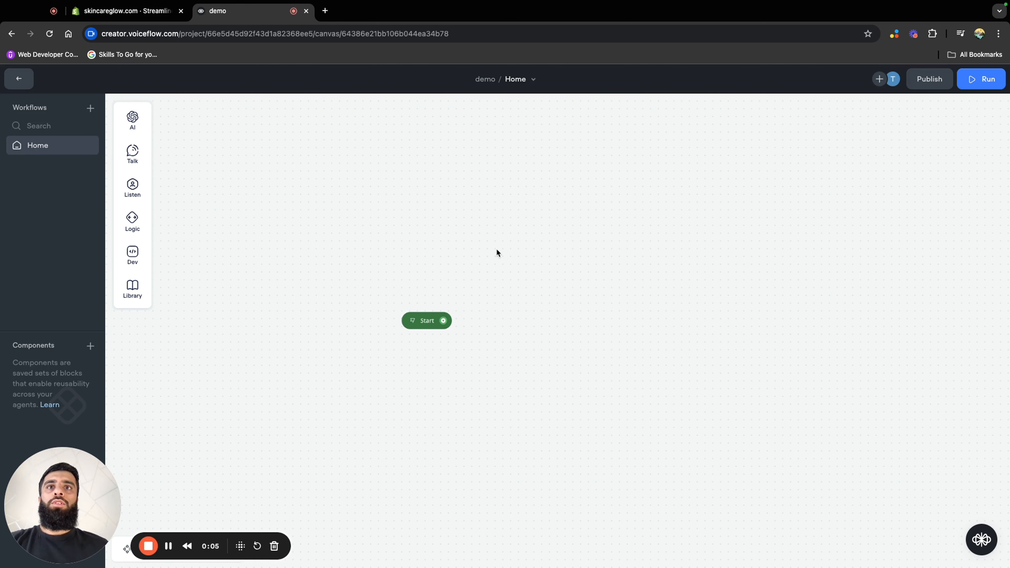
Add a Talk message block linked from Start with the text "Hi, I'm Grace your skincare assistant."
{"action": "left_click_drag", "start_coordinate": [487, 341], "coordinate": [430, 302]}
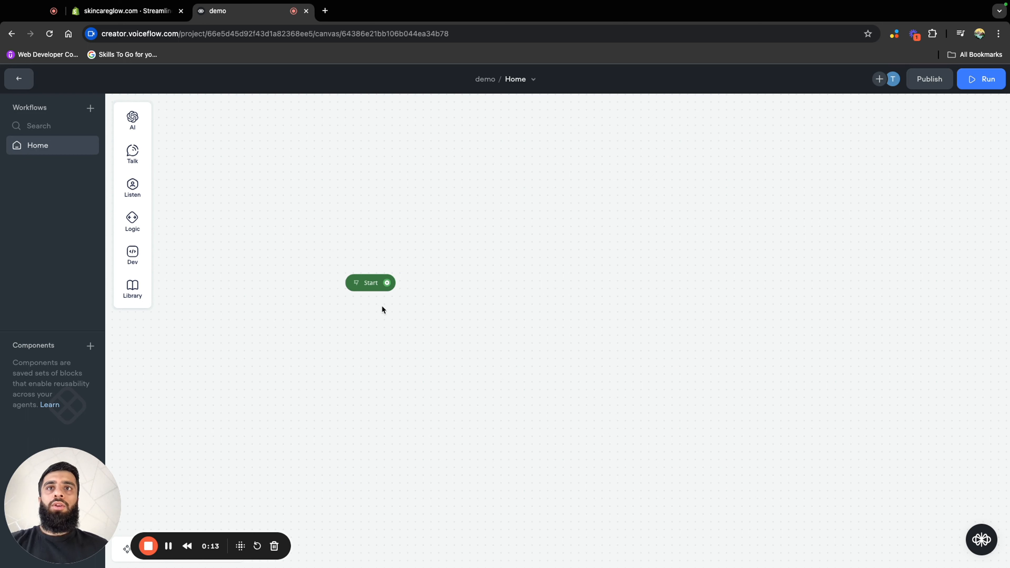
{"action": "left_click_drag", "start_coordinate": [387, 282], "coordinate": [471, 239]}
{"action": "mouse_move", "coordinate": [509, 281]}
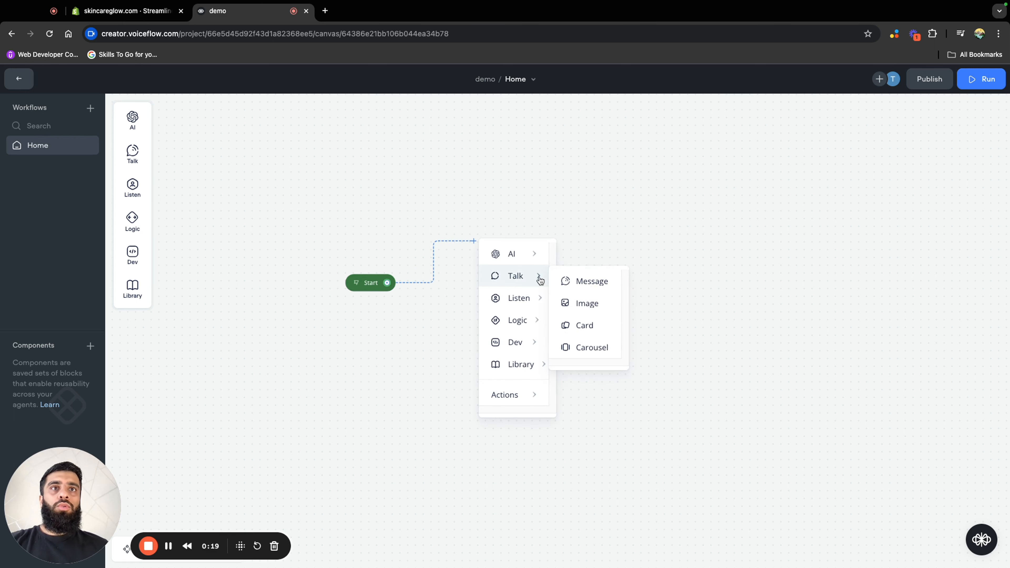
{"action": "left_click", "coordinate": [590, 282]}
{"action": "left_click", "coordinate": [585, 292]}
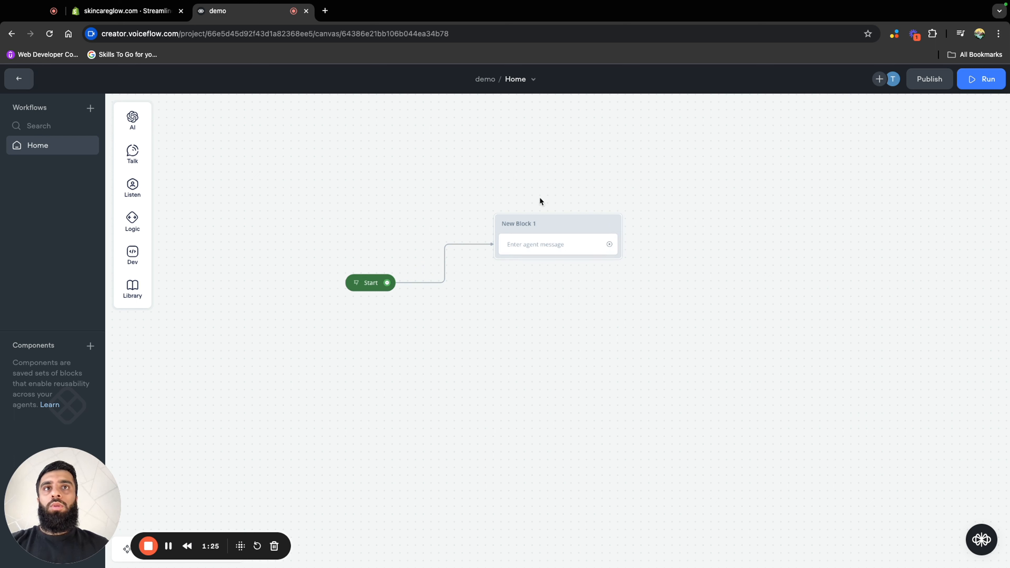
{"action": "left_click", "coordinate": [562, 225]}
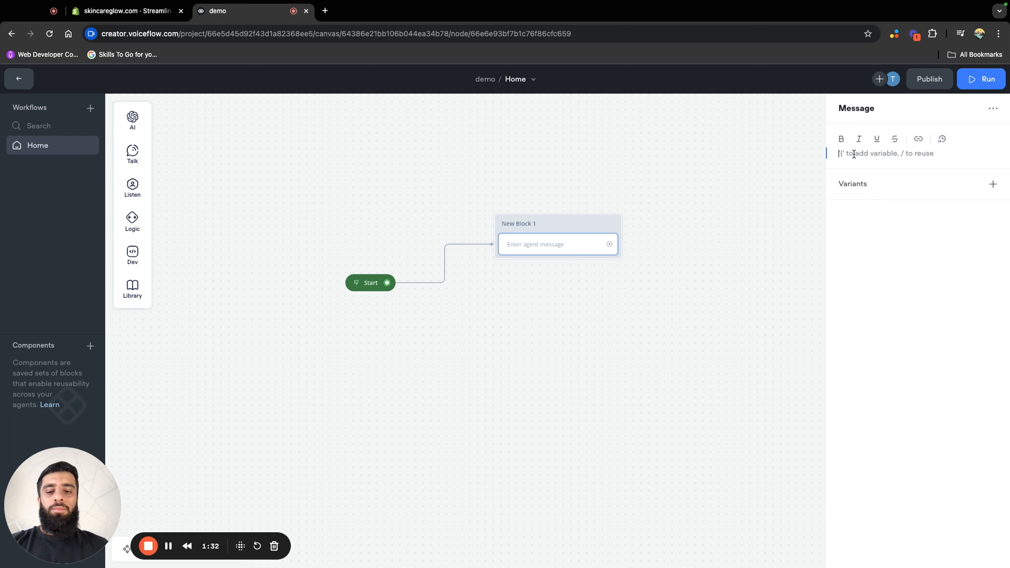
{"action": "type", "text": "Hi, I'm Grace your skincare assistant."}
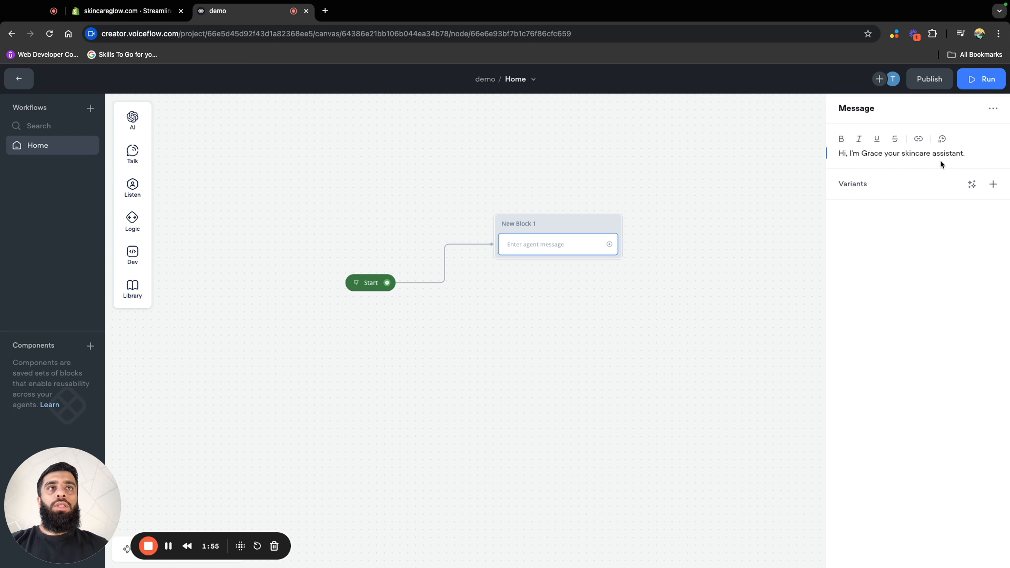
{"action": "left_click", "coordinate": [690, 229]}
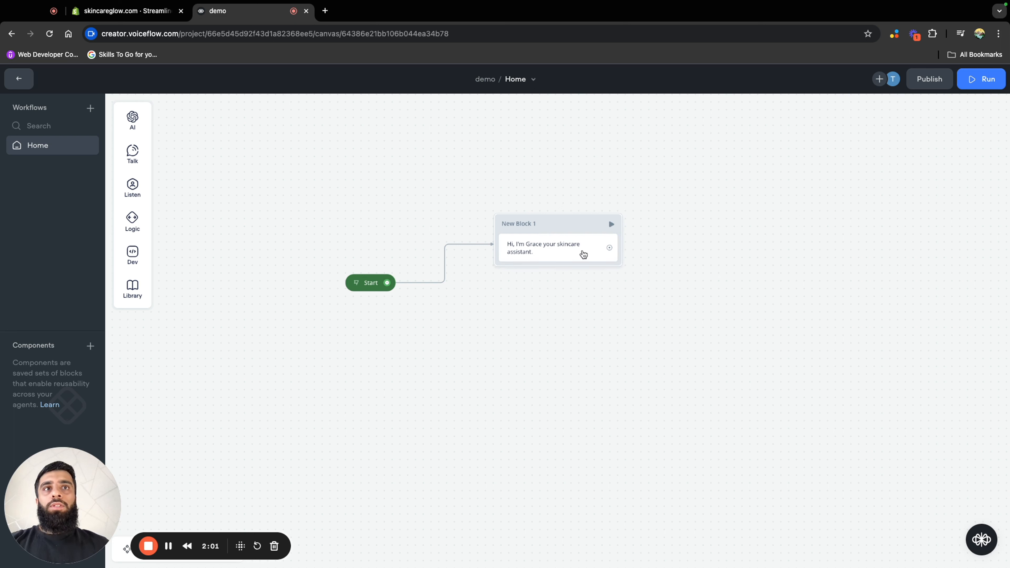
Add a second message block linked from the greeting, with the text "How can I help you today?"
{"action": "mouse_move", "coordinate": [616, 256]}
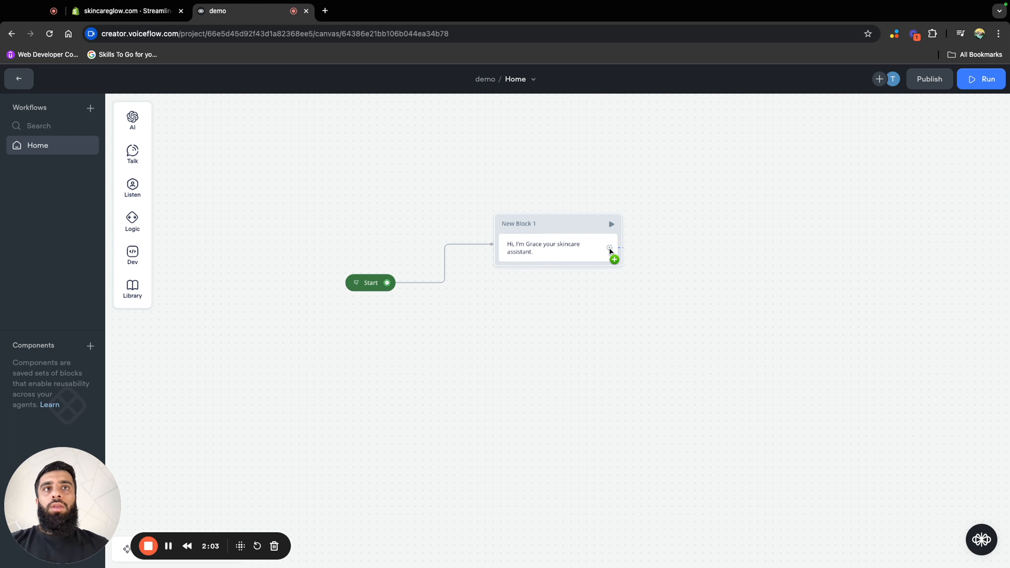
{"action": "left_click_drag", "start_coordinate": [626, 251], "coordinate": [624, 309]}
{"action": "mouse_move", "coordinate": [676, 350]}
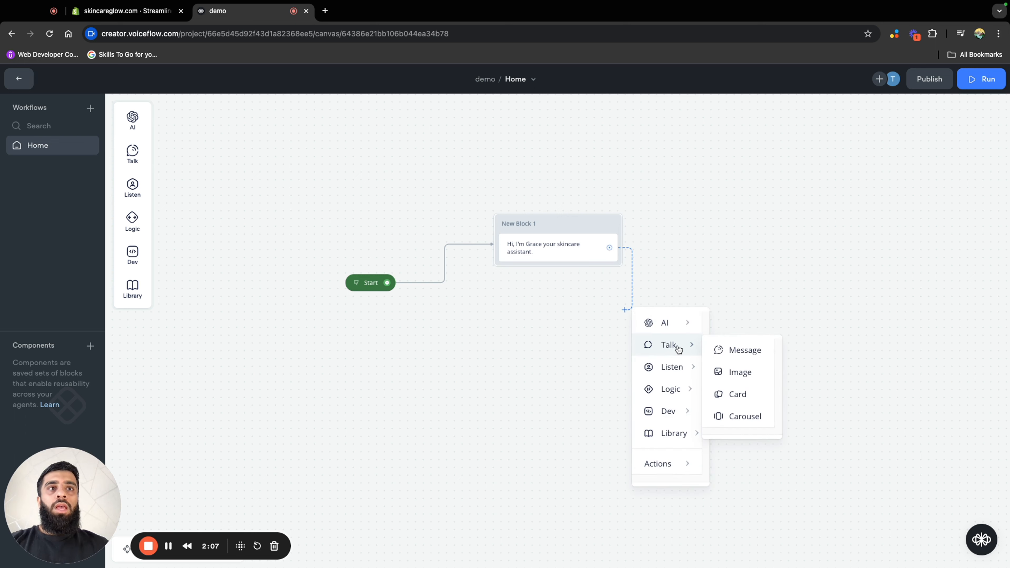
{"action": "left_click", "coordinate": [720, 351]}
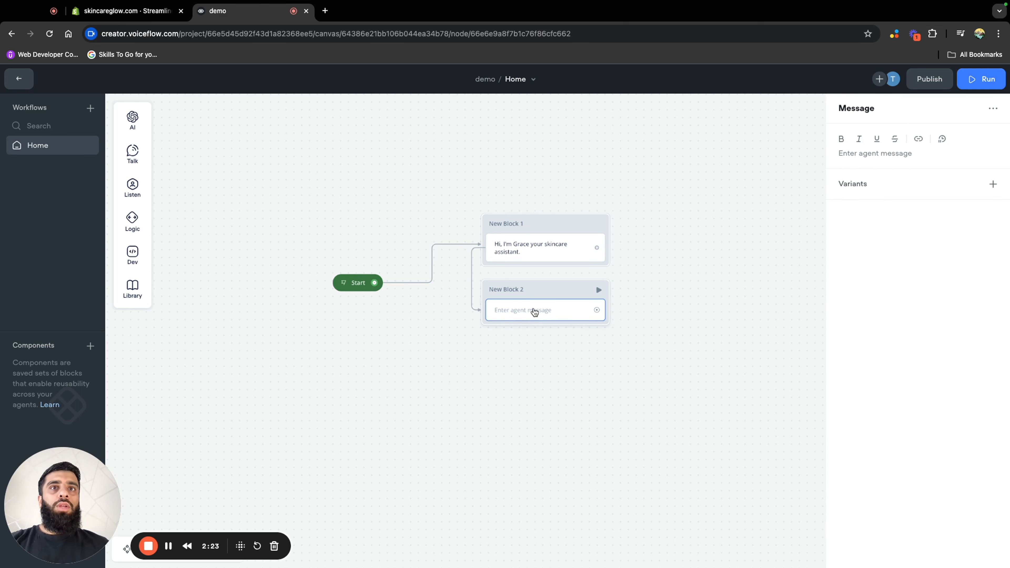
{"action": "left_click", "coordinate": [858, 153]}
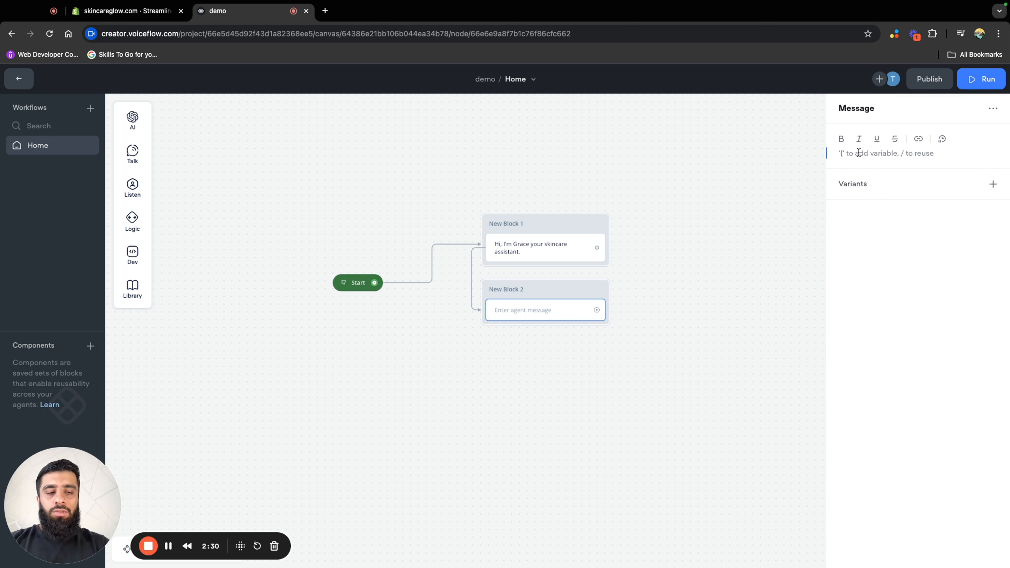
{"action": "type", "text": "How can I help you today?"}
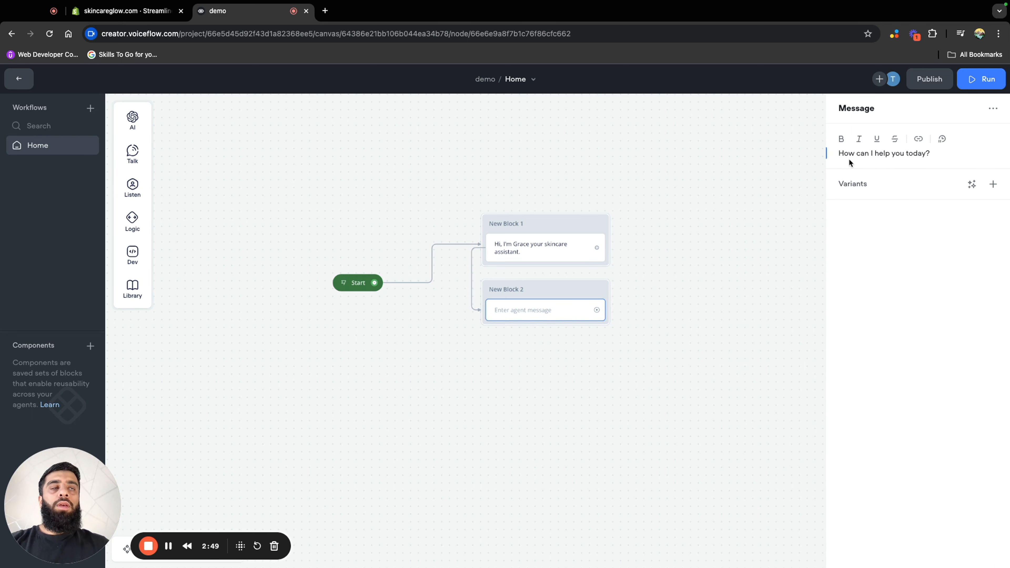
{"action": "left_click", "coordinate": [703, 285]}
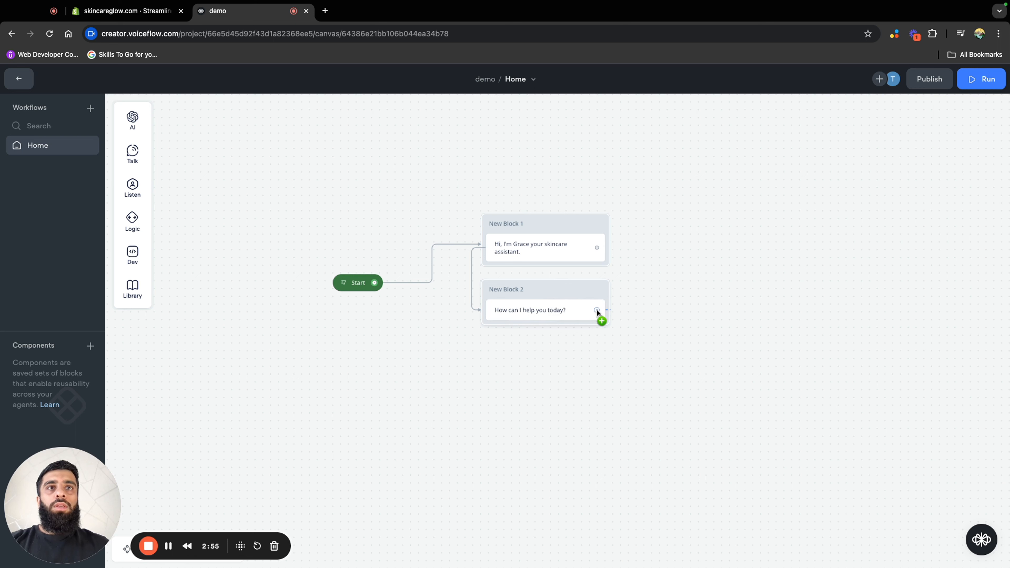
Link a new Listen Buttons block from the "How can I help you today?" message and place it directly beneath that block
{"action": "left_click_drag", "start_coordinate": [597, 309], "coordinate": [611, 370]}
{"action": "mouse_move", "coordinate": [653, 414]}
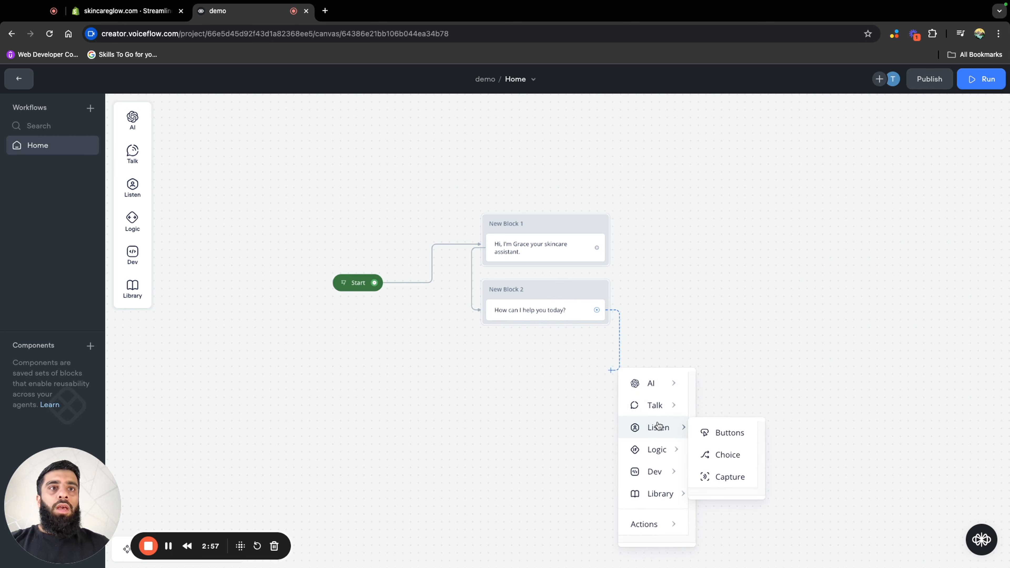
{"action": "left_click", "coordinate": [720, 433]}
{"action": "left_click_drag", "start_coordinate": [692, 353], "coordinate": [541, 349]}
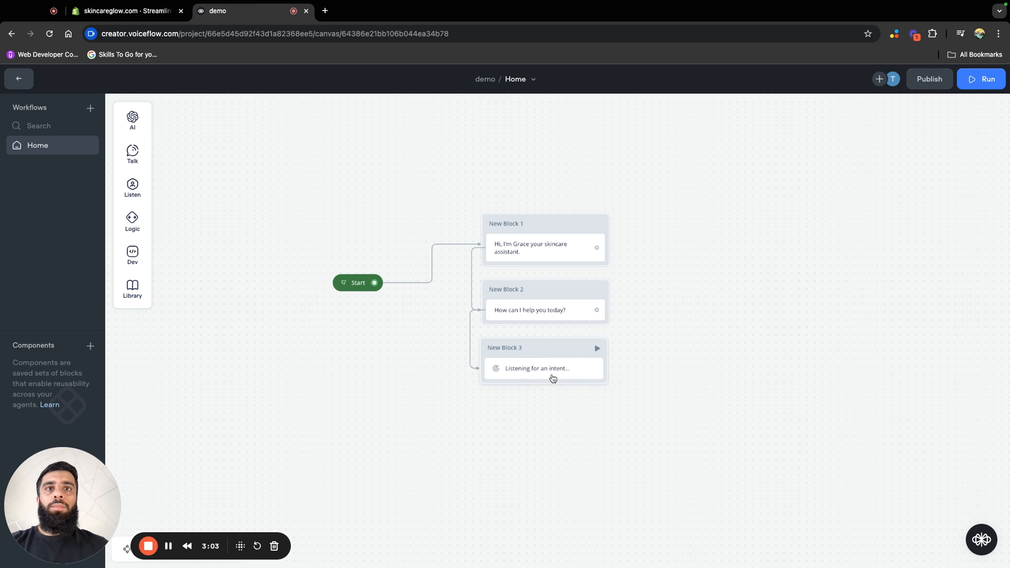
Set the Buttons block's intent scoping to "Only intents in this step"
{"action": "scroll", "coordinate": [690, 397], "scroll_direction": "down", "scroll_amount": 4}
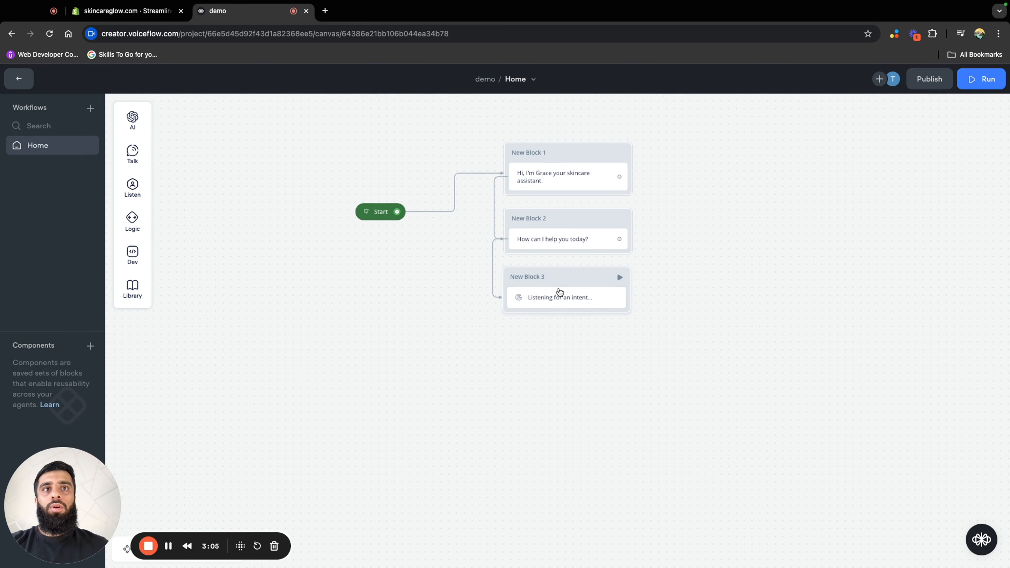
{"action": "left_click", "coordinate": [560, 294]}
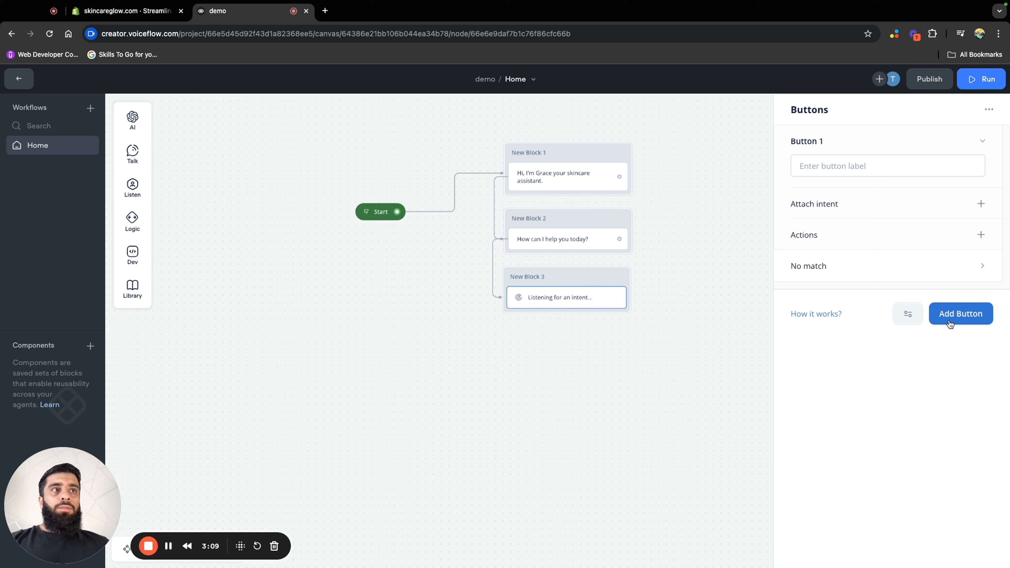
{"action": "left_click", "coordinate": [909, 324]}
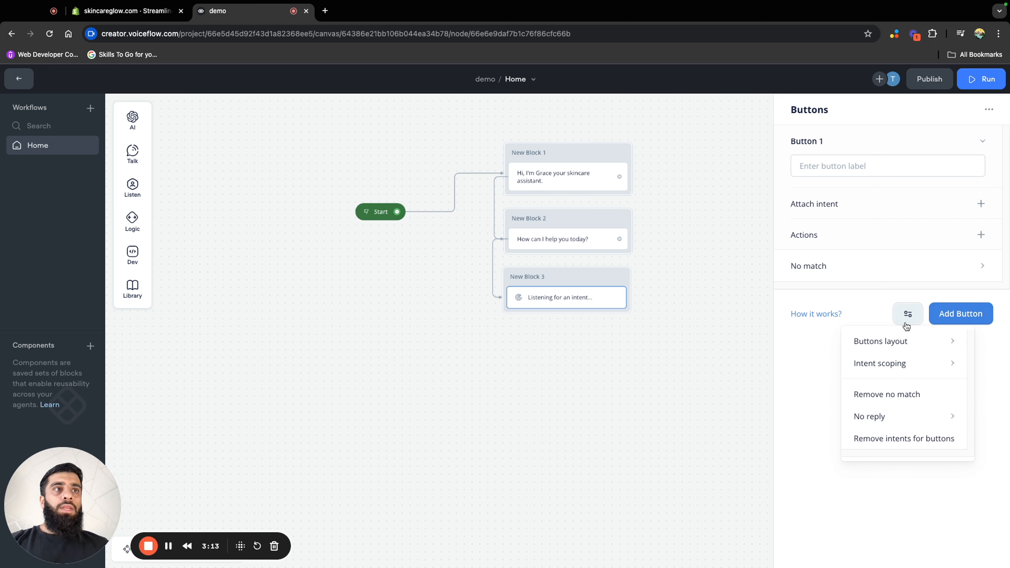
{"action": "mouse_move", "coordinate": [905, 365]}
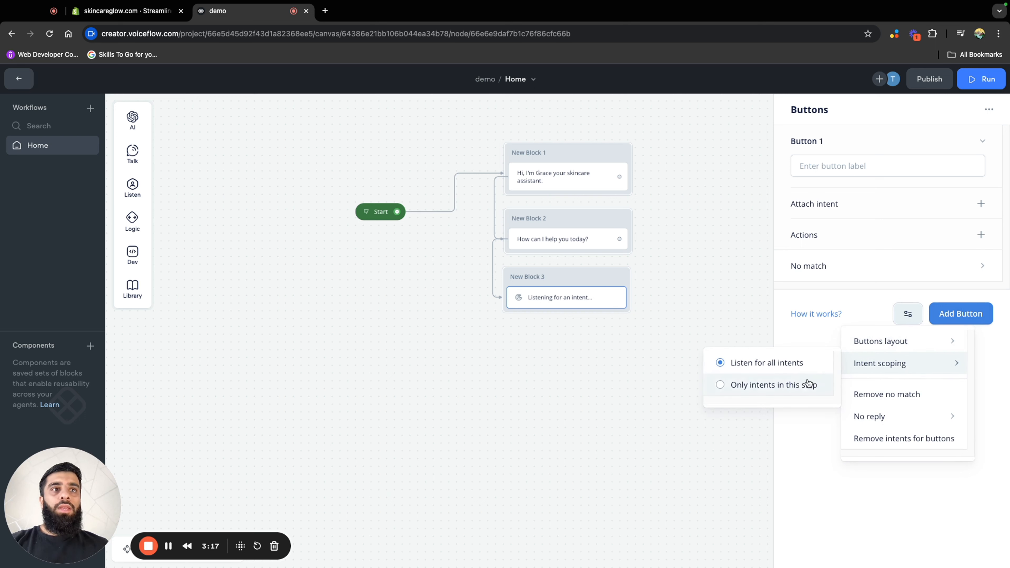
{"action": "left_click", "coordinate": [740, 393]}
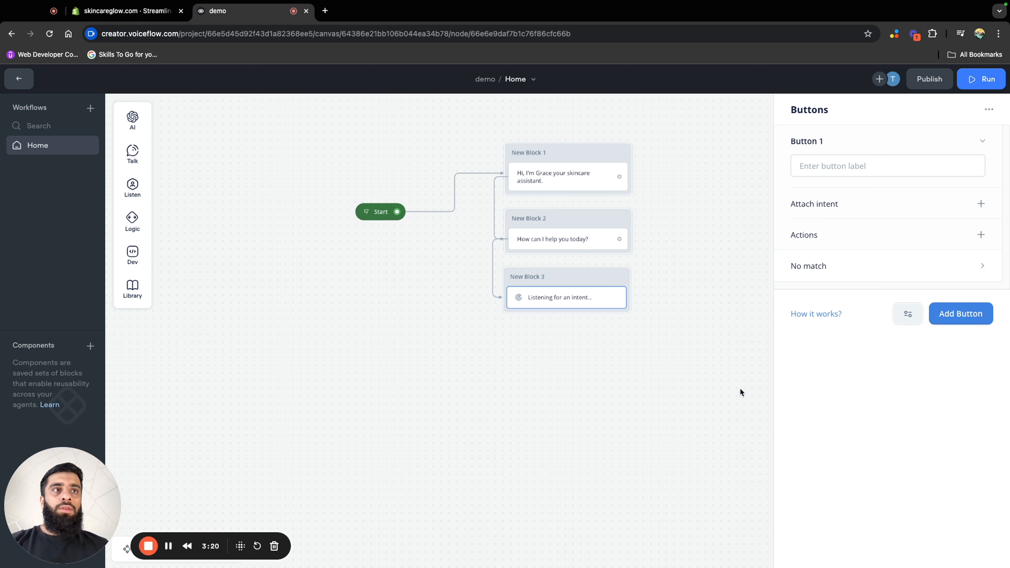
{"action": "left_click", "coordinate": [909, 314]}
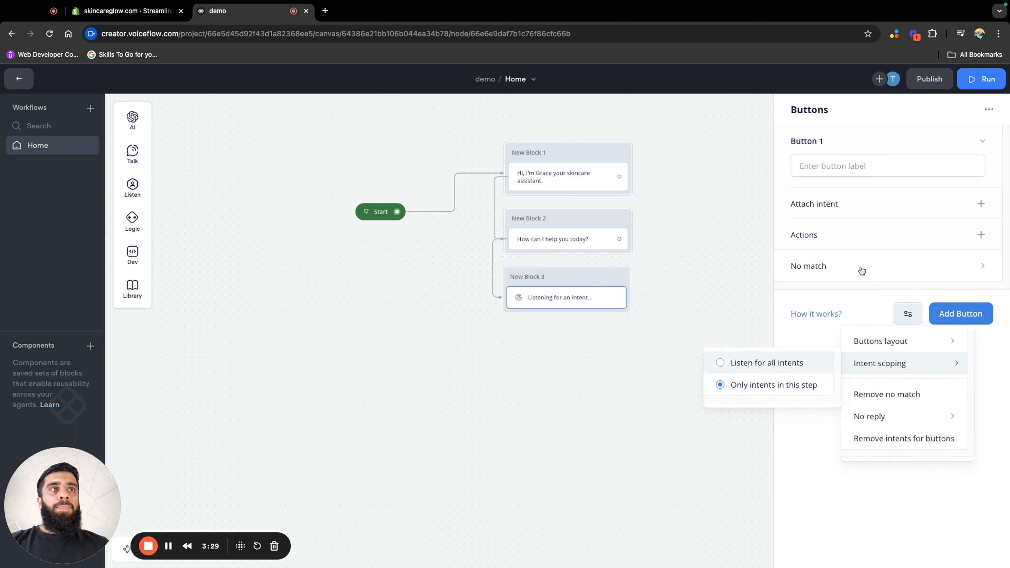
Label the first button of the Buttons block "Product reccomendations"
{"action": "left_click", "coordinate": [848, 167]}
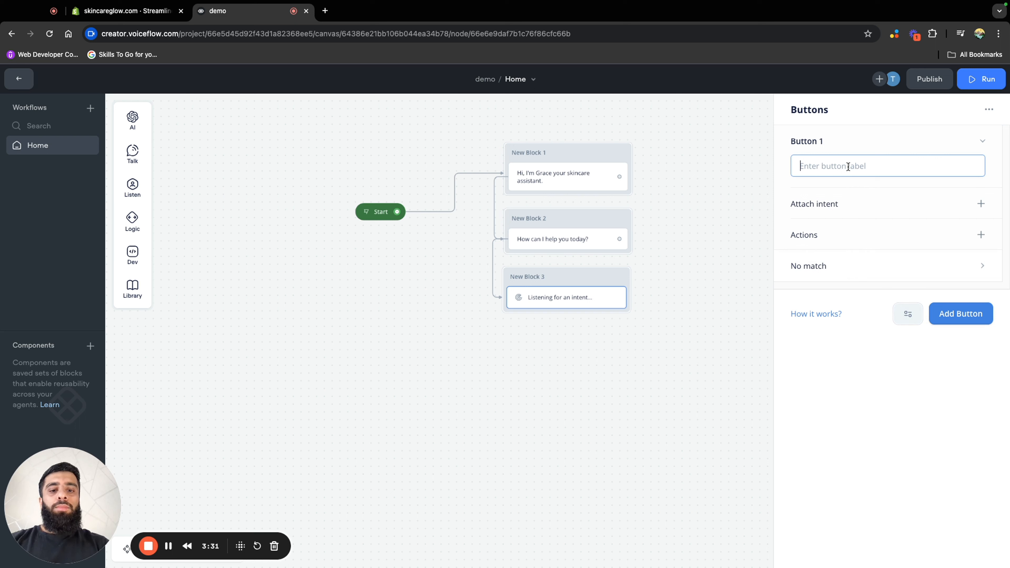
{"action": "type", "text": "Pro"}
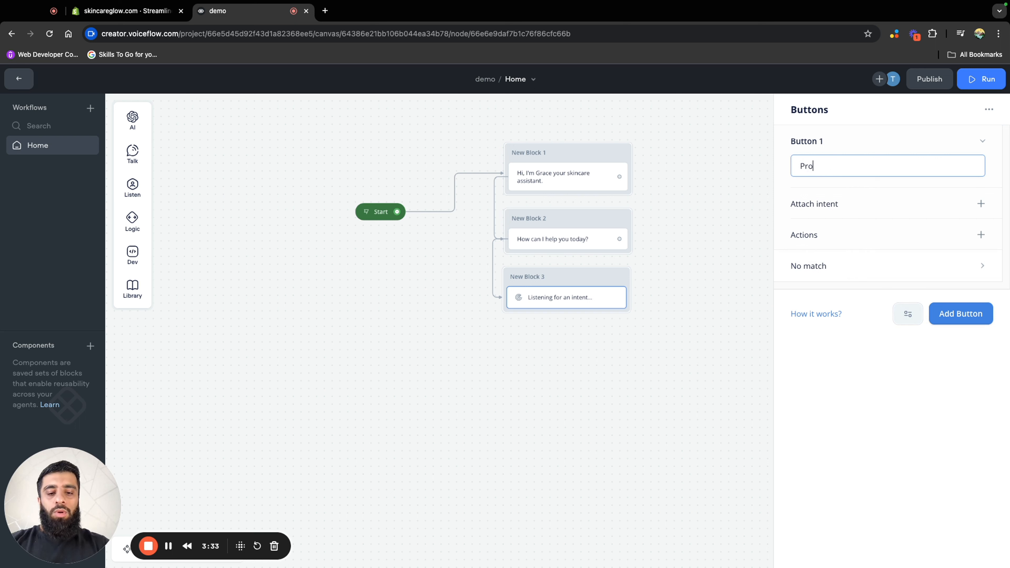
{"action": "type", "text": "duct reccomed"}
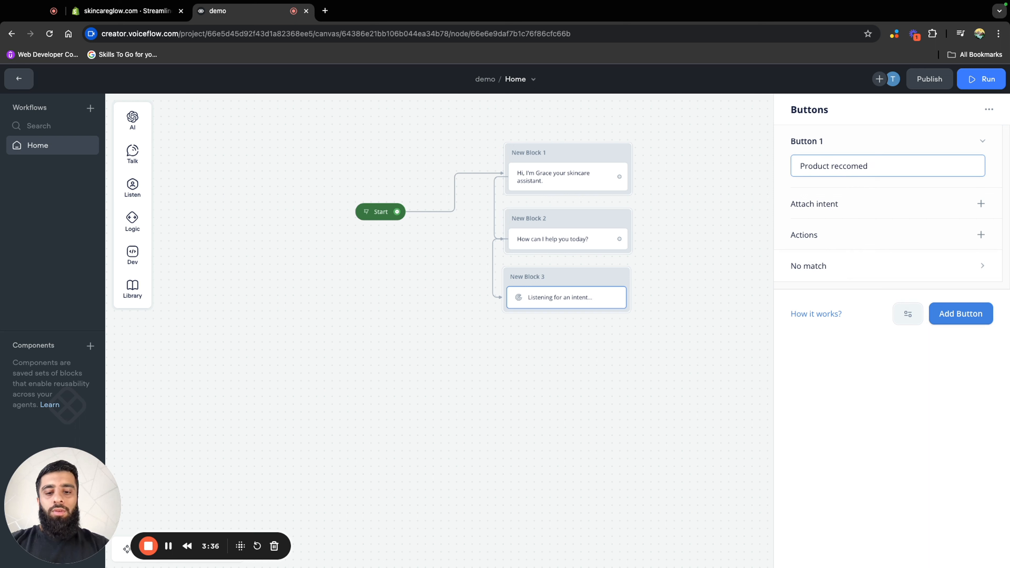
{"action": "key", "text": "BackSpace"}
{"action": "type", "text": "ndations"}
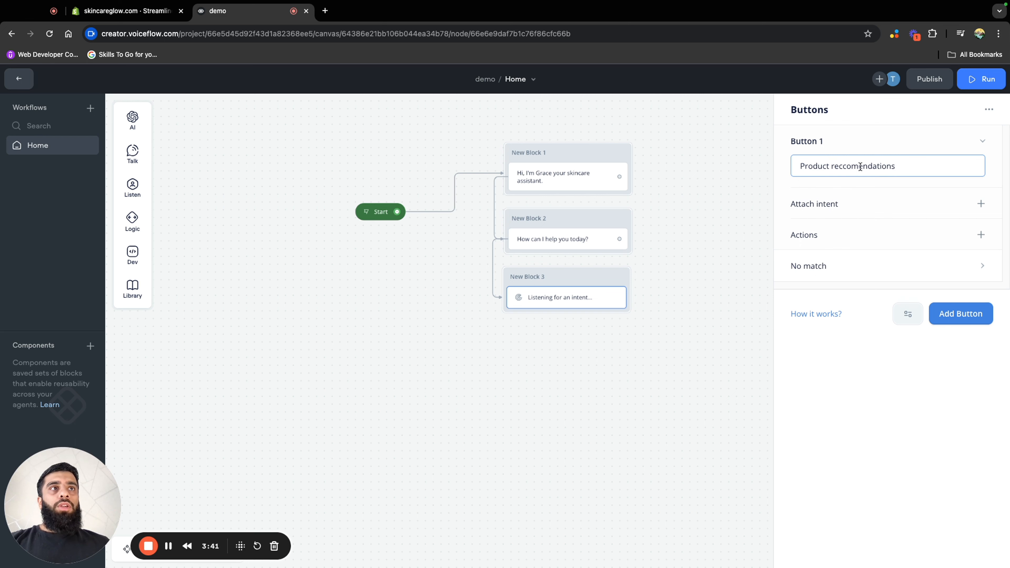
{"action": "left_click", "coordinate": [684, 277]}
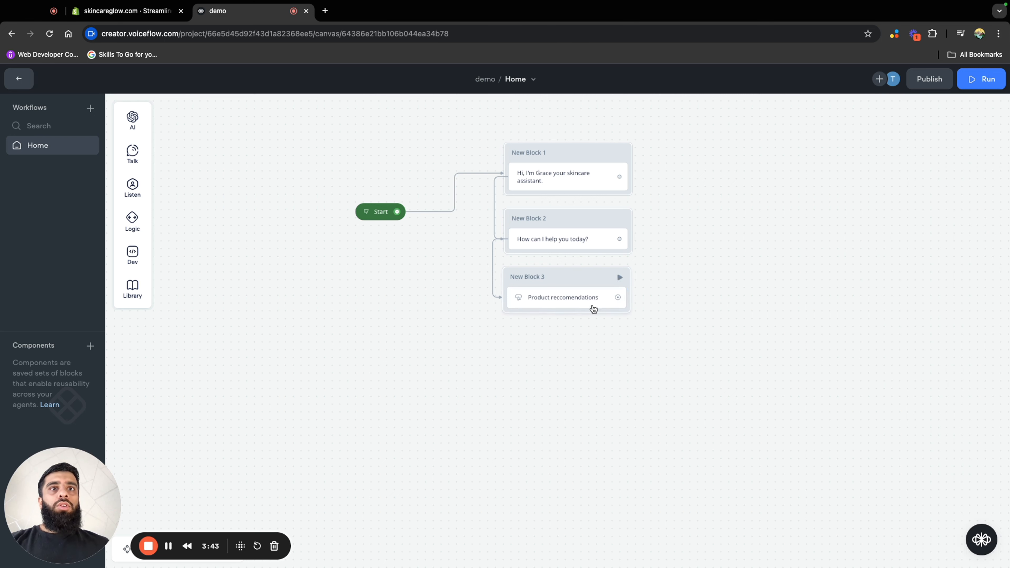
{"action": "left_click", "coordinate": [557, 299]}
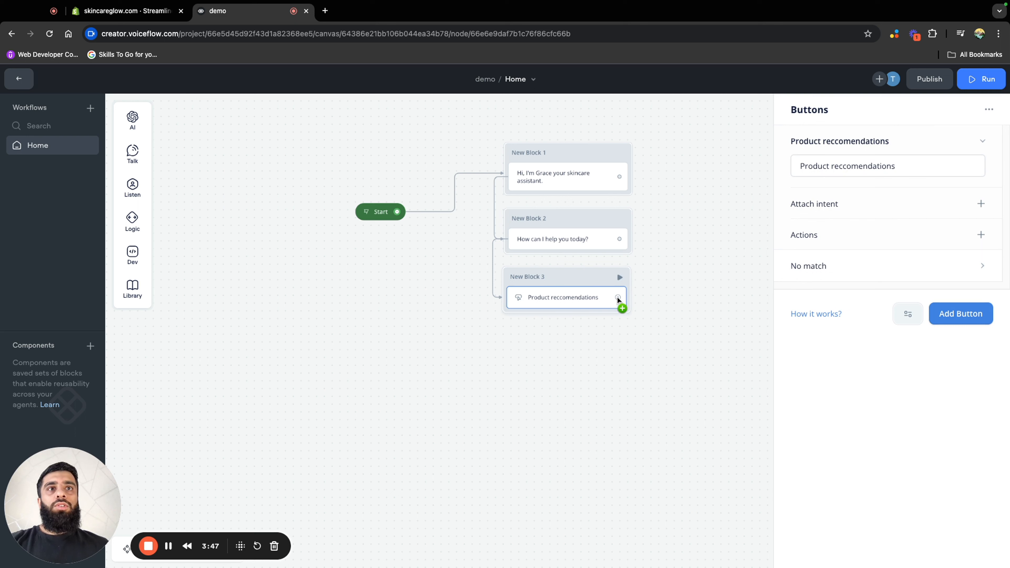
{"action": "left_click_drag", "start_coordinate": [666, 301], "coordinate": [671, 297]}
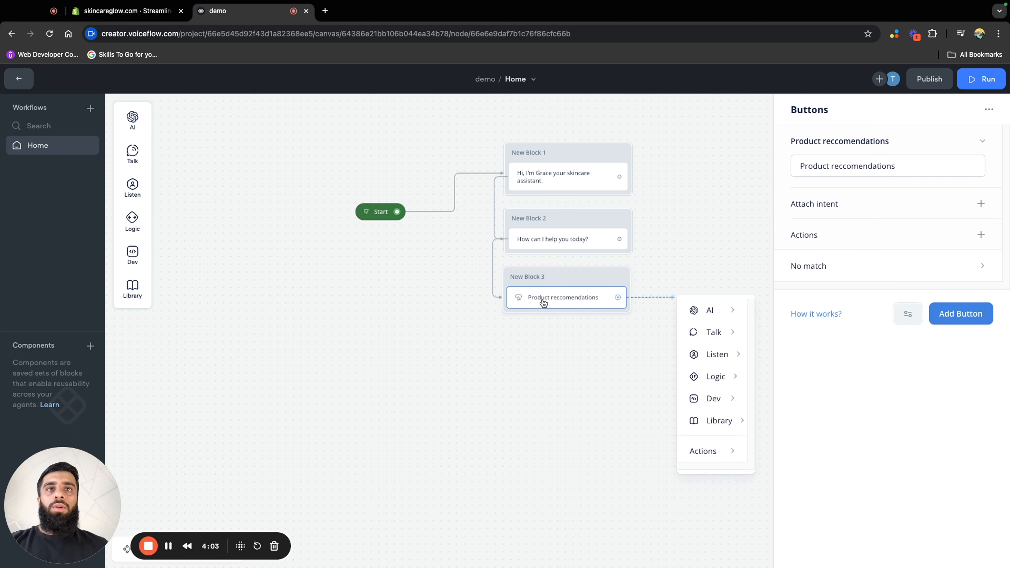
{"action": "left_click", "coordinate": [678, 232]}
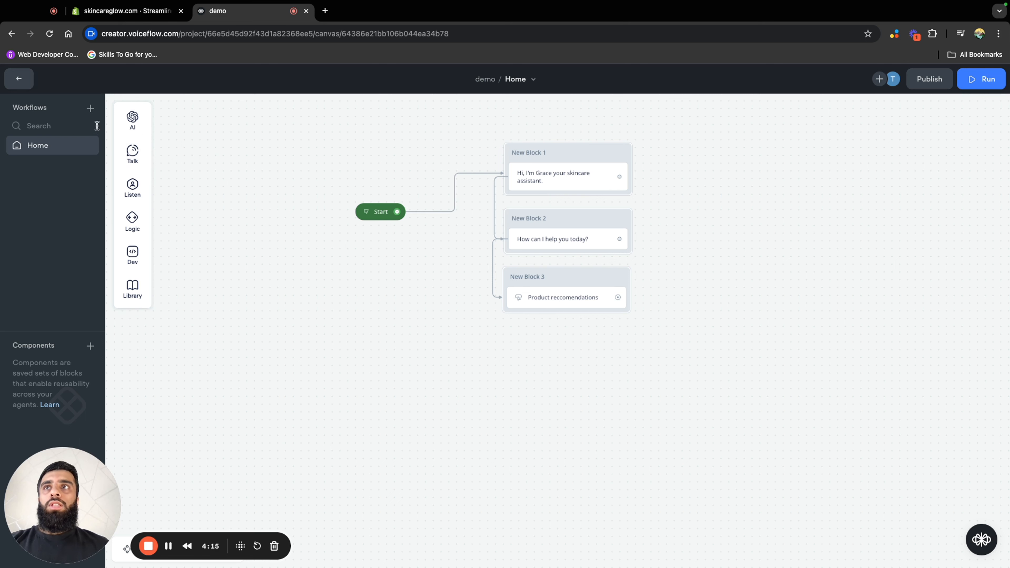
Create a new workflow named "product rec" and delete its default trigger block from the canvas
{"action": "left_click", "coordinate": [90, 108]}
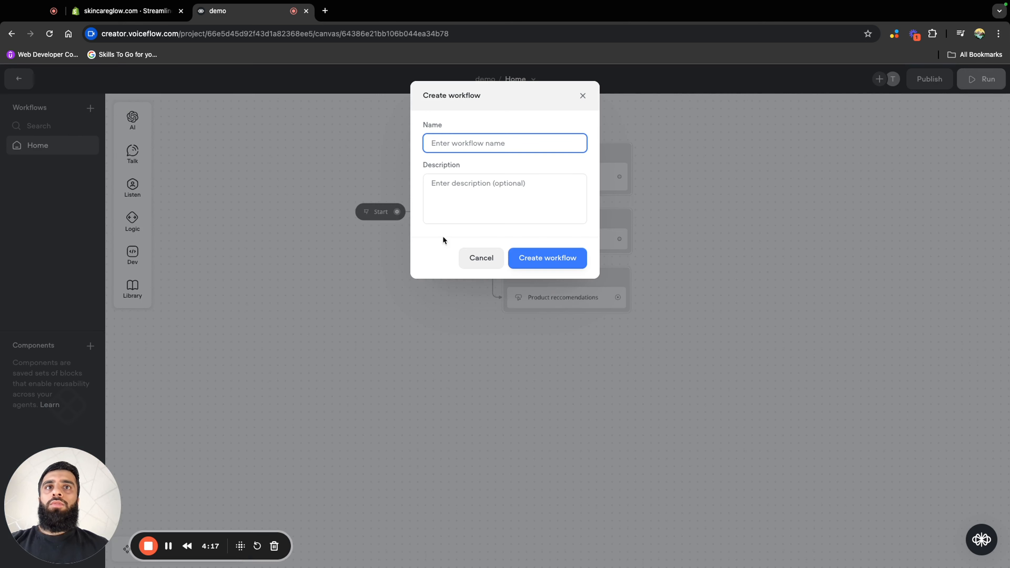
{"action": "type", "text": "p"}
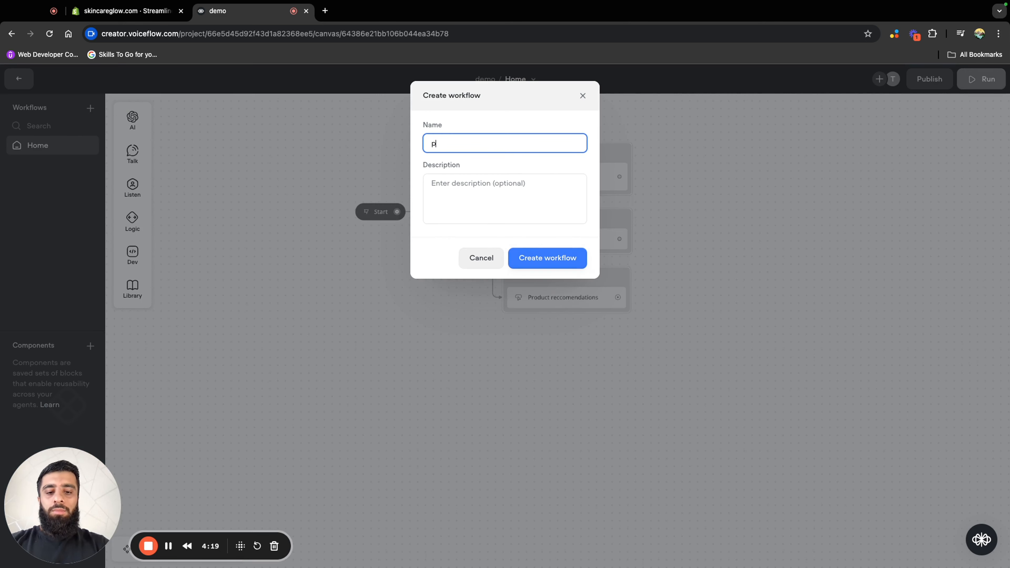
{"action": "type", "text": "roduct rec"}
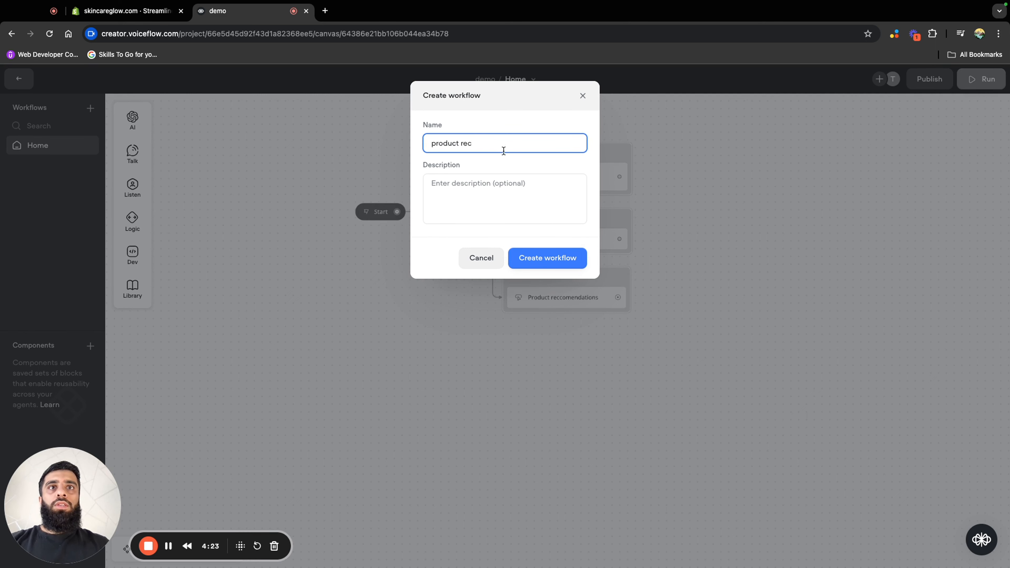
{"action": "left_click", "coordinate": [562, 257]}
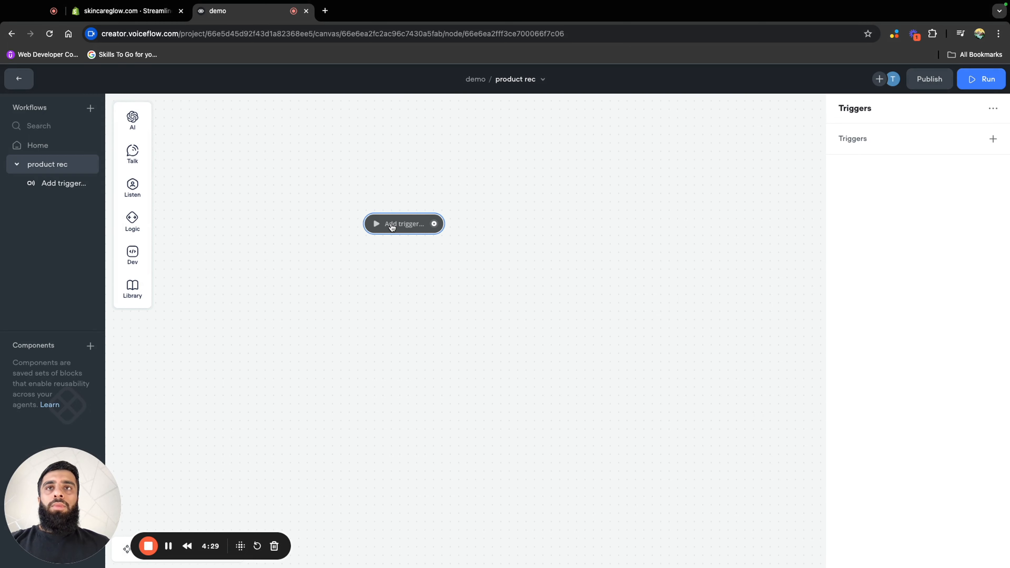
{"action": "right_click", "coordinate": [394, 224]}
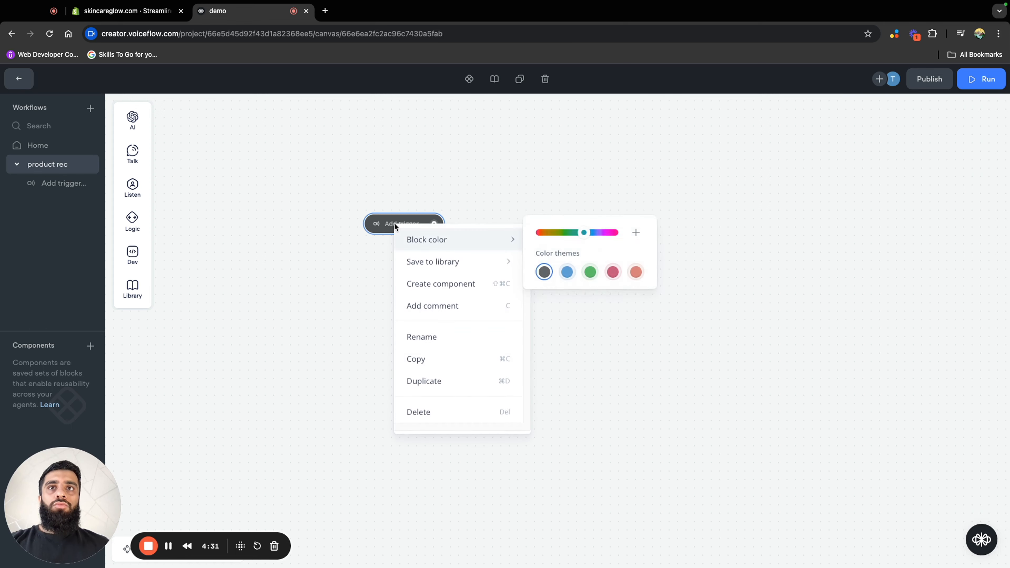
{"action": "left_click", "coordinate": [462, 413]}
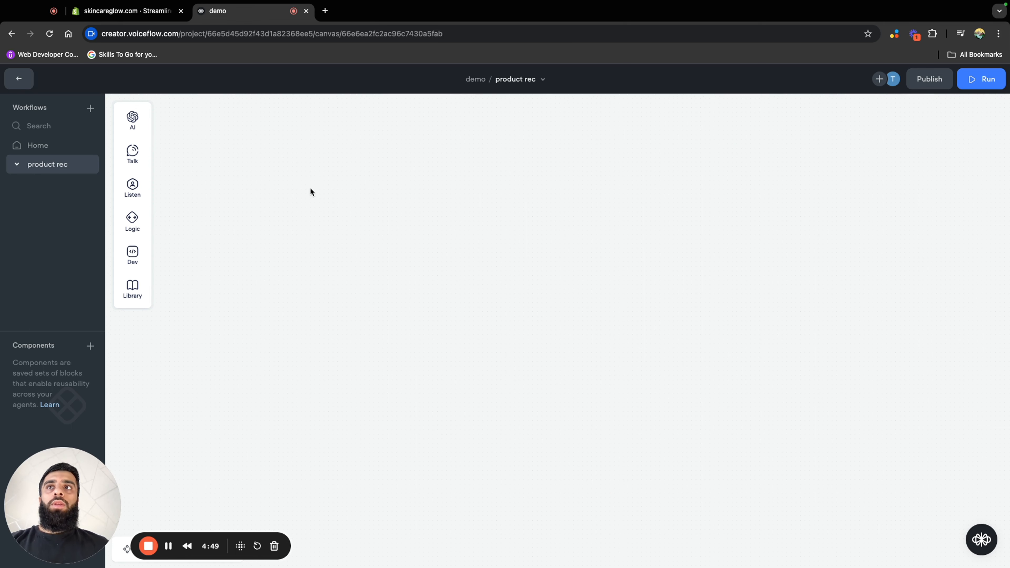
Add a Message block reading "Please explain what you are looking for." to the product rec canvas and reposition it near the canvas's upper middle
{"action": "mouse_move", "coordinate": [133, 158]}
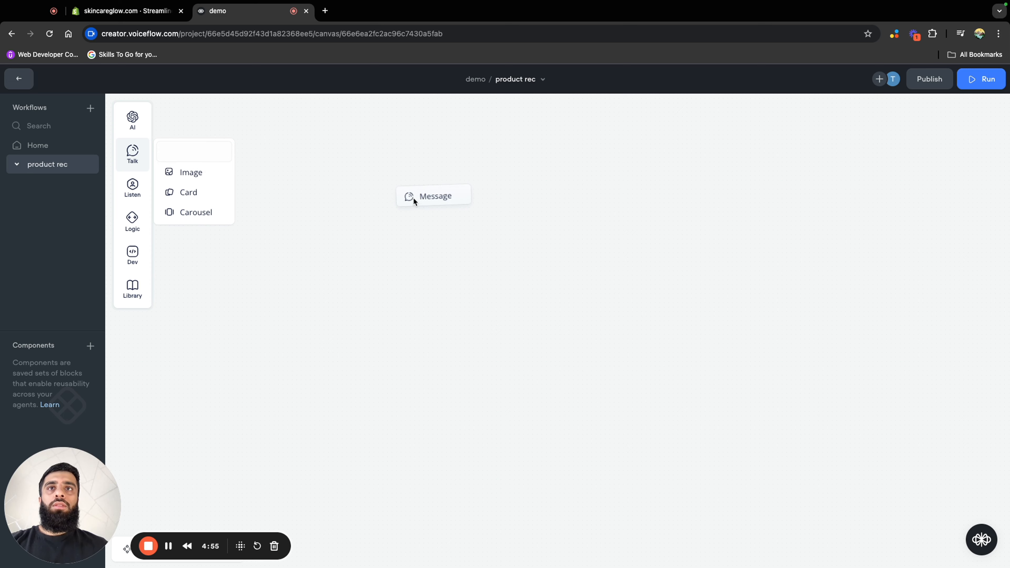
{"action": "left_click_drag", "start_coordinate": [413, 198], "coordinate": [412, 239]}
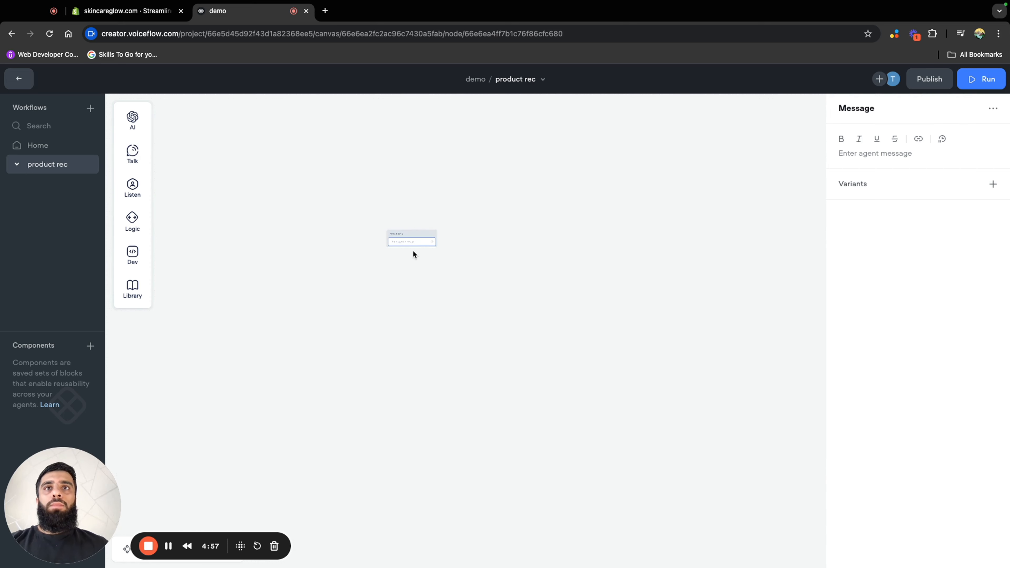
{"action": "scroll", "coordinate": [413, 254], "scroll_direction": "up", "scroll_amount": 5}
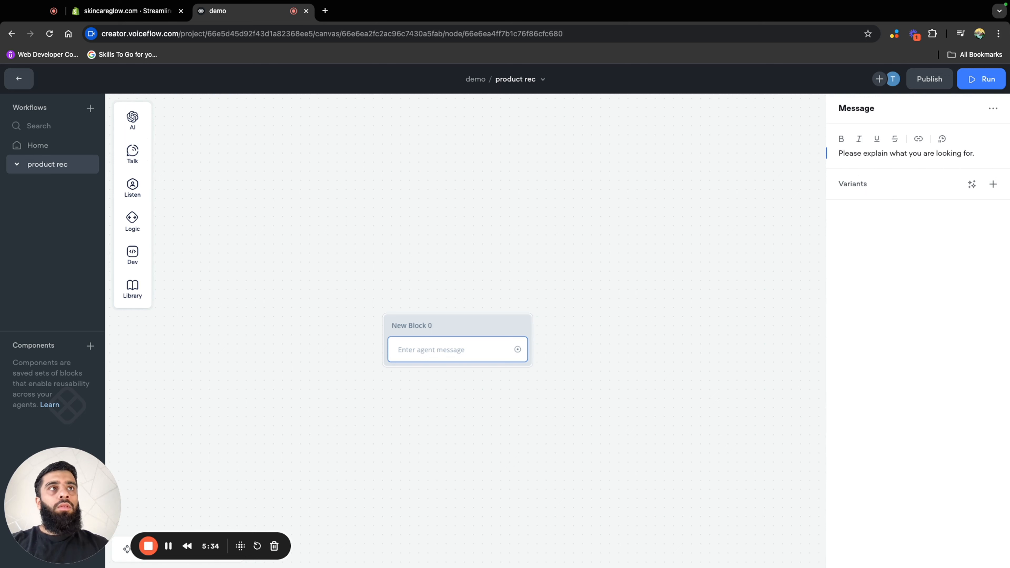
{"action": "left_click", "coordinate": [570, 256]}
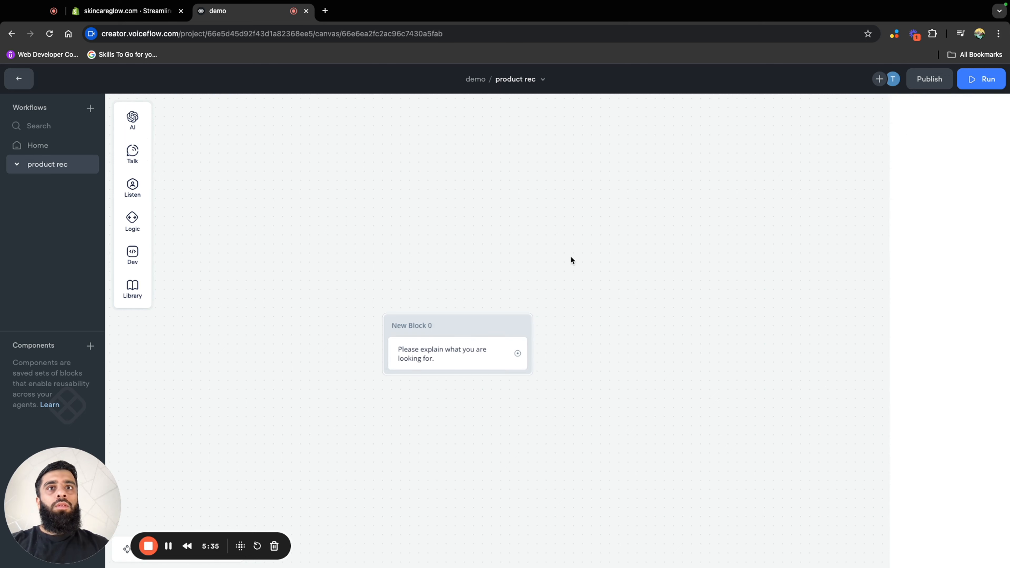
{"action": "left_click_drag", "start_coordinate": [459, 327], "coordinate": [484, 241]}
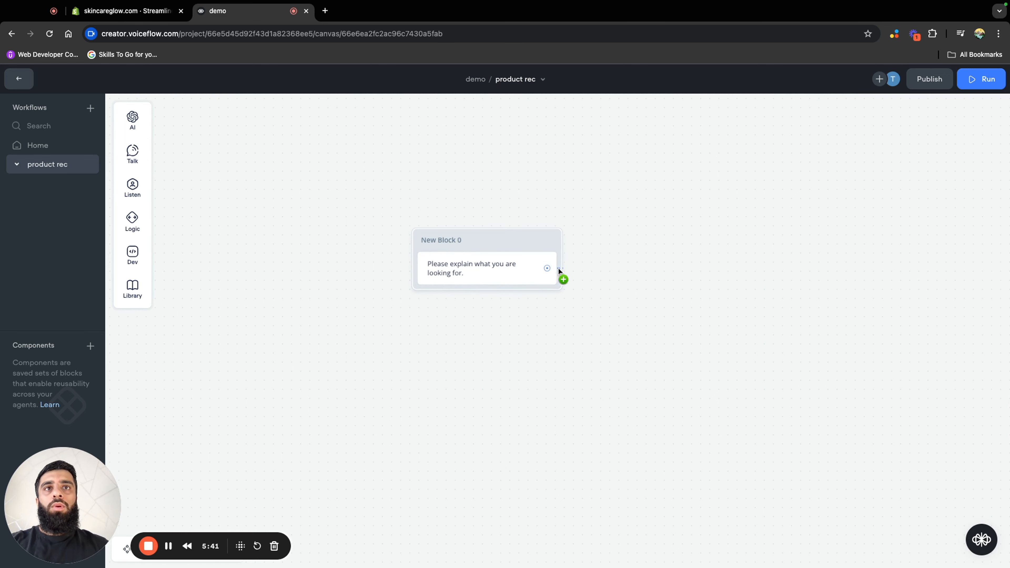
Link a new message reading "For example you could say 'I have dry skin on my hands'" and merge it into the first block beneath its message
{"action": "left_click_drag", "start_coordinate": [559, 271], "coordinate": [581, 305]}
{"action": "mouse_move", "coordinate": [632, 348]}
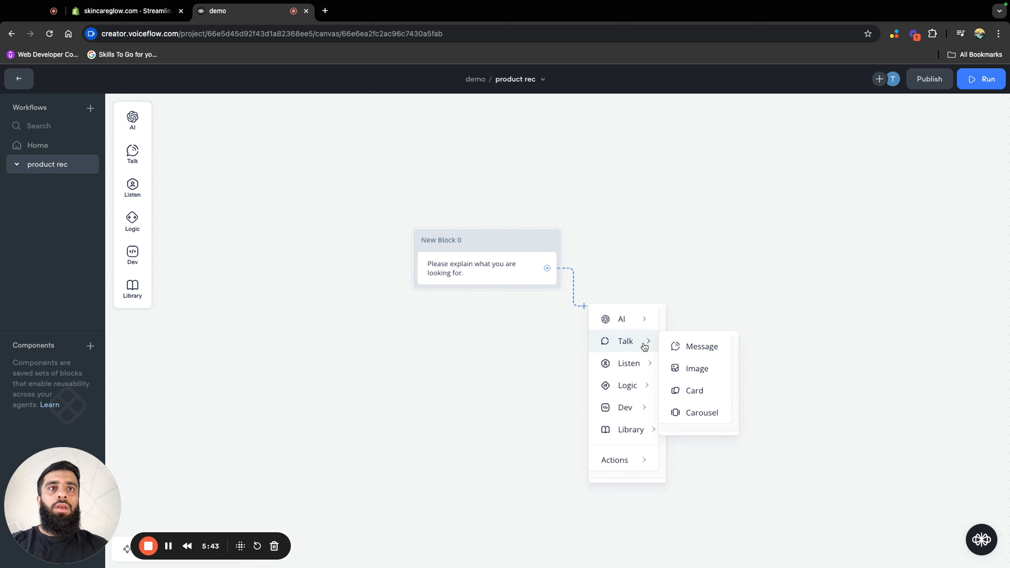
{"action": "left_click", "coordinate": [699, 347]}
{"action": "left_click", "coordinate": [858, 152]}
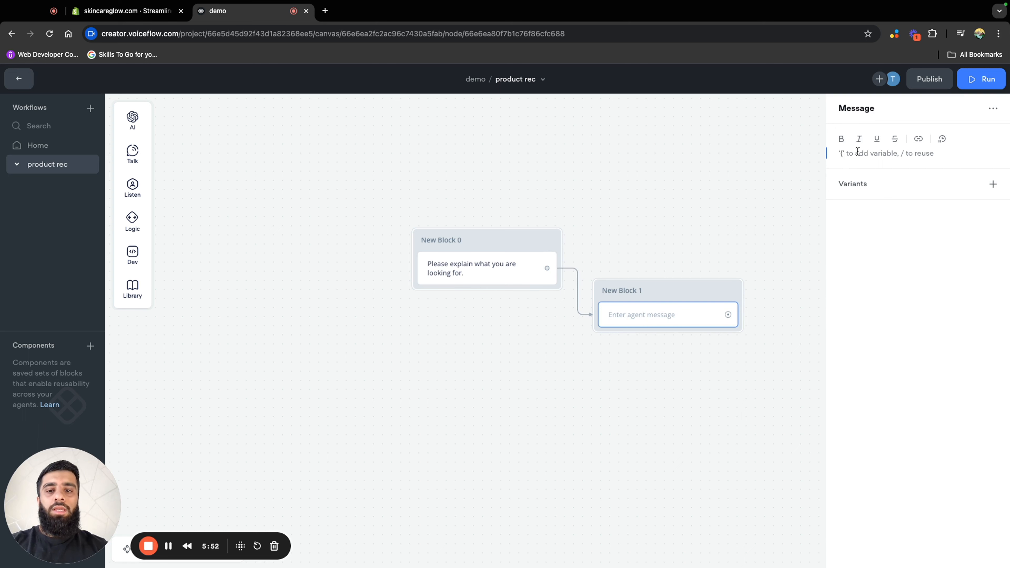
{"action": "type", "text": "FOr"}
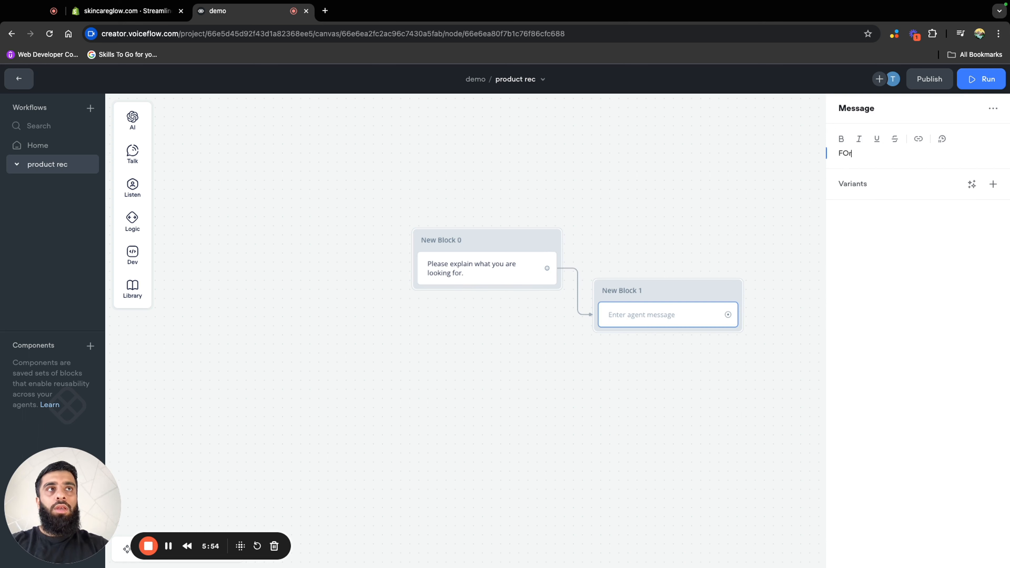
{"action": "key", "text": "BackSpace"}
{"action": "key", "text": "BackSpace"}
{"action": "type", "text": "or example you could say"}
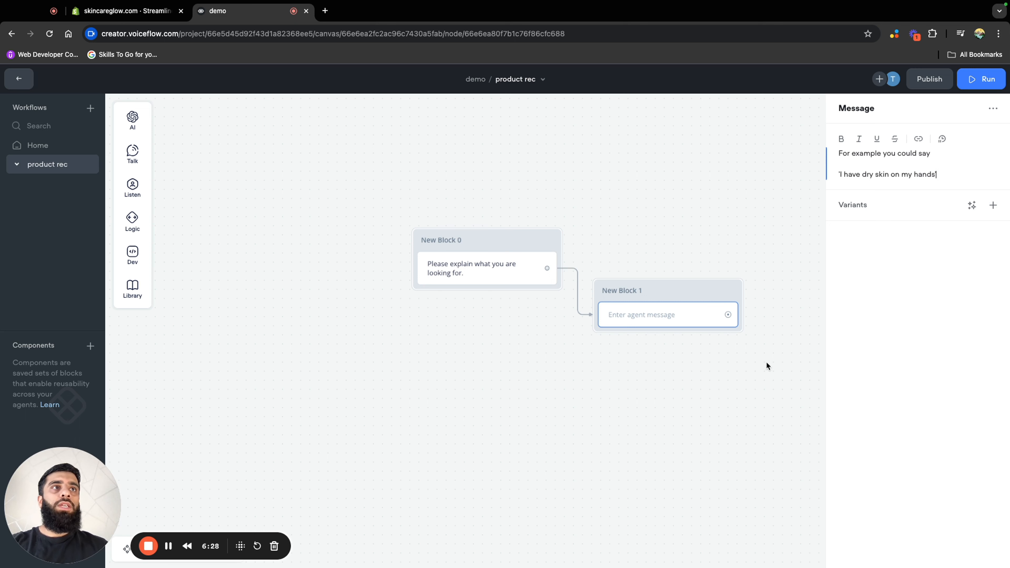
{"action": "left_click", "coordinate": [725, 378]}
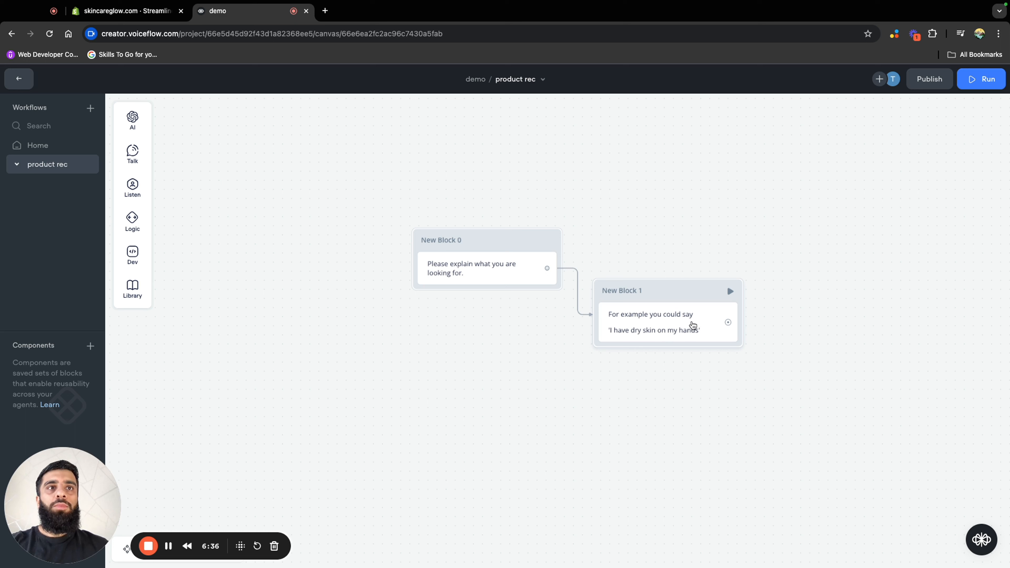
{"action": "left_click_drag", "start_coordinate": [692, 325], "coordinate": [511, 299]}
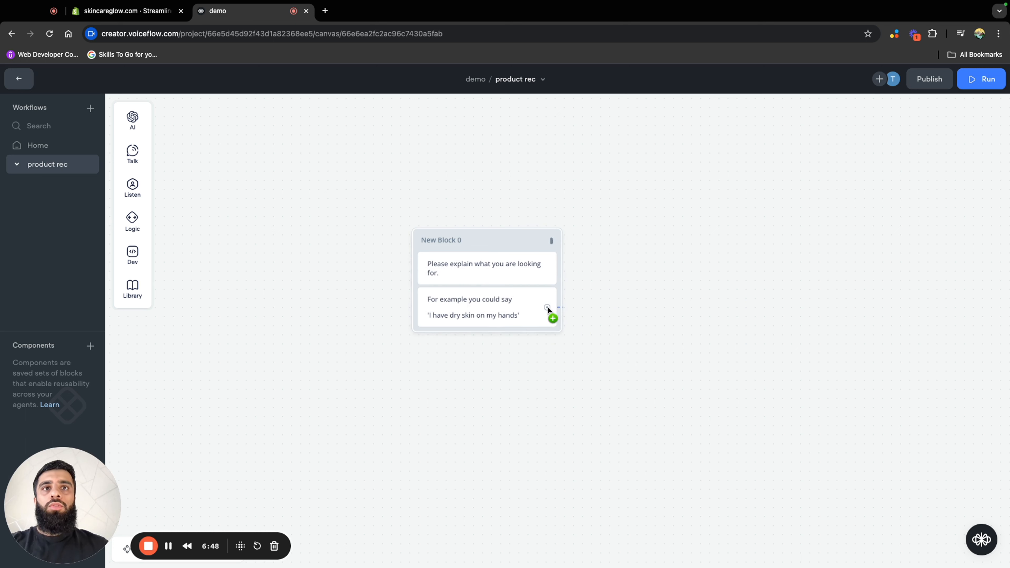
Link a Listen Capture block from the example message and place it directly beneath the first block
{"action": "left_click_drag", "start_coordinate": [548, 307], "coordinate": [567, 379]}
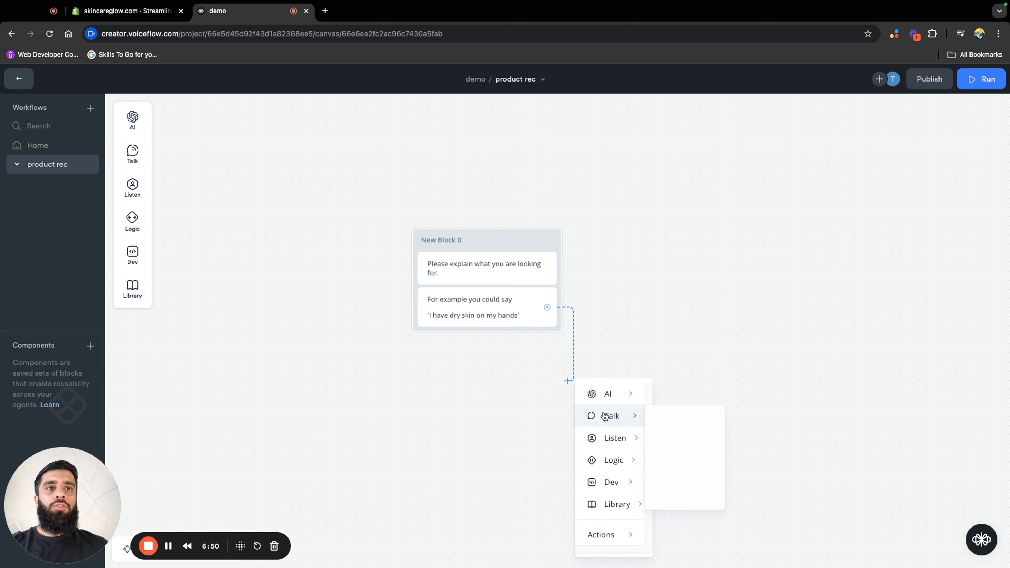
{"action": "mouse_move", "coordinate": [613, 448]}
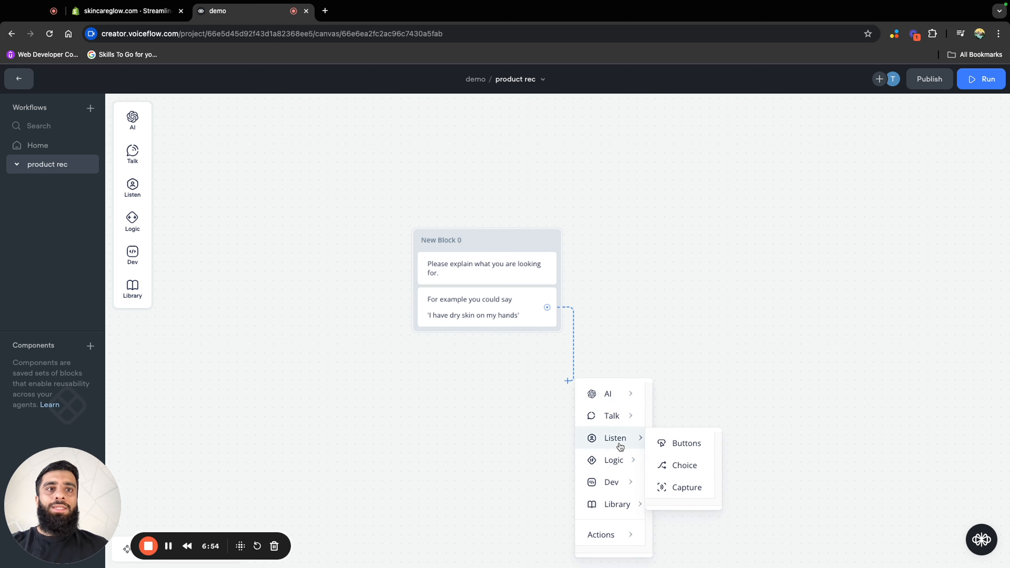
{"action": "left_click", "coordinate": [686, 493]}
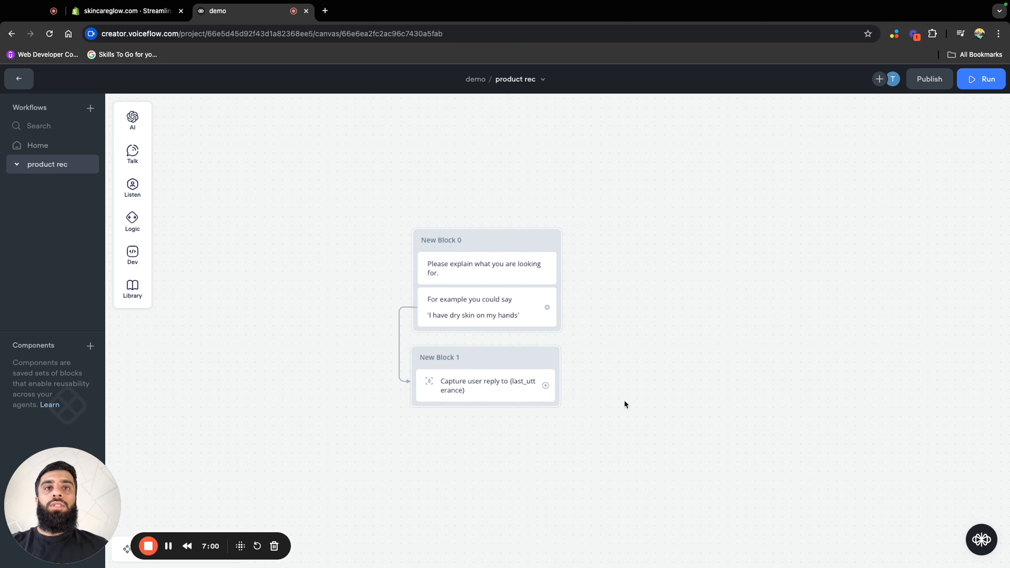
Link a new Message block from the Capture block, insert the variable {last_utterance} as its text and place it beneath the Capture block
{"action": "scroll", "coordinate": [449, 430], "scroll_direction": "up", "scroll_amount": 5}
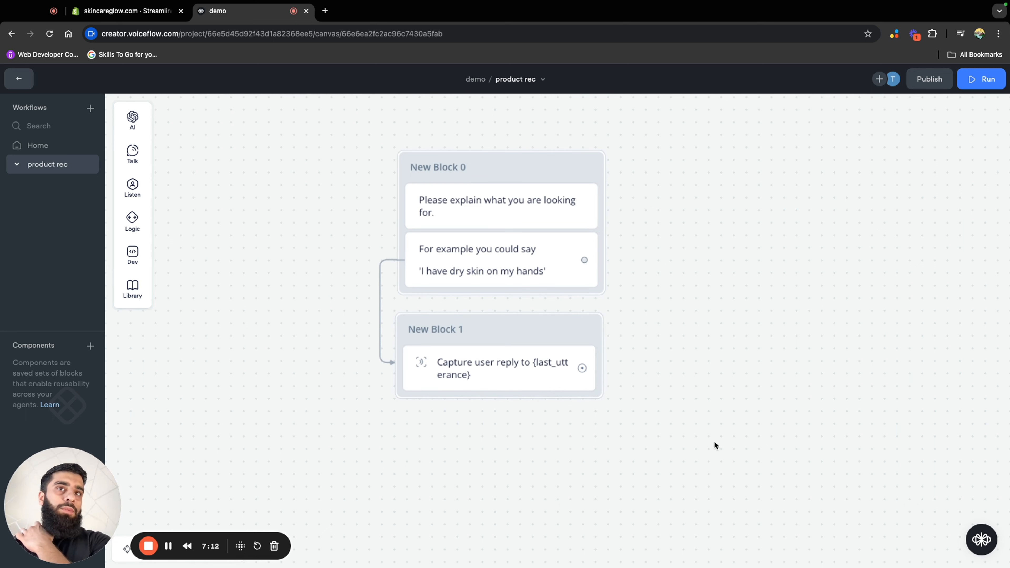
{"action": "scroll", "coordinate": [678, 356], "scroll_direction": "down", "scroll_amount": 5}
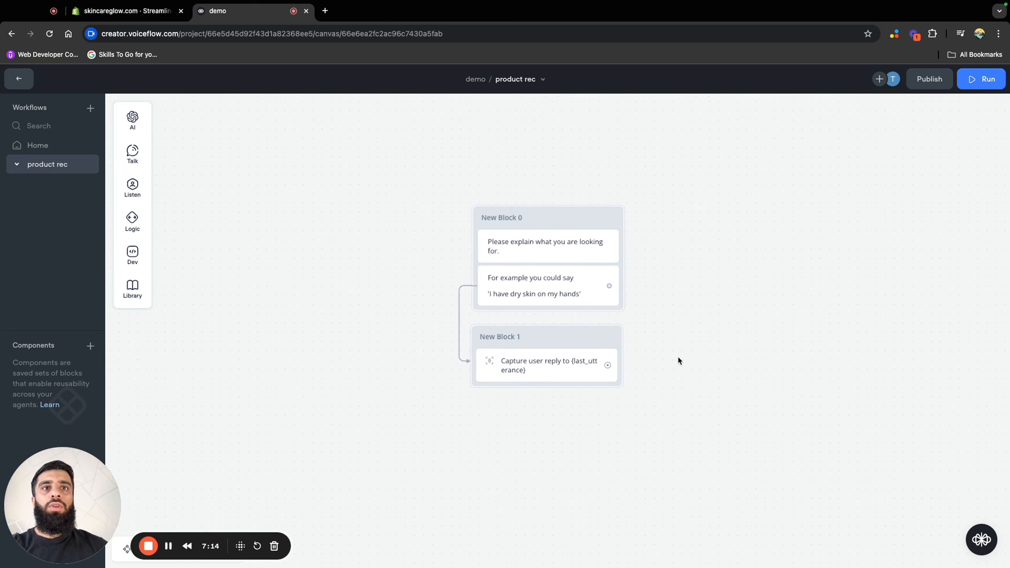
{"action": "left_click_drag", "start_coordinate": [678, 365], "coordinate": [557, 257]}
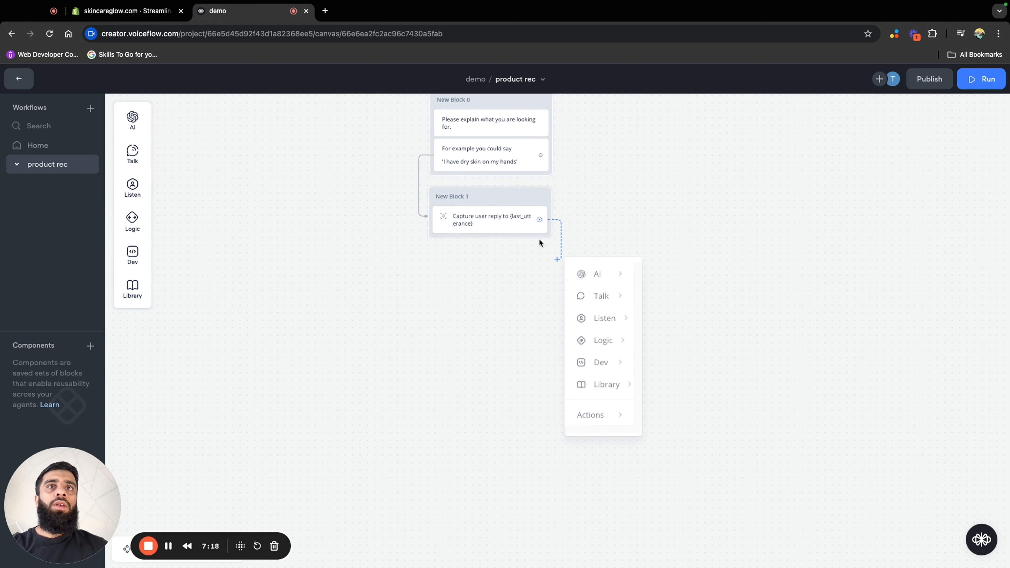
{"action": "mouse_move", "coordinate": [612, 295]}
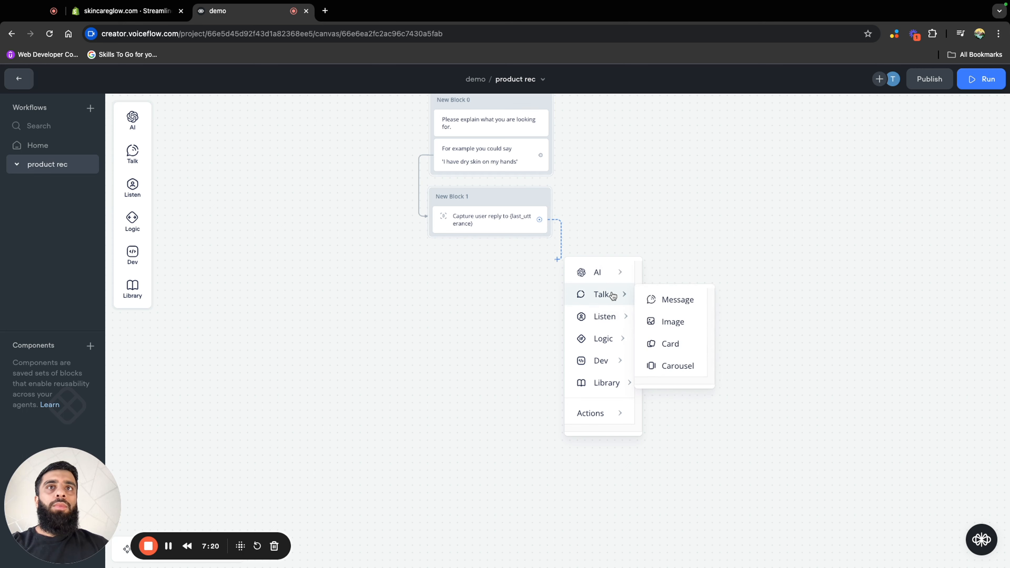
{"action": "left_click", "coordinate": [661, 306]}
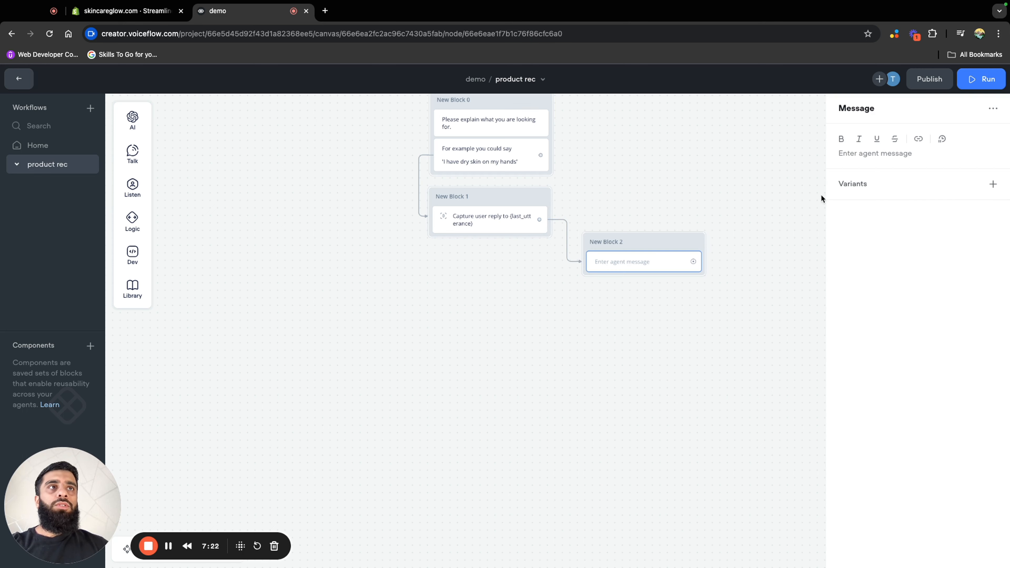
{"action": "left_click", "coordinate": [860, 155]}
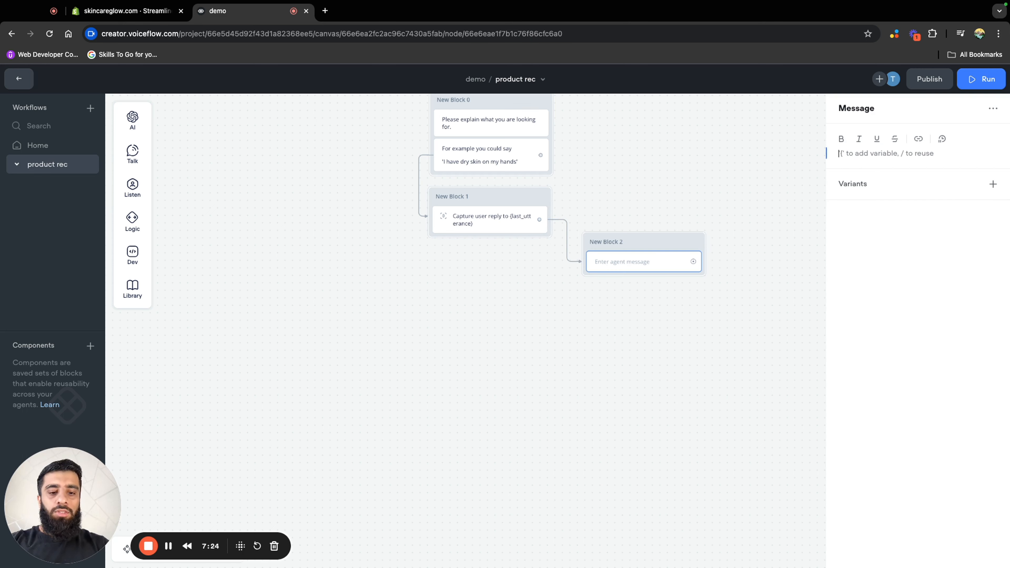
{"action": "type", "text": "{last"}
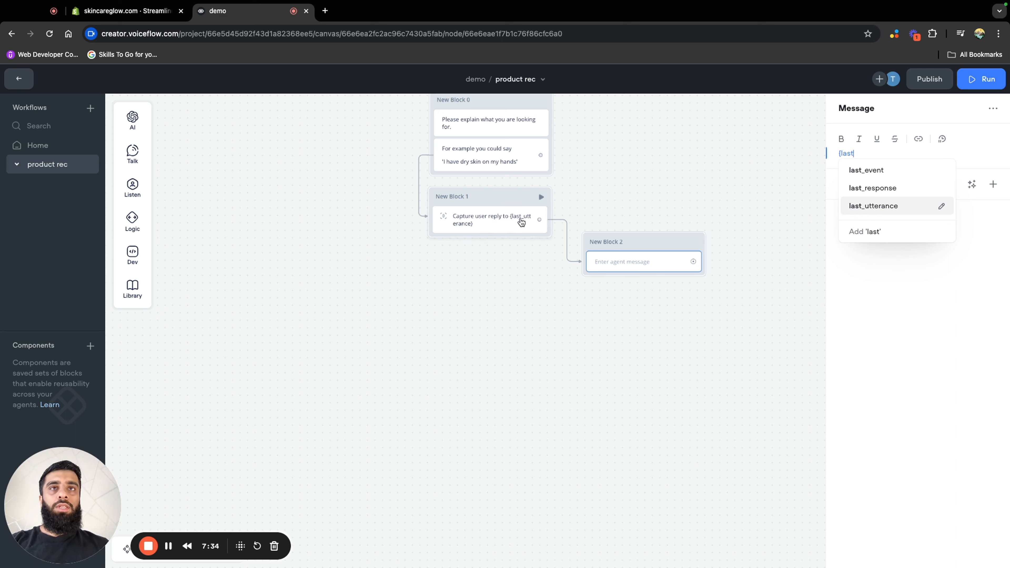
{"action": "left_click", "coordinate": [866, 206]}
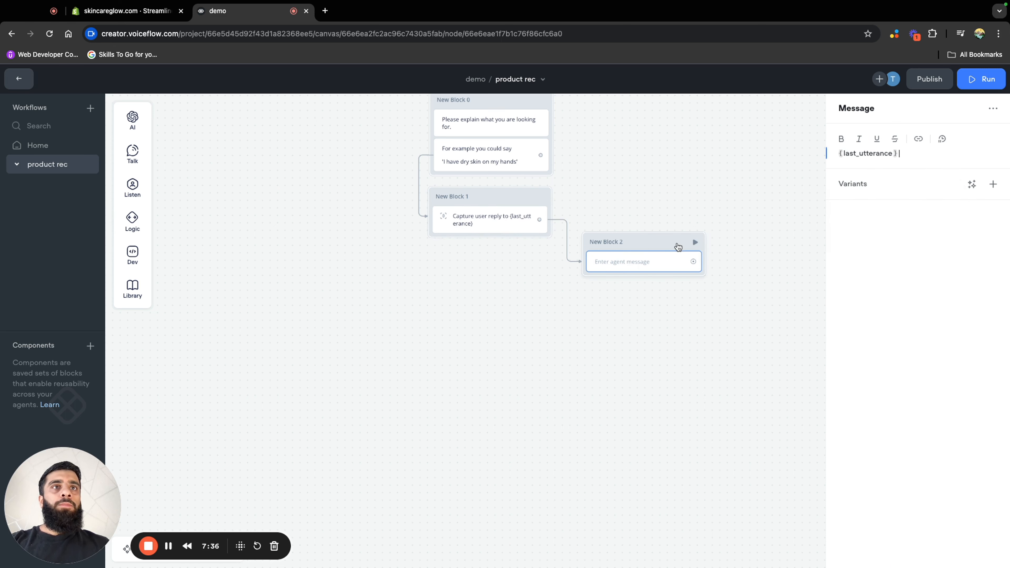
{"action": "left_click", "coordinate": [675, 234]}
{"action": "left_click_drag", "start_coordinate": [673, 234], "coordinate": [516, 254]}
Test the workflow from the first block with the reply "Hello", and return to the canvas
{"action": "scroll", "coordinate": [615, 300], "scroll_direction": "up", "scroll_amount": 3}
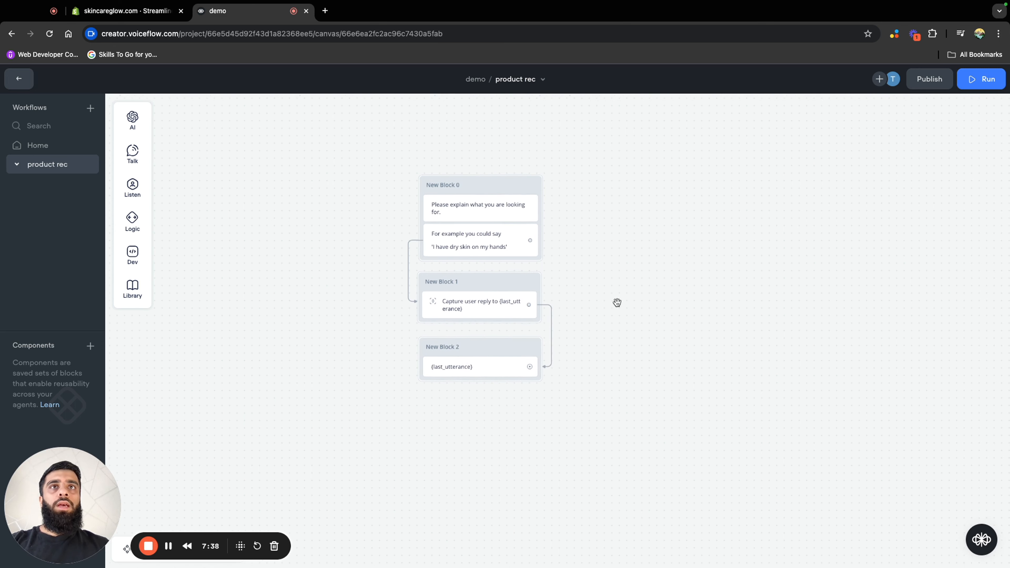
{"action": "left_click", "coordinate": [532, 188]}
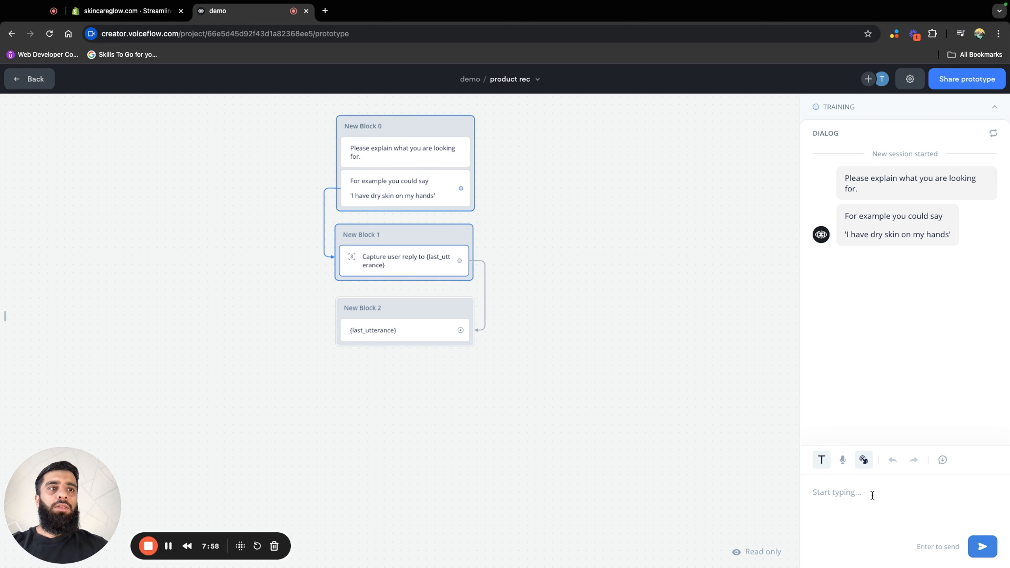
{"action": "type", "text": "heelo"}
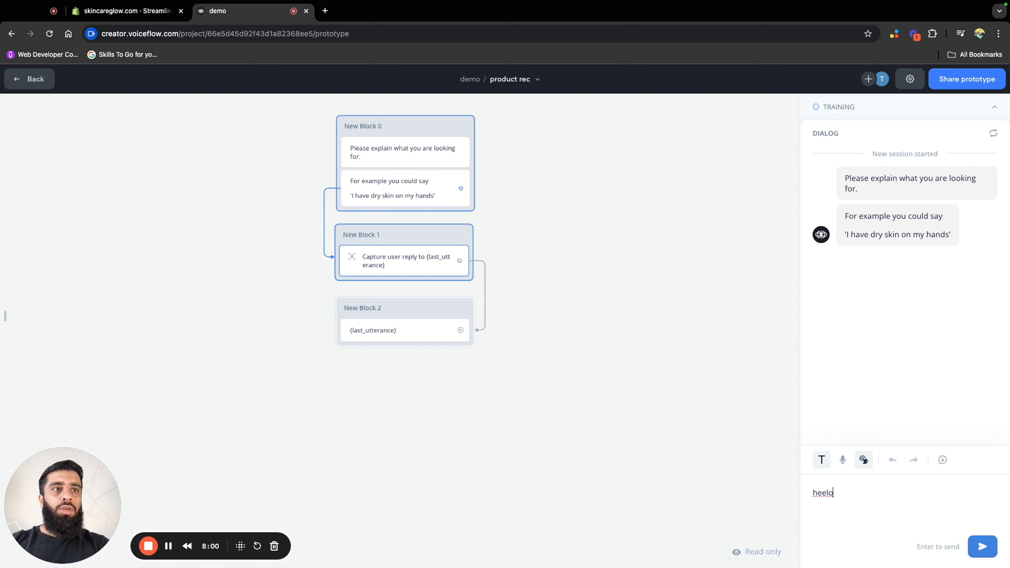
{"action": "key", "text": "BackSpace"}
{"action": "key", "text": "BackSpace"}
{"action": "key", "text": "Return"}
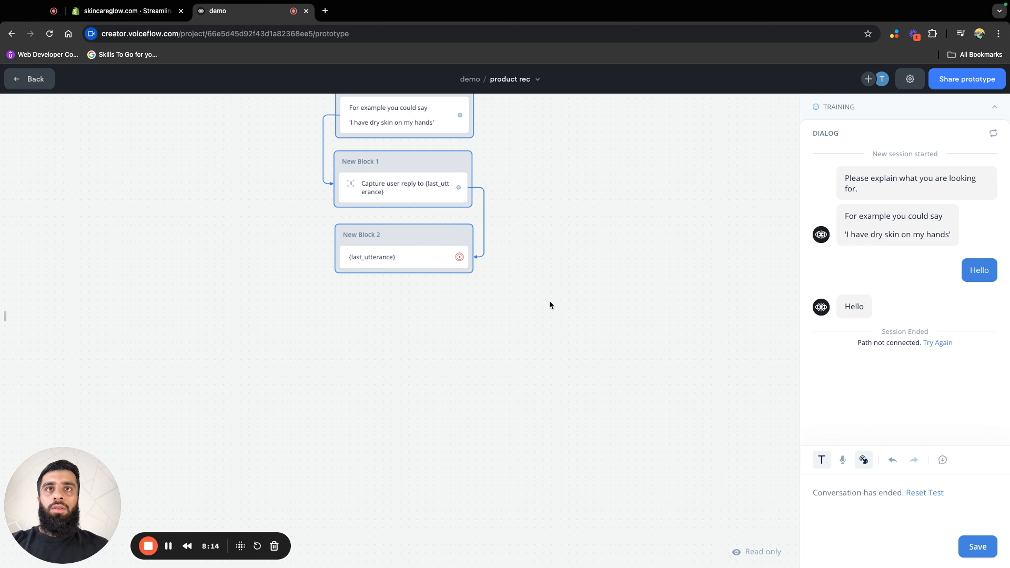
{"action": "key", "text": "Escape"}
Delete the {last_utterance} message block beneath the Capture block
{"action": "left_click_drag", "start_coordinate": [549, 303], "coordinate": [565, 381]}
{"action": "left_click", "coordinate": [430, 313]}
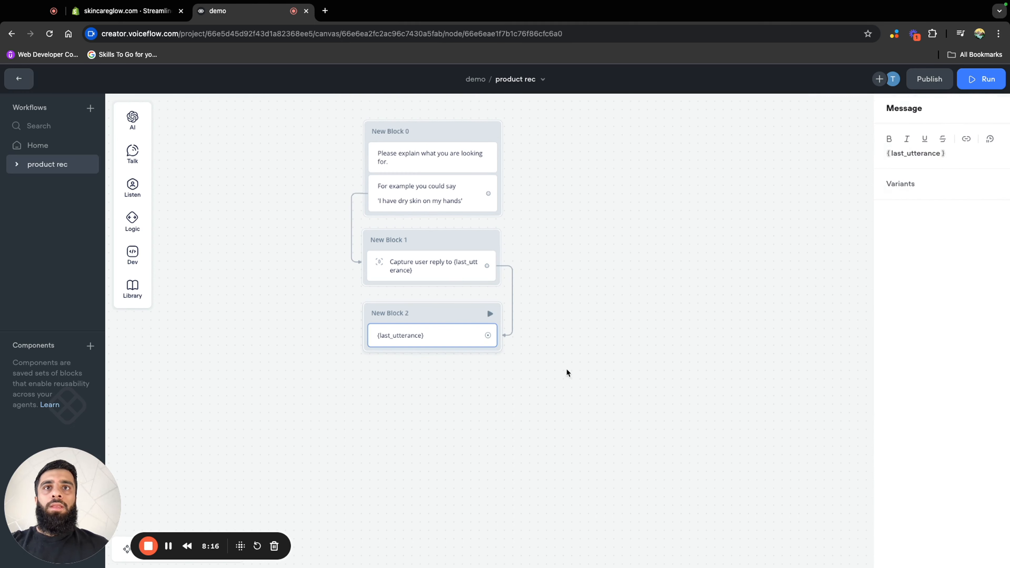
{"action": "key", "text": "BackSpace"}
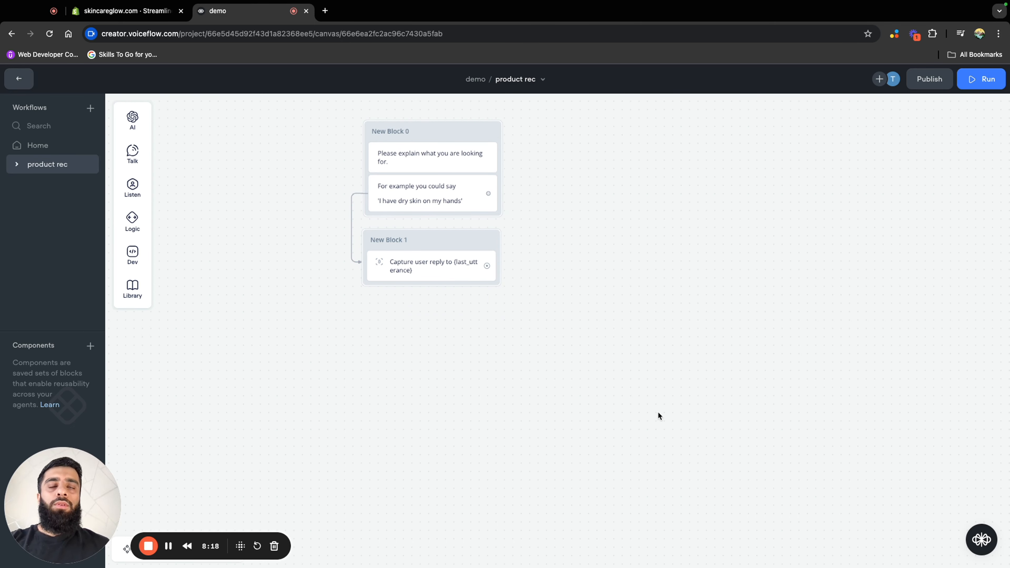
Link a new Dev Function block from the Capture block
{"action": "scroll", "coordinate": [658, 410], "scroll_direction": "up", "scroll_amount": 3}
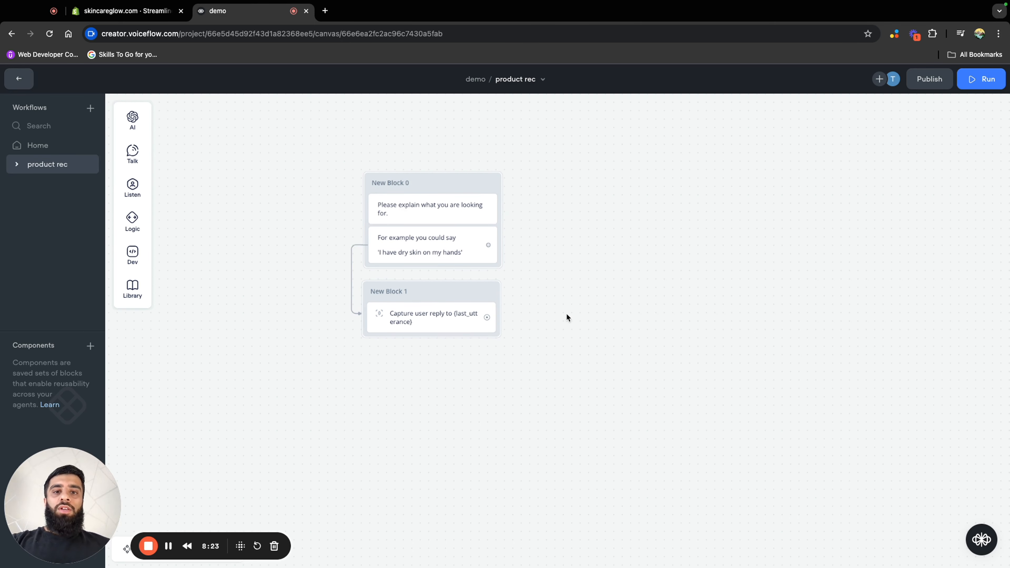
{"action": "left_click_drag", "start_coordinate": [486, 317], "coordinate": [606, 252]}
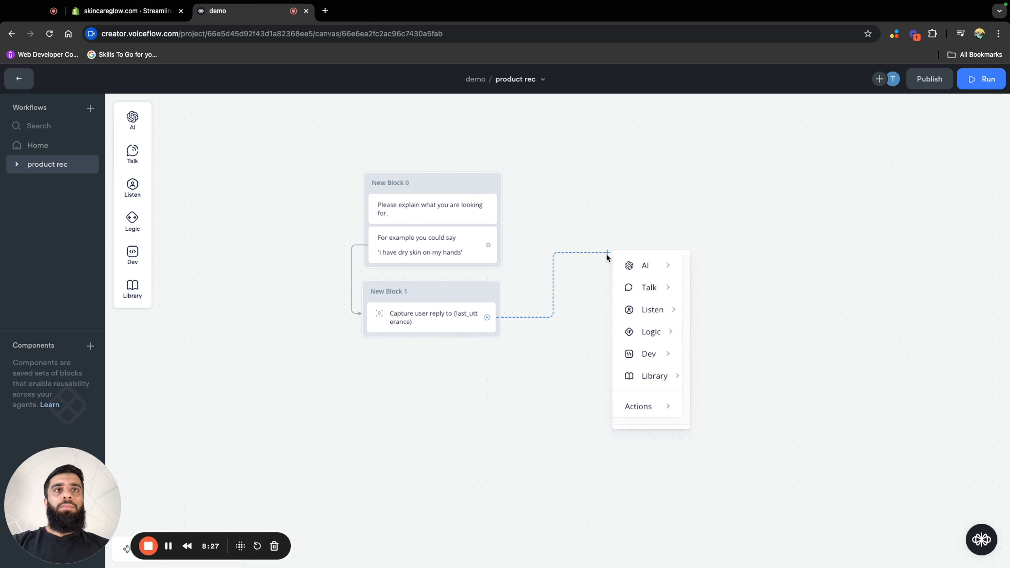
{"action": "mouse_move", "coordinate": [660, 364]}
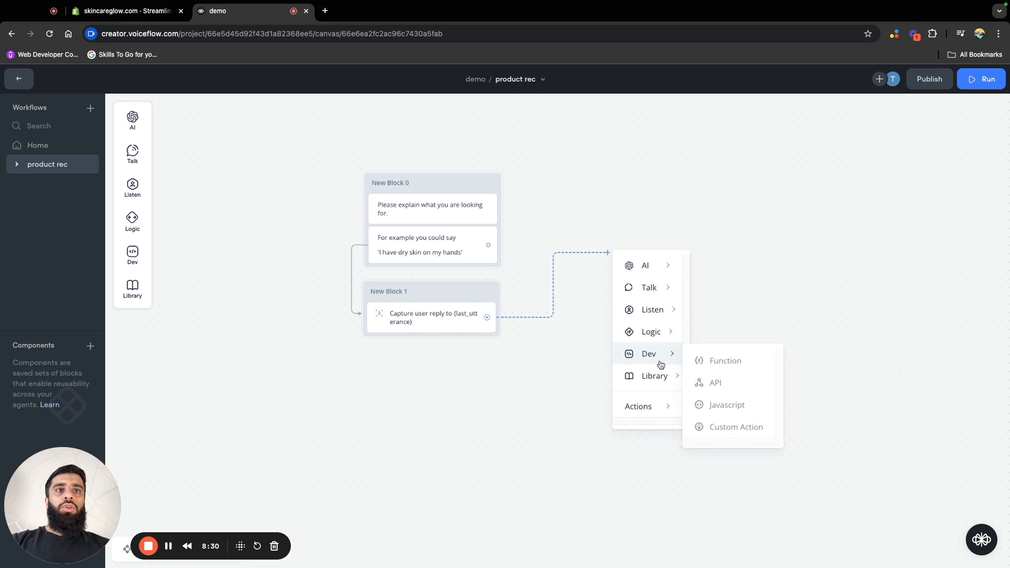
{"action": "left_click", "coordinate": [719, 366]}
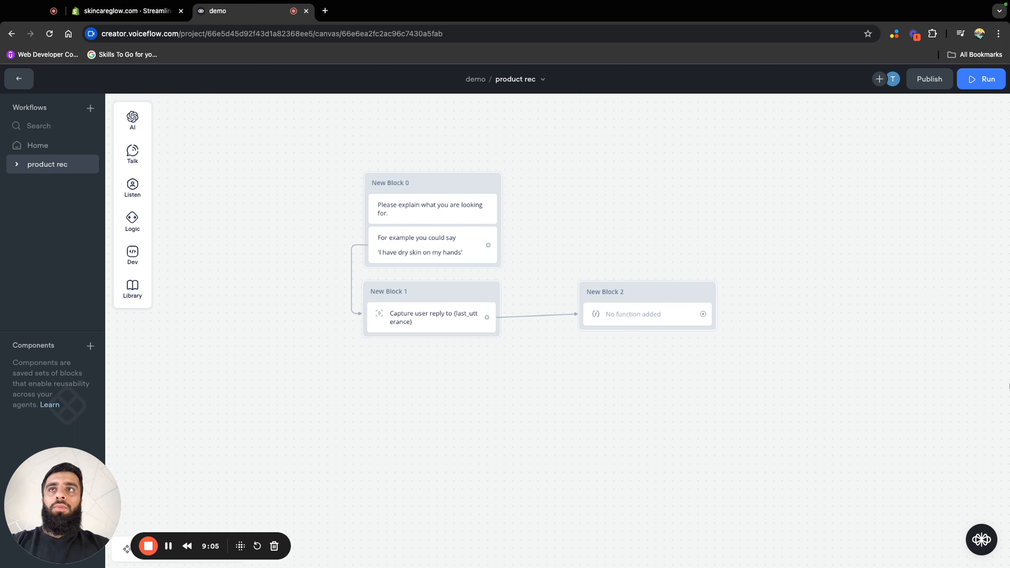
Import the Get Chunks & Create Carousel function from its JSON file into the agent's functions
{"action": "left_click", "coordinate": [20, 78]}
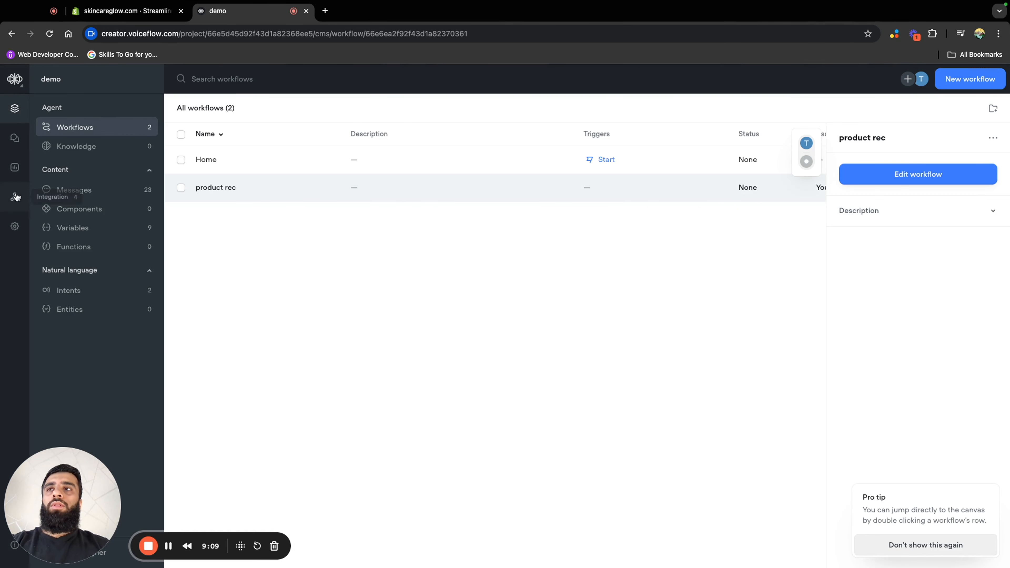
{"action": "left_click", "coordinate": [105, 251]}
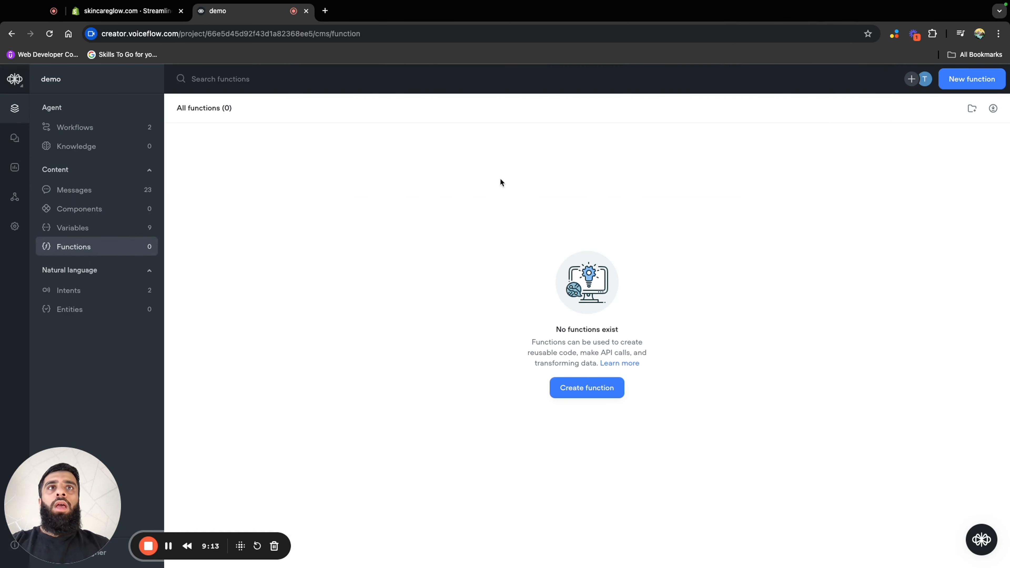
{"action": "left_click", "coordinate": [993, 114]}
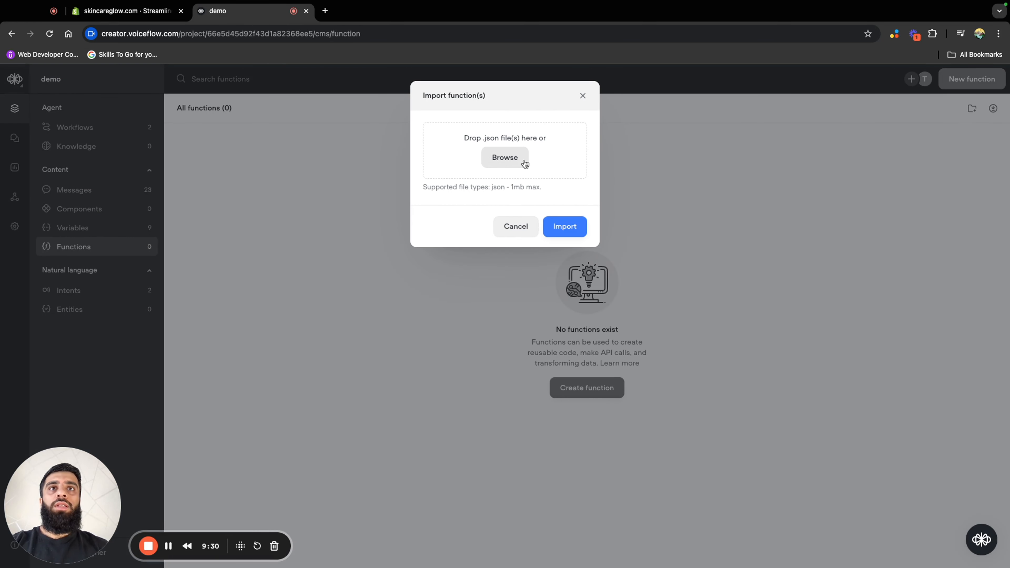
{"action": "left_click", "coordinate": [559, 229]}
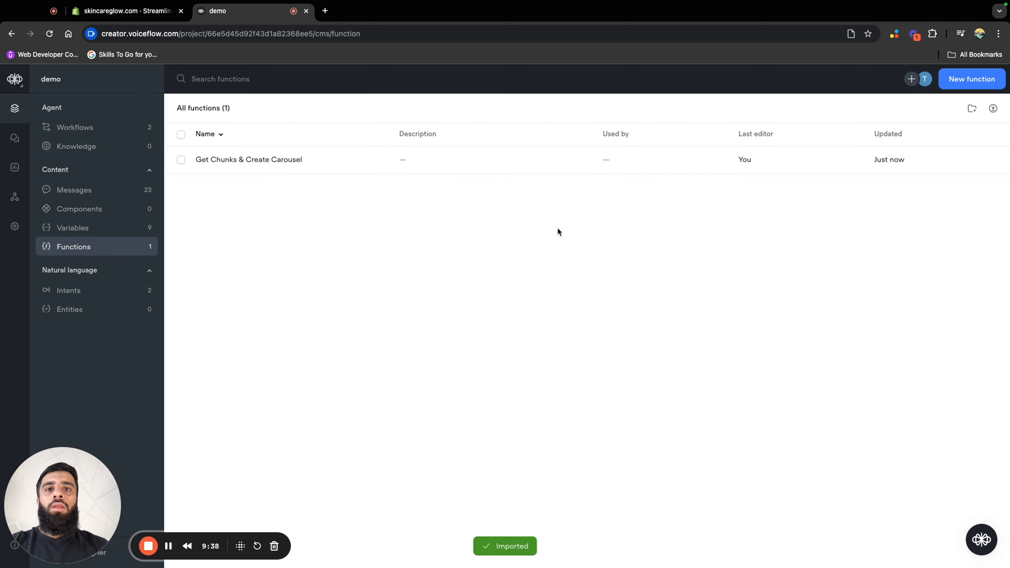
Look through the imported function's code, and assign Get Chunks & Create Carousel to the empty function block on the product rec canvas
{"action": "left_click", "coordinate": [505, 161]}
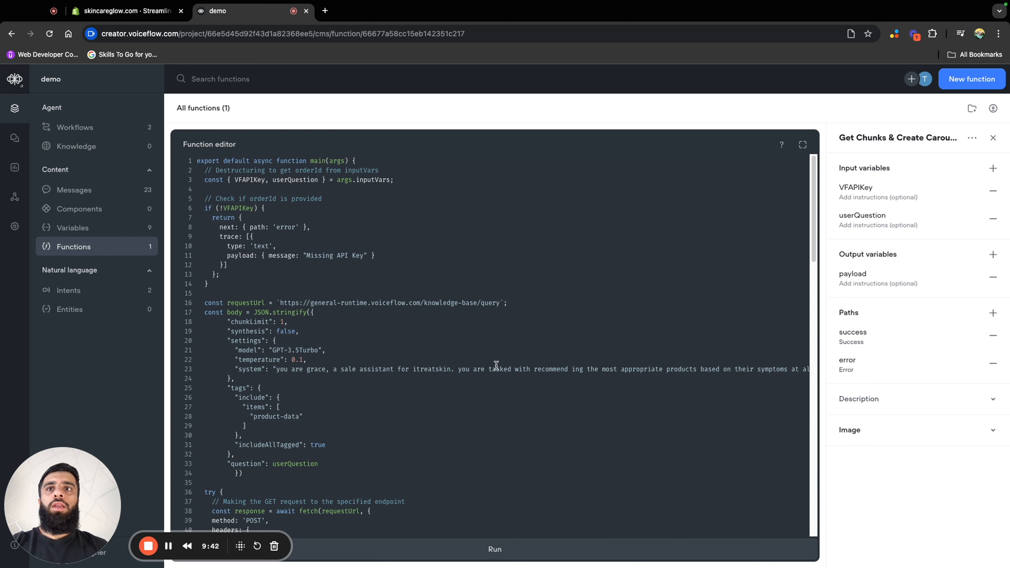
{"action": "scroll", "coordinate": [497, 370], "scroll_direction": "down", "scroll_amount": 20}
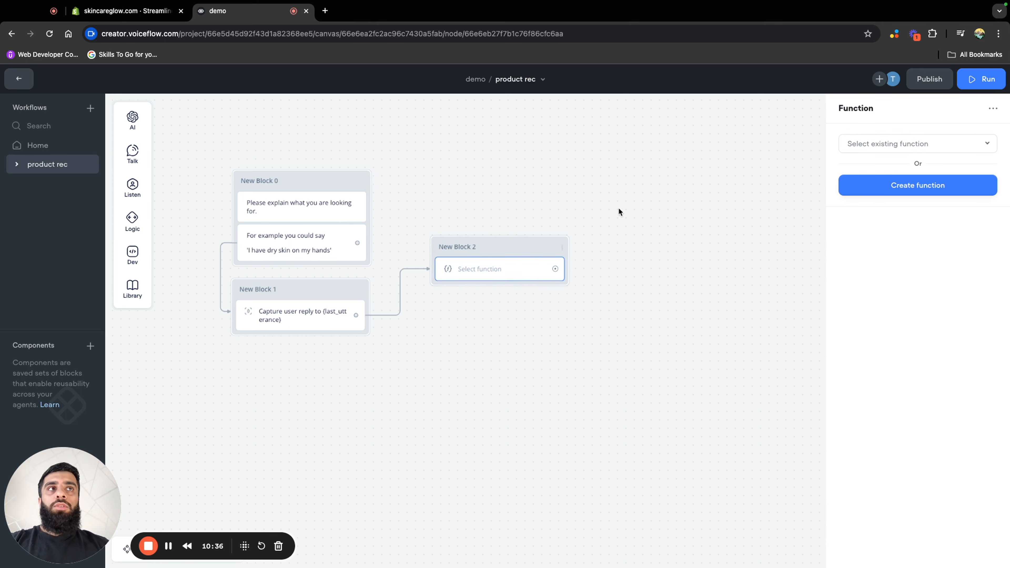
{"action": "left_click", "coordinate": [897, 143]}
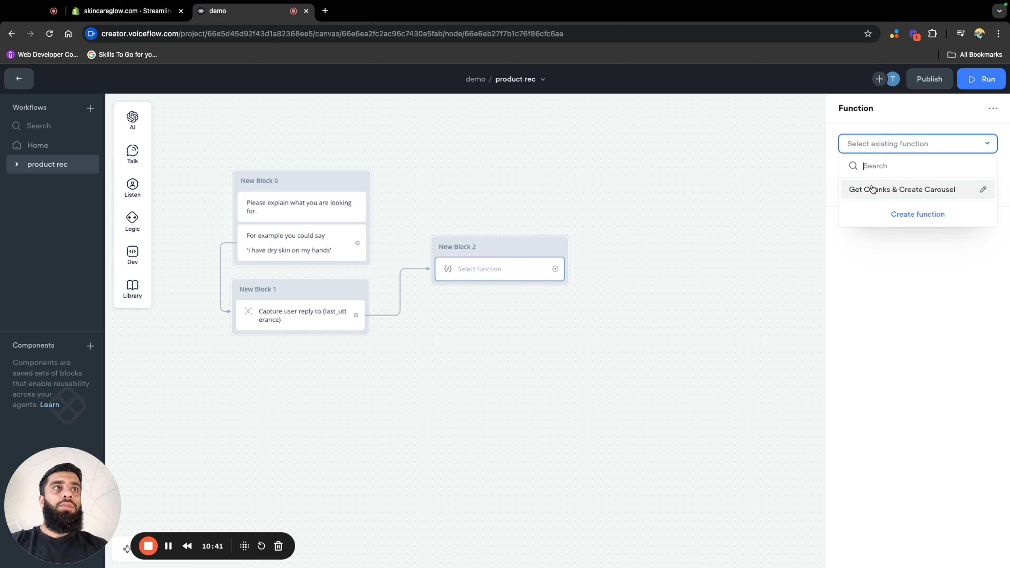
{"action": "left_click", "coordinate": [865, 191]}
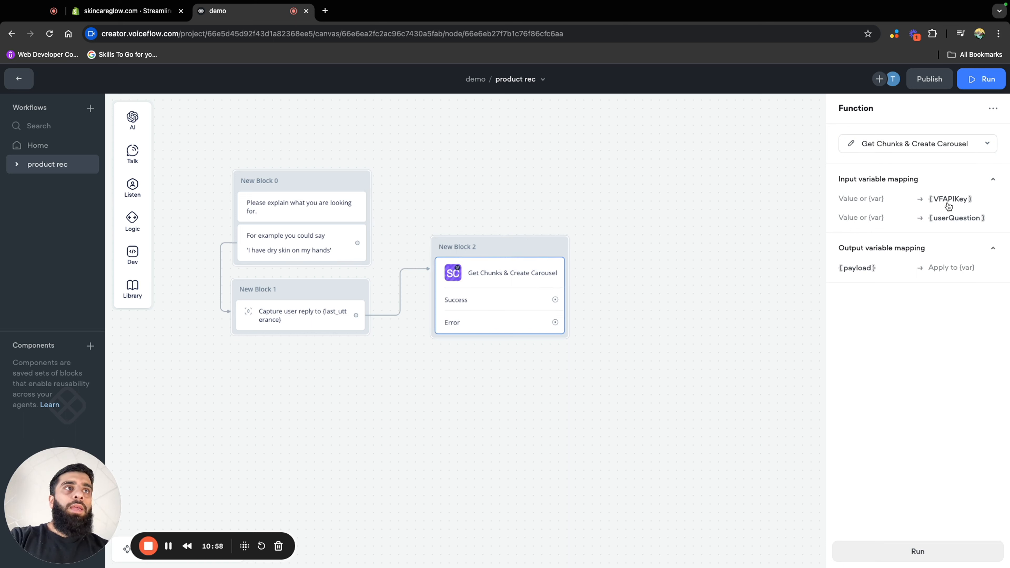
Copy the project's primary API key from the integration settings
{"action": "left_click", "coordinate": [19, 83]}
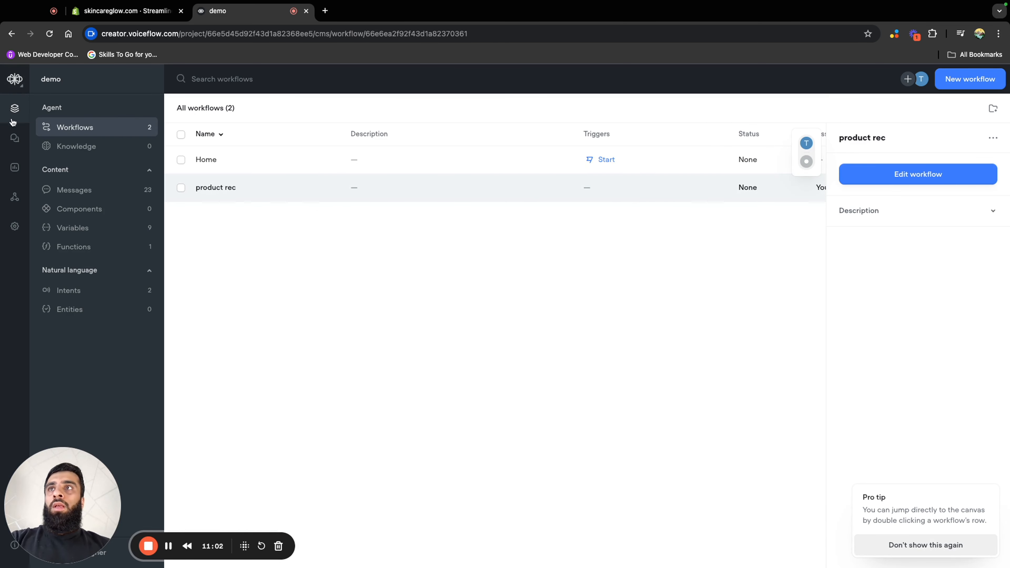
{"action": "left_click", "coordinate": [14, 198]}
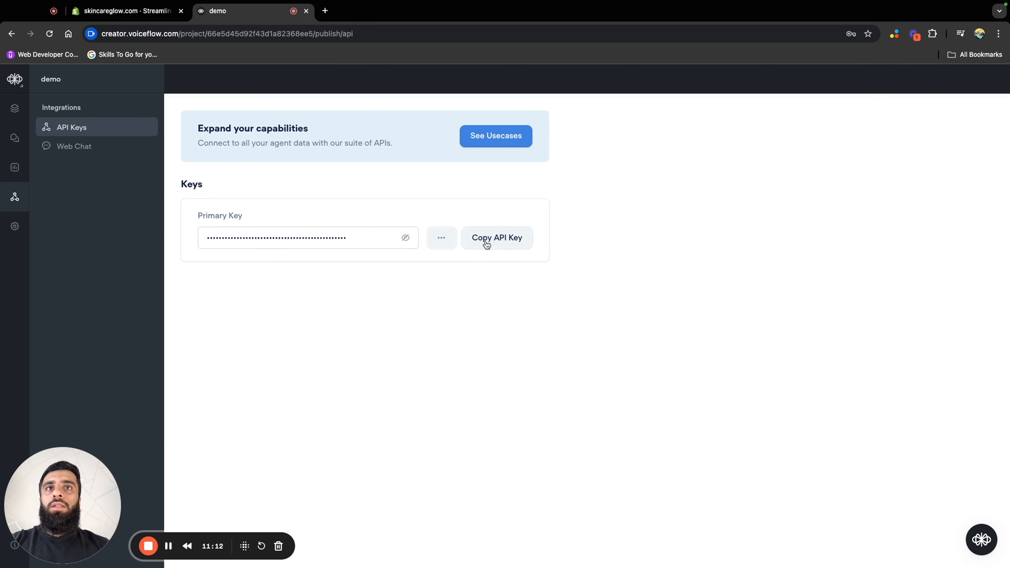
{"action": "left_click", "coordinate": [487, 245]}
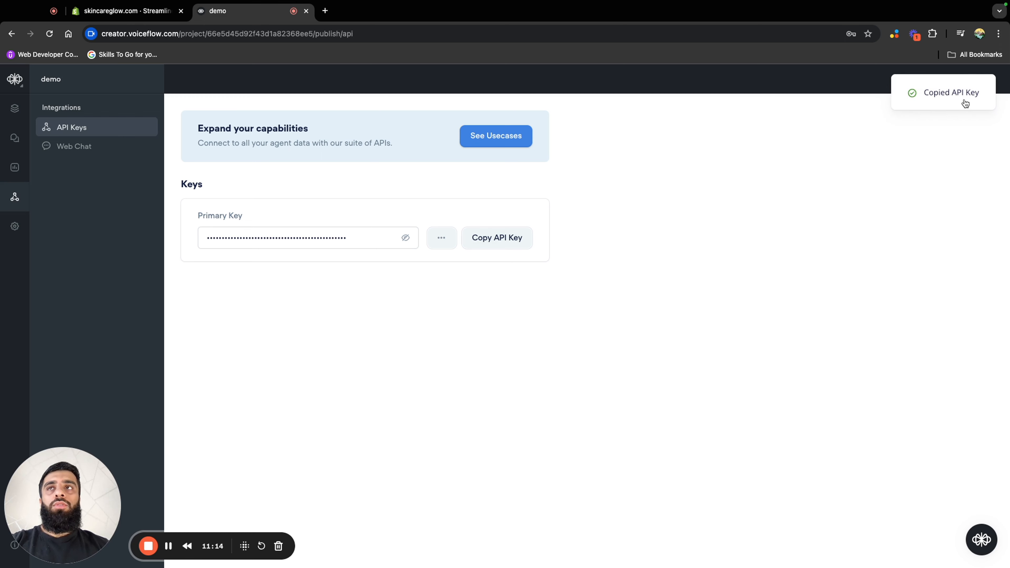
Reopen the product rec workflow and paste the API key as the function block's VFAPIKey input
{"action": "left_click", "coordinate": [15, 107]}
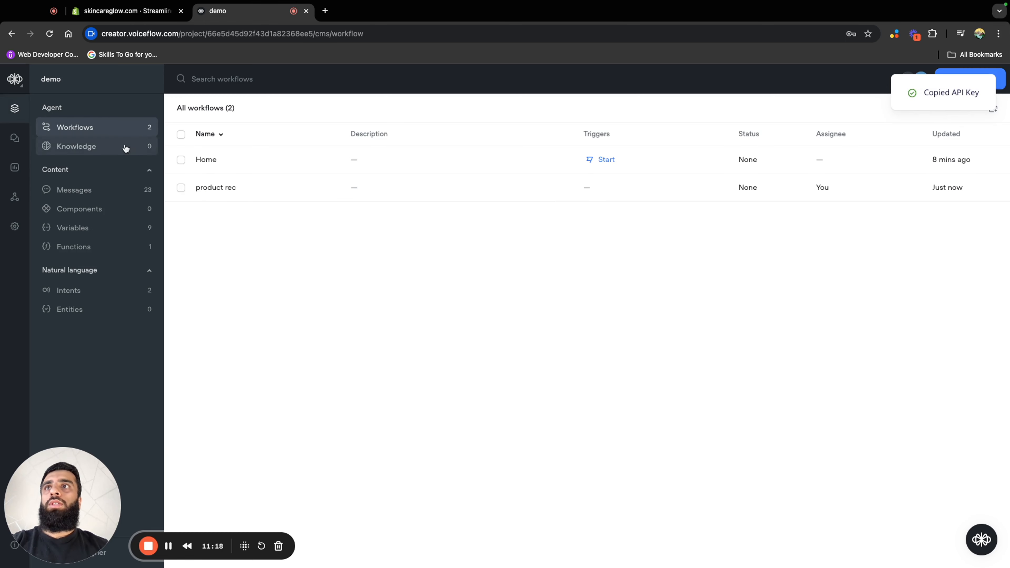
{"action": "left_click", "coordinate": [291, 198]}
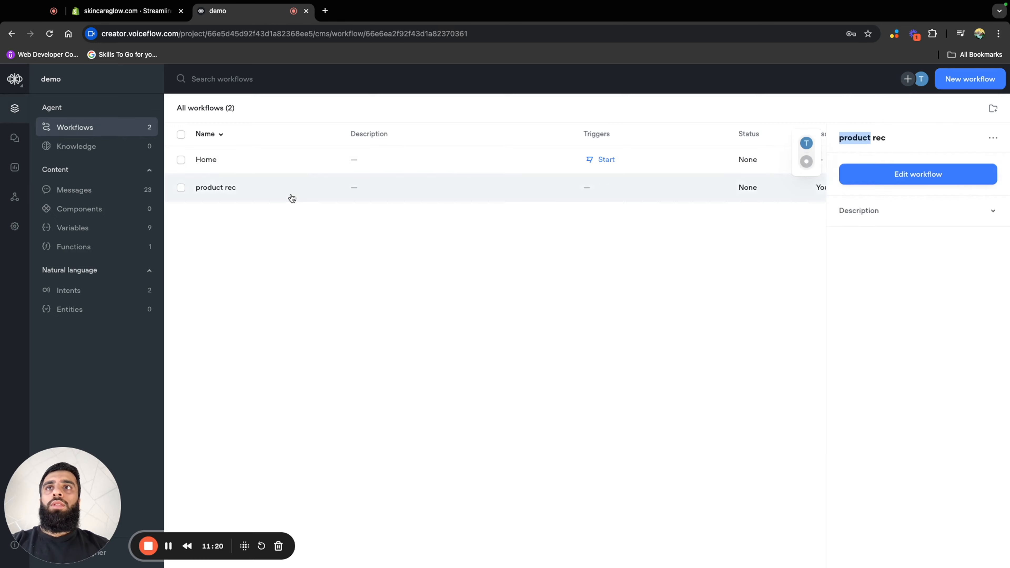
{"action": "double_click", "coordinate": [292, 198]}
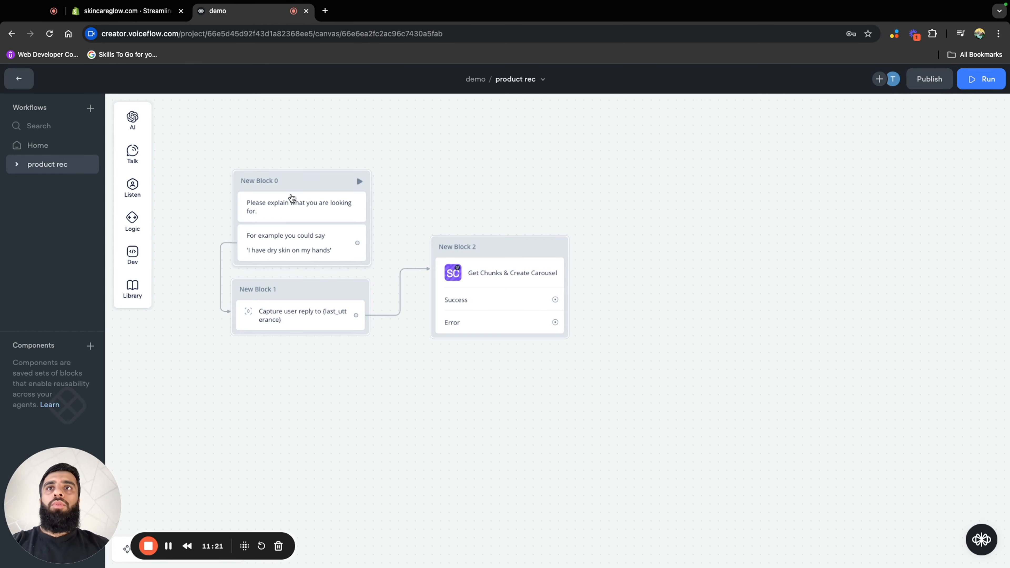
{"action": "left_click", "coordinate": [533, 300]}
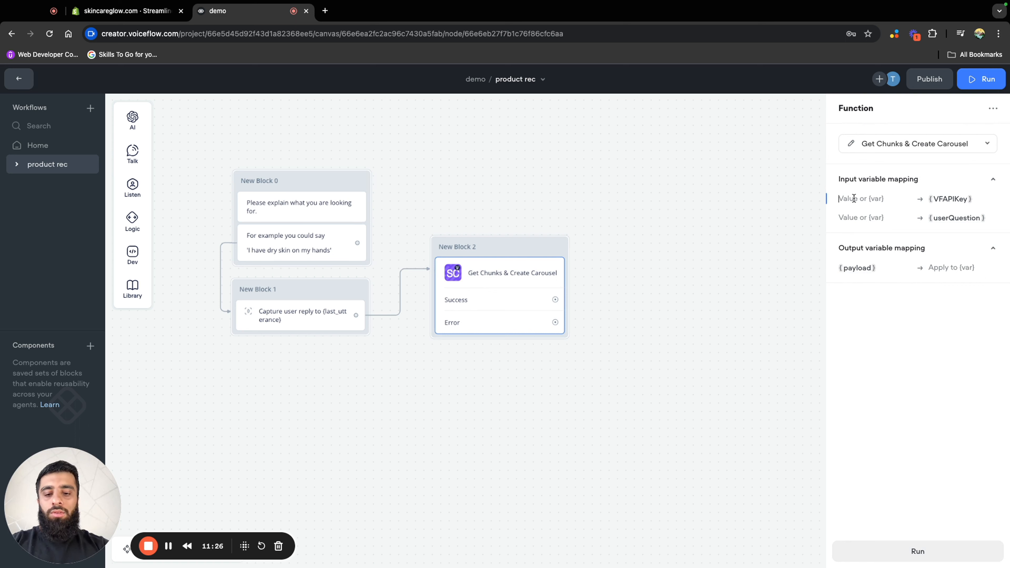
{"action": "key", "text": "ctrl+v"}
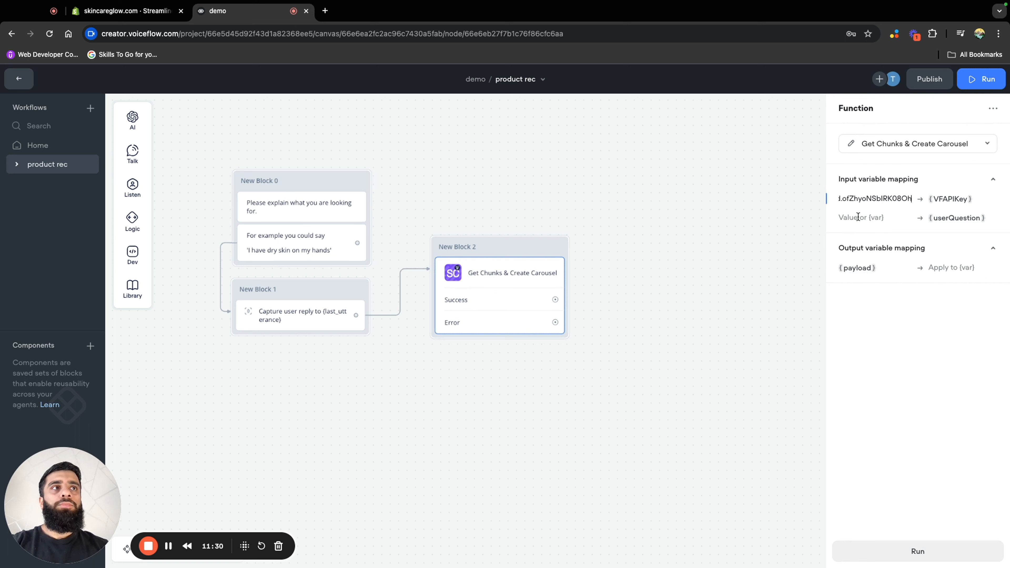
Map the variable {last_utterance} to the function's userQuestion input
{"action": "left_click", "coordinate": [899, 215]}
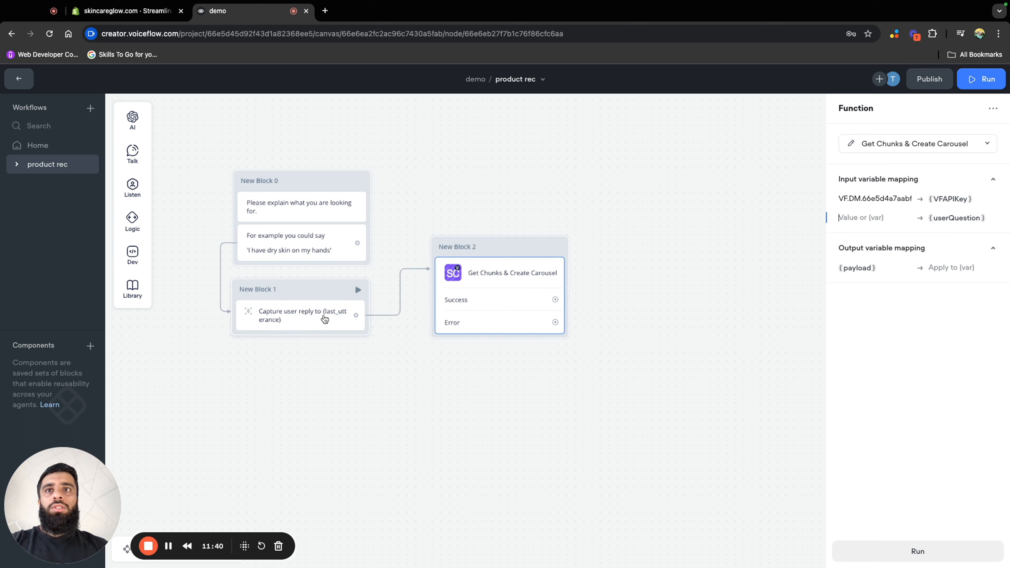
{"action": "left_click", "coordinate": [862, 218]}
{"action": "type", "text": "{"}
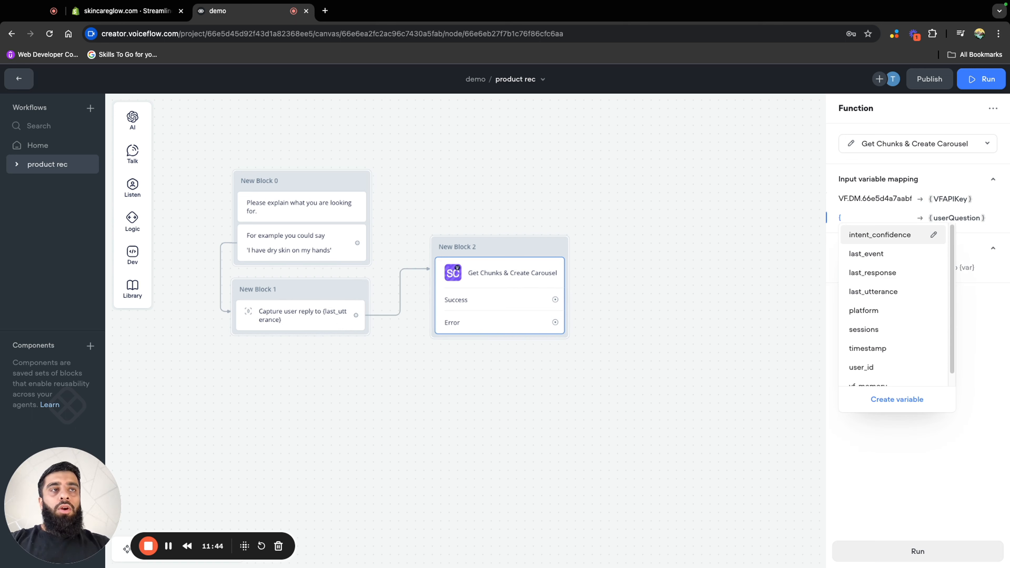
{"action": "left_click", "coordinate": [893, 299]}
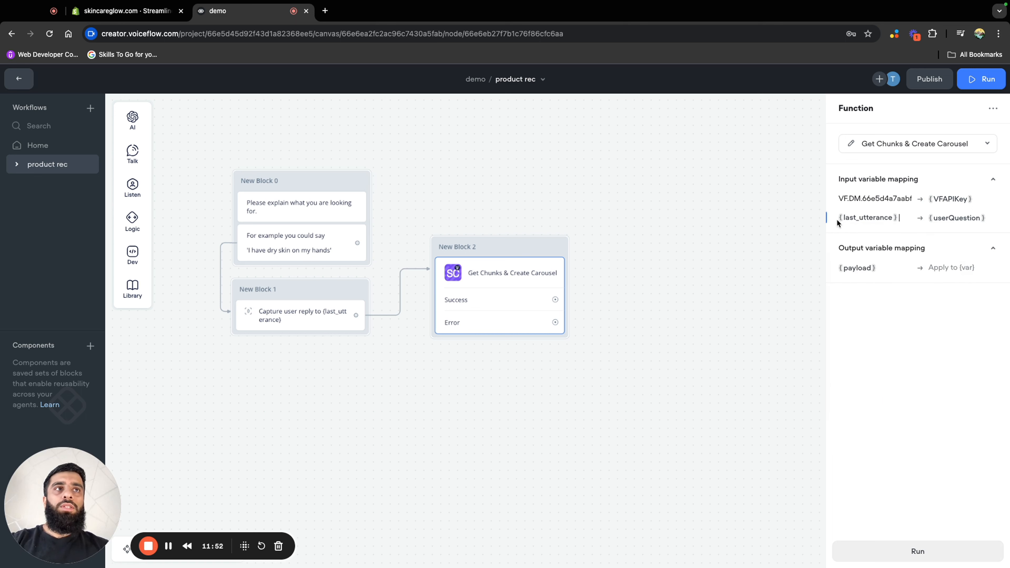
Create a new variable named payload from the function's payload output mapping
{"action": "left_click", "coordinate": [930, 268]}
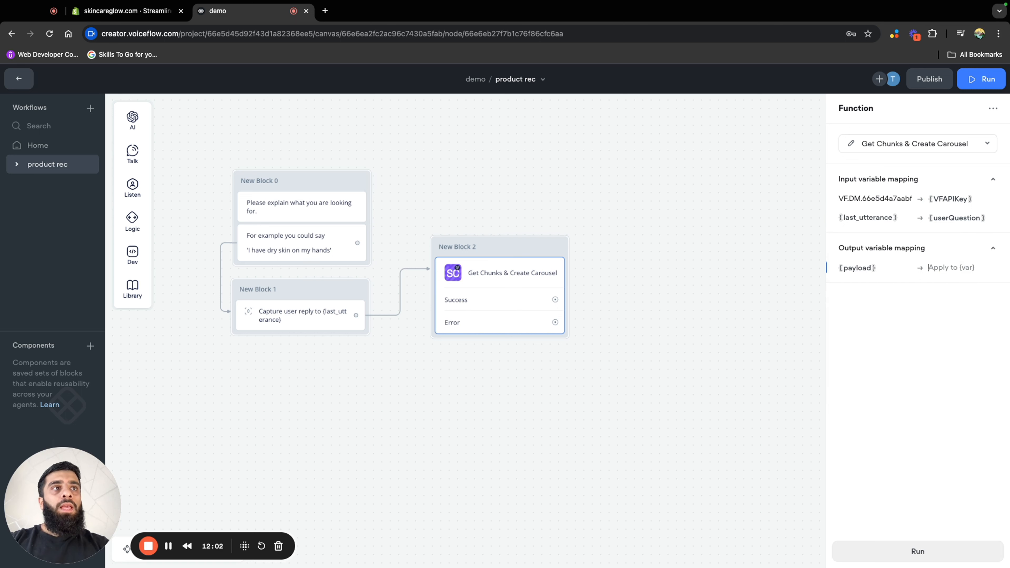
{"action": "left_click", "coordinate": [961, 270]}
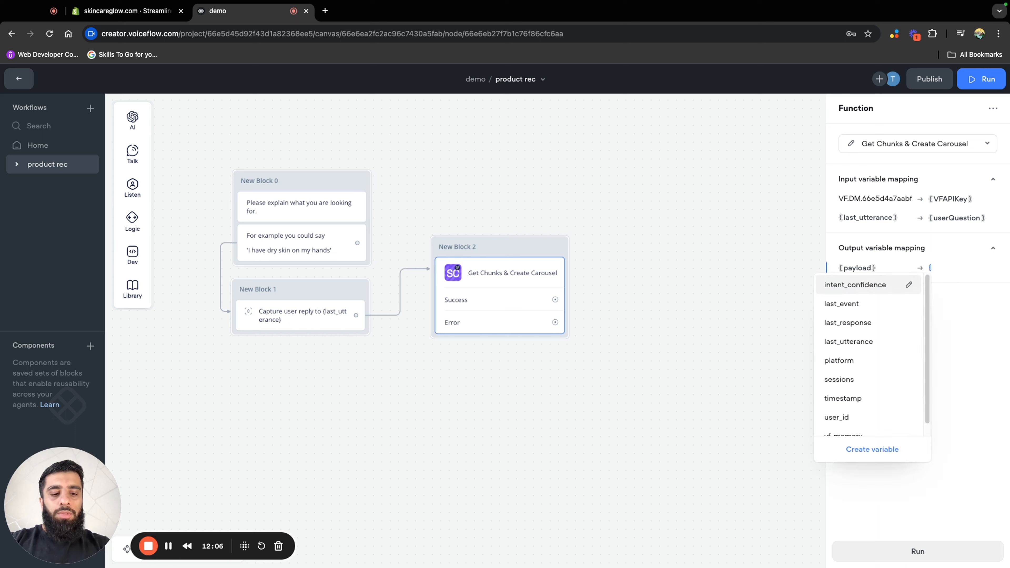
{"action": "type", "text": "pa"}
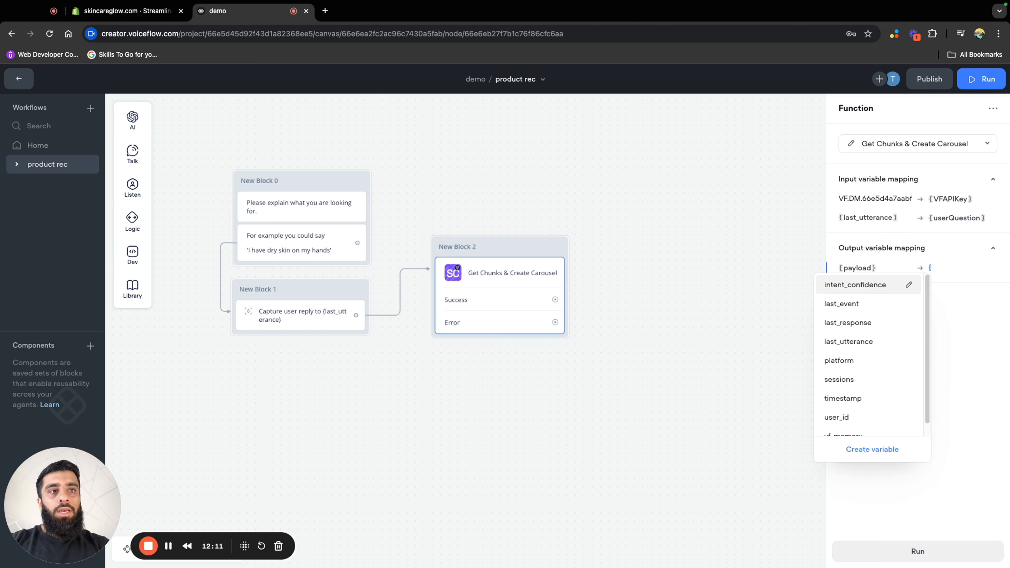
{"action": "type", "text": "payload"}
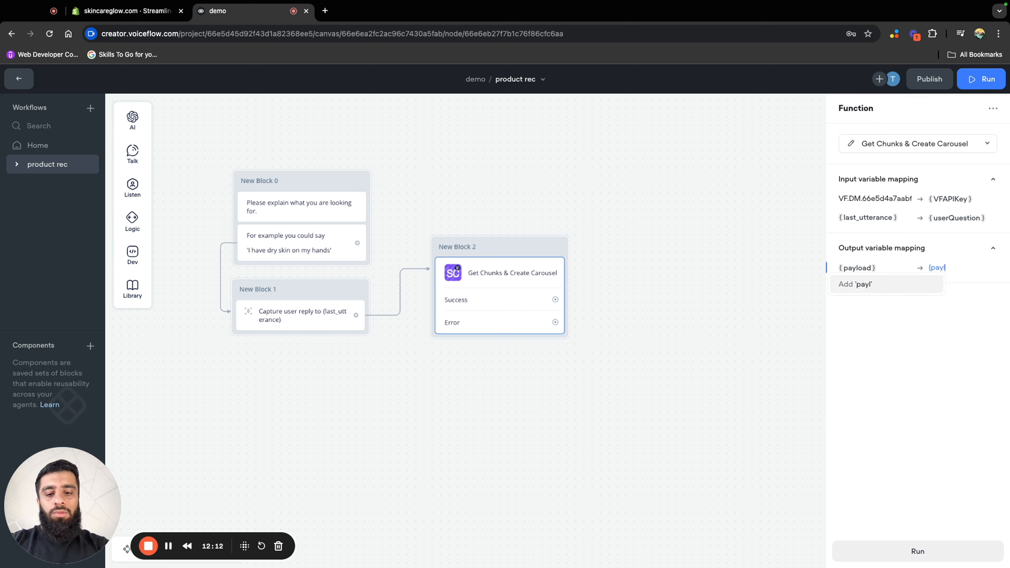
{"action": "type", "text": "}"}
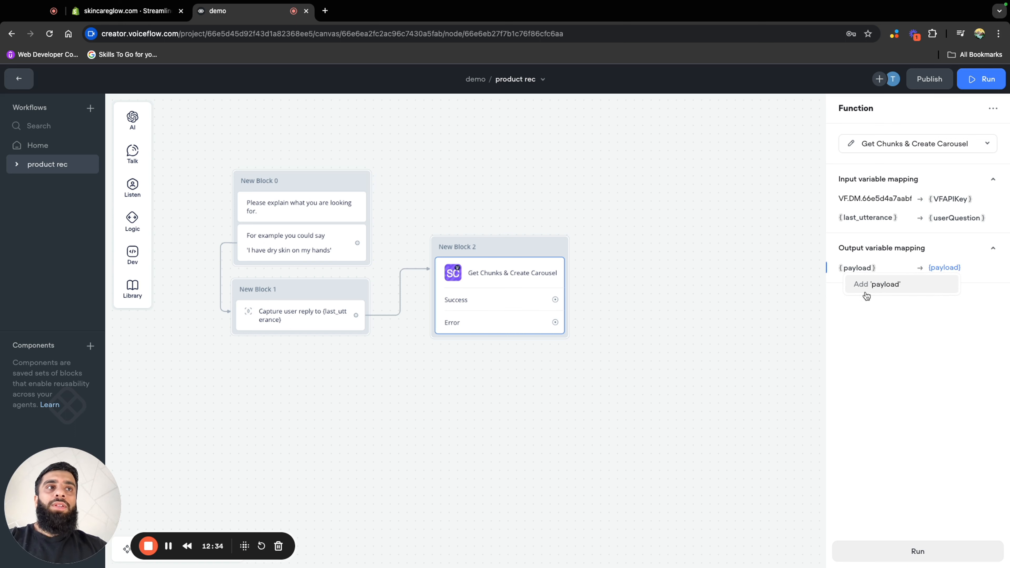
{"action": "left_click", "coordinate": [906, 285]}
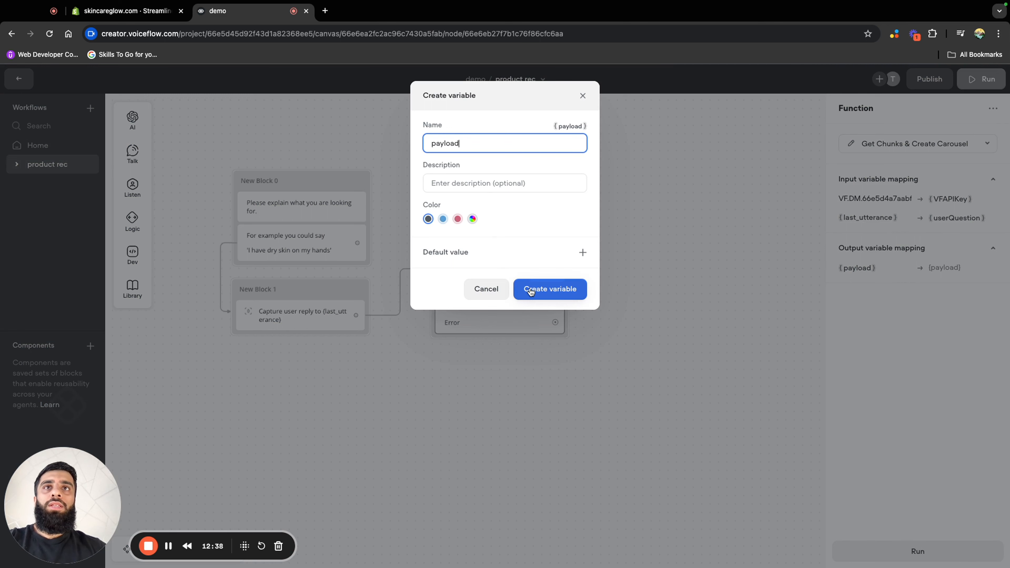
{"action": "left_click", "coordinate": [531, 292]}
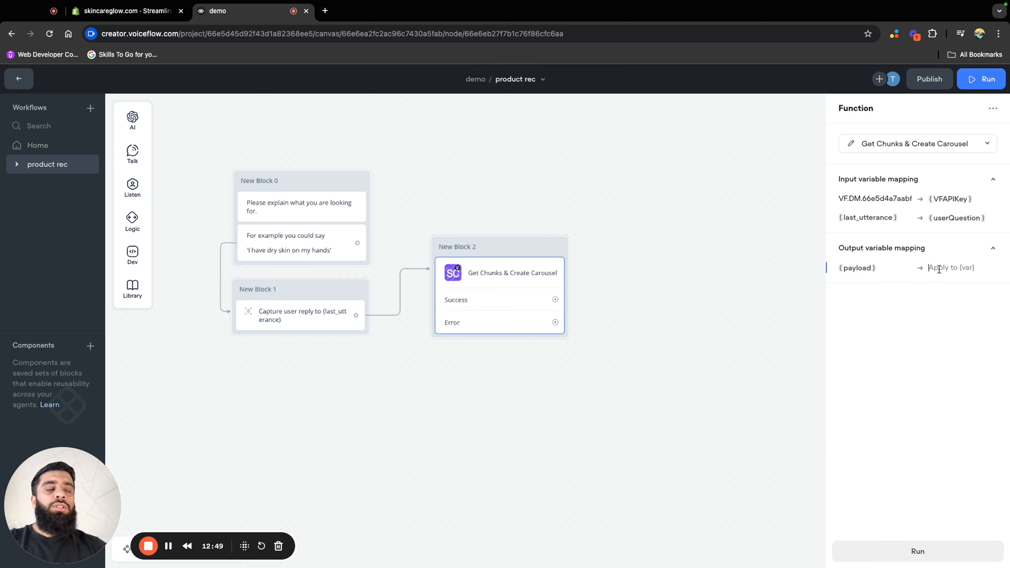
Map the function's payload output to the {payload} variable and close the block's settings
{"action": "type", "text": "{pay"}
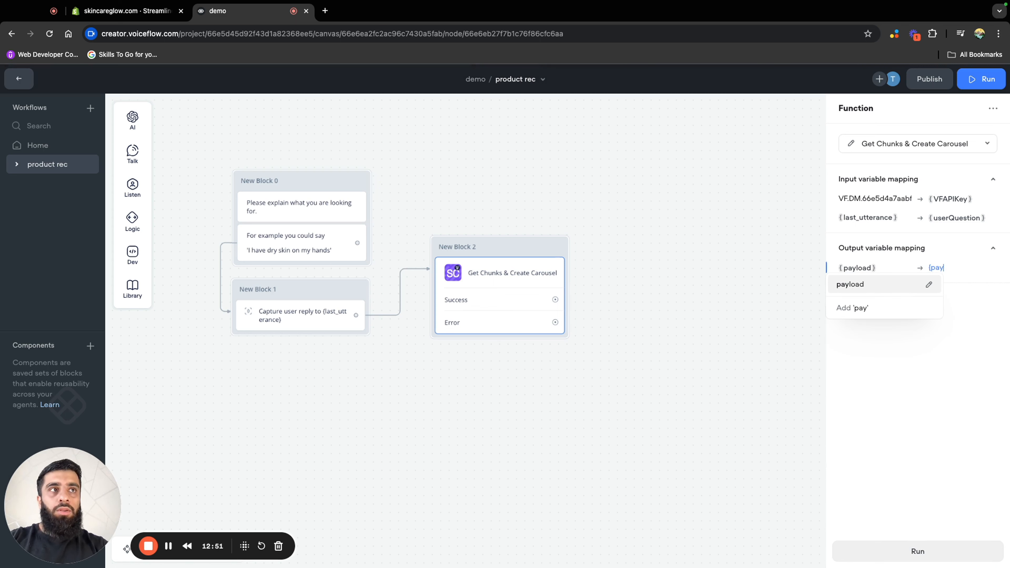
{"action": "left_click", "coordinate": [886, 287]}
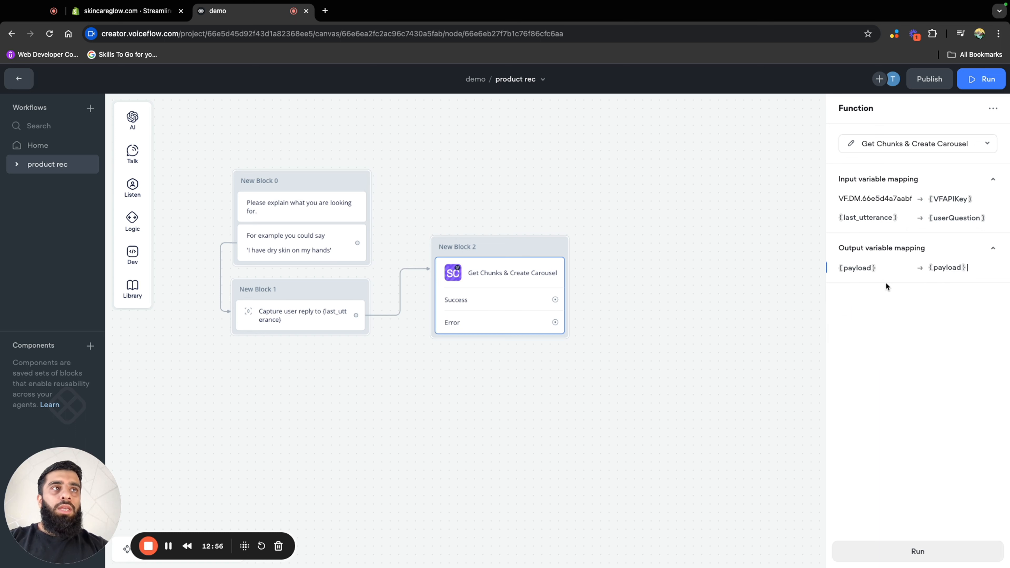
{"action": "left_click", "coordinate": [602, 282]}
{"action": "left_click", "coordinate": [511, 243]}
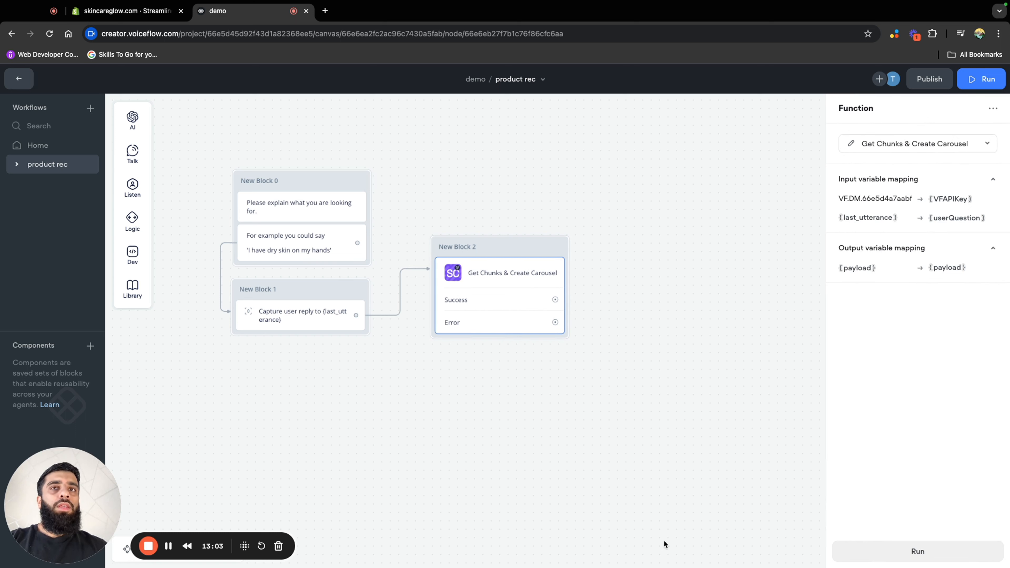
{"action": "left_click", "coordinate": [604, 400]}
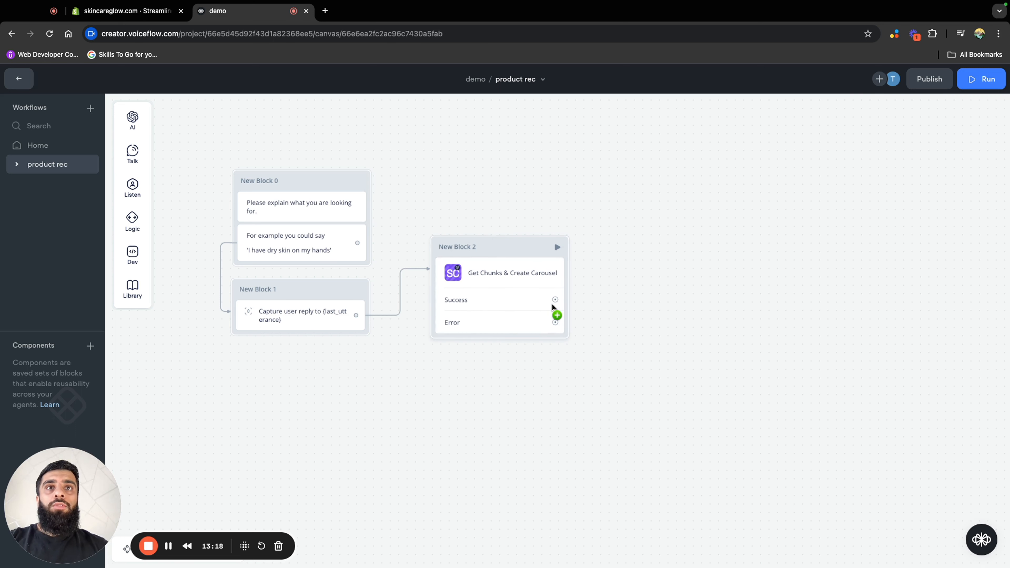
Link a new Dev Custom Action block from the function's Success path and name the action "carousel"
{"action": "left_click_drag", "start_coordinate": [555, 301], "coordinate": [648, 299]}
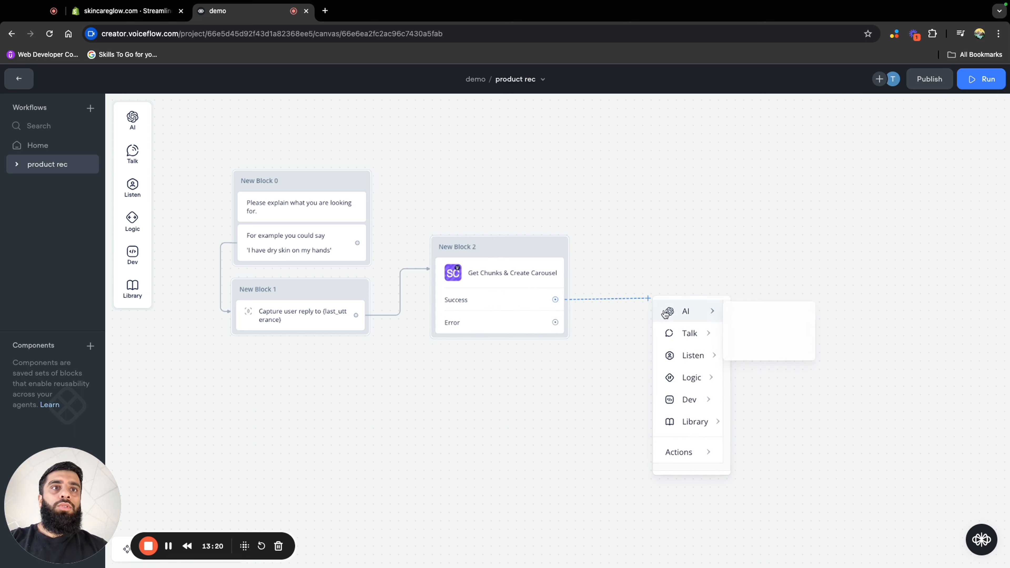
{"action": "mouse_move", "coordinate": [703, 405]}
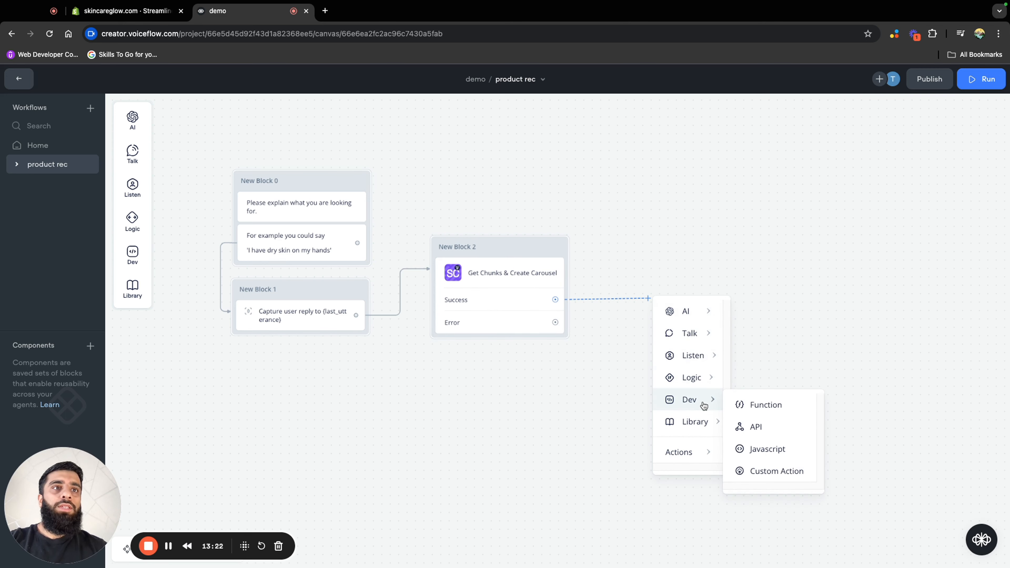
{"action": "left_click", "coordinate": [786, 470]}
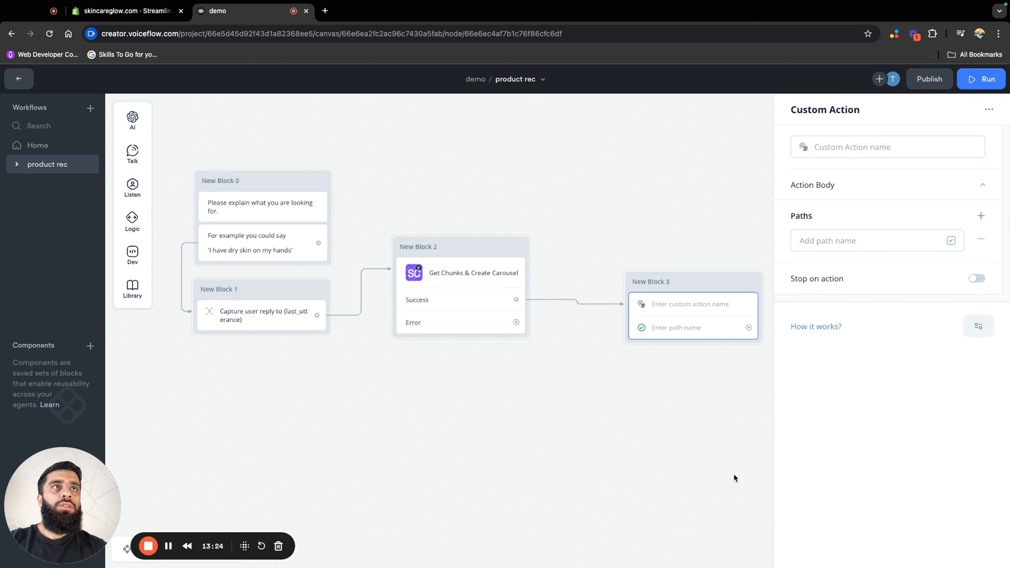
{"action": "left_click", "coordinate": [851, 149]}
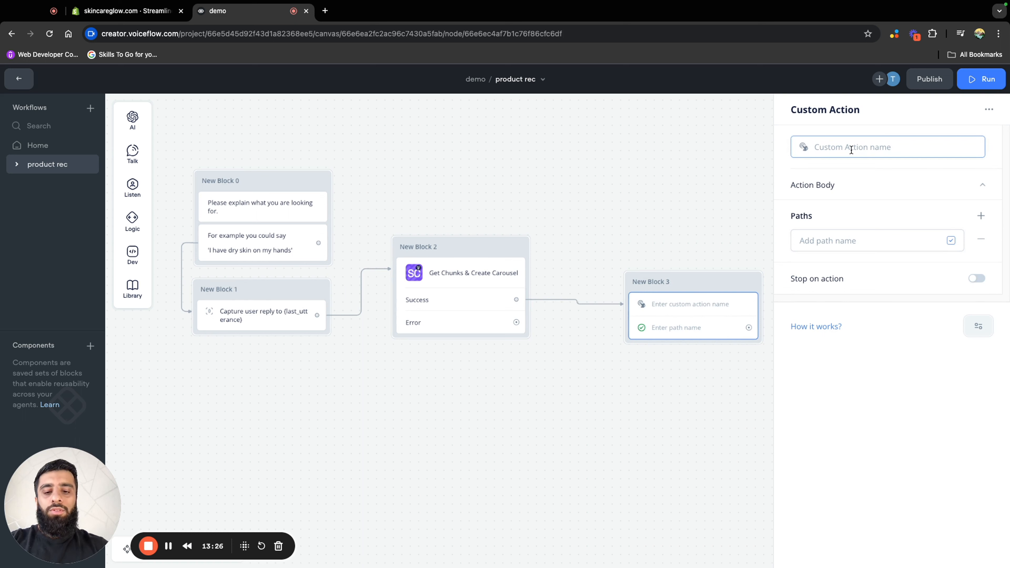
{"action": "type", "text": "carous"}
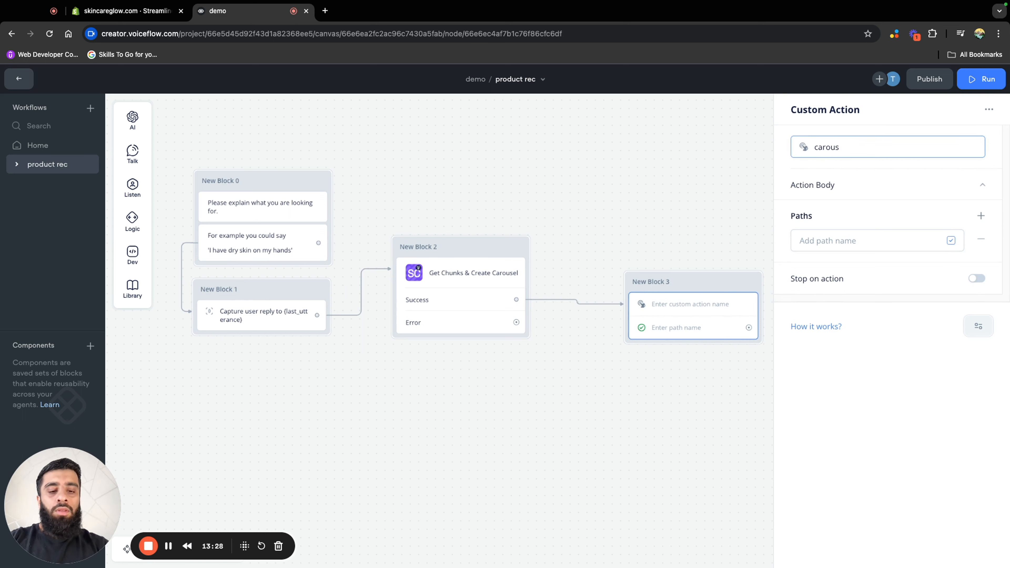
{"action": "type", "text": "el"}
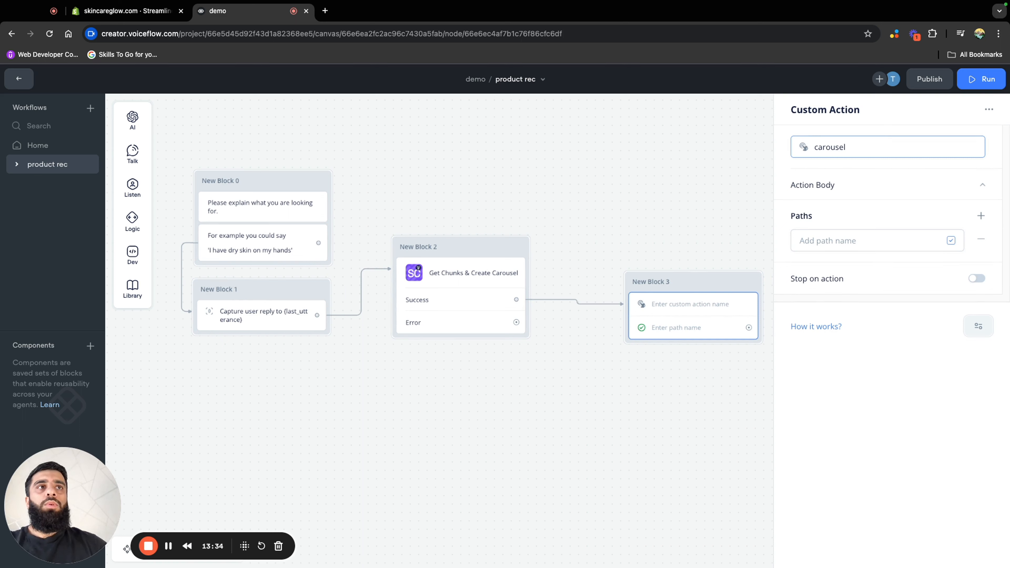
Expand the carousel action's body and set its JSON payload to {payload}
{"action": "left_click", "coordinate": [956, 186]}
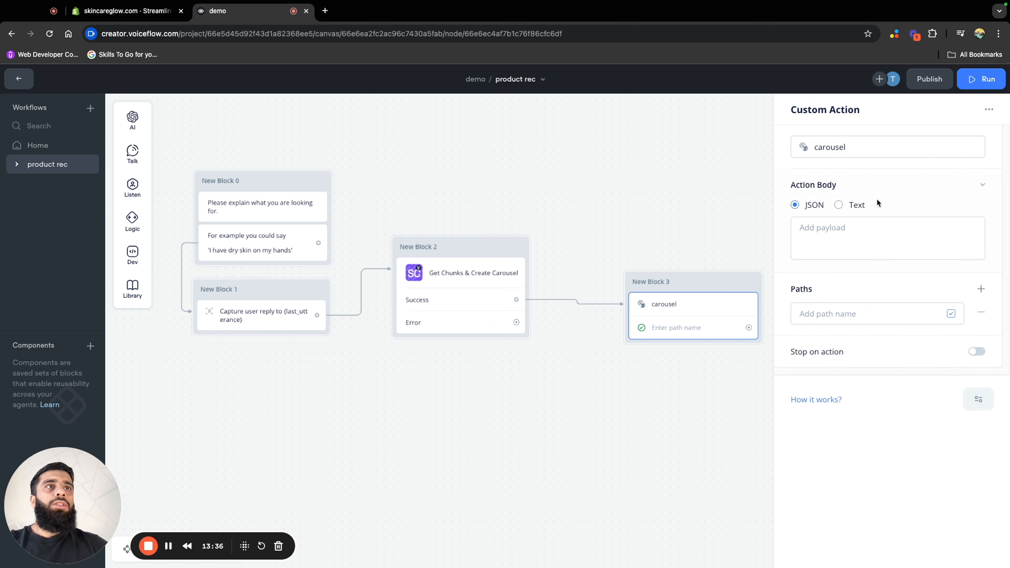
{"action": "left_click", "coordinate": [813, 229]}
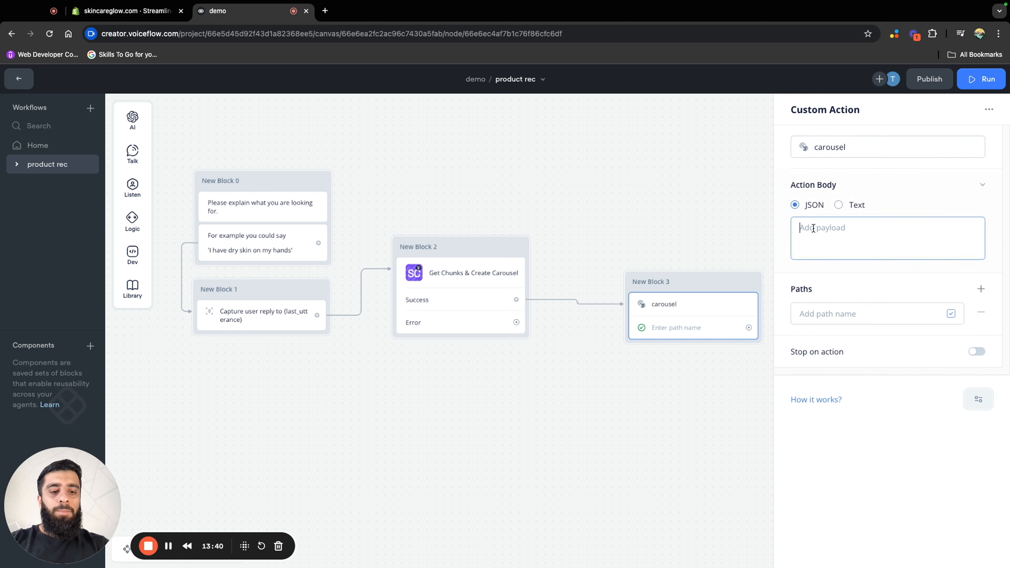
{"action": "type", "text": "{"}
{"action": "key", "text": "BackSpace"}
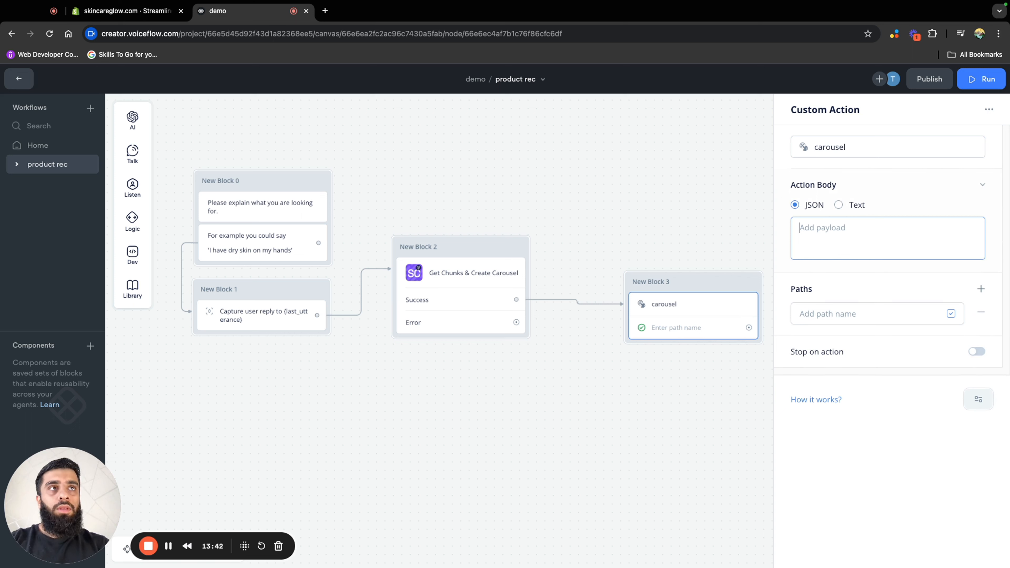
{"action": "type", "text": "{"}
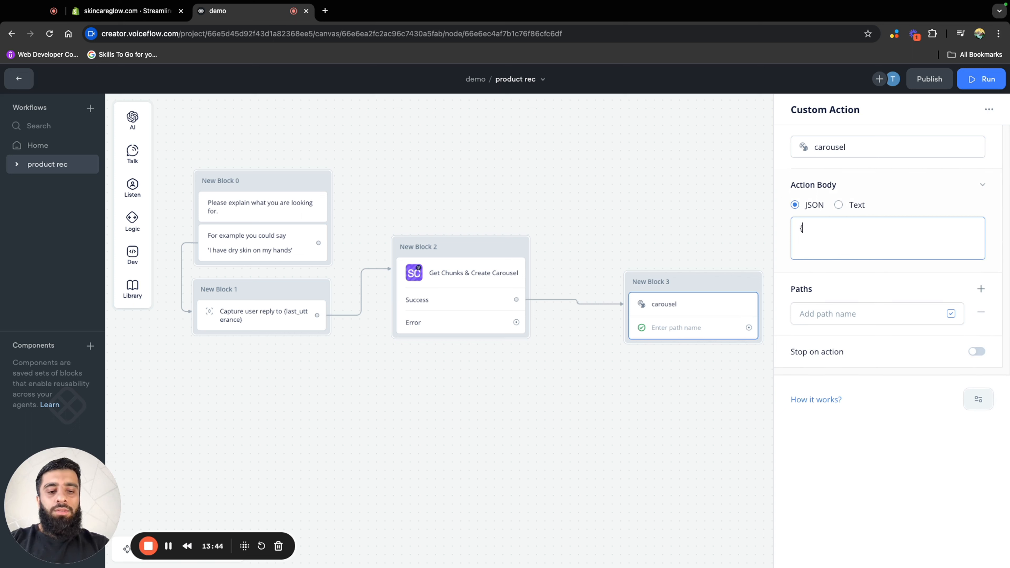
{"action": "type", "text": "payloa"}
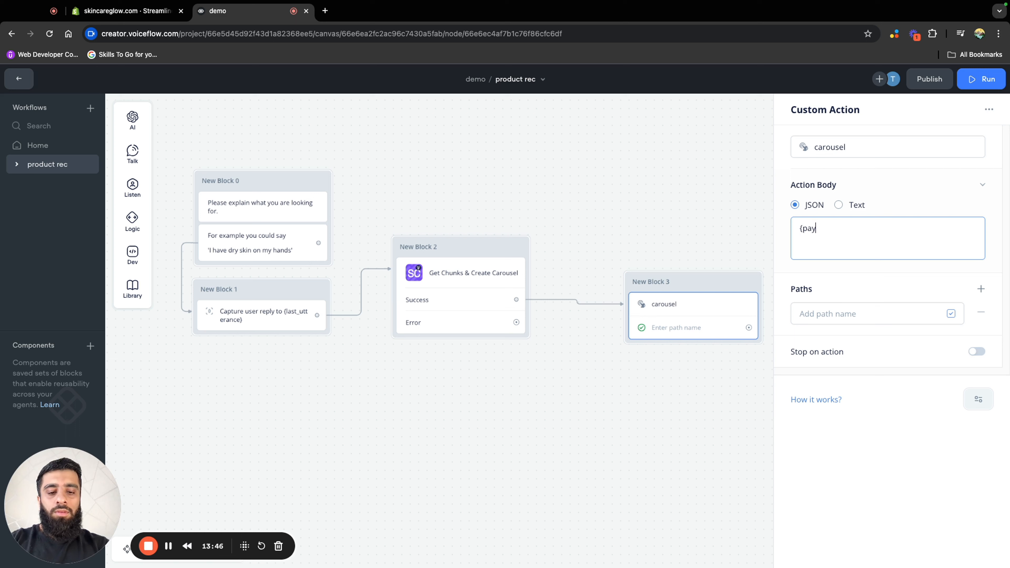
{"action": "type", "text": "d}"}
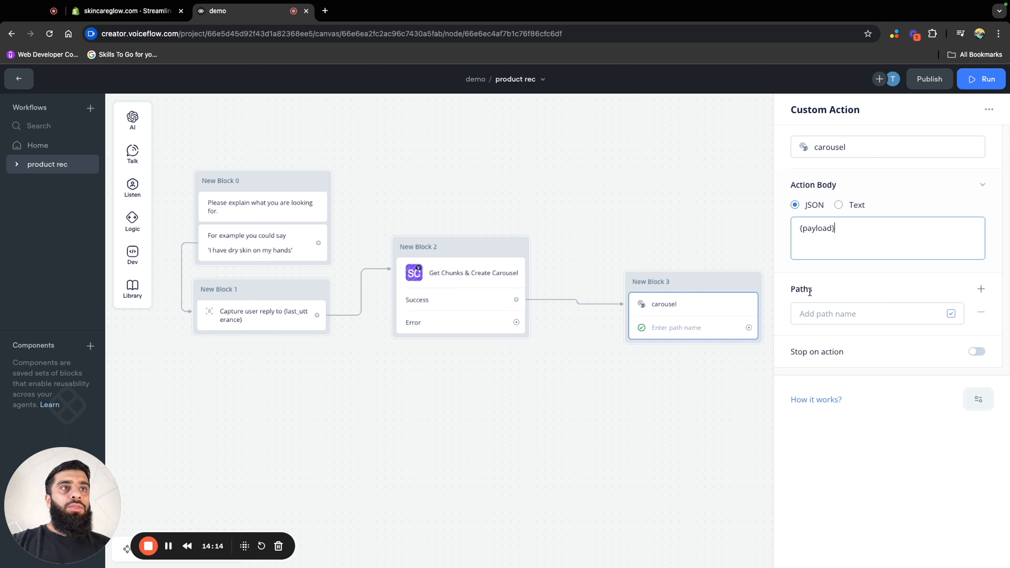
Add a second path to the carousel action and name the first path "Default"
{"action": "left_click", "coordinate": [984, 290]}
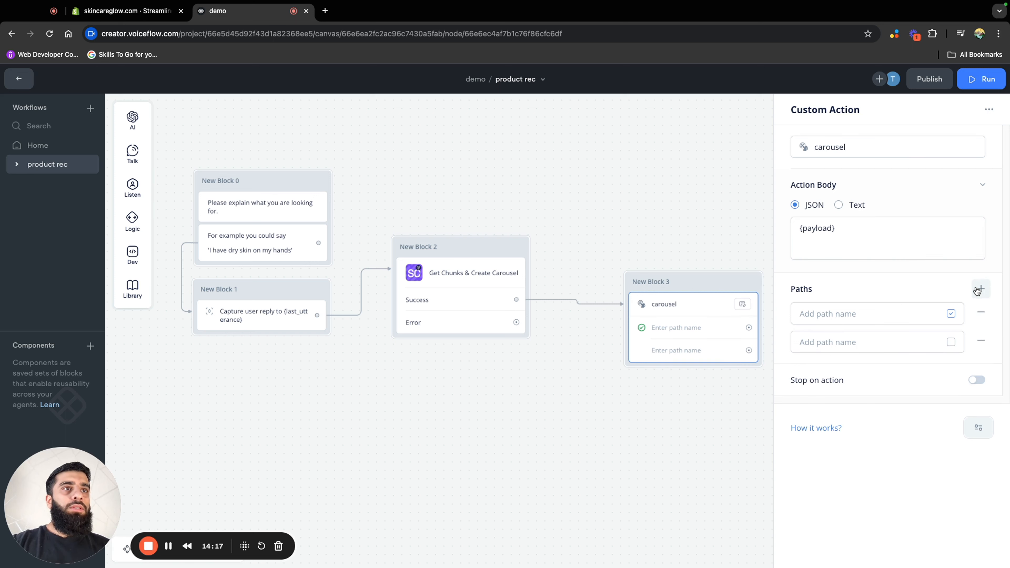
{"action": "left_click", "coordinate": [914, 310]}
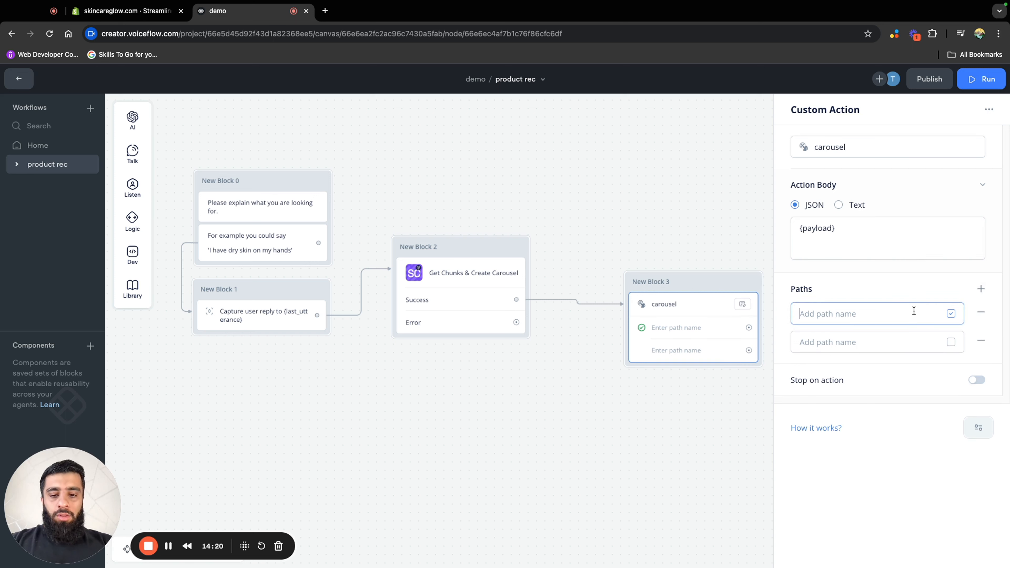
{"action": "type", "text": "D"}
{"action": "key", "text": "BackSpace"}
{"action": "type", "text": "Default"}
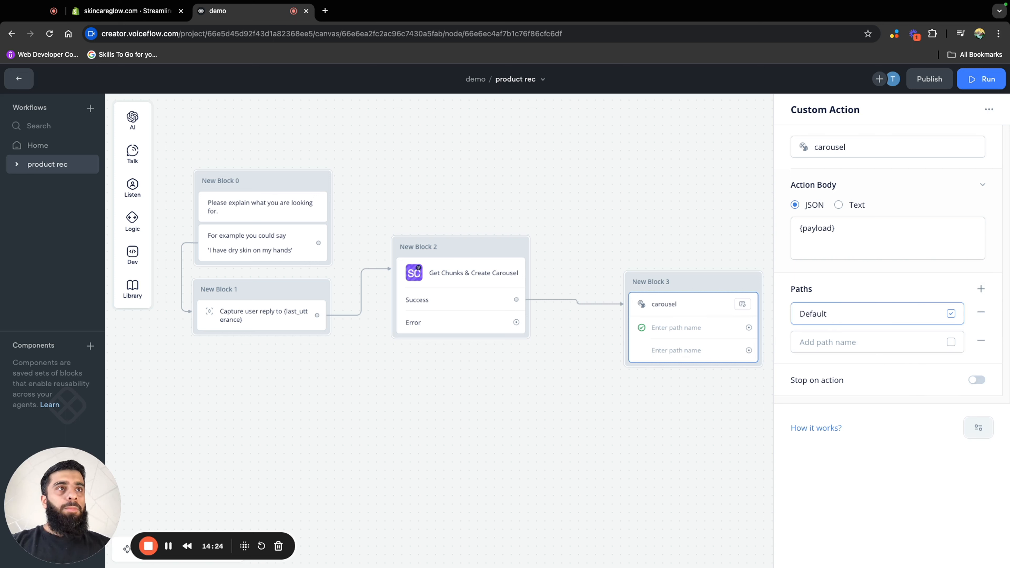
Name the carousel action's second path "Click URL", assign it as the default path and close the action's settings
{"action": "left_click", "coordinate": [889, 346]}
{"action": "type", "text": "C"}
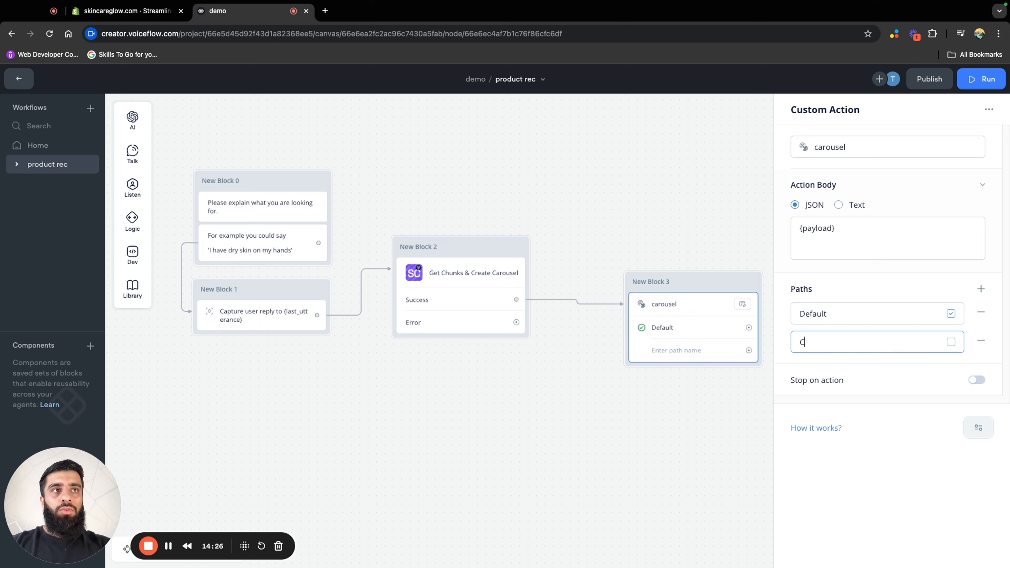
{"action": "type", "text": "lick"}
{"action": "key", "text": "BackSpace"}
{"action": "key", "text": "BackSpace"}
{"action": "key", "text": "BackSpace"}
{"action": "type", "text": "icl"}
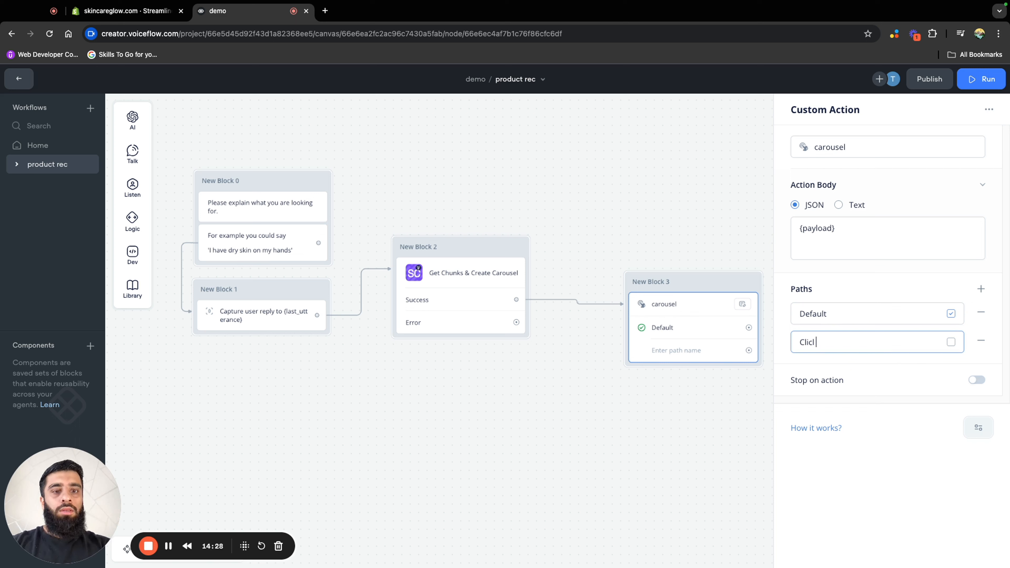
{"action": "key", "text": "BackSpace"}
{"action": "type", "text": "k URL"}
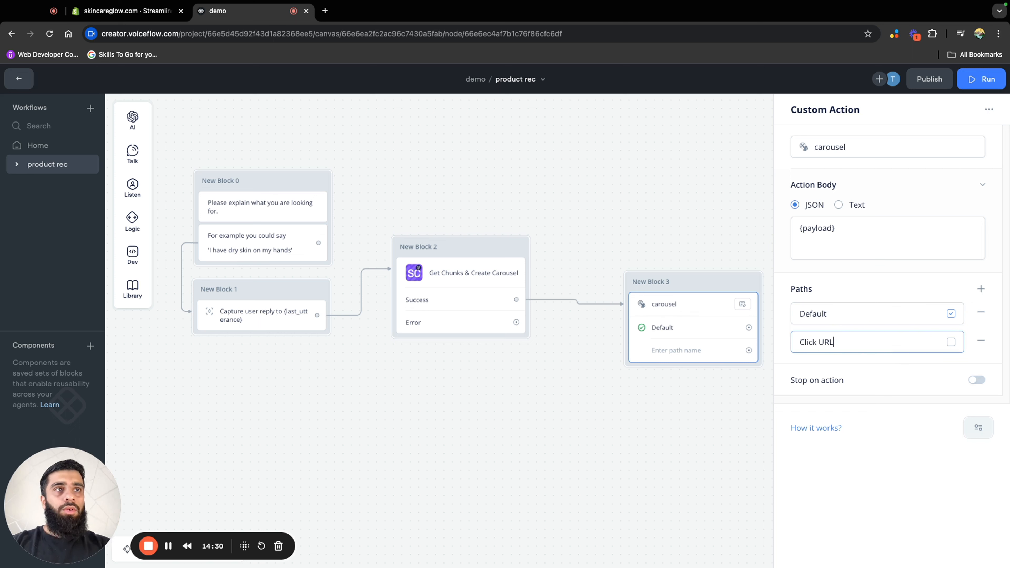
{"action": "left_click", "coordinate": [951, 343]}
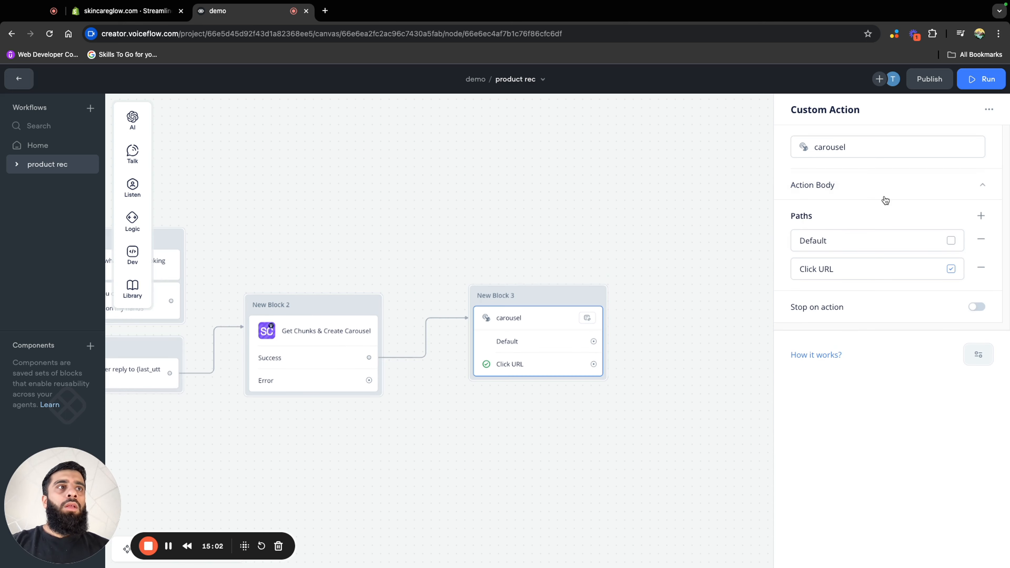
{"action": "left_click", "coordinate": [493, 217]}
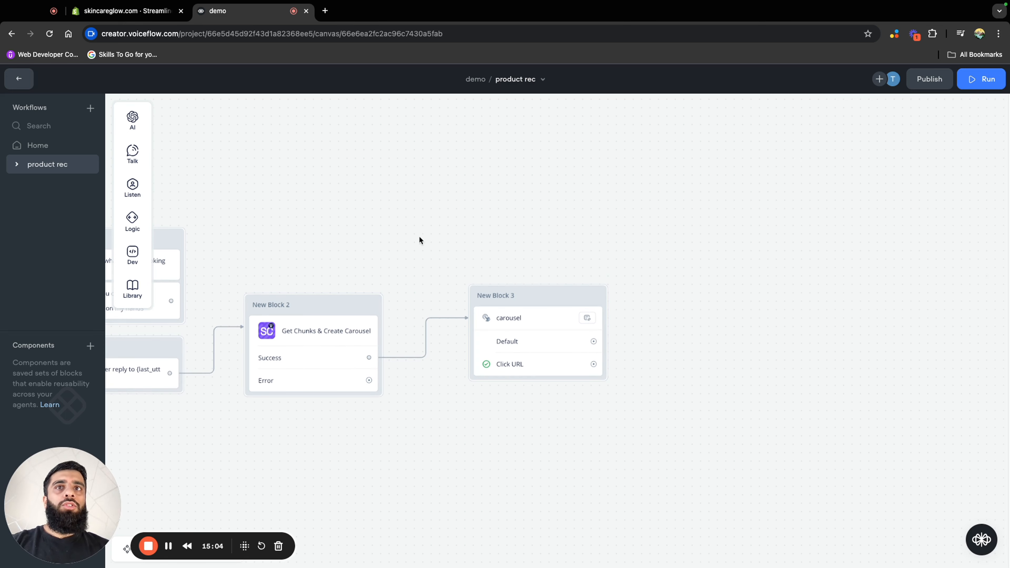
{"action": "left_click_drag", "start_coordinate": [419, 239], "coordinate": [584, 230]}
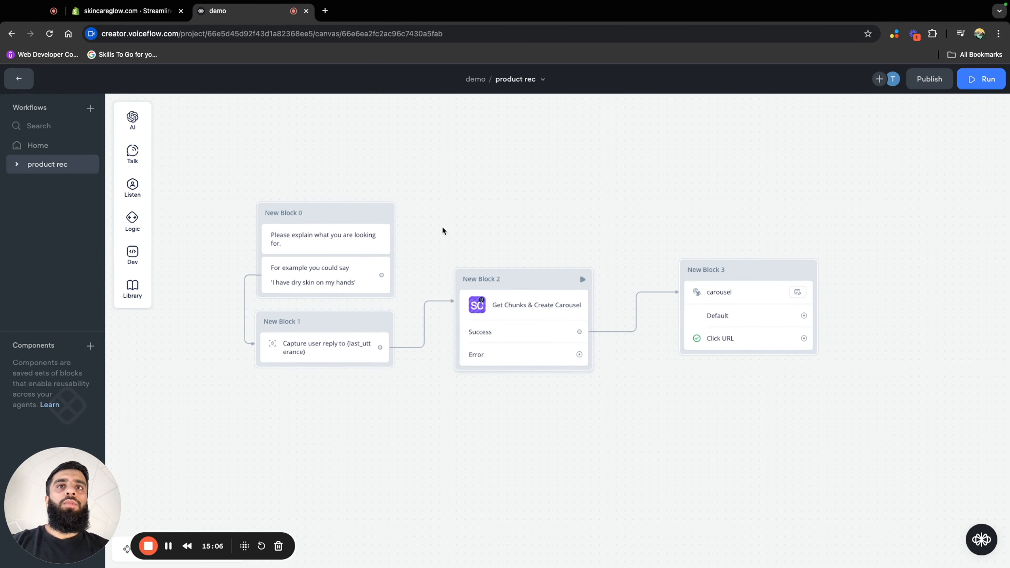
Switch to the Shopify admin, find the Streamline-Connector-Voiceflow app and start connecting a new assistant
{"action": "left_click", "coordinate": [139, 15]}
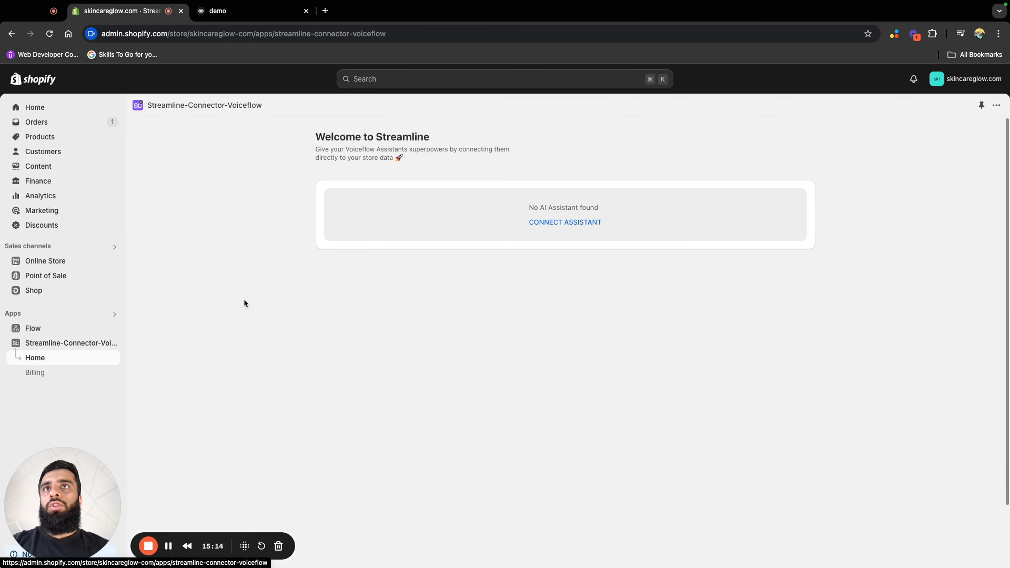
{"action": "left_click", "coordinate": [418, 82]}
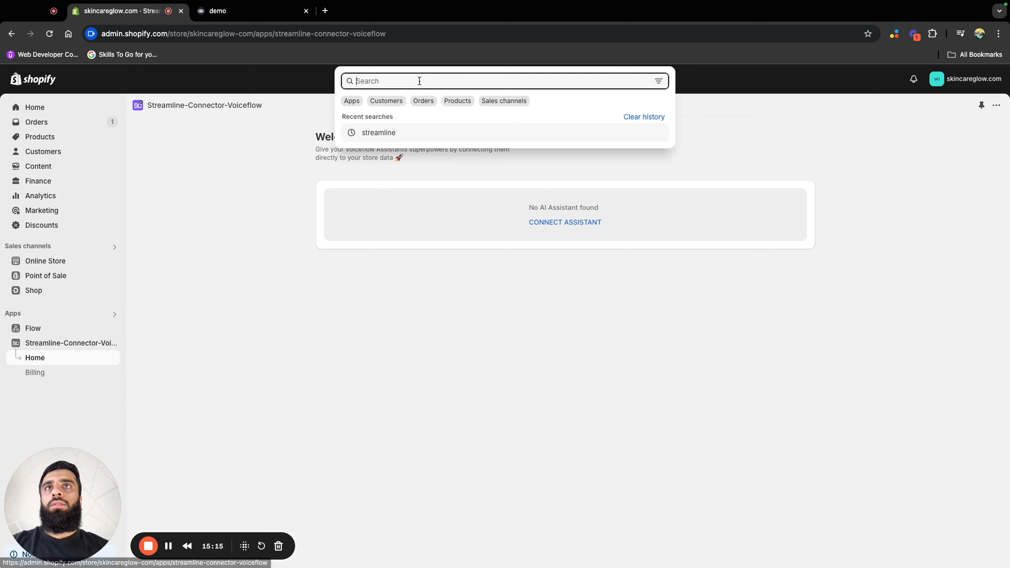
{"action": "left_click", "coordinate": [401, 135]}
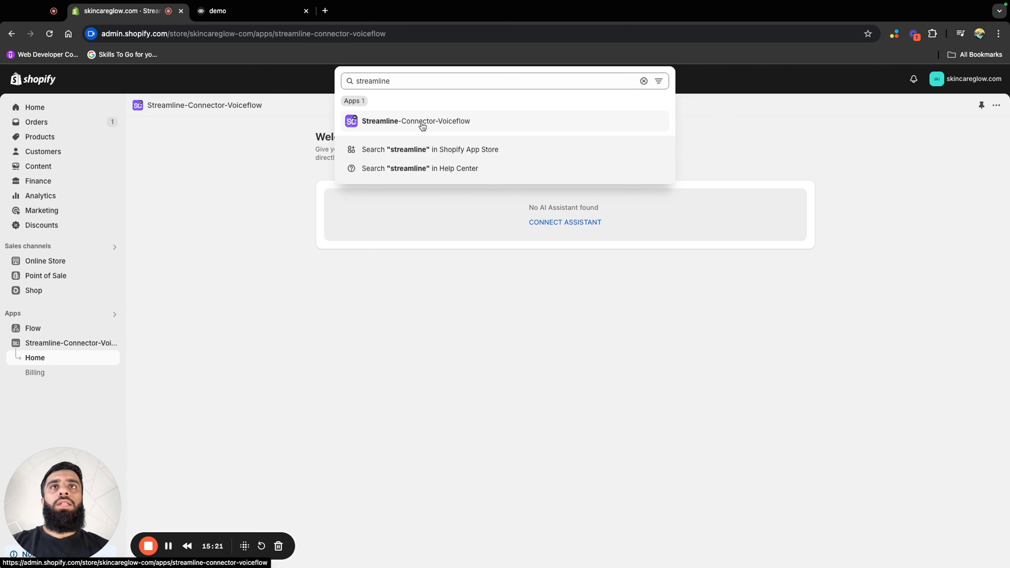
{"action": "left_click", "coordinate": [447, 312]}
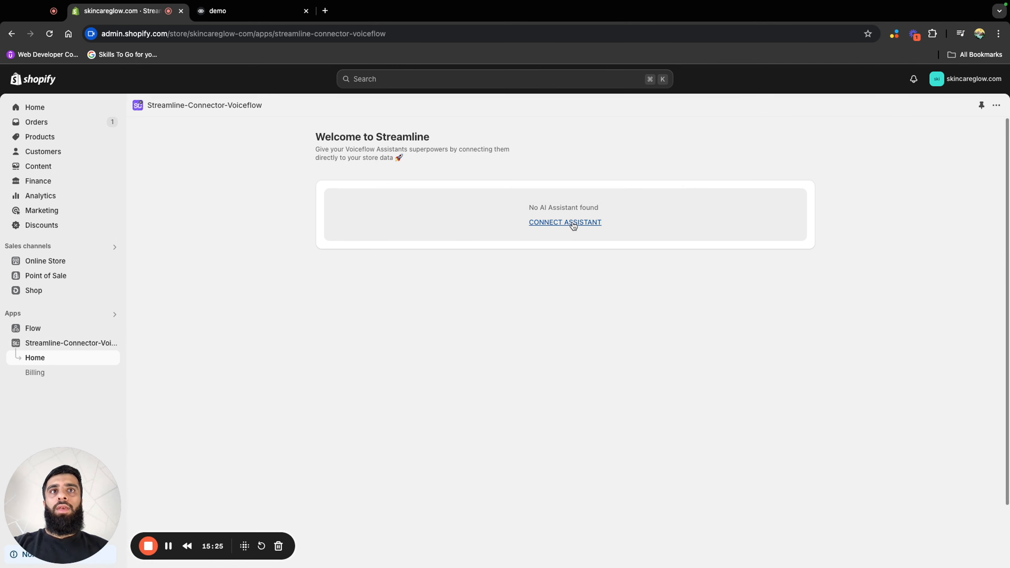
{"action": "left_click", "coordinate": [551, 223]}
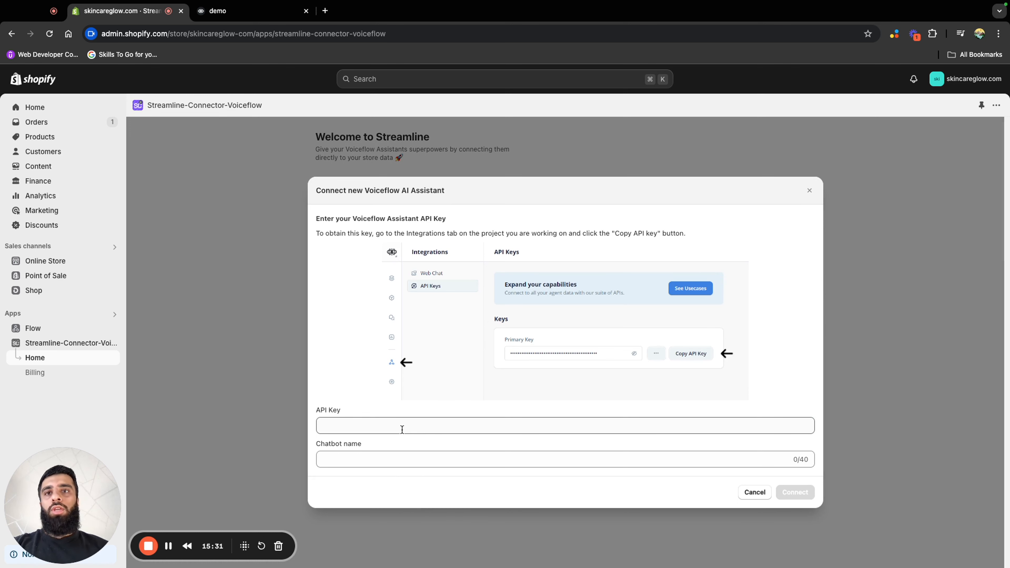
Switch to Voiceflow and copy the demo project's primary API key from its integrations
{"action": "left_click", "coordinate": [243, 11]}
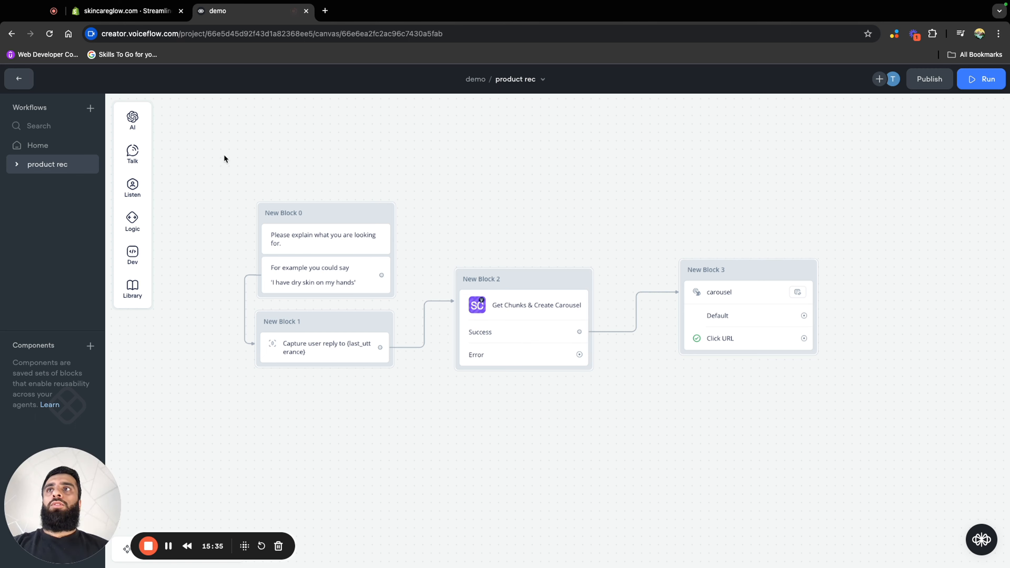
{"action": "left_click", "coordinate": [19, 80]}
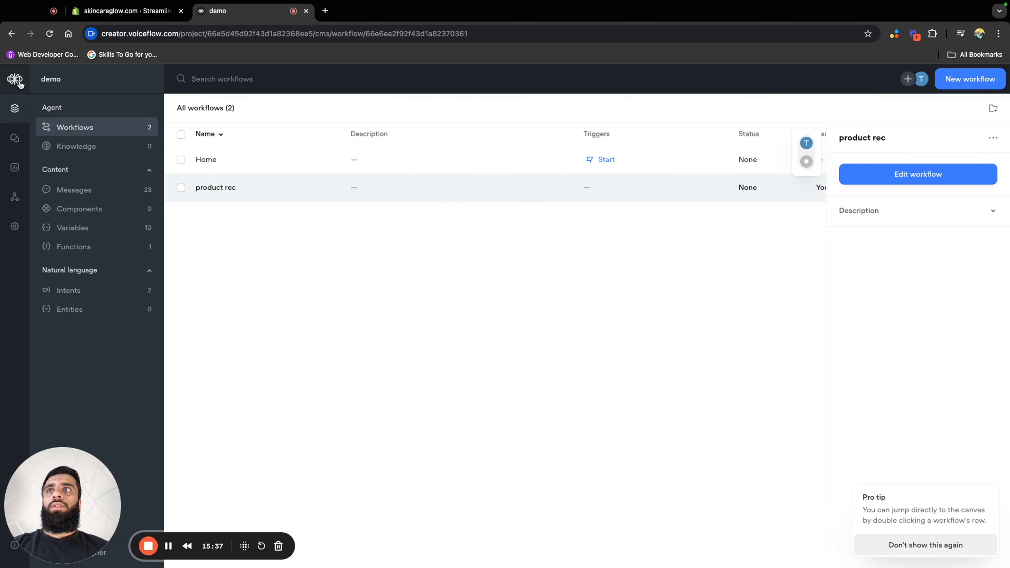
{"action": "left_click", "coordinate": [14, 197]}
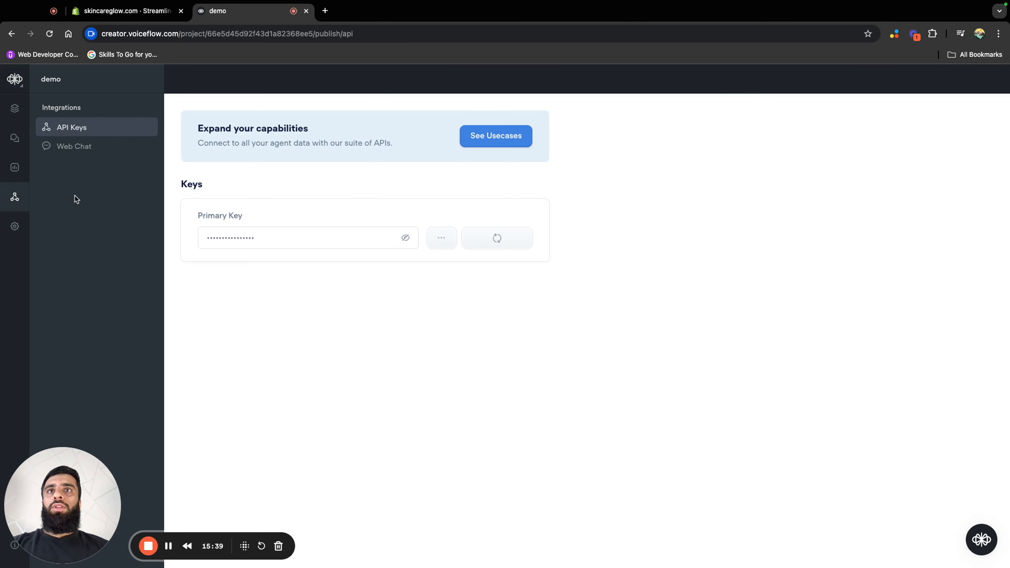
{"action": "left_click", "coordinate": [506, 248]}
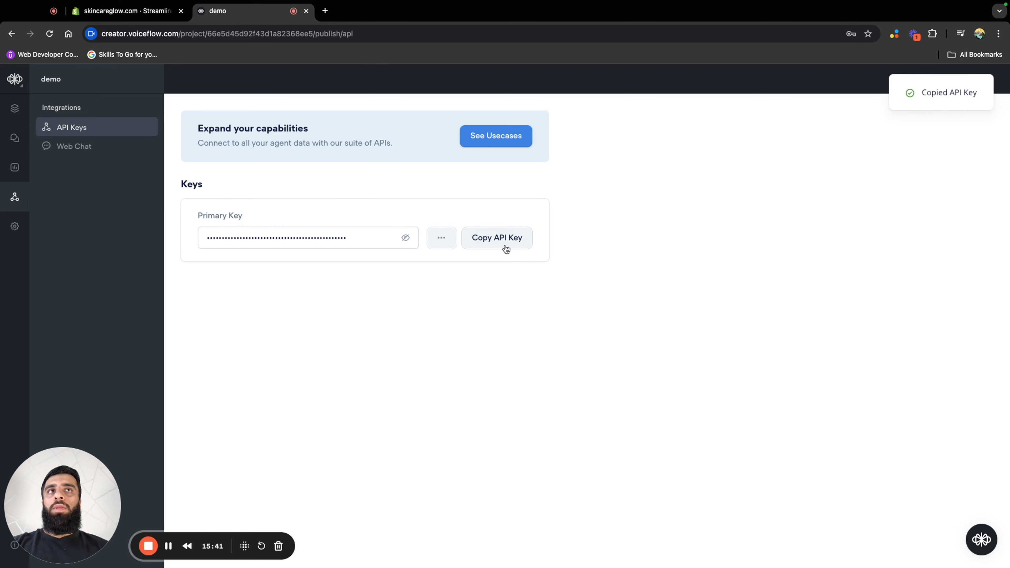
Back in Shopify, paste the Voiceflow API key, name the chatbot "demo" and connect the assistant
{"action": "left_click", "coordinate": [134, 16]}
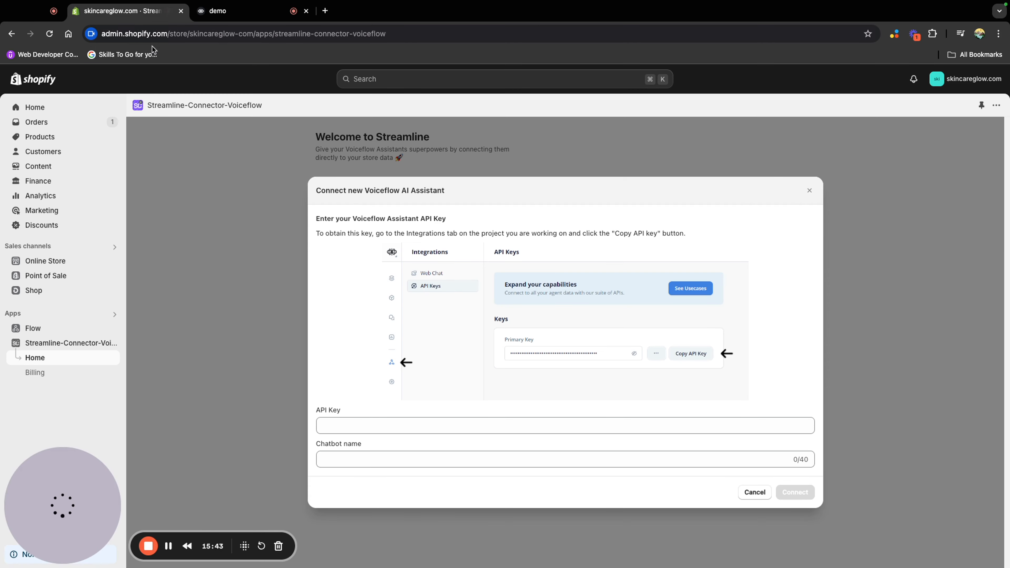
{"action": "left_click", "coordinate": [366, 427]}
{"action": "key", "text": "super+v"}
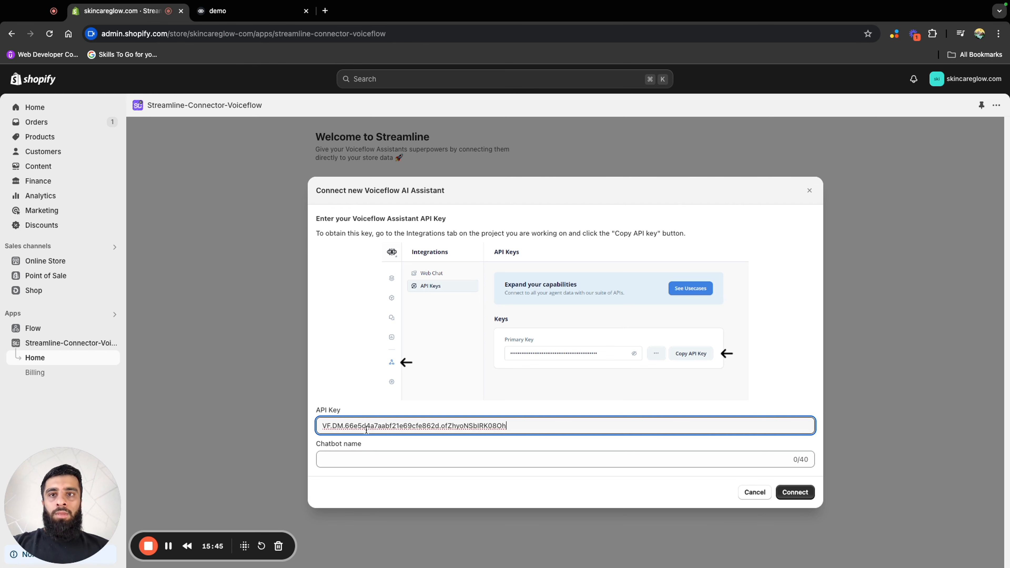
{"action": "left_click", "coordinate": [384, 460]}
{"action": "type", "text": "demo"}
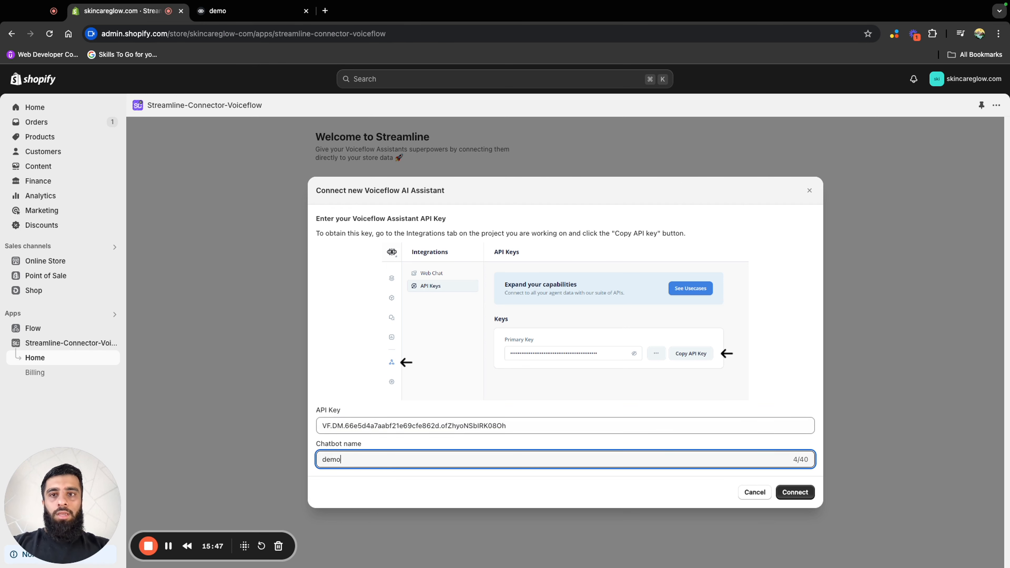
{"action": "left_click", "coordinate": [795, 492]}
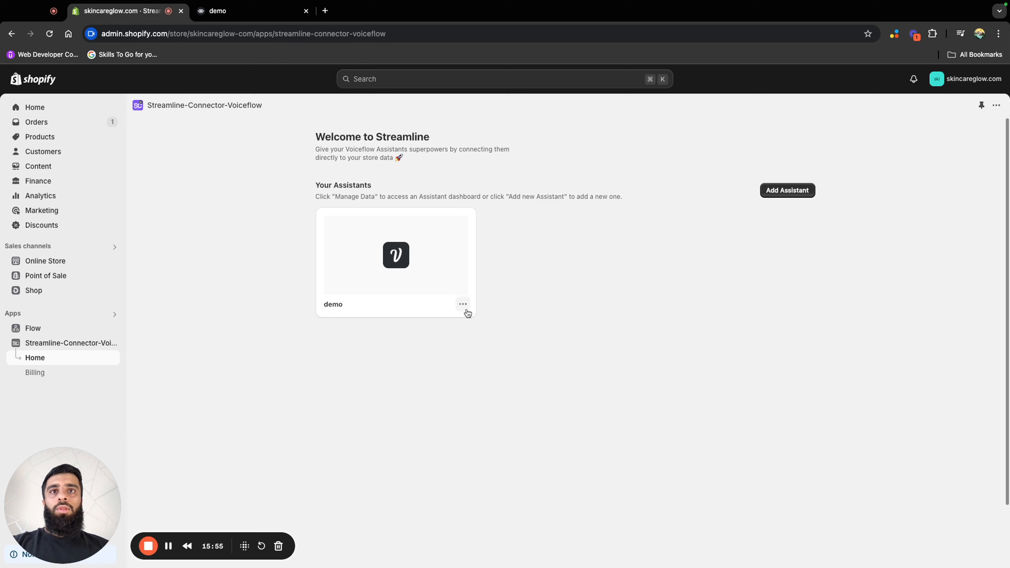
Open the demo assistant's data management and start sending products to its knowledge base
{"action": "left_click", "coordinate": [465, 308]}
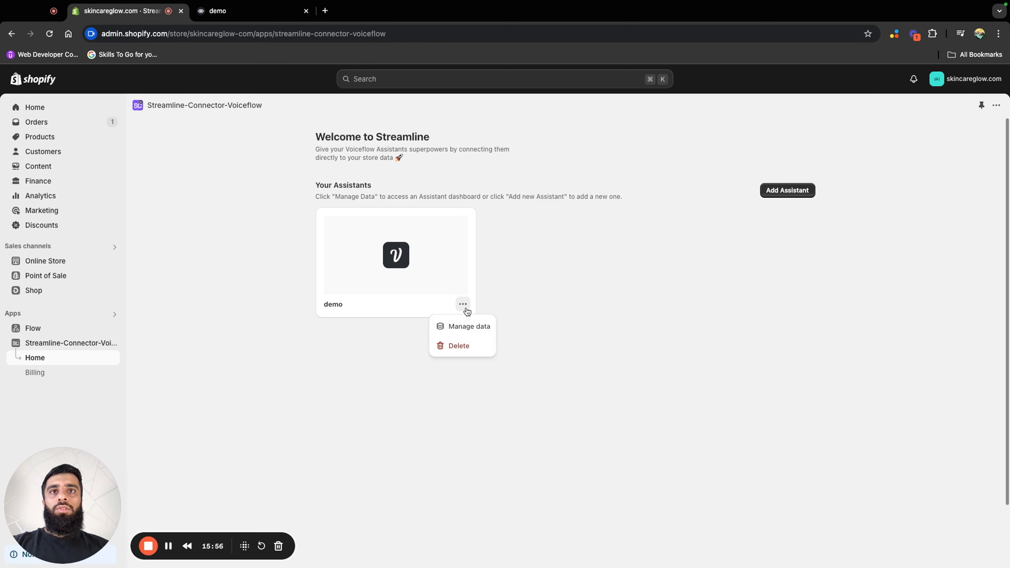
{"action": "left_click", "coordinate": [469, 326]}
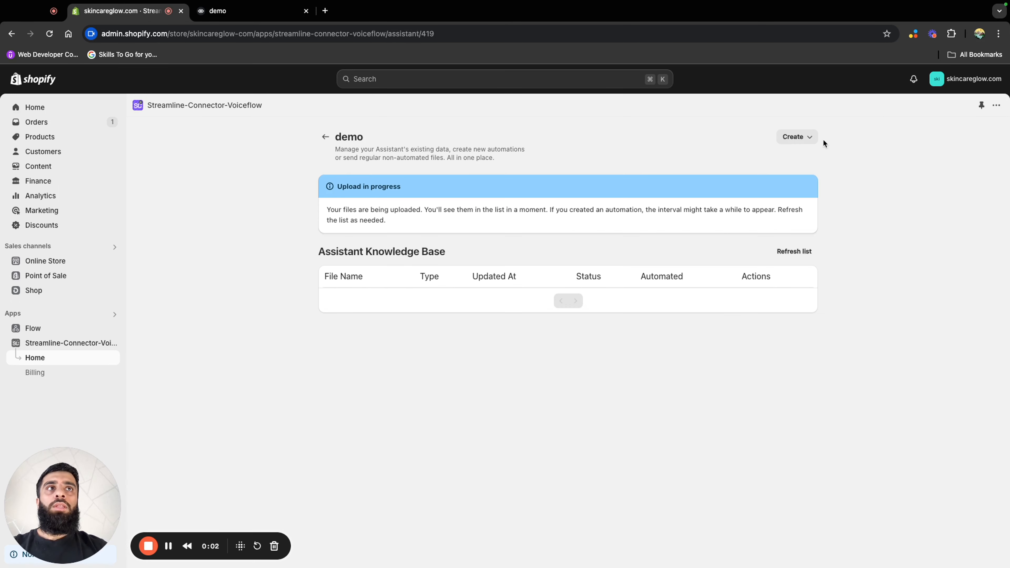
{"action": "left_click", "coordinate": [793, 139]}
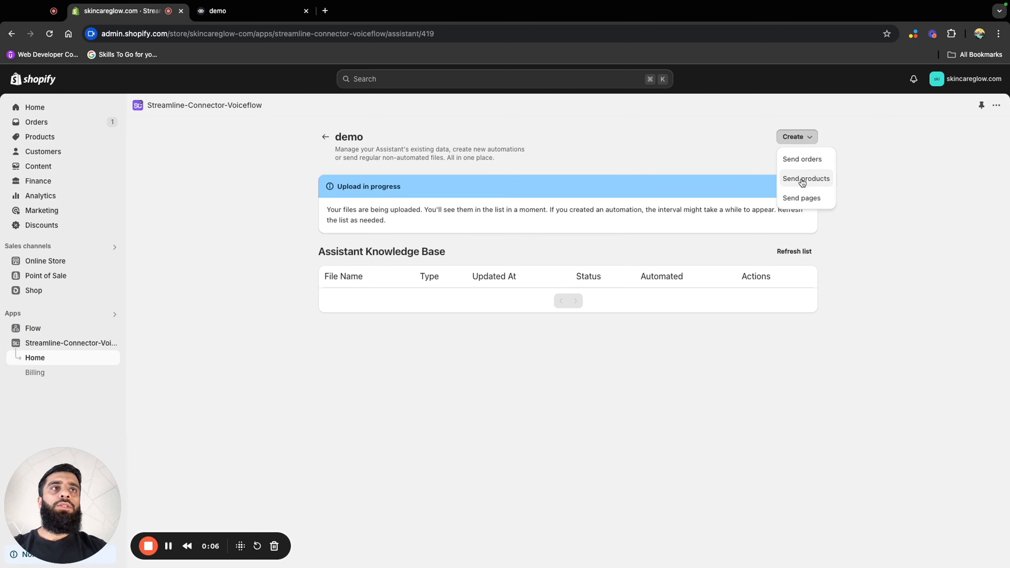
{"action": "left_click", "coordinate": [802, 181]}
Name the product file "demo" and choose to select its products manually
{"action": "left_click", "coordinate": [620, 266]}
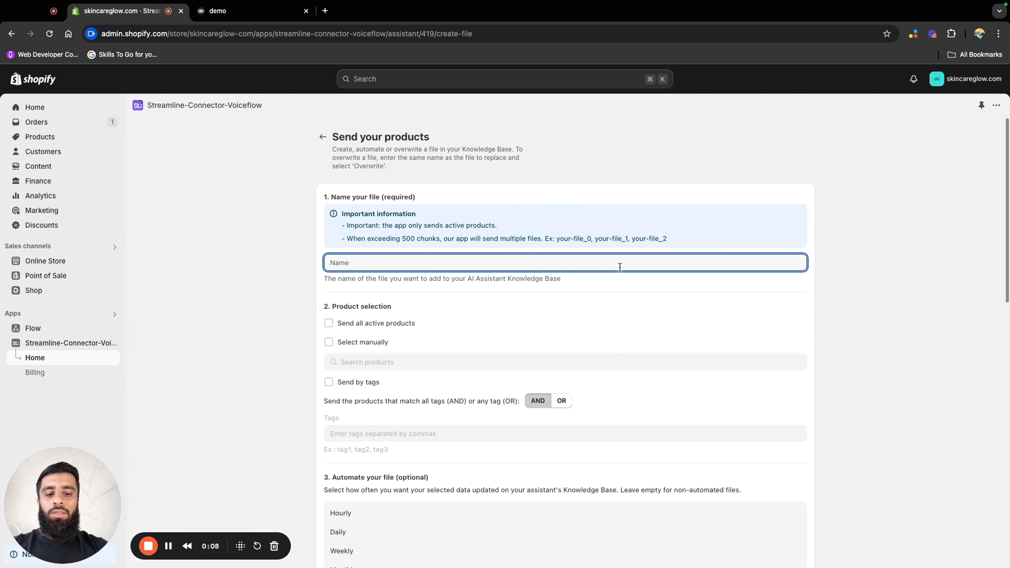
{"action": "type", "text": "demo"}
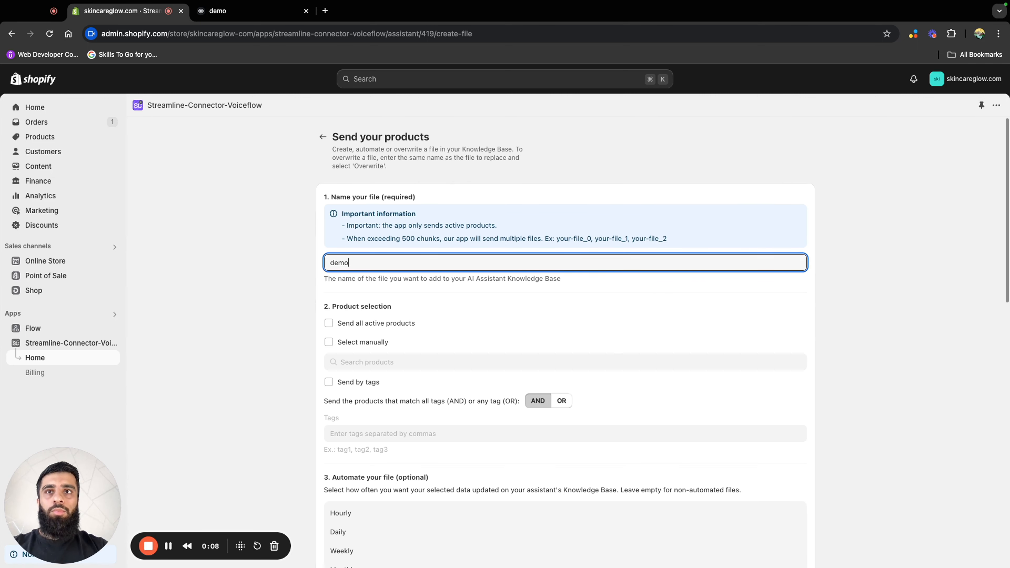
{"action": "left_click", "coordinate": [375, 347]}
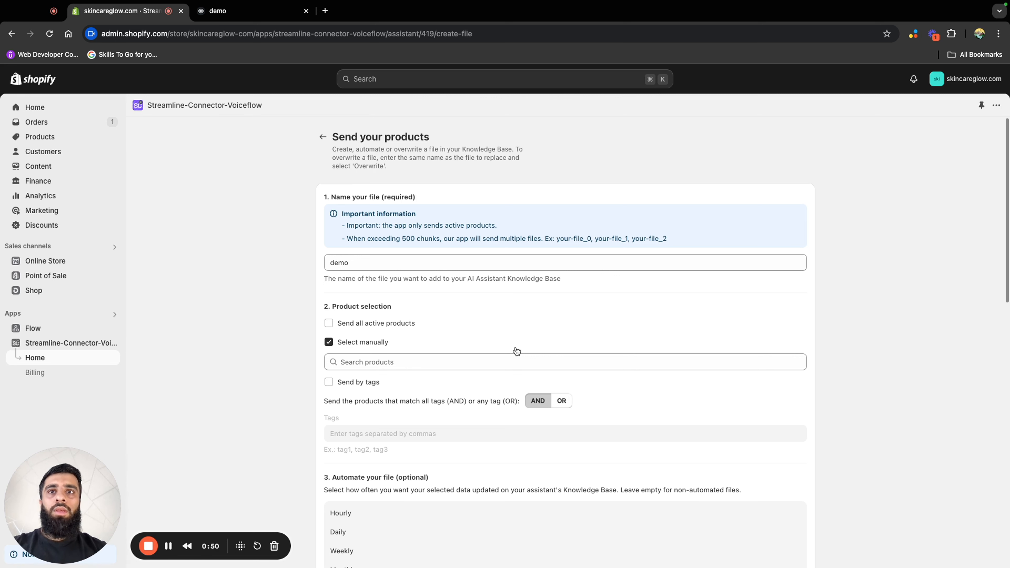
Search products for "c" and save Dark Spot Day Cream Face Moisturiser, Deep Cleansing Face Wash and Soft Moisturising Cream as the selection
{"action": "left_click", "coordinate": [495, 360]}
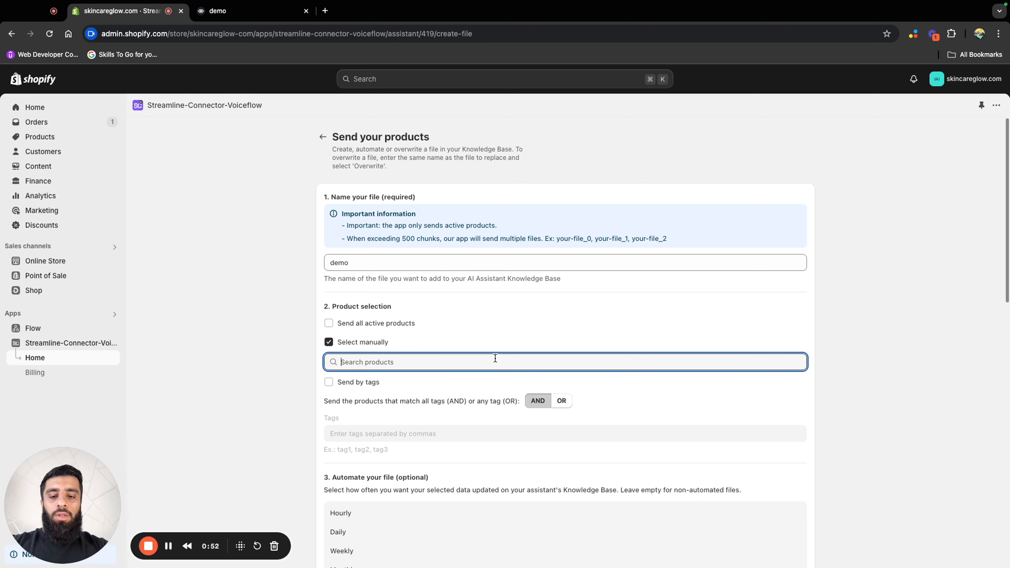
{"action": "type", "text": "c"}
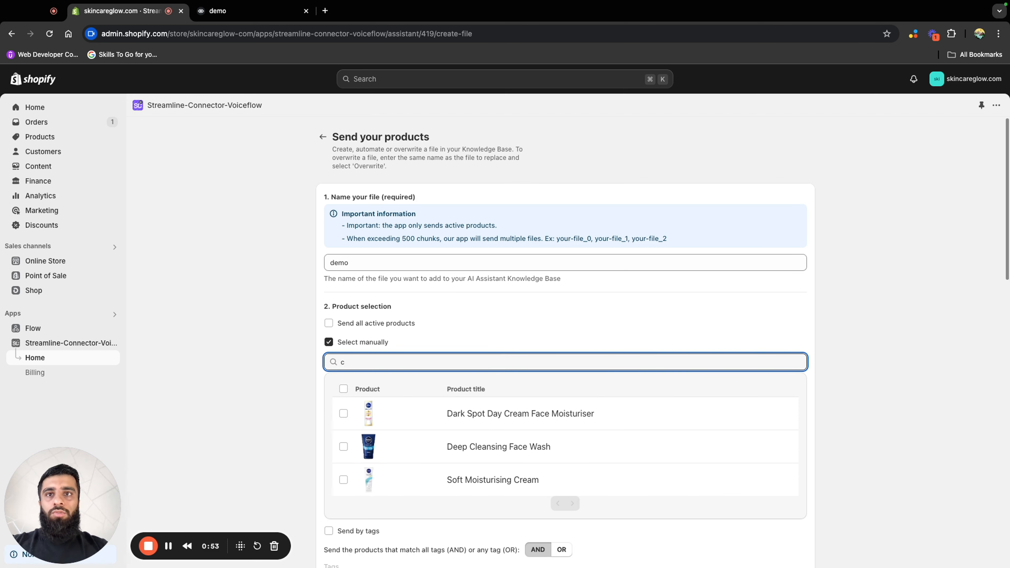
{"action": "left_click", "coordinate": [343, 413]}
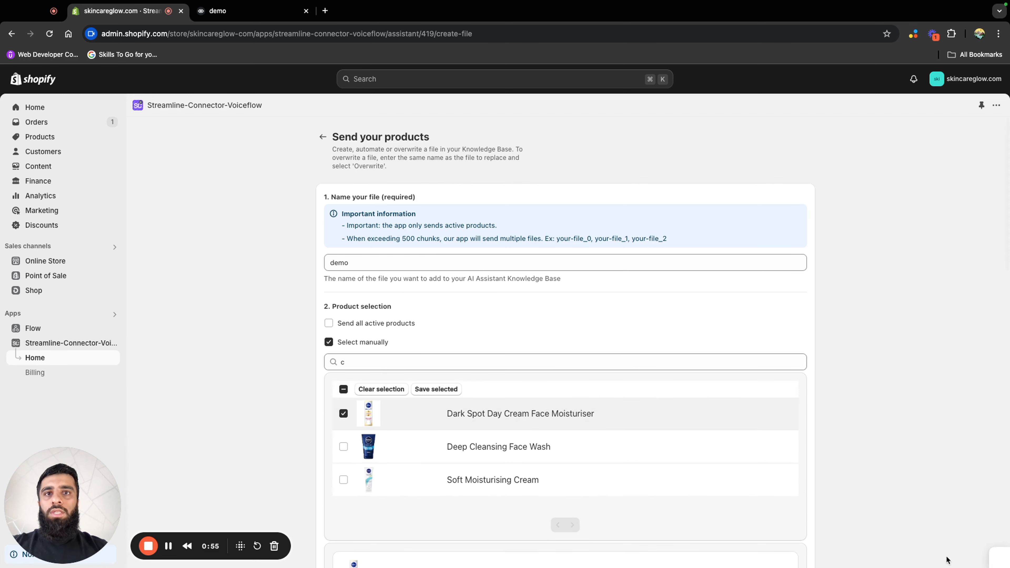
{"action": "left_click", "coordinate": [343, 447]}
{"action": "left_click", "coordinate": [343, 479]}
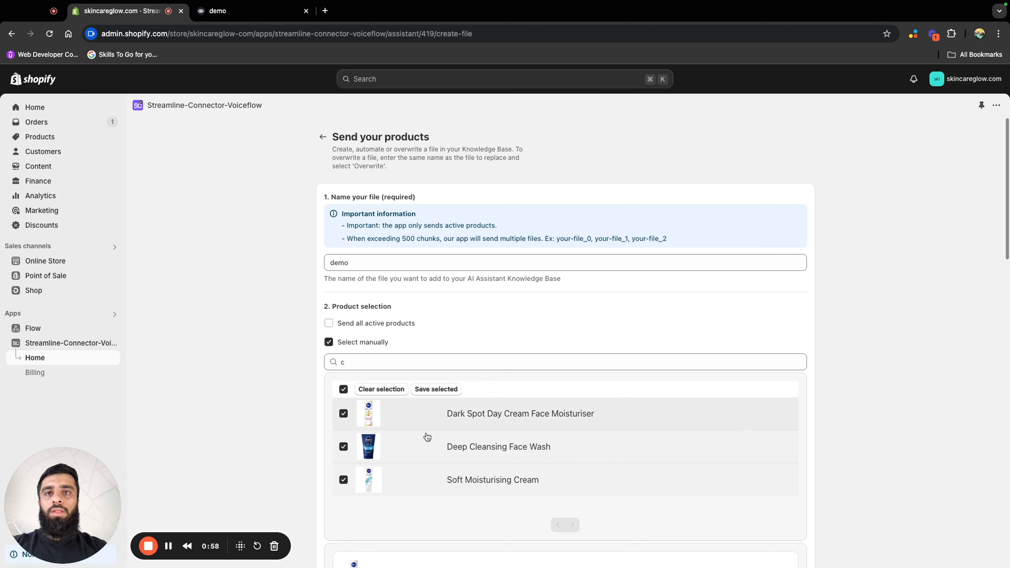
{"action": "left_click", "coordinate": [436, 390]}
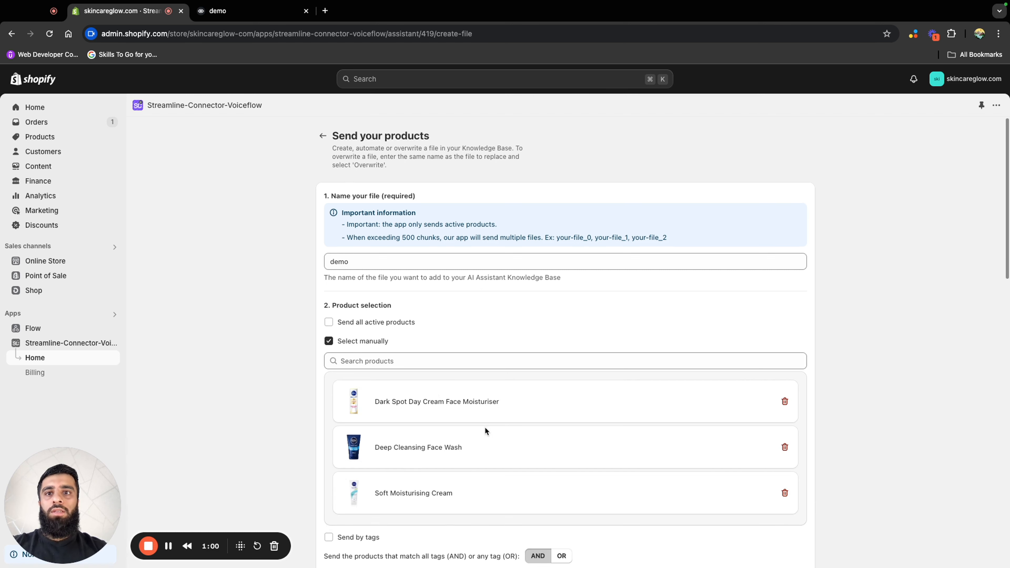
Send the product file with the default searchable fields, metadata fields and product-data tag, and refresh the assistant's knowledge base list
{"action": "scroll", "coordinate": [535, 452], "scroll_direction": "down", "scroll_amount": 6}
{"action": "scroll", "coordinate": [535, 451], "scroll_direction": "down", "scroll_amount": 5}
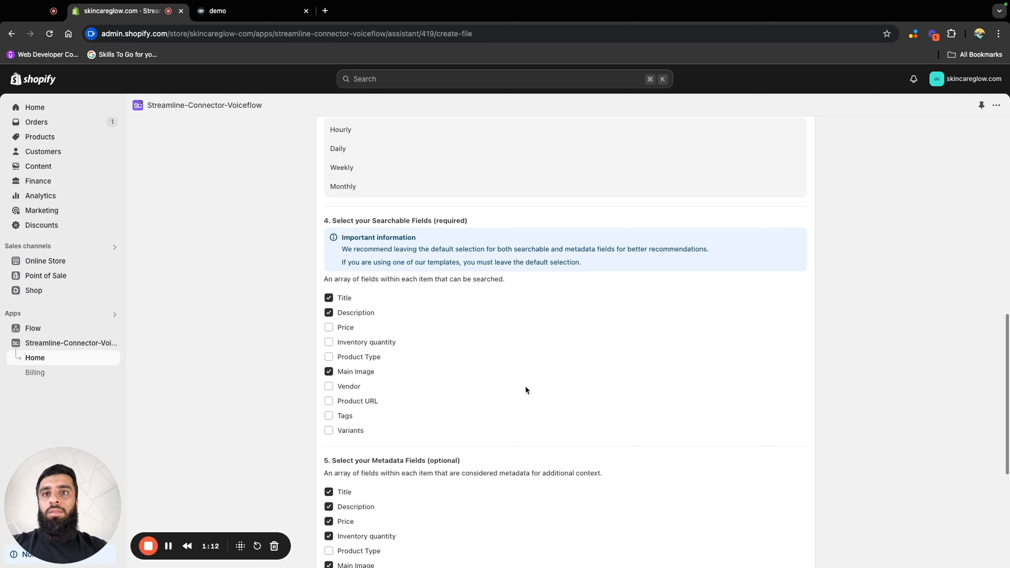
{"action": "scroll", "coordinate": [524, 398], "scroll_direction": "down", "scroll_amount": 5}
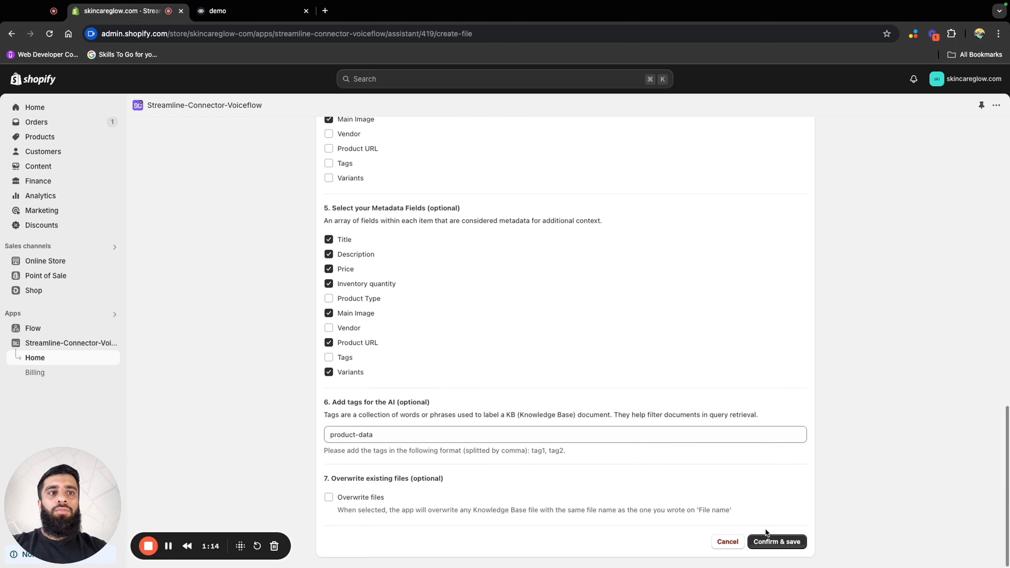
{"action": "left_click", "coordinate": [792, 547]}
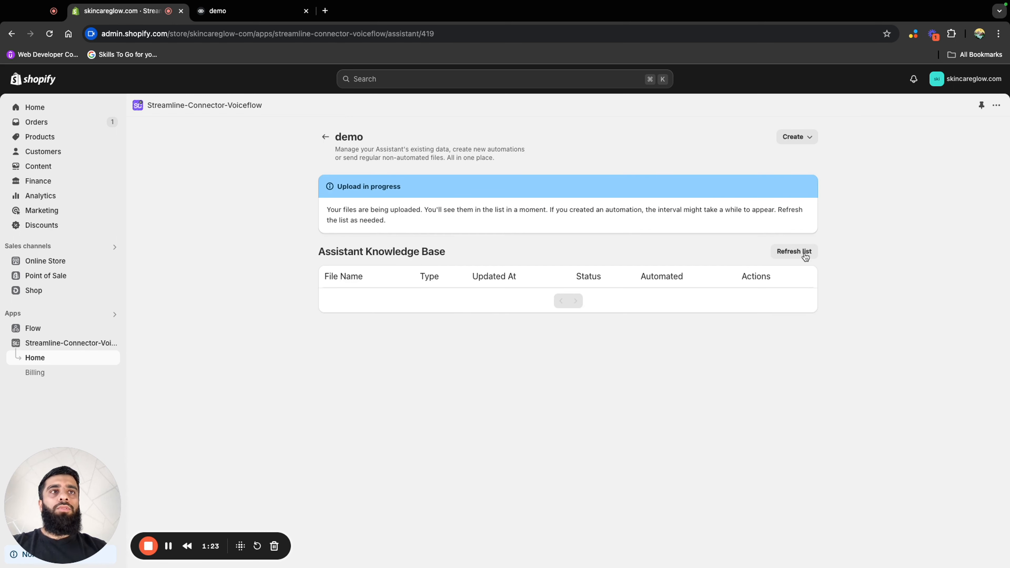
{"action": "left_click", "coordinate": [805, 257]}
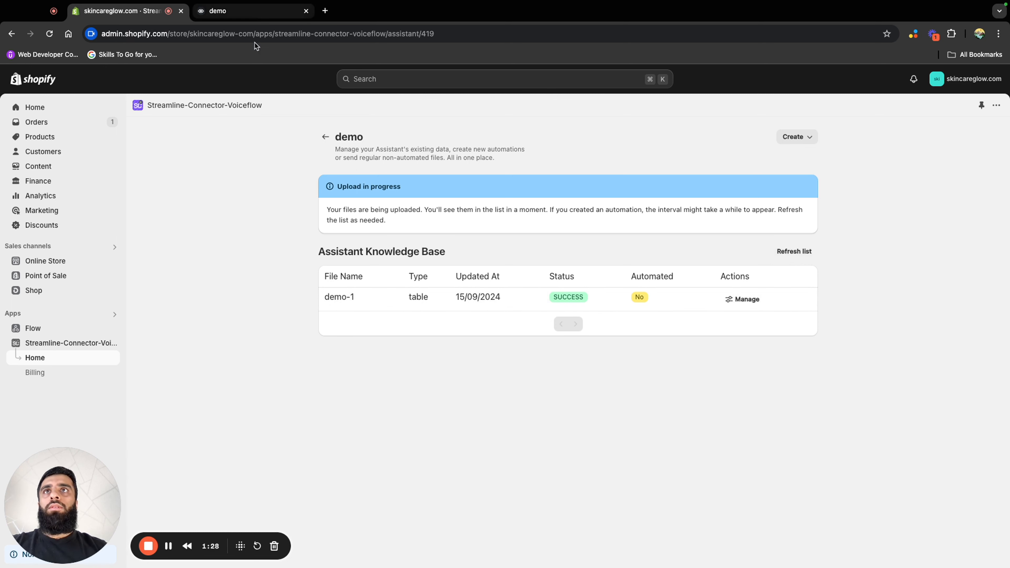
Switch to Voiceflow, open the demo-1 data source in the agent's knowledge base and examine its product chunks
{"action": "left_click", "coordinate": [254, 14]}
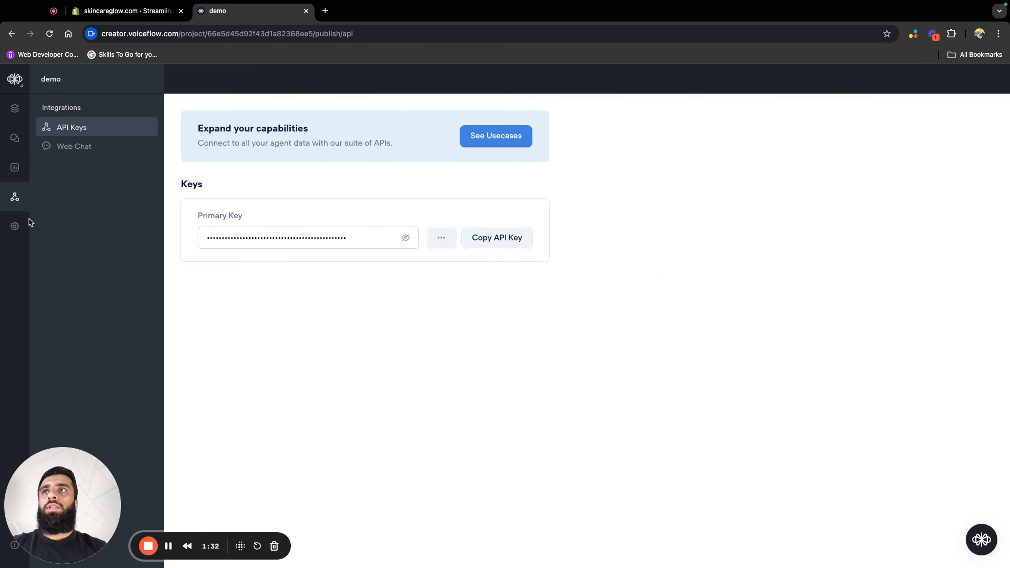
{"action": "left_click", "coordinate": [15, 113]}
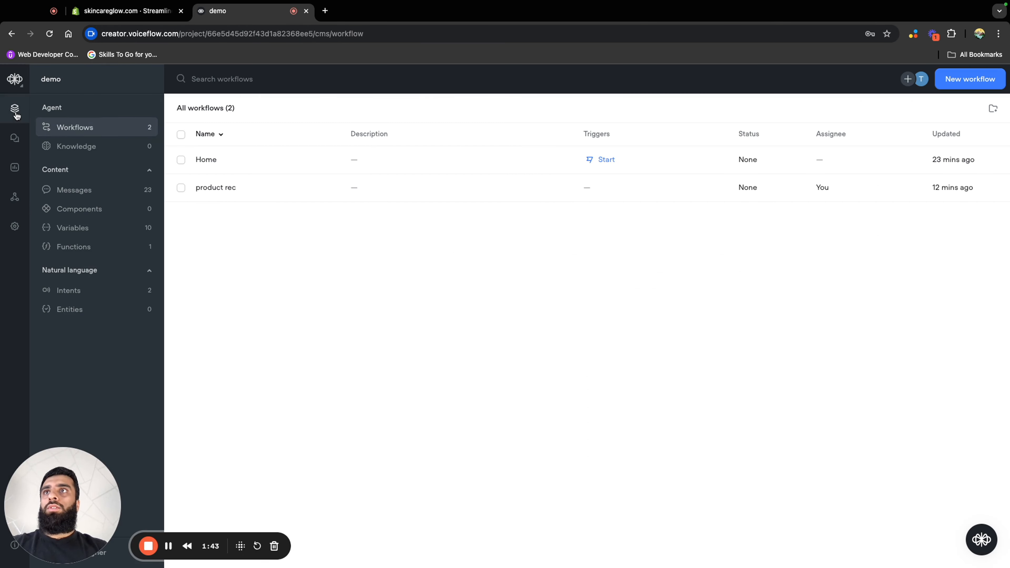
{"action": "left_click", "coordinate": [83, 146]}
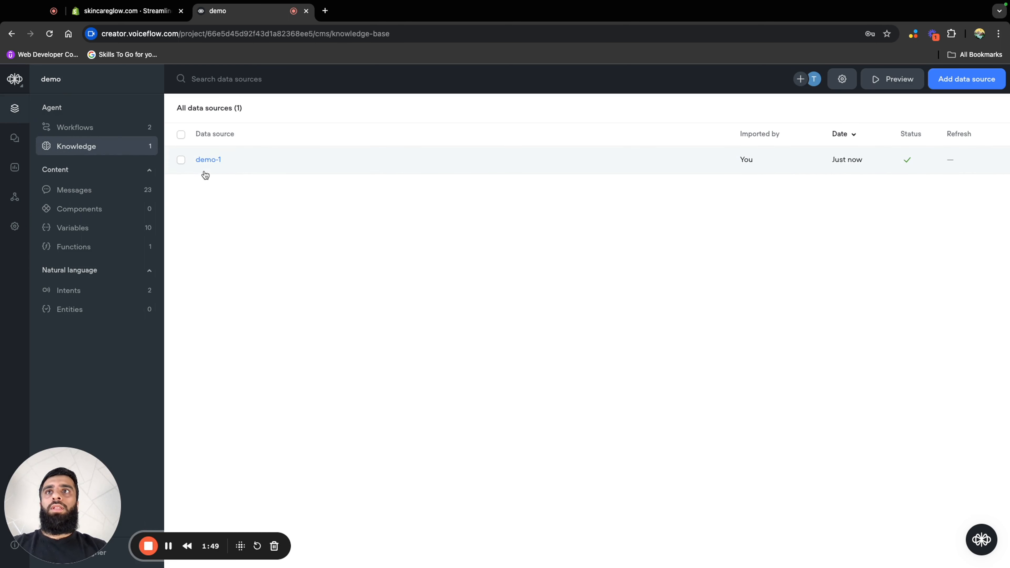
{"action": "left_click", "coordinate": [381, 167]}
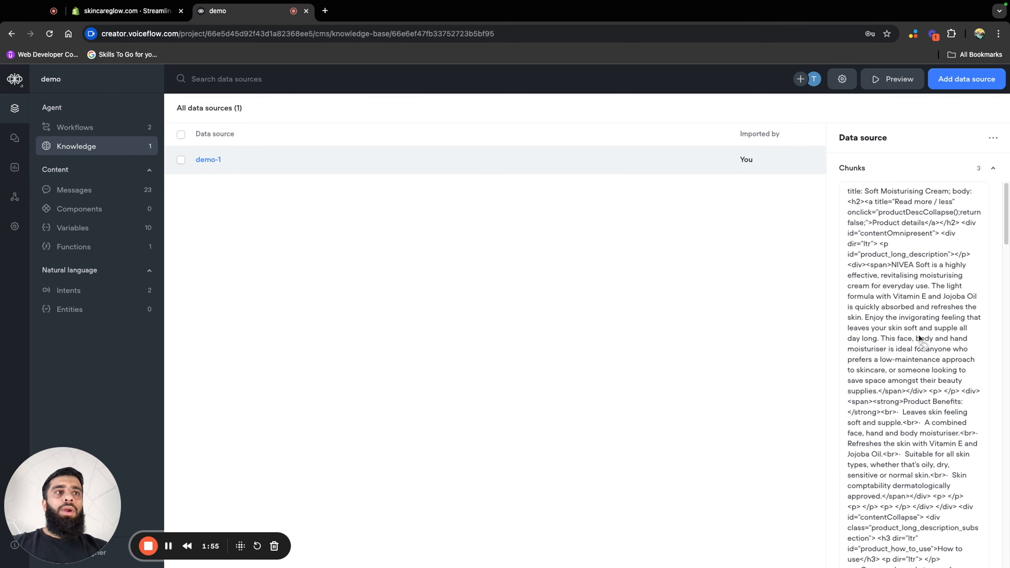
{"action": "scroll", "coordinate": [919, 342], "scroll_direction": "down", "scroll_amount": 9}
{"action": "scroll", "coordinate": [911, 431], "scroll_direction": "down", "scroll_amount": 5}
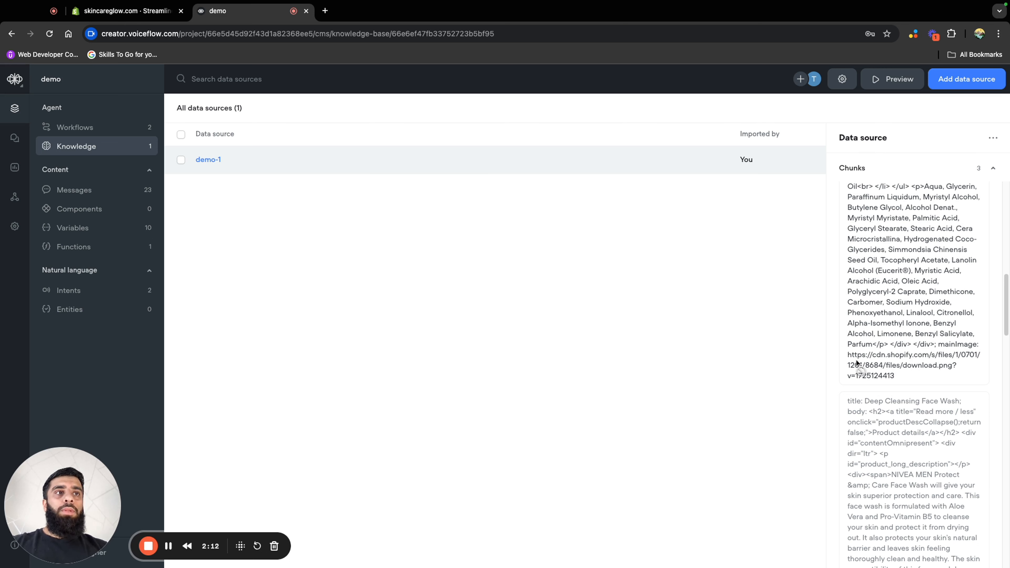
Copy the Soft Moisturising Cream chunk's main image URL and open it in a new browser tab
{"action": "left_click_drag", "start_coordinate": [848, 356], "coordinate": [909, 380]}
{"action": "key", "text": "super+c"}
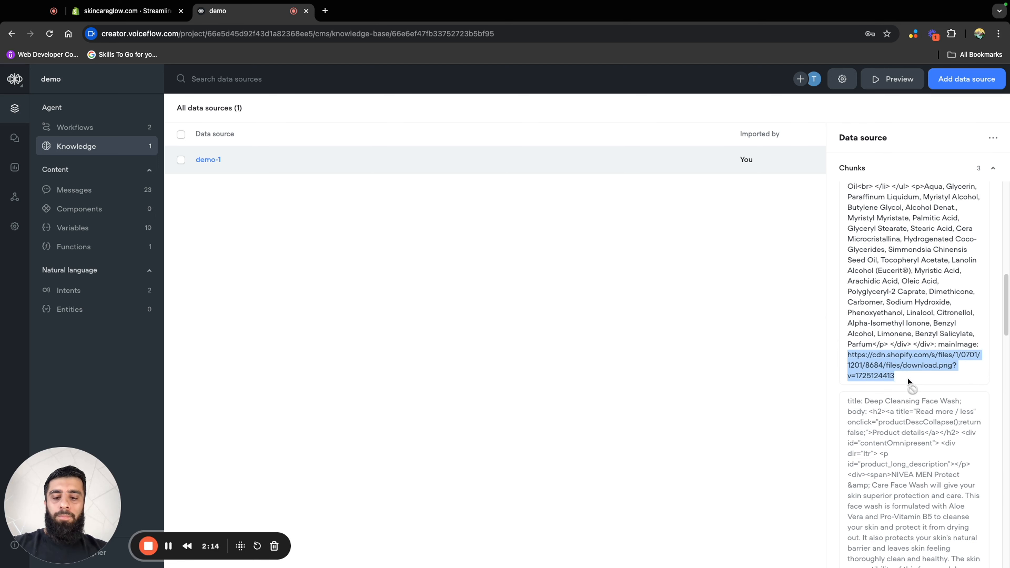
{"action": "left_click", "coordinate": [326, 11]}
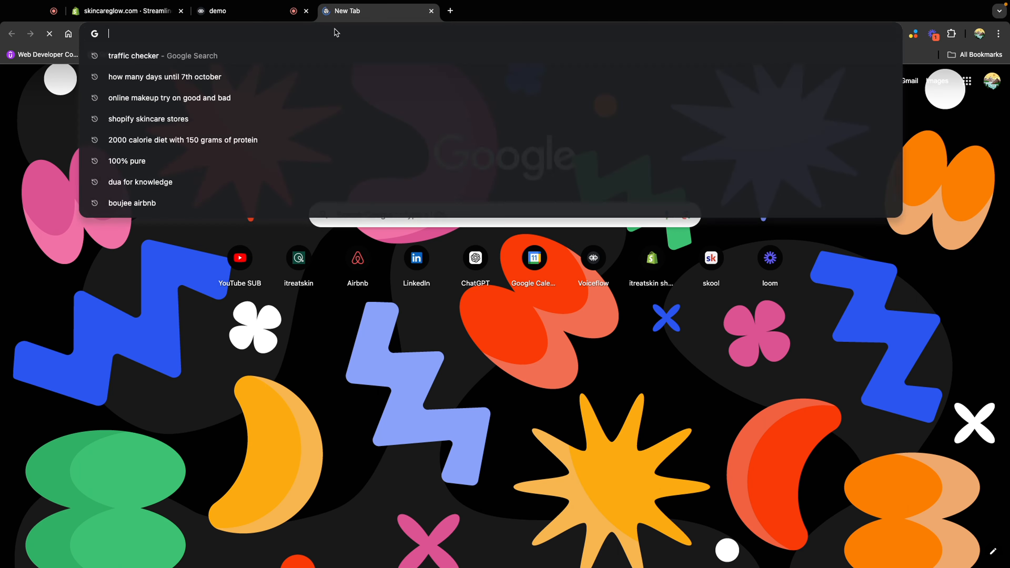
{"action": "key", "text": "super+v"}
{"action": "key", "text": "Return"}
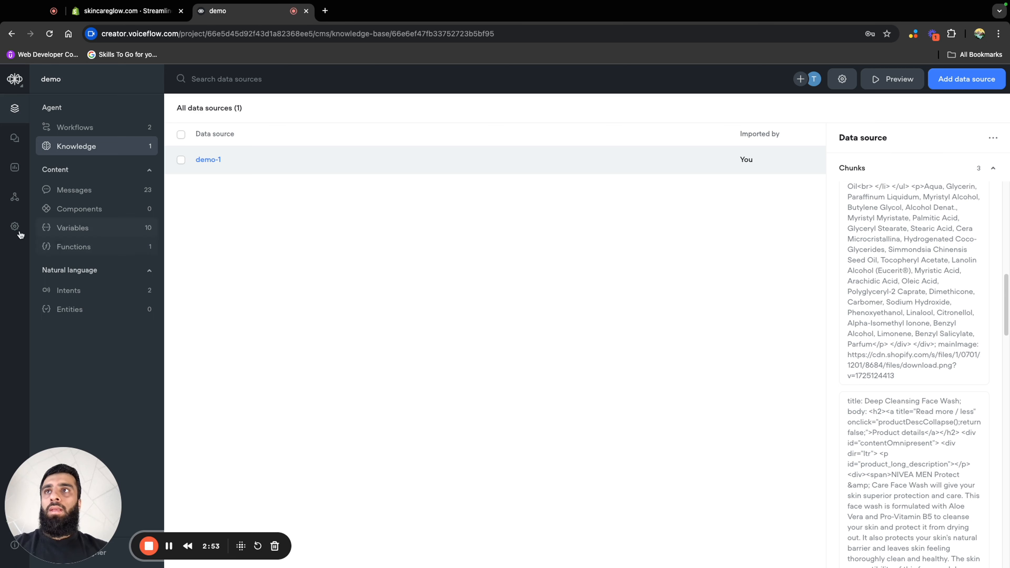
Open the product rec workflow and test it from New Block 0 with the message "hand cream"
{"action": "left_click", "coordinate": [77, 128]}
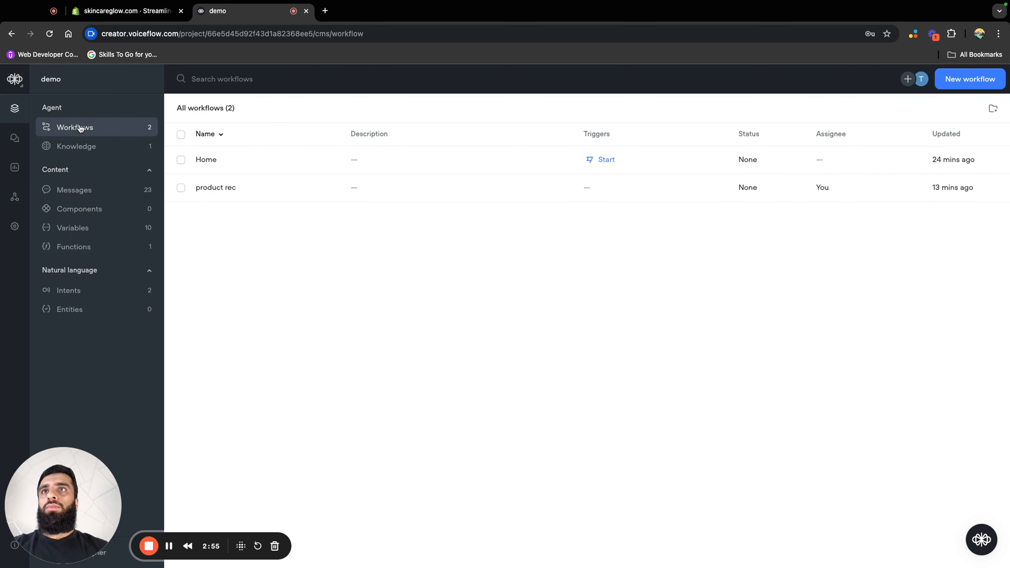
{"action": "left_click", "coordinate": [235, 198]}
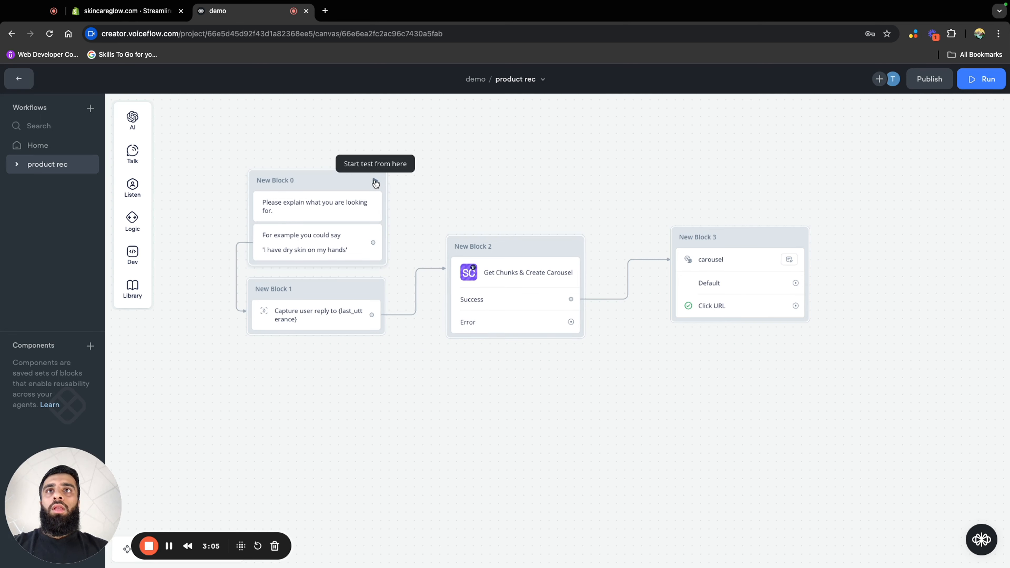
{"action": "left_click", "coordinate": [373, 183]}
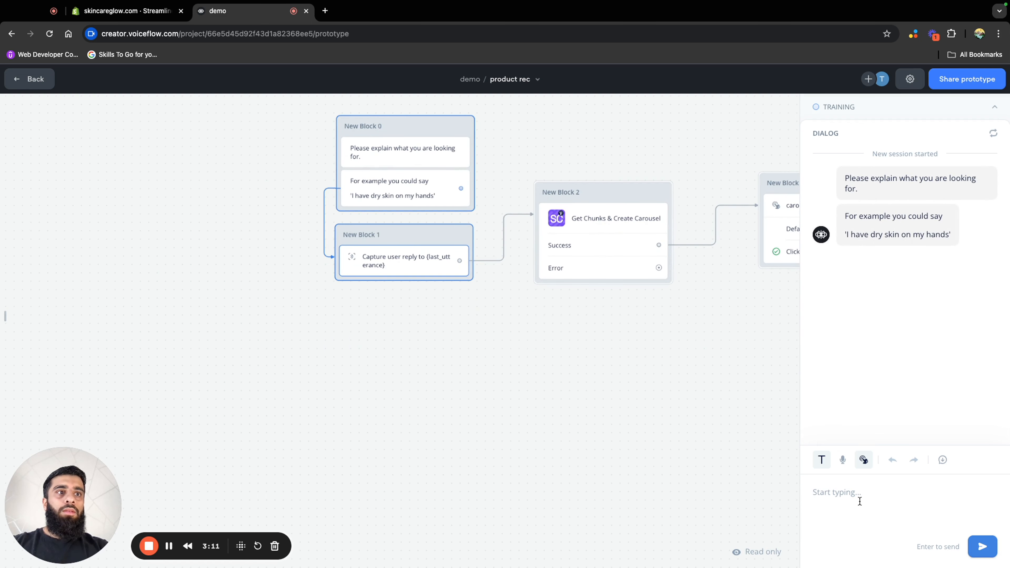
{"action": "type", "text": "hand cream"}
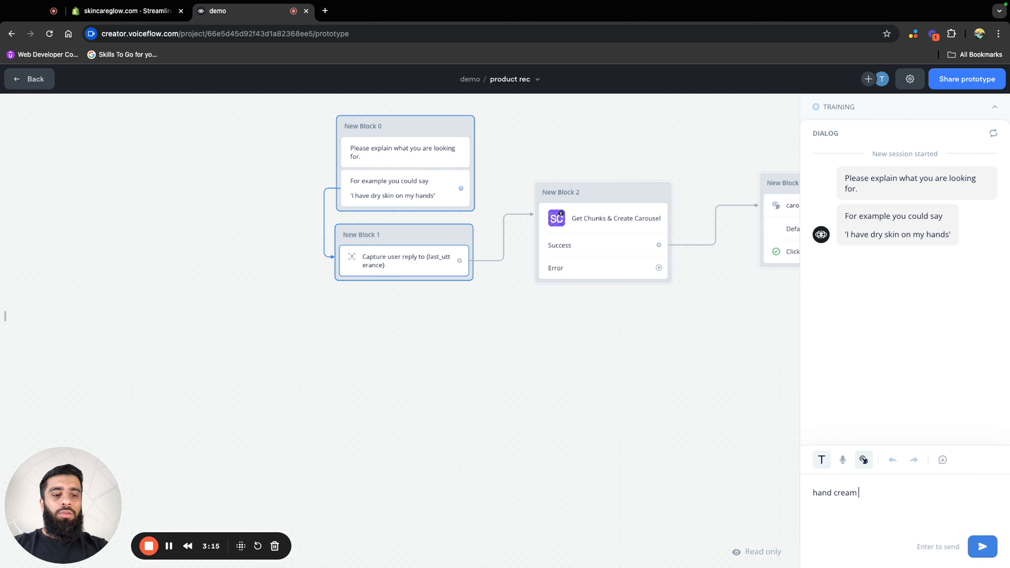
{"action": "key", "text": "Return"}
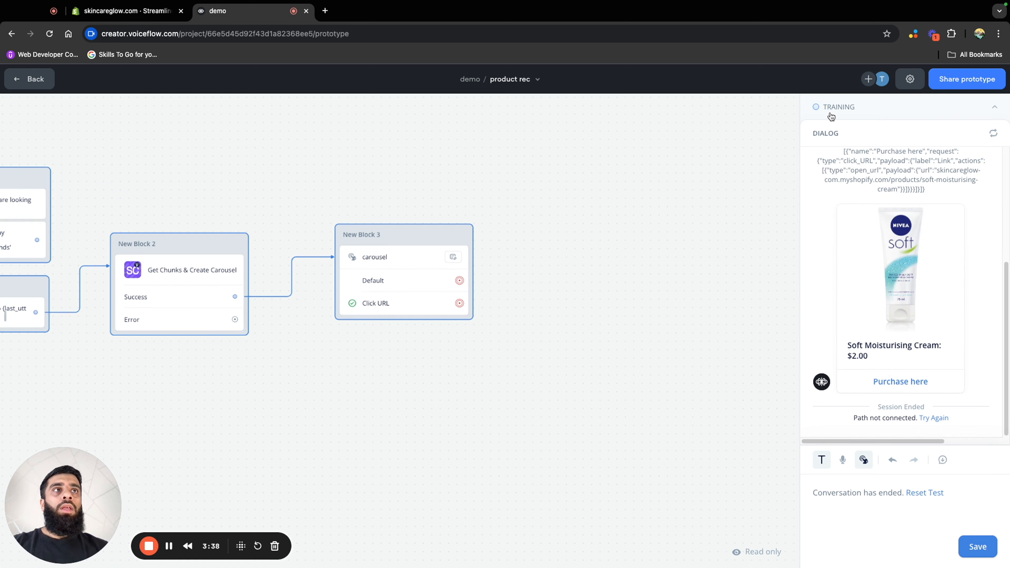
Review the carousel reply in the test dialog and turn off Debug Mode for the prototype
{"action": "scroll", "coordinate": [880, 182], "scroll_direction": "up", "scroll_amount": 2}
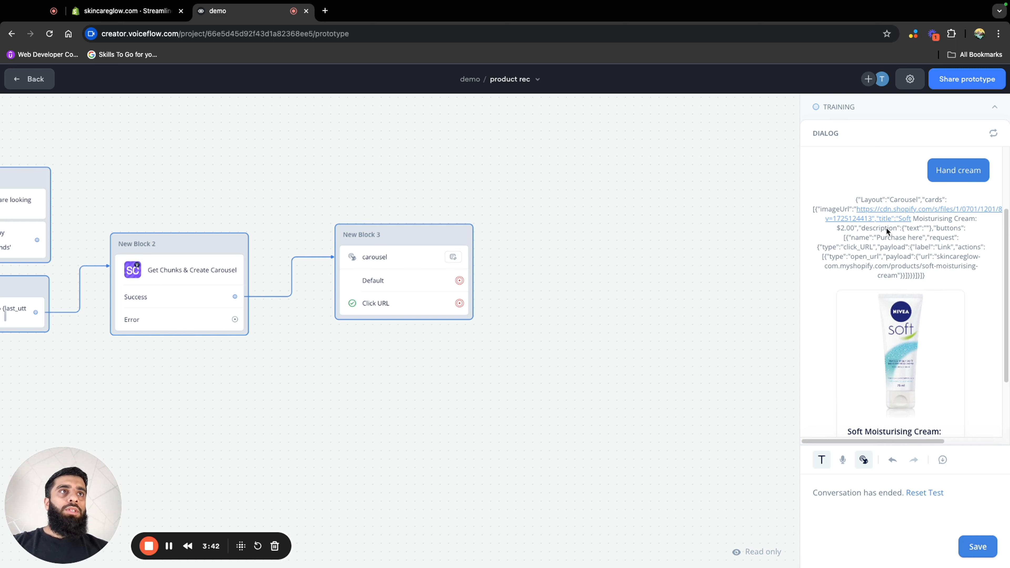
{"action": "left_click", "coordinate": [911, 87]}
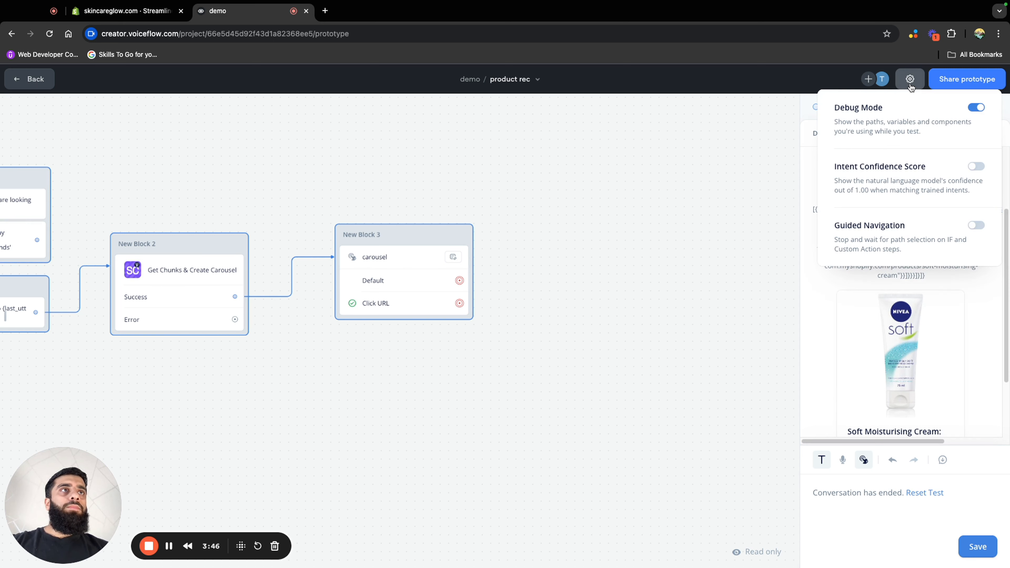
{"action": "left_click", "coordinate": [977, 108]}
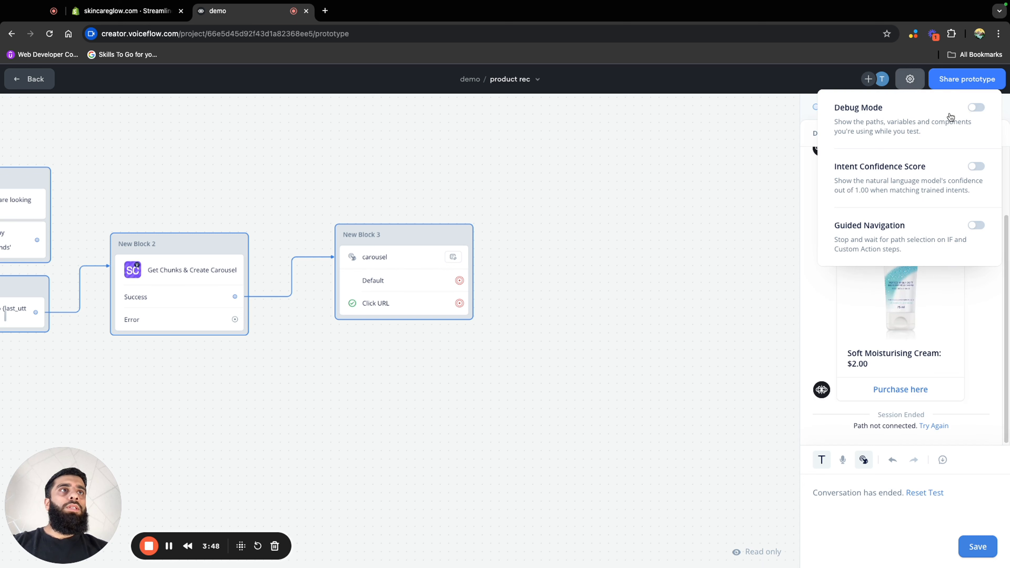
{"action": "left_click", "coordinate": [833, 283]}
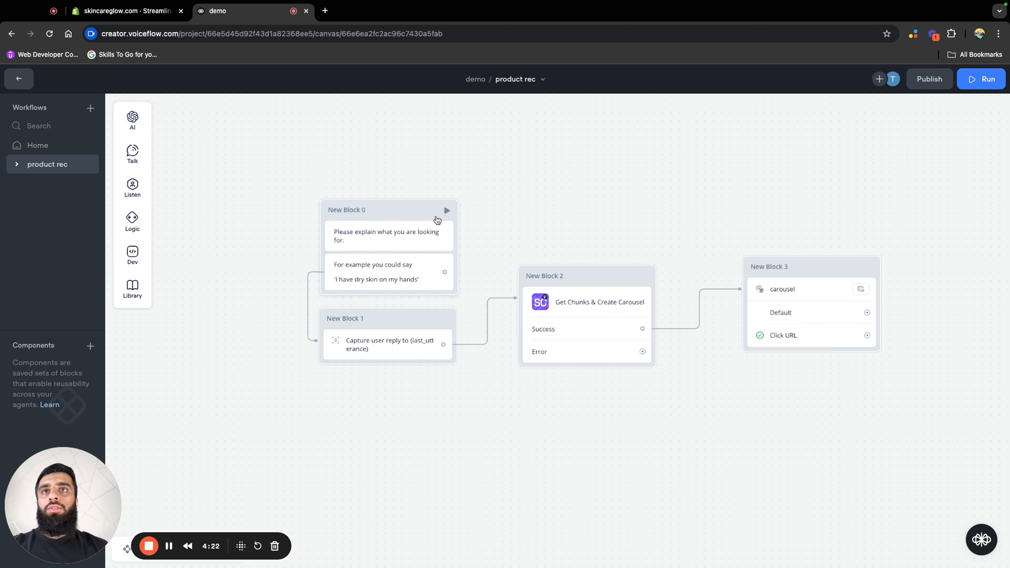
Rename New Block 0 in the product rec workflow as "product rec"
{"action": "double_click", "coordinate": [387, 211]}
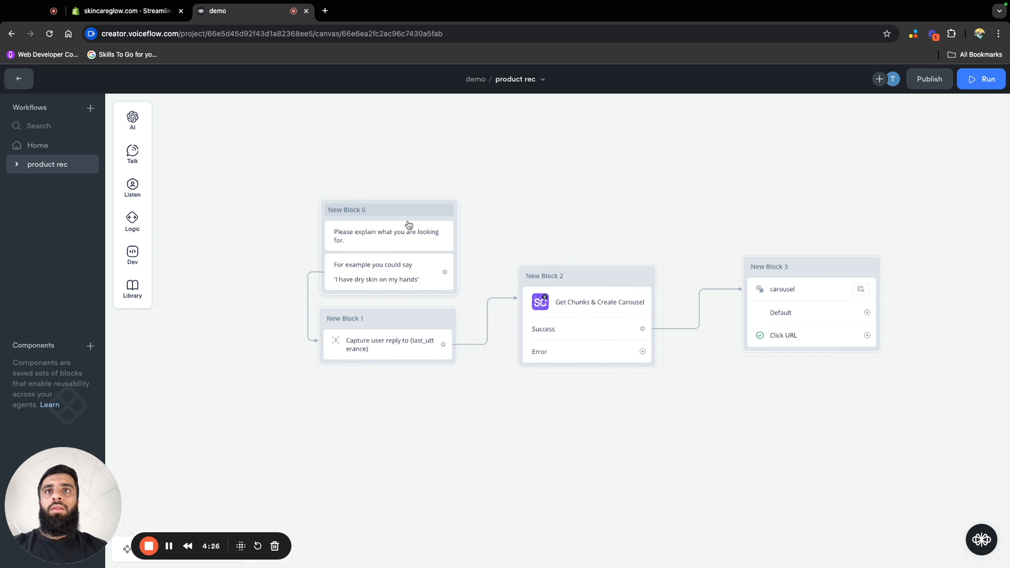
{"action": "left_click_drag", "start_coordinate": [366, 209], "coordinate": [322, 215]}
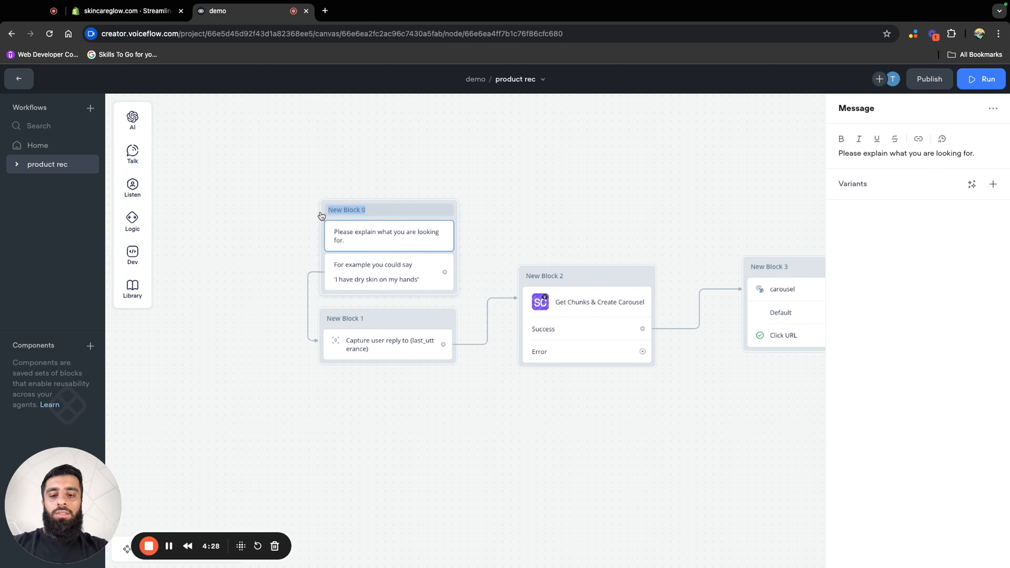
{"action": "type", "text": "product rec"}
{"action": "left_click", "coordinate": [440, 163]}
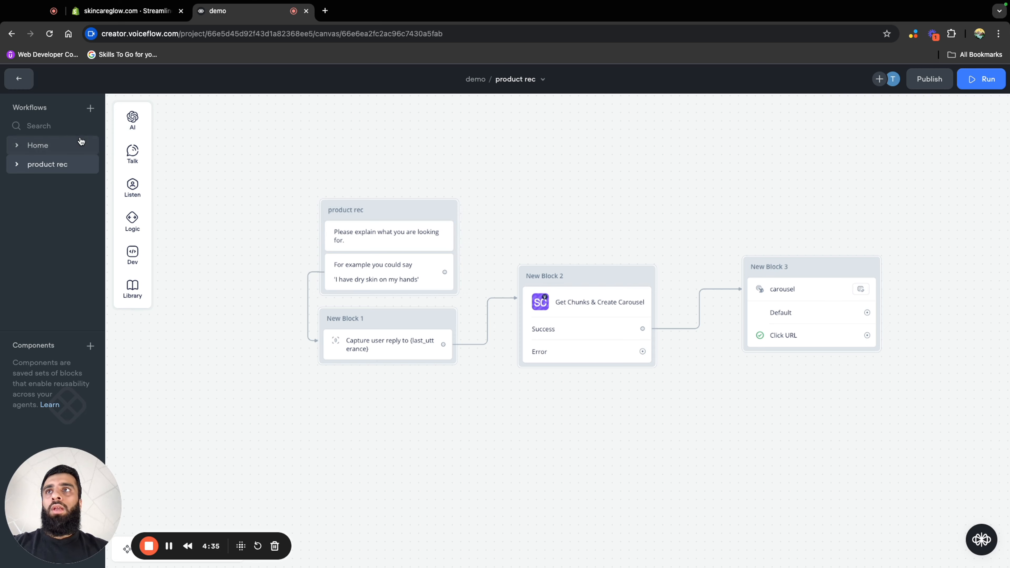
In the Home workflow, give the Product reccomendations button a Go to Block action targeting the product rec block of the product rec workflow
{"action": "left_click", "coordinate": [76, 148]}
{"action": "scroll", "coordinate": [668, 264], "scroll_direction": "up", "scroll_amount": 3}
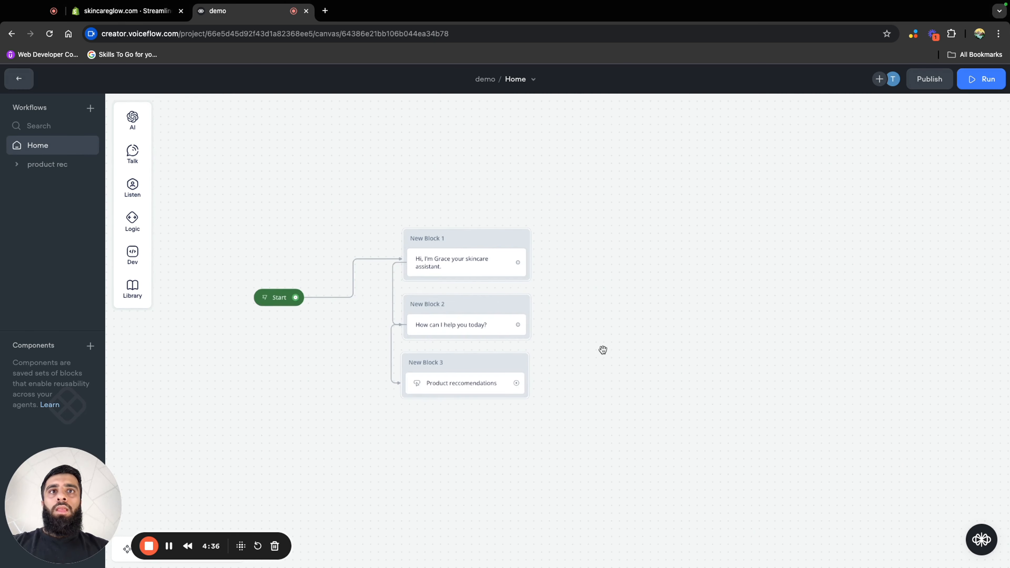
{"action": "scroll", "coordinate": [472, 374], "scroll_direction": "up", "scroll_amount": 3}
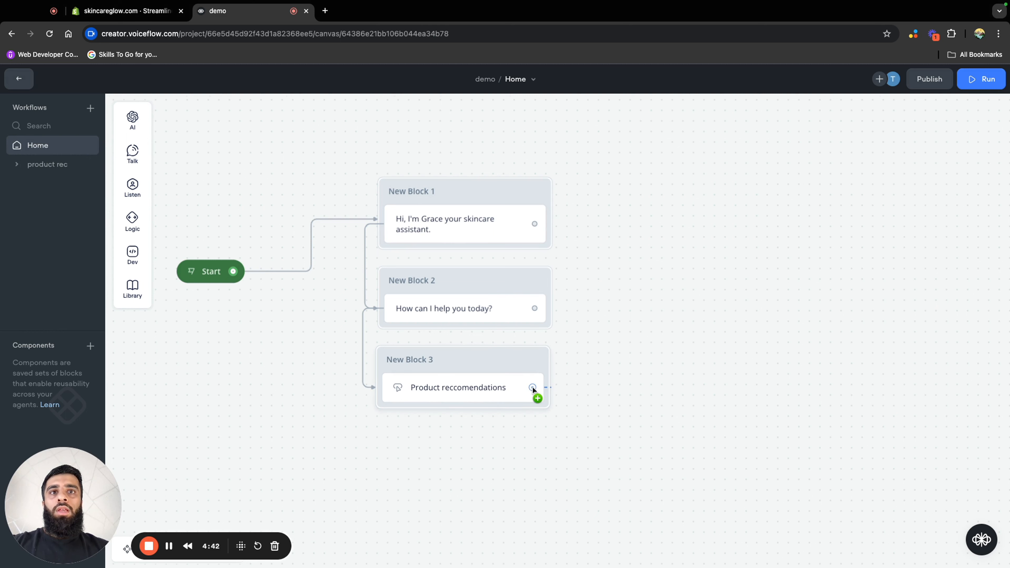
{"action": "left_click_drag", "start_coordinate": [532, 387], "coordinate": [585, 393]}
{"action": "mouse_move", "coordinate": [622, 374]}
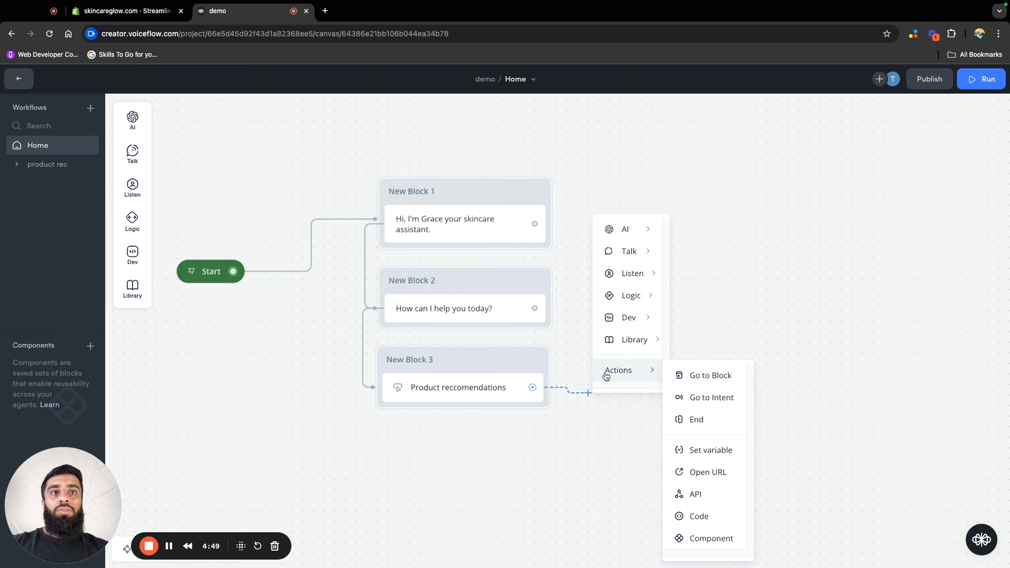
{"action": "left_click", "coordinate": [694, 379]}
{"action": "left_click", "coordinate": [868, 148]}
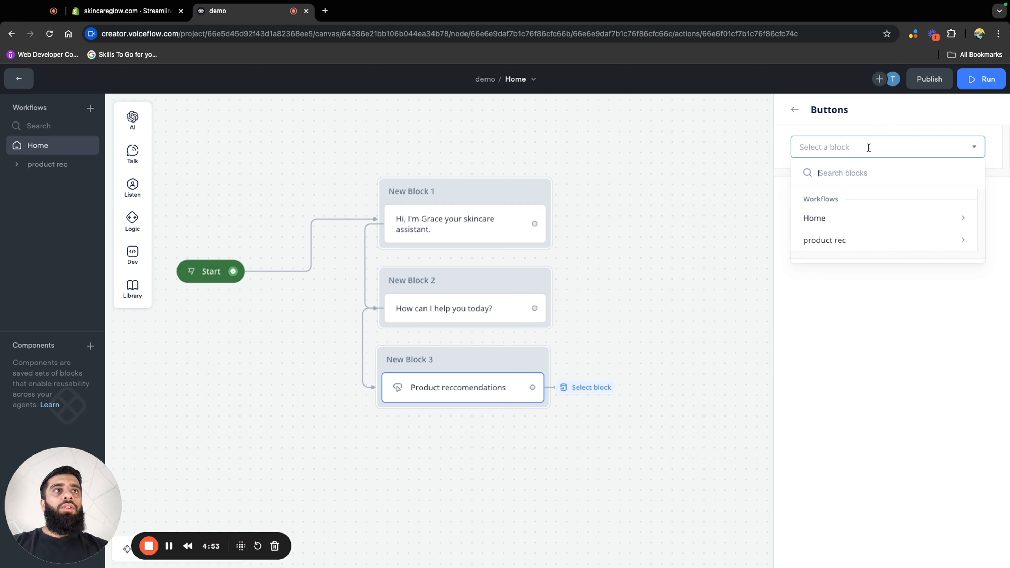
{"action": "mouse_move", "coordinate": [870, 241]}
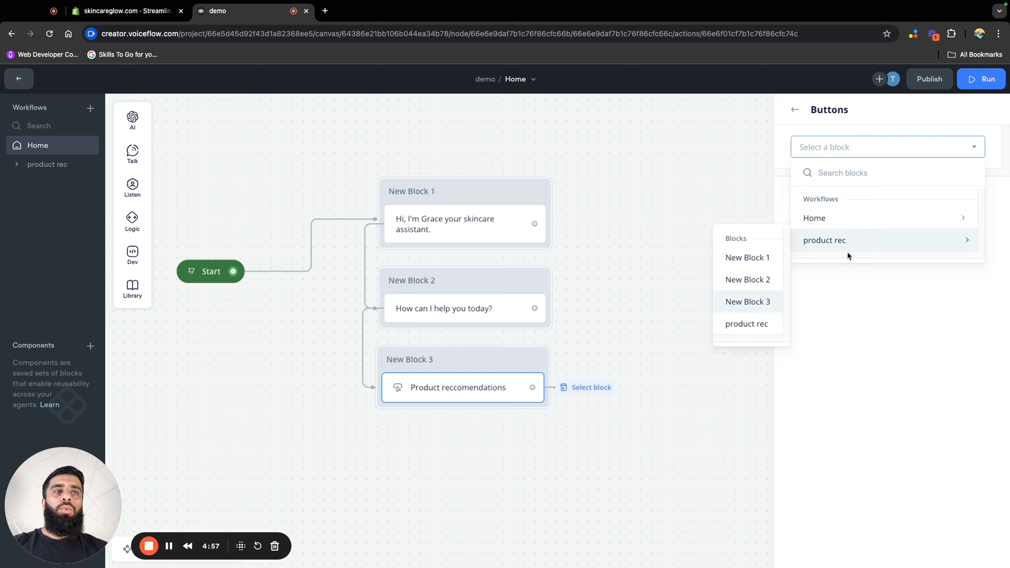
{"action": "left_click", "coordinate": [751, 332]}
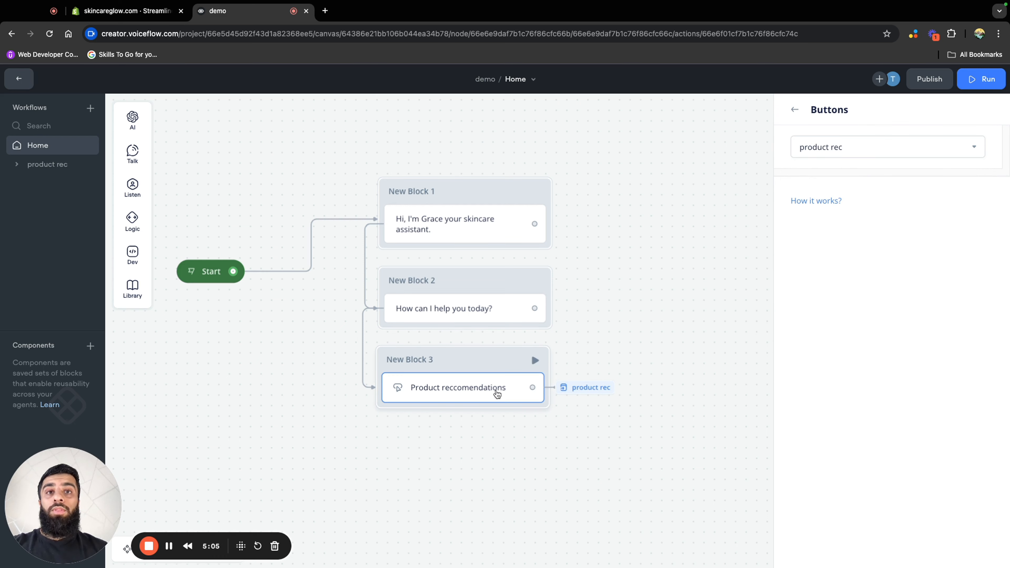
{"action": "left_click", "coordinate": [660, 400]}
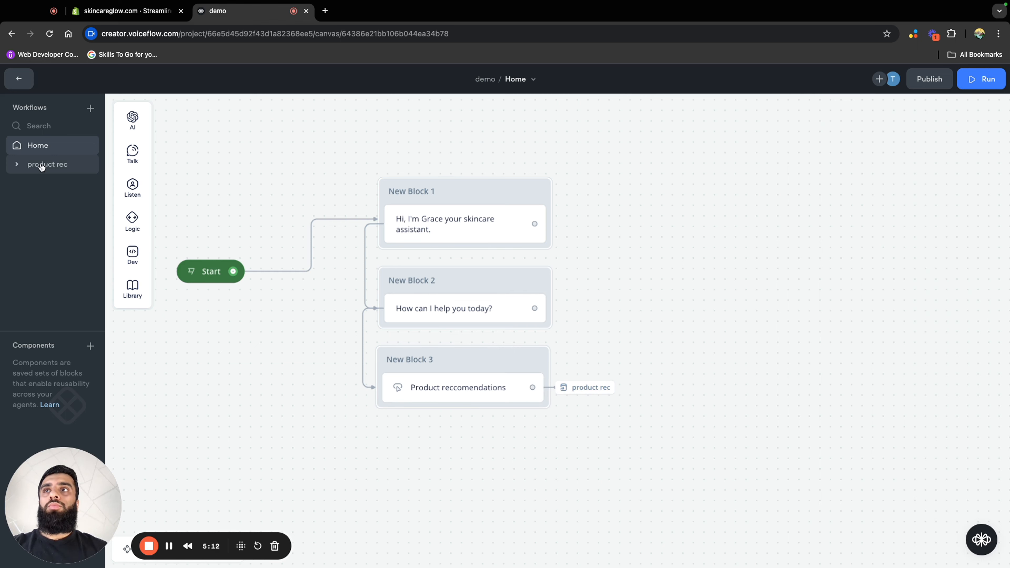
Set the intent scoping of the product rec workflow's Capture user reply step to "Only intents in this step"
{"action": "left_click", "coordinate": [42, 165]}
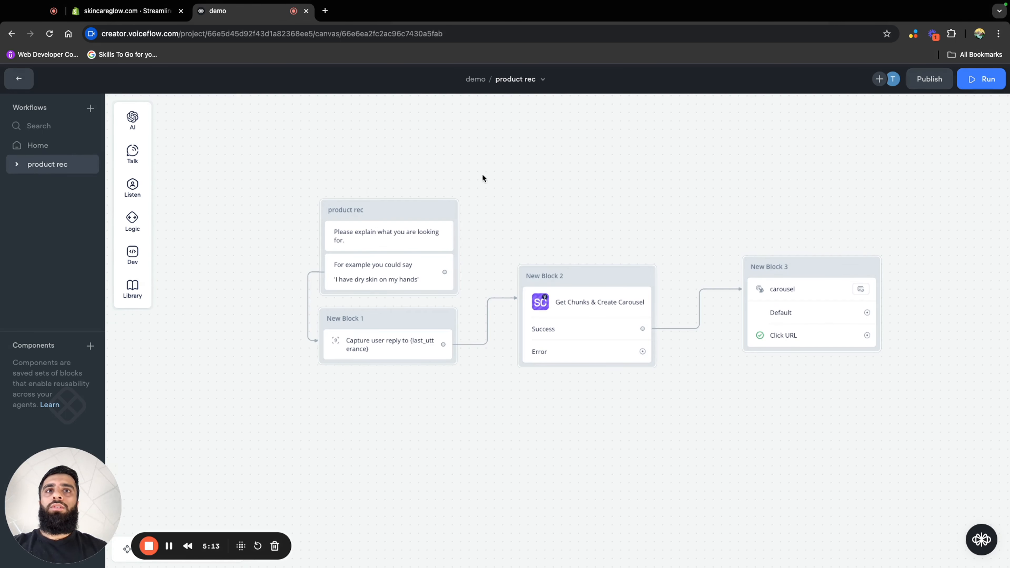
{"action": "left_click", "coordinate": [391, 357]}
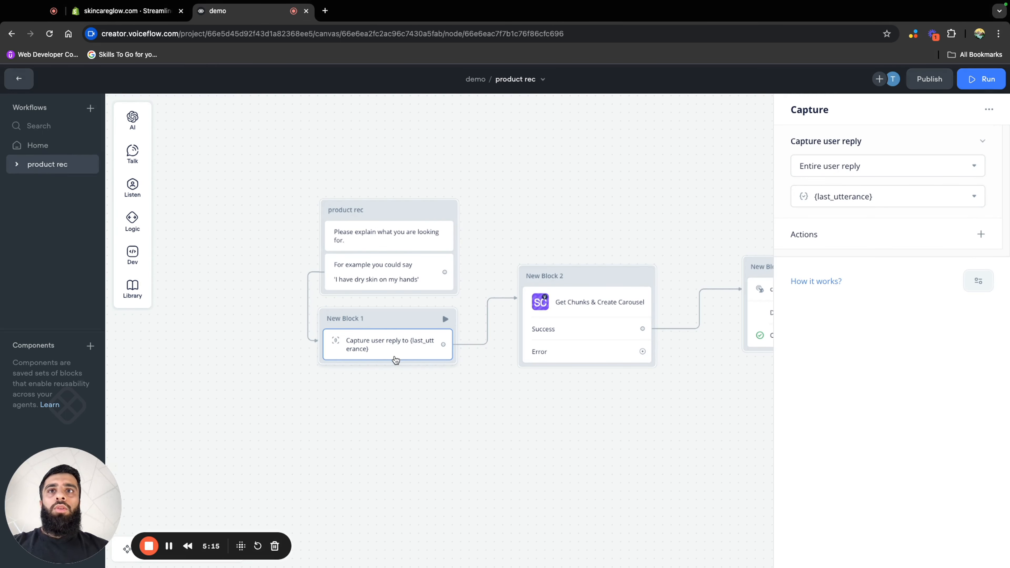
{"action": "left_click", "coordinate": [981, 289]}
{"action": "mouse_move", "coordinate": [972, 311]}
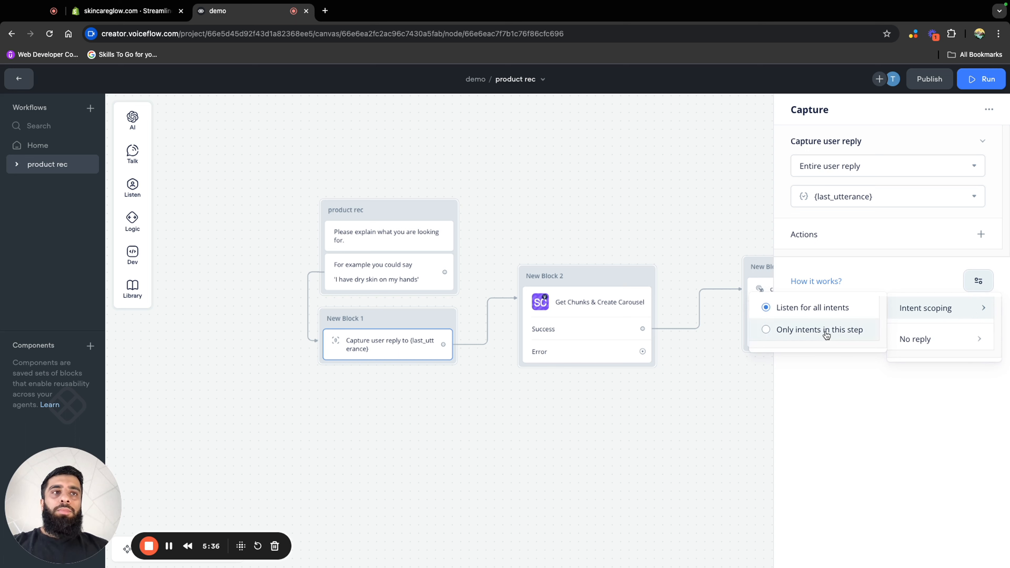
{"action": "left_click", "coordinate": [810, 340]}
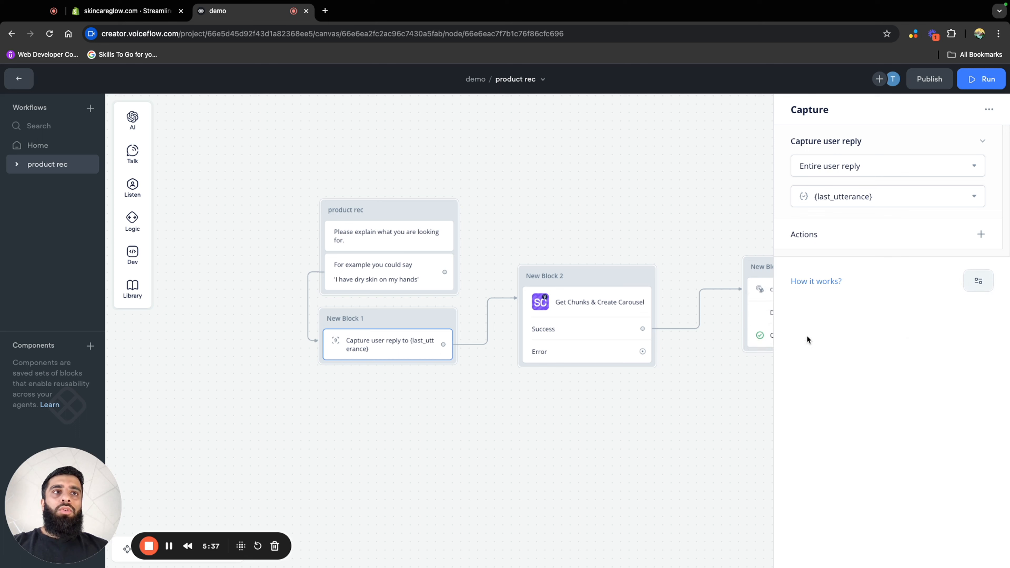
{"action": "left_click", "coordinate": [973, 283]}
{"action": "mouse_move", "coordinate": [911, 307]}
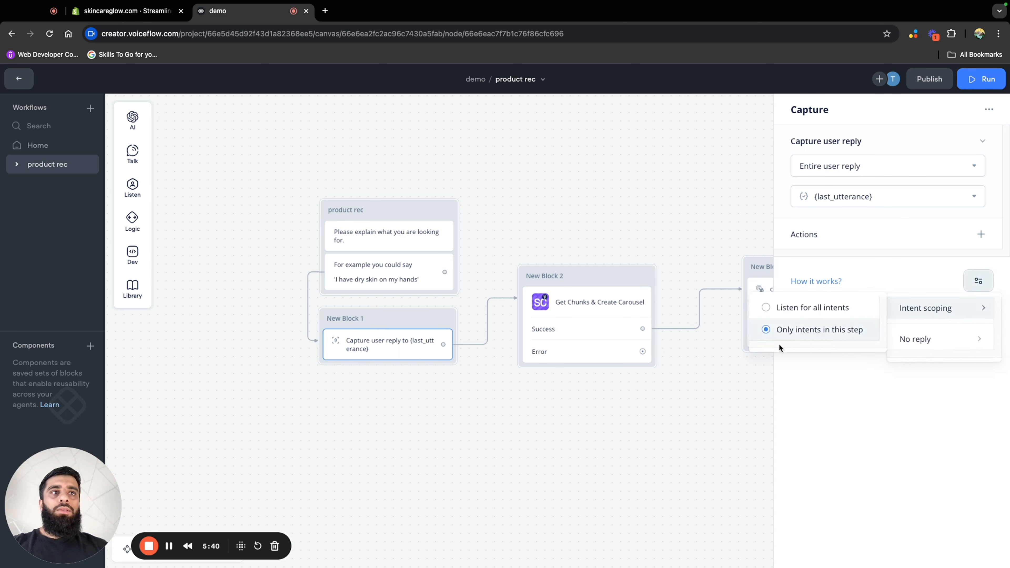
{"action": "left_click", "coordinate": [685, 424]}
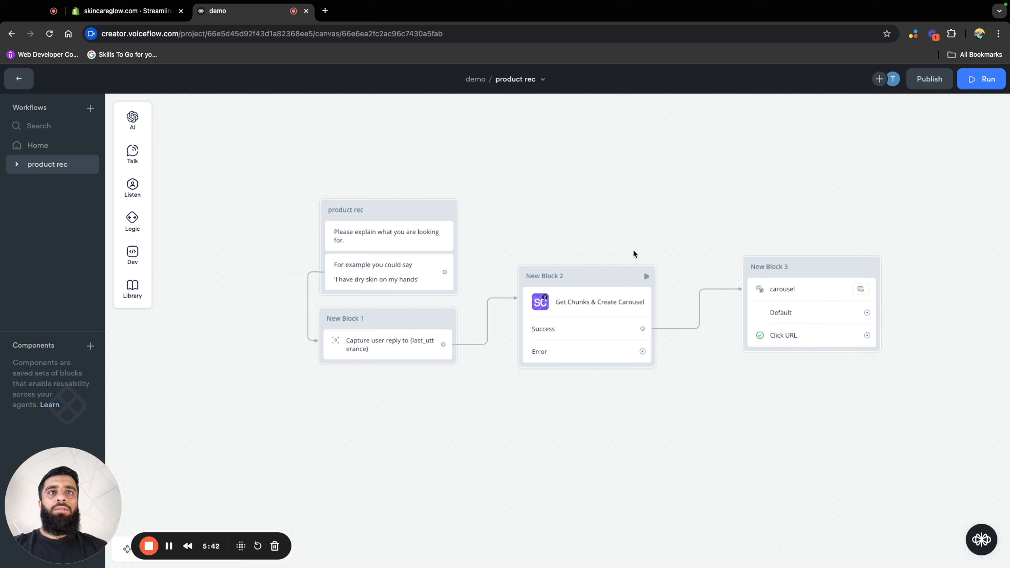
Test the Home workflow from Start, choosing Product reccomendations and sending the message "hand cream"
{"action": "left_click", "coordinate": [54, 146]}
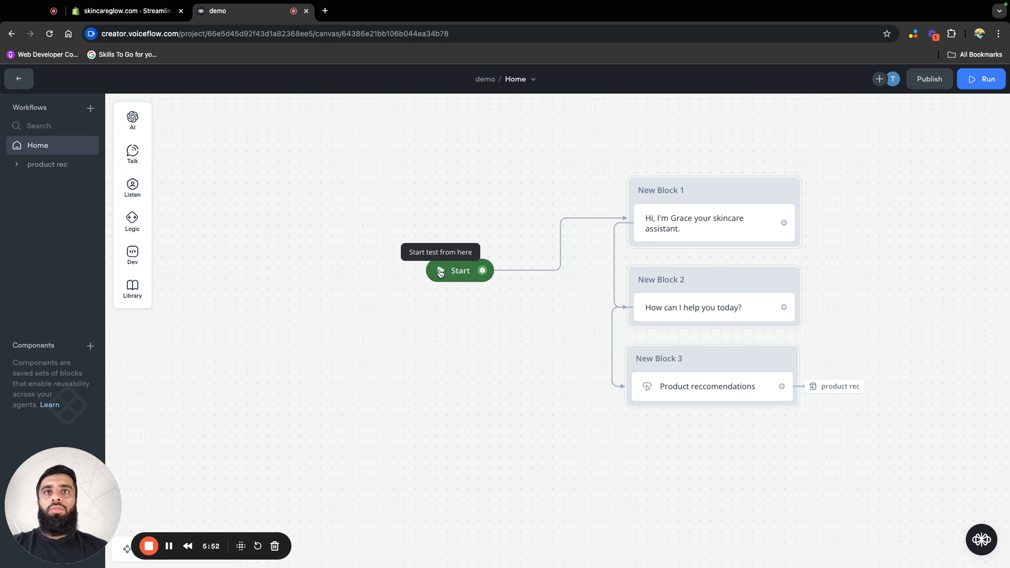
{"action": "left_click", "coordinate": [440, 272]}
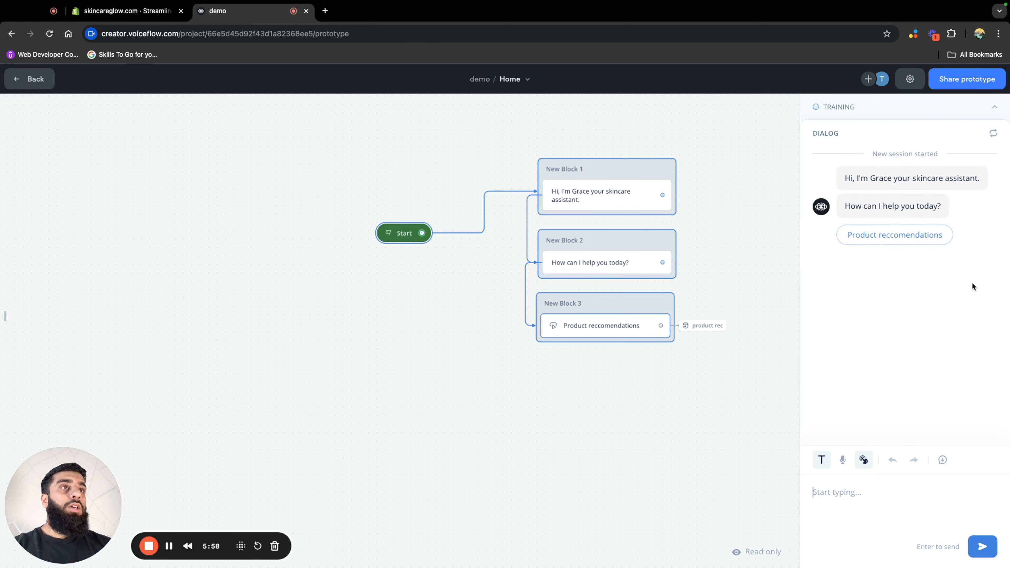
{"action": "left_click", "coordinate": [902, 238]}
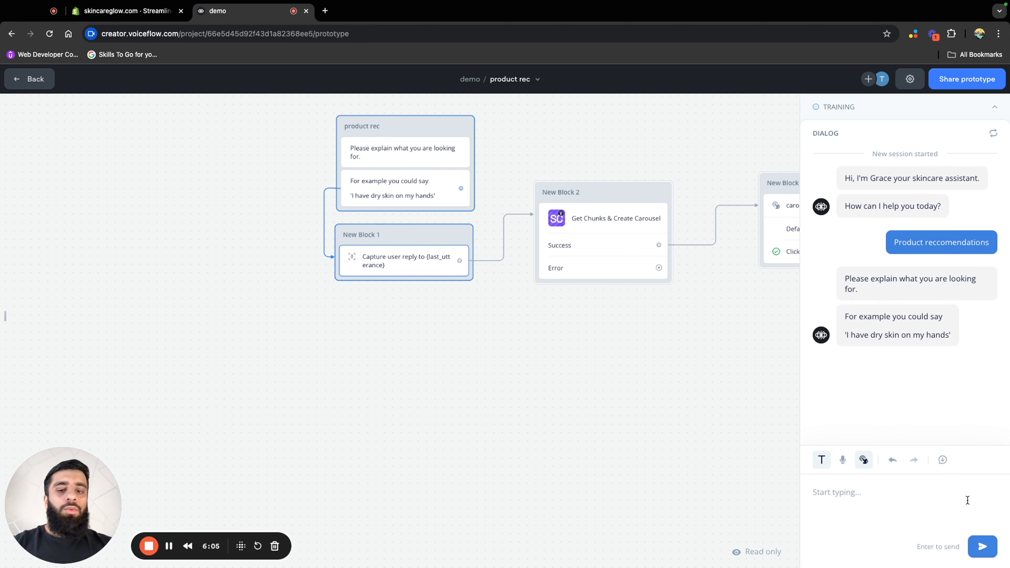
{"action": "type", "text": "hand cr"}
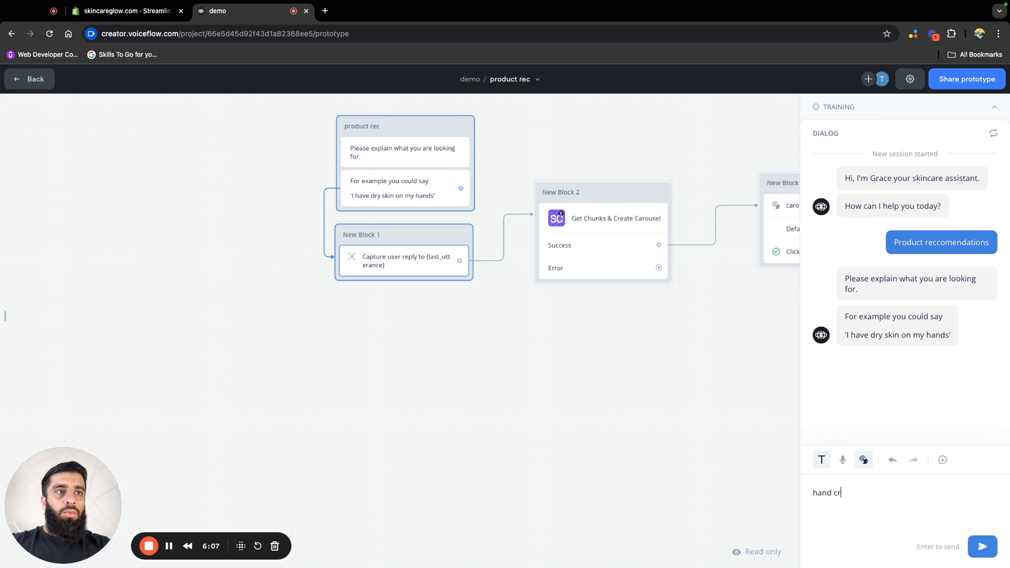
{"action": "type", "text": "eam"}
{"action": "key", "text": "Return"}
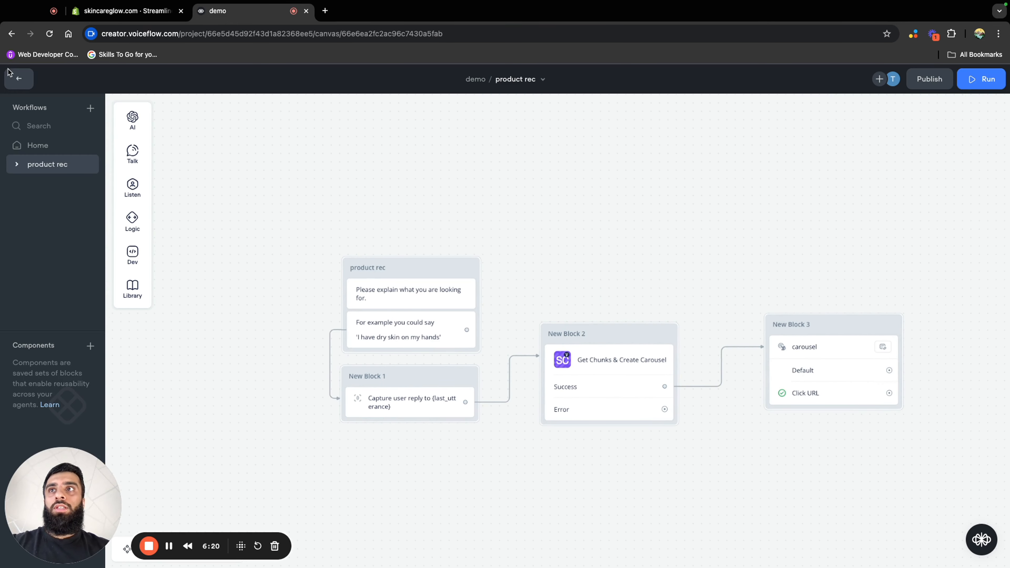
Add a No match path to the Product reccomendations buttons step in the Home workflow
{"action": "left_click", "coordinate": [70, 146]}
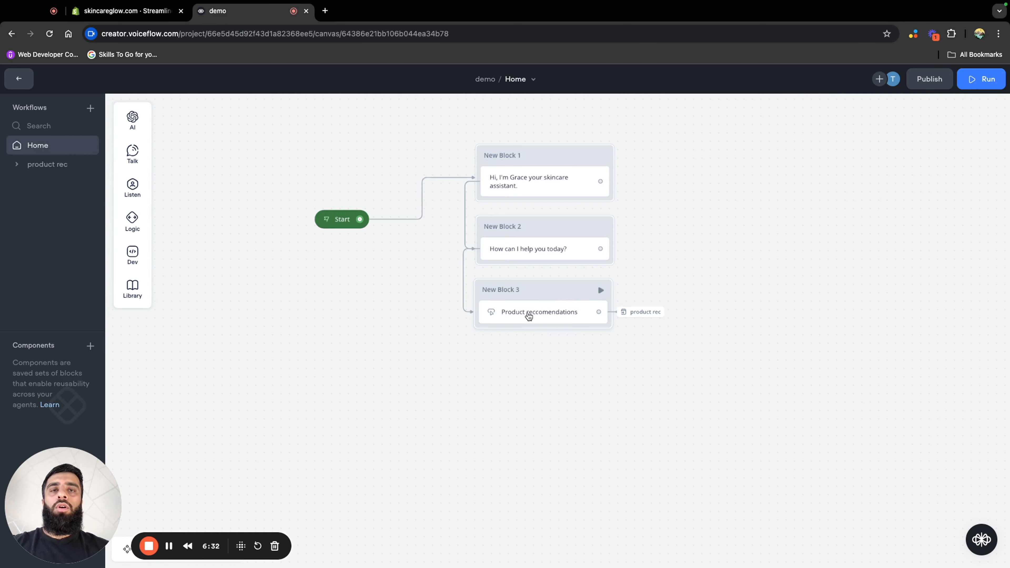
{"action": "left_click", "coordinate": [541, 311]}
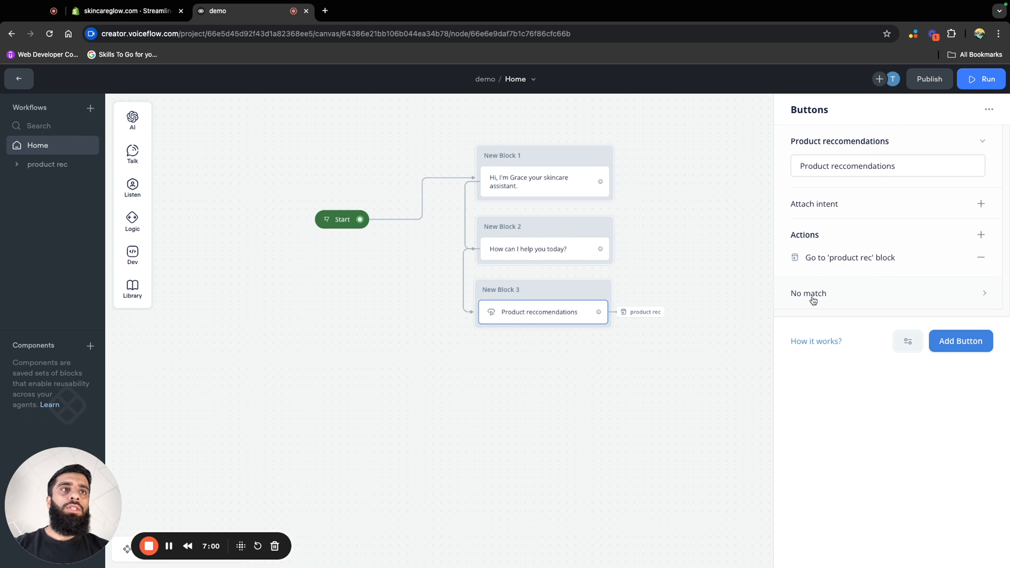
{"action": "left_click", "coordinate": [842, 296]}
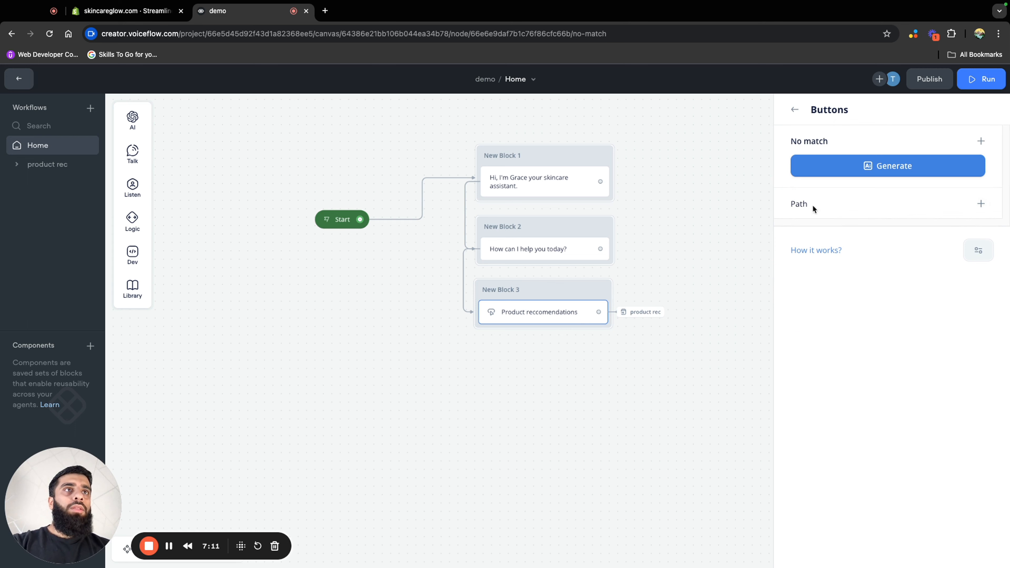
{"action": "left_click", "coordinate": [981, 203]}
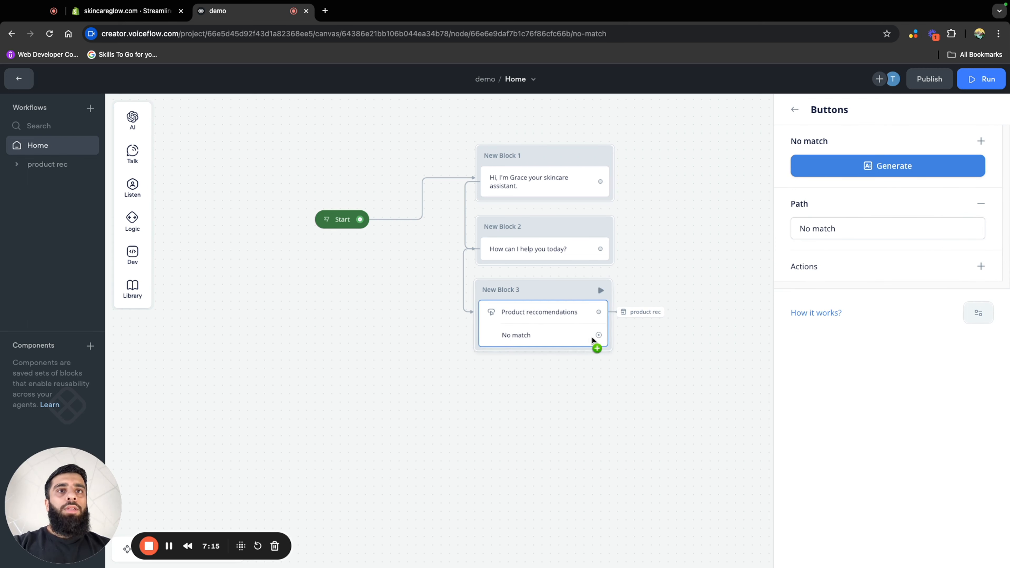
Connect the No match path to a new message block reading "Sorry I didn't catch that"
{"action": "left_click_drag", "start_coordinate": [599, 336], "coordinate": [612, 399]}
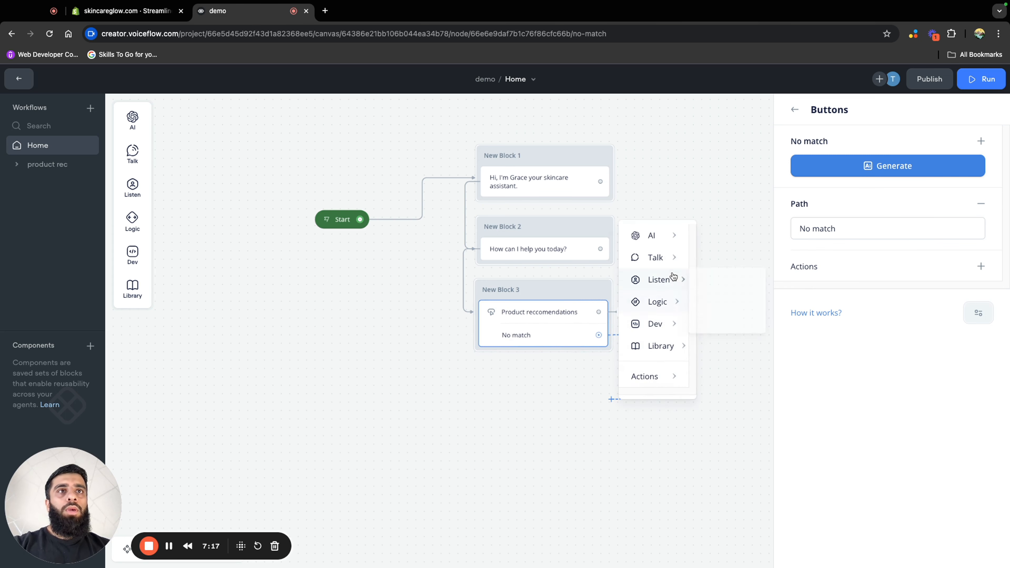
{"action": "mouse_move", "coordinate": [668, 262]}
{"action": "left_click", "coordinate": [732, 262]}
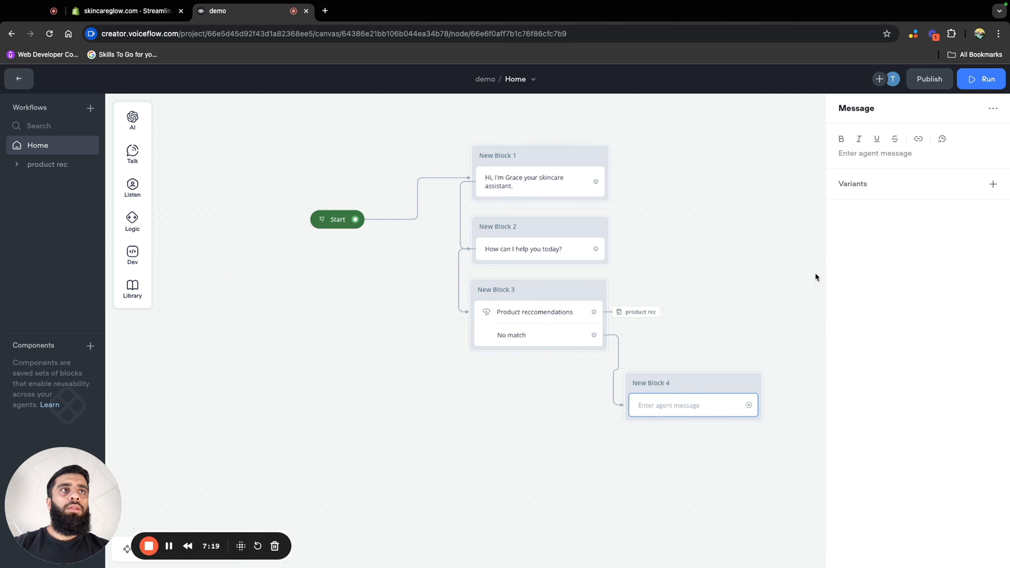
{"action": "left_click", "coordinate": [880, 155]}
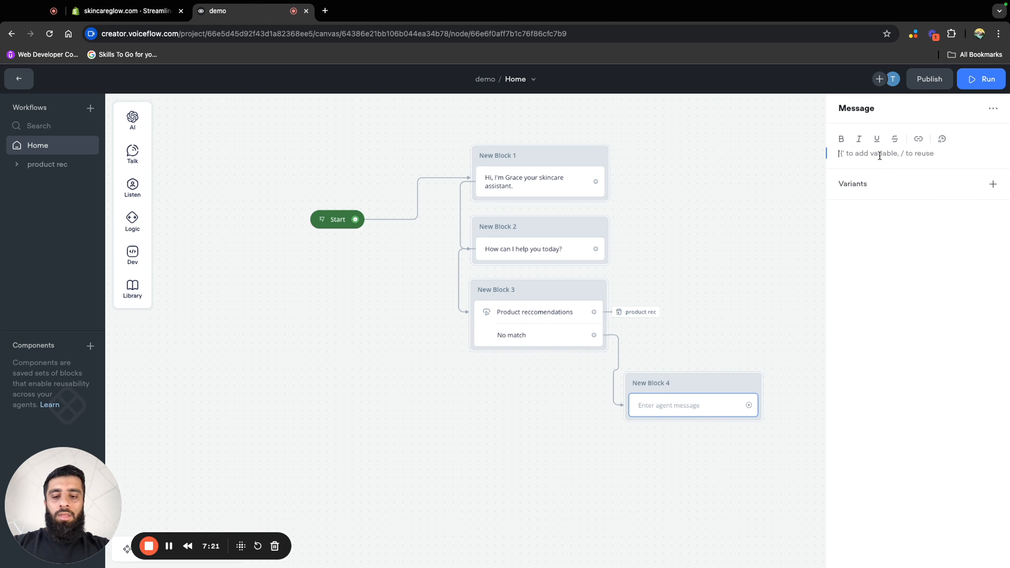
{"action": "type", "text": "Sorry I didn't catch that"}
{"action": "left_click", "coordinate": [727, 279]}
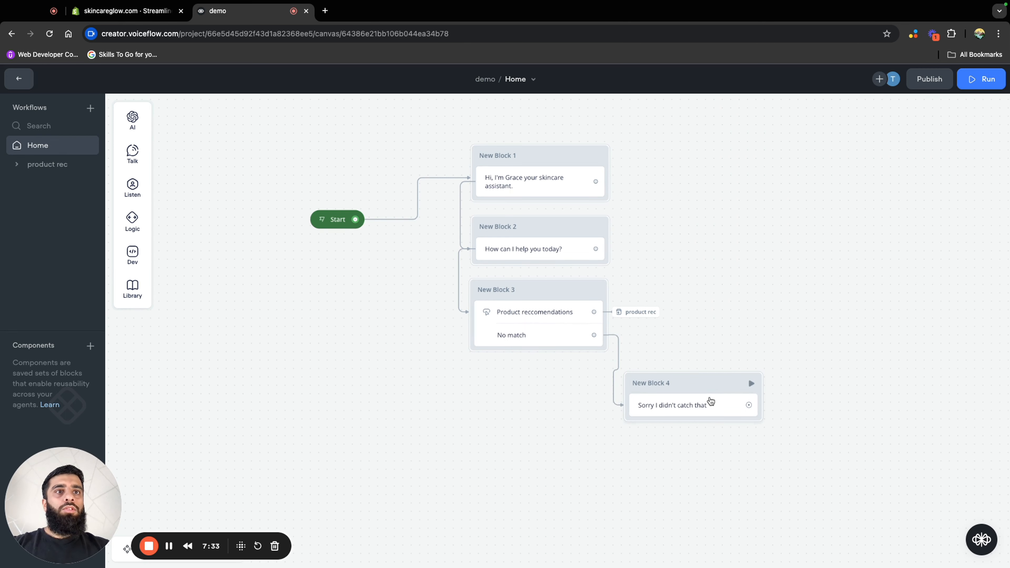
Place New Block 4 below New Block 3, add the message "Please choose an option below" to it, and connect it back to New Block 3
{"action": "left_click_drag", "start_coordinate": [711, 401], "coordinate": [594, 433]}
{"action": "mouse_move", "coordinate": [656, 294]}
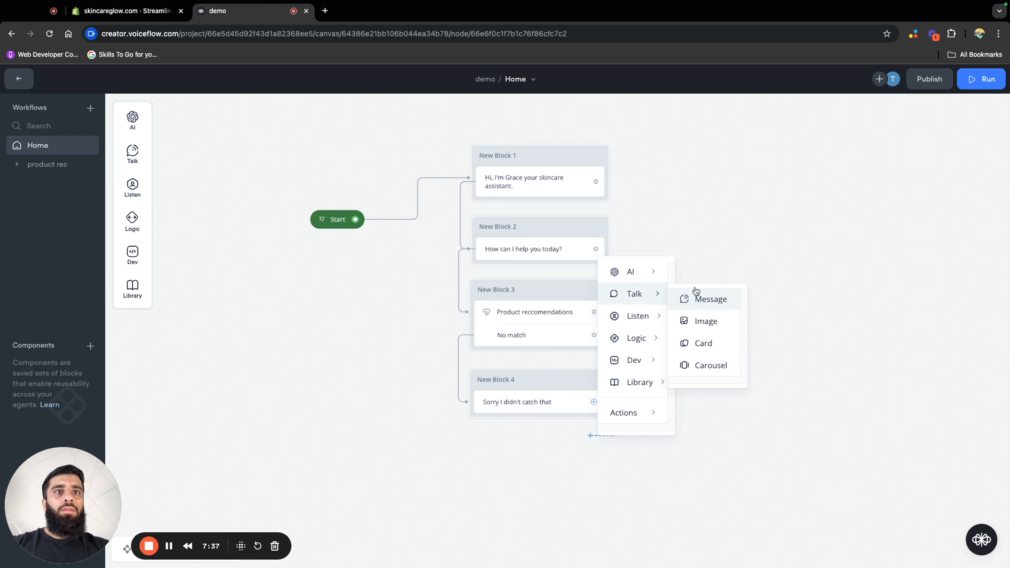
{"action": "left_click", "coordinate": [710, 299]}
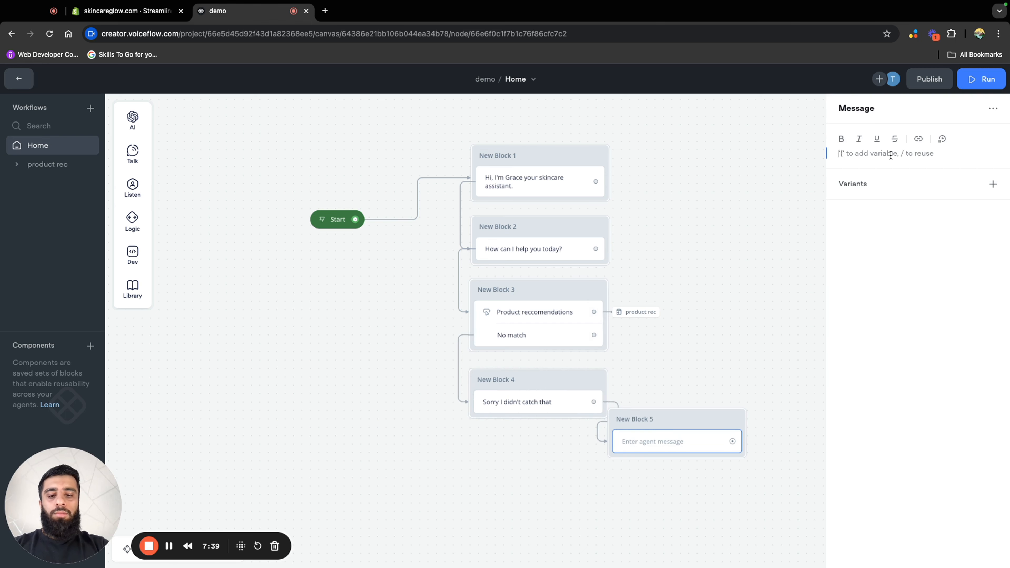
{"action": "type", "text": "Please choose an option below"}
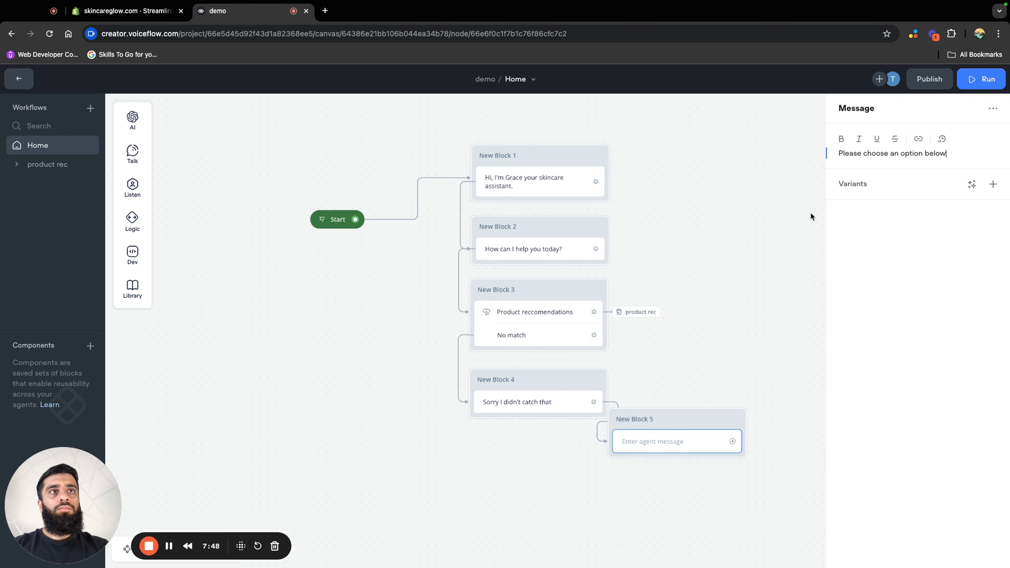
{"action": "left_click", "coordinate": [660, 422]}
{"action": "left_click_drag", "start_coordinate": [683, 447], "coordinate": [536, 430]}
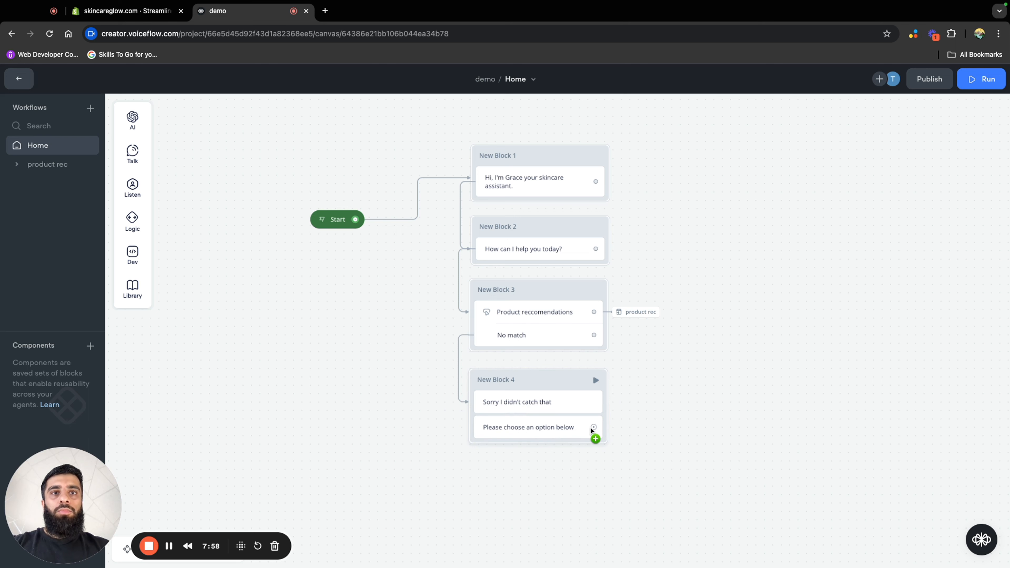
{"action": "left_click_drag", "start_coordinate": [593, 428], "coordinate": [596, 294]}
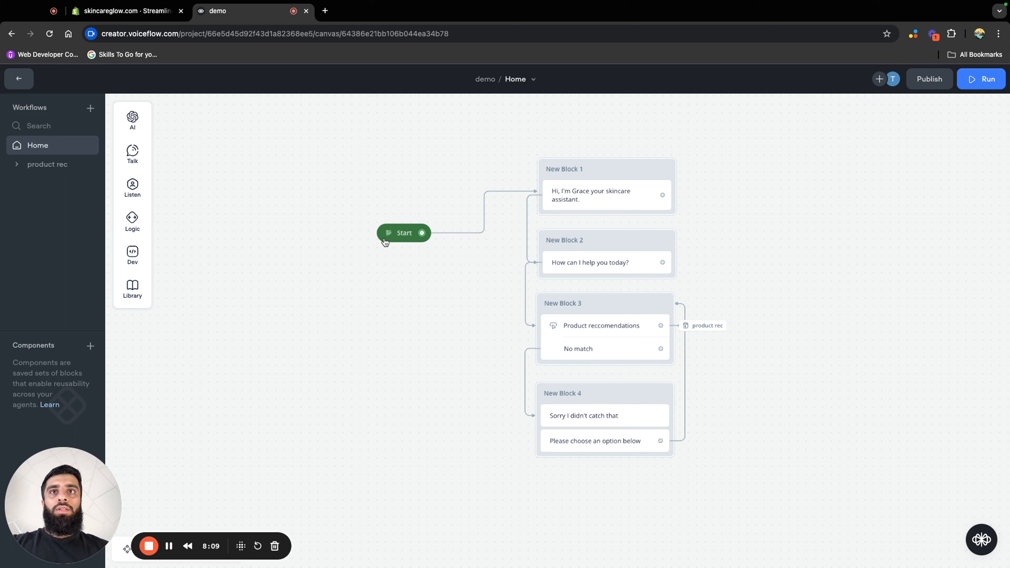
Test the Home workflow's No match path from Start by sending the message "hello"
{"action": "left_click", "coordinate": [387, 235]}
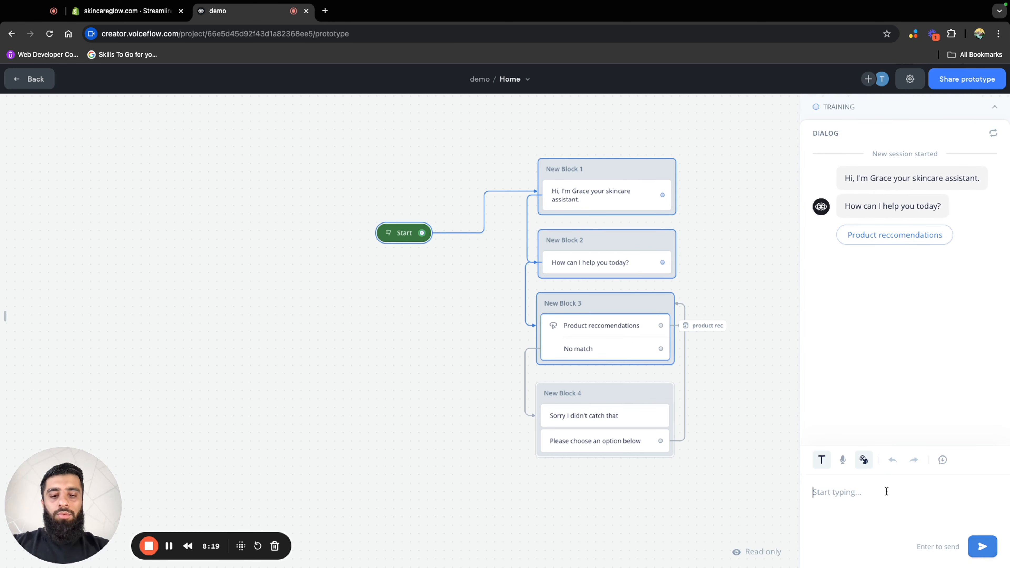
{"action": "type", "text": "hello"}
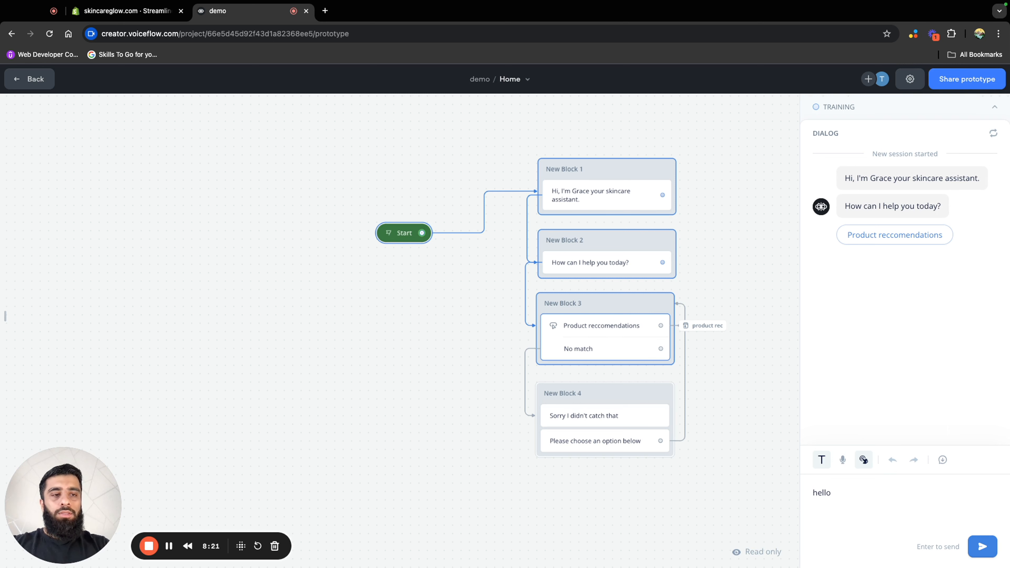
{"action": "key", "text": "Return"}
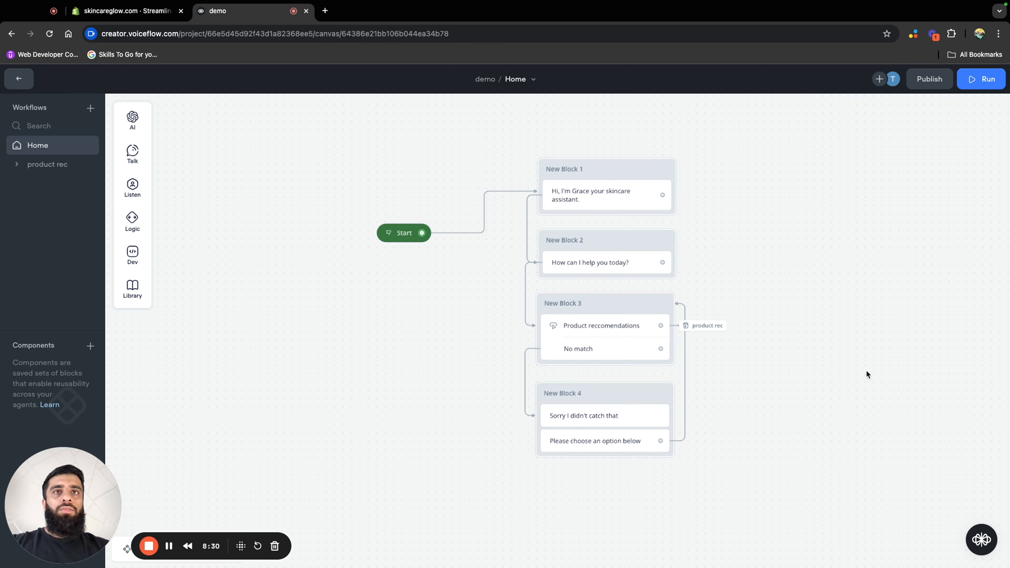
In the product rec workflow, delete the link from New Block 2's Success path to the carousel and move New Block 3 farther away
{"action": "left_click", "coordinate": [45, 165]}
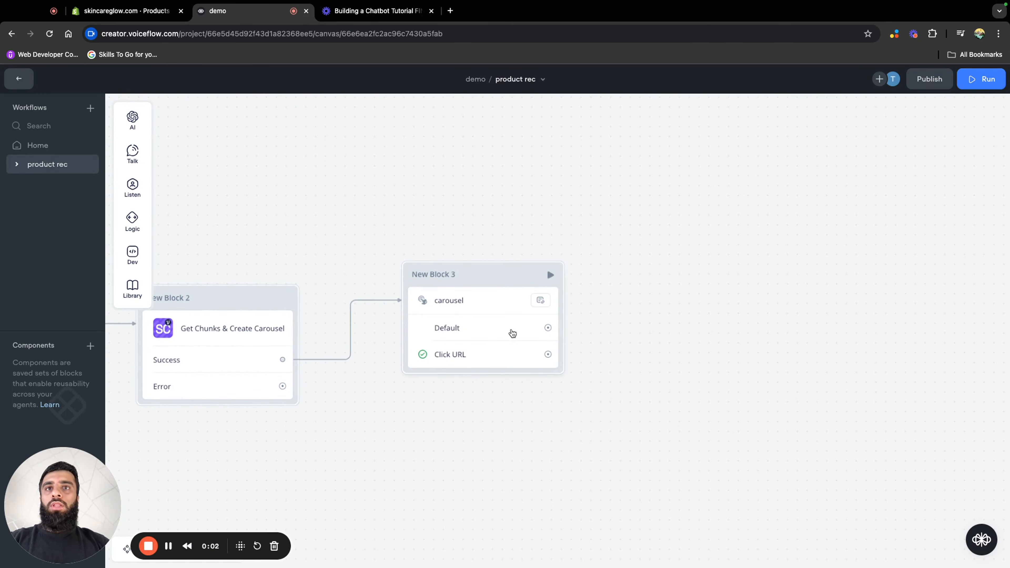
{"action": "left_click", "coordinate": [321, 361]}
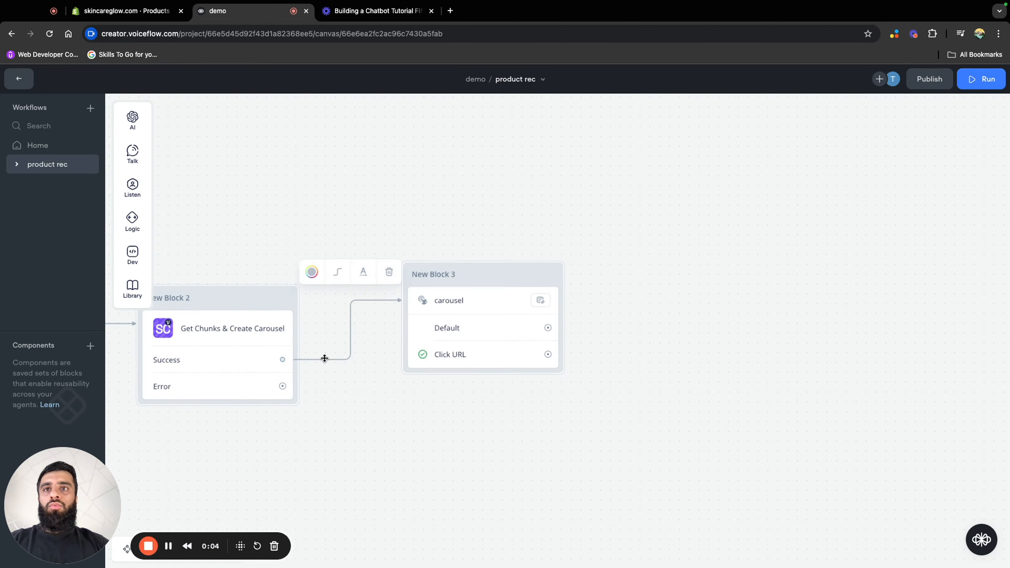
{"action": "left_click", "coordinate": [383, 279]}
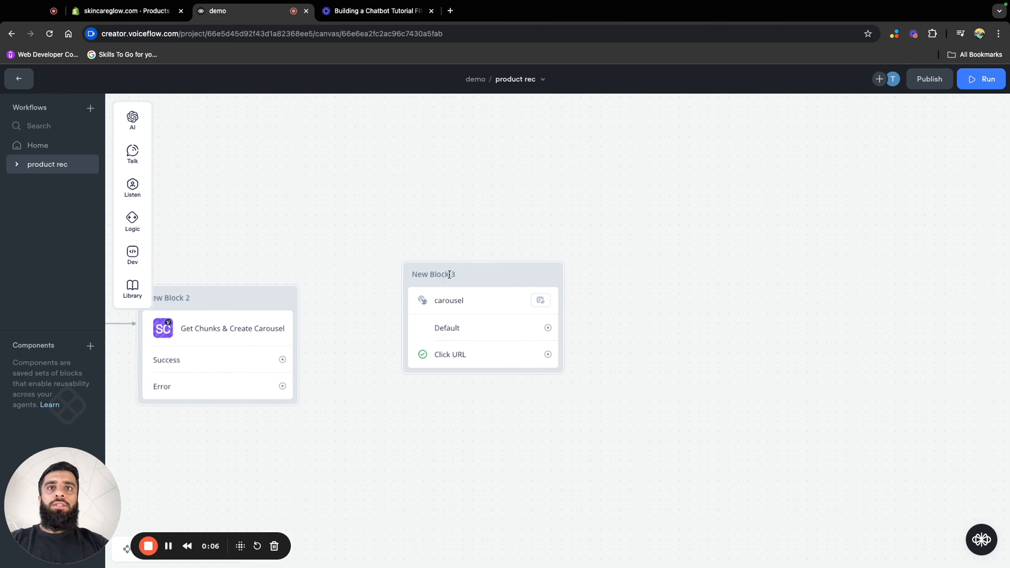
{"action": "left_click_drag", "start_coordinate": [519, 275], "coordinate": [576, 156]}
{"action": "left_click_drag", "start_coordinate": [360, 319], "coordinate": [569, 282]}
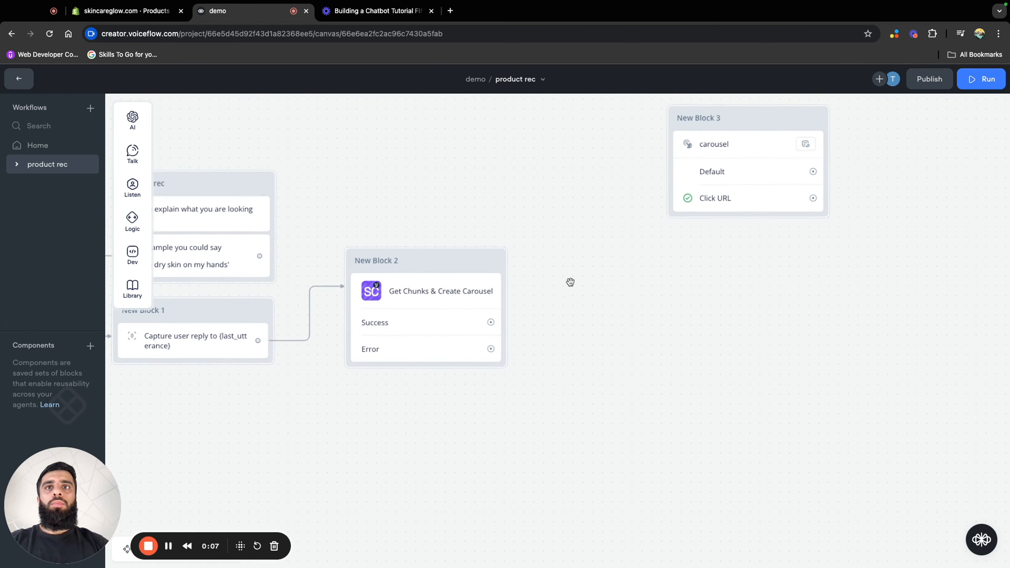
{"action": "scroll", "coordinate": [560, 415], "scroll_direction": "up", "scroll_amount": 1}
{"action": "scroll", "coordinate": [560, 414], "scroll_direction": "down", "scroll_amount": 2}
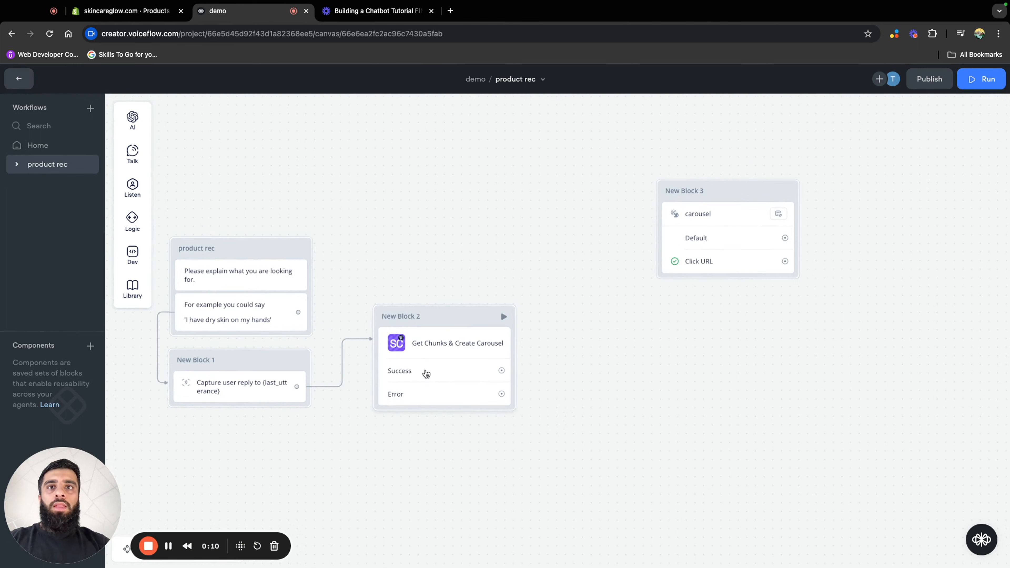
Connect the Success path of Get Chunks & Create Carousel to a new Set AI step labelled "extract product"
{"action": "left_click_drag", "start_coordinate": [503, 373], "coordinate": [625, 369]}
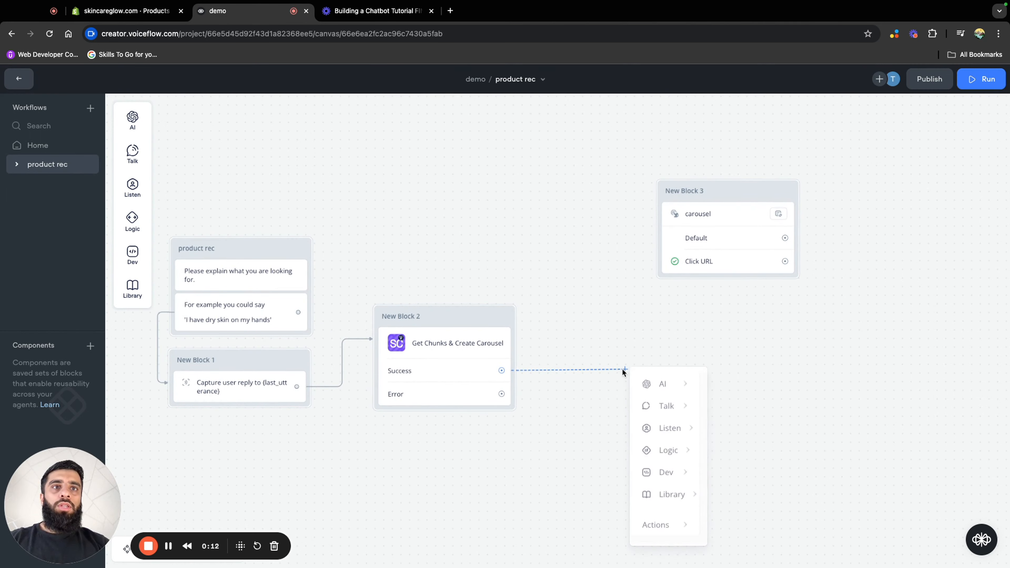
{"action": "mouse_move", "coordinate": [662, 381]}
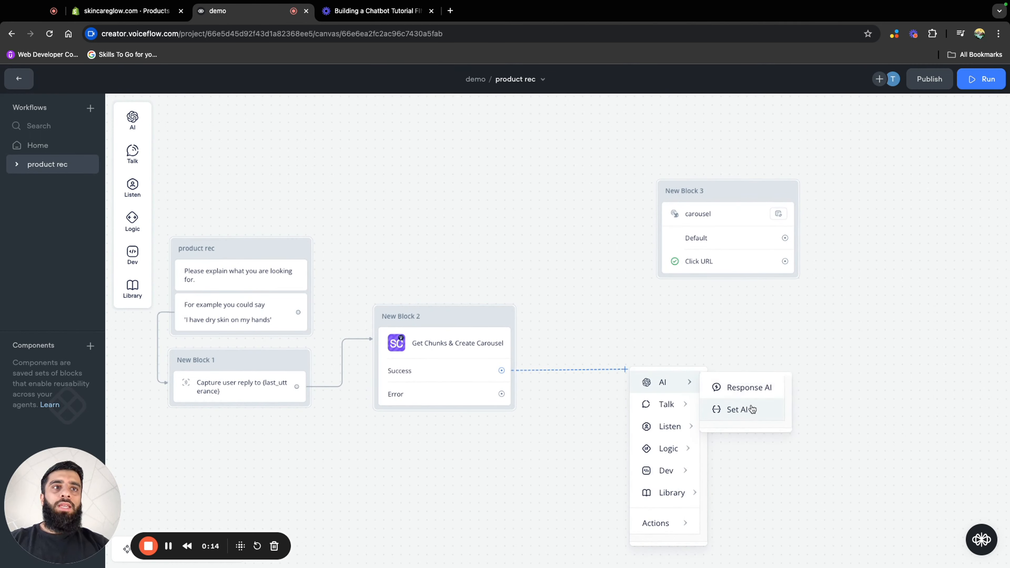
{"action": "left_click", "coordinate": [759, 406]}
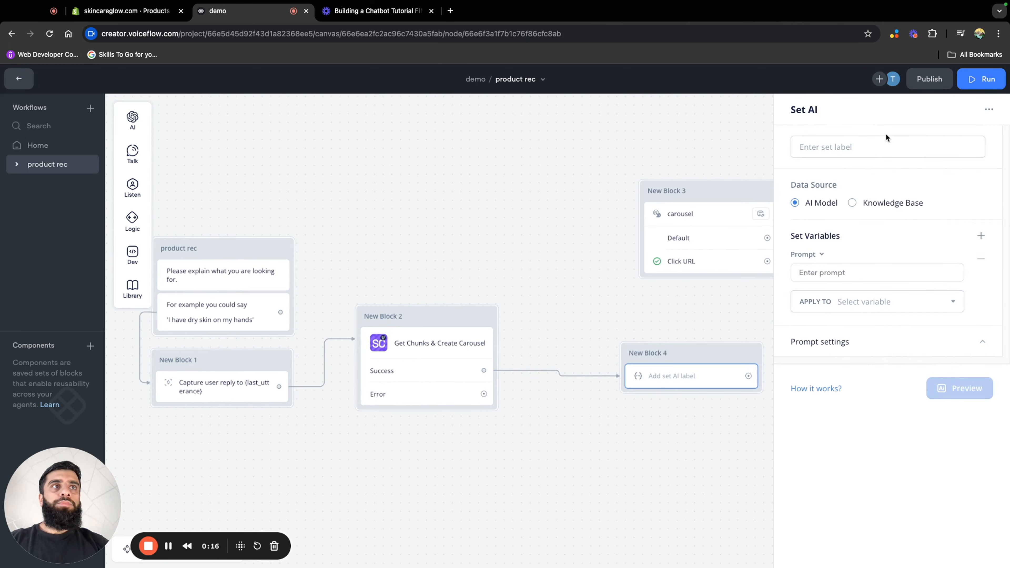
{"action": "left_click", "coordinate": [880, 145]}
{"action": "type", "text": "extract "}
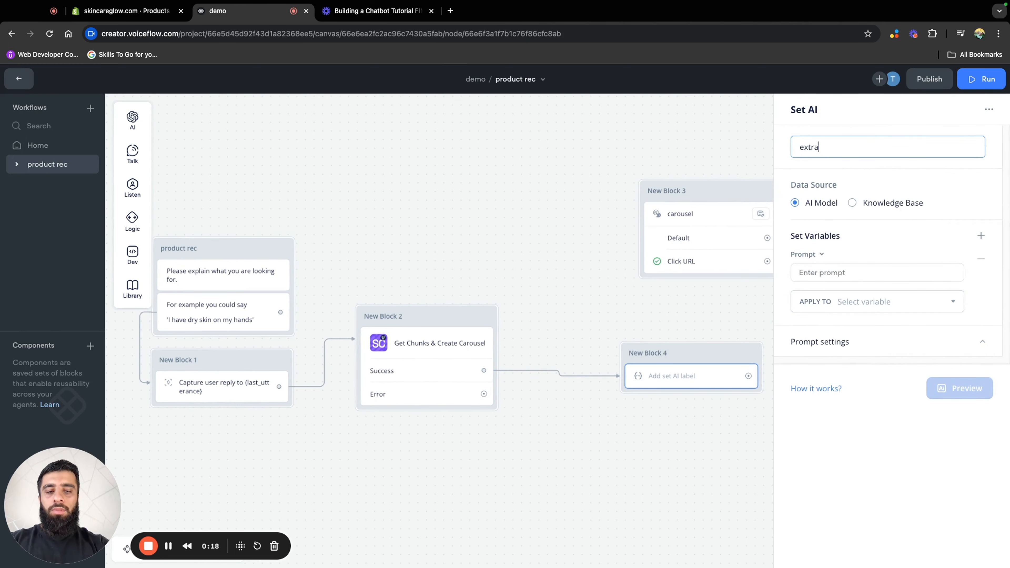
{"action": "type", "text": "product"}
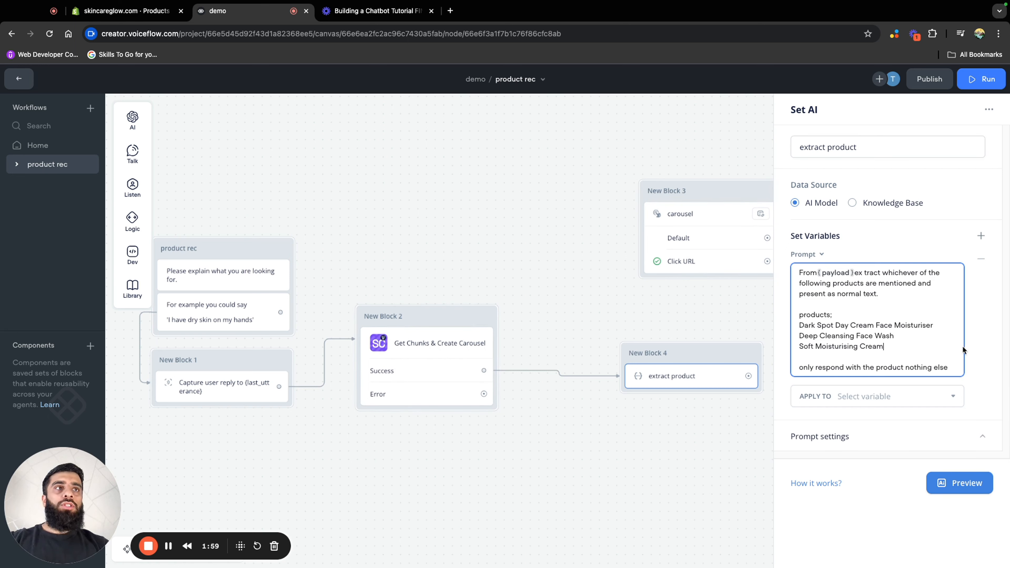
Fix the spacing around "extract" in the extract product prompt and apply its result to a new variable named recommended_product
{"action": "key", "text": "BackSpace"}
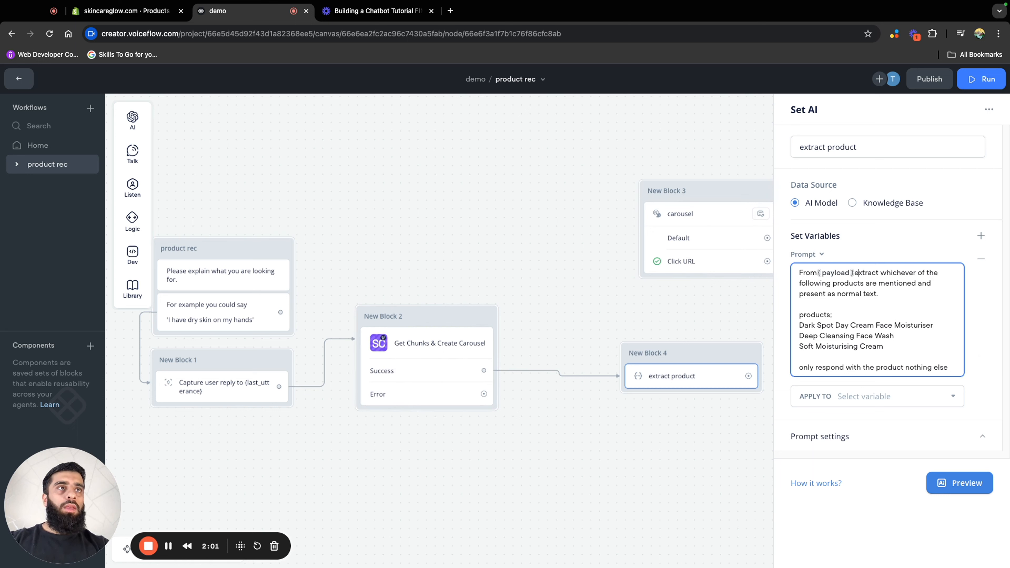
{"action": "key", "text": "Left"}
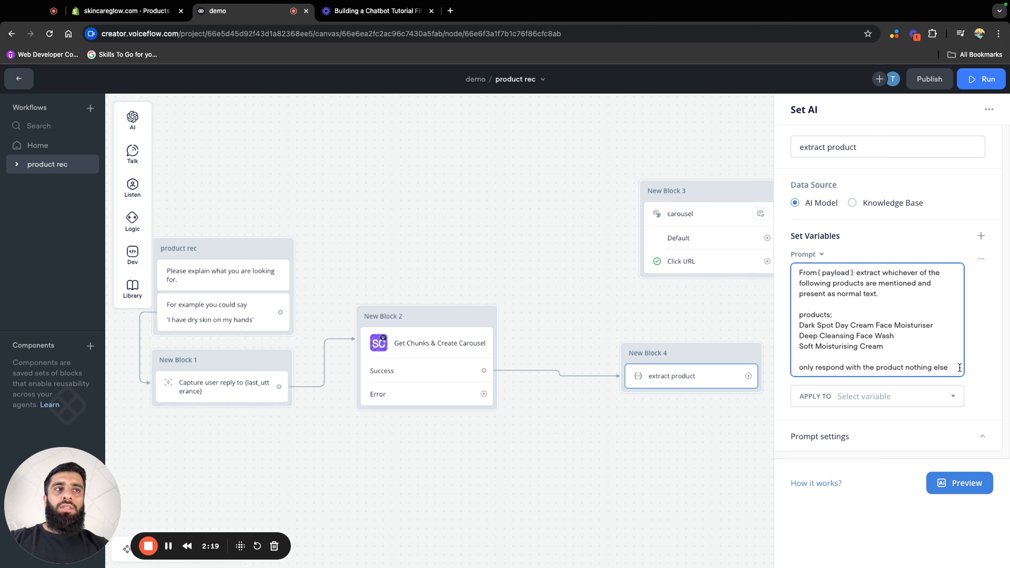
{"action": "left_click", "coordinate": [914, 400]}
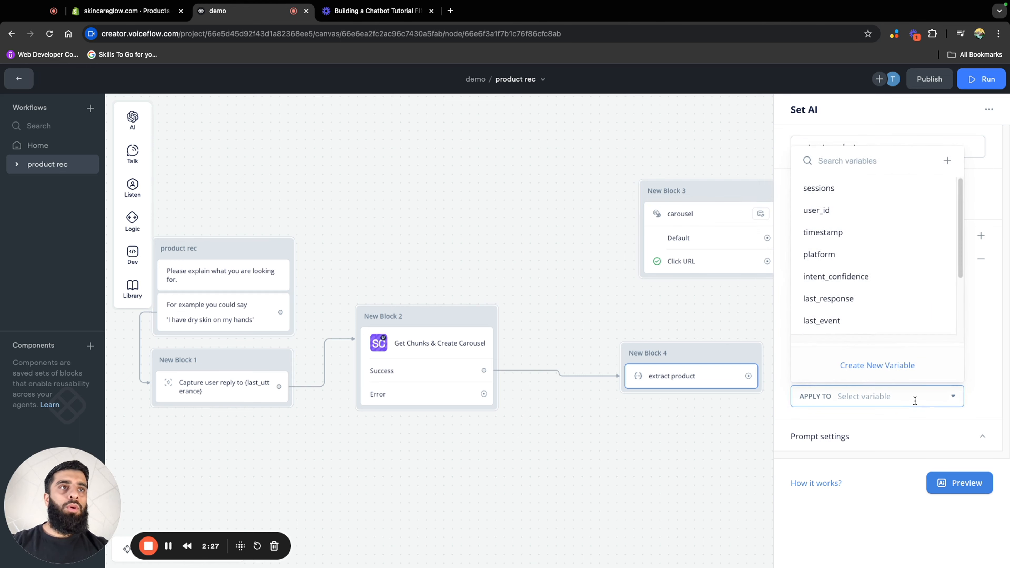
{"action": "left_click", "coordinate": [876, 370]}
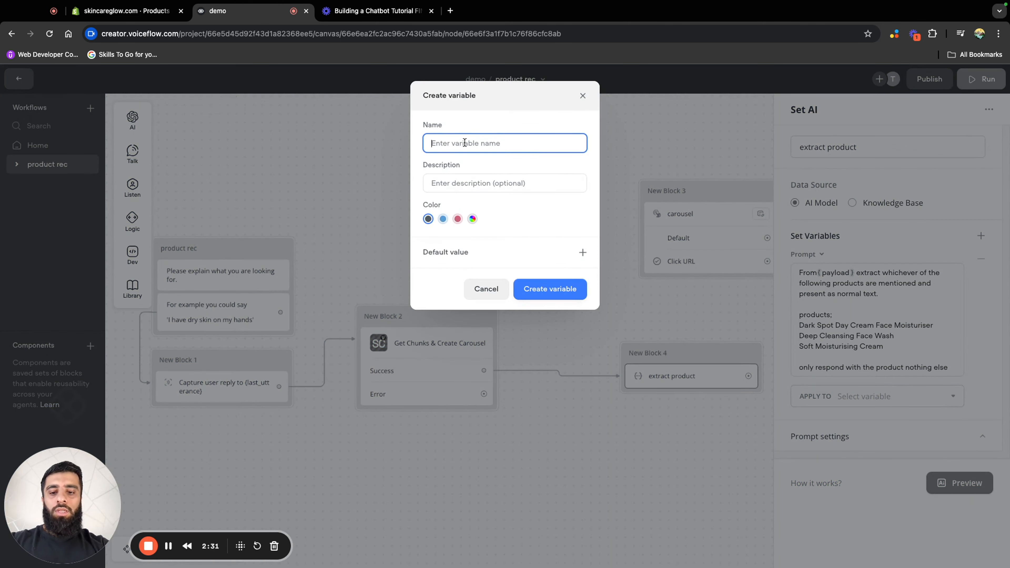
{"action": "type", "text": "reco"}
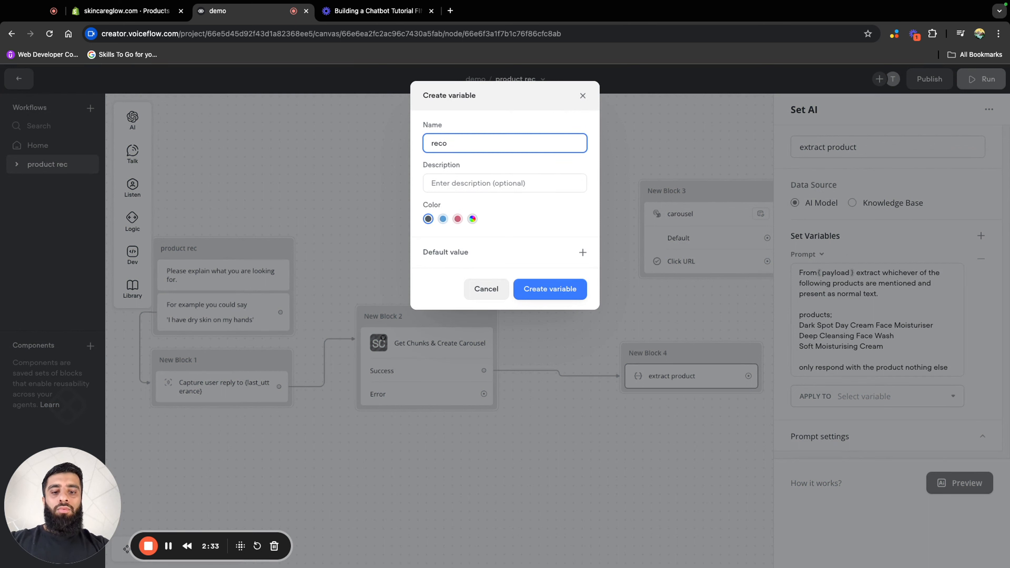
{"action": "type", "text": "mmended_p"}
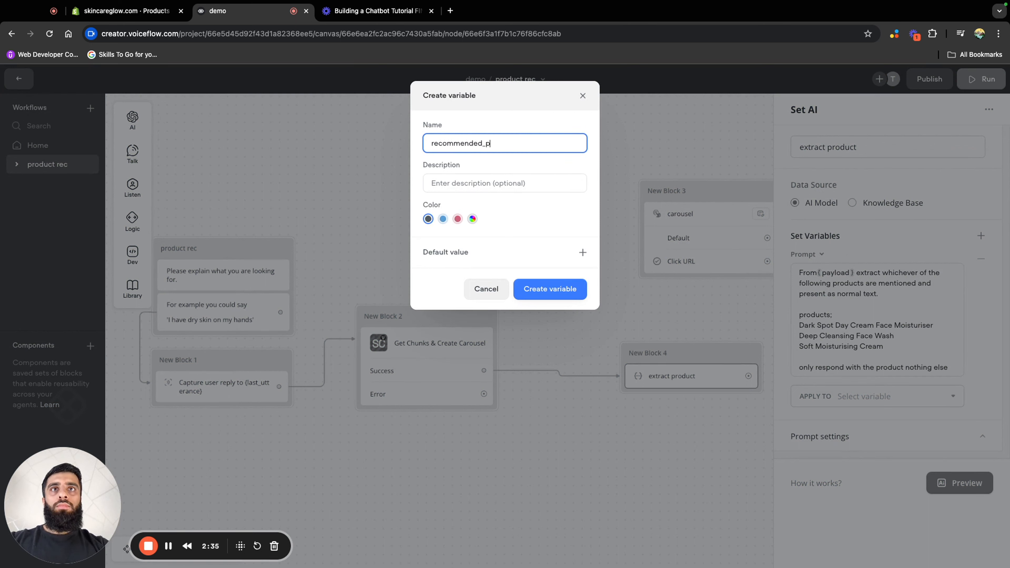
{"action": "type", "text": "roduct"}
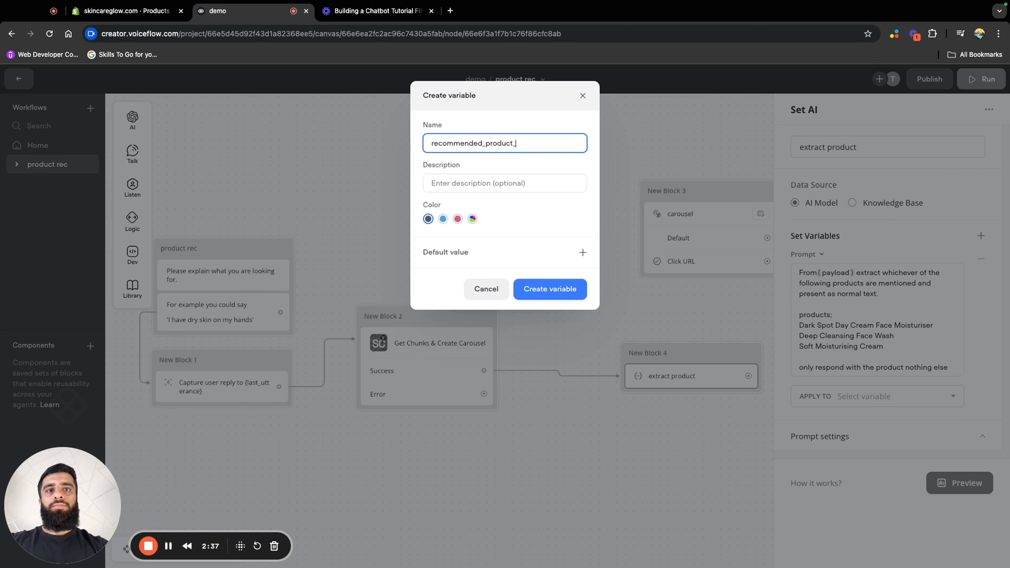
{"action": "left_click", "coordinate": [541, 285]}
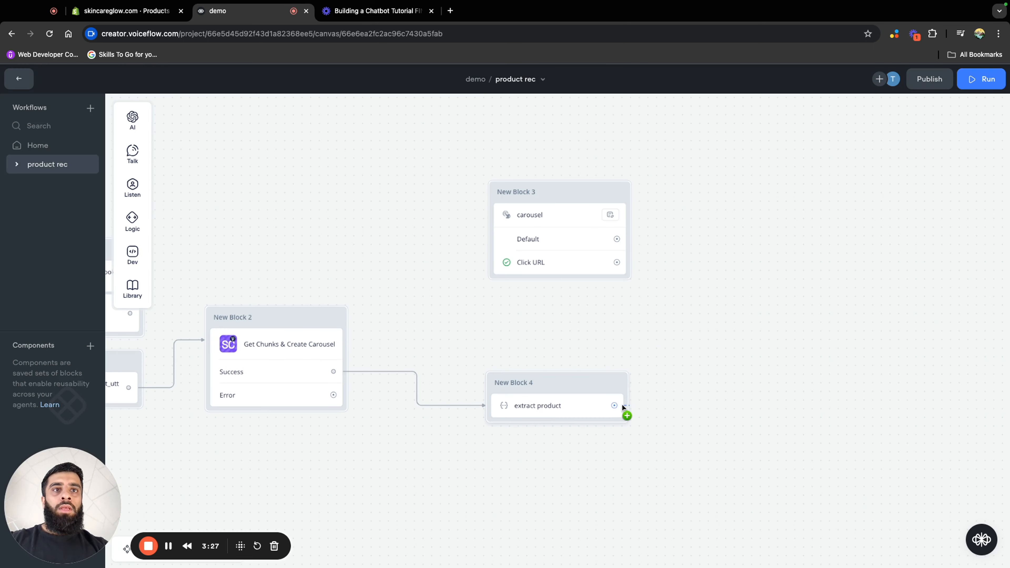
Connect the extract product step to a new Set AI step and place its block between New Block 3 and New Block 4
{"action": "left_click_drag", "start_coordinate": [621, 403], "coordinate": [640, 338]}
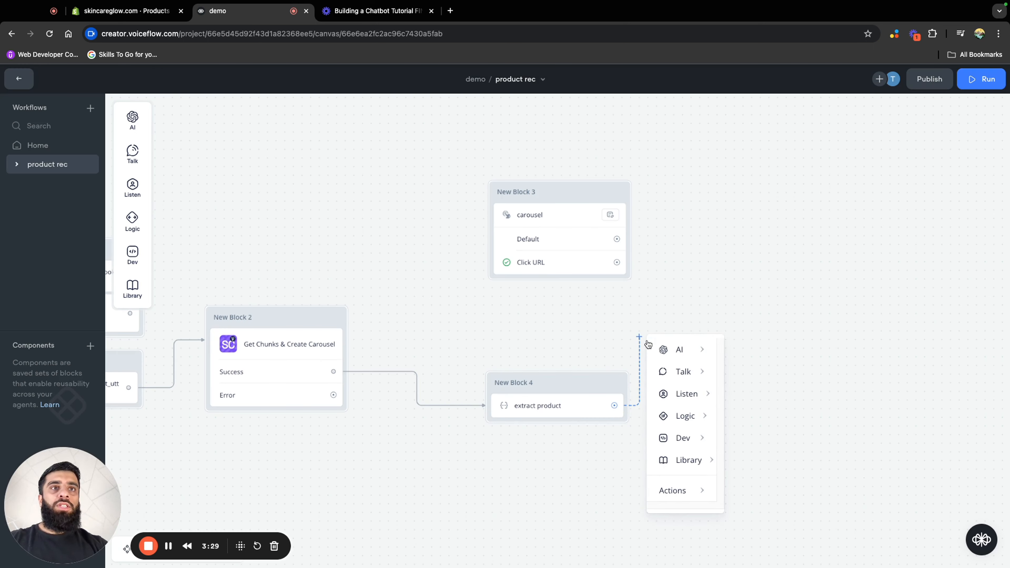
{"action": "mouse_move", "coordinate": [691, 359]}
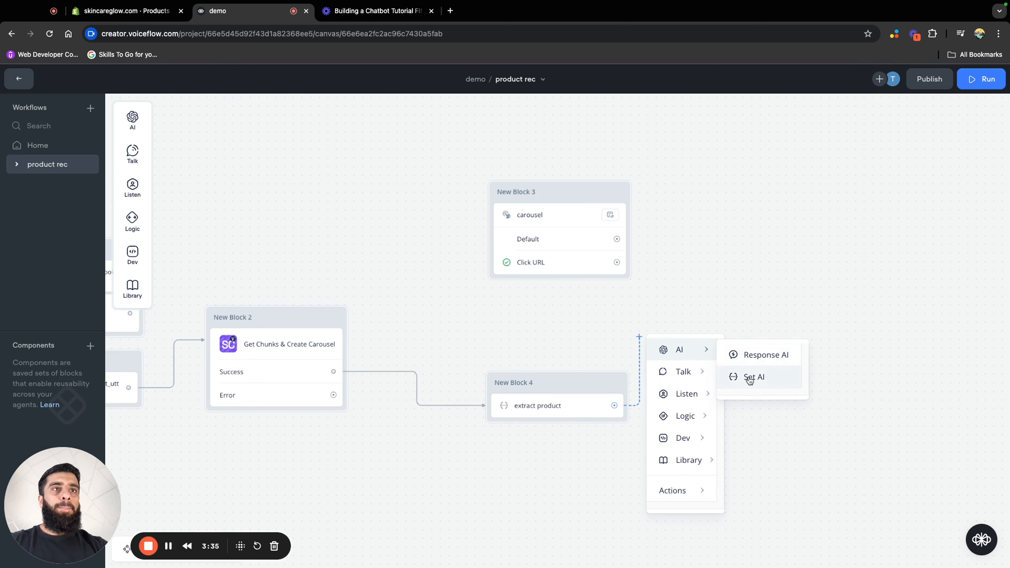
{"action": "left_click", "coordinate": [750, 378]}
{"action": "left_click_drag", "start_coordinate": [716, 324], "coordinate": [547, 318]}
{"action": "left_click", "coordinate": [532, 344]}
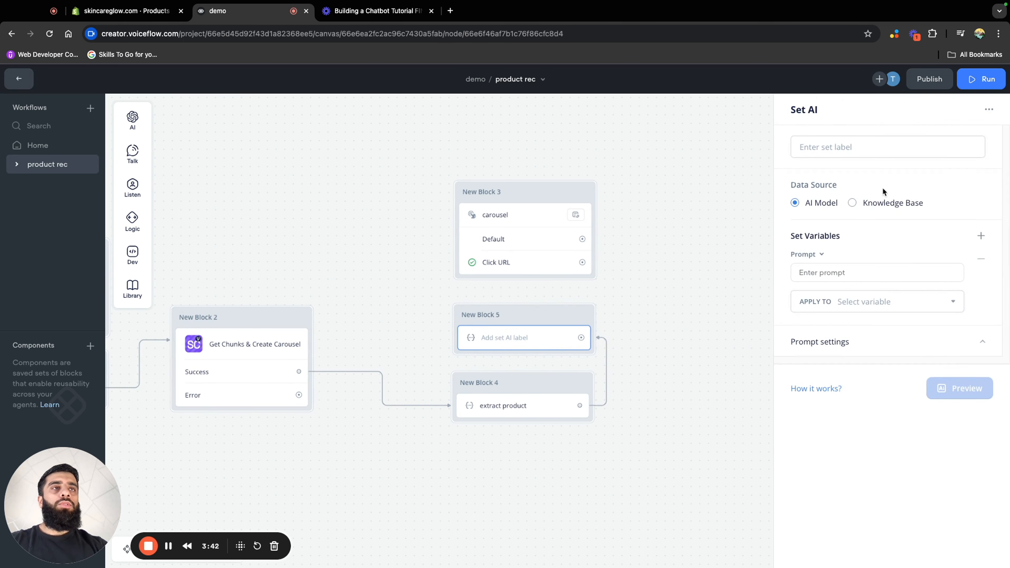
Label the Set AI step in New Block 5 "relate product to customer" and set its data source to Knowledge Base
{"action": "left_click", "coordinate": [862, 148]}
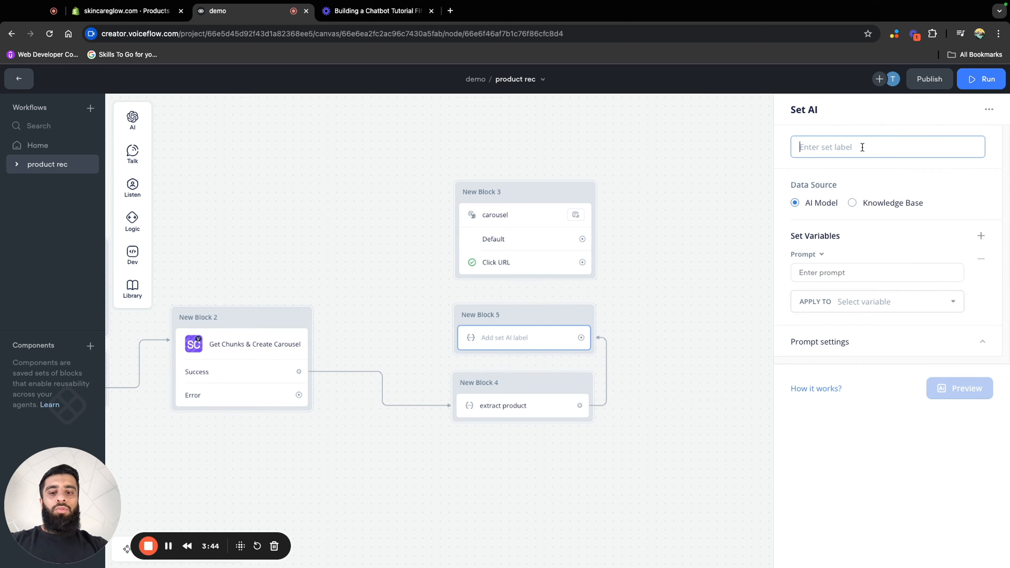
{"action": "type", "text": "relate"}
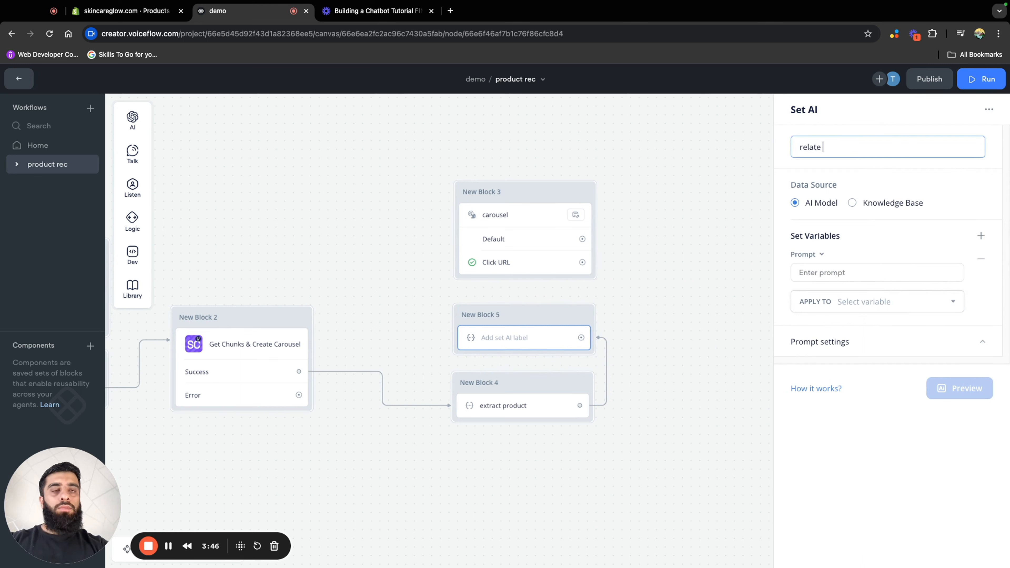
{"action": "type", "text": " product "}
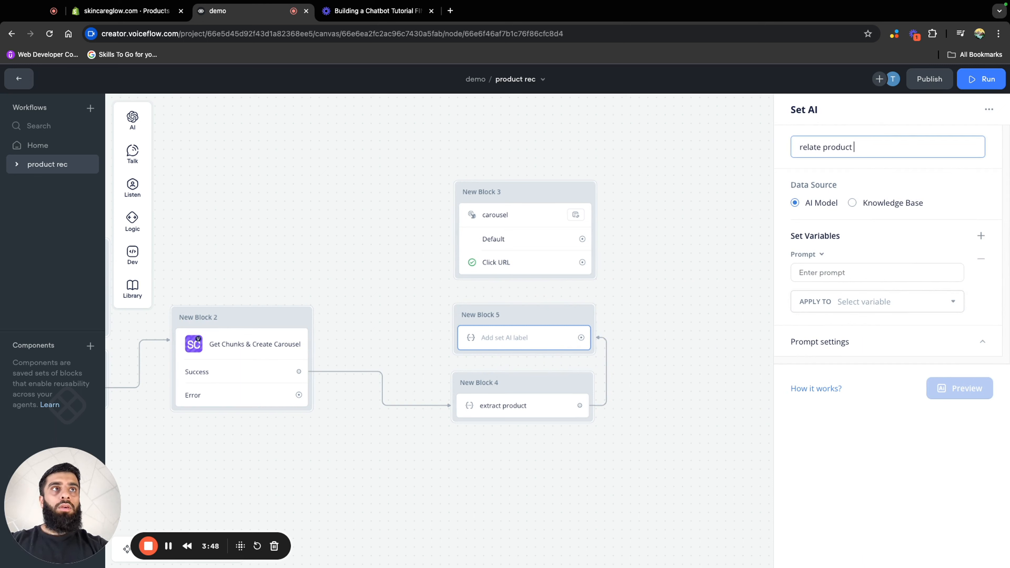
{"action": "type", "text": "to customer"}
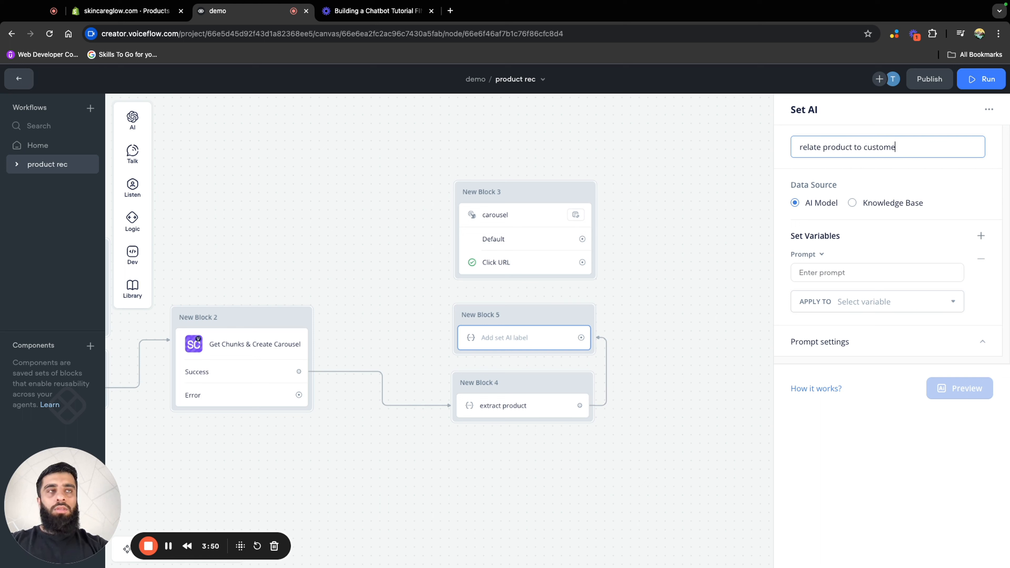
{"action": "left_click", "coordinate": [872, 204]}
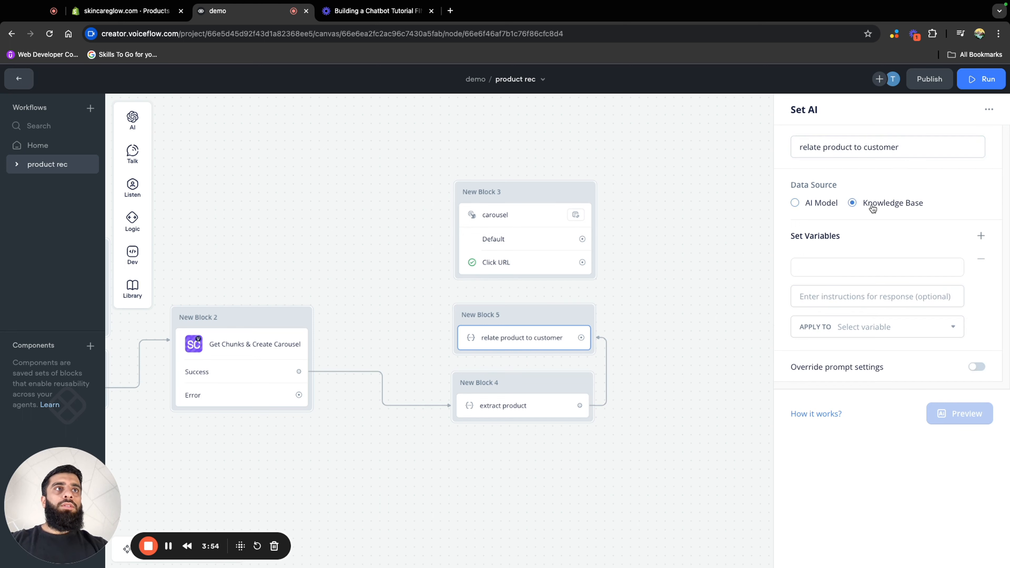
Set the query question of the relate product to customer step to the variables {last_utterance} {recommended_product}
{"action": "left_click", "coordinate": [881, 265]}
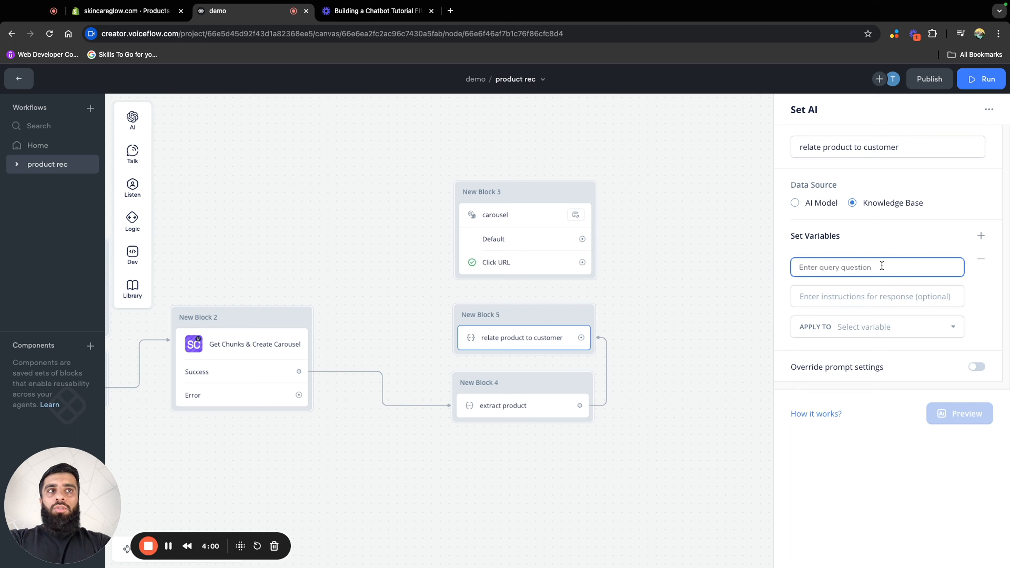
{"action": "type", "text": "{"}
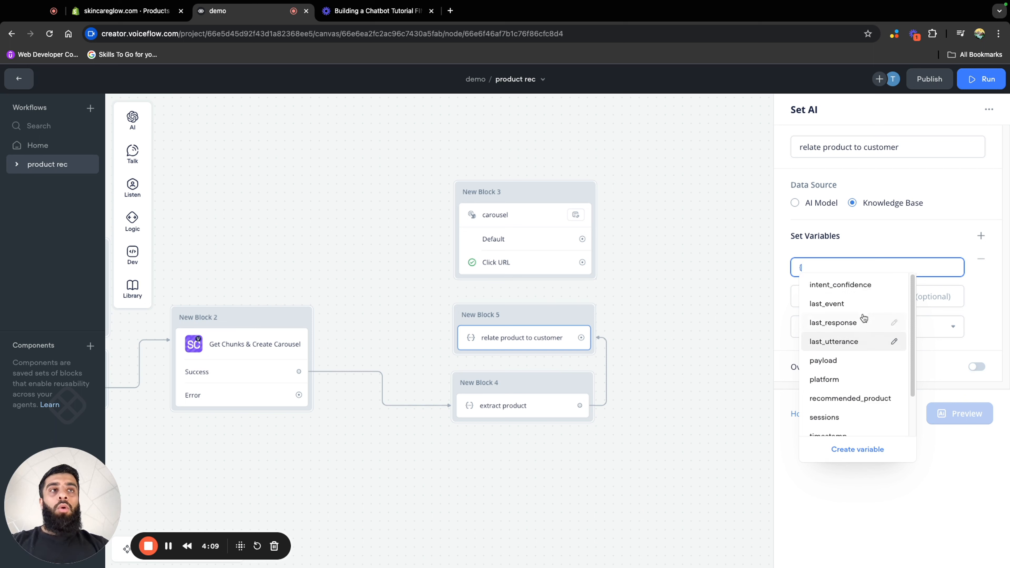
{"action": "left_click", "coordinate": [866, 346]}
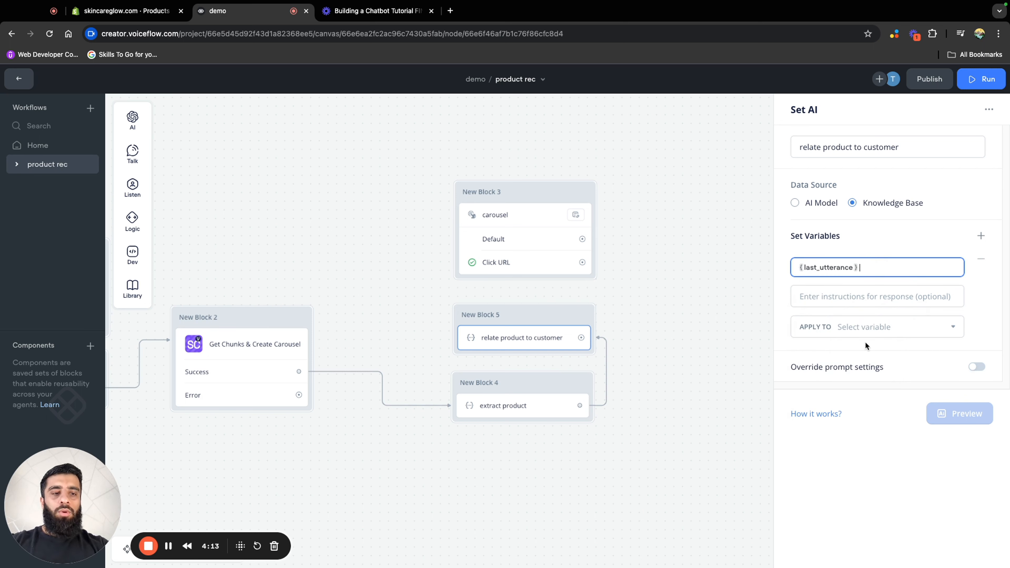
{"action": "type", "text": "{"}
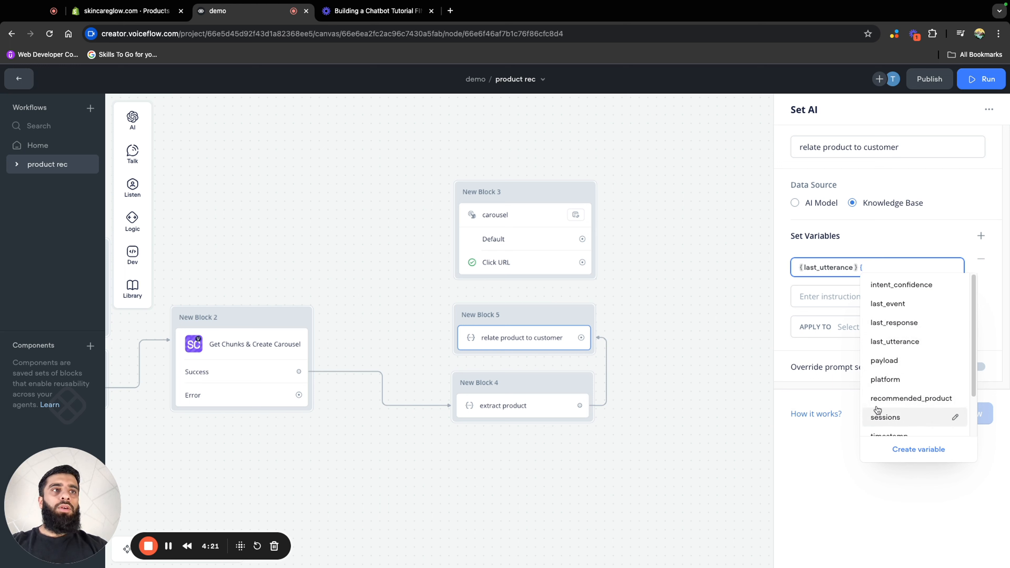
{"action": "left_click", "coordinate": [886, 399]}
{"action": "left_click", "coordinate": [849, 298]}
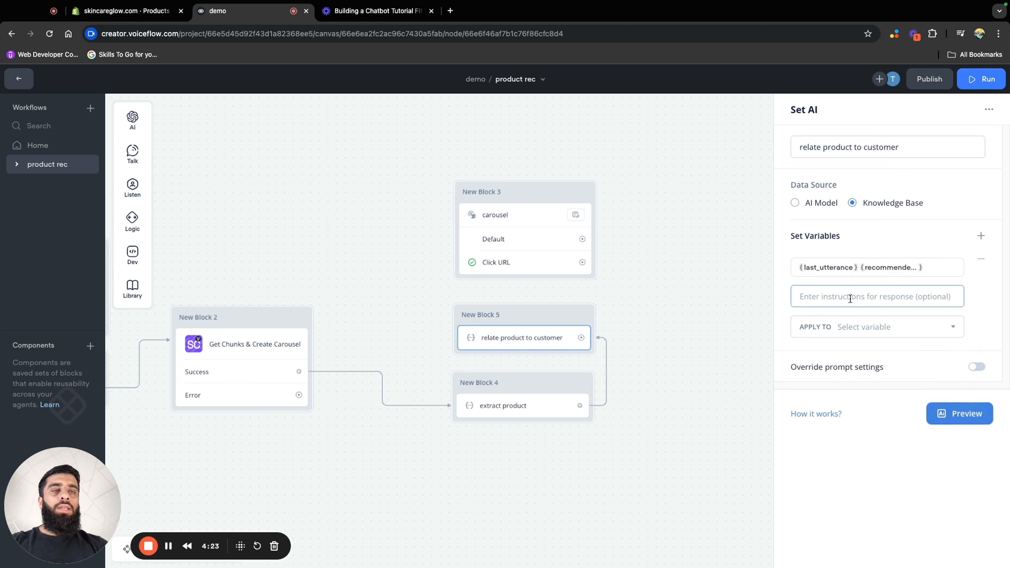
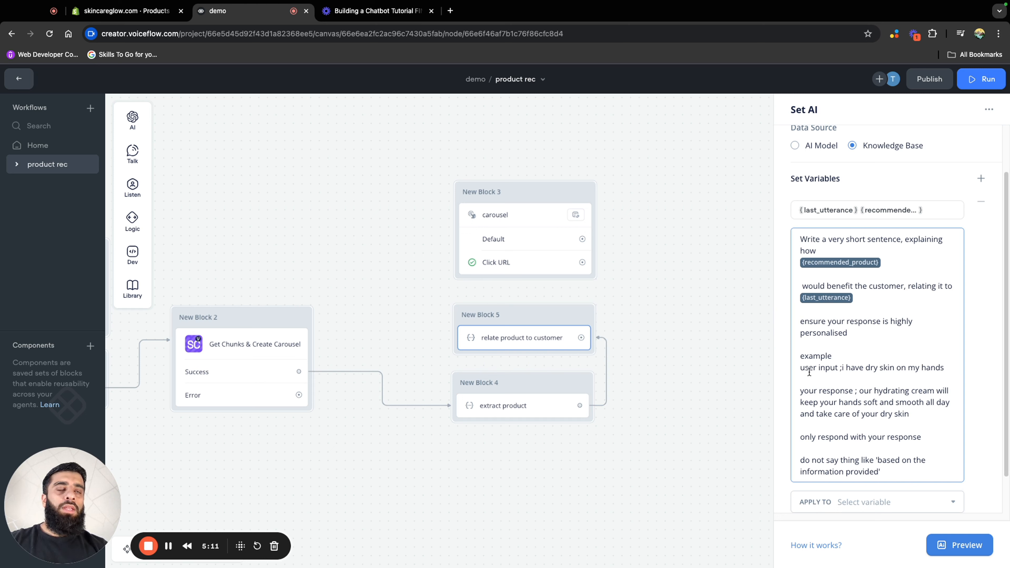
Apply the relate product to customer result to a new variable named relate_product_to_customer
{"action": "scroll", "coordinate": [888, 370], "scroll_direction": "down", "scroll_amount": 2}
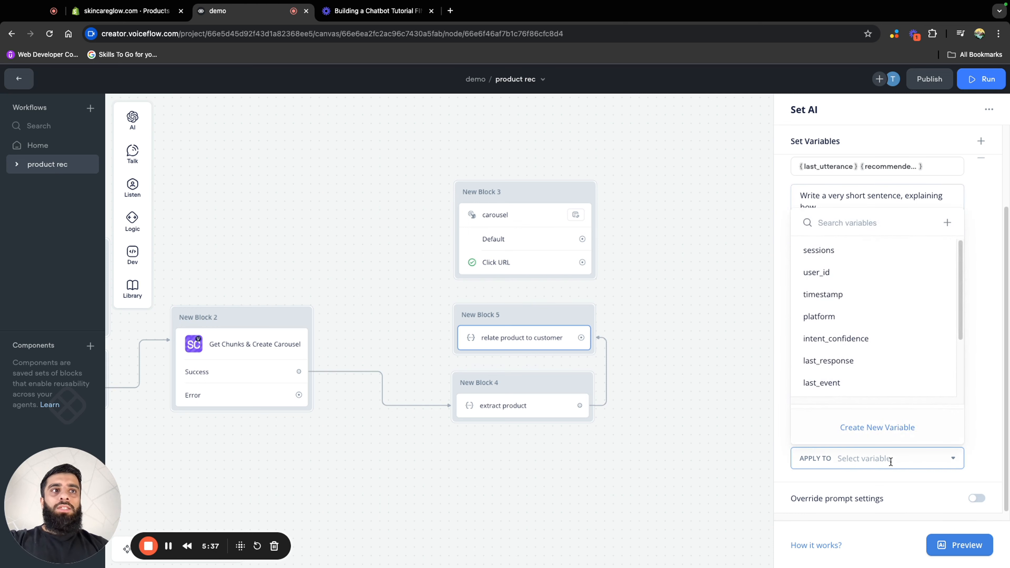
{"action": "left_click", "coordinate": [877, 429]}
{"action": "type", "text": "relate_product_to_customer"}
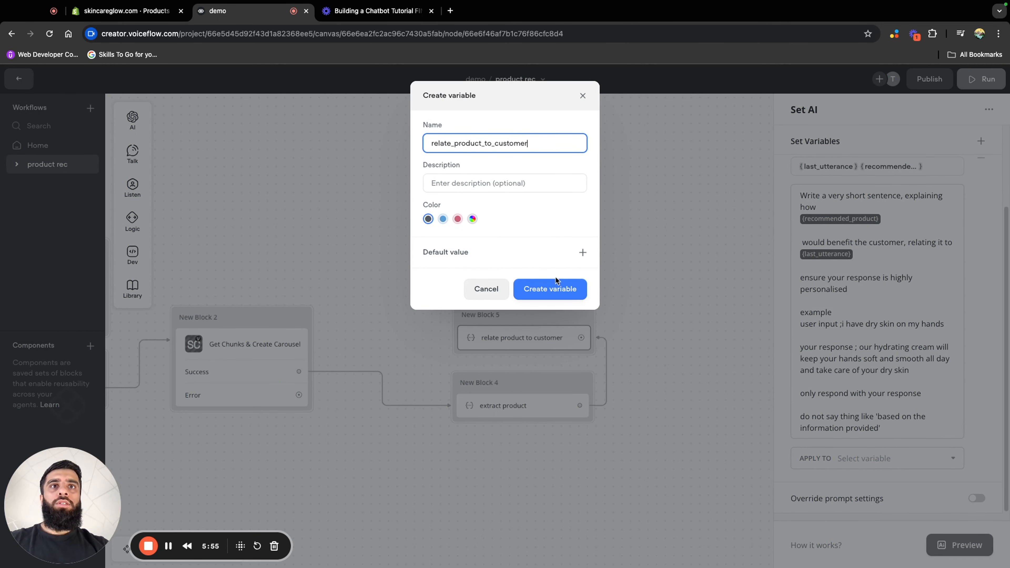
{"action": "left_click", "coordinate": [556, 291]}
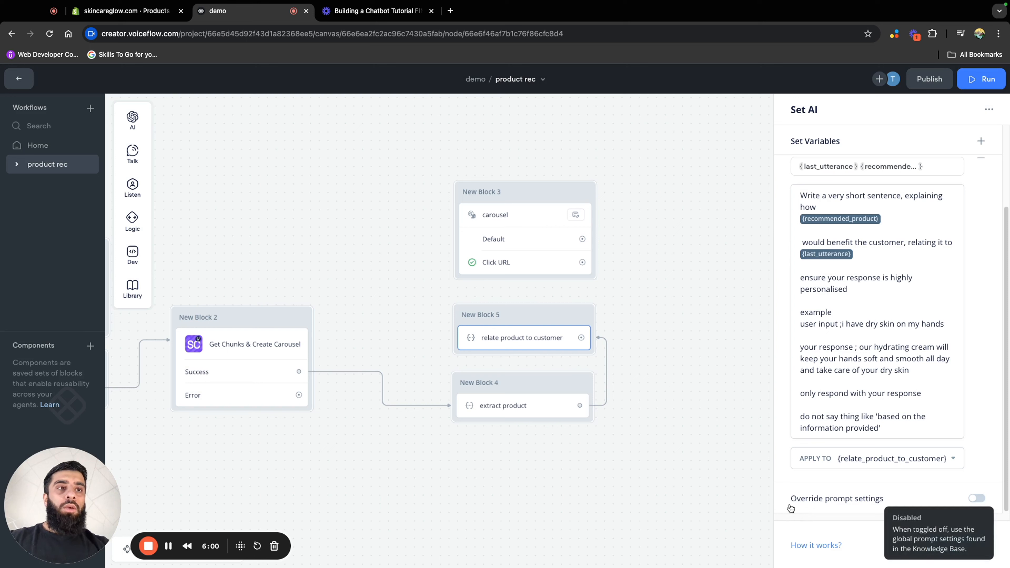
Override the prompt settings of the relate product to customer step with GPT-4 Turbo, temperature 0.60 and 85 max tokens
{"action": "left_click", "coordinate": [975, 499]}
{"action": "scroll", "coordinate": [931, 461], "scroll_direction": "down", "scroll_amount": 4}
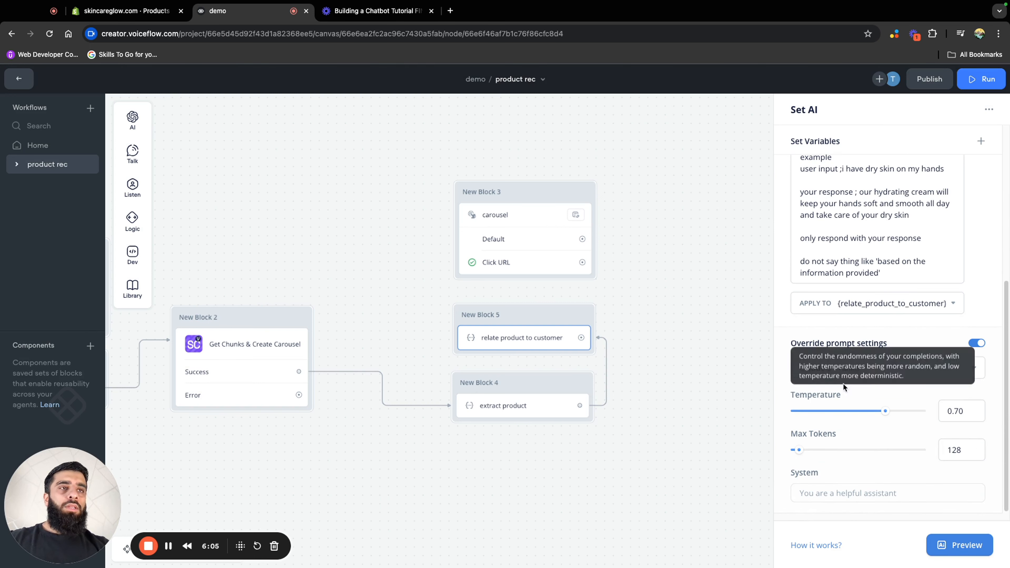
{"action": "left_click", "coordinate": [899, 376]}
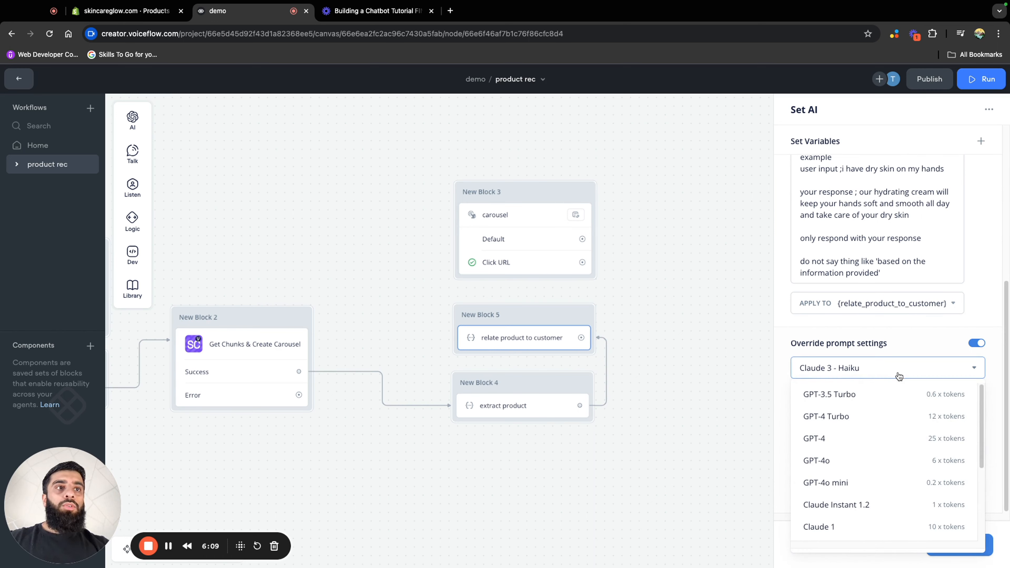
{"action": "left_click", "coordinate": [841, 421]}
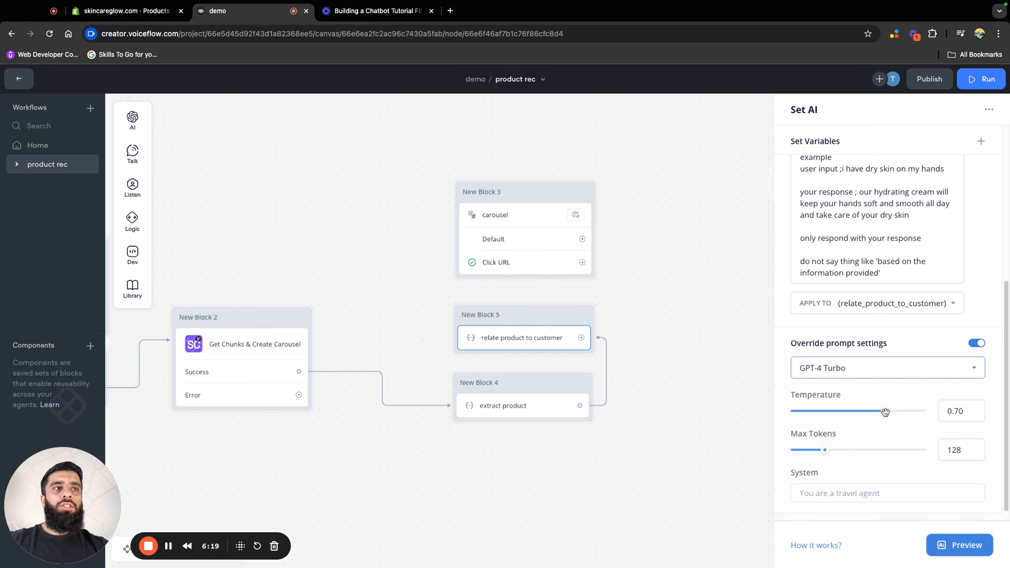
{"action": "left_click_drag", "start_coordinate": [884, 412], "coordinate": [872, 413]}
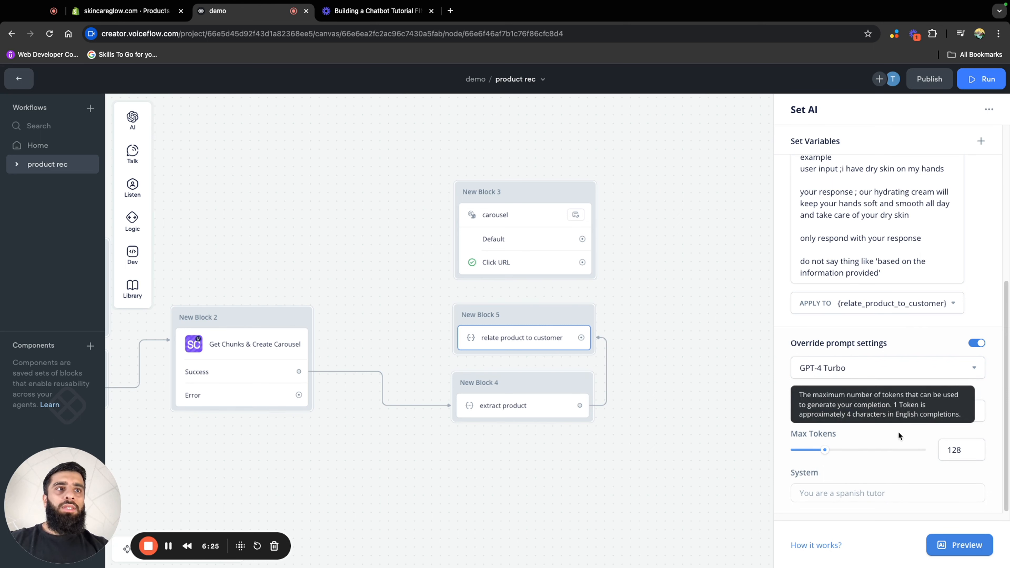
{"action": "left_click_drag", "start_coordinate": [822, 452], "coordinate": [814, 451]}
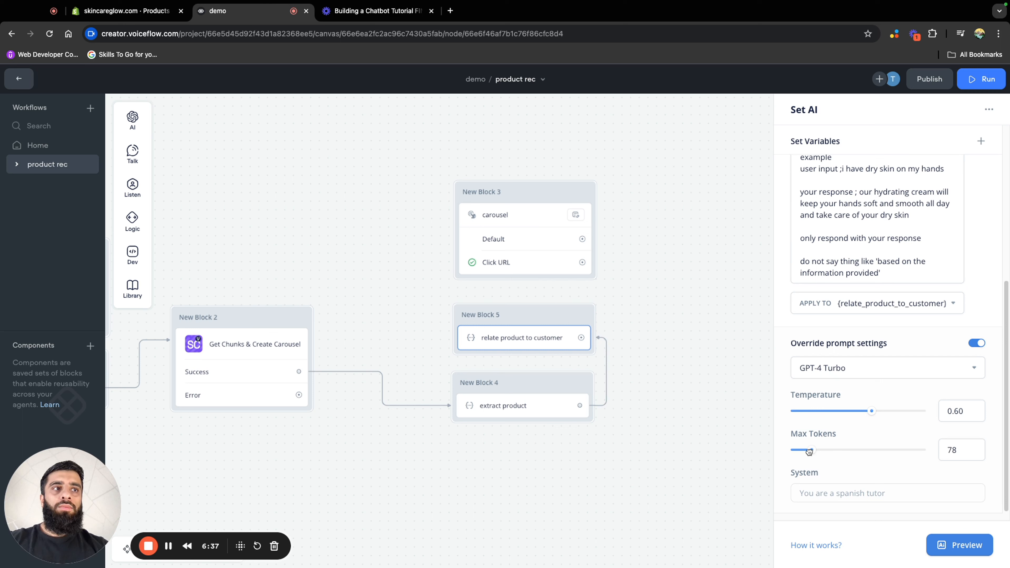
{"action": "left_click_drag", "start_coordinate": [809, 452], "coordinate": [811, 451]}
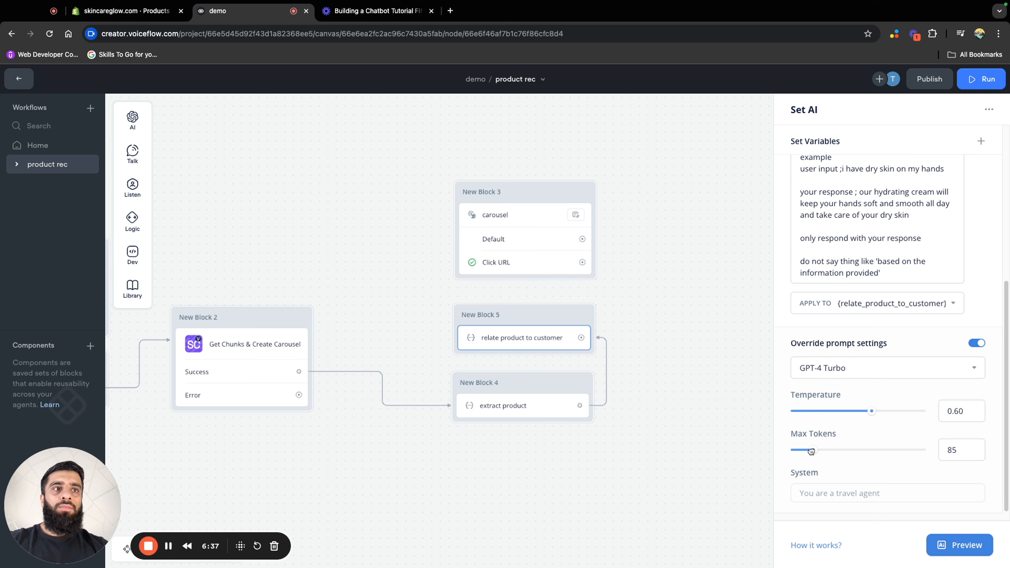
Enter the system prompt "You are a sales assistant for a skincare store and must persuasivley explain to the customer why the recommended product"
{"action": "left_click", "coordinate": [867, 492]}
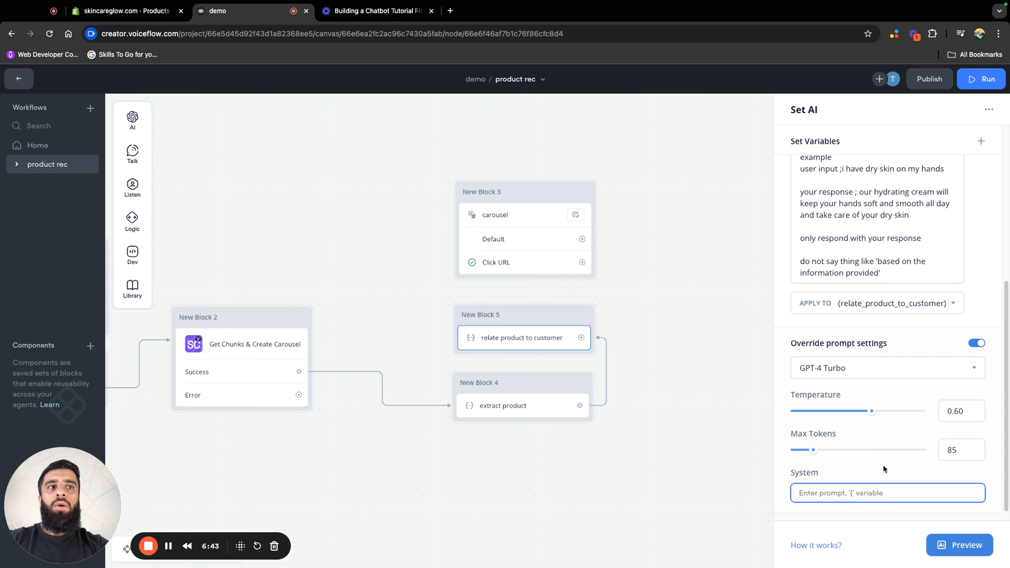
{"action": "type", "text": "You are a sales assistant for a skincare store and must persuasivley explain to the customer why the recommended product is suitable for them."}
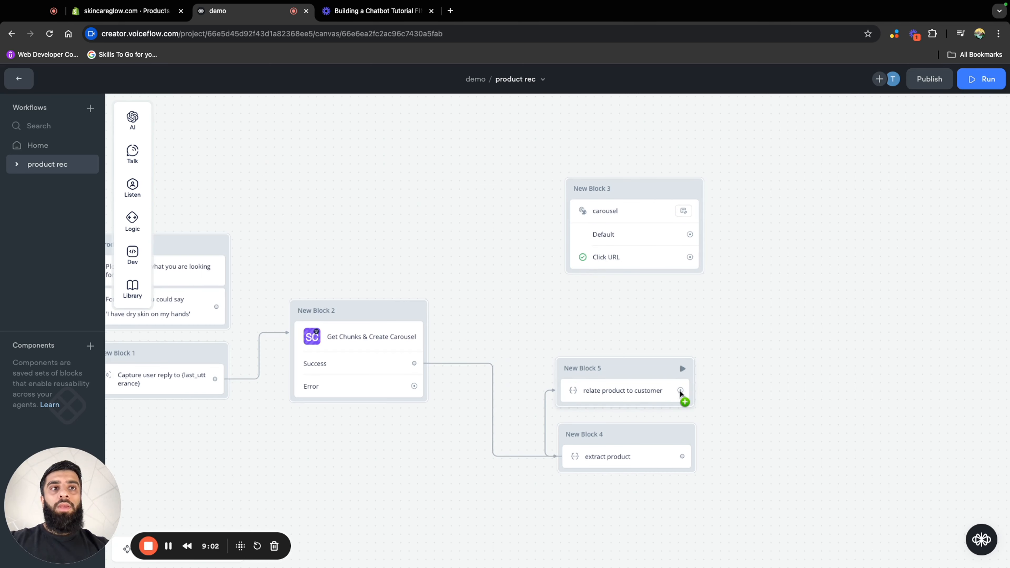
Connect the relate product to customer step to a new Message step and place its block between New Block 3 and New Block 5
{"action": "left_click_drag", "start_coordinate": [710, 385], "coordinate": [701, 337]}
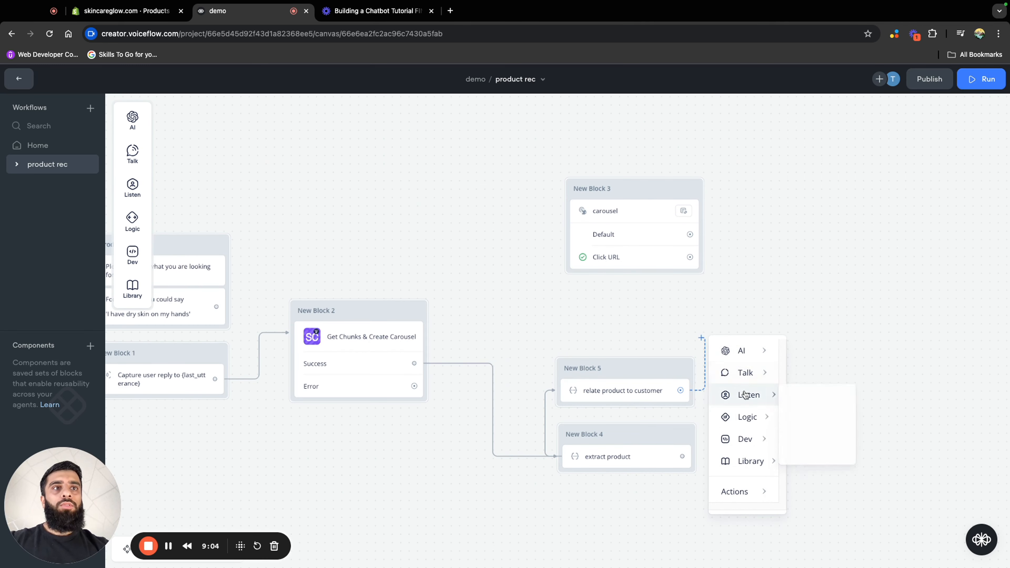
{"action": "mouse_move", "coordinate": [759, 502]}
{"action": "mouse_move", "coordinate": [747, 374]}
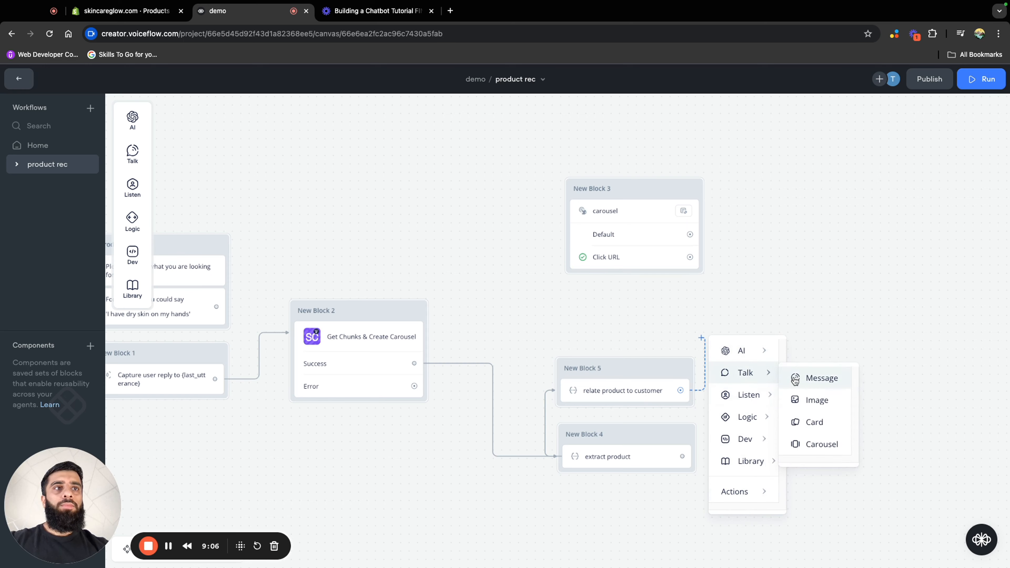
{"action": "left_click", "coordinate": [818, 377]}
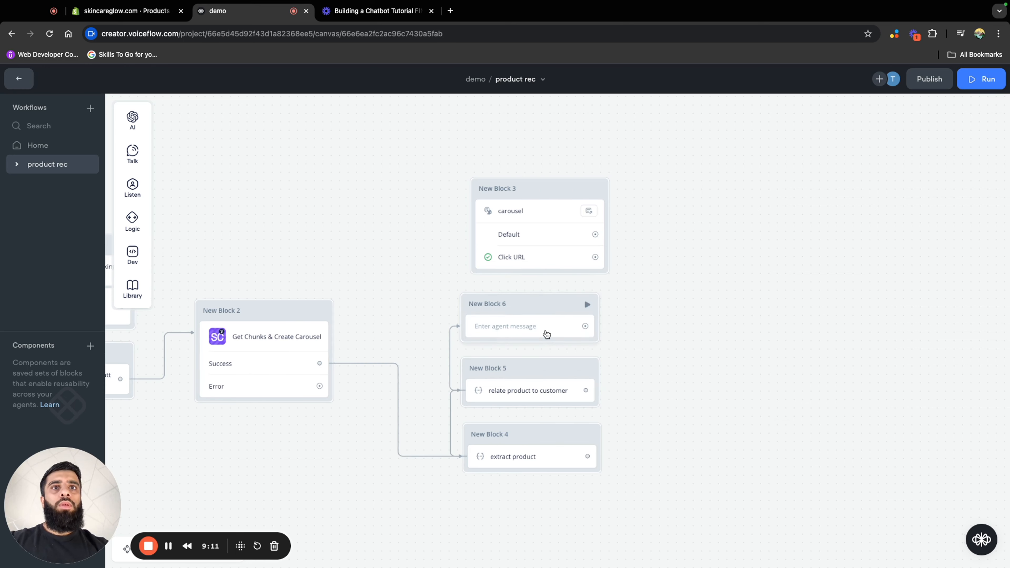
{"action": "left_click", "coordinate": [546, 334]}
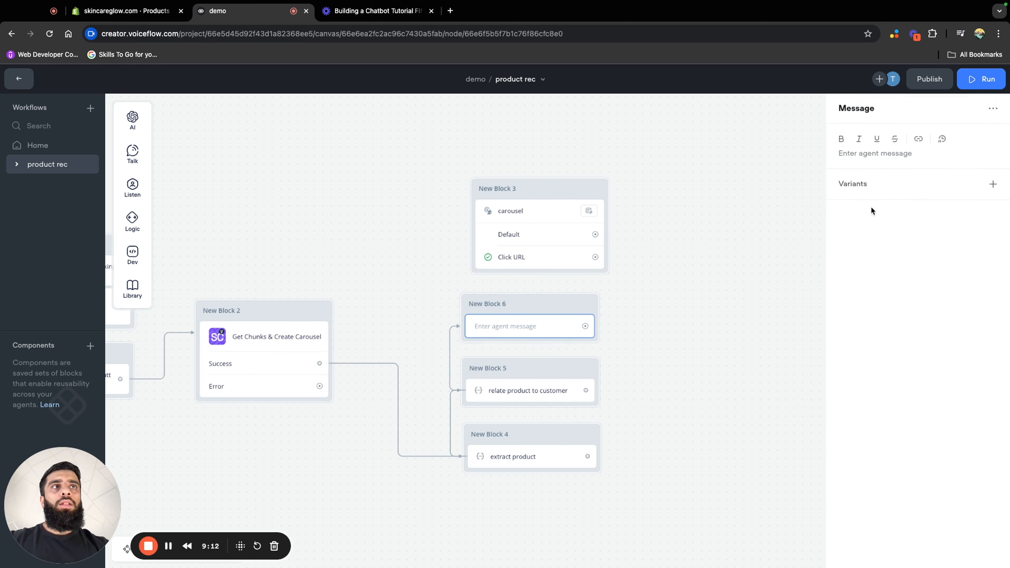
Set the message in New Block 6 to the variable {relate_product_to_customer}
{"action": "left_click", "coordinate": [529, 396]}
{"action": "scroll", "coordinate": [868, 430], "scroll_direction": "down", "scroll_amount": 5}
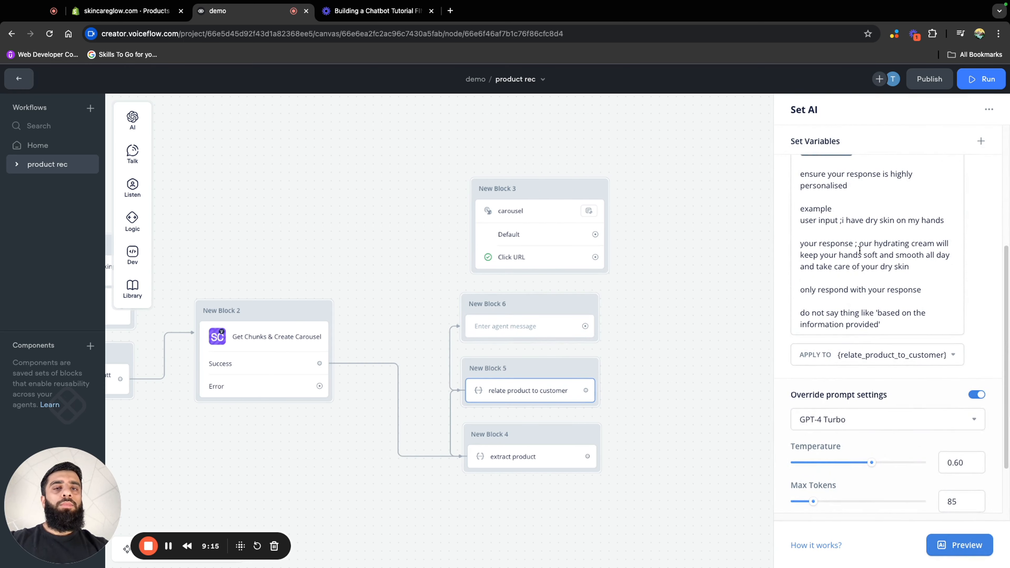
{"action": "left_click", "coordinate": [529, 327]}
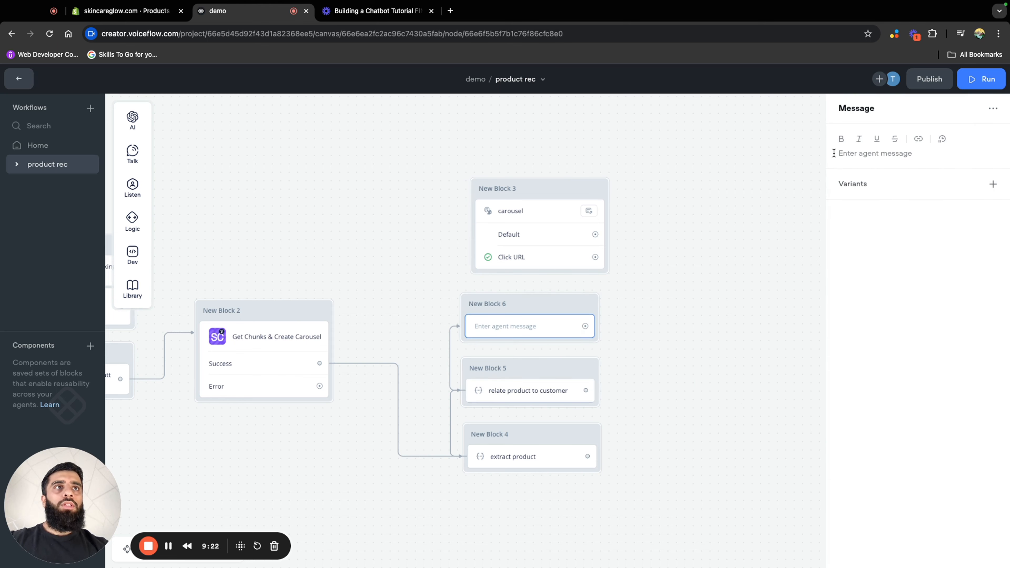
{"action": "left_click", "coordinate": [881, 155]}
{"action": "type", "text": "{"}
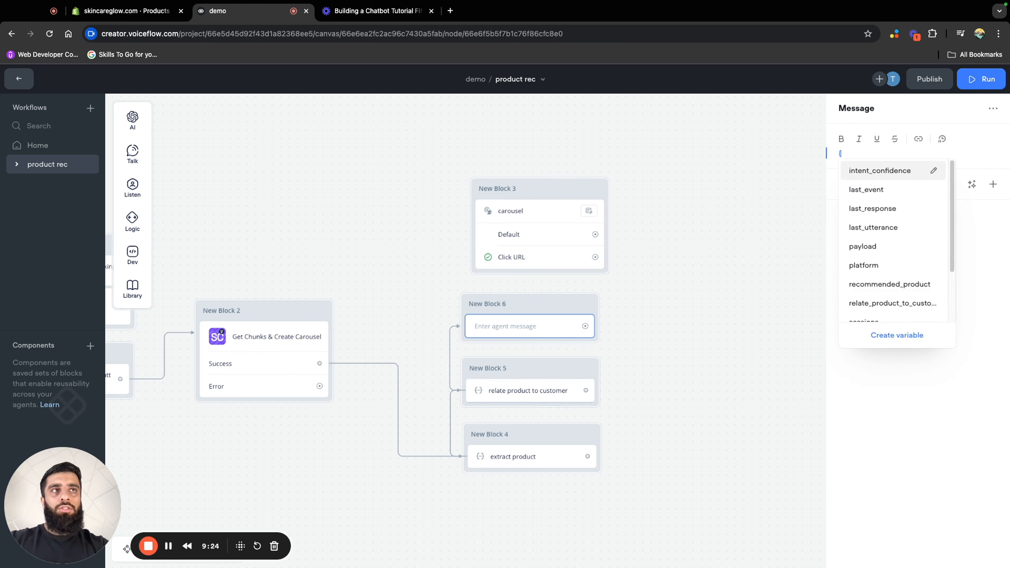
{"action": "type", "text": "re"}
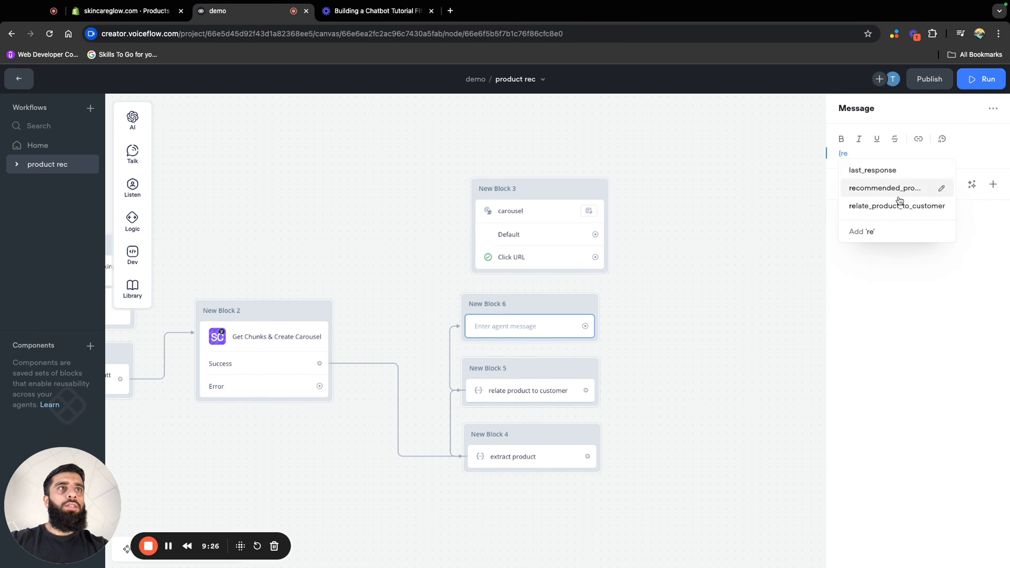
{"action": "left_click", "coordinate": [902, 207]}
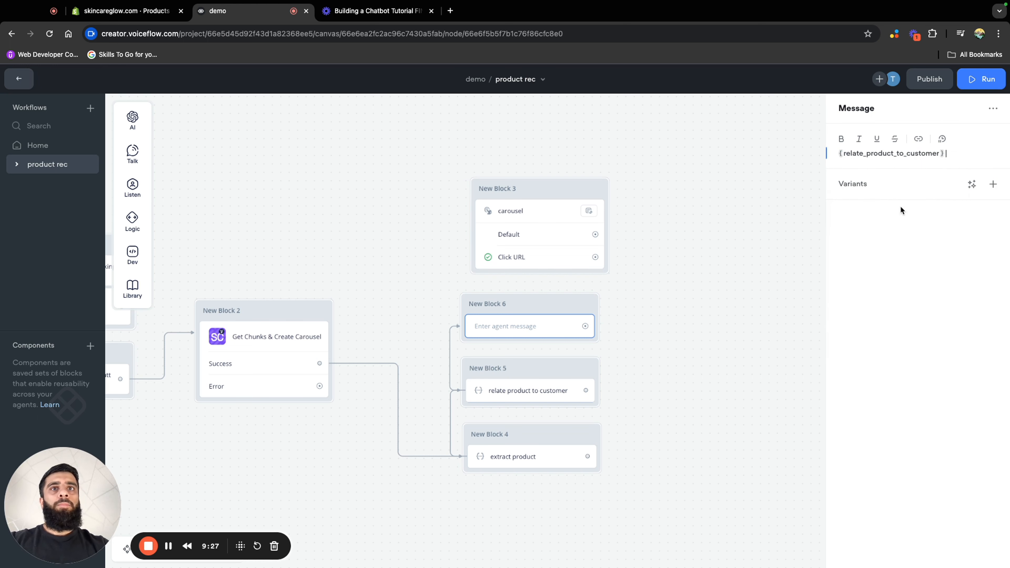
{"action": "left_click", "coordinate": [821, 214]}
Connect the New Block 6 message to the carousel block, New Block 3, and review the carousel's Stop on action setting
{"action": "left_click_drag", "start_coordinate": [583, 326], "coordinate": [609, 208]}
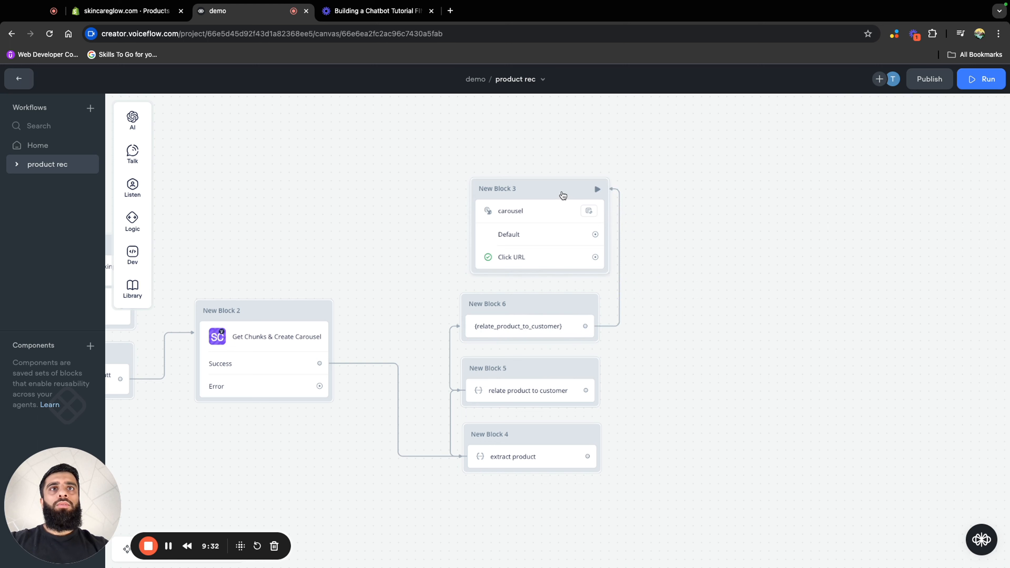
{"action": "left_click", "coordinate": [560, 194]}
{"action": "mouse_move", "coordinate": [808, 323]}
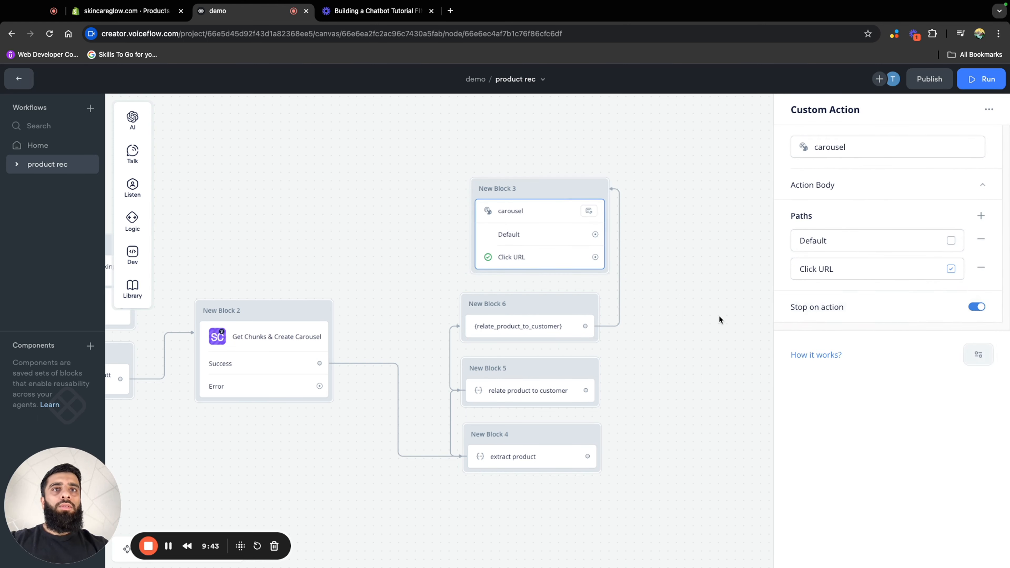
{"action": "left_click", "coordinate": [719, 317]}
Test the flow from the product rec block with the message "i have dry skin on my hands" and review the path it follows
{"action": "left_click_drag", "start_coordinate": [666, 334], "coordinate": [825, 290]}
{"action": "left_click_drag", "start_coordinate": [497, 186], "coordinate": [615, 189]}
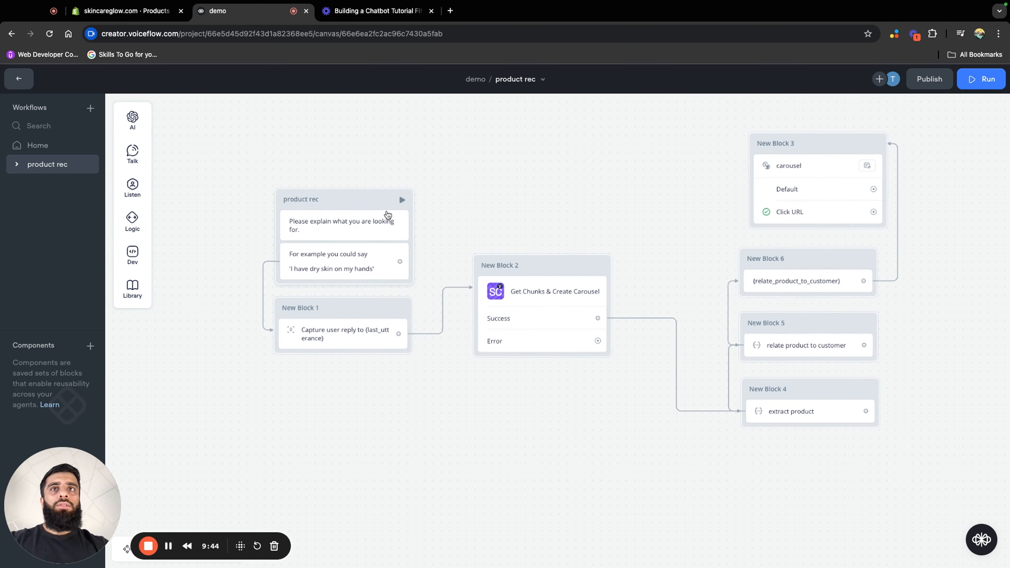
{"action": "left_click", "coordinate": [402, 199]}
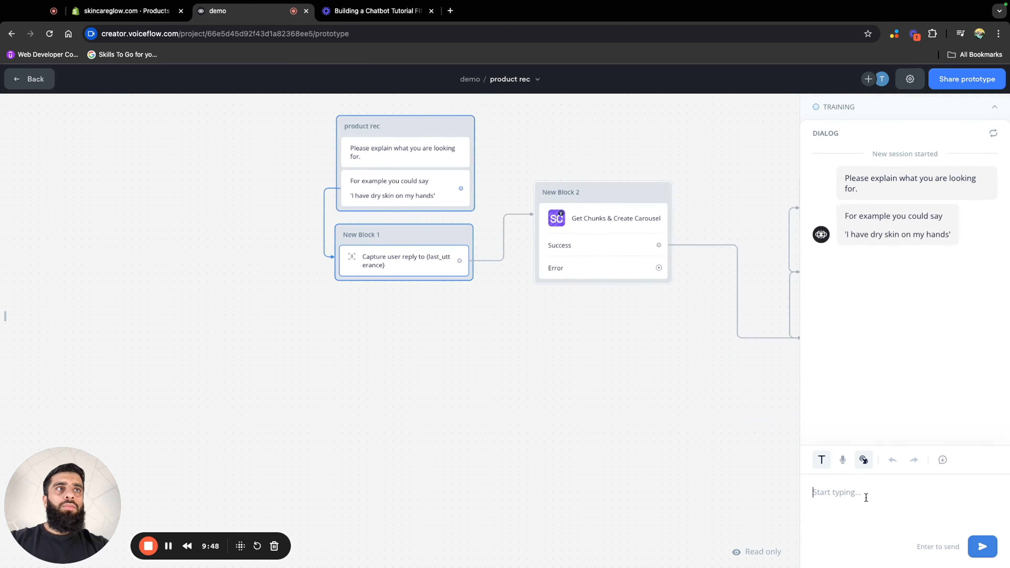
{"action": "type", "text": "i have"}
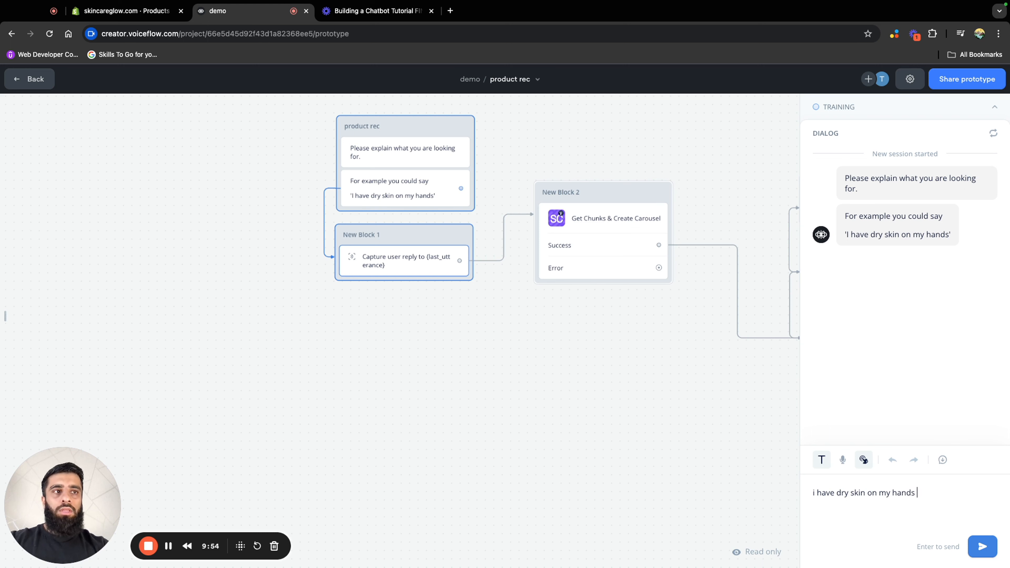
{"action": "type", "text": " dry skin on my hands"}
{"action": "key", "text": "Return"}
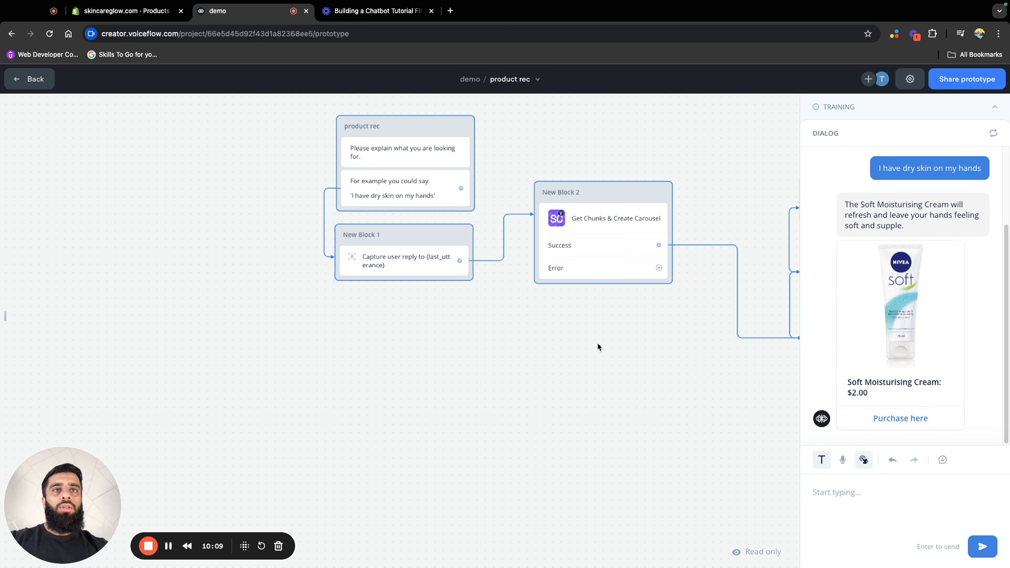
{"action": "scroll", "coordinate": [659, 331], "scroll_direction": "right", "scroll_amount": 6}
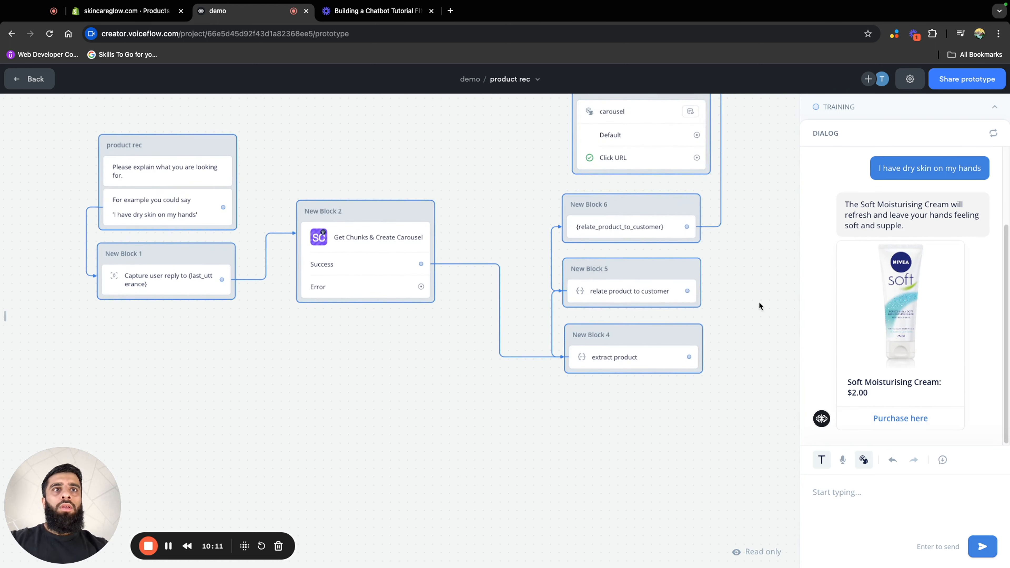
{"action": "scroll", "coordinate": [752, 305], "scroll_direction": "up", "scroll_amount": 2}
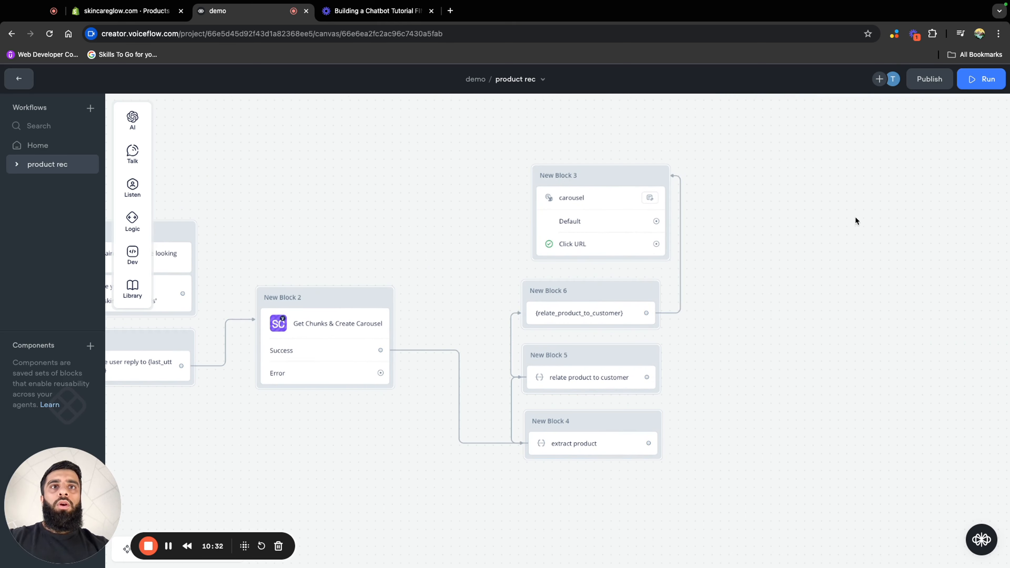
{"action": "left_click_drag", "start_coordinate": [856, 219], "coordinate": [739, 228]}
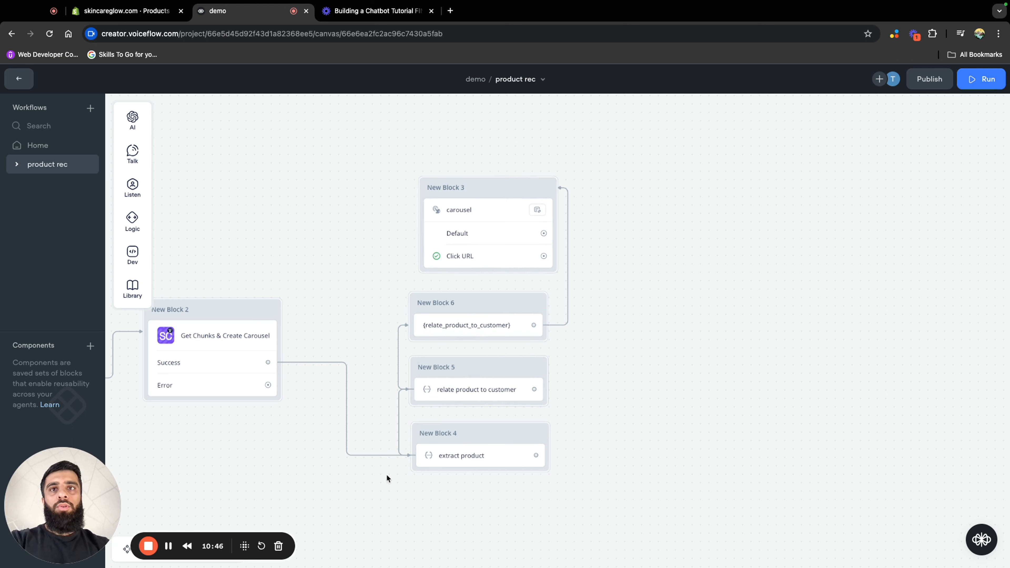
Delete the connections from New Block 5 to New Block 6 and from New Block 6 to New Block 3
{"action": "left_click", "coordinate": [397, 365]}
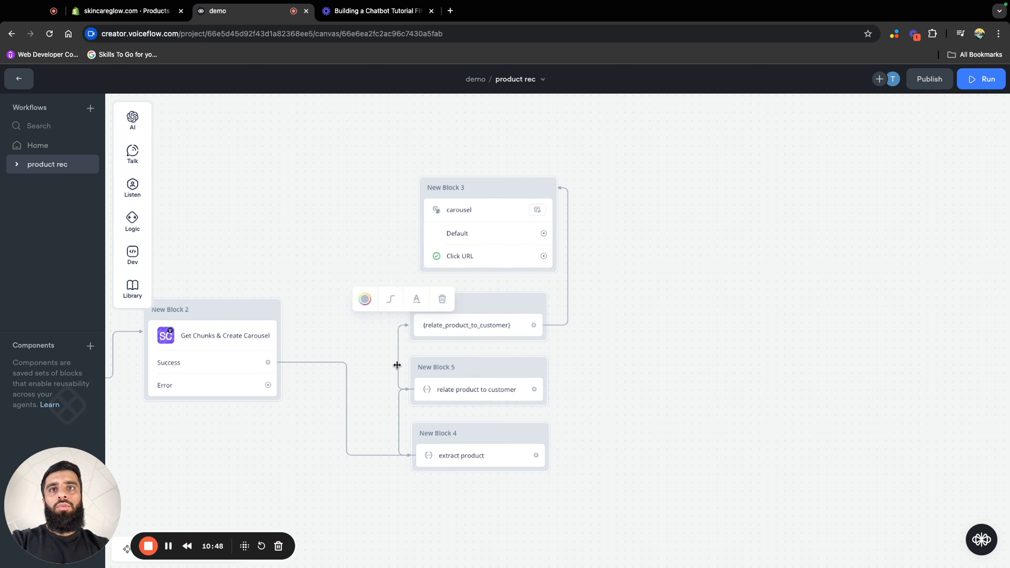
{"action": "left_click", "coordinate": [442, 299]}
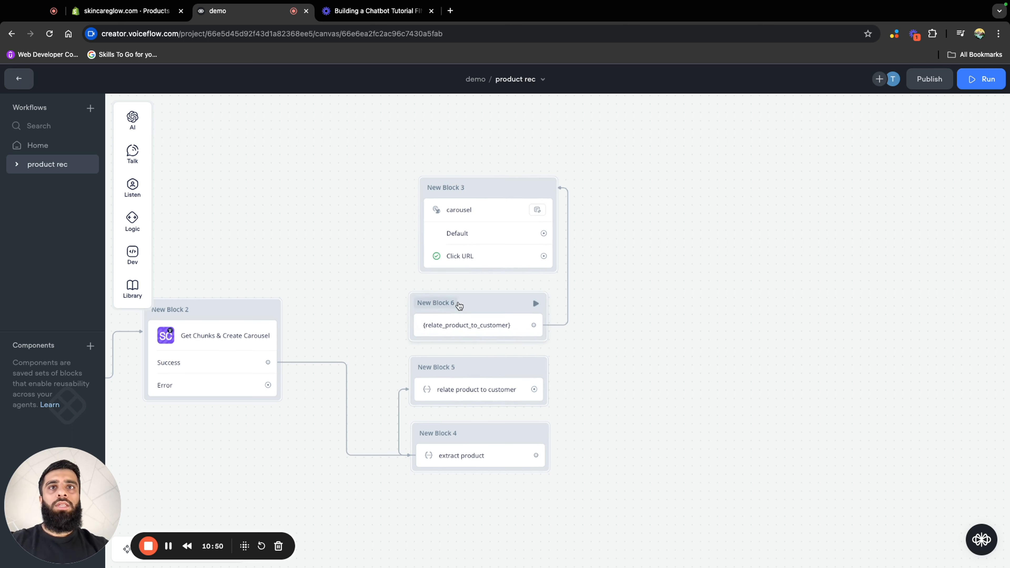
{"action": "right_click", "coordinate": [564, 275]}
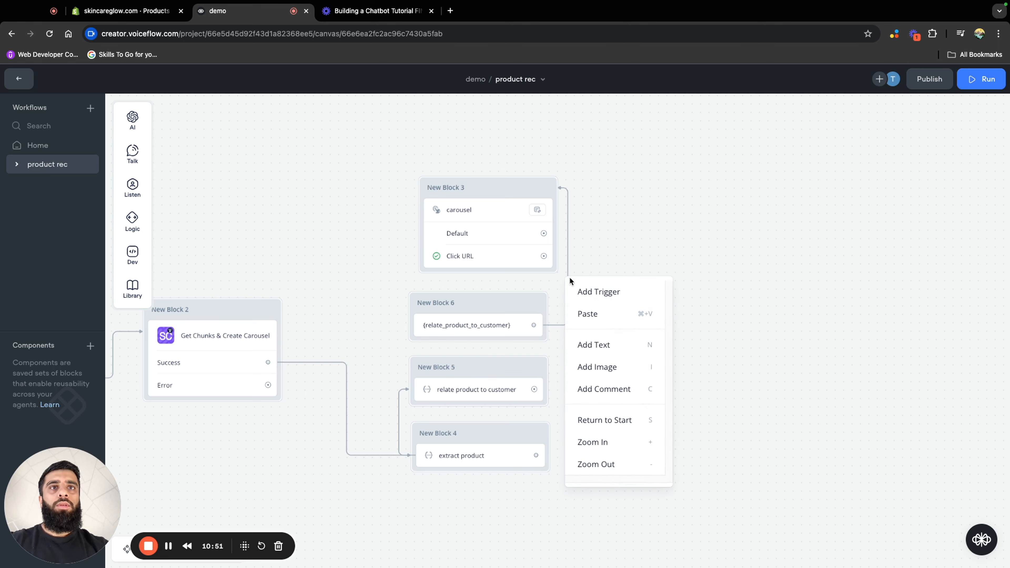
{"action": "left_click", "coordinate": [568, 239]}
{"action": "left_click", "coordinate": [595, 162]}
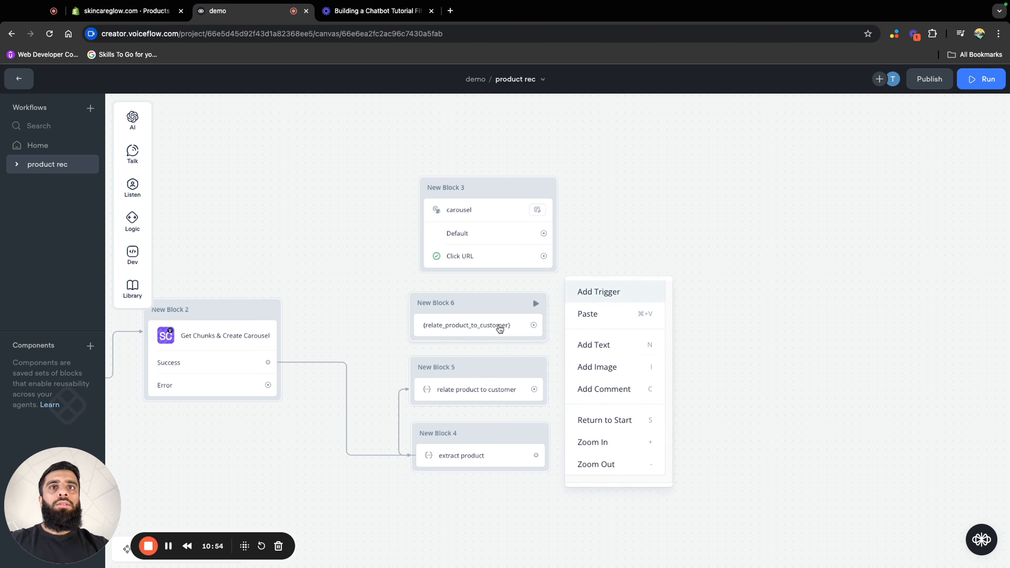
Move New Block 6 to the upper right of the carousel block and lower New Block 3 to just above New Block 5
{"action": "left_click", "coordinate": [495, 301]}
{"action": "left_click_drag", "start_coordinate": [498, 301], "coordinate": [733, 195]}
{"action": "left_click_drag", "start_coordinate": [513, 193], "coordinate": [504, 252]}
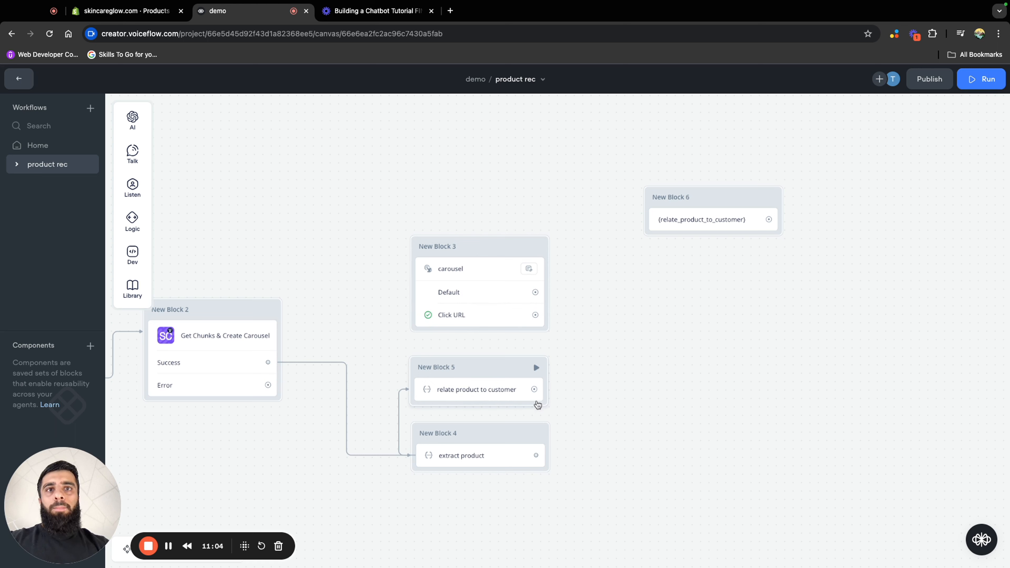
Connect the relate product to customer step to New Block 3, and the carousel's Default path to New Block 6
{"action": "left_click_drag", "start_coordinate": [535, 391], "coordinate": [548, 285]}
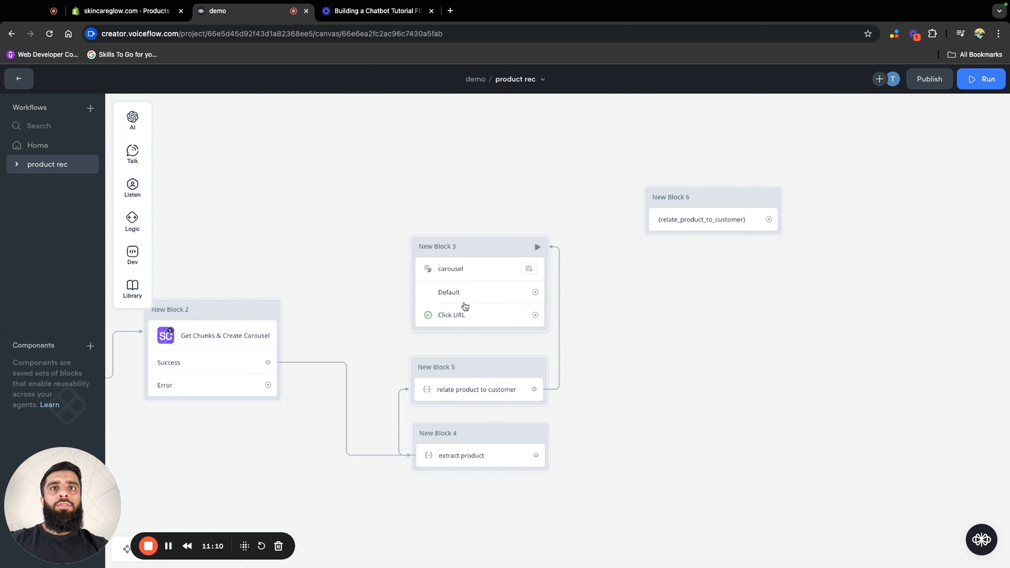
{"action": "left_click_drag", "start_coordinate": [535, 292], "coordinate": [646, 222]}
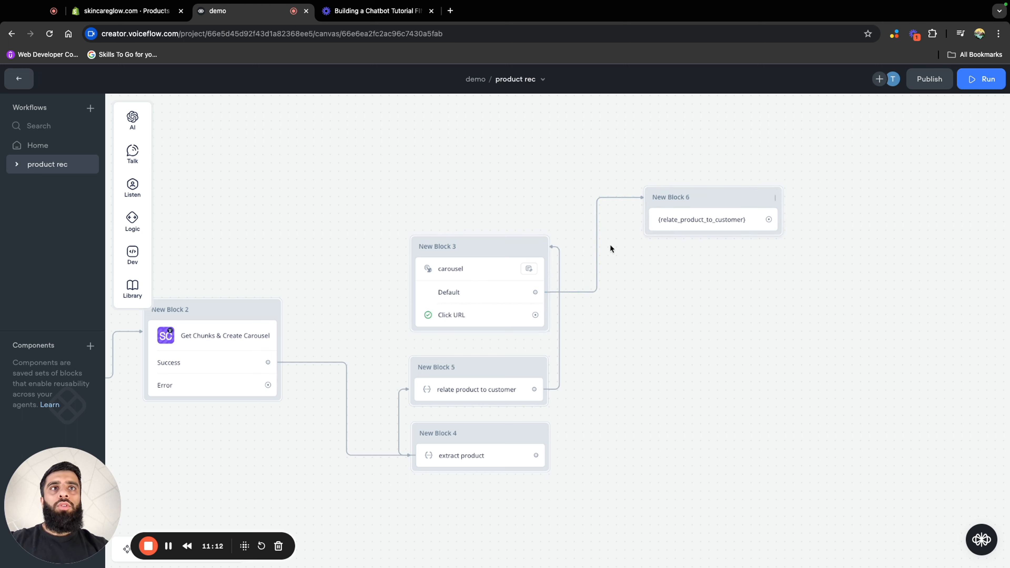
Connect the carousel's Click URL path to New Block 6 and move that block closer to the carousel block
{"action": "left_click_drag", "start_coordinate": [535, 315], "coordinate": [647, 230]}
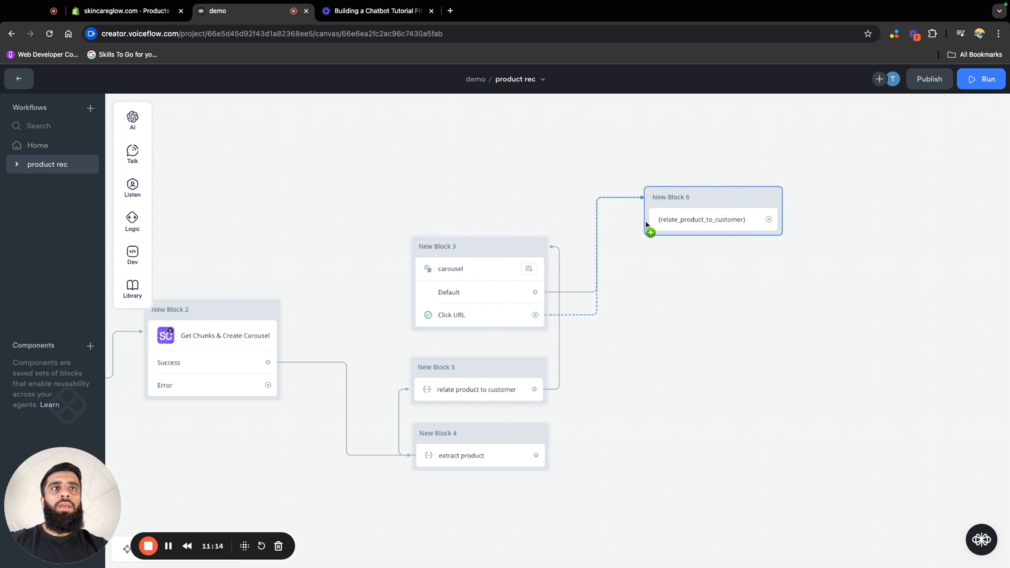
{"action": "left_click_drag", "start_coordinate": [733, 208], "coordinate": [687, 247]}
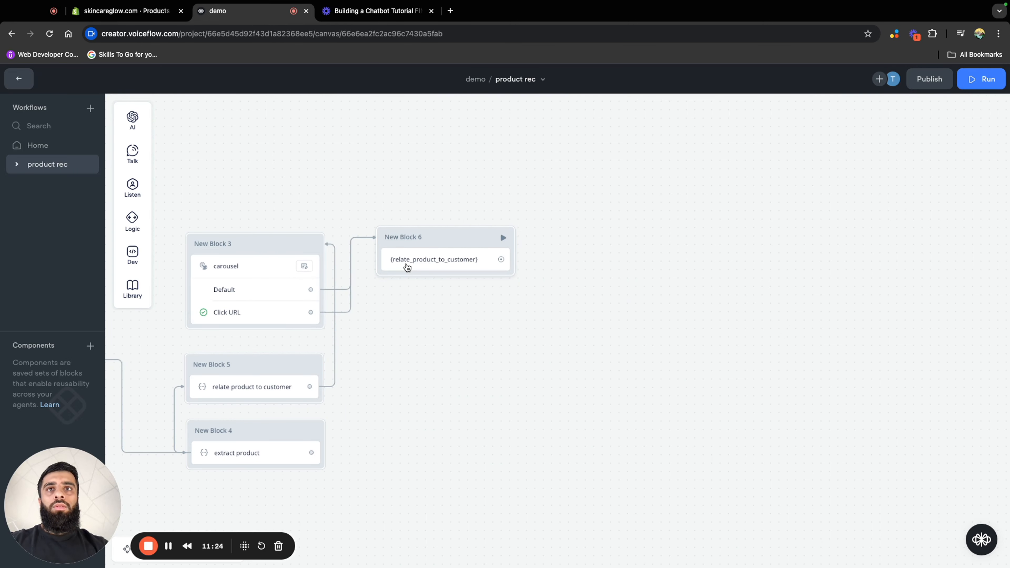
Add a message block after New Block 6 that asks "Do you have any questions?"
{"action": "left_click_drag", "start_coordinate": [501, 260], "coordinate": [582, 257]}
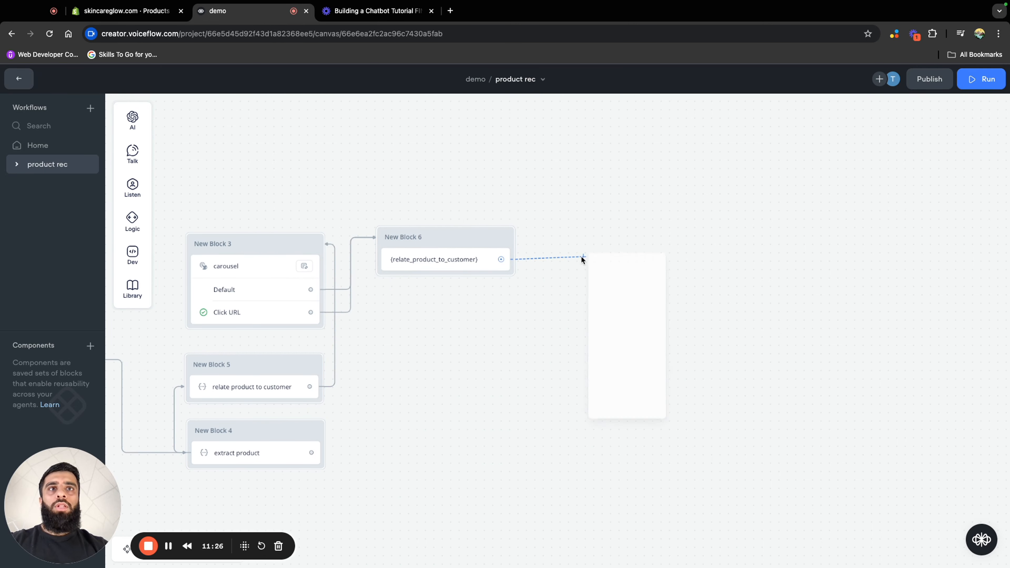
{"action": "mouse_move", "coordinate": [620, 294]}
{"action": "left_click", "coordinate": [691, 297]}
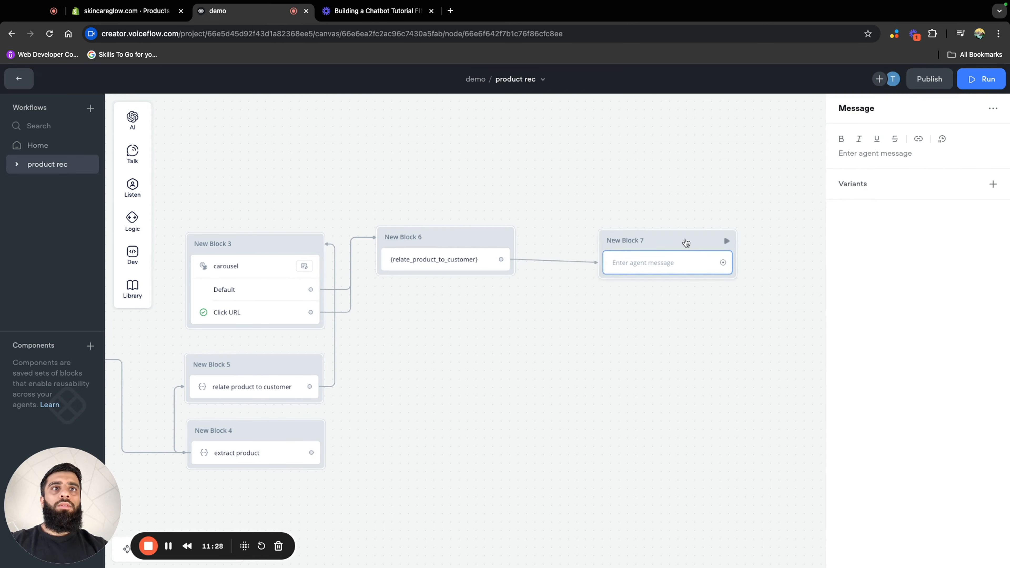
{"action": "left_click", "coordinate": [851, 157]}
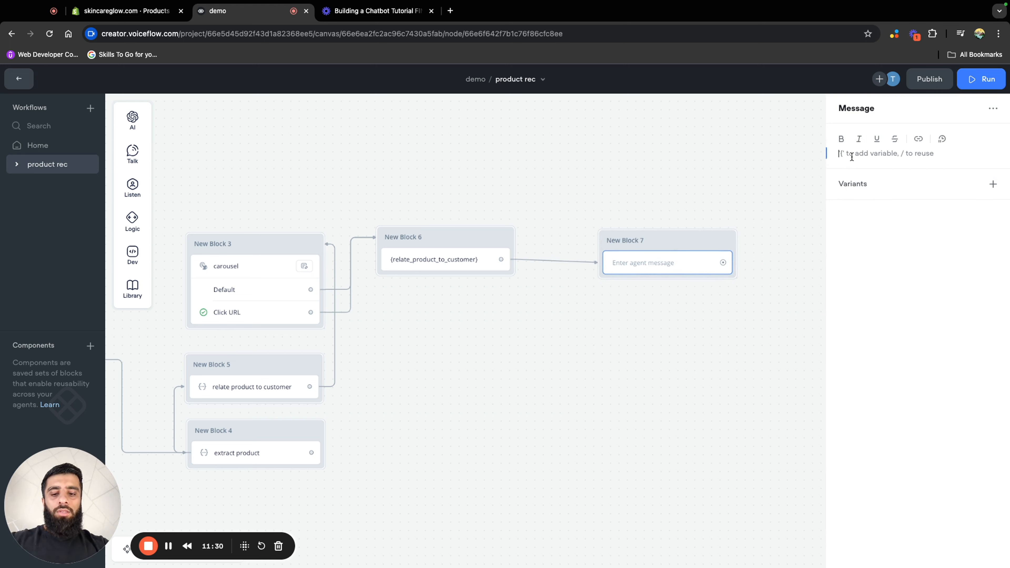
{"action": "type", "text": "Do"}
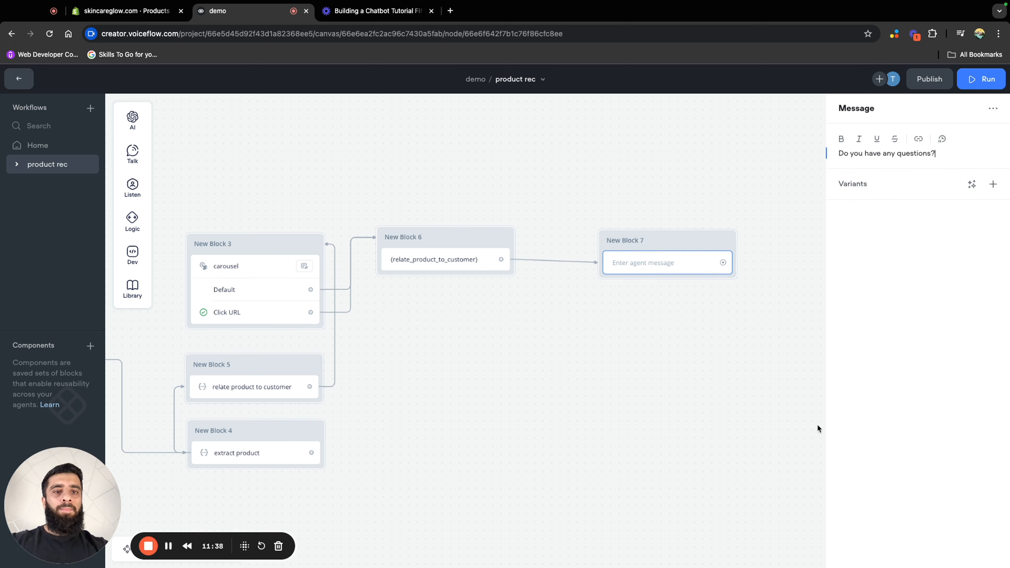
{"action": "left_click", "coordinate": [759, 426]}
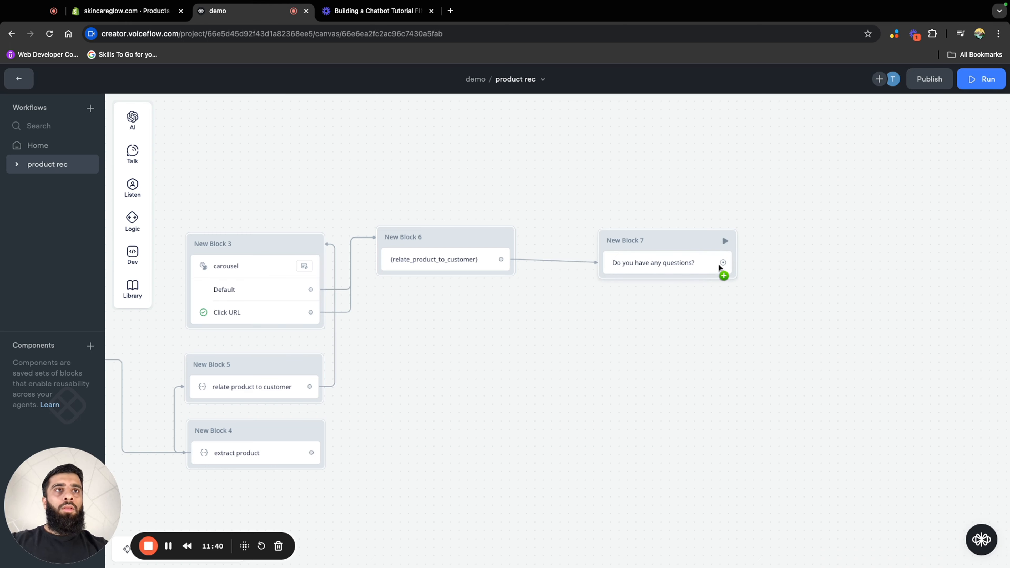
Add a Buttons step after the "Do you have any questions?" message and place its block directly beneath New Block 7
{"action": "left_click_drag", "start_coordinate": [726, 265], "coordinate": [728, 306]}
{"action": "mouse_move", "coordinate": [778, 363]}
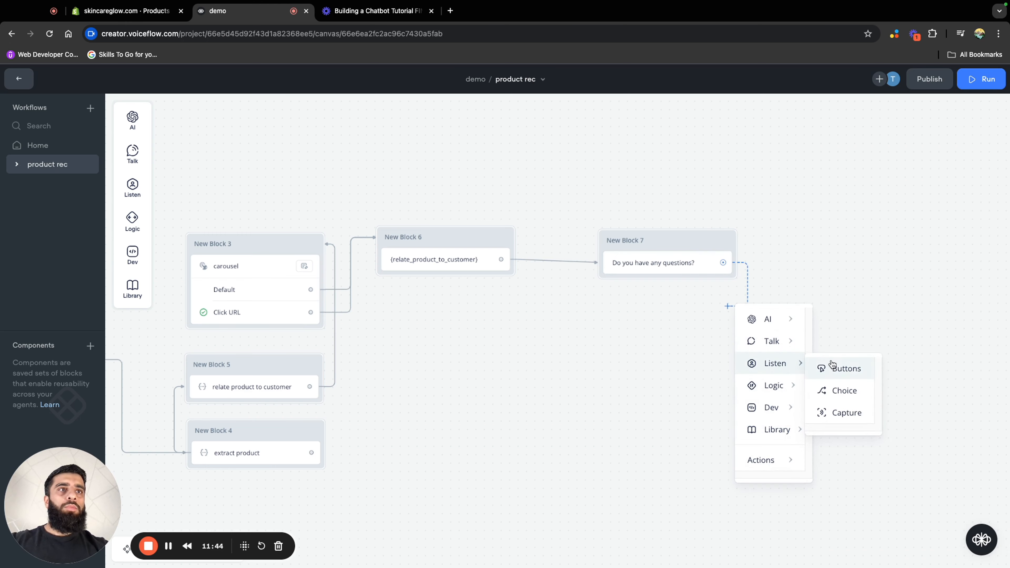
{"action": "left_click", "coordinate": [835, 370]}
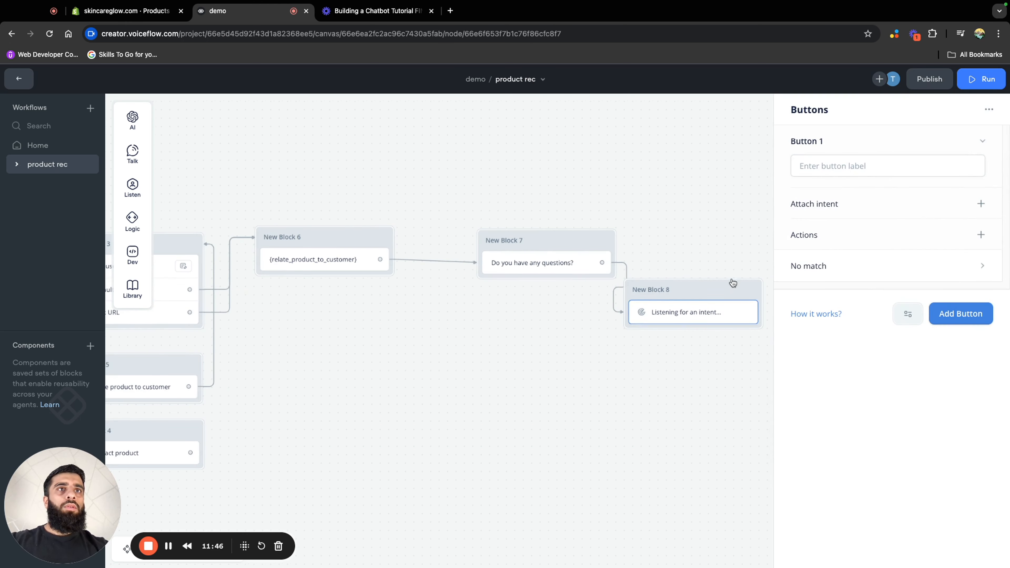
{"action": "left_click_drag", "start_coordinate": [733, 283], "coordinate": [574, 295]}
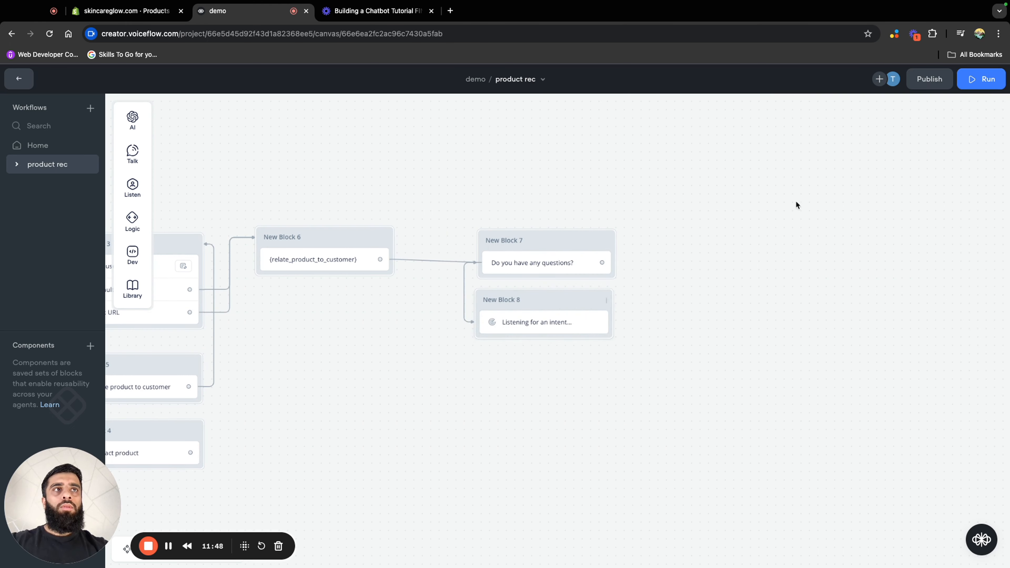
Label the first button "Yes" and add a second button labelled "No" in New Block 8
{"action": "left_click", "coordinate": [548, 316]}
{"action": "type", "text": "Yes"}
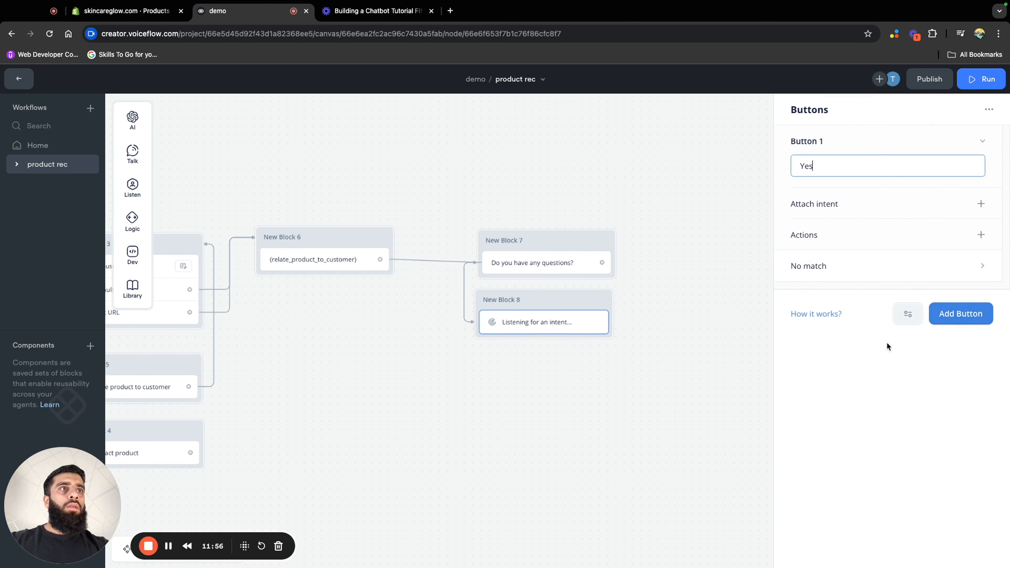
{"action": "left_click", "coordinate": [965, 314]}
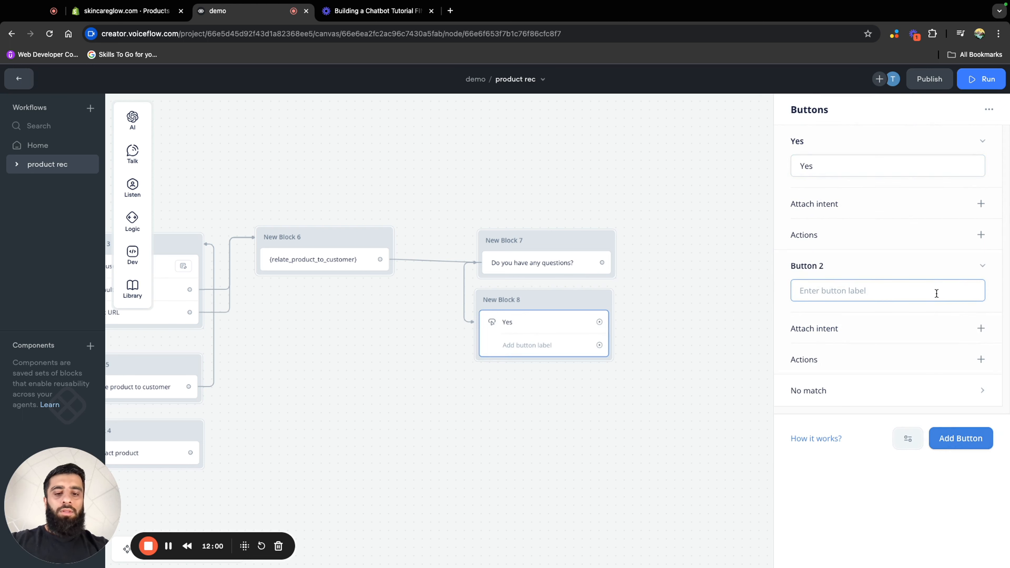
{"action": "type", "text": "No"}
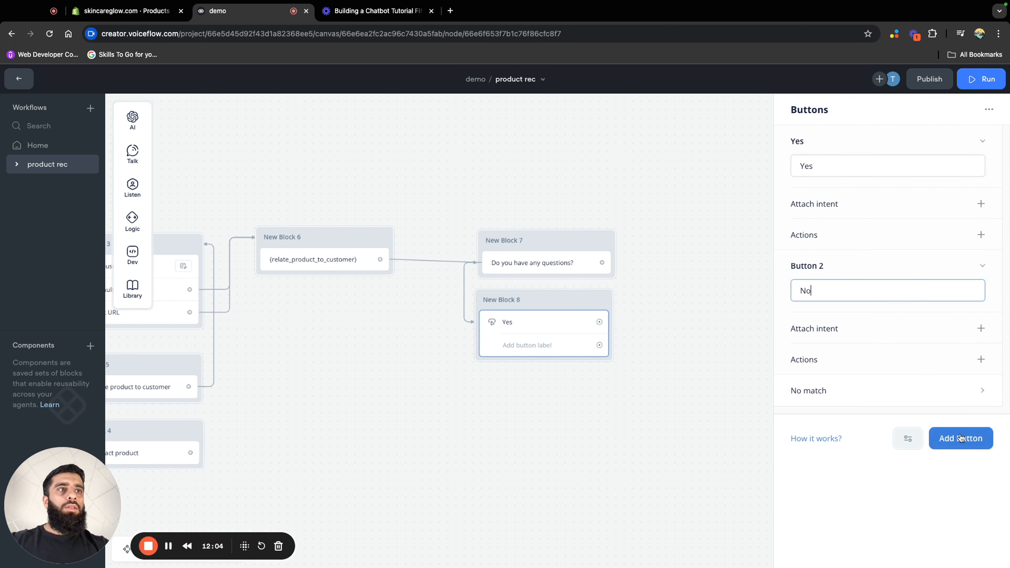
{"action": "left_click", "coordinate": [615, 397]}
{"action": "left_click", "coordinate": [529, 349]}
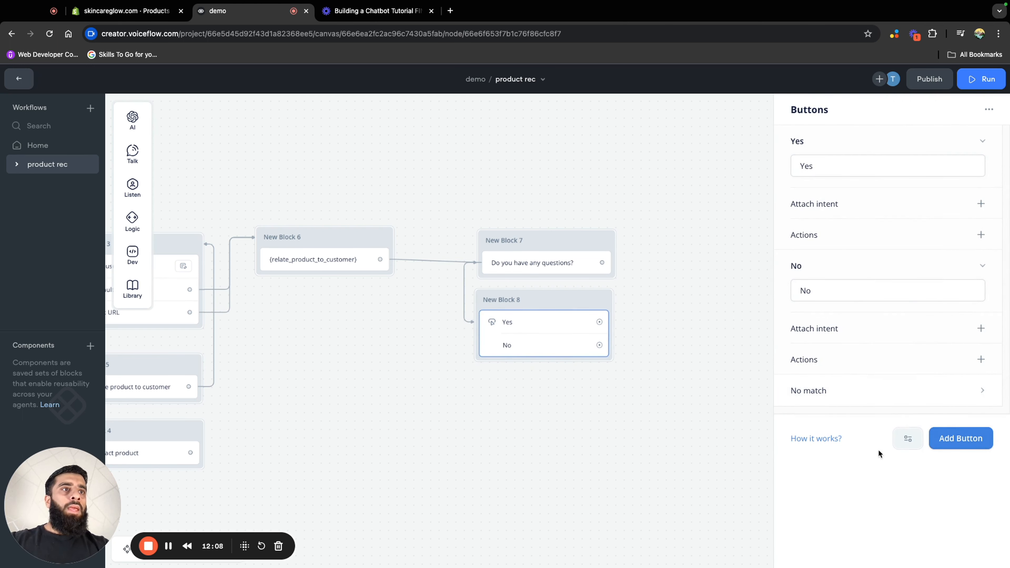
Add a No match path to the Yes/No buttons step in New Block 8
{"action": "left_click", "coordinate": [908, 444]}
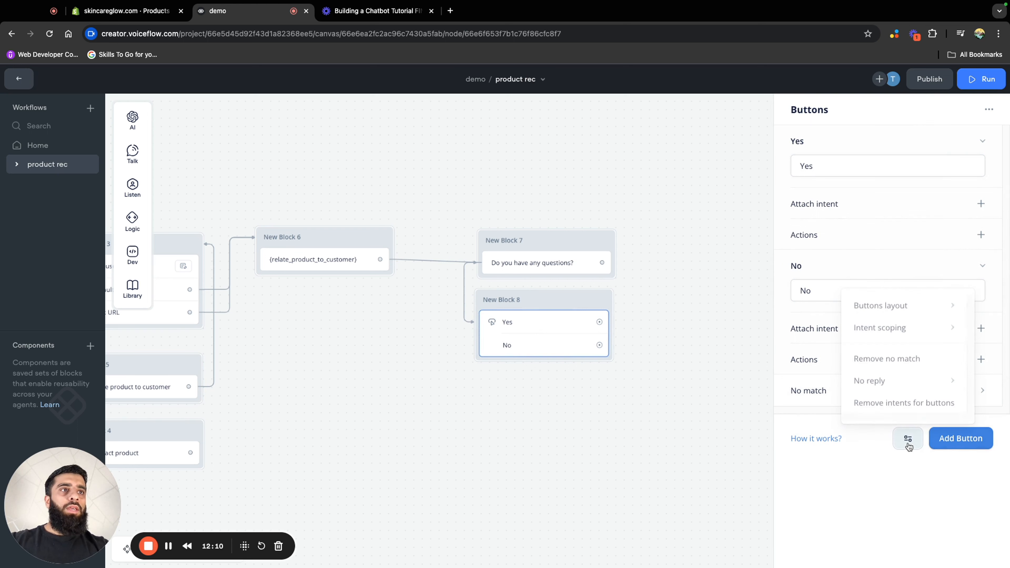
{"action": "mouse_move", "coordinate": [916, 325]}
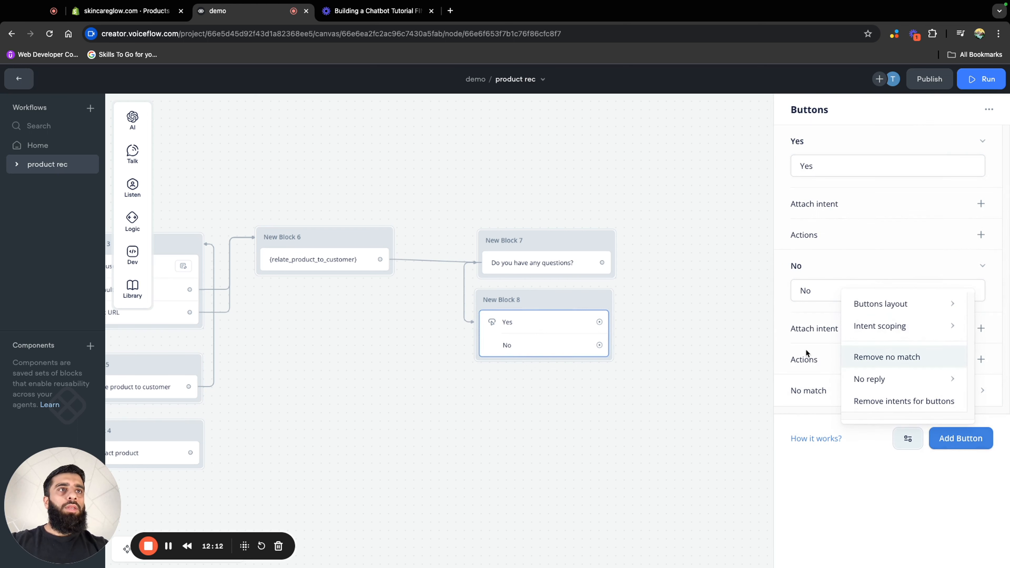
{"action": "left_click", "coordinate": [780, 354]}
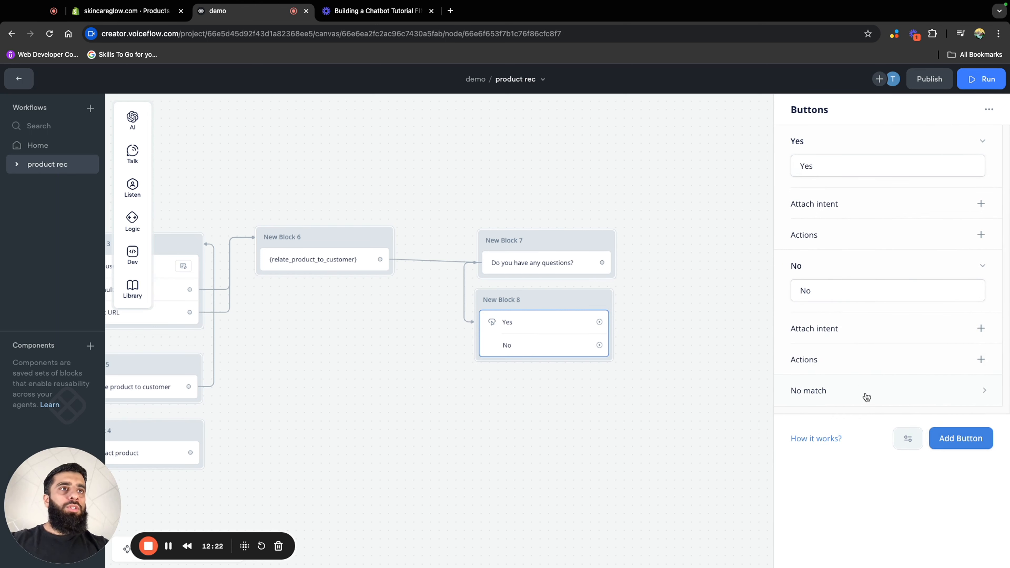
{"action": "left_click", "coordinate": [886, 396]}
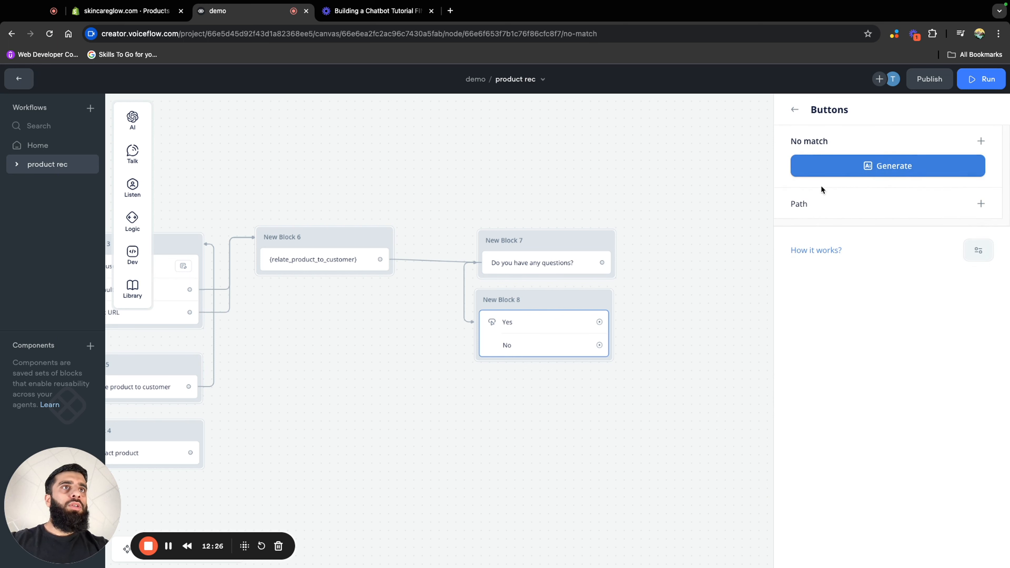
{"action": "left_click", "coordinate": [981, 204]}
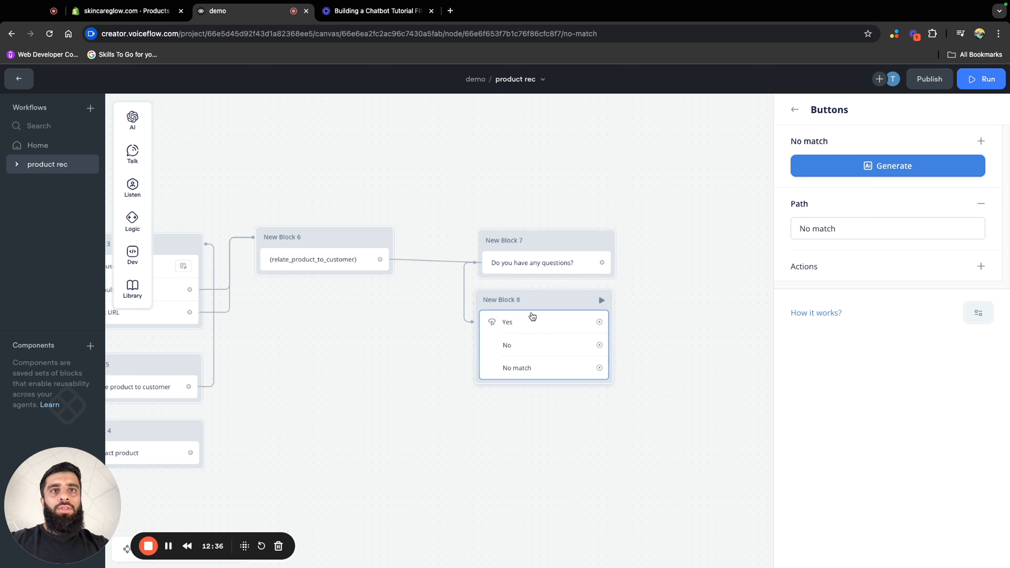
Route No match to a block with messages "Sorry I did not catch that" and "Please choose an option below", looping back to New Block 8
{"action": "left_click_drag", "start_coordinate": [600, 369], "coordinate": [617, 403]}
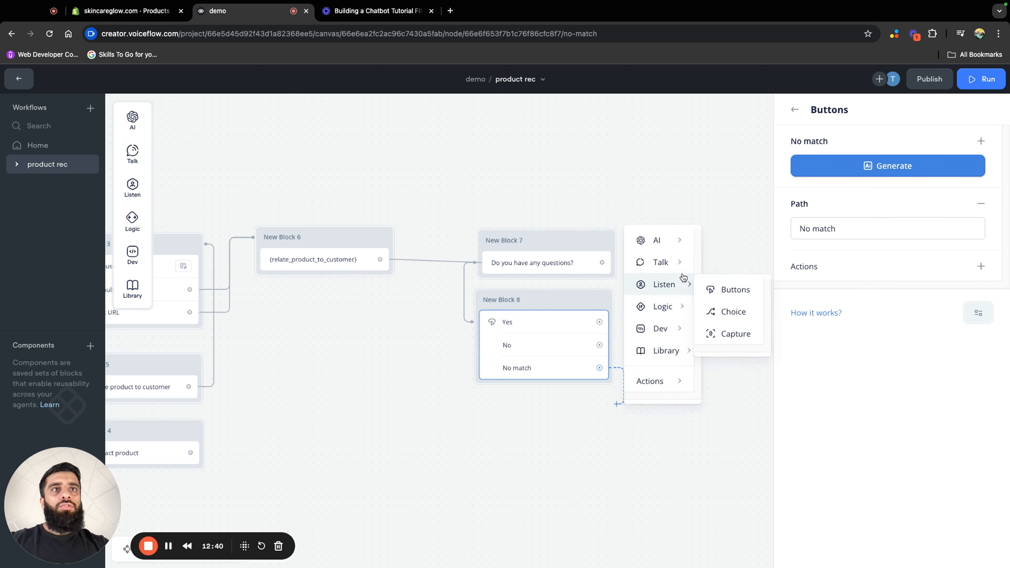
{"action": "mouse_move", "coordinate": [682, 254]}
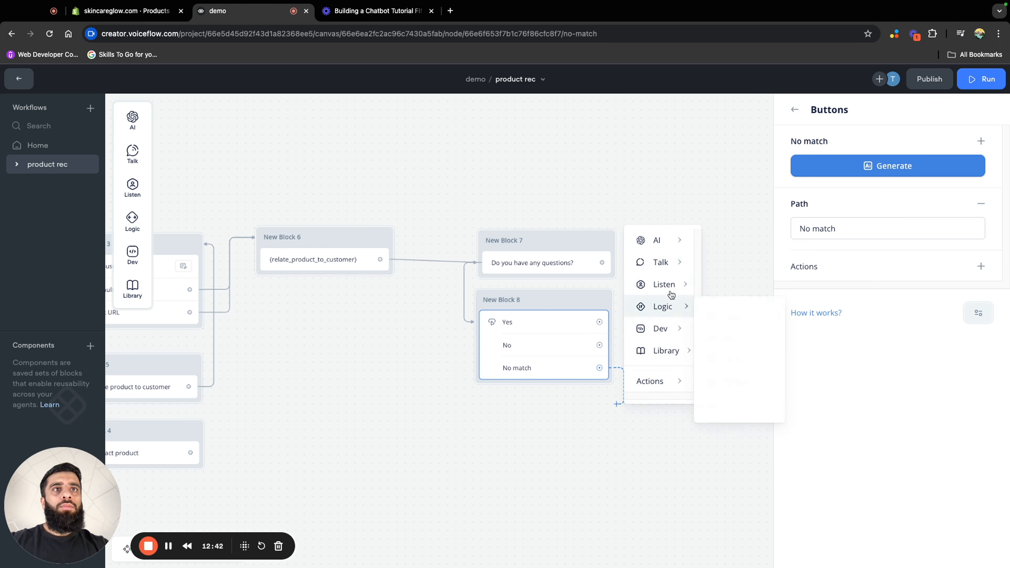
{"action": "left_click", "coordinate": [727, 271]}
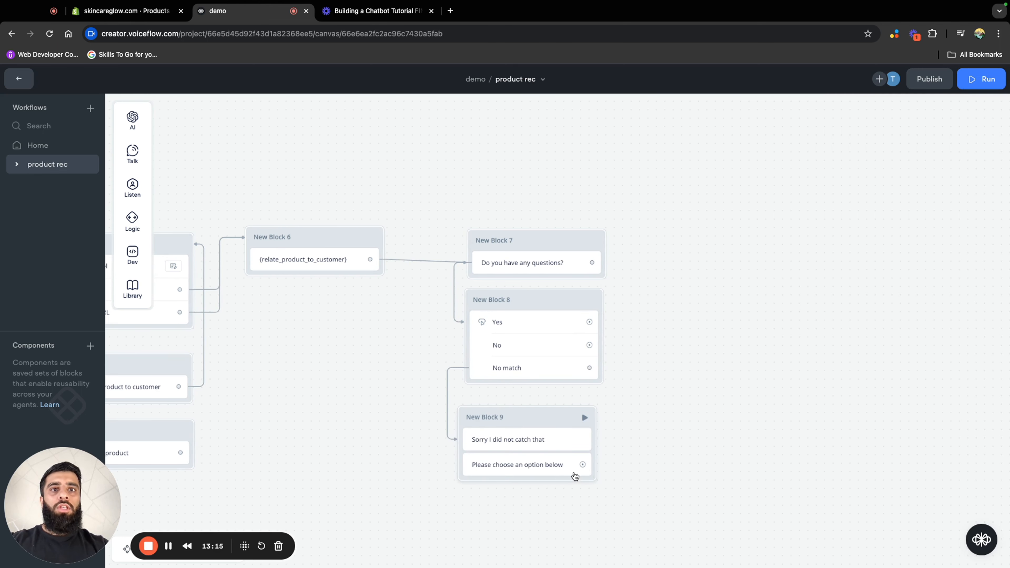
{"action": "left_click_drag", "start_coordinate": [584, 465], "coordinate": [602, 334]}
{"action": "left_click_drag", "start_coordinate": [543, 421], "coordinate": [550, 417]}
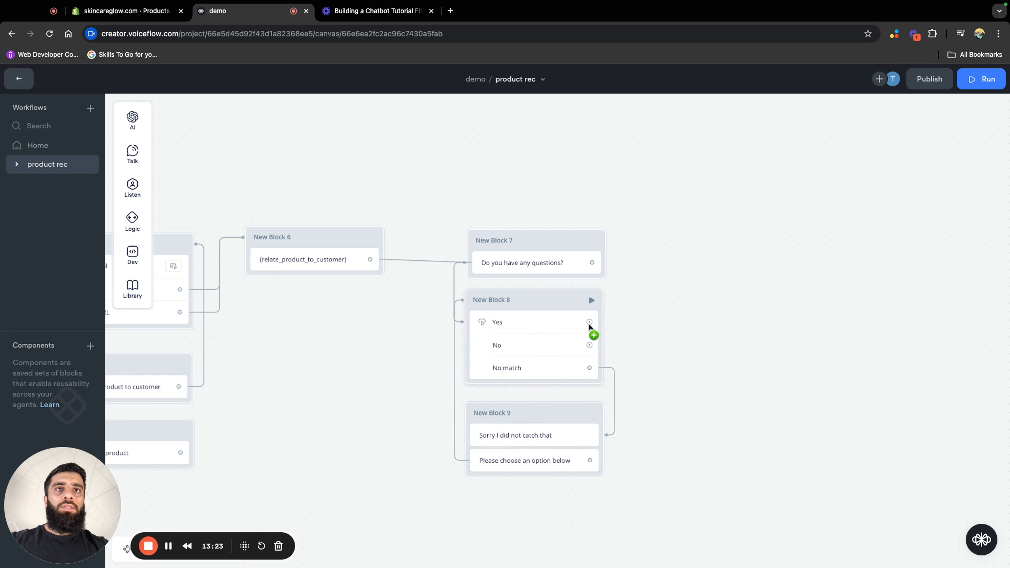
Add a message block on the Yes button's path that says "Ask away!"
{"action": "left_click_drag", "start_coordinate": [590, 321], "coordinate": [701, 275]}
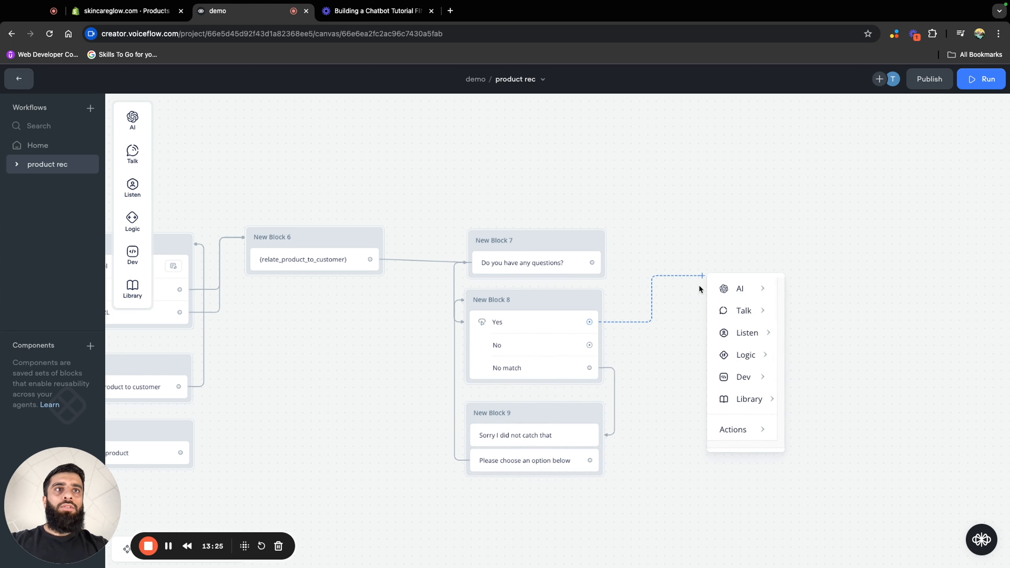
{"action": "mouse_move", "coordinate": [731, 307]}
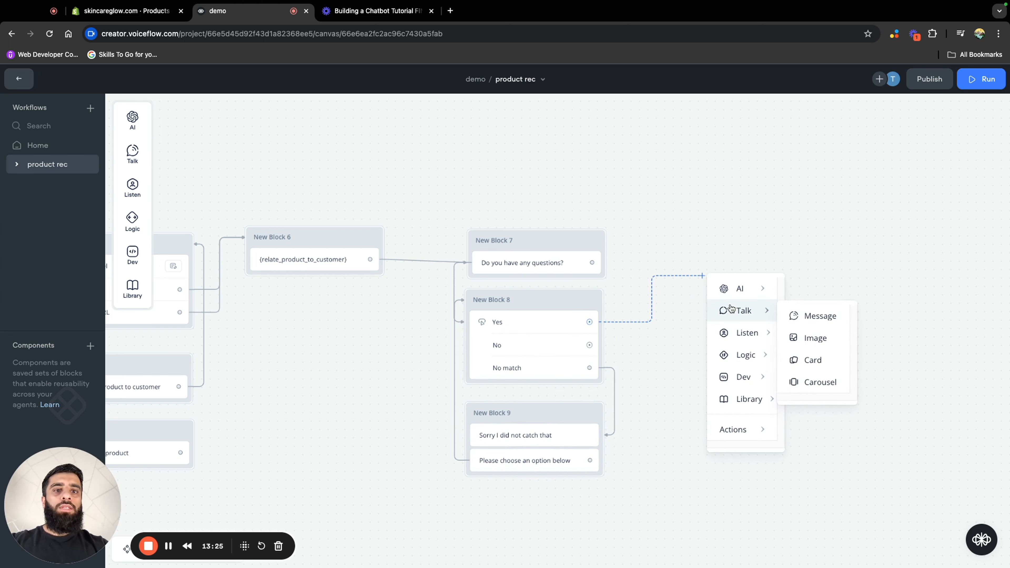
{"action": "left_click", "coordinate": [807, 315]}
{"action": "left_click", "coordinate": [898, 153]}
{"action": "type", "text": "Ask away!"}
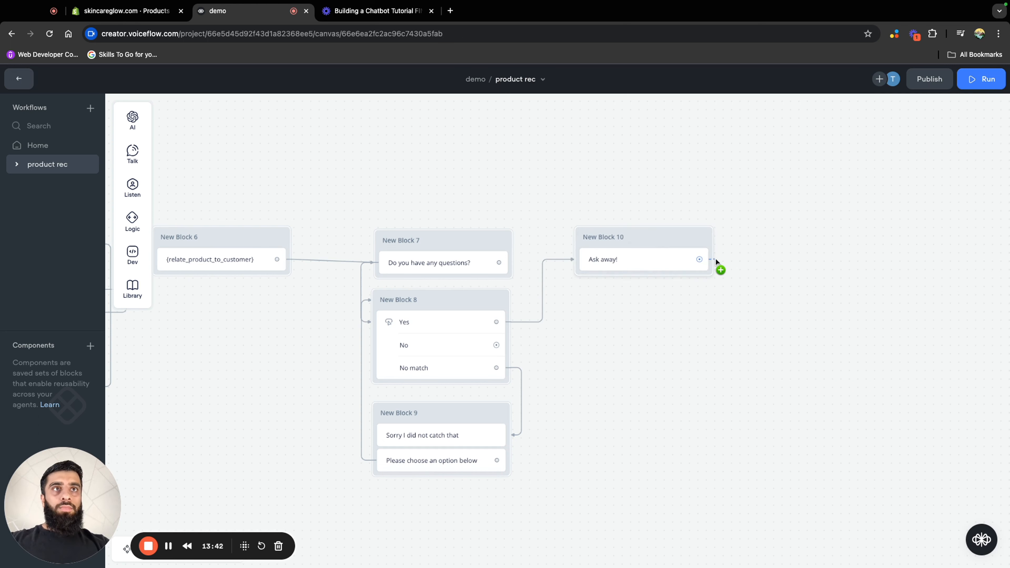
Add a Capture step after the "Ask away!" message to store the entire user reply in last_utterance
{"action": "left_click_drag", "start_coordinate": [715, 258], "coordinate": [715, 296]}
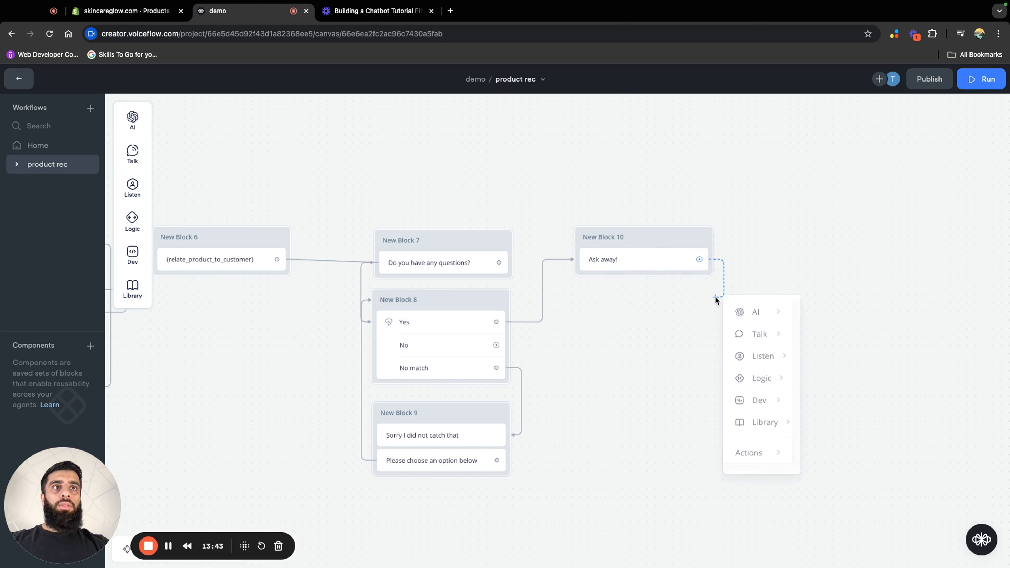
{"action": "mouse_move", "coordinate": [767, 372]}
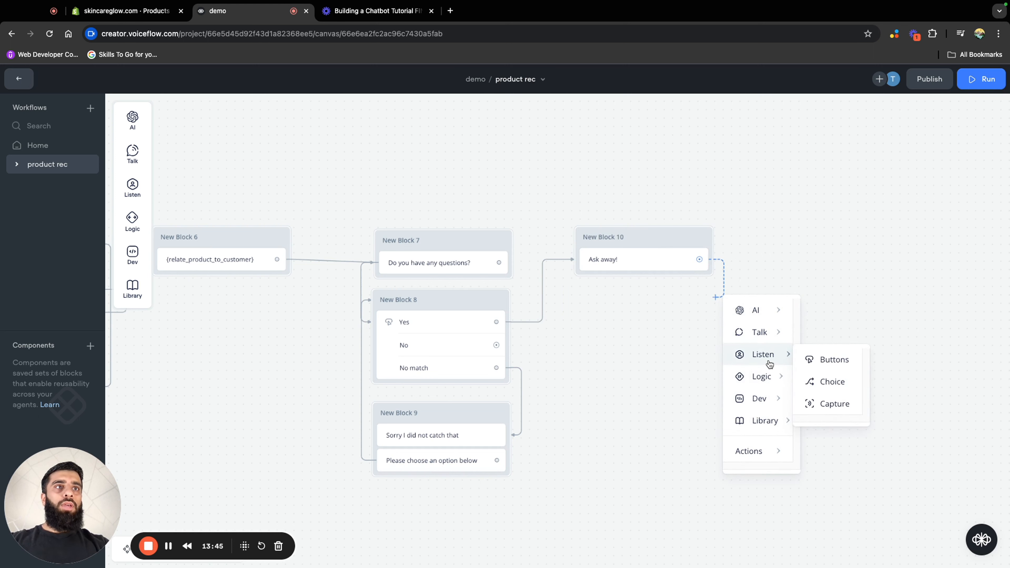
{"action": "left_click", "coordinate": [834, 406]}
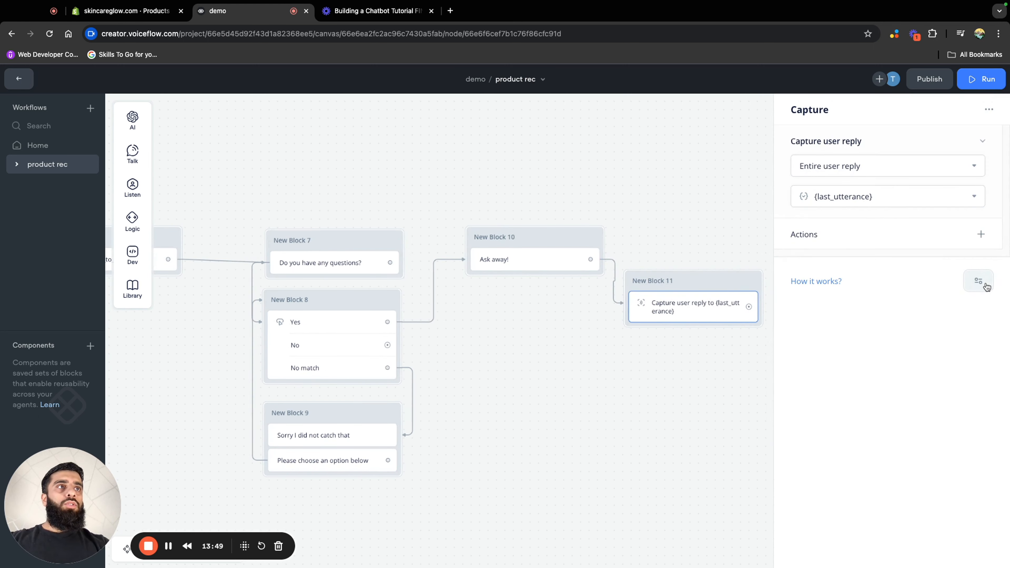
Restrict the capture step's intent scoping to "Only intents in this step" and place New Block 11 directly beneath New Block 10
{"action": "left_click", "coordinate": [986, 284]}
{"action": "mouse_move", "coordinate": [975, 310]}
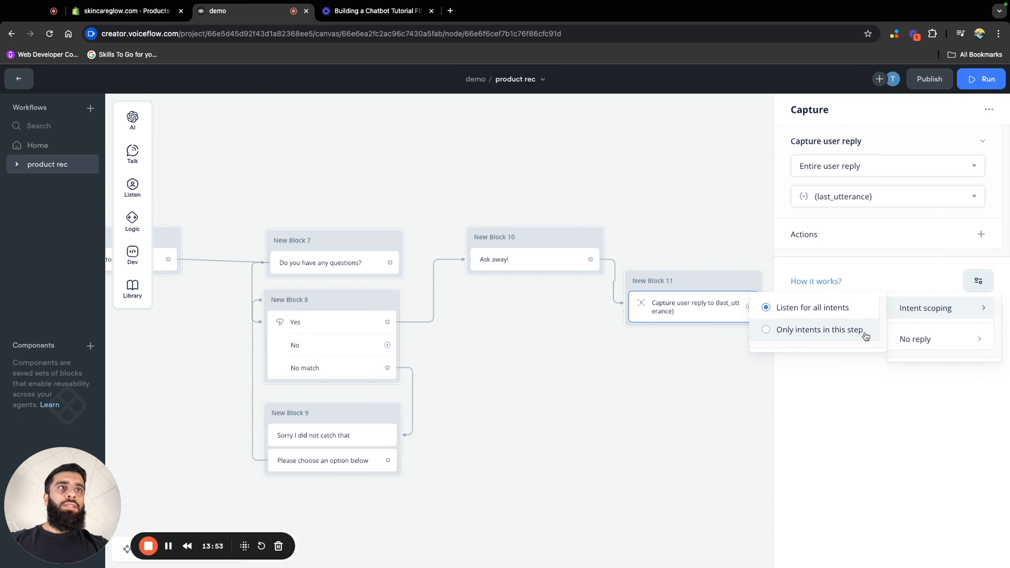
{"action": "left_click", "coordinate": [849, 332]}
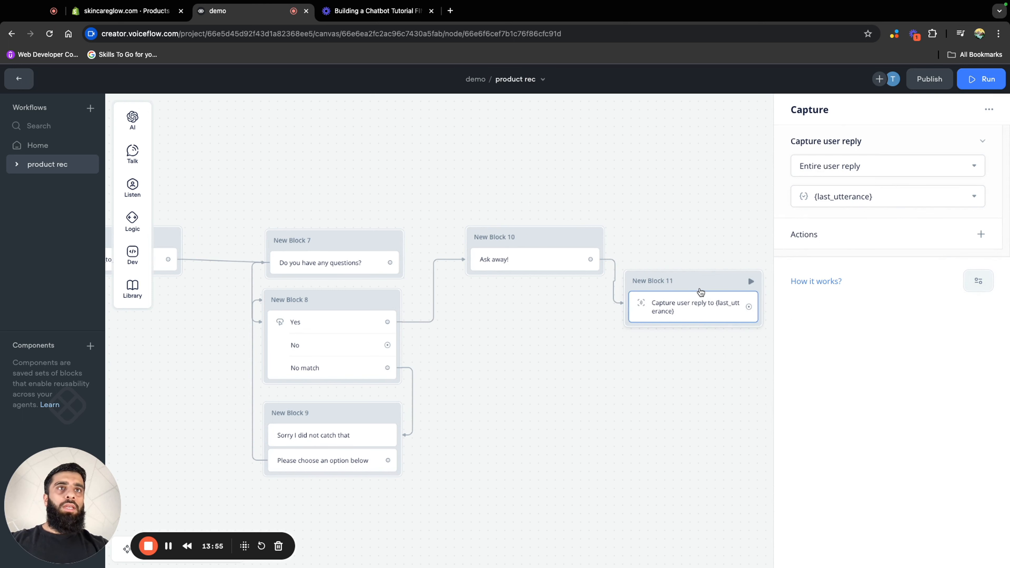
{"action": "left_click_drag", "start_coordinate": [702, 288], "coordinate": [535, 302]}
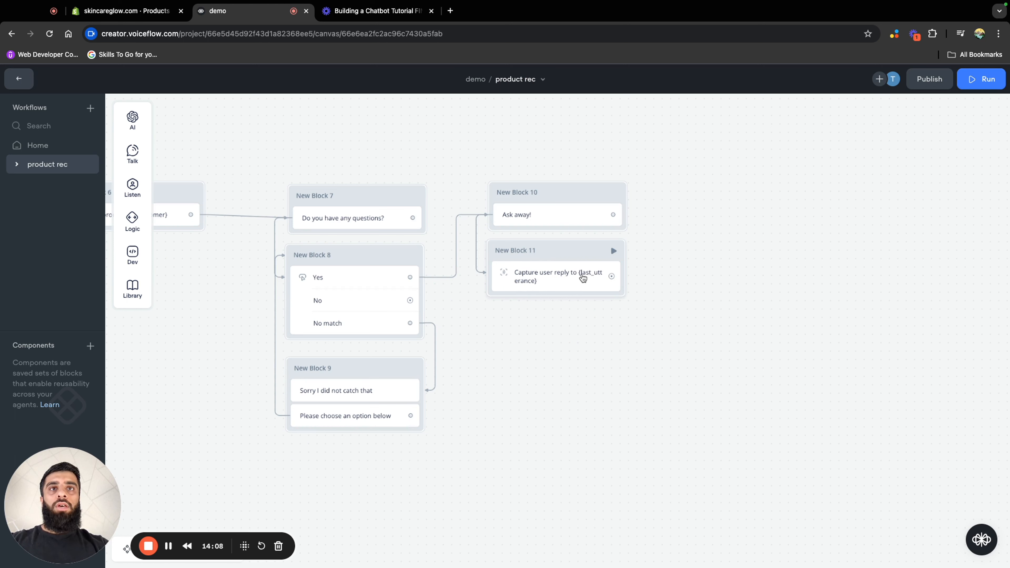
Add a Response AI step after the capture step in New Block 11, using the Knowledge Base as its data source
{"action": "left_click_drag", "start_coordinate": [615, 274], "coordinate": [647, 302]}
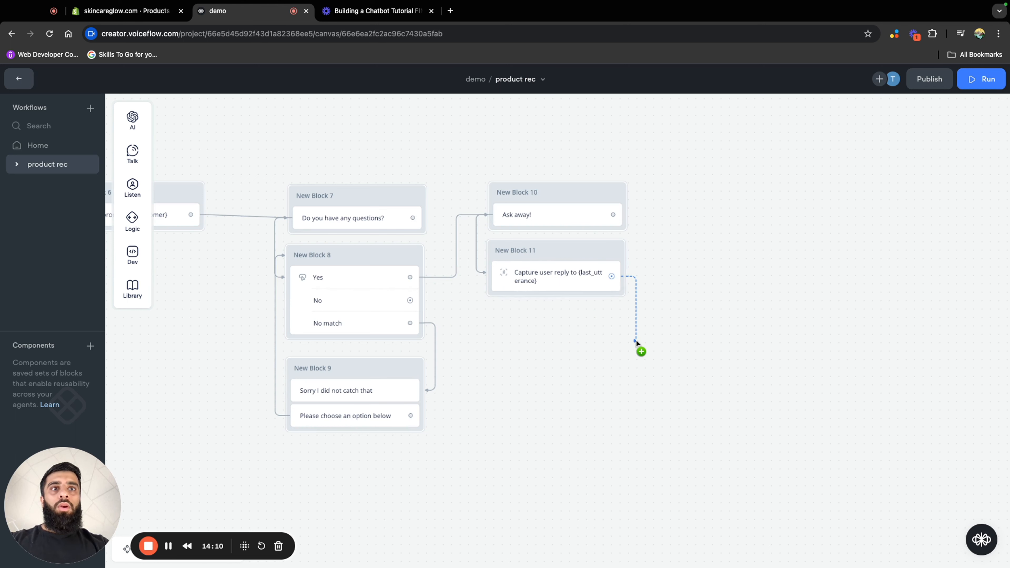
{"action": "left_click_drag", "start_coordinate": [636, 342], "coordinate": [638, 340]}
{"action": "mouse_move", "coordinate": [666, 373]}
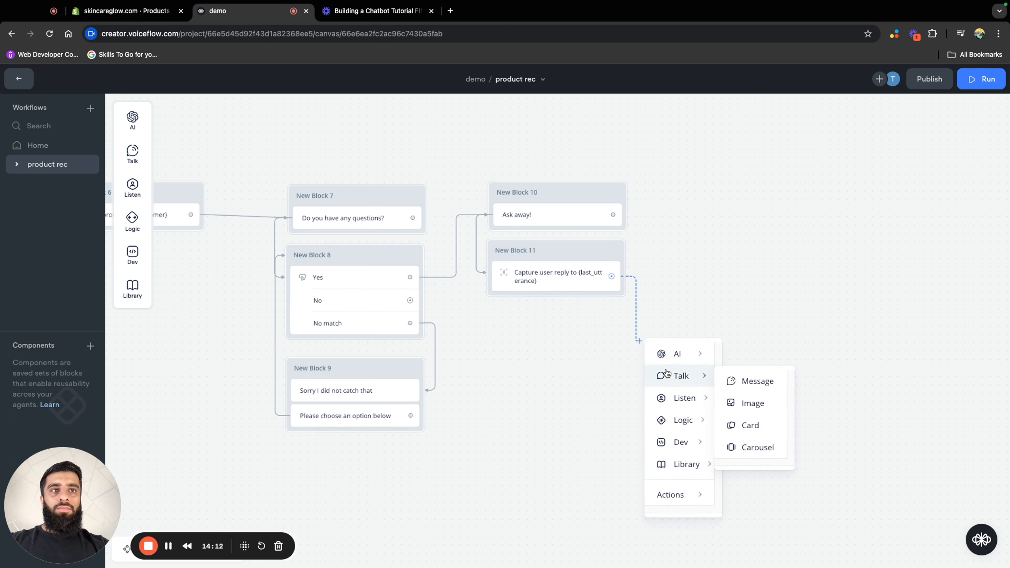
{"action": "mouse_move", "coordinate": [692, 361]}
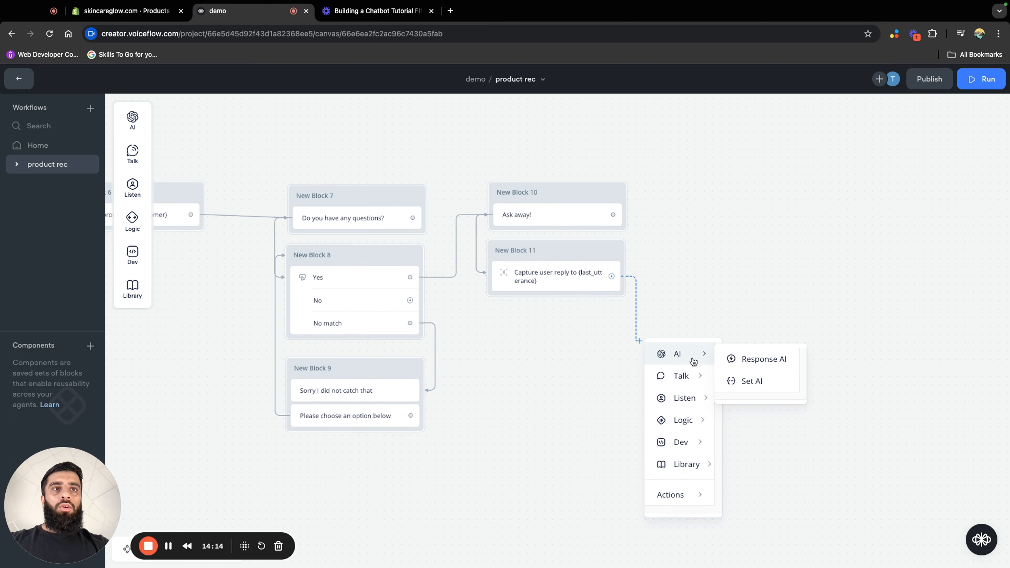
{"action": "left_click", "coordinate": [745, 359]}
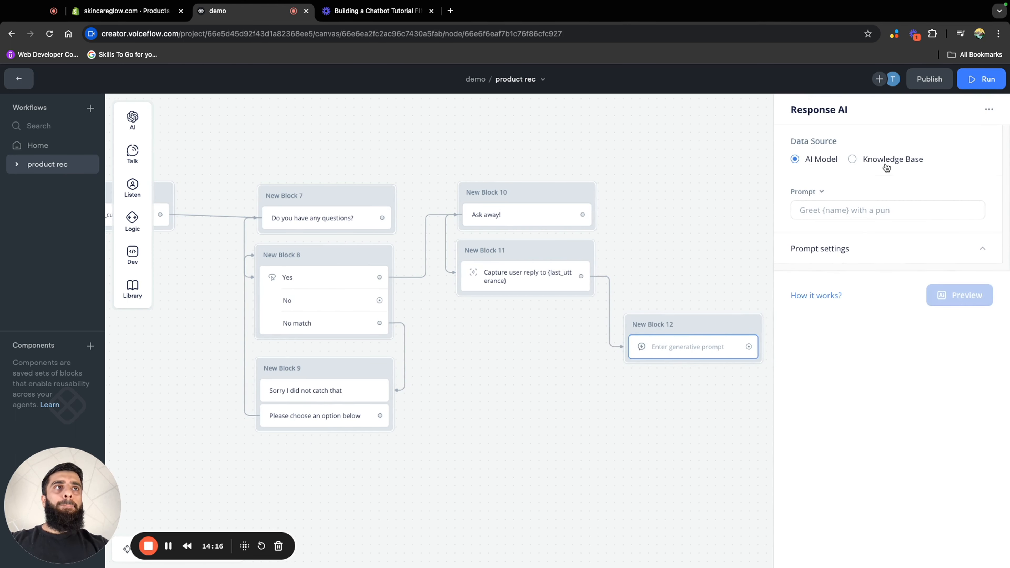
{"action": "left_click", "coordinate": [886, 165]}
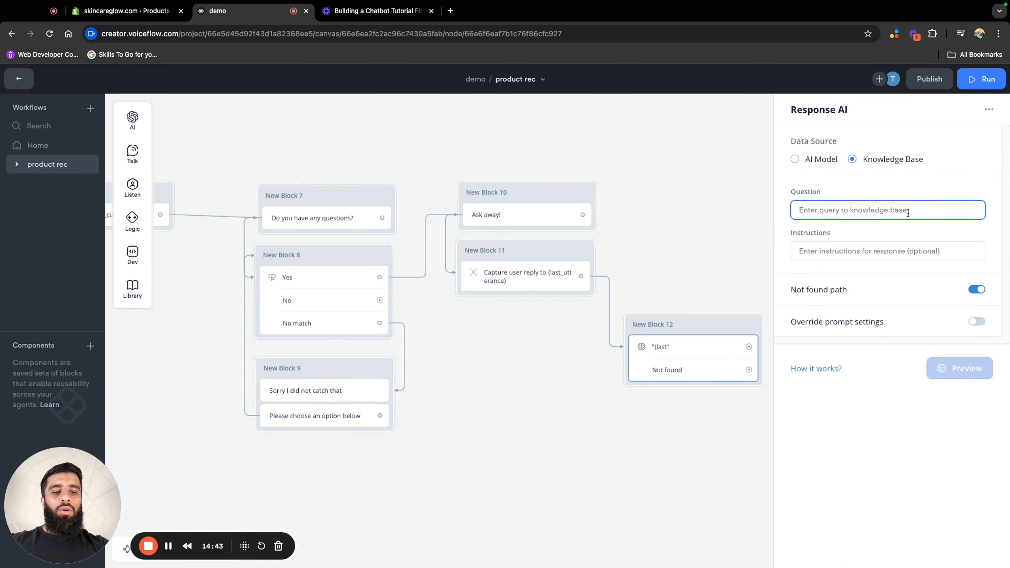
Set the question to {last_utterance} and write instructions for brief, human-sounding knowledge base answers that discuss only the recommended product, endorse it and always provide an answer
{"action": "type", "text": "{last"}
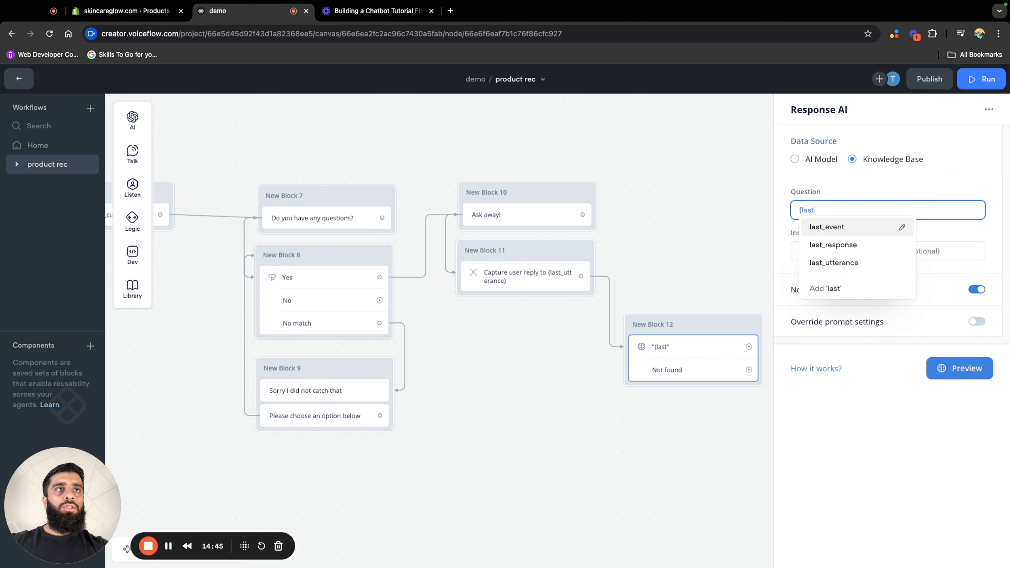
{"action": "left_click", "coordinate": [878, 270]}
{"action": "left_click", "coordinate": [873, 253]}
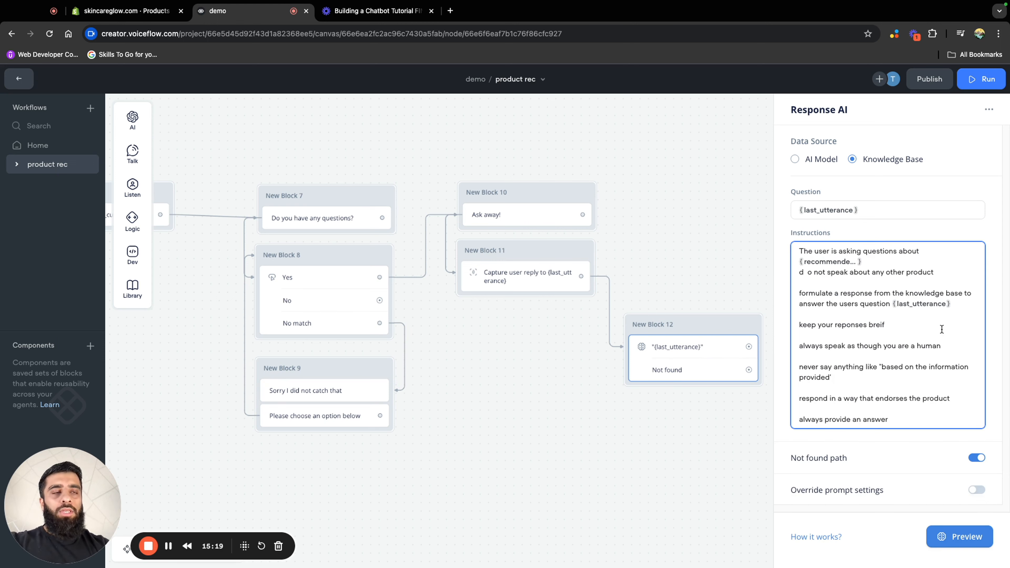
{"action": "key", "text": "BackSpace"}
{"action": "key", "text": "BackSpace"}
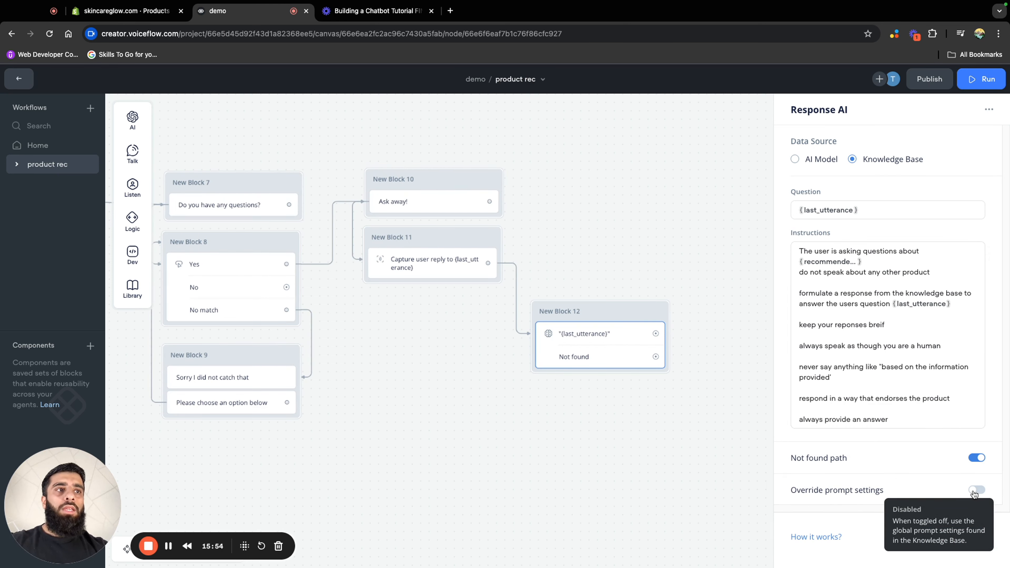
Override the Response AI prompt settings with the GPT-4 Turbo model and a temperature of 0.45
{"action": "left_click", "coordinate": [976, 490]}
{"action": "scroll", "coordinate": [933, 495], "scroll_direction": "down", "scroll_amount": 4}
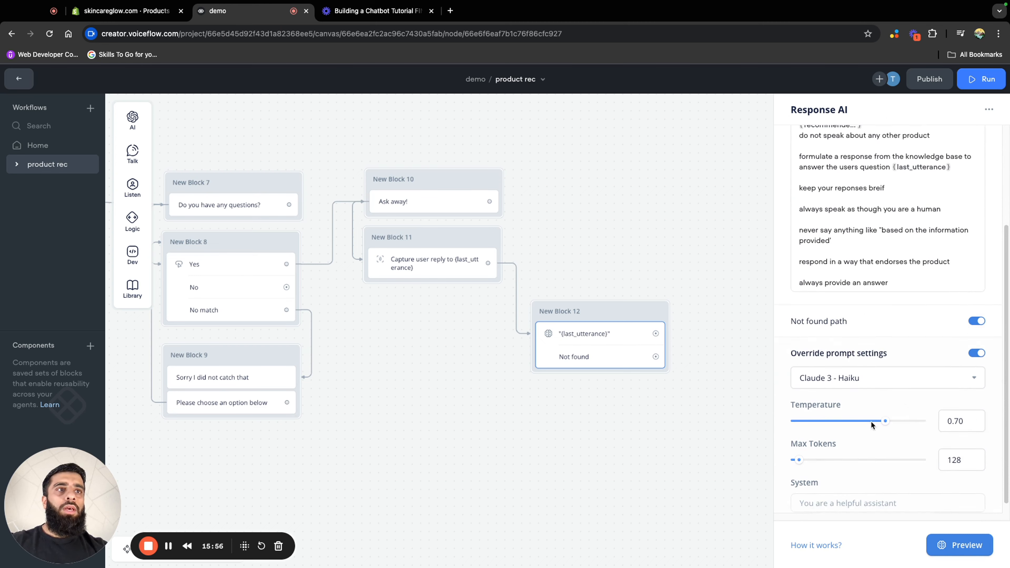
{"action": "left_click", "coordinate": [879, 374]}
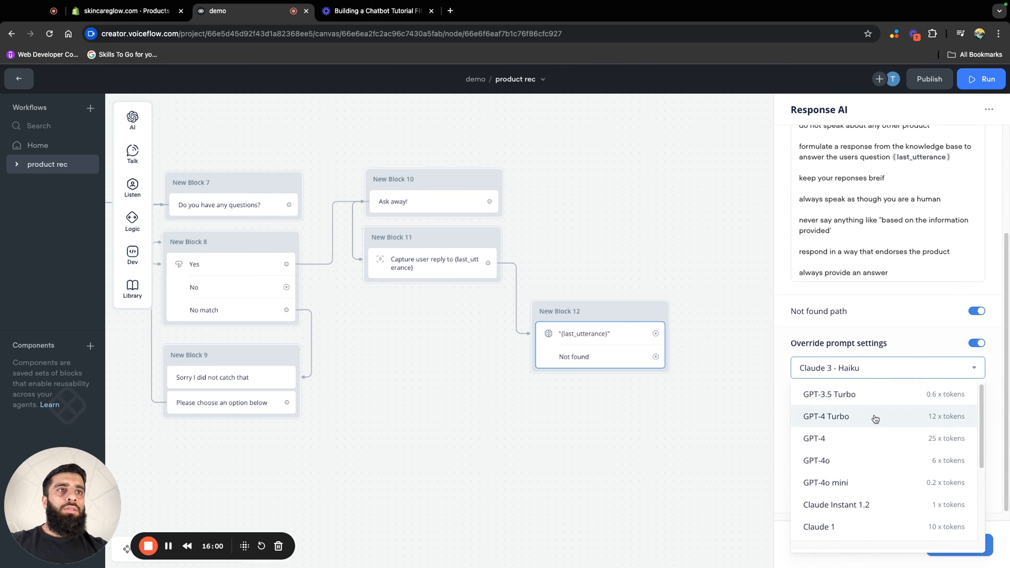
{"action": "left_click", "coordinate": [853, 417]}
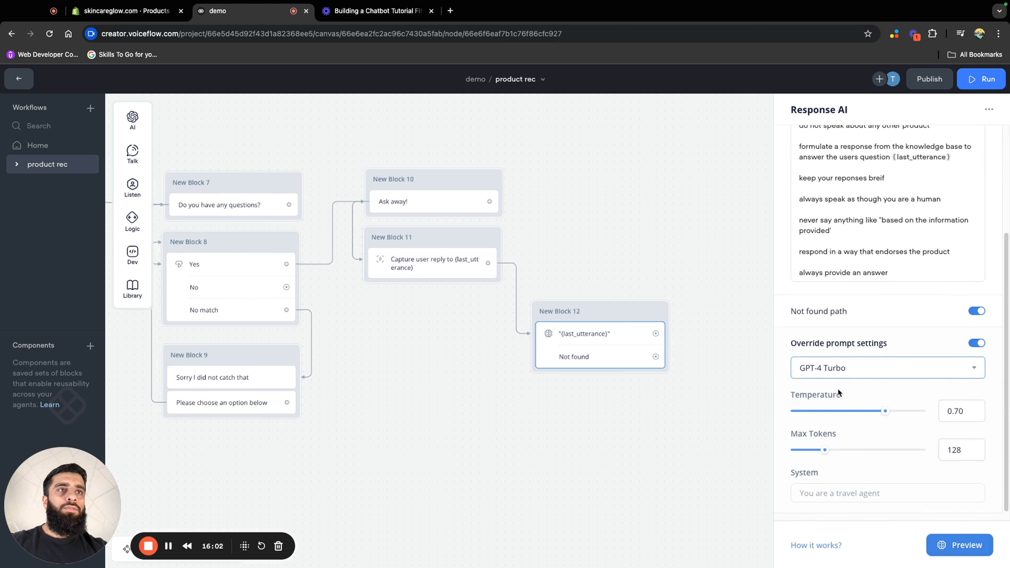
{"action": "left_click_drag", "start_coordinate": [879, 411], "coordinate": [848, 416]}
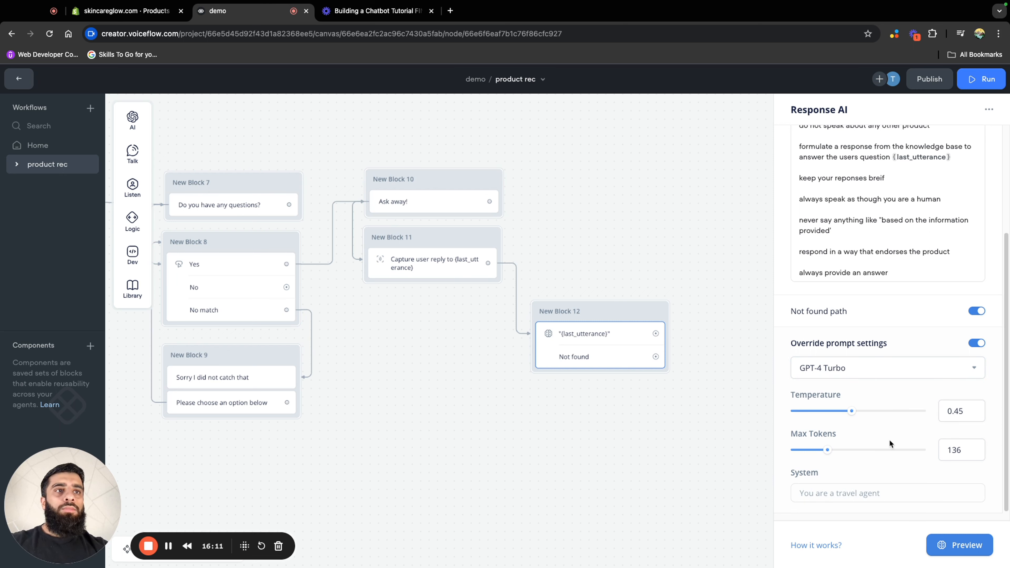
Set max tokens to 152 and the system prompt to "you are a sales assistant. you are answering questions that the customer has regarding the stores product."
{"action": "left_click_drag", "start_coordinate": [827, 450], "coordinate": [831, 450]}
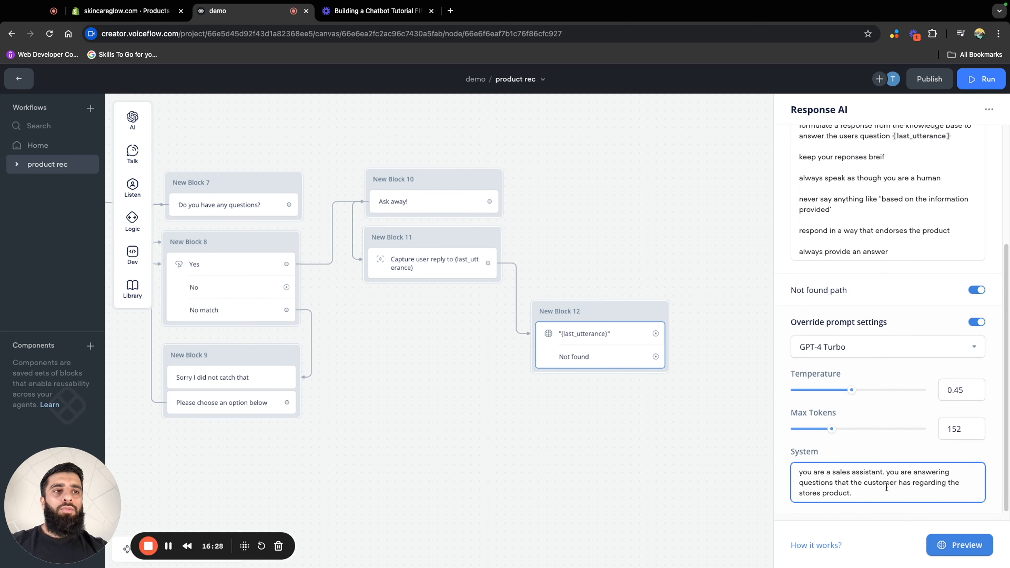
{"action": "scroll", "coordinate": [913, 428], "scroll_direction": "up", "scroll_amount": 5}
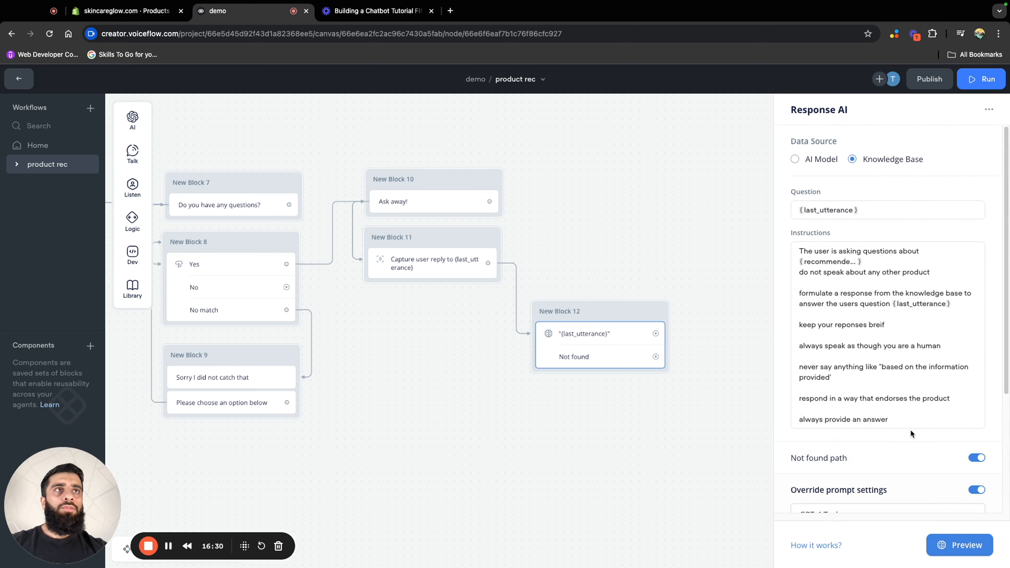
{"action": "scroll", "coordinate": [799, 439], "scroll_direction": "down", "scroll_amount": 5}
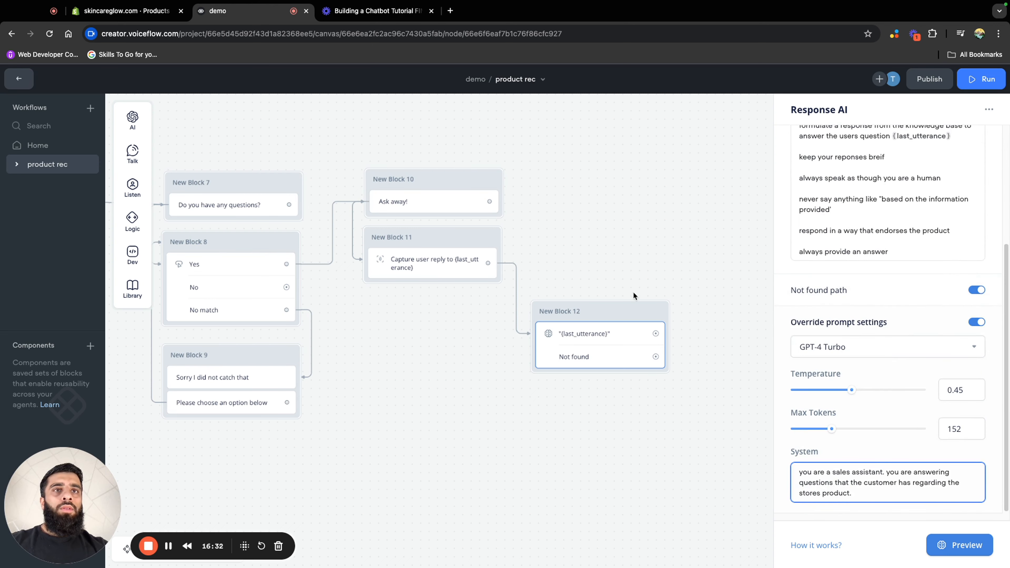
{"action": "left_click", "coordinate": [721, 312]}
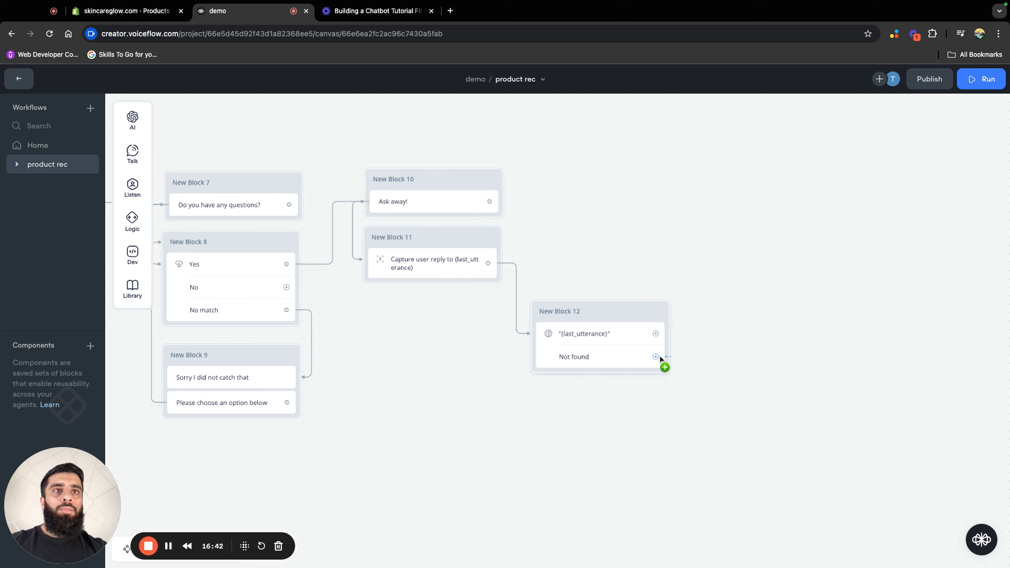
Route Not found to a message "Sorry, I can't seem seem to find an answer please ask again." beneath New Block 12, looping back to New Block 11
{"action": "left_click_drag", "start_coordinate": [660, 358], "coordinate": [707, 367]}
{"action": "mouse_move", "coordinate": [758, 405]}
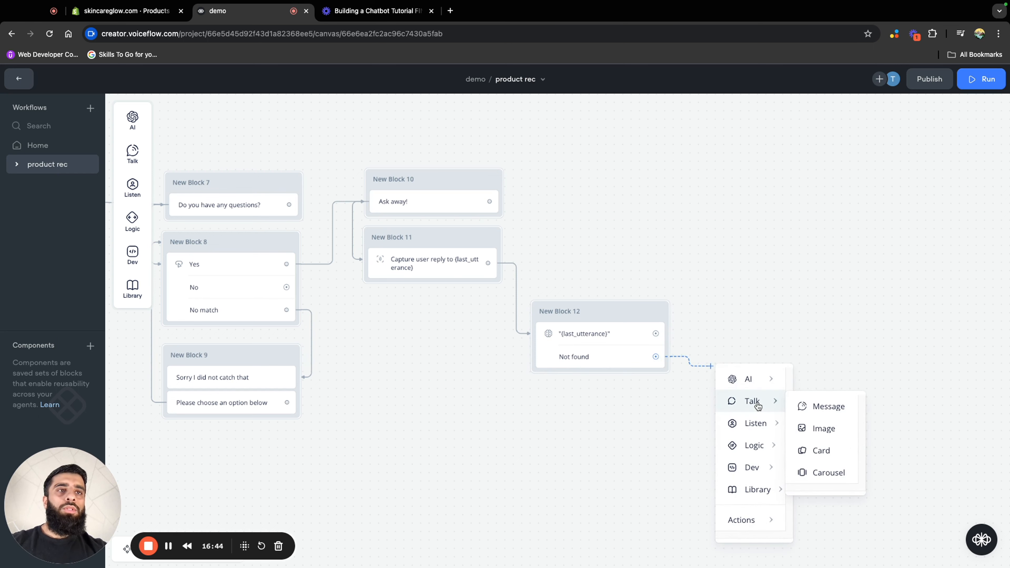
{"action": "left_click", "coordinate": [818, 410]}
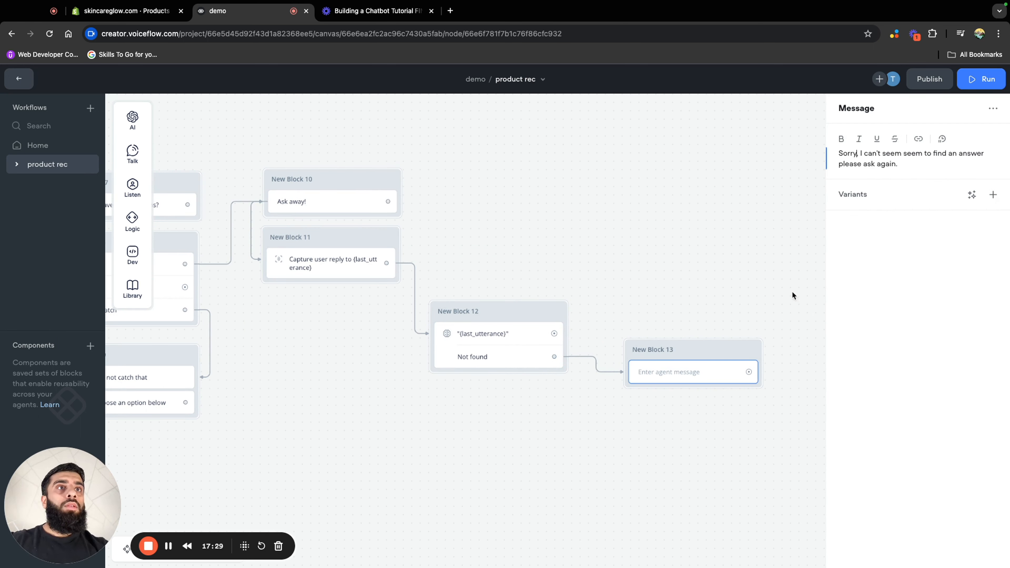
{"action": "left_click", "coordinate": [674, 395]}
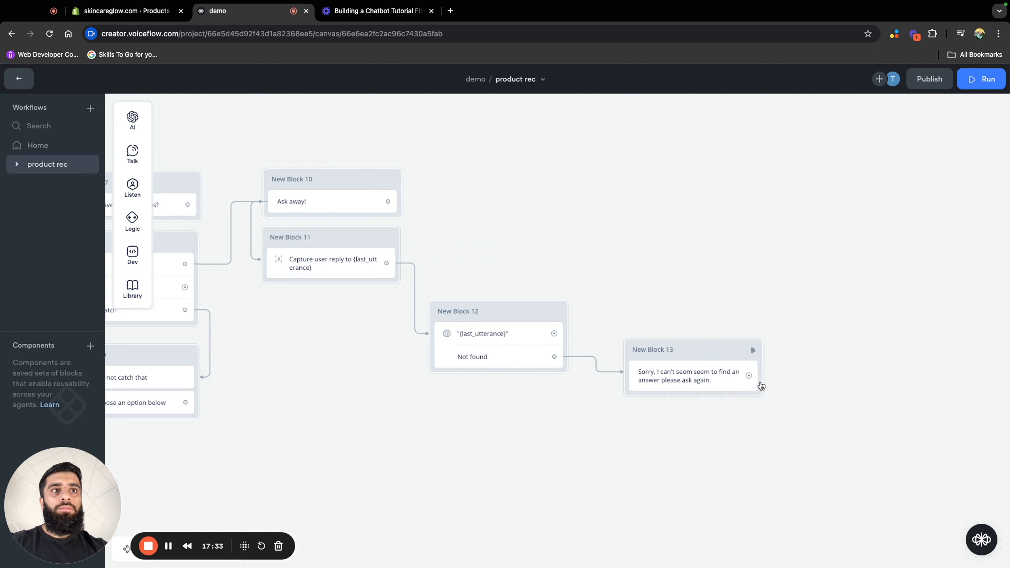
{"action": "left_click_drag", "start_coordinate": [749, 376], "coordinate": [400, 239]}
{"action": "left_click_drag", "start_coordinate": [700, 354], "coordinate": [499, 394]}
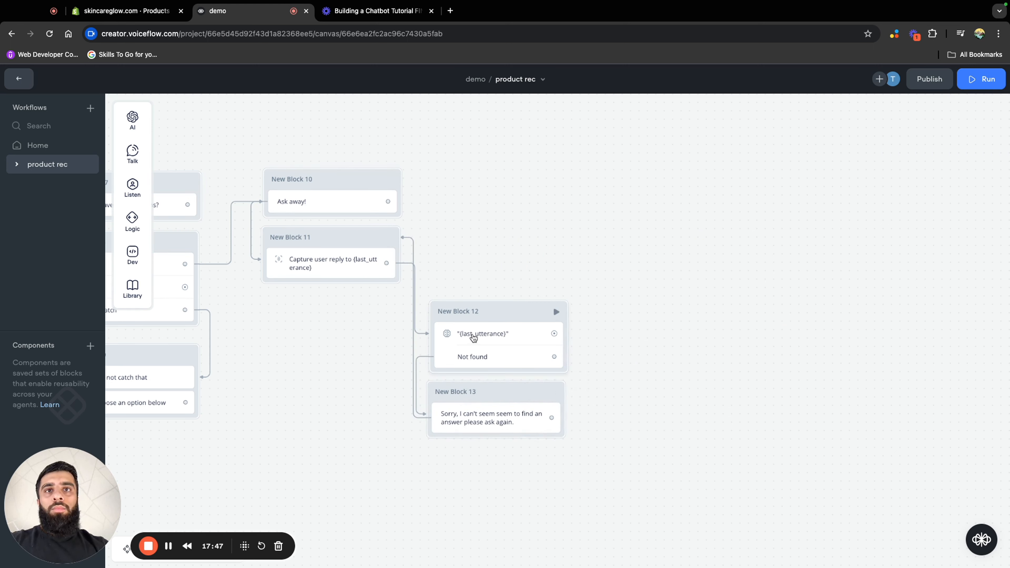
Add a message block on the {last_utterance} answer path that says "Any other questions?" and align it level with New Block 12
{"action": "left_click_drag", "start_coordinate": [554, 333], "coordinate": [656, 314]}
{"action": "mouse_move", "coordinate": [676, 342]}
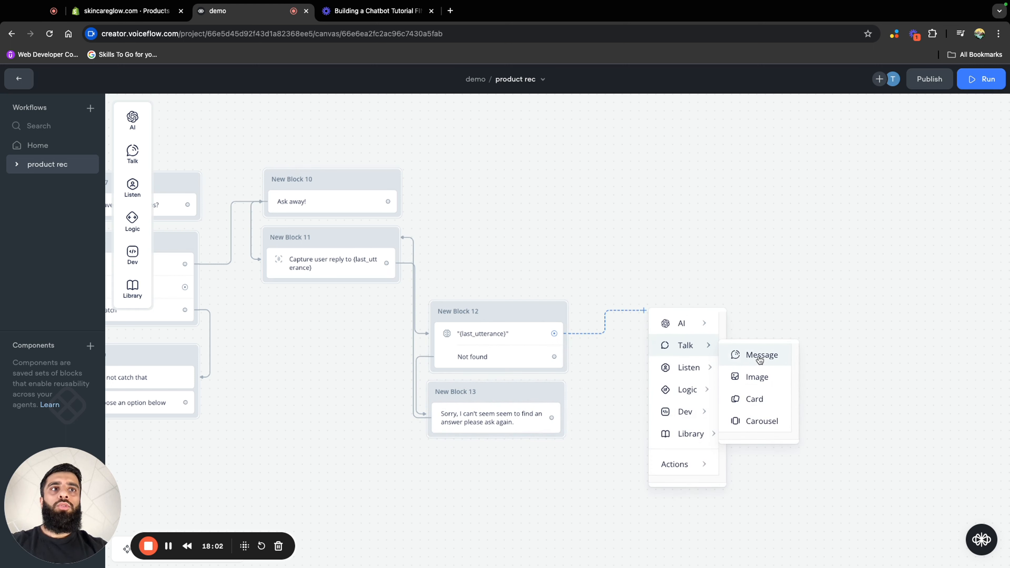
{"action": "left_click", "coordinate": [756, 354]}
{"action": "left_click", "coordinate": [900, 152]}
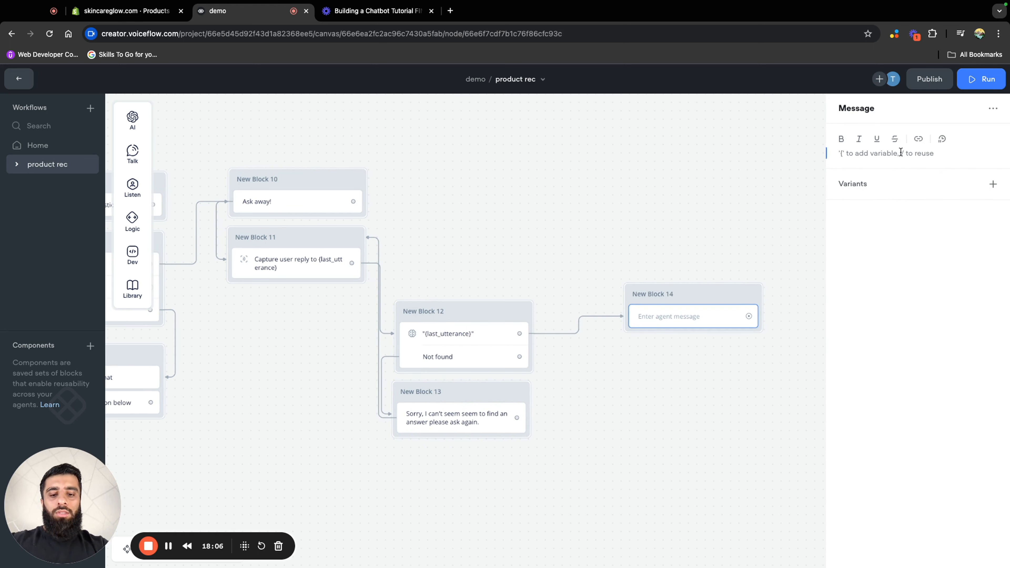
{"action": "type", "text": "ANy"}
{"action": "key", "text": "BackSpace"}
{"action": "key", "text": "BackSpace"}
{"action": "type", "text": "ny other questions?"}
{"action": "left_click", "coordinate": [773, 205]}
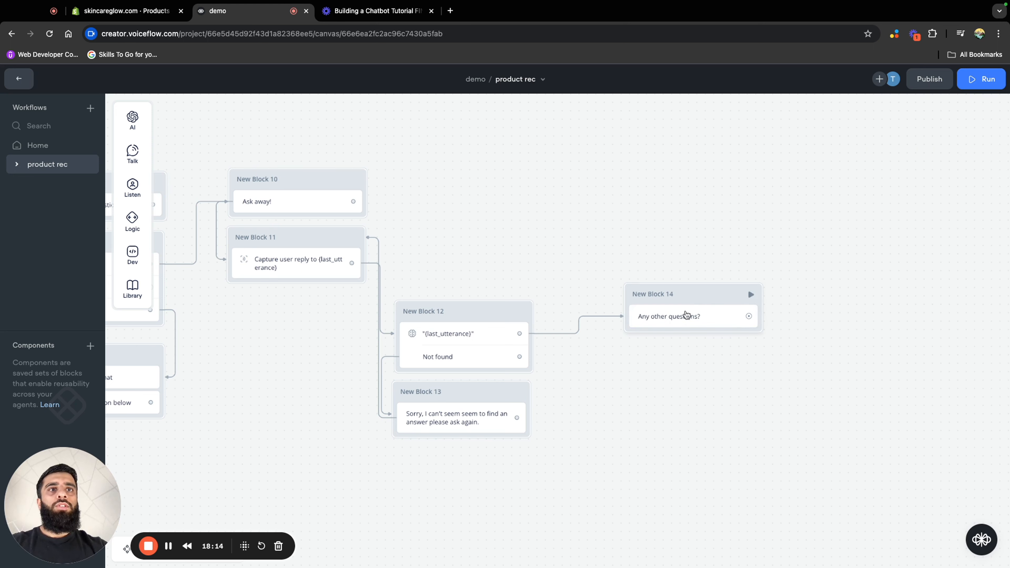
{"action": "left_click_drag", "start_coordinate": [721, 296], "coordinate": [762, 394]}
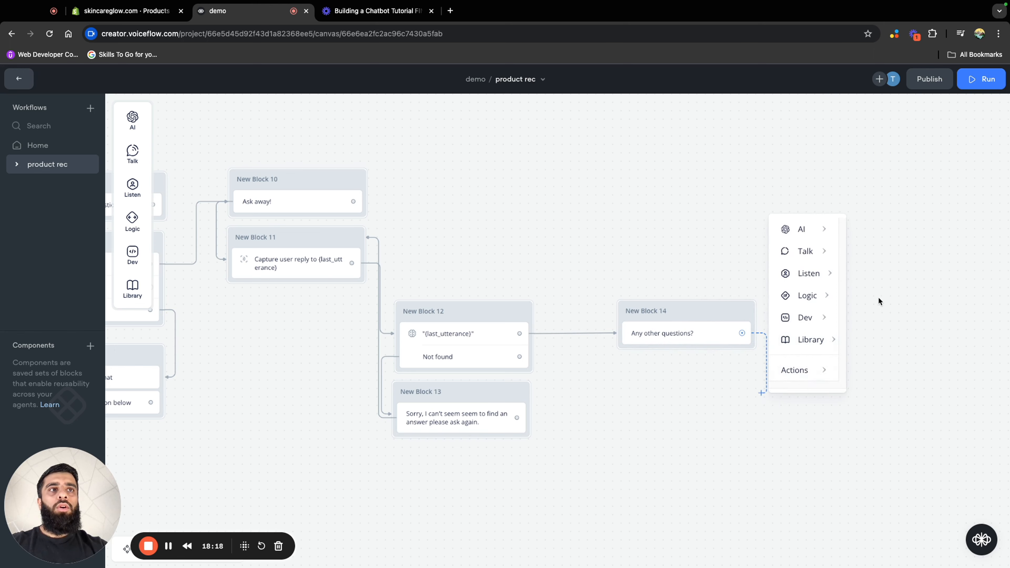
{"action": "left_click", "coordinate": [685, 244]}
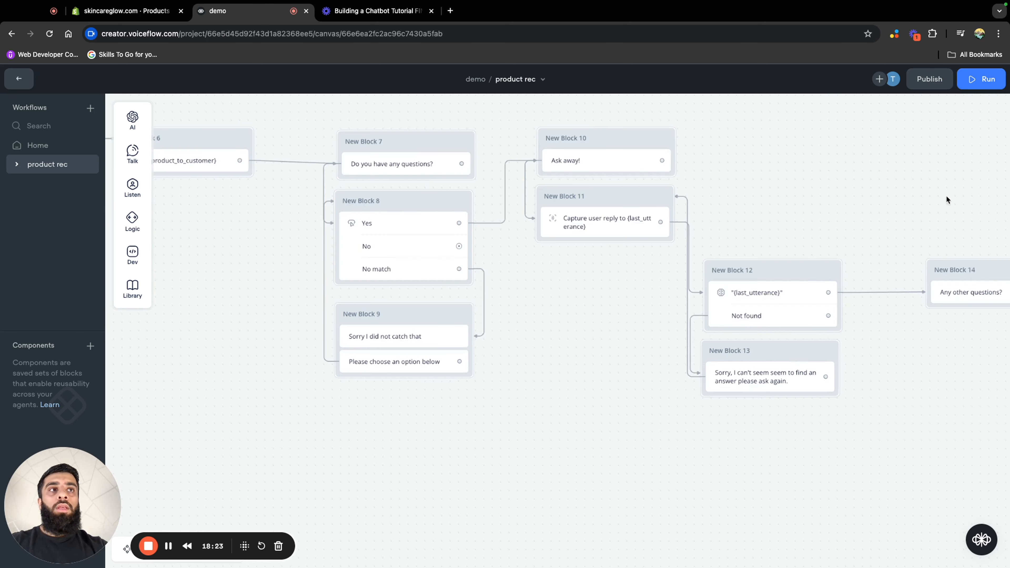
Duplicate the Yes/No button step of New Block 8 and bring the copy over near New Block 14
{"action": "left_click_drag", "start_coordinate": [946, 200], "coordinate": [684, 259]}
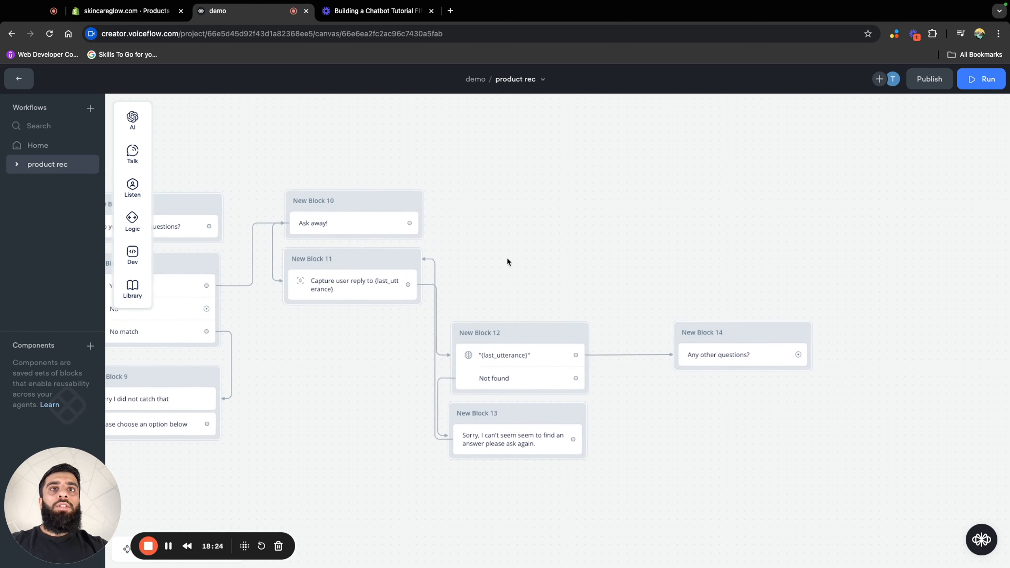
{"action": "scroll", "coordinate": [506, 262], "scroll_direction": "left", "scroll_amount": 8}
{"action": "scroll", "coordinate": [507, 261], "scroll_direction": "down", "scroll_amount": 4}
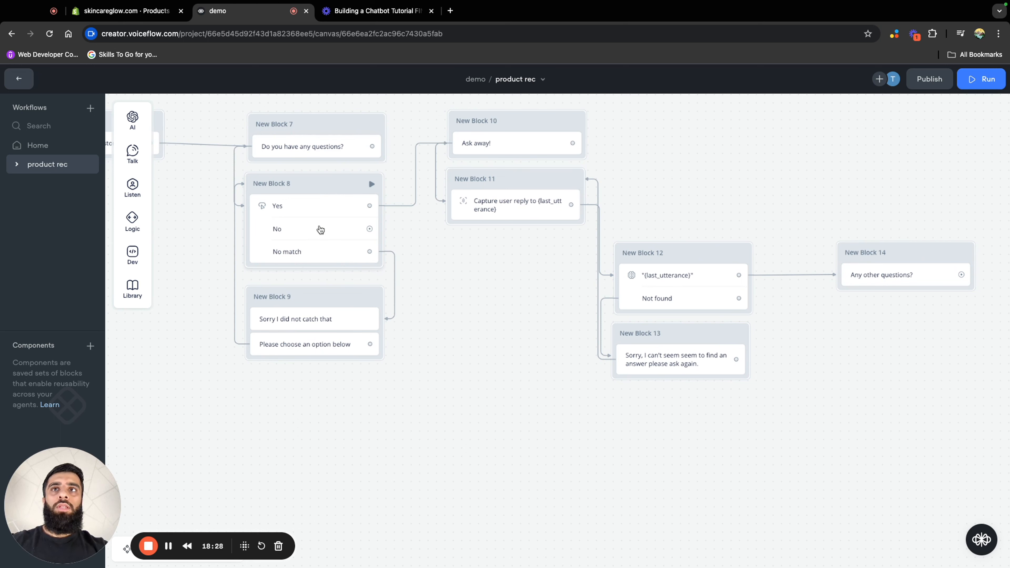
{"action": "right_click", "coordinate": [318, 226]}
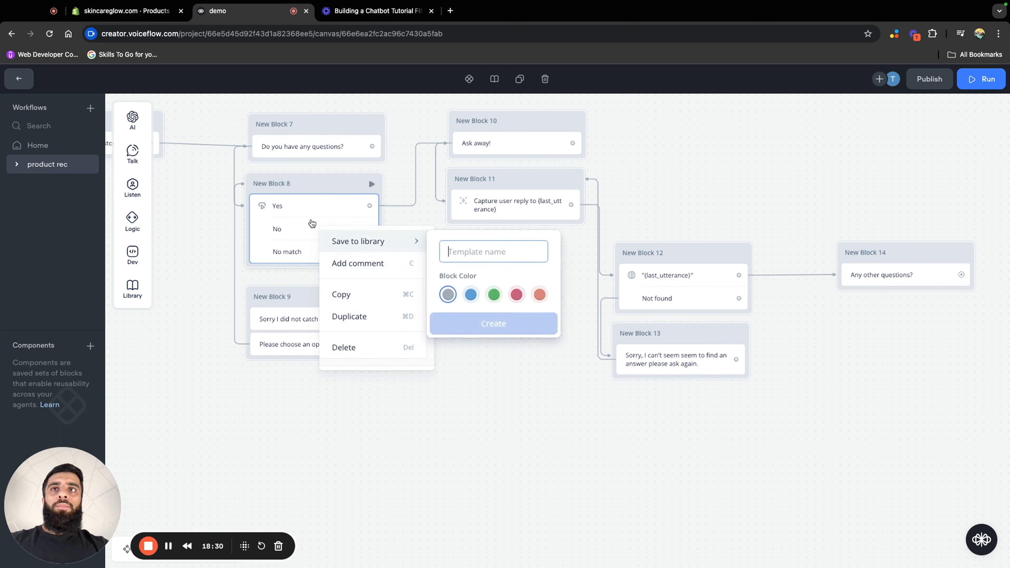
{"action": "left_click", "coordinate": [384, 317]}
{"action": "left_click_drag", "start_coordinate": [440, 186], "coordinate": [685, 364]}
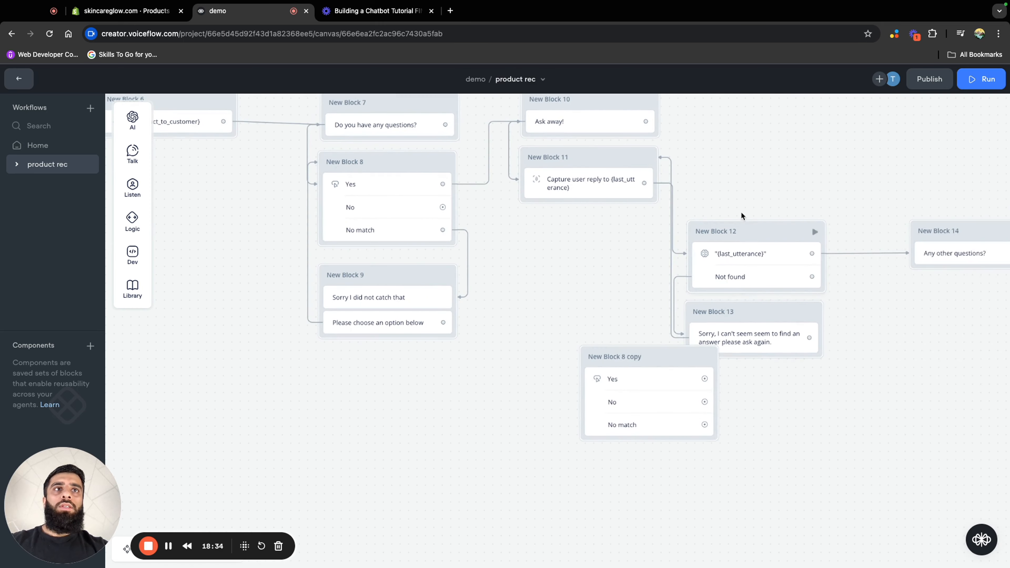
{"action": "left_click_drag", "start_coordinate": [761, 166], "coordinate": [395, 291]}
{"action": "left_click_drag", "start_coordinate": [321, 484], "coordinate": [768, 311]}
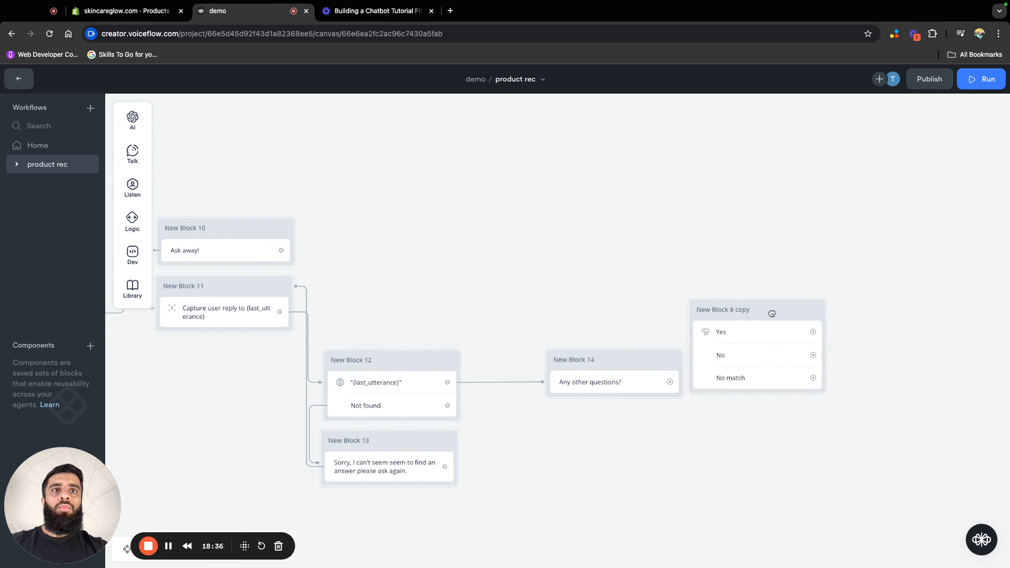
Connect New Block 14 to the New Block 8 copy placed beneath it, and route the copy's Yes path back to New Block 10
{"action": "scroll", "coordinate": [557, 202], "scroll_direction": "down", "scroll_amount": 5}
{"action": "scroll", "coordinate": [557, 203], "scroll_direction": "right", "scroll_amount": 5}
{"action": "left_click_drag", "start_coordinate": [661, 228], "coordinate": [507, 336]}
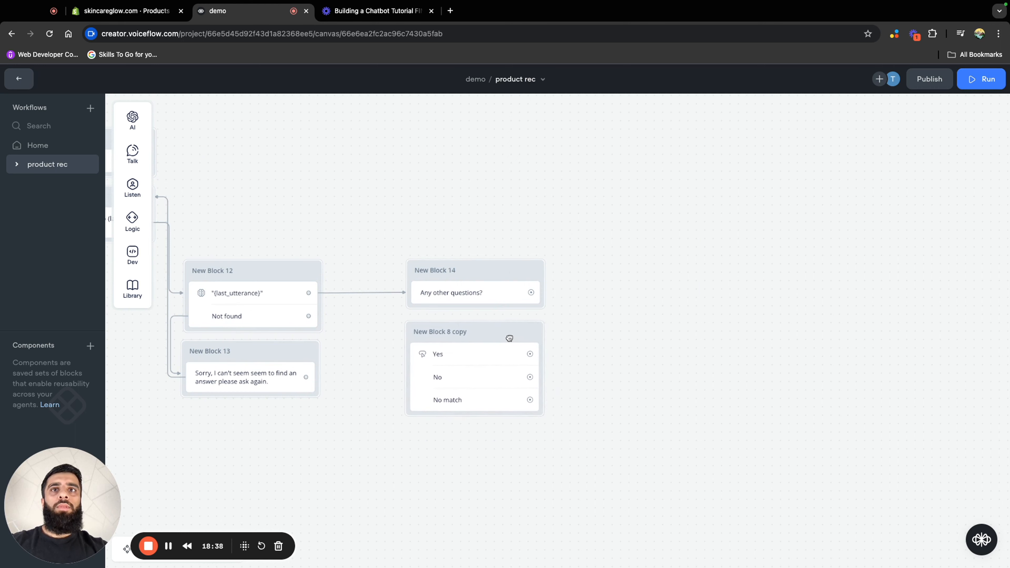
{"action": "scroll", "coordinate": [606, 291], "scroll_direction": "down", "scroll_amount": 3}
{"action": "scroll", "coordinate": [606, 291], "scroll_direction": "left", "scroll_amount": 1}
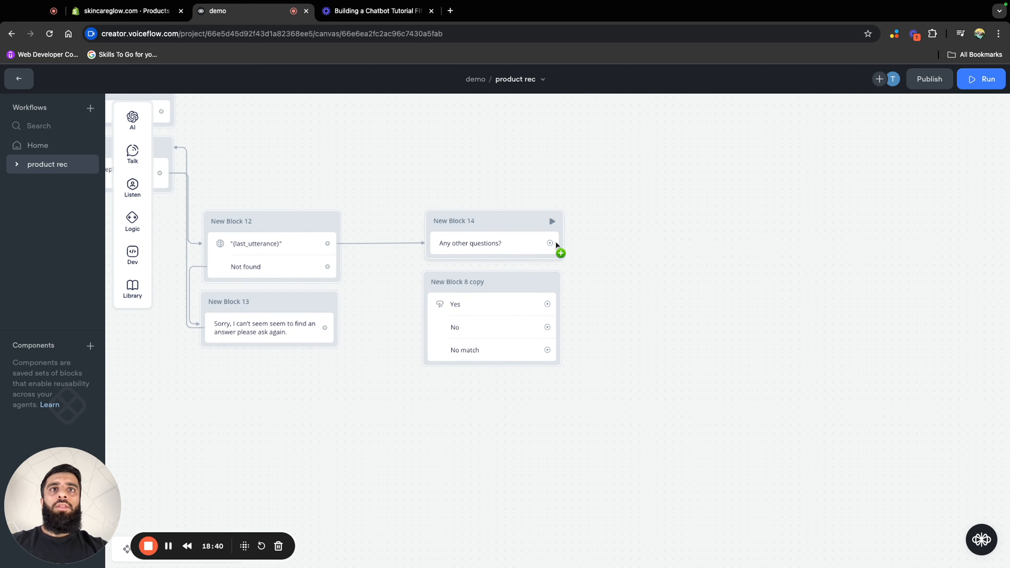
{"action": "left_click_drag", "start_coordinate": [551, 243], "coordinate": [543, 282]}
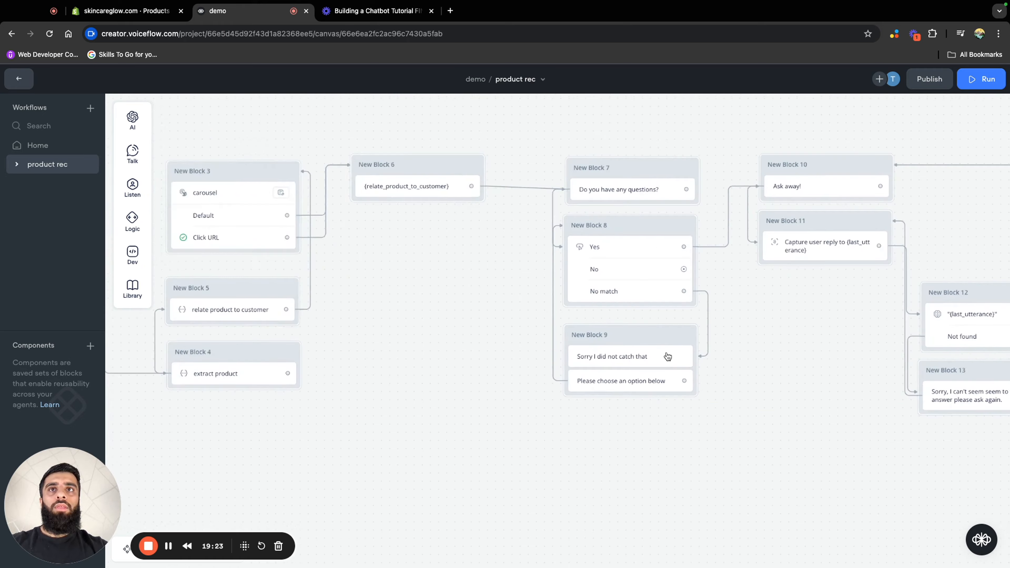
Duplicate the carousel block New Block 3 and place the copy beside the New Block 8 copy
{"action": "scroll", "coordinate": [589, 307], "scroll_direction": "left", "scroll_amount": 5}
{"action": "scroll", "coordinate": [609, 330], "scroll_direction": "up", "scroll_amount": 3}
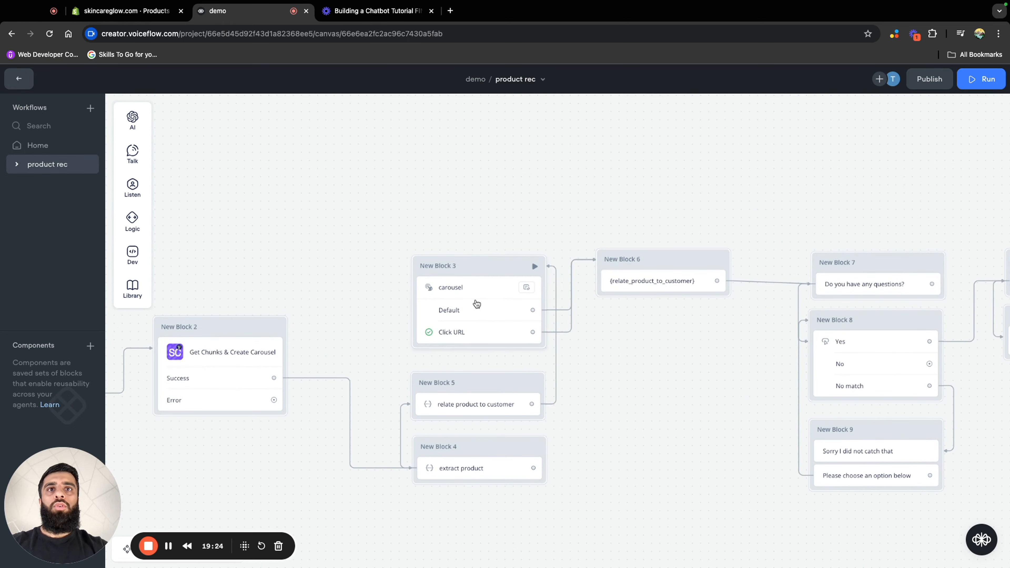
{"action": "right_click", "coordinate": [490, 268]}
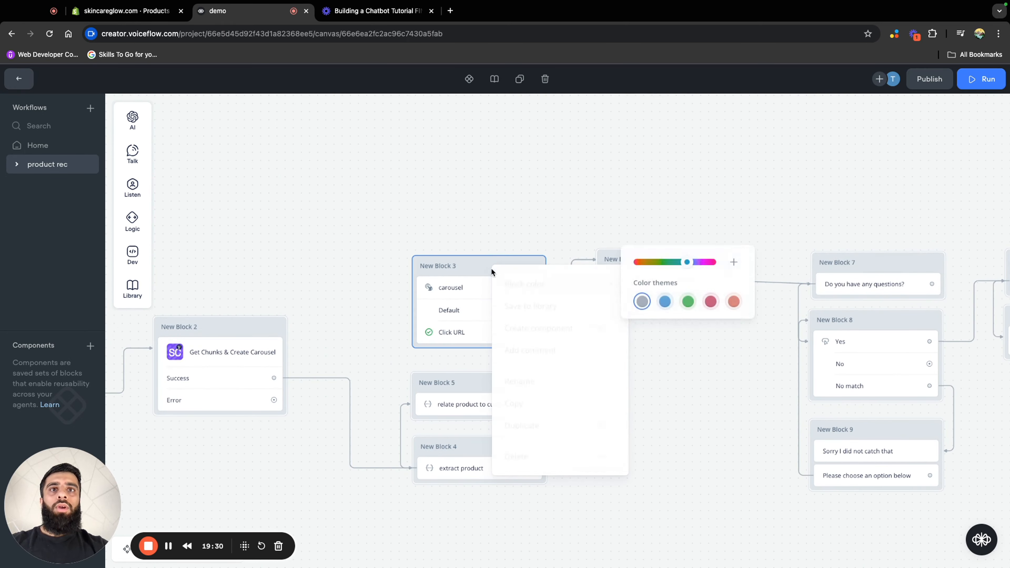
{"action": "left_click", "coordinate": [540, 423]}
{"action": "left_click", "coordinate": [535, 332]}
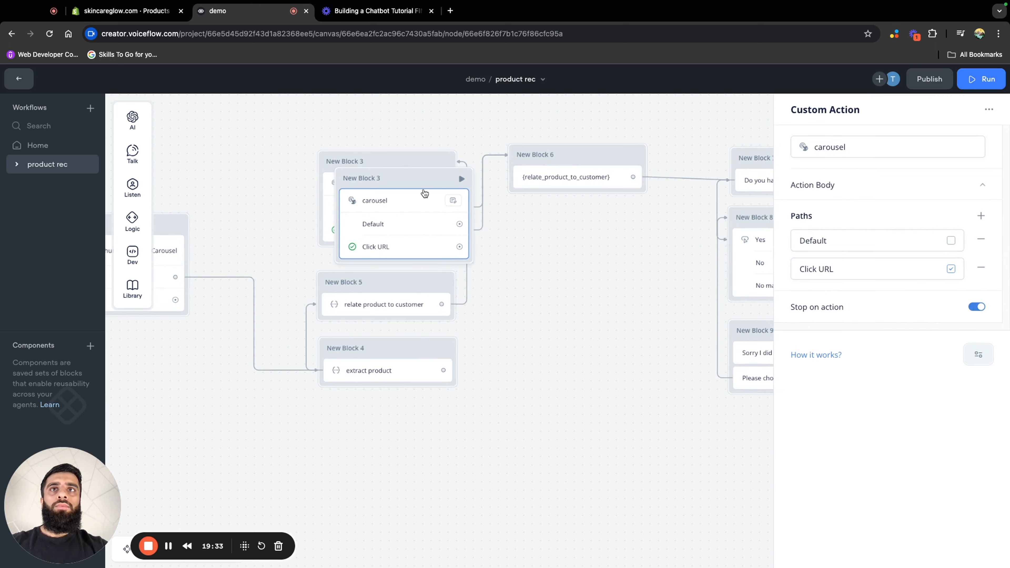
{"action": "left_click_drag", "start_coordinate": [423, 180], "coordinate": [700, 382]}
{"action": "left_click_drag", "start_coordinate": [628, 266], "coordinate": [409, 291]}
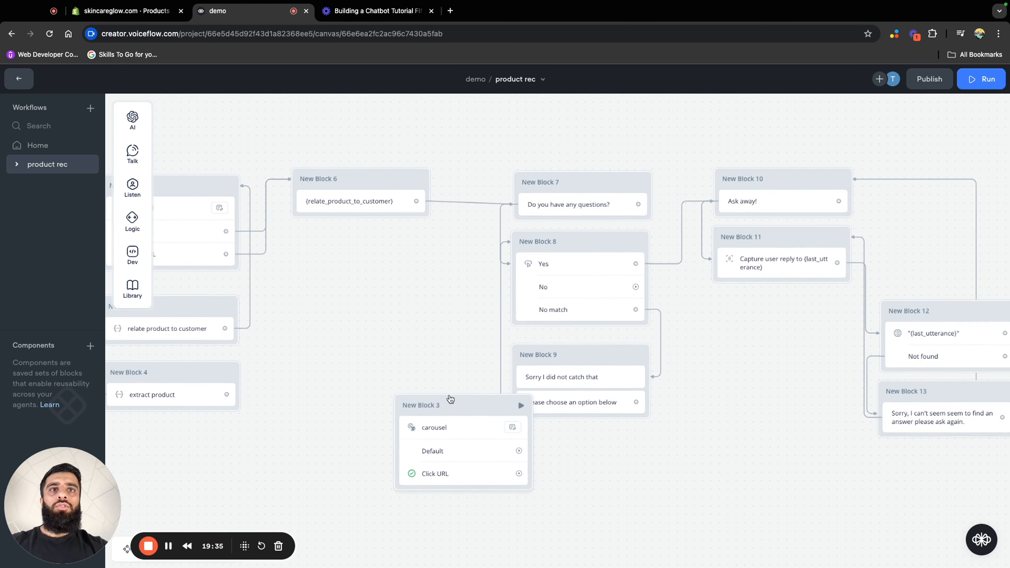
{"action": "left_click_drag", "start_coordinate": [448, 400], "coordinate": [871, 414]}
{"action": "left_click_drag", "start_coordinate": [818, 340], "coordinate": [363, 324]}
{"action": "left_click_drag", "start_coordinate": [448, 409], "coordinate": [891, 357]}
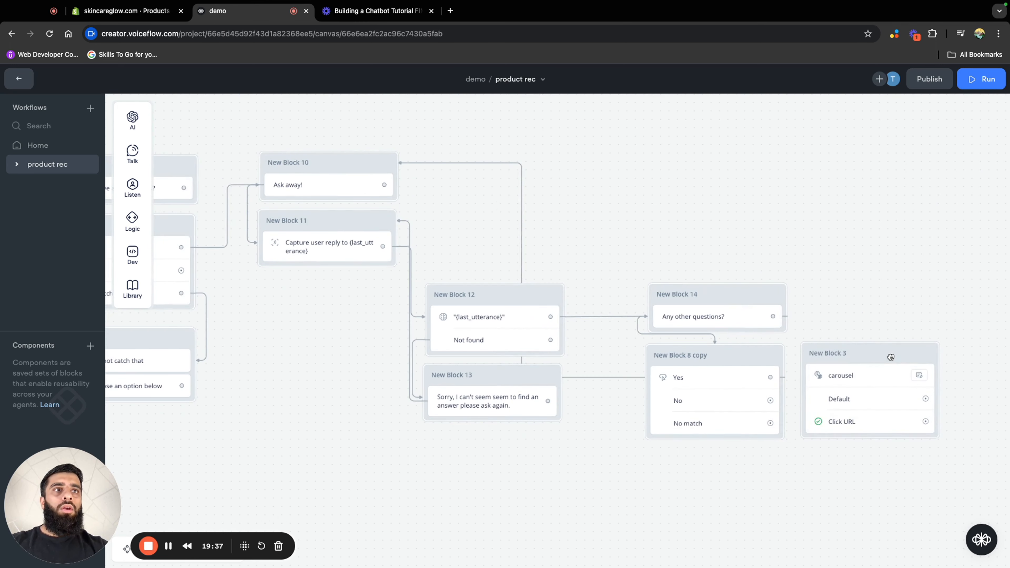
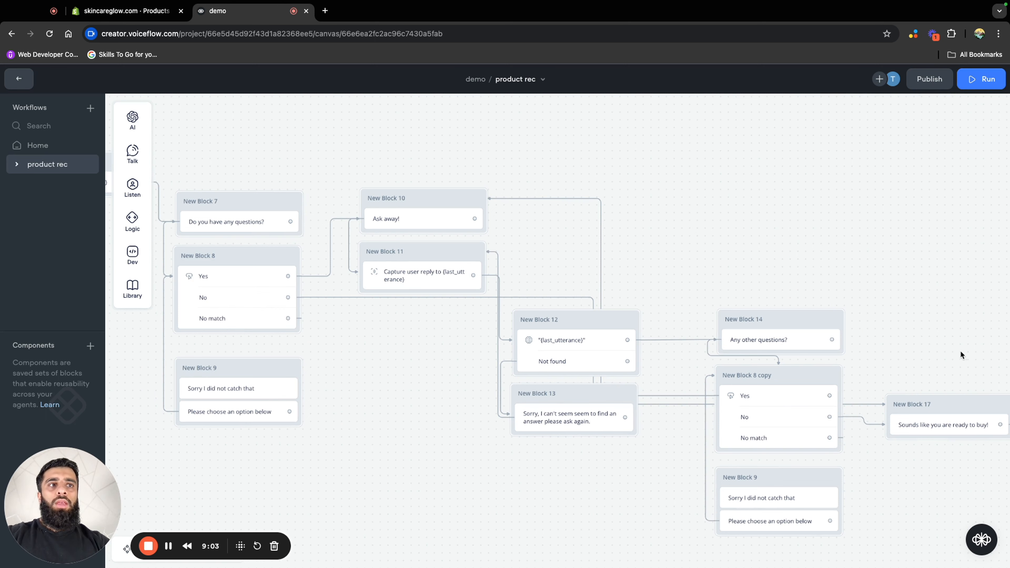
Create a new workflow named "soft moisturising cream"
{"action": "scroll", "coordinate": [963, 354], "scroll_direction": "down", "scroll_amount": 5}
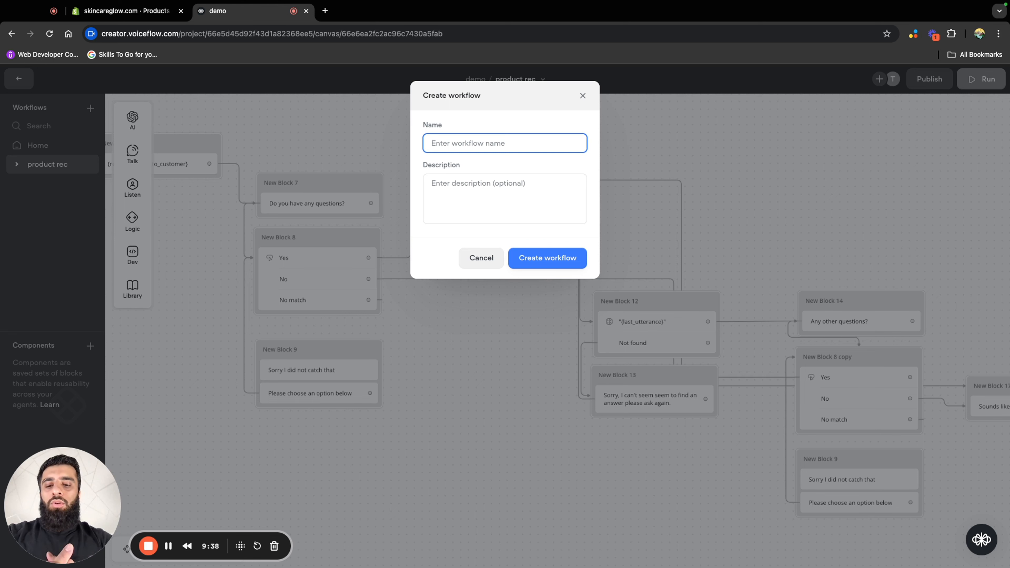
{"action": "type", "text": "soft moisturising cream"}
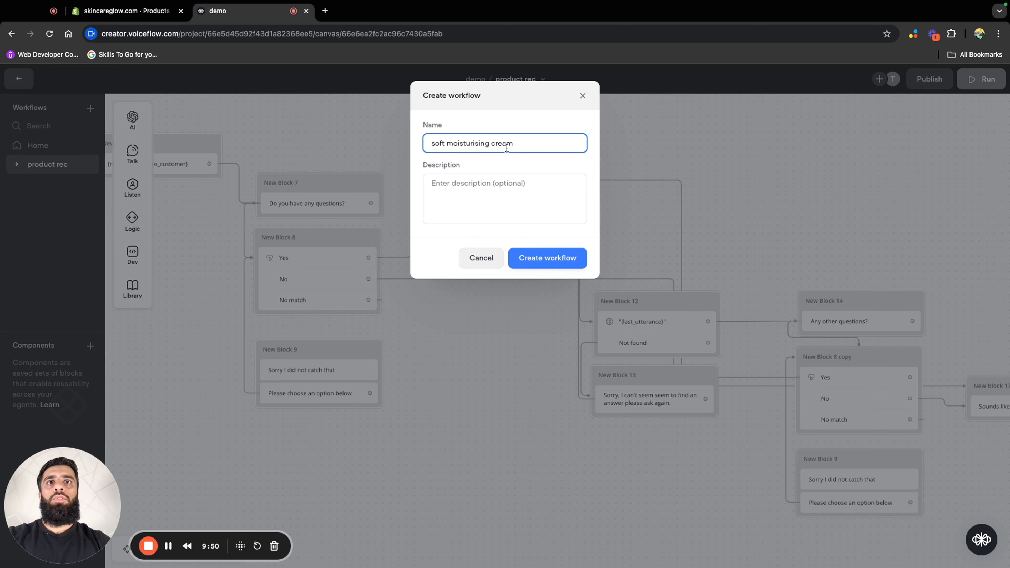
{"action": "left_click", "coordinate": [541, 254]}
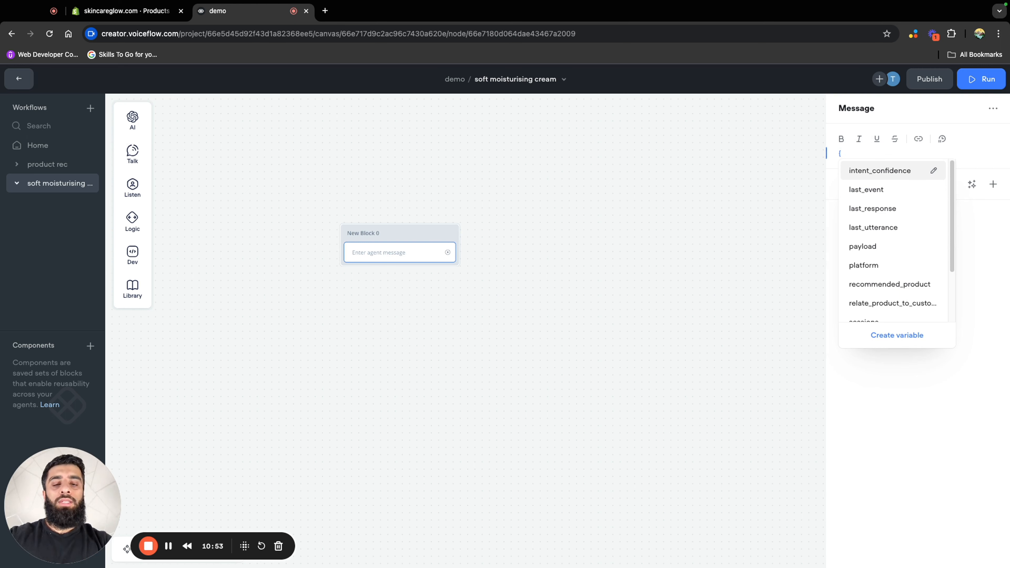
Set the message of New Block 0 in the soft moisturising cream workflow to the variable {relate_product_to_customer}
{"action": "type", "text": "rela"}
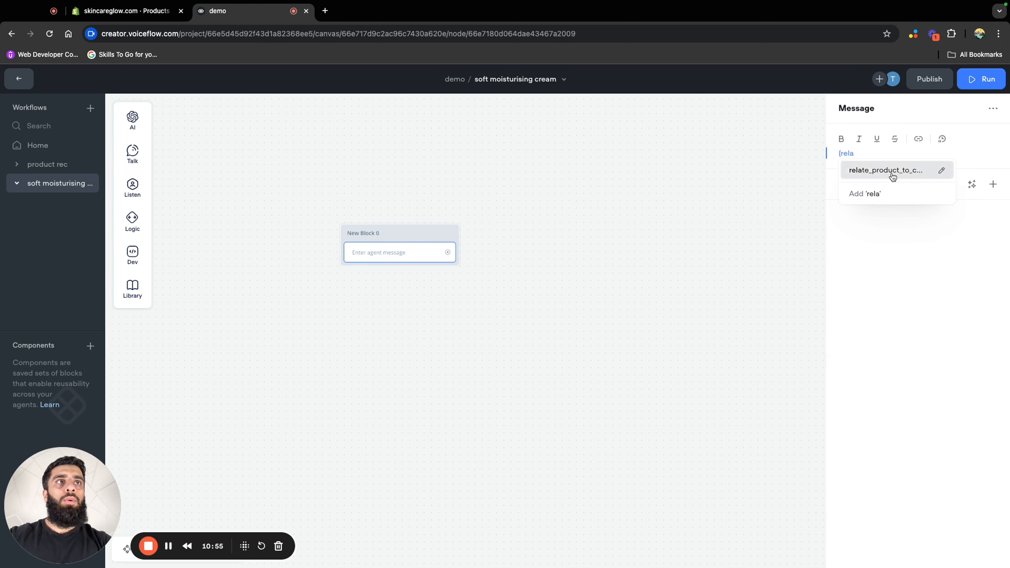
{"action": "left_click", "coordinate": [887, 171]}
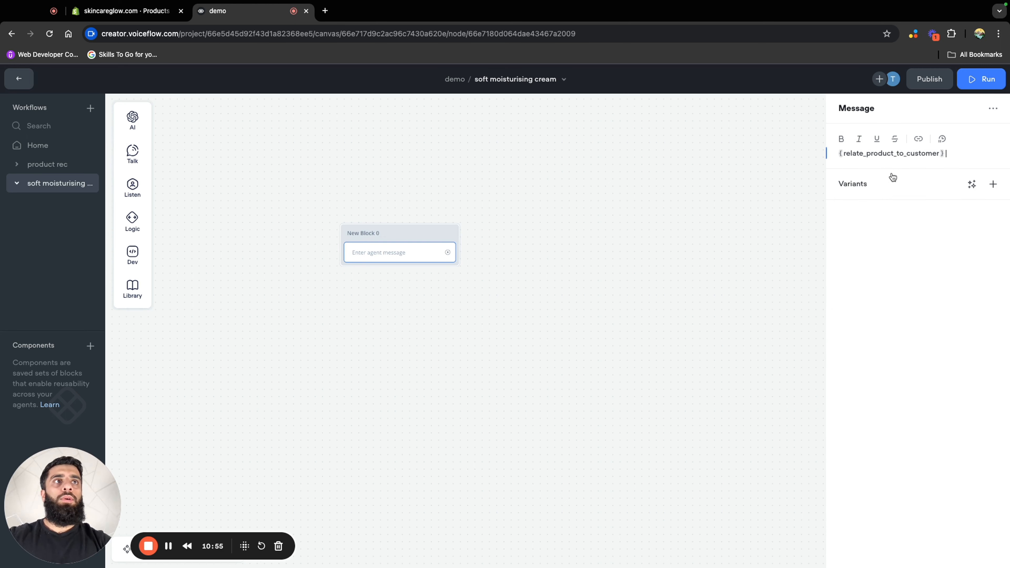
{"action": "left_click", "coordinate": [593, 276]}
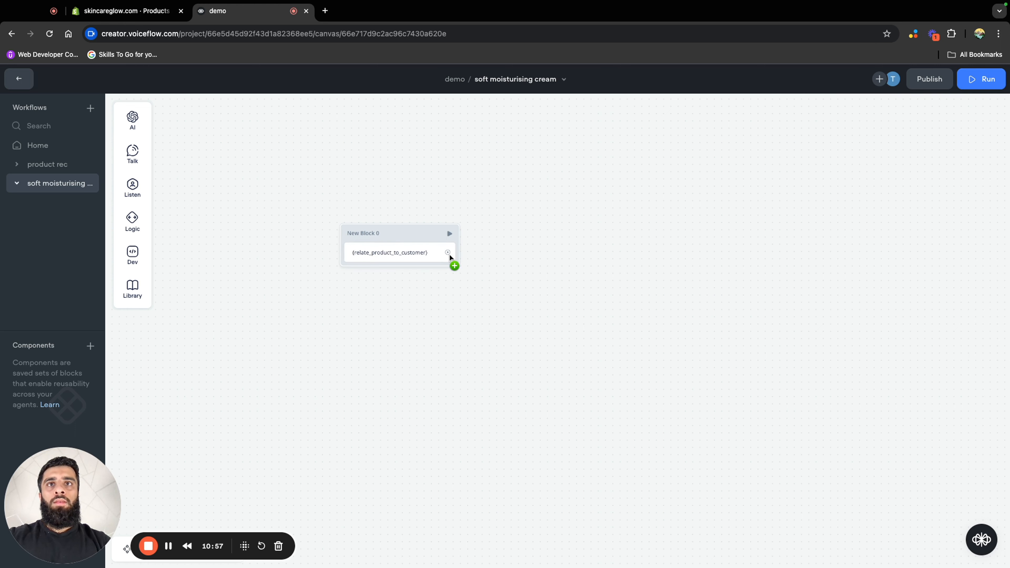
Add a message block connected from New Block 0 that says "Choose an option below"
{"action": "left_click_drag", "start_coordinate": [447, 252], "coordinate": [468, 326]}
{"action": "mouse_move", "coordinate": [512, 358]}
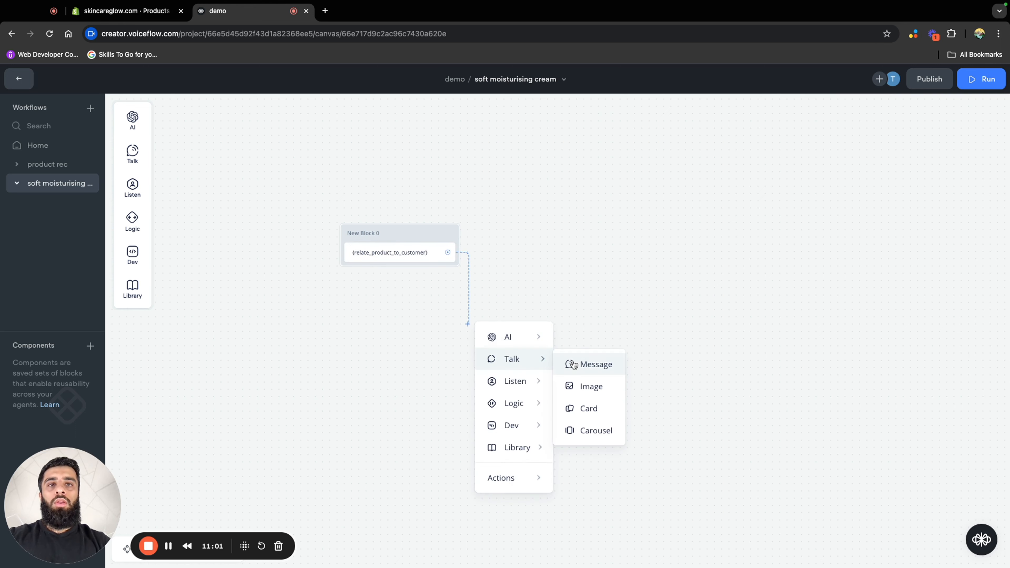
{"action": "left_click", "coordinate": [592, 363]}
{"action": "left_click", "coordinate": [896, 155]}
{"action": "type", "text": "Choose "}
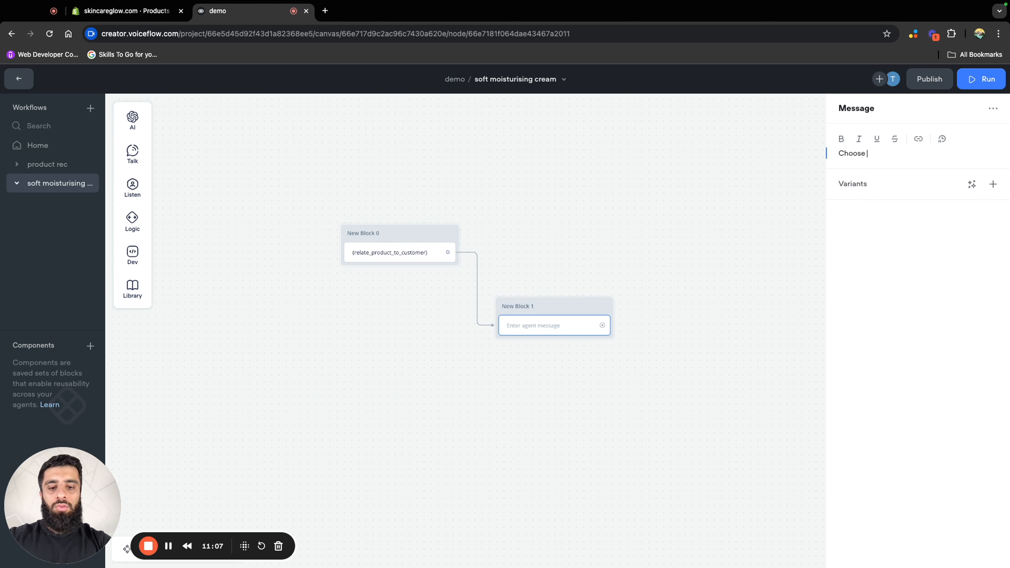
{"action": "type", "text": "an option below"}
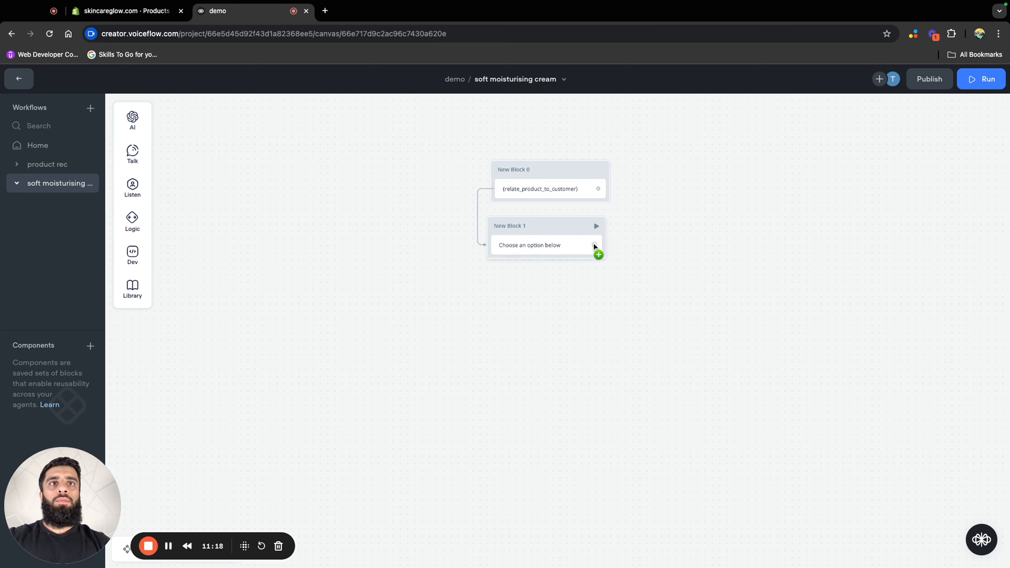
Add a Buttons block connected from New Block 1 and label its first button "See the results!"
{"action": "left_click_drag", "start_coordinate": [595, 246], "coordinate": [605, 300]}
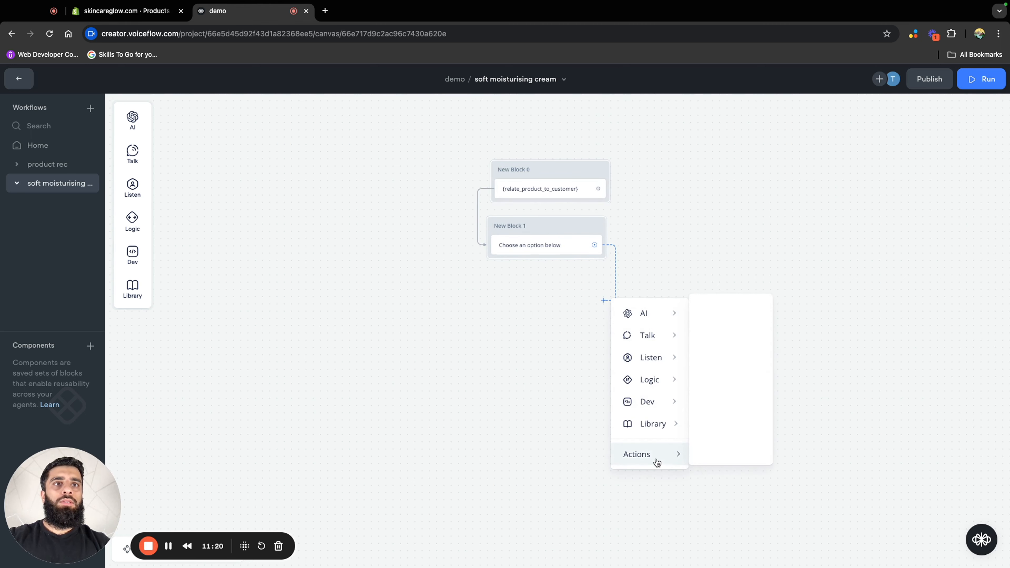
{"action": "mouse_move", "coordinate": [669, 360]}
{"action": "left_click", "coordinate": [725, 365]}
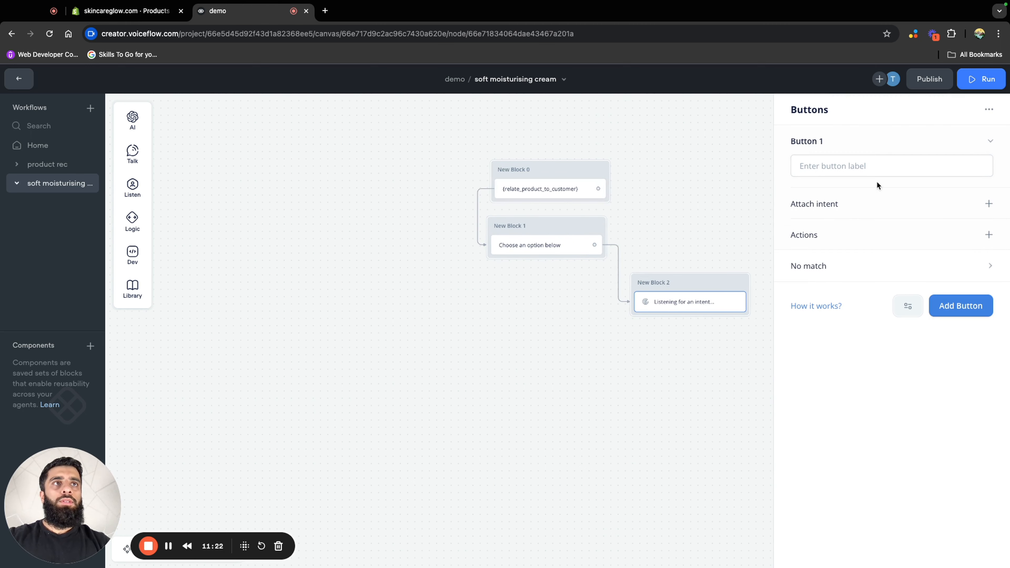
{"action": "left_click", "coordinate": [874, 171]}
{"action": "type", "text": "See"}
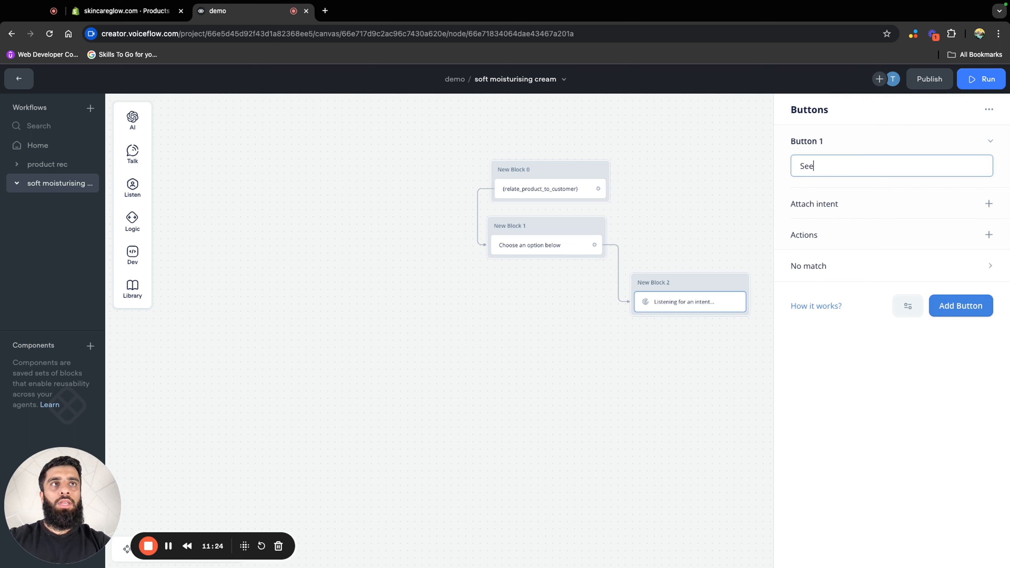
{"action": "type", "text": " the results!"}
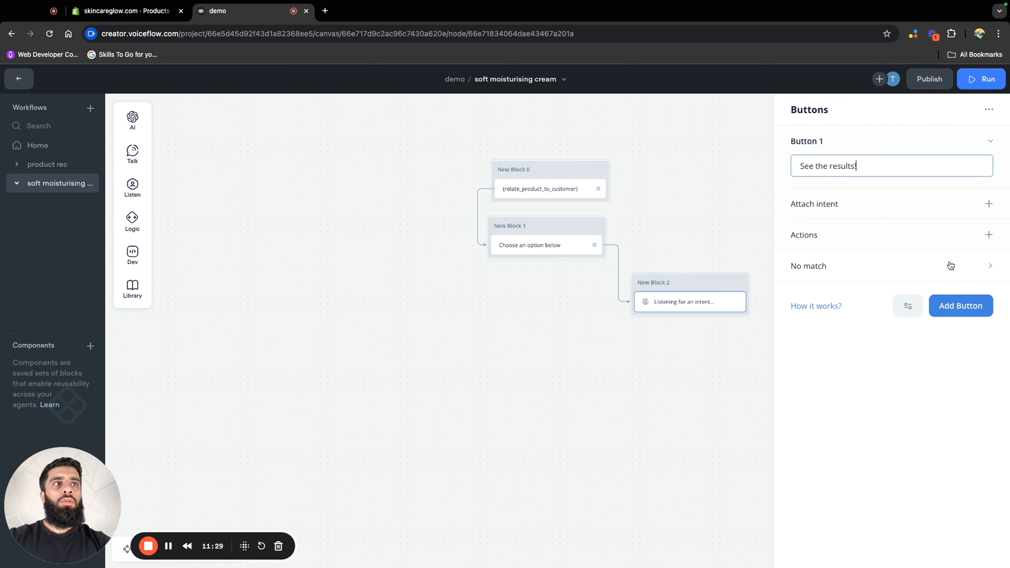
Add two more buttons to New Block 2, labelled "Purchase" and "Ask a question"
{"action": "left_click", "coordinate": [964, 305]}
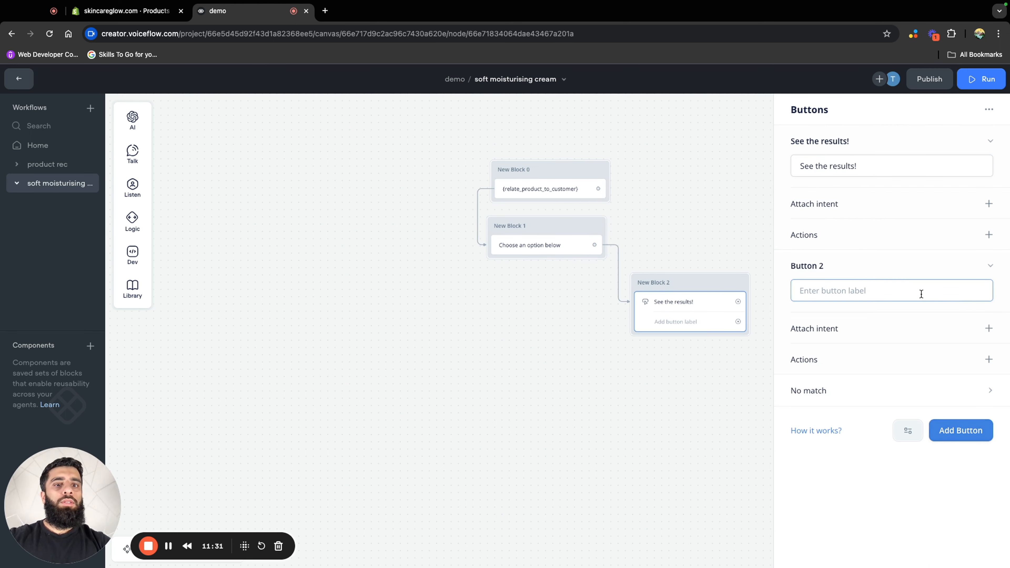
{"action": "type", "text": "Purchase"}
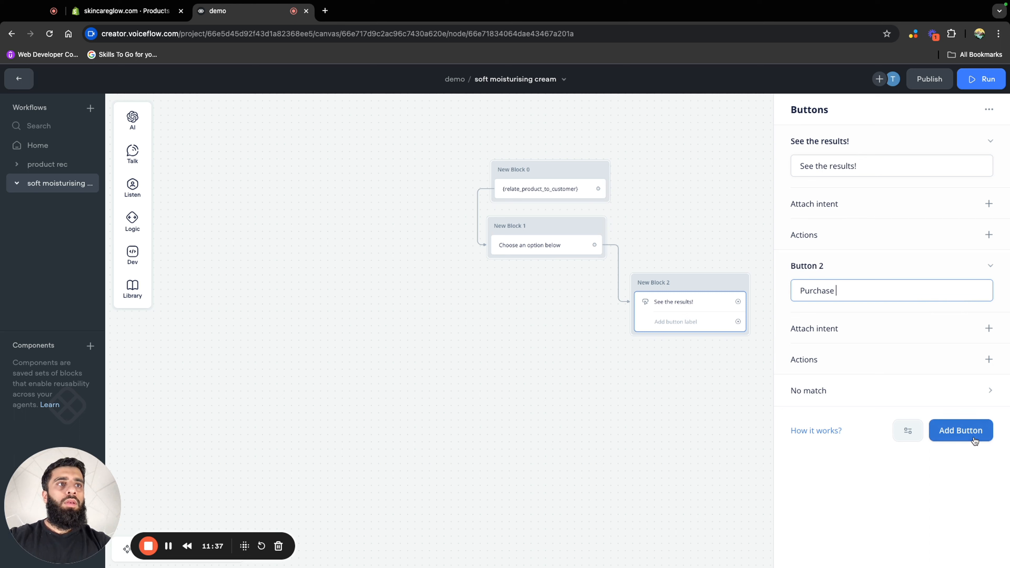
{"action": "left_click", "coordinate": [970, 432]}
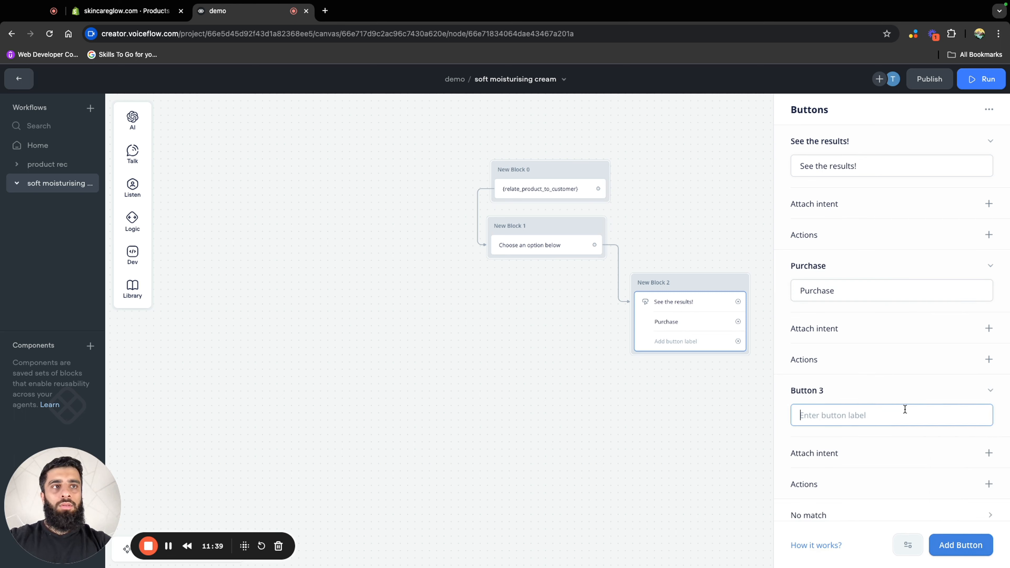
{"action": "type", "text": "Ask a "}
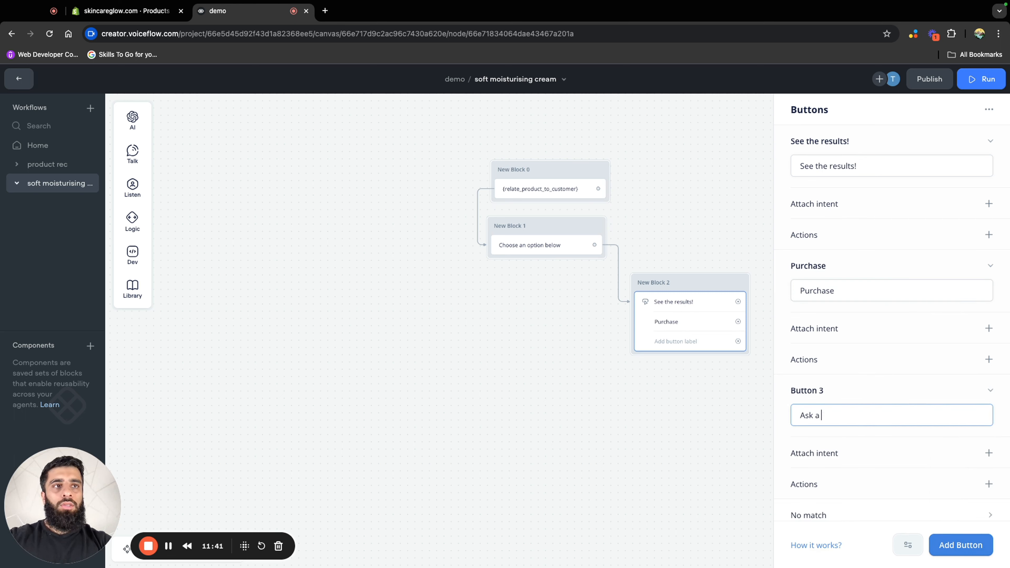
{"action": "type", "text": "question"}
Connect the "See the results!" button to a new Carousel block and give the carousel a second card
{"action": "left_click_drag", "start_coordinate": [718, 307], "coordinate": [833, 303]}
{"action": "mouse_move", "coordinate": [891, 461]}
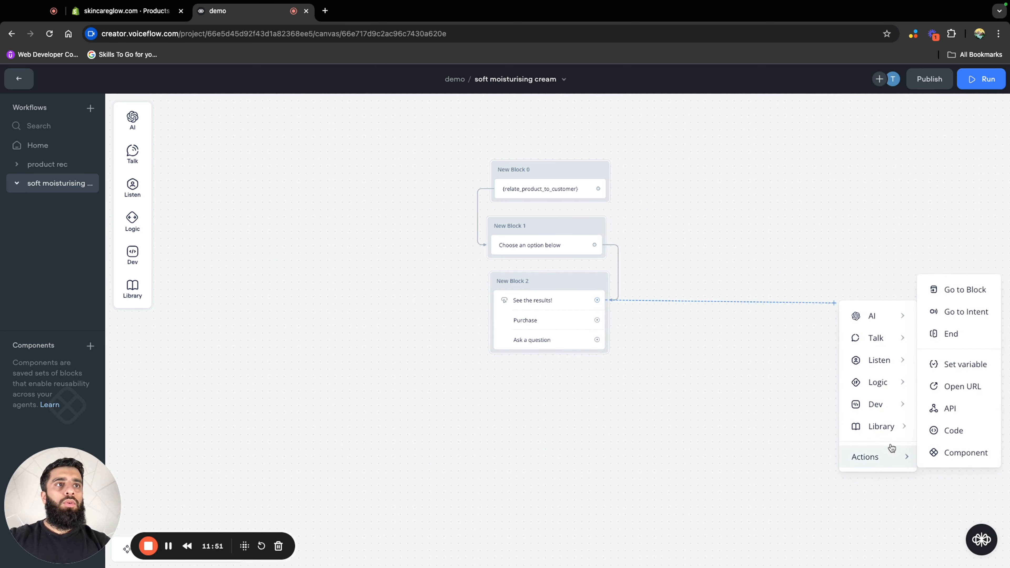
{"action": "mouse_move", "coordinate": [879, 338]}
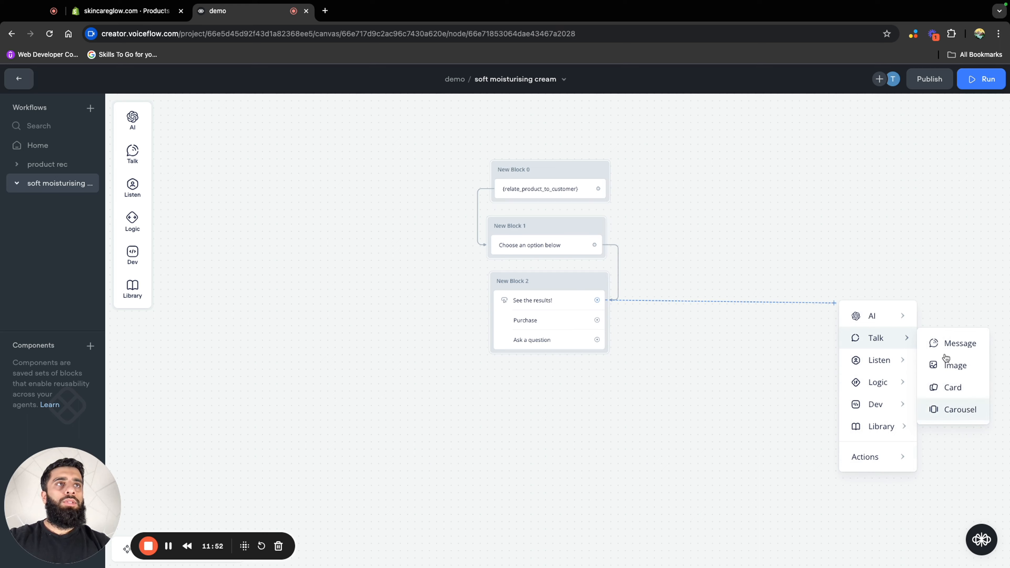
{"action": "left_click", "coordinate": [969, 408]}
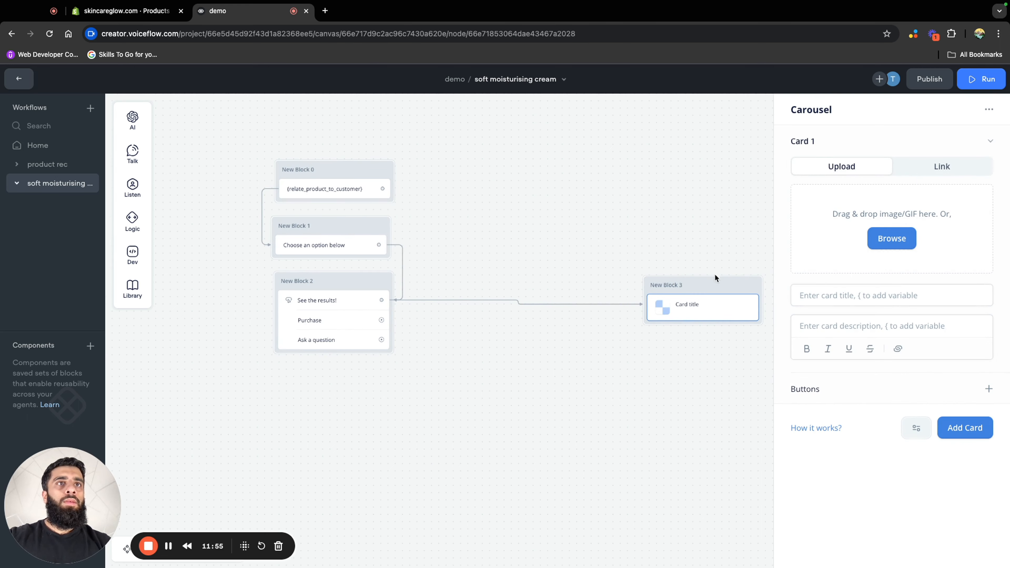
{"action": "left_click_drag", "start_coordinate": [724, 282], "coordinate": [673, 258]}
{"action": "left_click", "coordinate": [679, 279]}
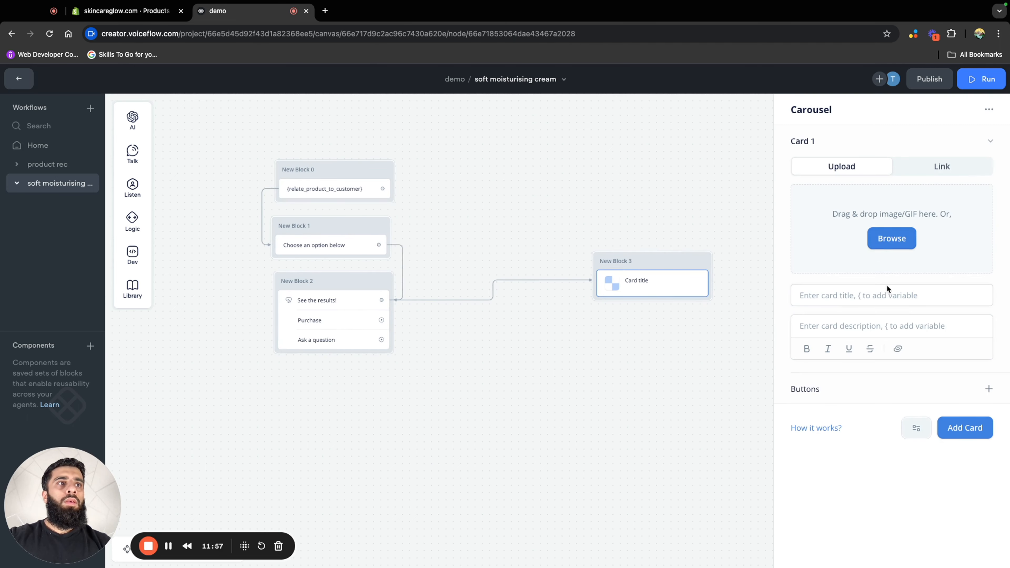
{"action": "left_click", "coordinate": [974, 429]}
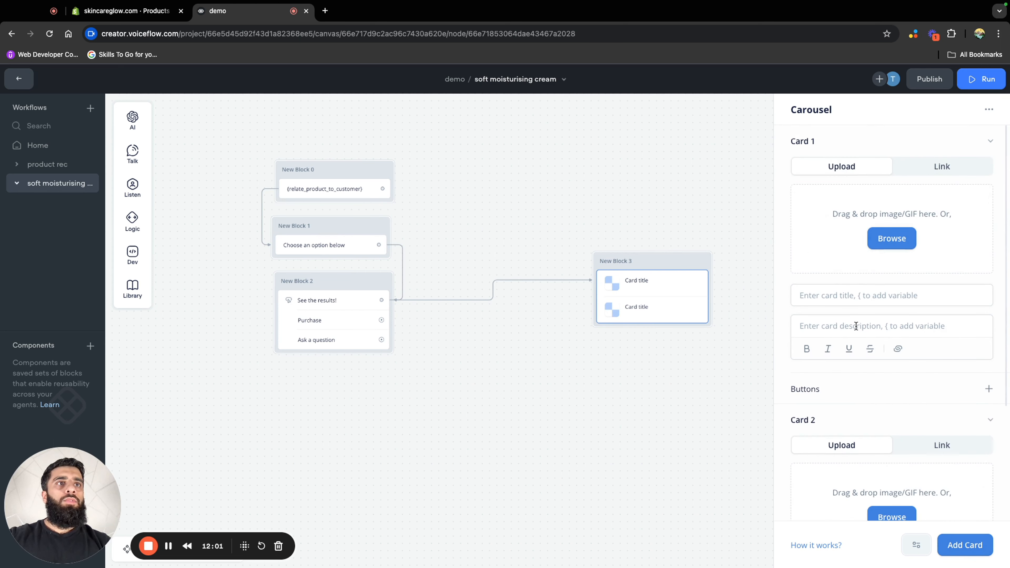
Title the first card "Before", upload the image "eczema before" and describe it as "This customer was dealing with painful dry and cracked skin."
{"action": "left_click", "coordinate": [861, 304]}
{"action": "type", "text": "Bef"}
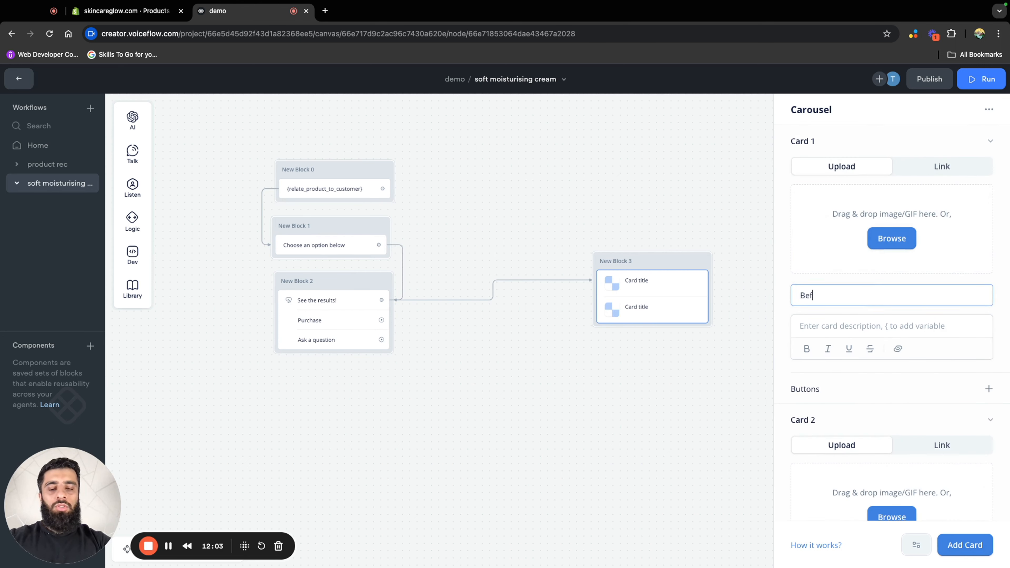
{"action": "type", "text": "ore"}
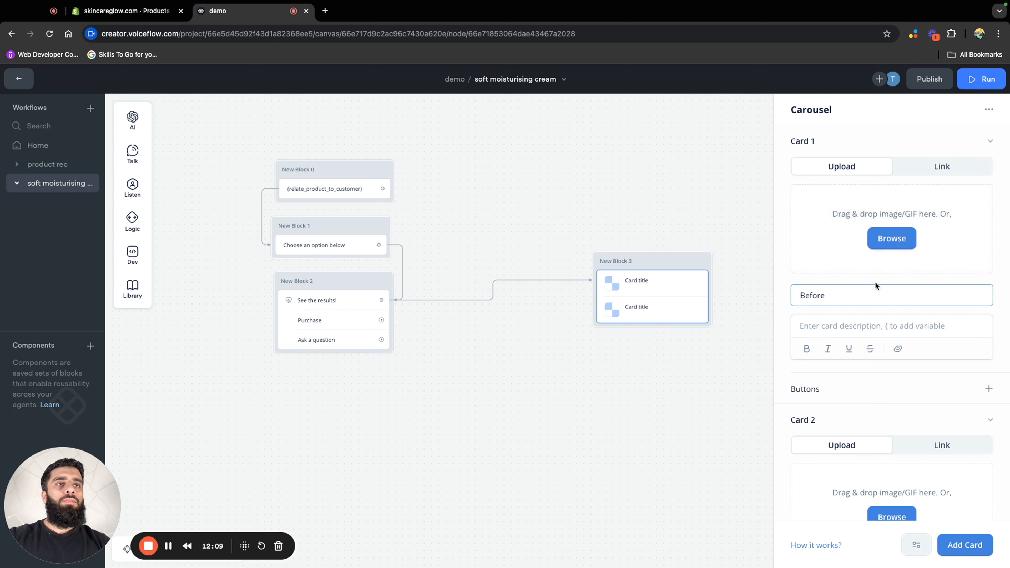
{"action": "key", "text": "BackSpace"}
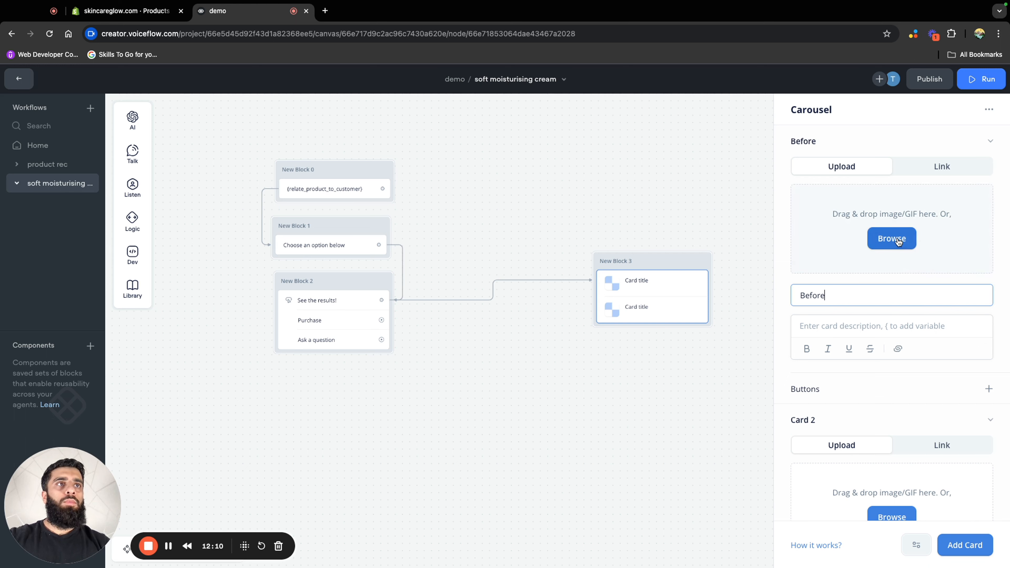
{"action": "left_click", "coordinate": [891, 238]}
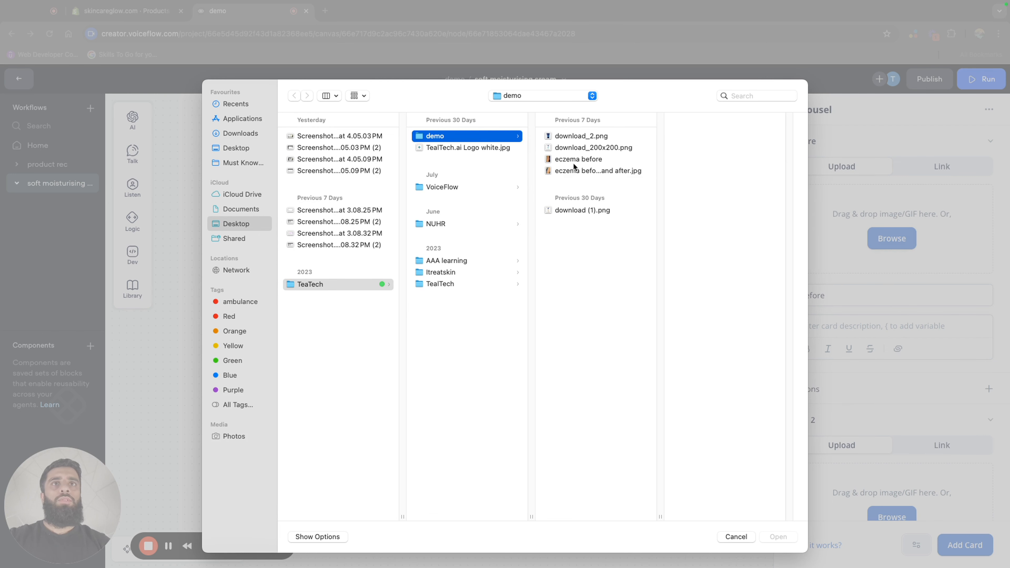
{"action": "left_click", "coordinate": [584, 159]}
{"action": "key", "text": "Return"}
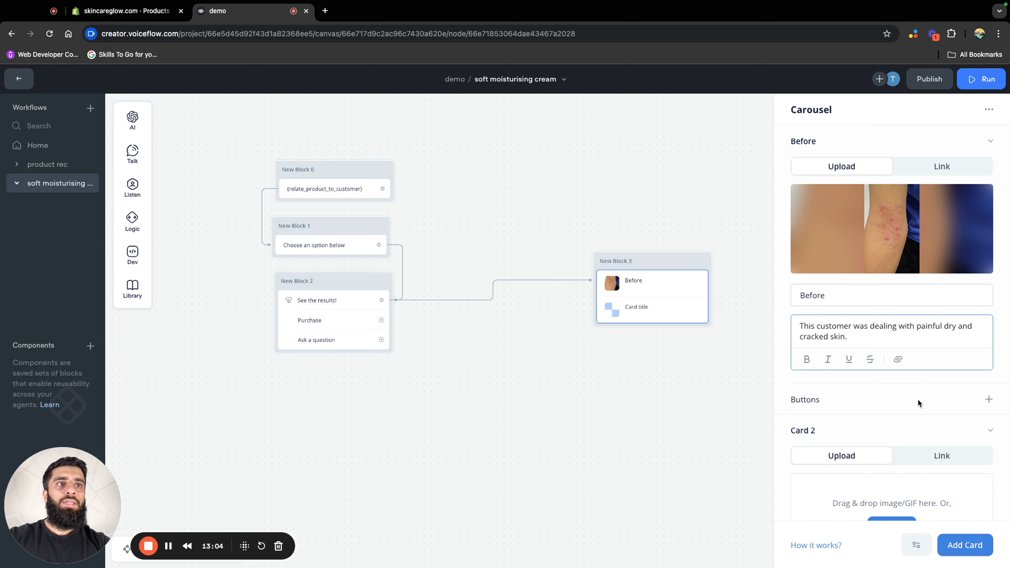
Fill the second card with the title "After", the healed-skin image and the description "Two weeks of using our cream, and his skin is now smooth."
{"action": "scroll", "coordinate": [917, 398], "scroll_direction": "down", "scroll_amount": 4}
{"action": "scroll", "coordinate": [917, 399], "scroll_direction": "down", "scroll_amount": 1}
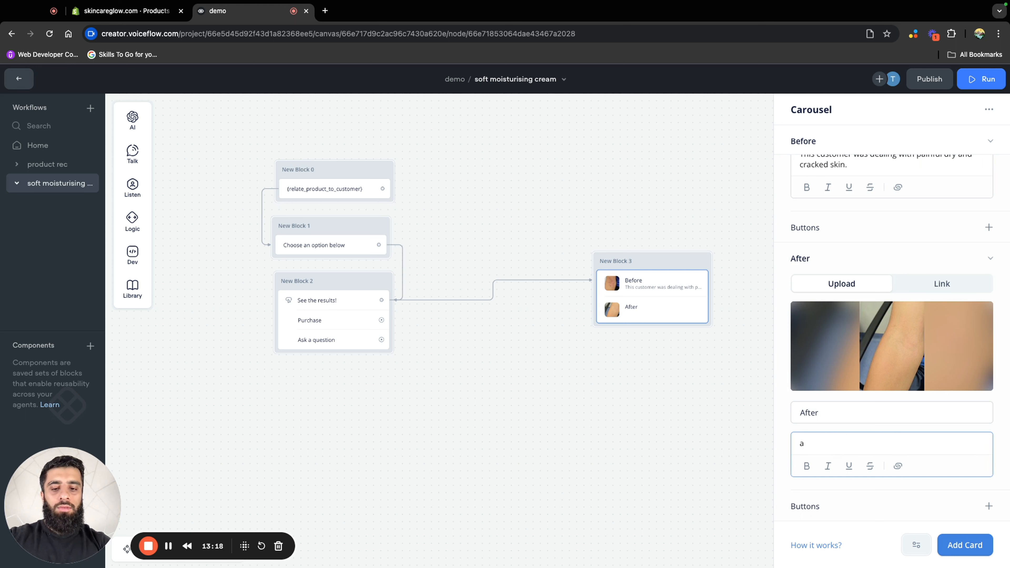
{"action": "type", "text": "Two weeks of using our cream, and his skin is now smooth."}
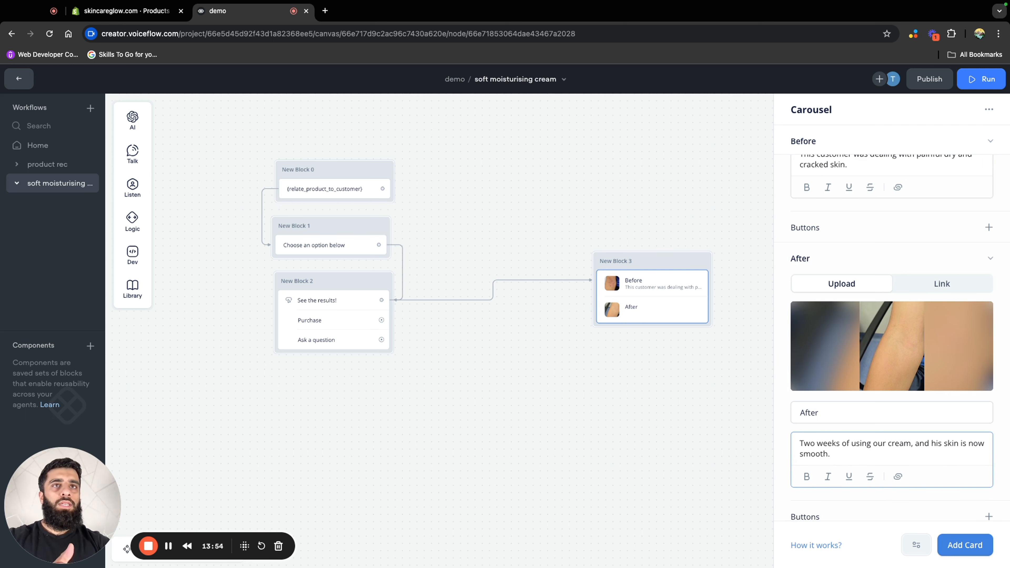
{"action": "left_click", "coordinate": [646, 145]}
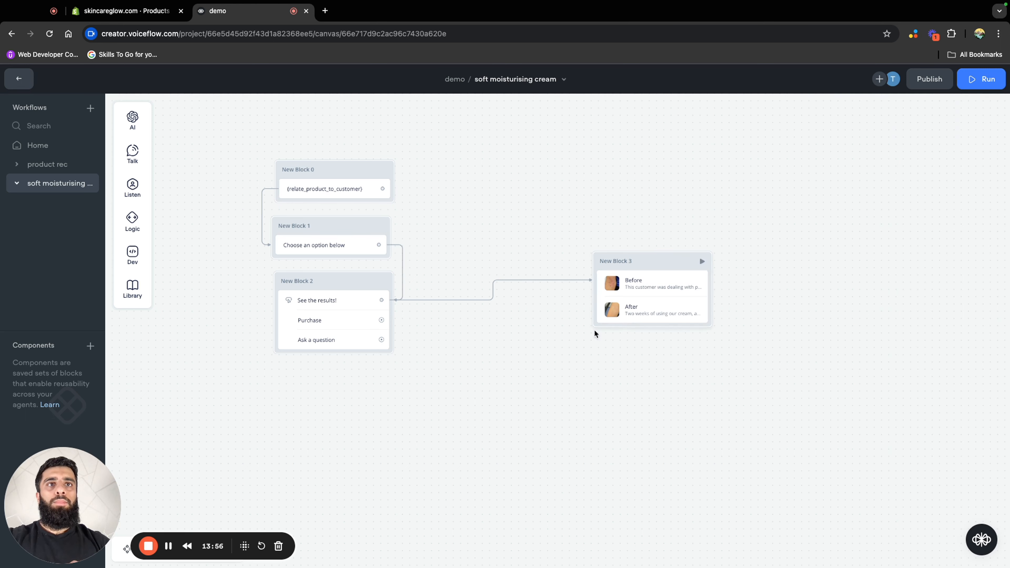
Add an italic message step above the carousel in New Block 3 that says "Swipe across to see the results"
{"action": "mouse_move", "coordinate": [135, 153]}
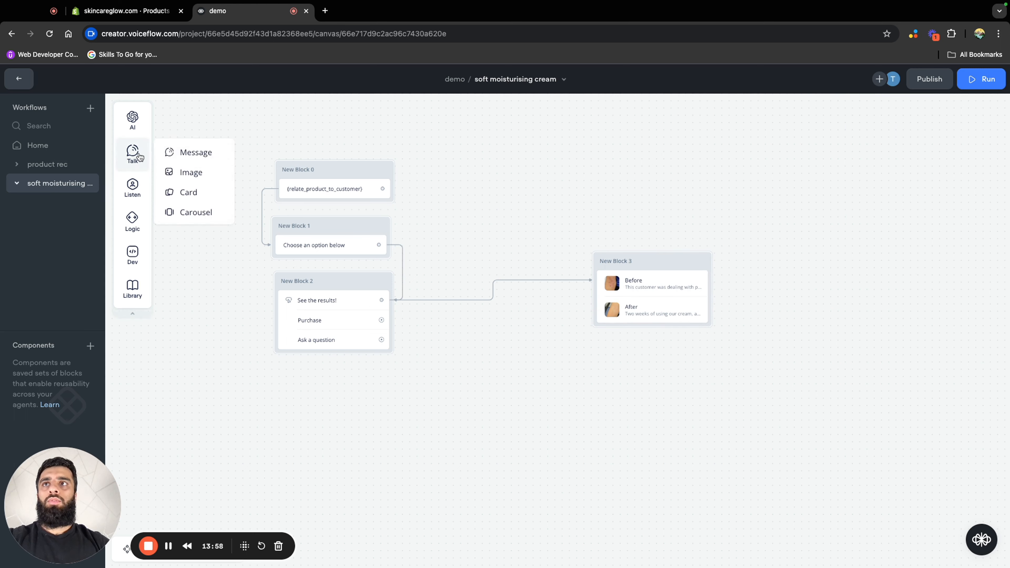
{"action": "left_click_drag", "start_coordinate": [199, 153], "coordinate": [687, 274]}
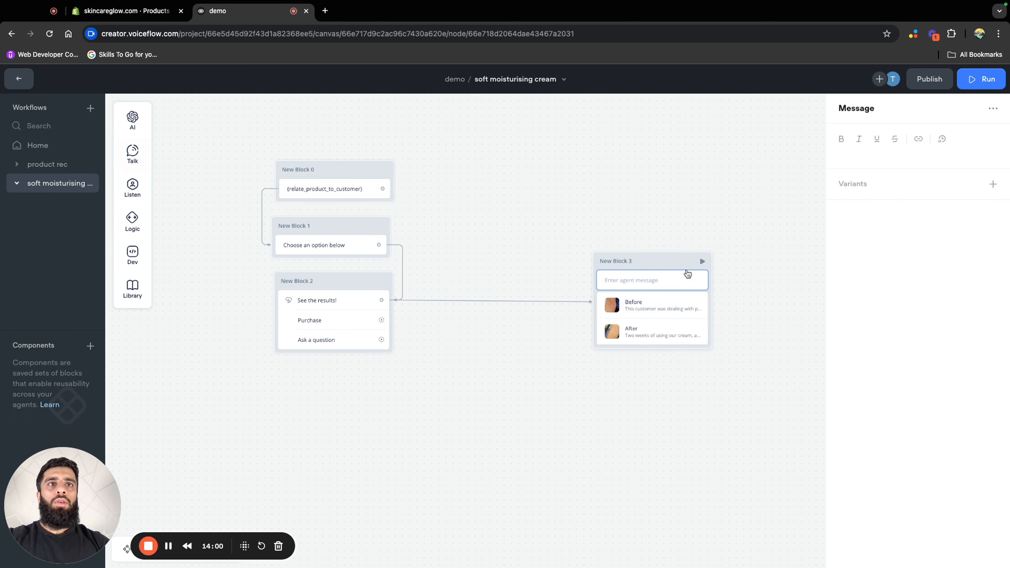
{"action": "left_click", "coordinate": [878, 155]}
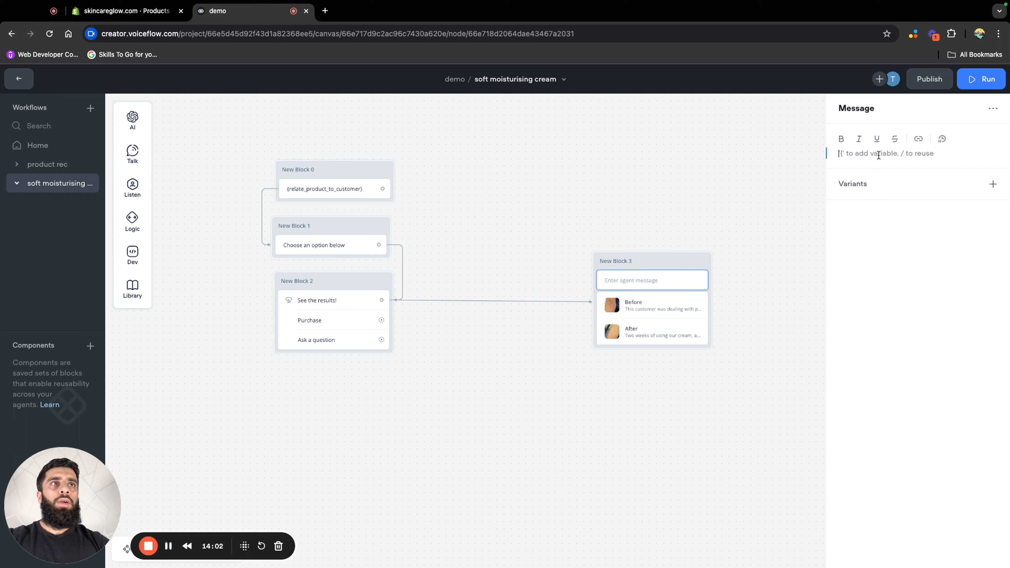
{"action": "left_click", "coordinate": [859, 139]}
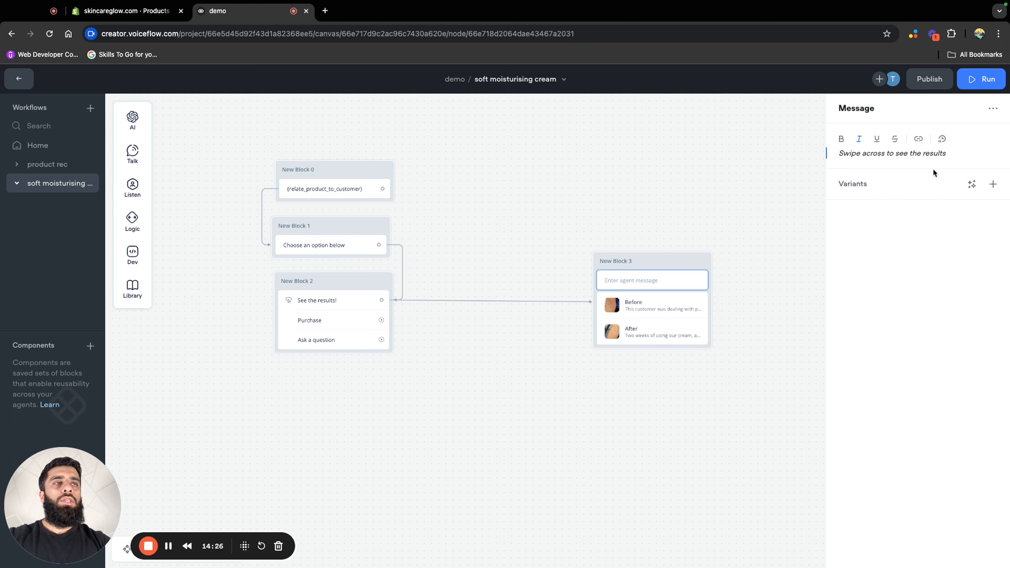
{"action": "left_click", "coordinate": [737, 322]}
Add a message step below the carousel in New Block 3 that says "Our cream works wonders, try it out for yourself!"
{"action": "mouse_move", "coordinate": [118, 159]}
{"action": "left_click_drag", "start_coordinate": [170, 153], "coordinate": [638, 369]}
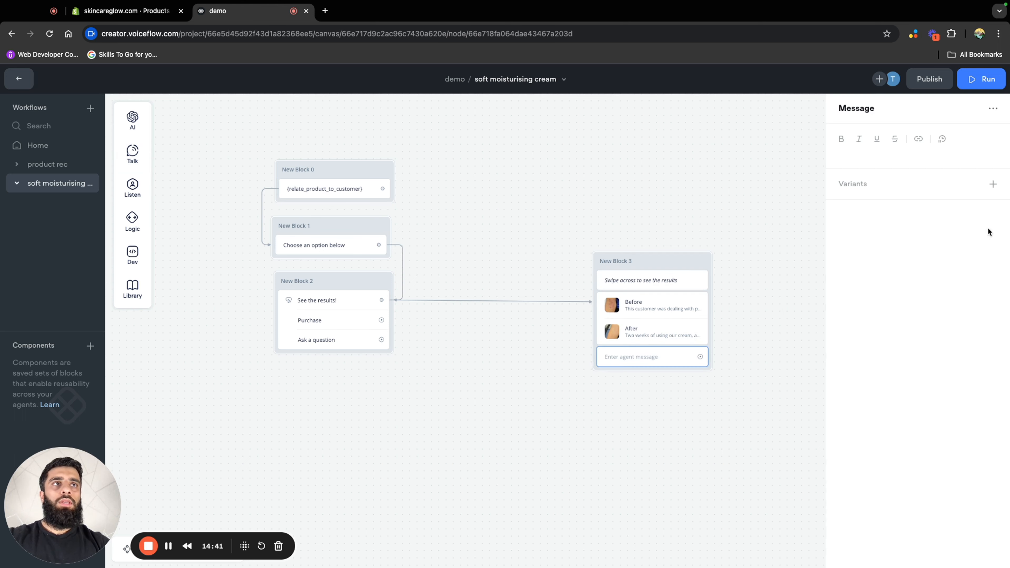
{"action": "left_click", "coordinate": [882, 154]}
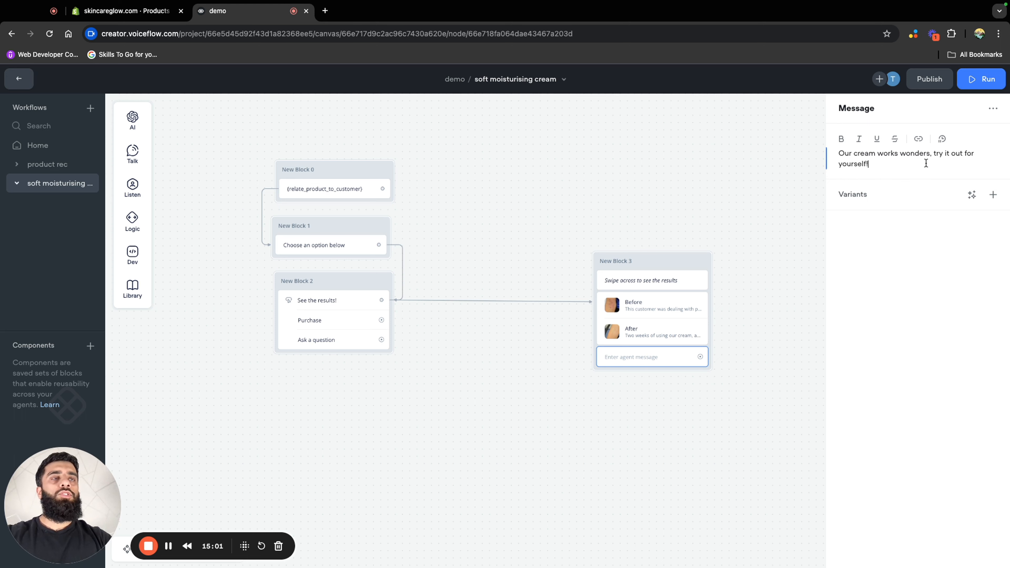
{"action": "left_click", "coordinate": [724, 359]}
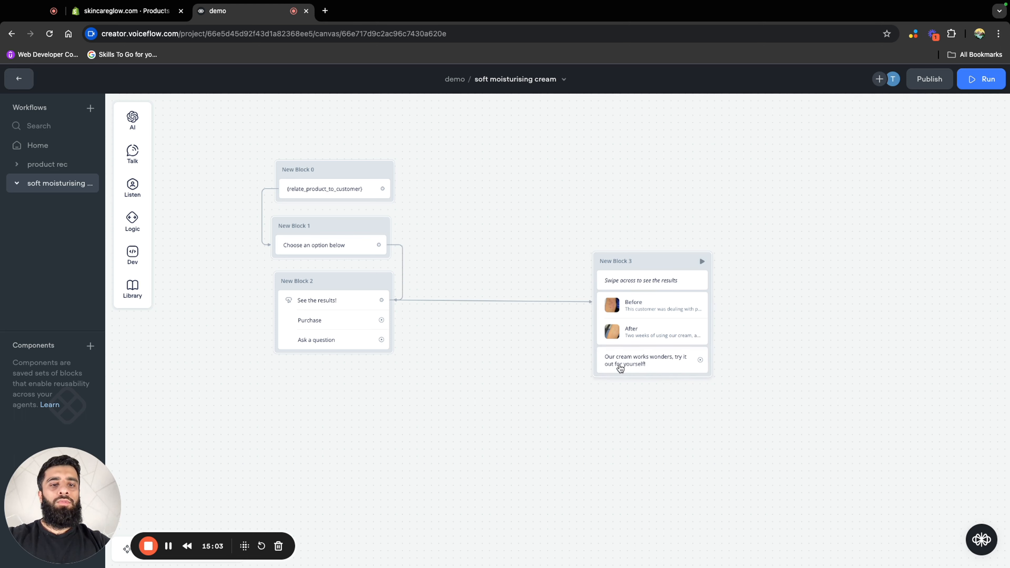
Add a Buttons step at the end of New Block 3 and scope it to only intents in this step
{"action": "mouse_move", "coordinate": [132, 187]}
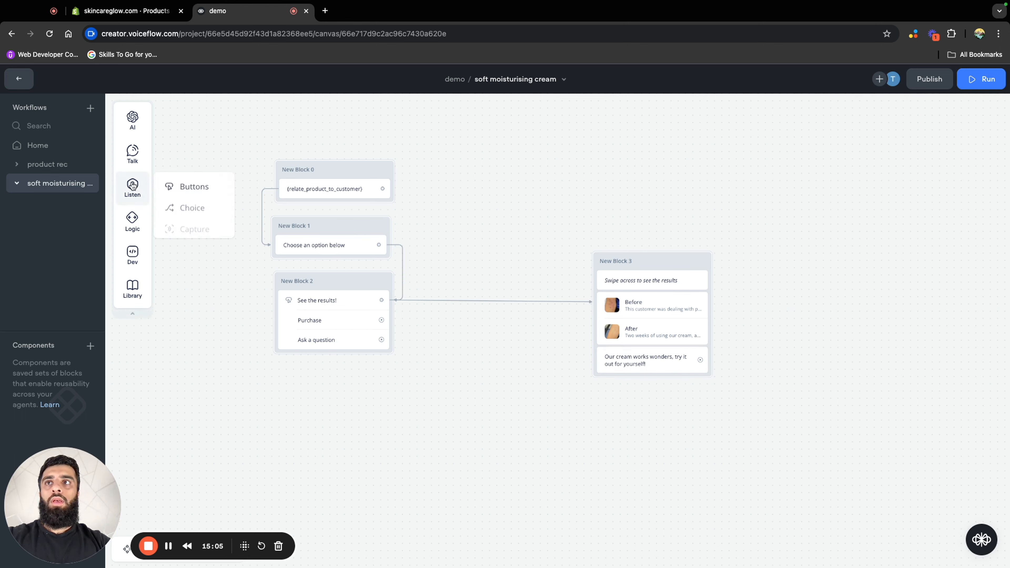
{"action": "left_click_drag", "start_coordinate": [181, 190], "coordinate": [638, 384]}
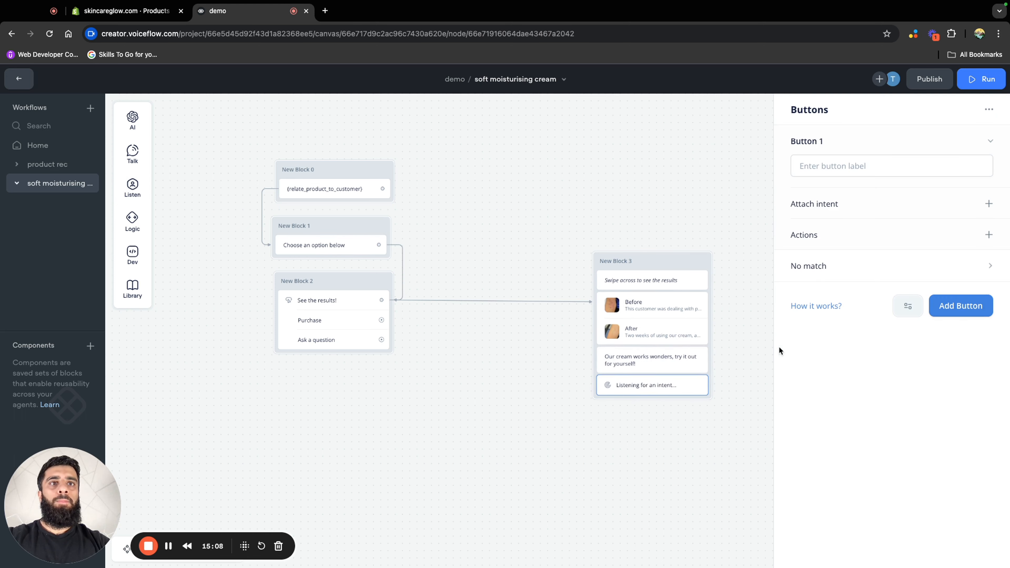
{"action": "left_click", "coordinate": [909, 310]}
{"action": "mouse_move", "coordinate": [912, 354]}
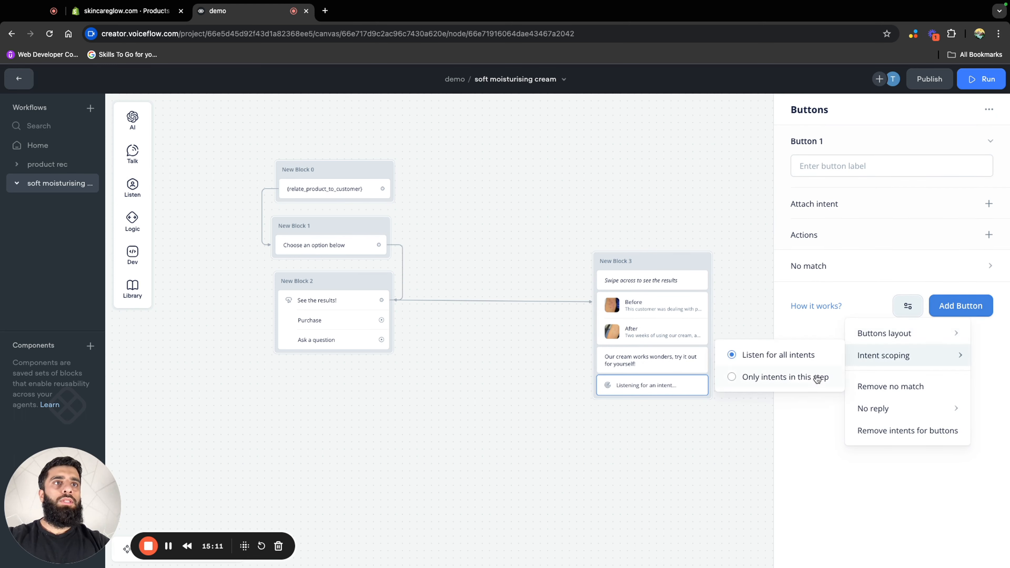
{"action": "left_click", "coordinate": [787, 377]}
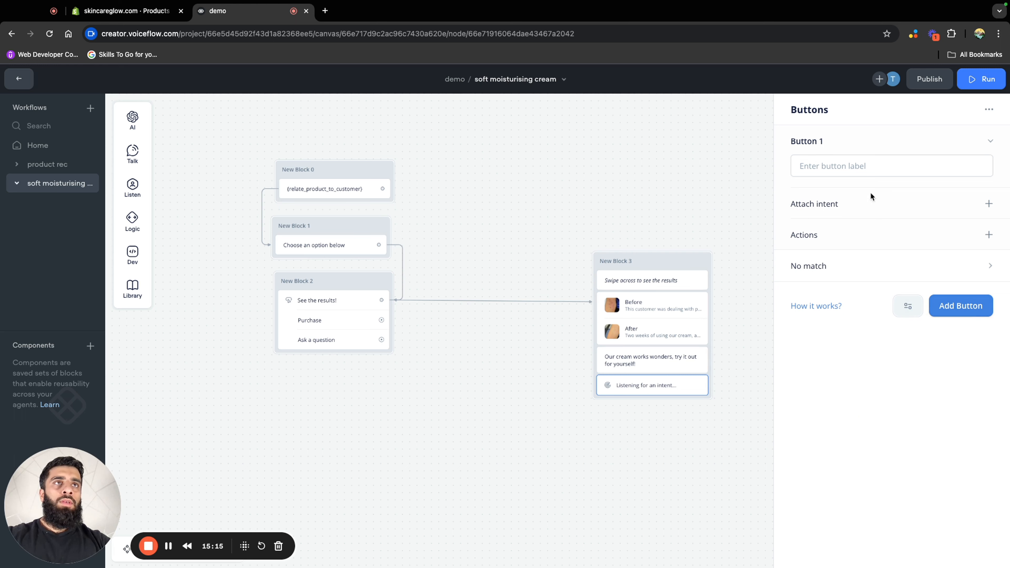
Label the new button in New Block 3 "Get yours here!" and give it an Open URL action with the address left blank
{"action": "left_click", "coordinate": [853, 168]}
{"action": "type", "text": "Get"}
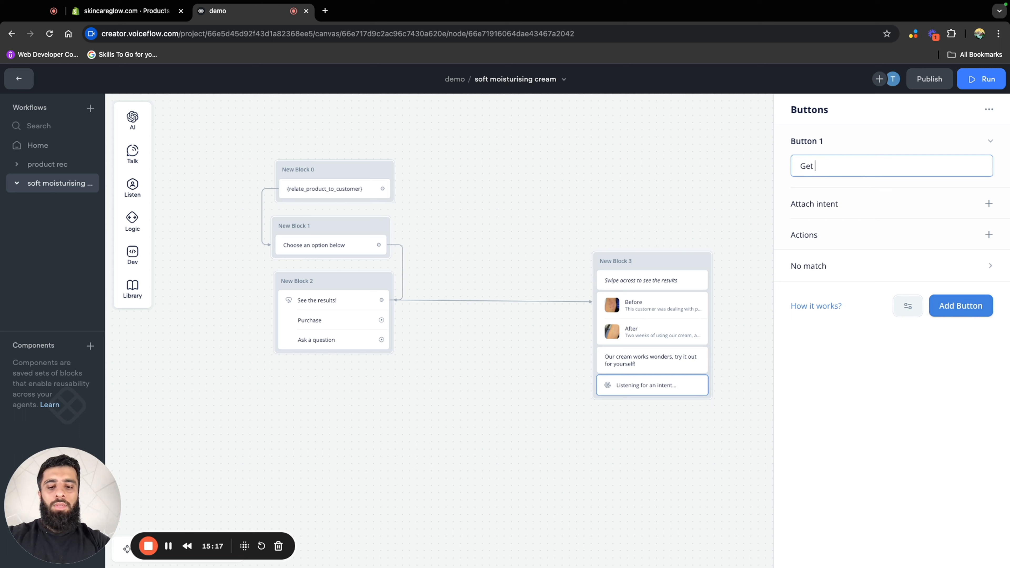
{"action": "type", "text": " yours here!"}
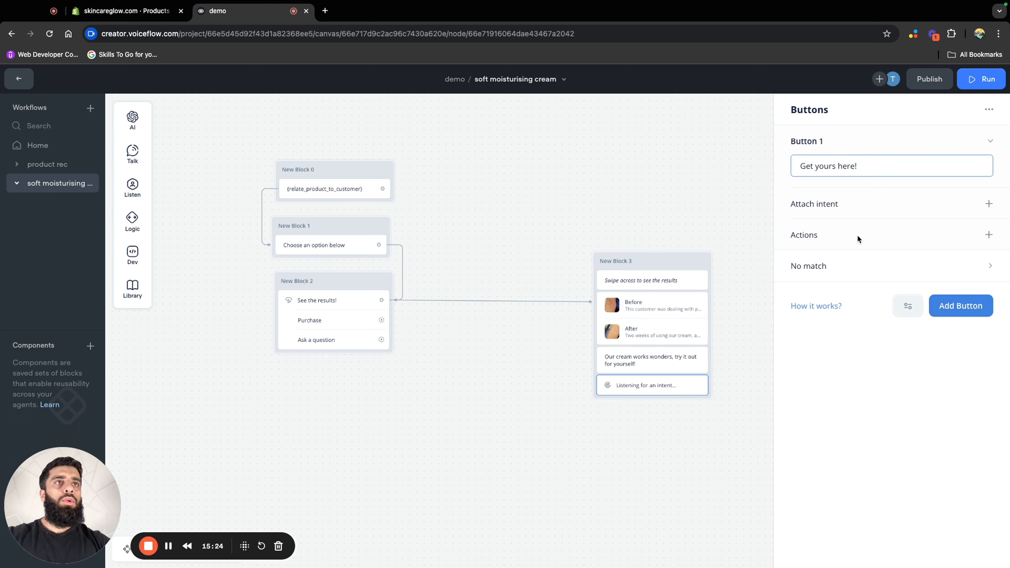
{"action": "left_click", "coordinate": [990, 238]}
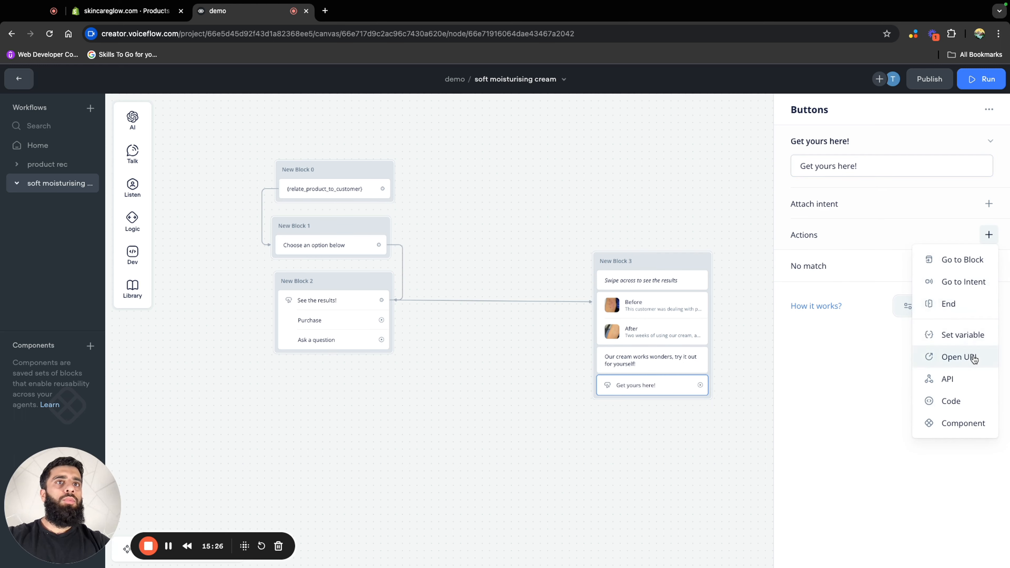
{"action": "left_click", "coordinate": [973, 359]}
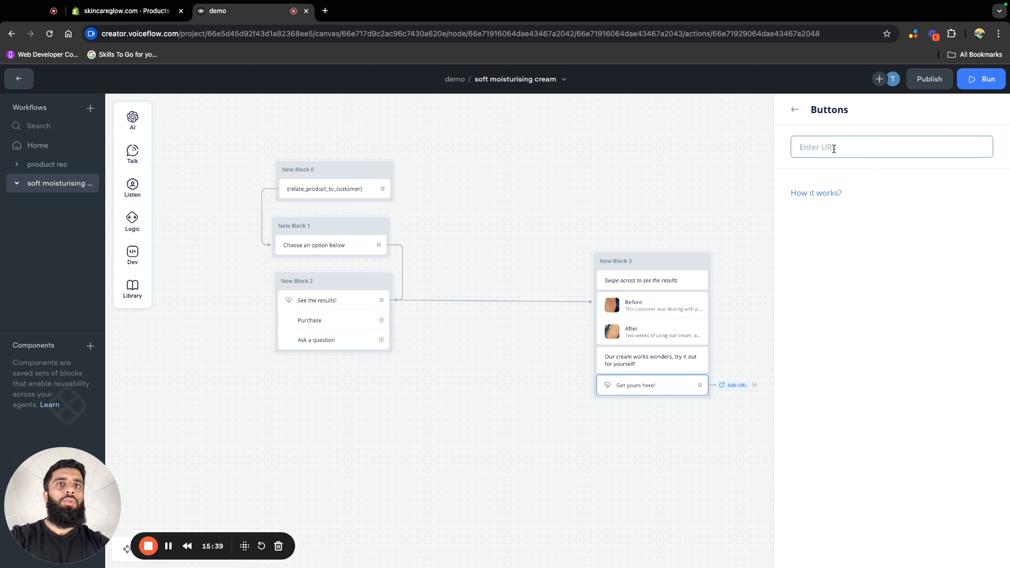
{"action": "left_click", "coordinate": [611, 178]}
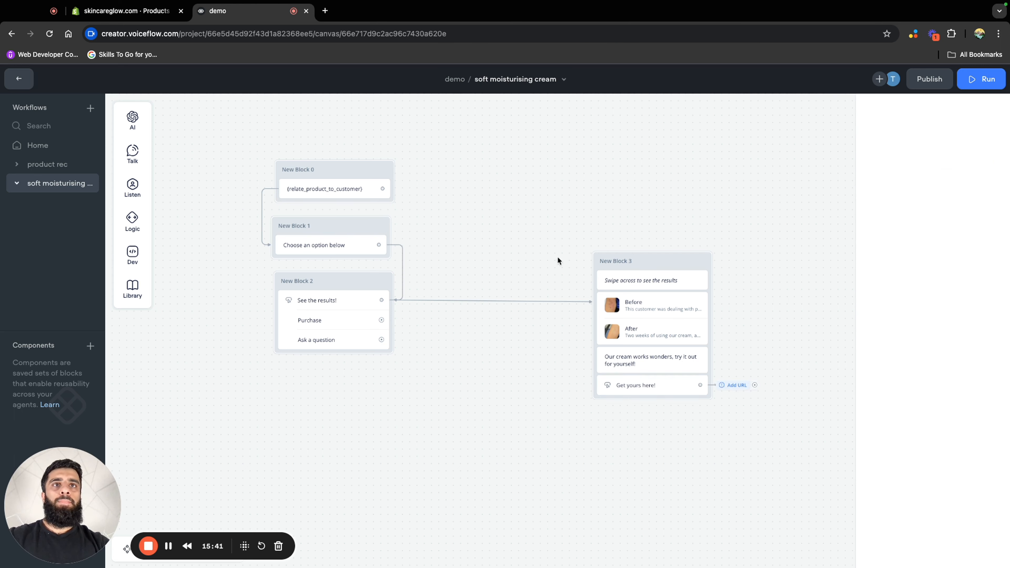
Connect the "Purchase" button to a new message block that asks "Are there any specific symptoms you are trying to treat?"
{"action": "left_click_drag", "start_coordinate": [469, 416], "coordinate": [797, 327]}
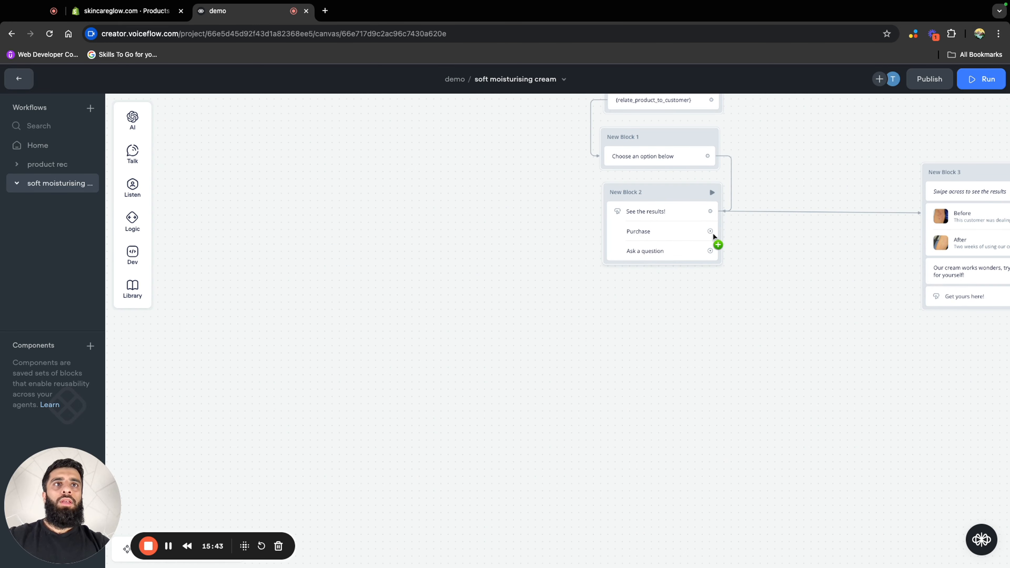
{"action": "left_click_drag", "start_coordinate": [711, 232], "coordinate": [597, 306]}
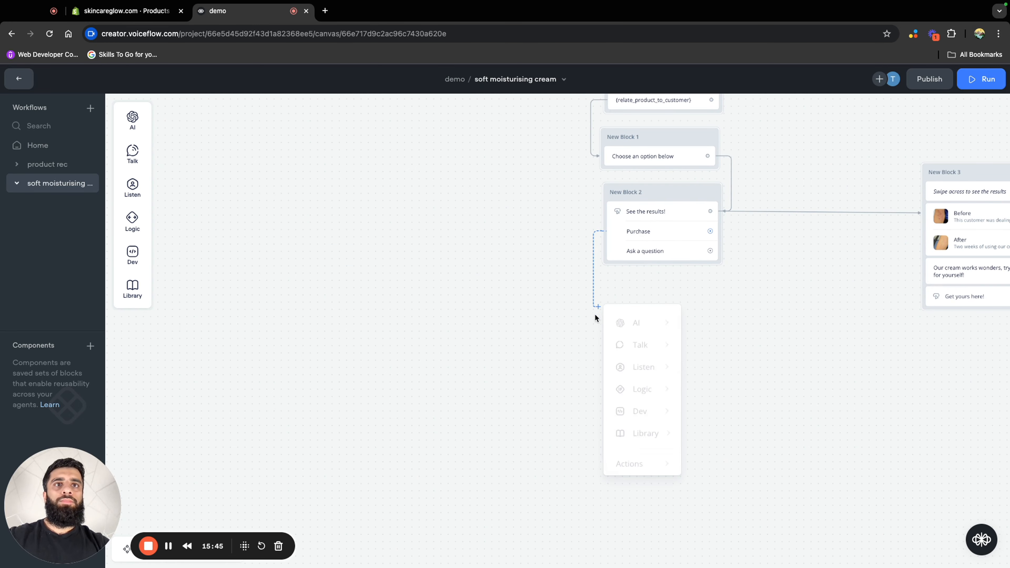
{"action": "mouse_move", "coordinate": [669, 343]}
{"action": "left_click", "coordinate": [704, 346]}
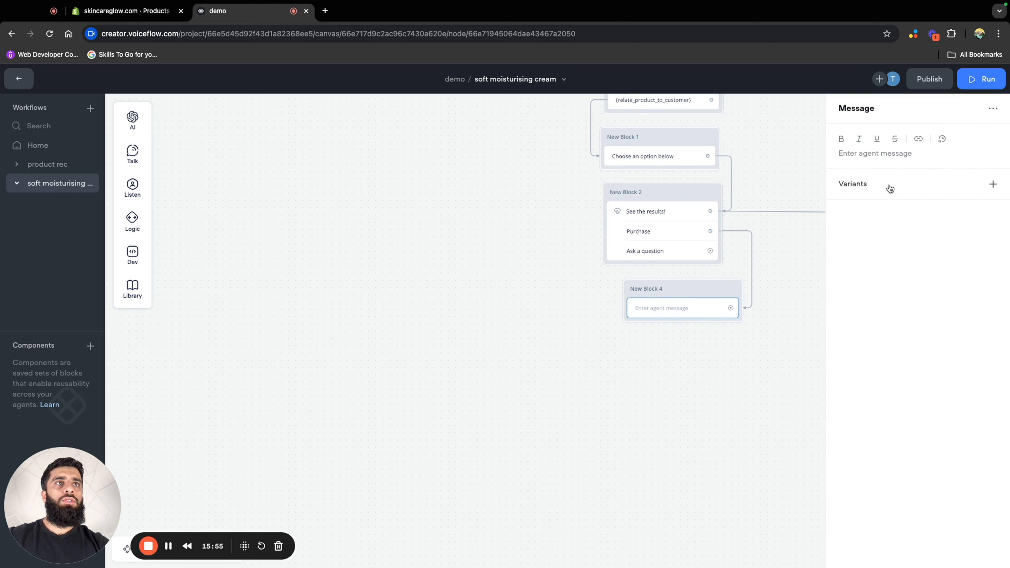
{"action": "left_click", "coordinate": [884, 153]}
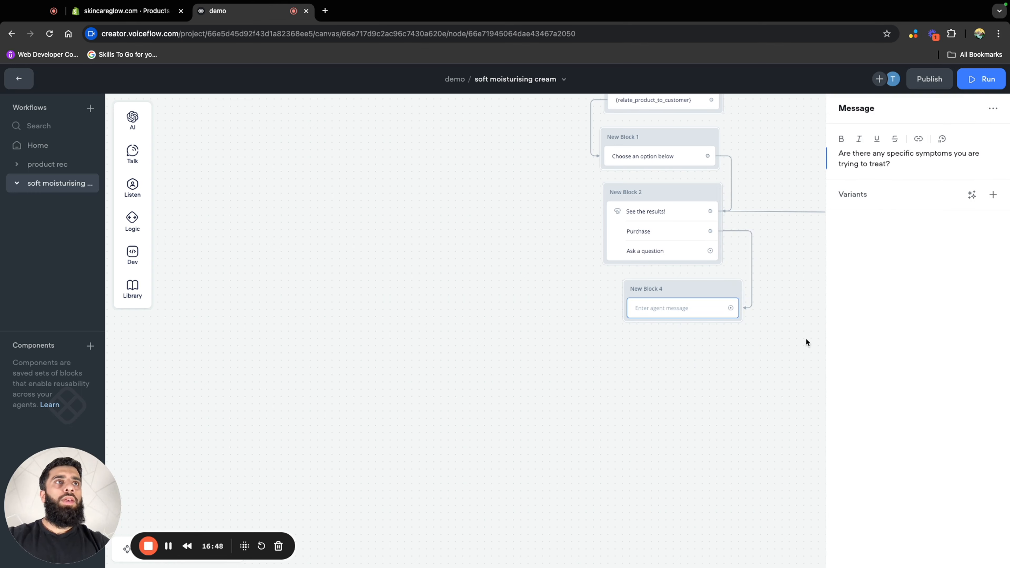
{"action": "left_click", "coordinate": [782, 320]}
Align New Block 4 under New Block 2, then connect its symptoms question to a new Capture block placed directly beneath it
{"action": "left_click_drag", "start_coordinate": [700, 295], "coordinate": [723, 366]}
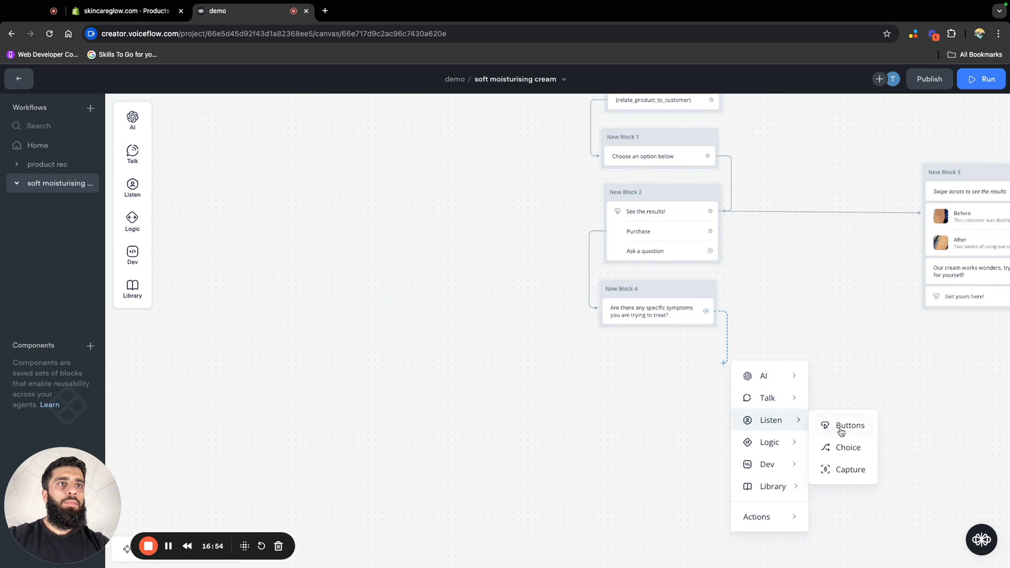
{"action": "mouse_move", "coordinate": [784, 424]}
{"action": "left_click", "coordinate": [849, 470]}
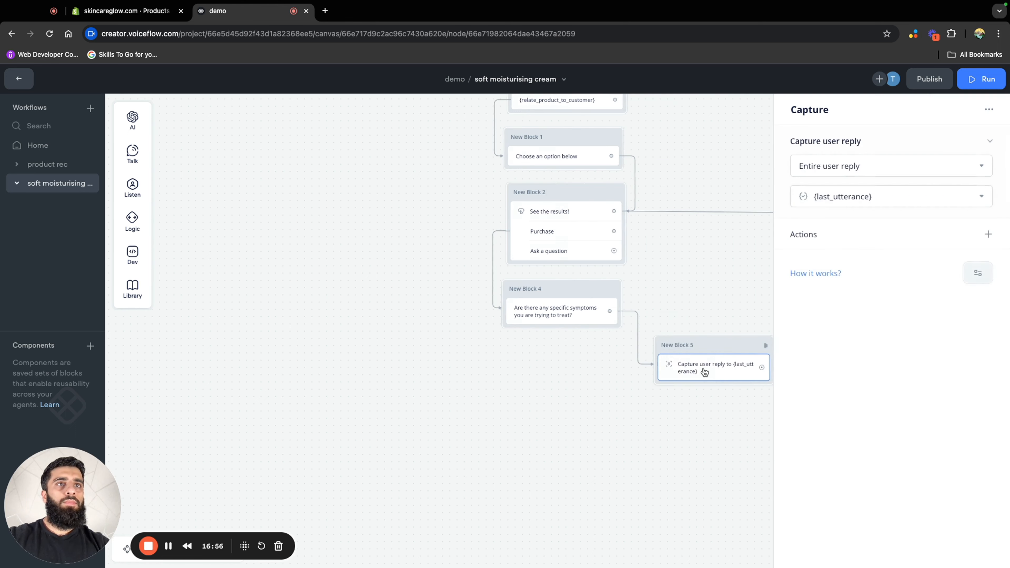
{"action": "left_click_drag", "start_coordinate": [703, 342], "coordinate": [555, 332]}
Set the intent scoping of the Capture step in New Block 5 to only intents in this step
{"action": "left_click", "coordinate": [561, 369]}
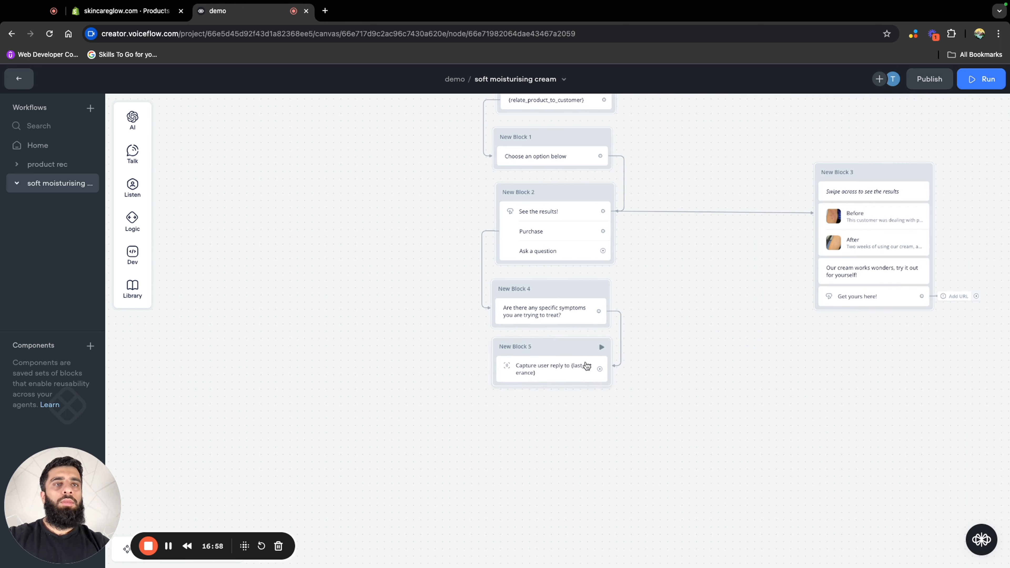
{"action": "left_click", "coordinate": [975, 278]}
{"action": "mouse_move", "coordinate": [940, 303]}
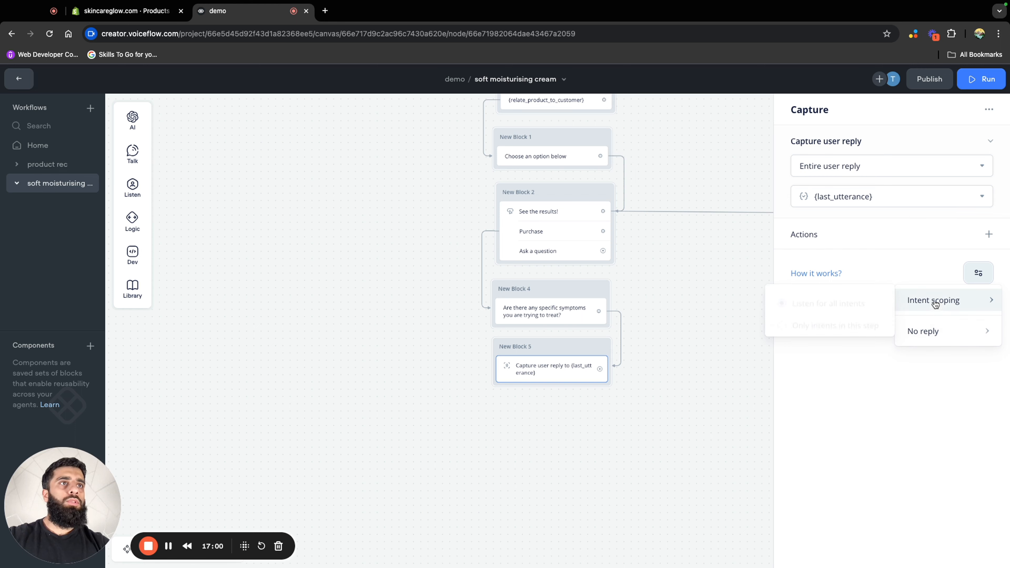
{"action": "left_click", "coordinate": [841, 329]}
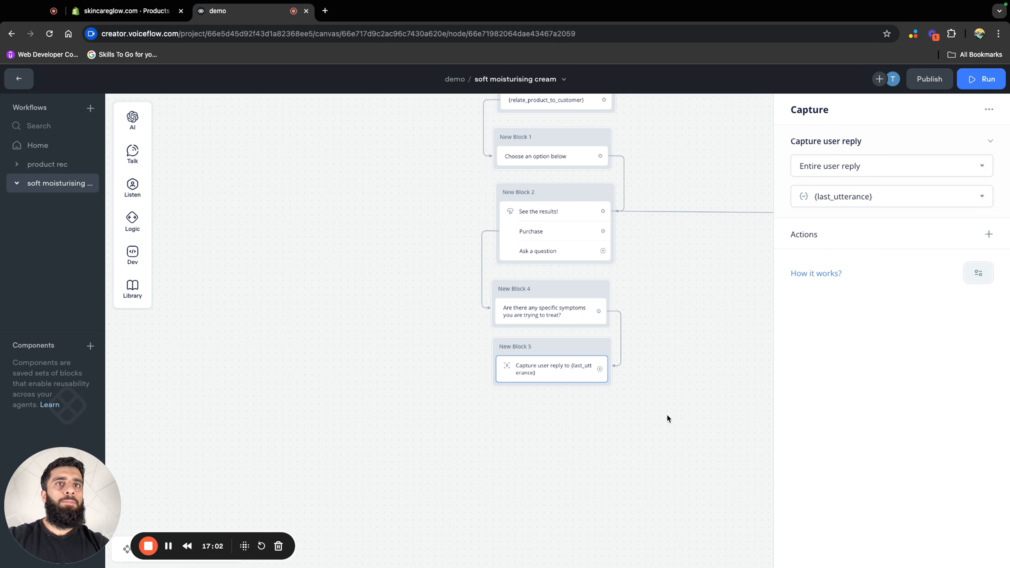
Connect the Capture step to a new block with messages "I'm sure our soft mosturising cream will help" and "But our glow set will give you the best results!"
{"action": "left_click_drag", "start_coordinate": [666, 414], "coordinate": [656, 340]}
{"action": "left_click_drag", "start_coordinate": [589, 296], "coordinate": [610, 355]}
{"action": "mouse_move", "coordinate": [638, 390]}
{"action": "left_click", "coordinate": [735, 395]}
{"action": "left_click", "coordinate": [899, 158]}
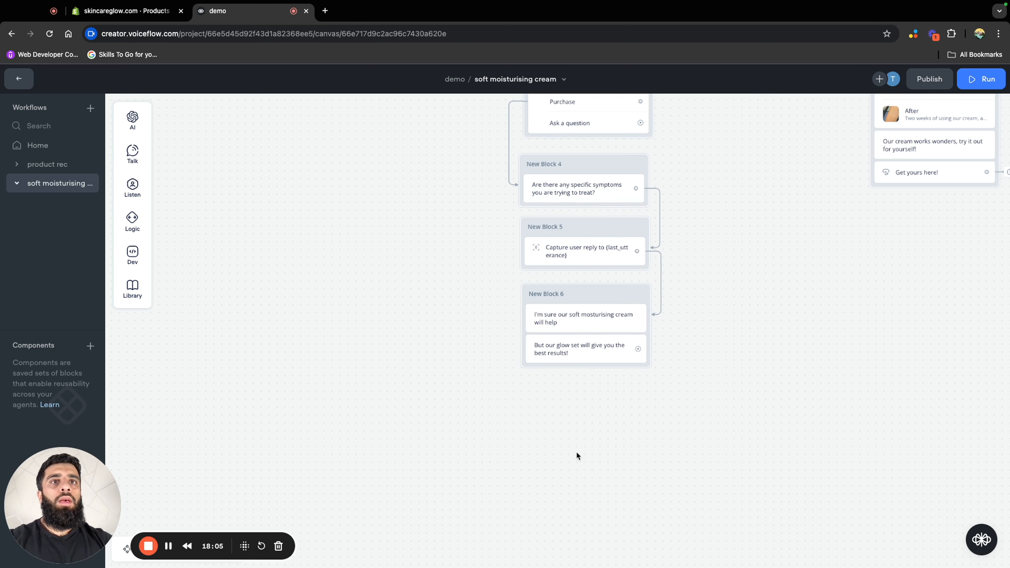
Connect the glow set message in New Block 6 to a new Carousel block and place it directly beneath
{"action": "scroll", "coordinate": [605, 401], "scroll_direction": "down", "scroll_amount": 1}
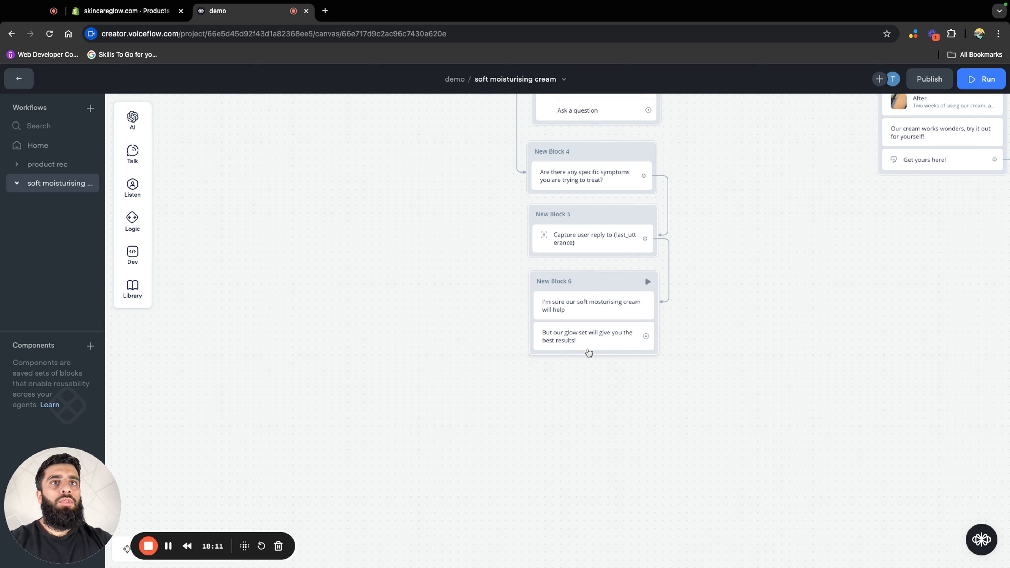
{"action": "left_click_drag", "start_coordinate": [646, 337], "coordinate": [651, 415]}
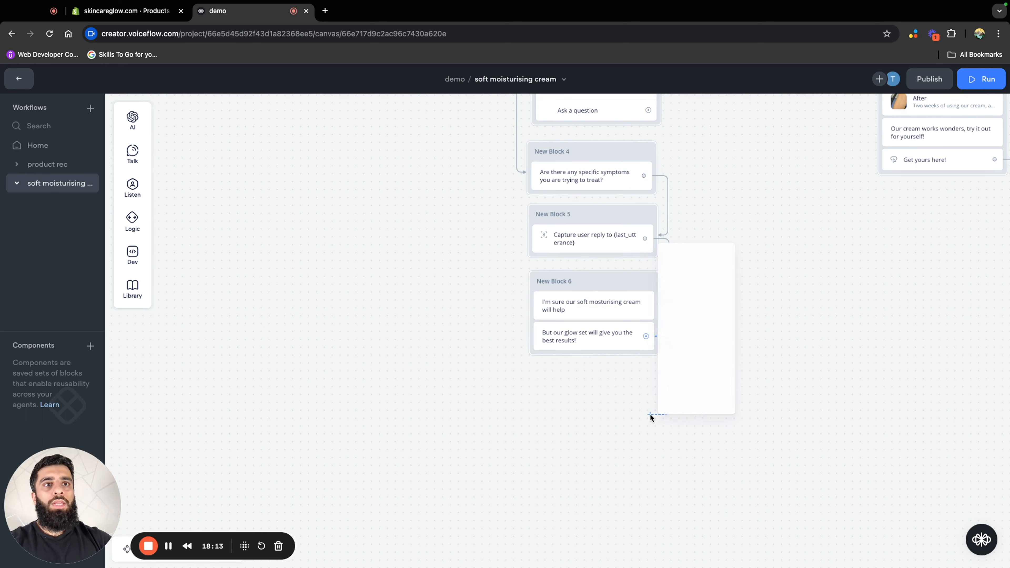
{"action": "mouse_move", "coordinate": [722, 322]}
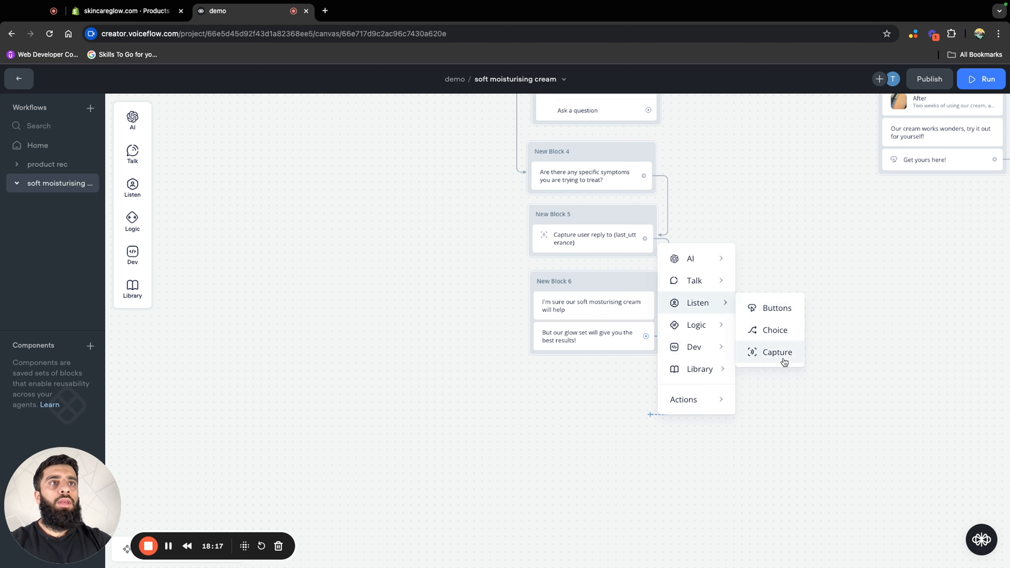
{"action": "mouse_move", "coordinate": [695, 286]}
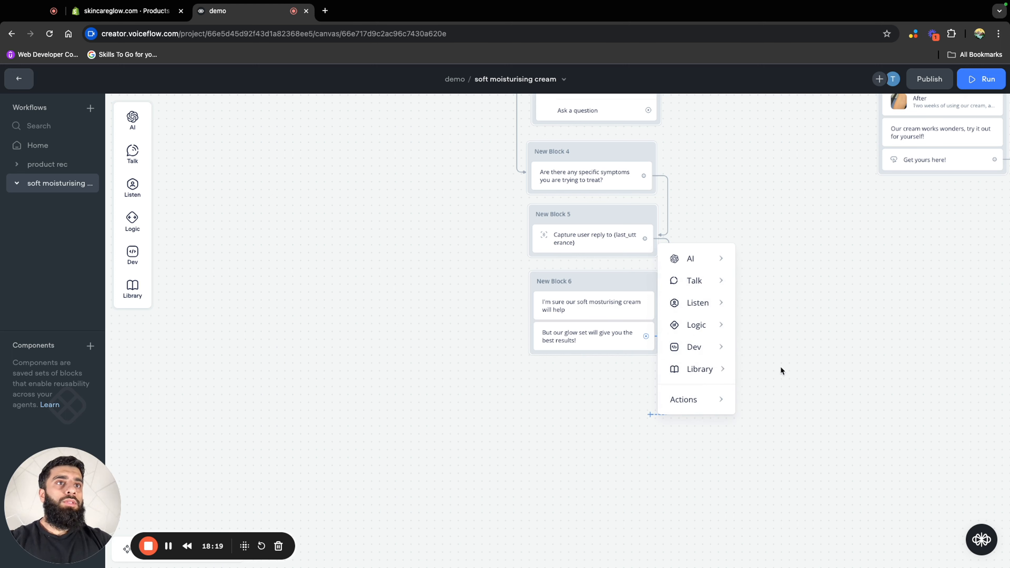
{"action": "left_click", "coordinate": [773, 352]}
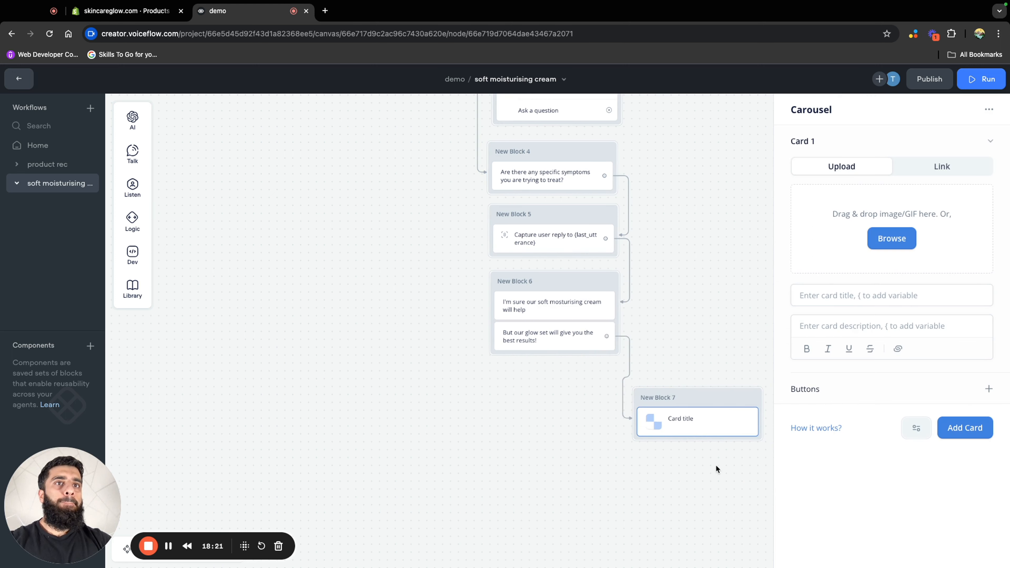
{"action": "left_click", "coordinate": [748, 391]}
{"action": "left_click_drag", "start_coordinate": [576, 388], "coordinate": [565, 387]}
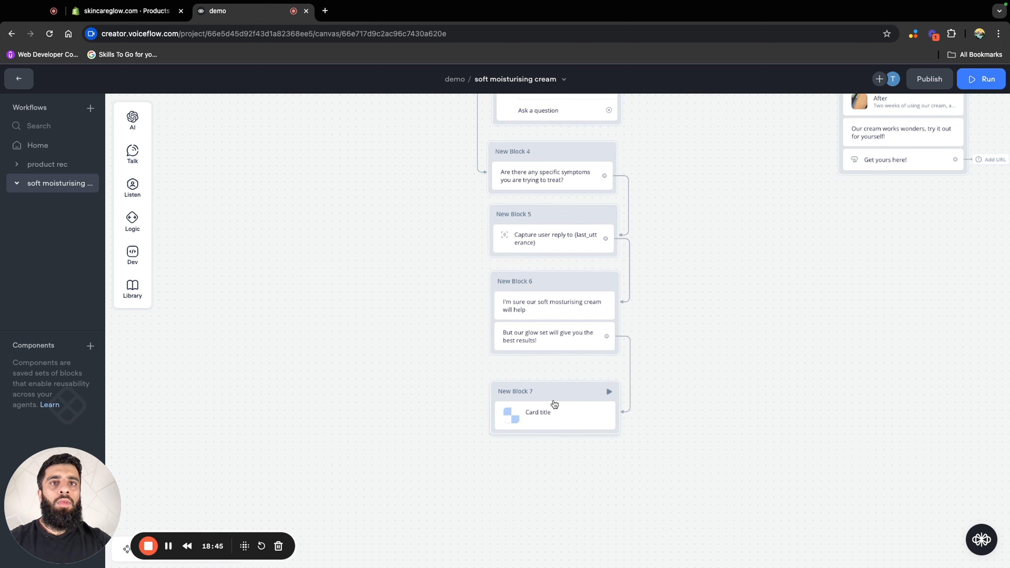
Add two more cards to the carousel in New Block 7
{"action": "left_click", "coordinate": [554, 414]}
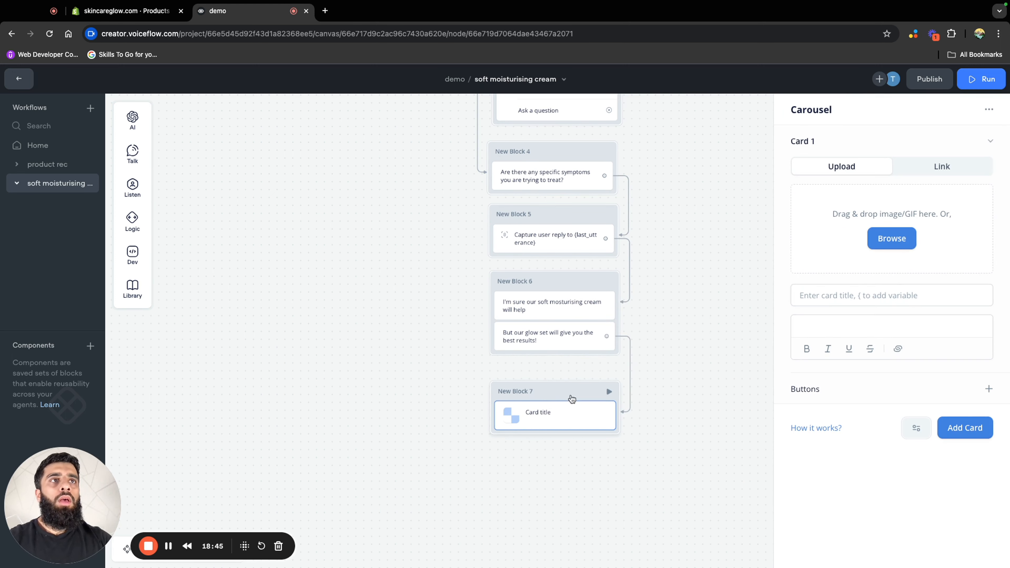
{"action": "left_click", "coordinate": [965, 436]}
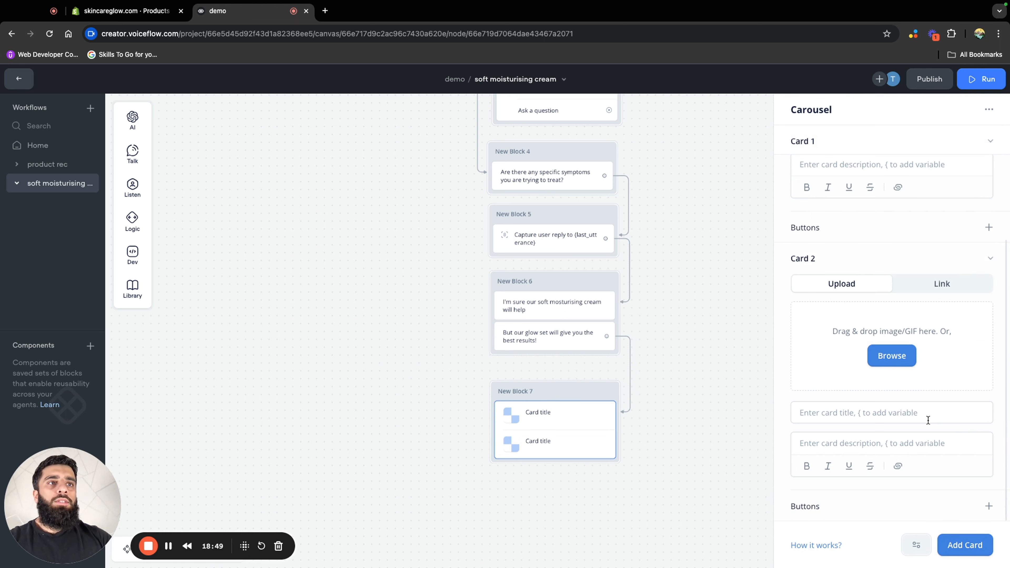
{"action": "left_click", "coordinate": [975, 552]}
{"action": "scroll", "coordinate": [844, 452], "scroll_direction": "up", "scroll_amount": 5}
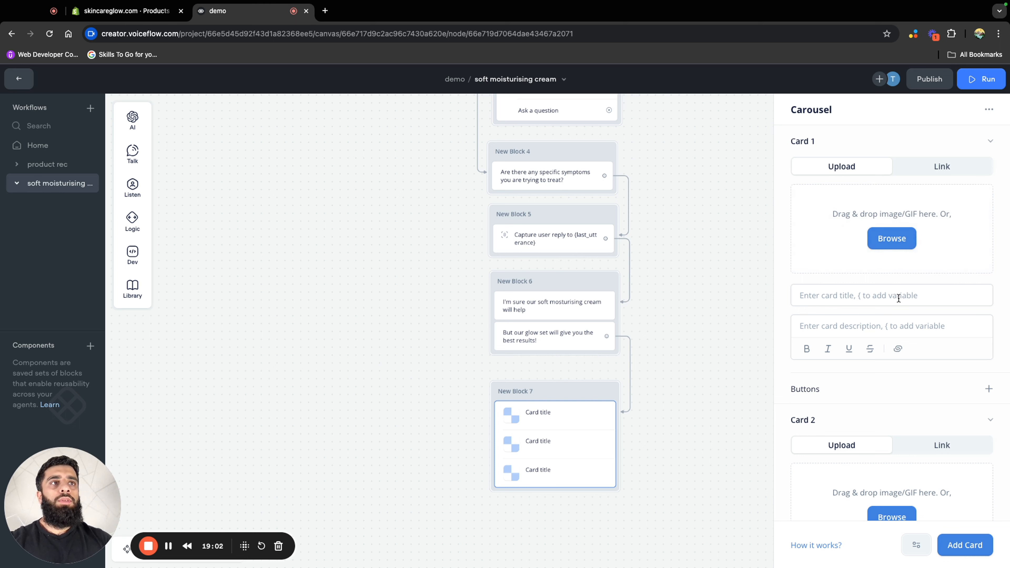
Give the three carousel cards their product images and the titles "Deep face wash", "Soft moisterising cream" and "Dark spot cream"
{"action": "left_click", "coordinate": [856, 295]}
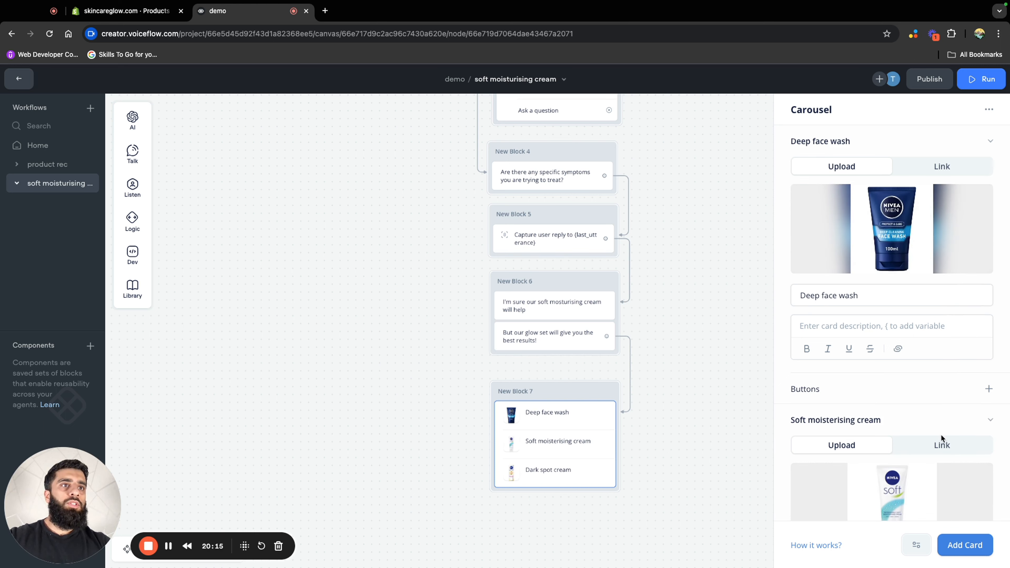
{"action": "scroll", "coordinate": [940, 434], "scroll_direction": "down", "scroll_amount": 5}
{"action": "scroll", "coordinate": [931, 432], "scroll_direction": "down", "scroll_amount": 3}
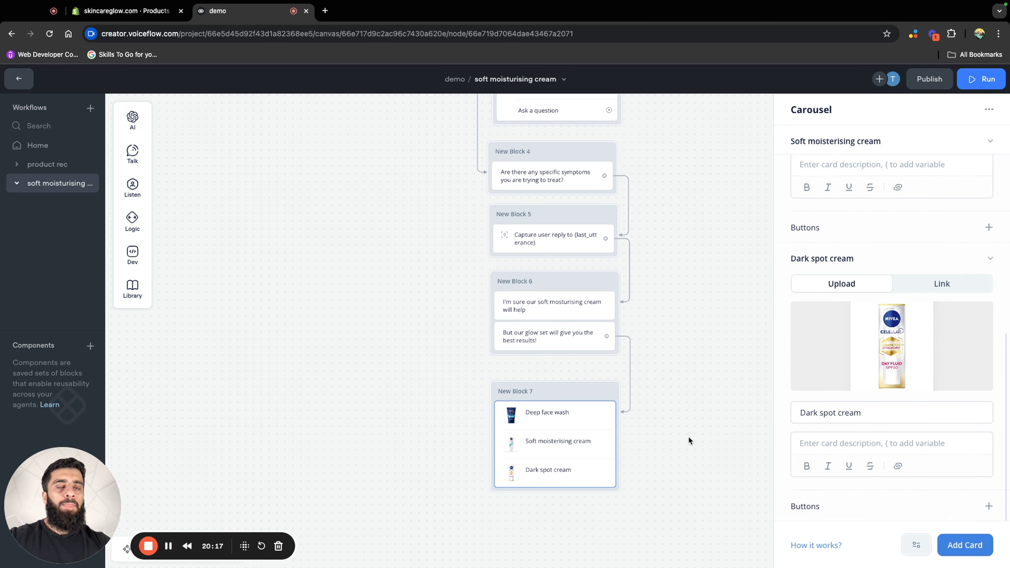
{"action": "left_click", "coordinate": [676, 487]}
Add a Buttons step beneath the carousel in New Block 7 and scope it to only intents in this step
{"action": "scroll", "coordinate": [692, 428], "scroll_direction": "down", "scroll_amount": 2}
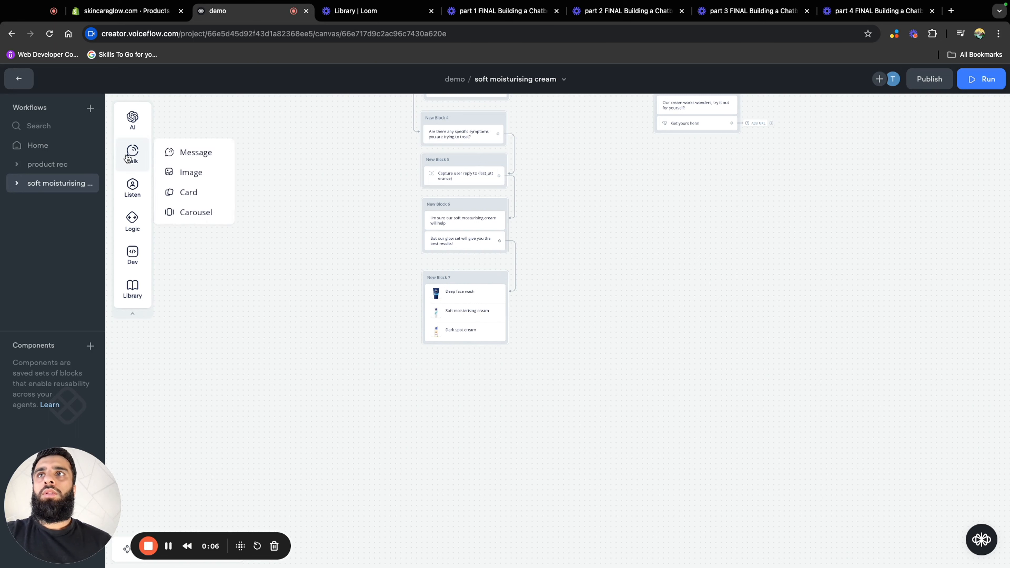
{"action": "mouse_move", "coordinate": [138, 196]}
{"action": "left_click_drag", "start_coordinate": [197, 187], "coordinate": [463, 352]}
{"action": "left_click", "coordinate": [903, 306]}
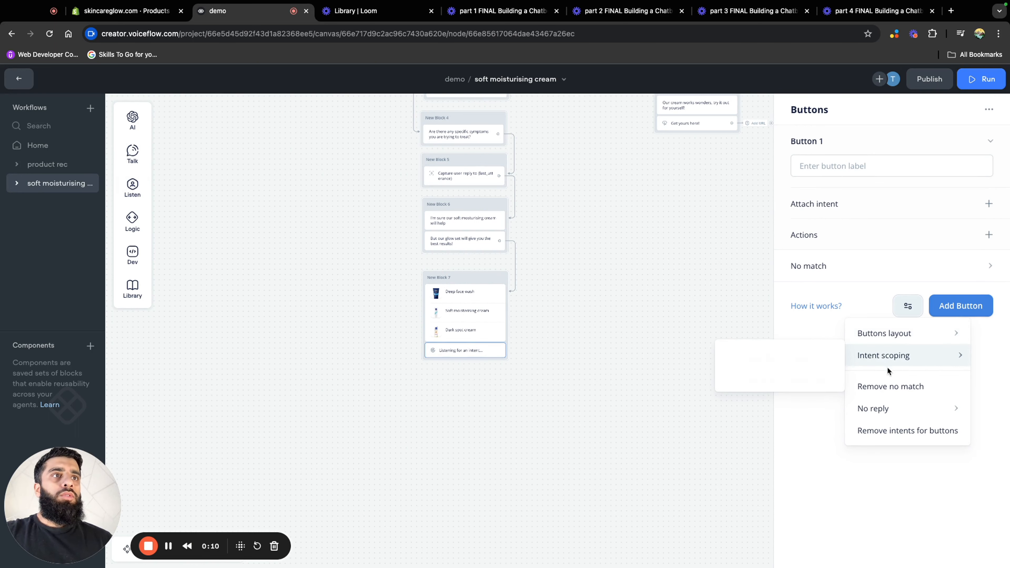
{"action": "mouse_move", "coordinate": [895, 360]}
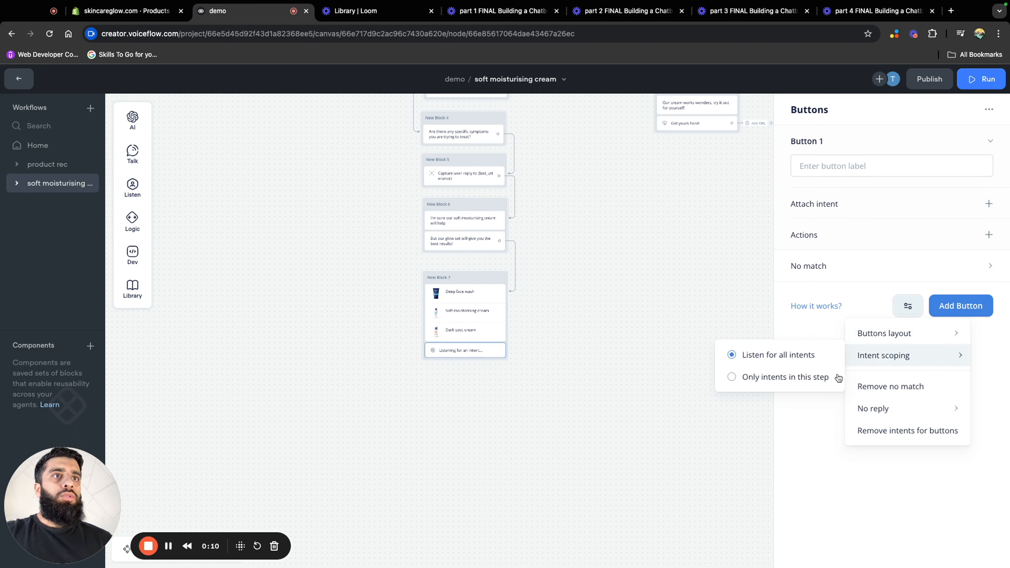
{"action": "left_click", "coordinate": [782, 377]}
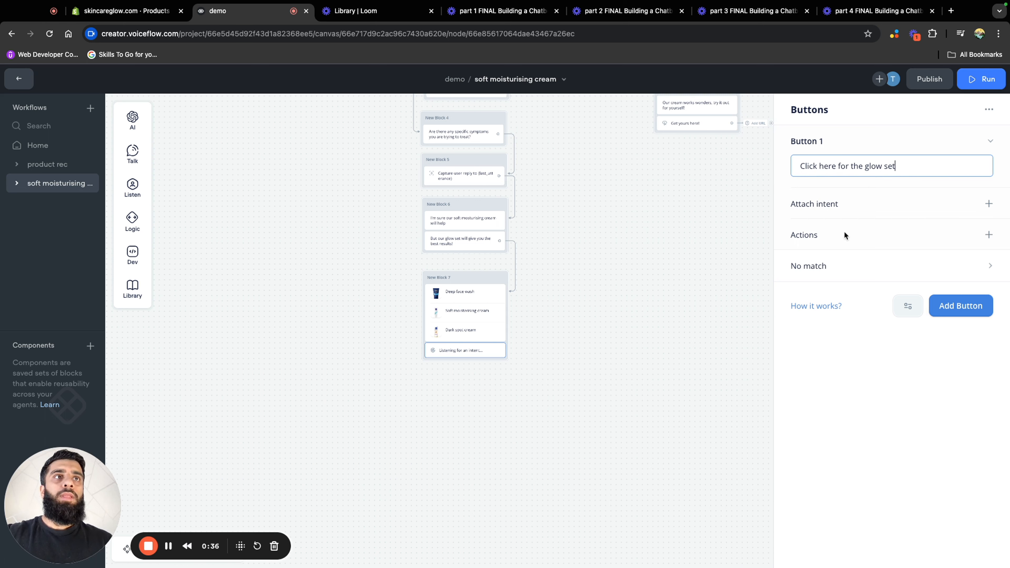
Label the first button "Click here for the glow set" and give it an Open URL action with the address left blank
{"action": "left_click", "coordinate": [989, 235]}
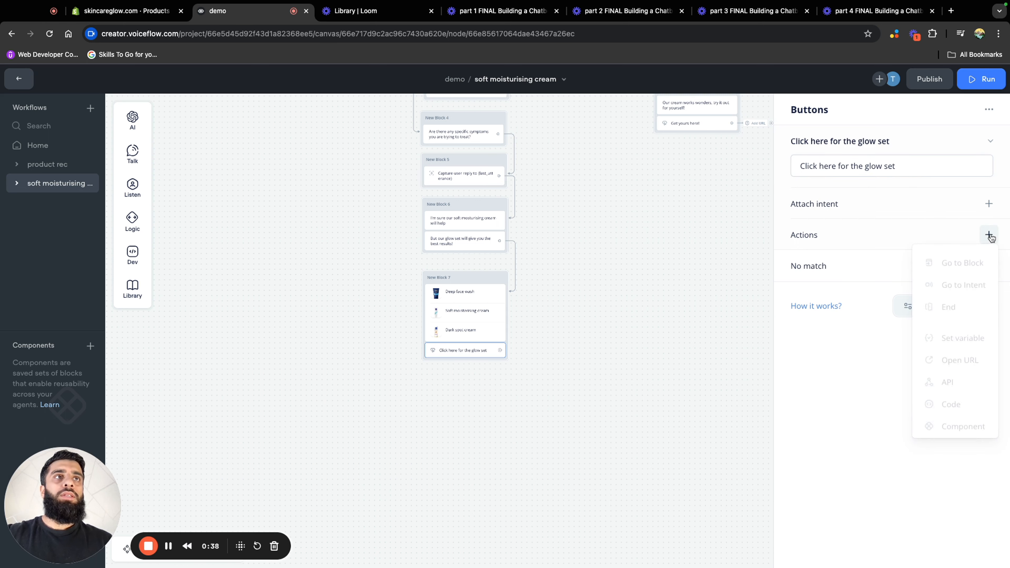
{"action": "left_click", "coordinate": [959, 360]}
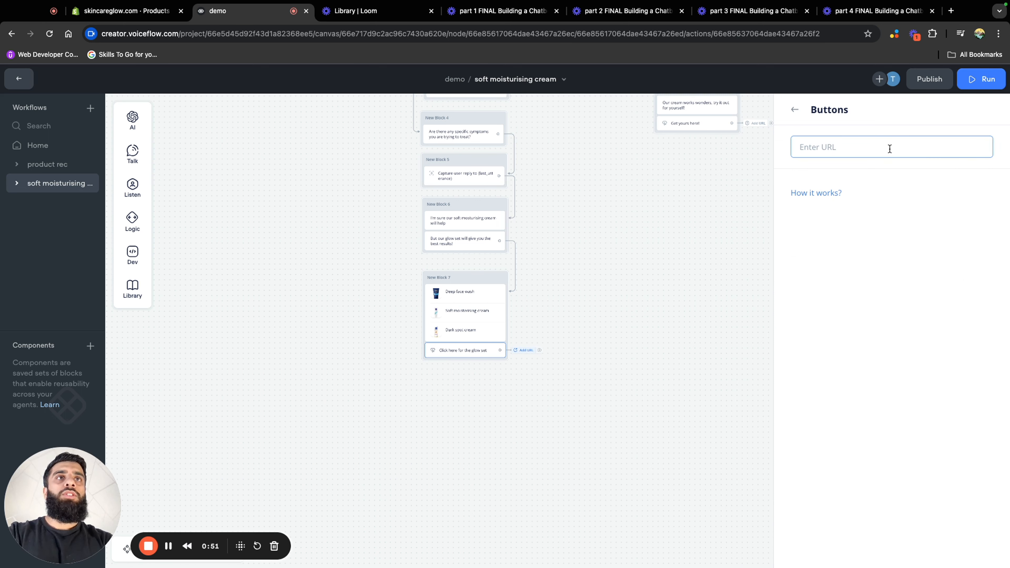
{"action": "left_click", "coordinate": [795, 109]}
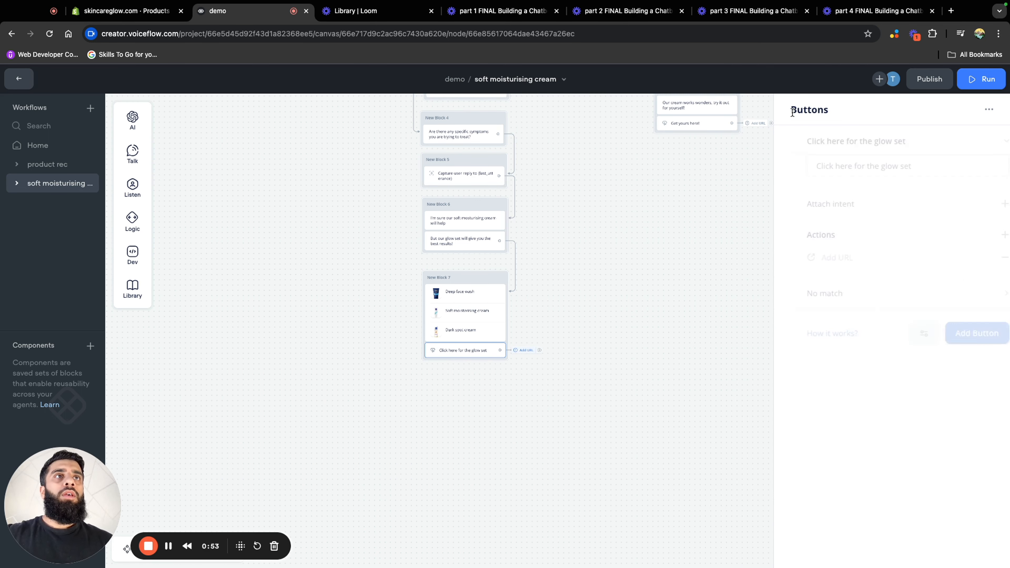
Add a second button labelled "Just the soft moisturising cream" with a blank Open URL action
{"action": "left_click", "coordinate": [960, 334]}
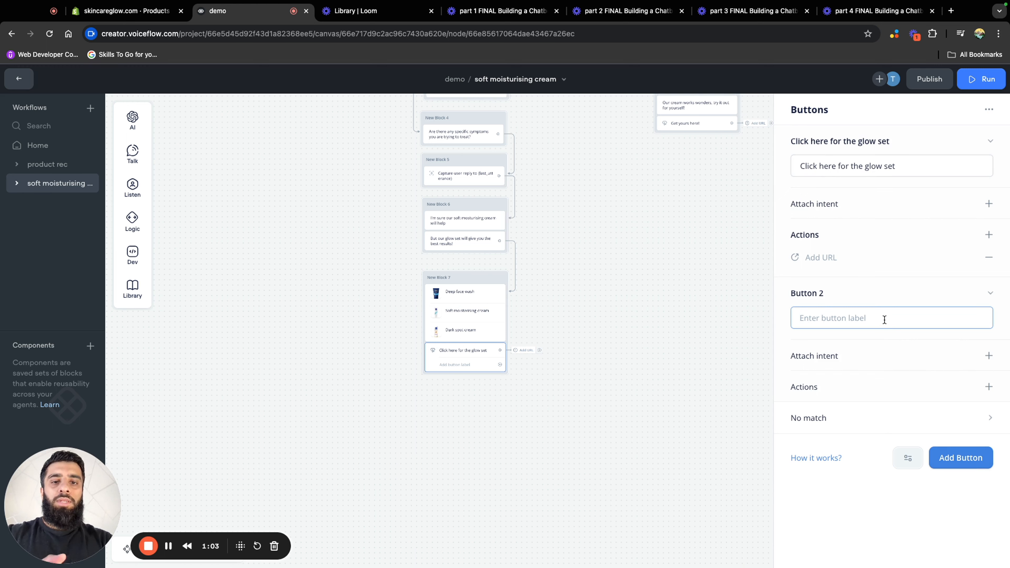
{"action": "type", "text": "Just the soft moisturising cream"}
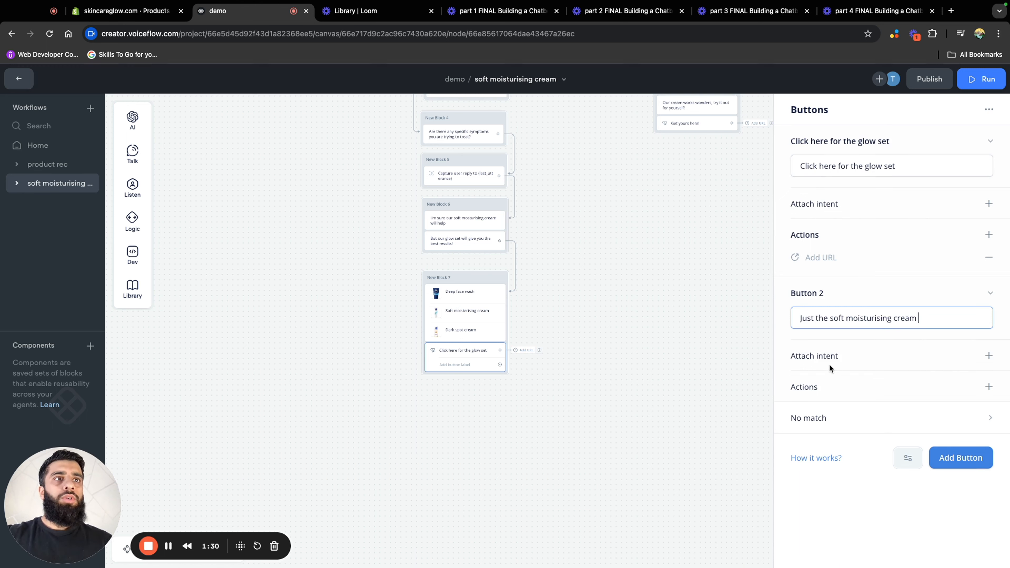
{"action": "left_click", "coordinate": [989, 387]}
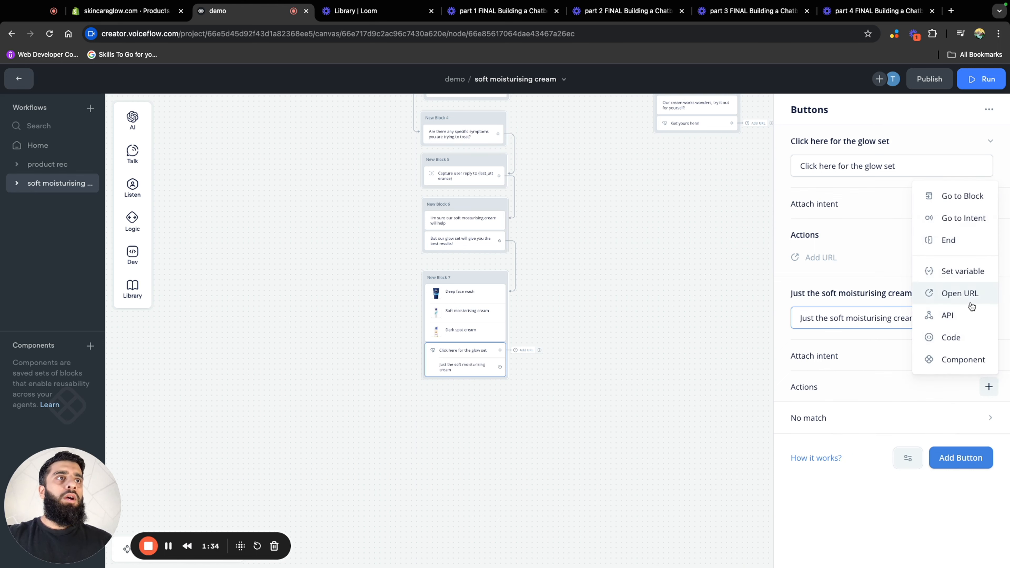
{"action": "left_click", "coordinate": [970, 295]}
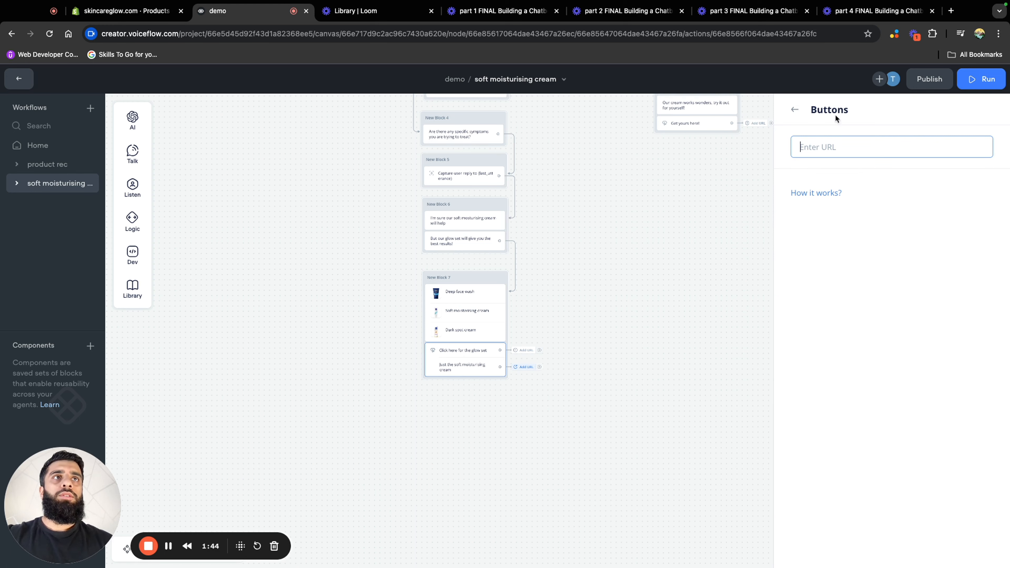
{"action": "left_click", "coordinate": [755, 199]}
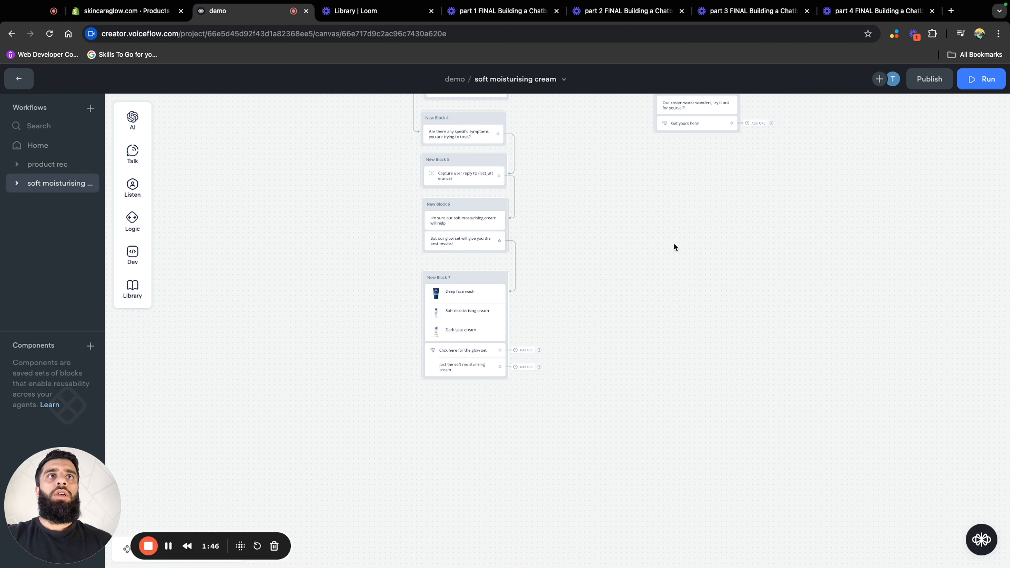
In the product rec workflow, copy the question-handling blocks from "Ask away!" through "Any other questions?", its Yes/No buttons and their no-match messages
{"action": "scroll", "coordinate": [692, 242], "scroll_direction": "up", "scroll_amount": 3}
{"action": "scroll", "coordinate": [692, 241], "scroll_direction": "right", "scroll_amount": 2}
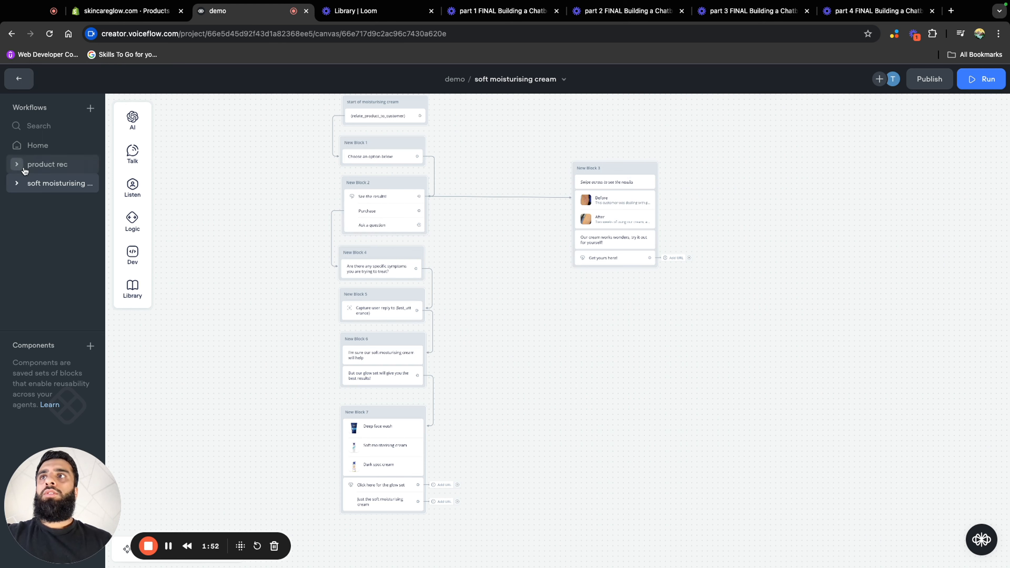
{"action": "left_click", "coordinate": [48, 169]}
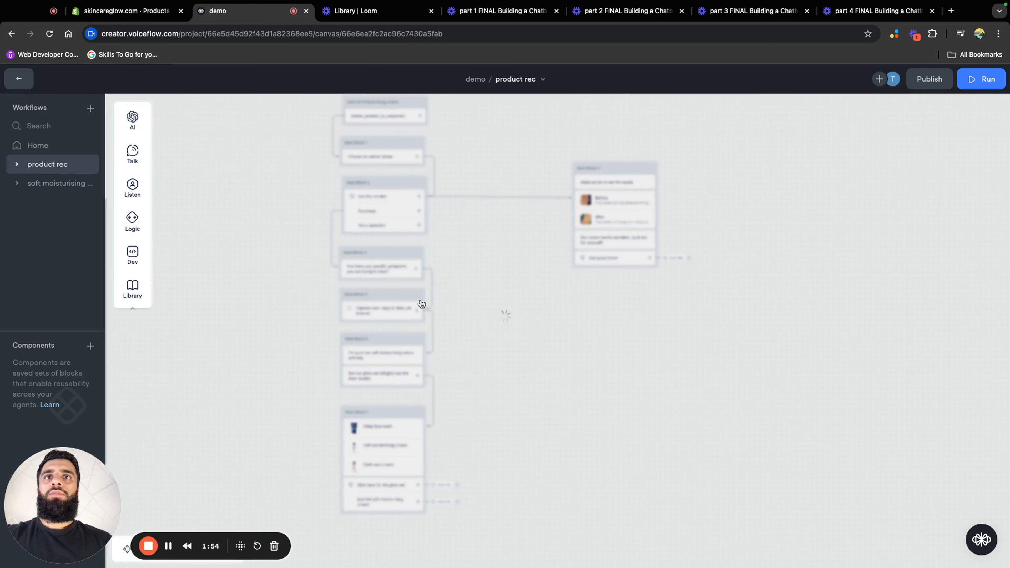
{"action": "scroll", "coordinate": [777, 392], "scroll_direction": "right", "scroll_amount": 2}
{"action": "scroll", "coordinate": [395, 235], "scroll_direction": "left", "scroll_amount": 3}
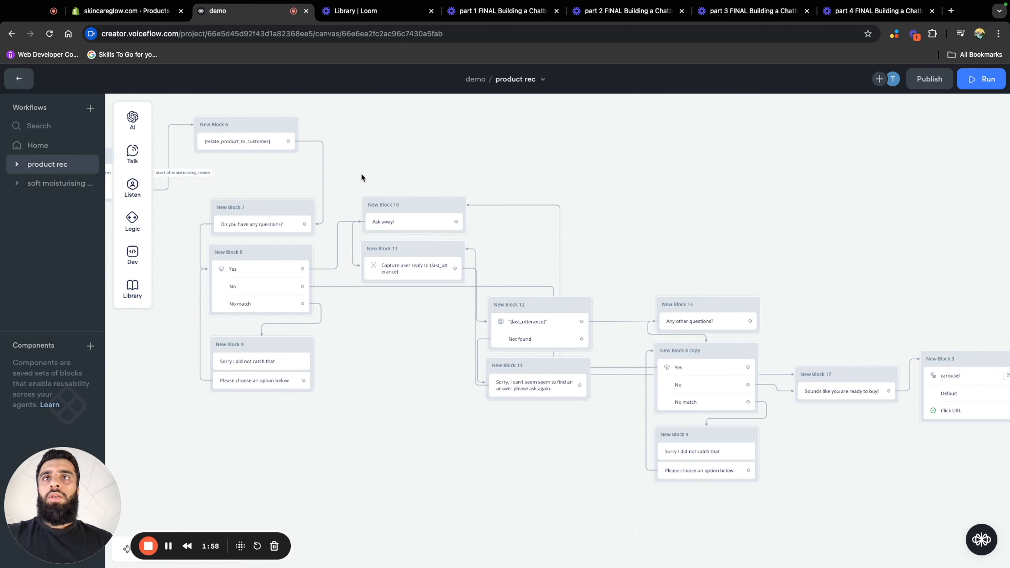
{"action": "left_click_drag", "start_coordinate": [358, 174], "coordinate": [772, 514]}
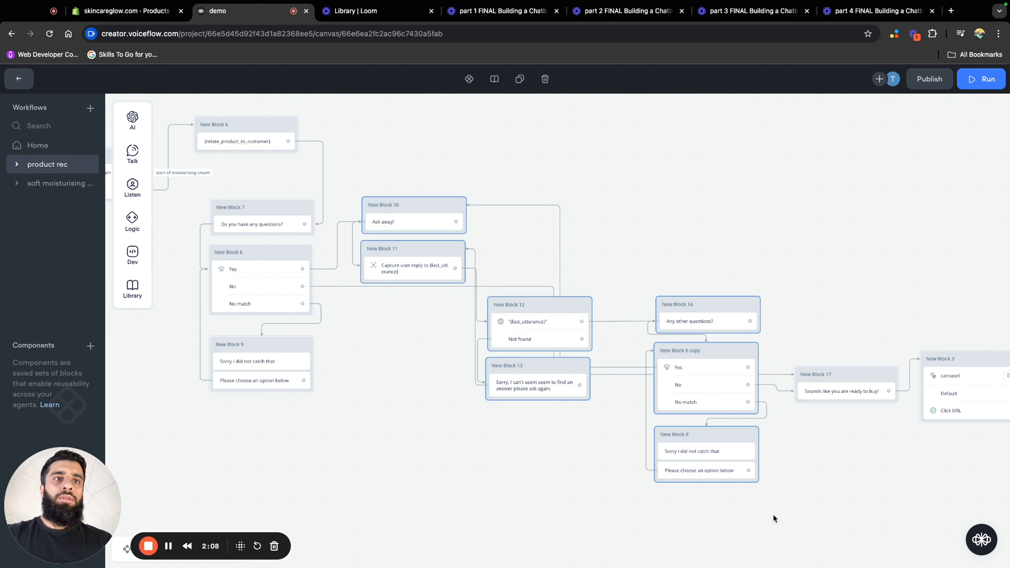
{"action": "right_click", "coordinate": [727, 309]}
{"action": "left_click", "coordinate": [755, 321]}
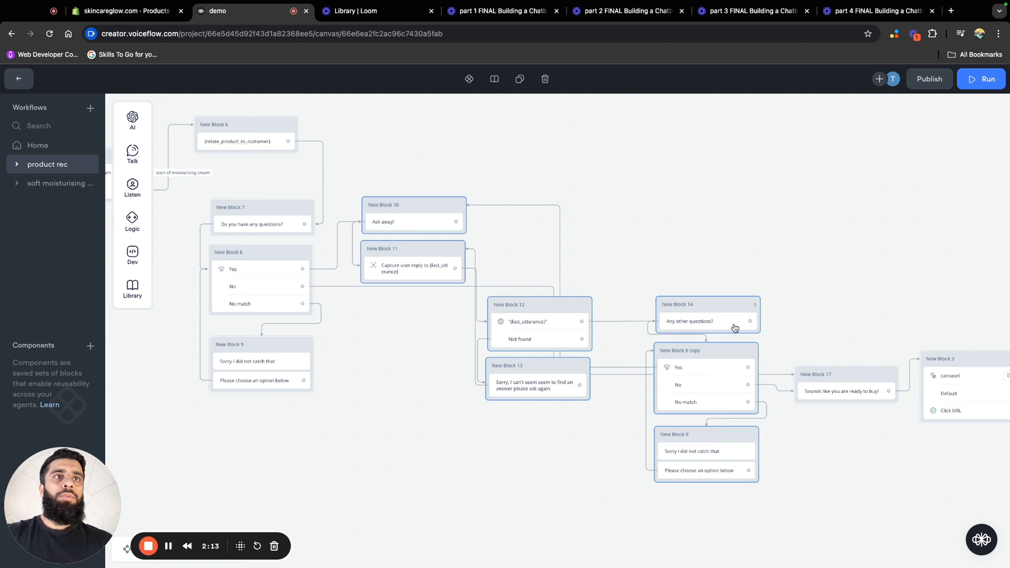
Paste the copied question-handling blocks into the soft moisturising cream workflow, beside the purchase flow
{"action": "left_click", "coordinate": [49, 186]}
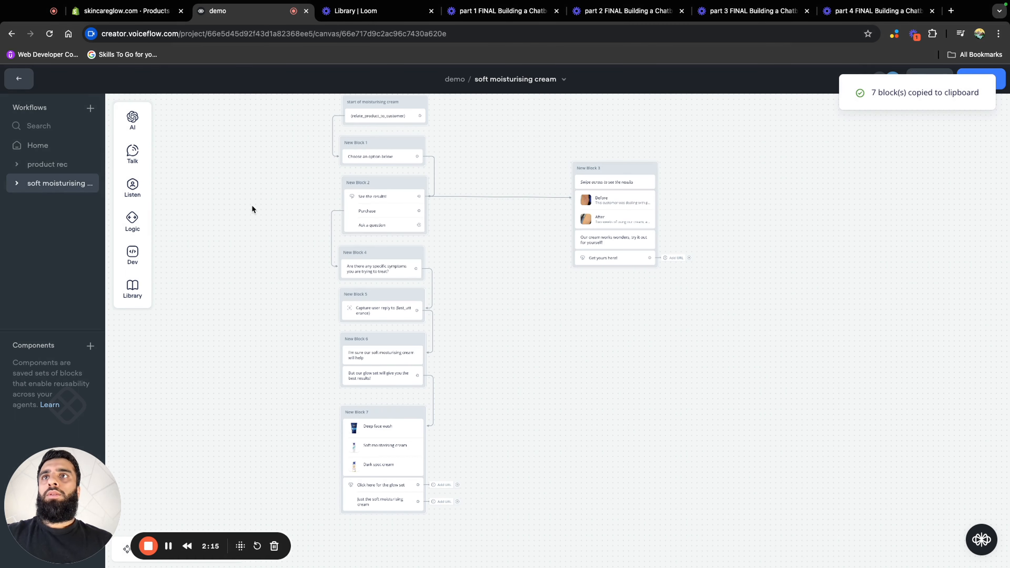
{"action": "scroll", "coordinate": [435, 233], "scroll_direction": "right", "scroll_amount": 5}
{"action": "scroll", "coordinate": [434, 233], "scroll_direction": "down", "scroll_amount": 4}
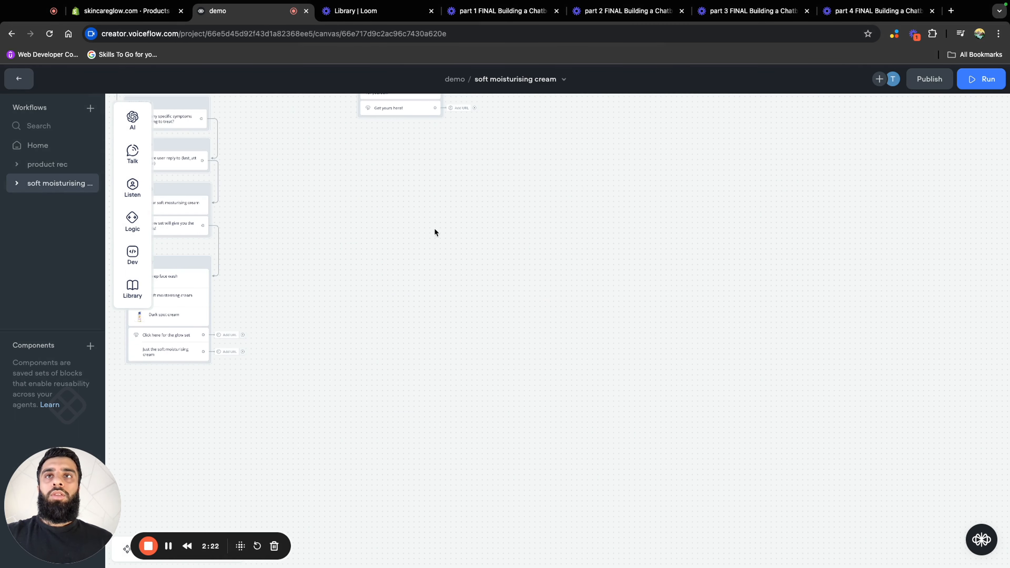
{"action": "right_click", "coordinate": [378, 227]}
{"action": "left_click", "coordinate": [430, 271]}
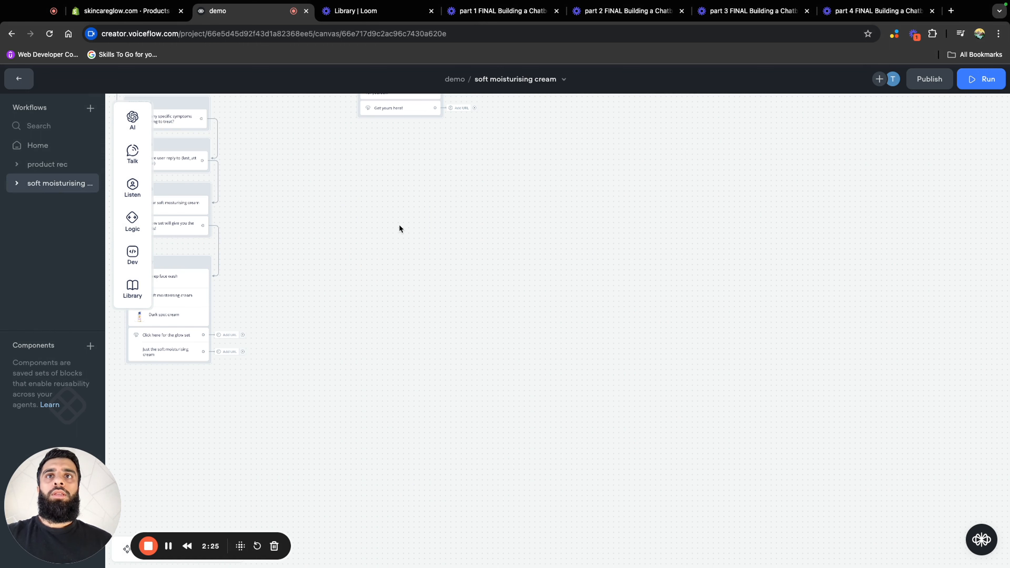
Rearrange the pasted New Blocks 10, 11, 12 and 13 into a spaced vertical column clear of the purchase flow
{"action": "scroll", "coordinate": [438, 207], "scroll_direction": "left", "scroll_amount": 5}
{"action": "scroll", "coordinate": [438, 207], "scroll_direction": "up", "scroll_amount": 2}
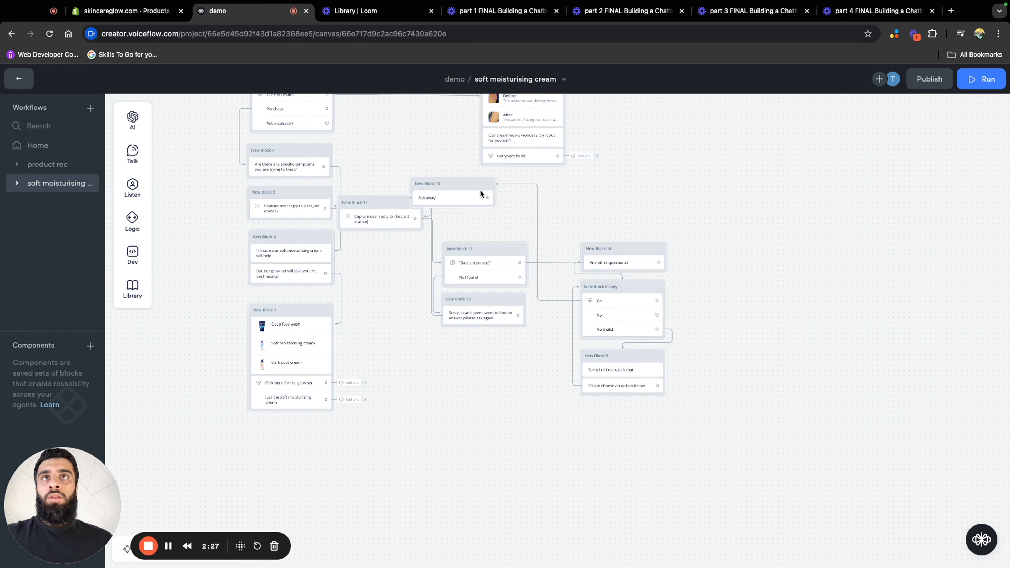
{"action": "left_click_drag", "start_coordinate": [480, 194], "coordinate": [535, 190]}
{"action": "left_click_drag", "start_coordinate": [399, 200], "coordinate": [509, 212]}
{"action": "left_click_drag", "start_coordinate": [498, 255], "coordinate": [510, 264]}
{"action": "left_click_drag", "start_coordinate": [502, 306], "coordinate": [501, 341]}
{"action": "left_click_drag", "start_coordinate": [505, 254], "coordinate": [506, 271]}
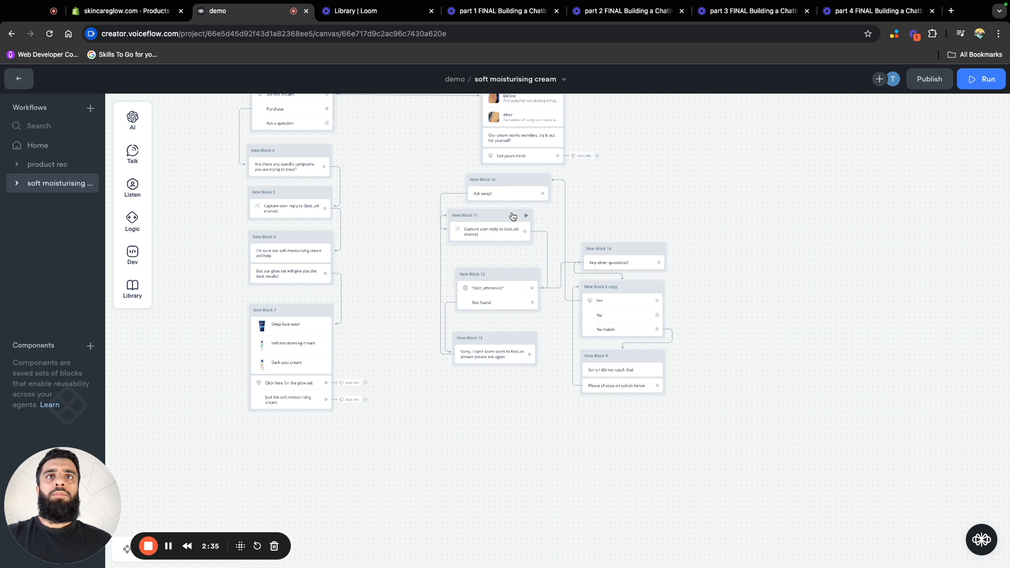
{"action": "left_click_drag", "start_coordinate": [512, 215], "coordinate": [513, 225]}
{"action": "left_click_drag", "start_coordinate": [515, 181], "coordinate": [506, 188]}
Connect the "Ask a question" button in New Block 2 to the "Ask away!" block
{"action": "scroll", "coordinate": [727, 269], "scroll_direction": "up", "scroll_amount": 1}
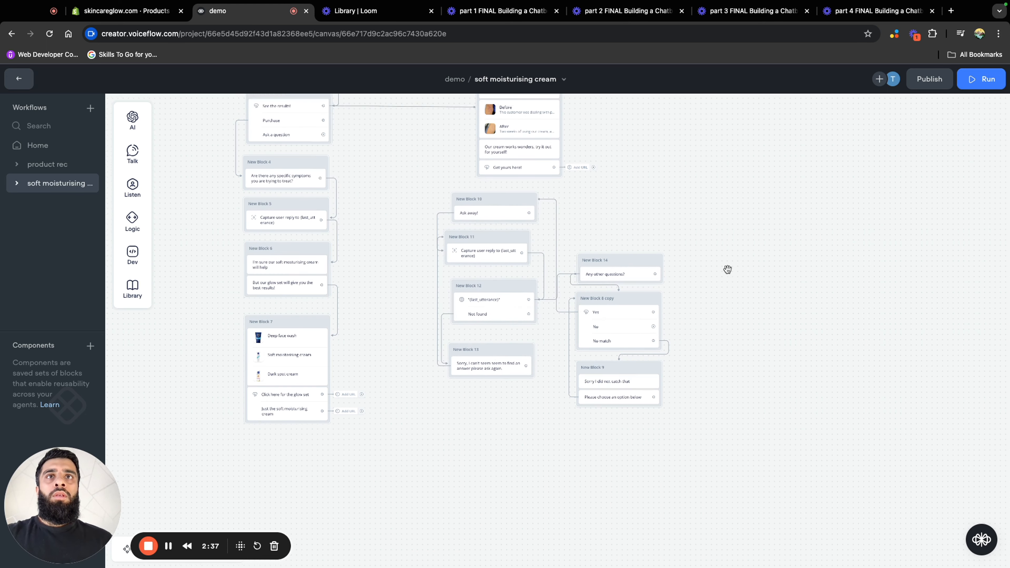
{"action": "scroll", "coordinate": [727, 270], "scroll_direction": "up", "scroll_amount": 4}
{"action": "scroll", "coordinate": [727, 270], "scroll_direction": "left", "scroll_amount": 2}
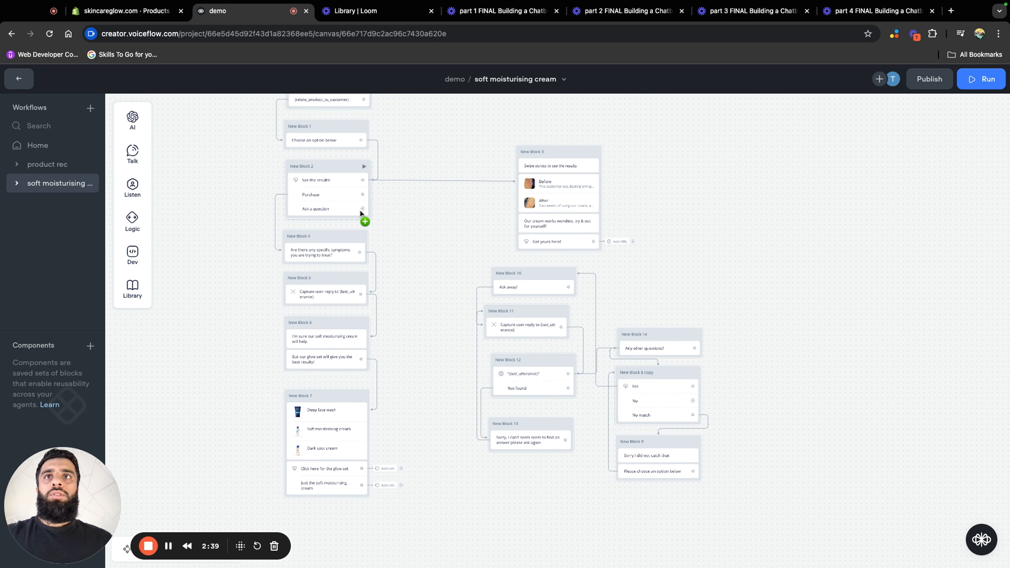
{"action": "left_click_drag", "start_coordinate": [363, 208], "coordinate": [497, 281]}
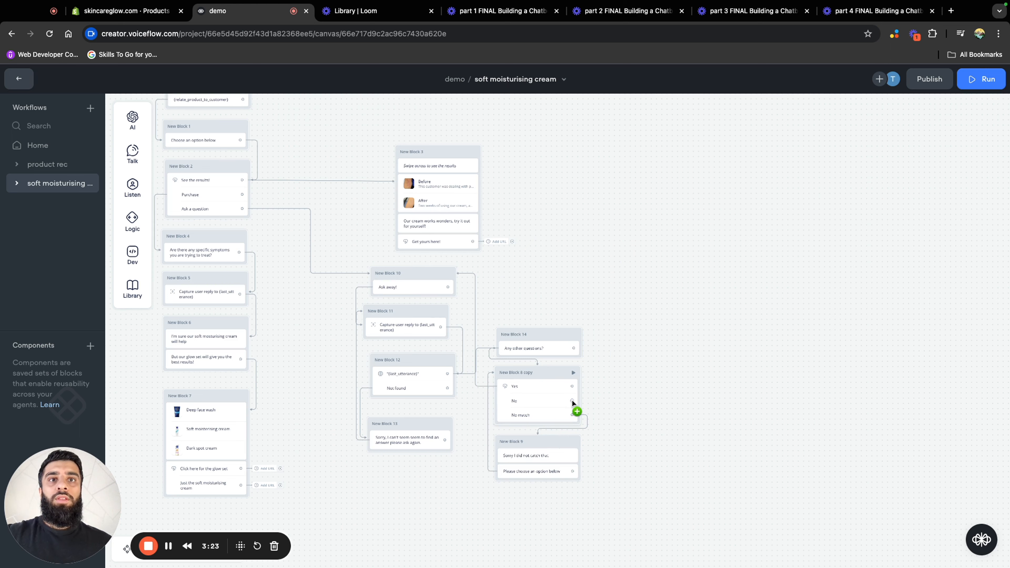
Connect the No button in New Block 8 copy to a new Message block reading "Sounds like you are ready to buy!"
{"action": "left_click_drag", "start_coordinate": [572, 400], "coordinate": [618, 382]}
{"action": "mouse_move", "coordinate": [660, 416]}
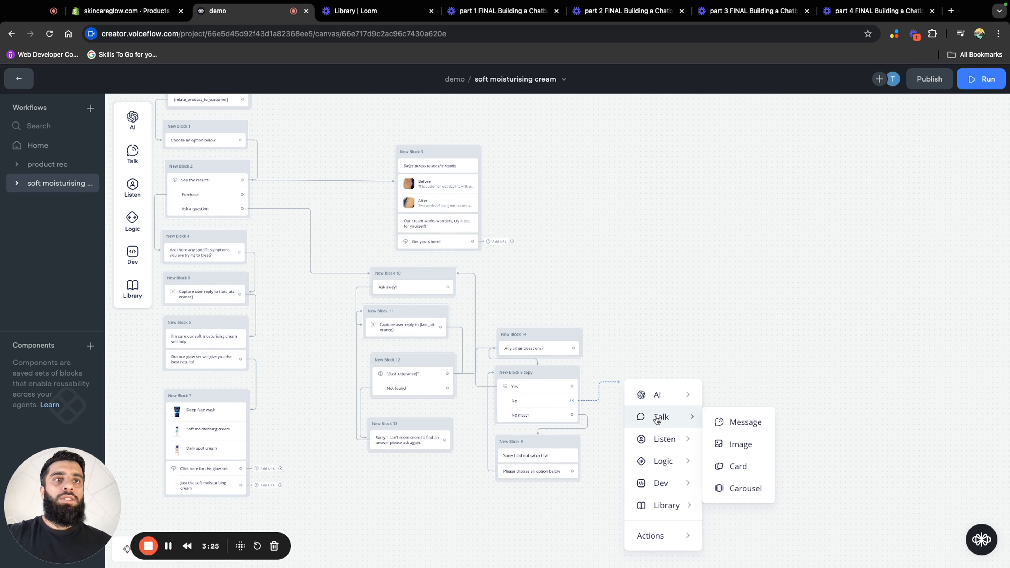
{"action": "left_click", "coordinate": [731, 423]}
{"action": "type", "text": "Sounds like you are ready to buy!"}
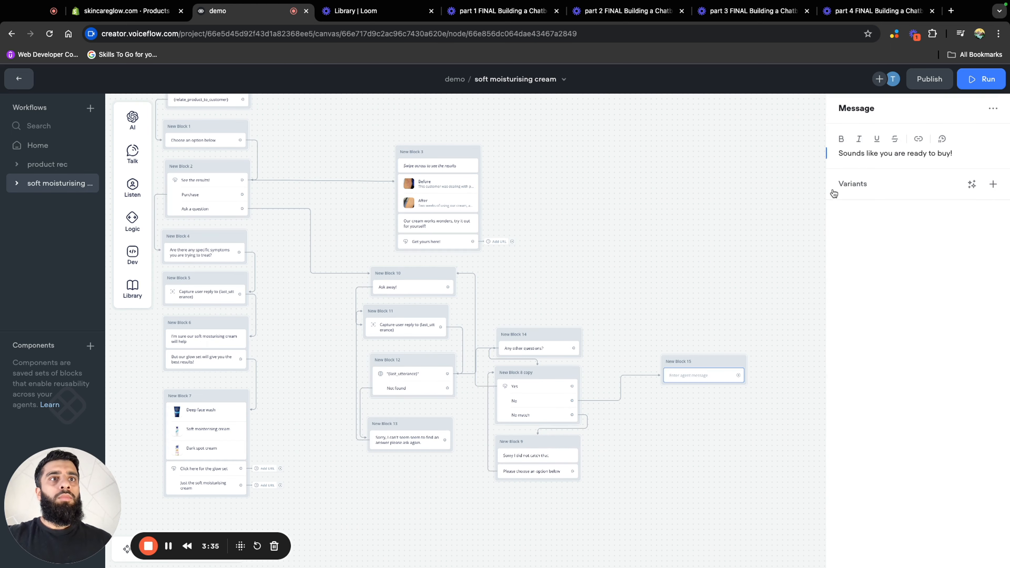
{"action": "left_click", "coordinate": [690, 304]}
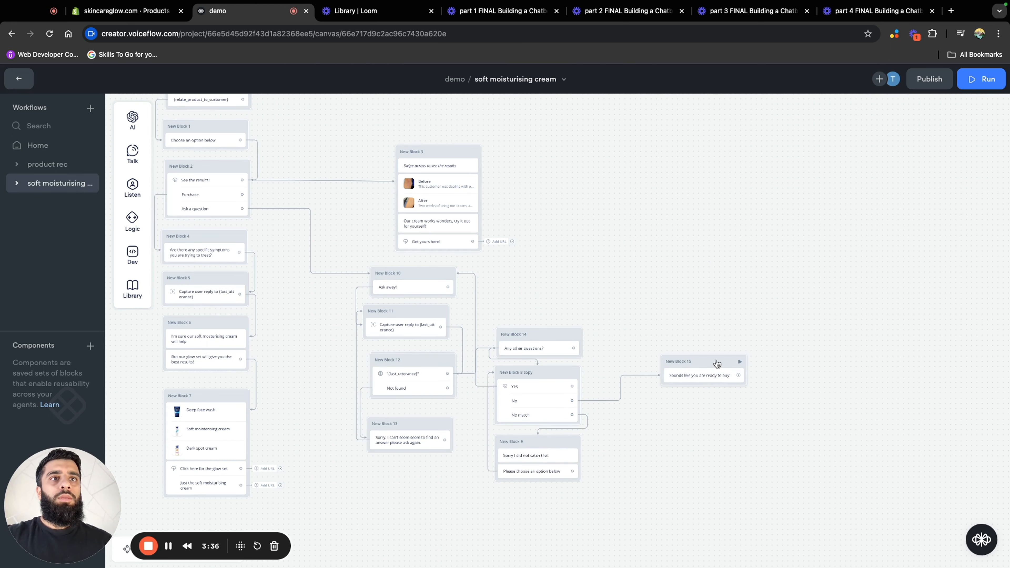
Connect the "Sounds like you are ready to buy!" message to New Block 4, which asks about specific symptoms
{"action": "left_click_drag", "start_coordinate": [738, 375], "coordinate": [244, 239]}
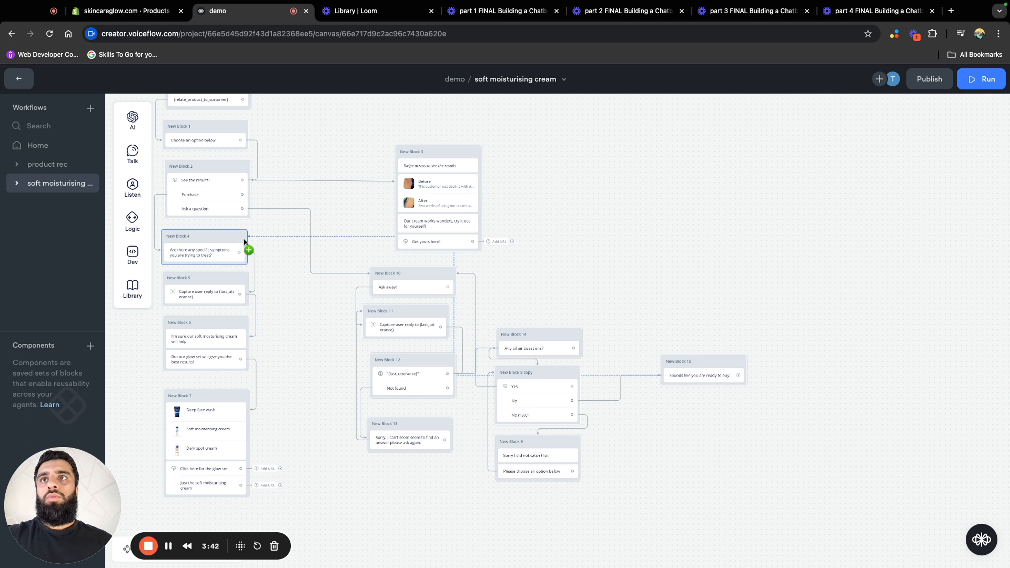
{"action": "left_click_drag", "start_coordinate": [244, 238], "coordinate": [244, 237]}
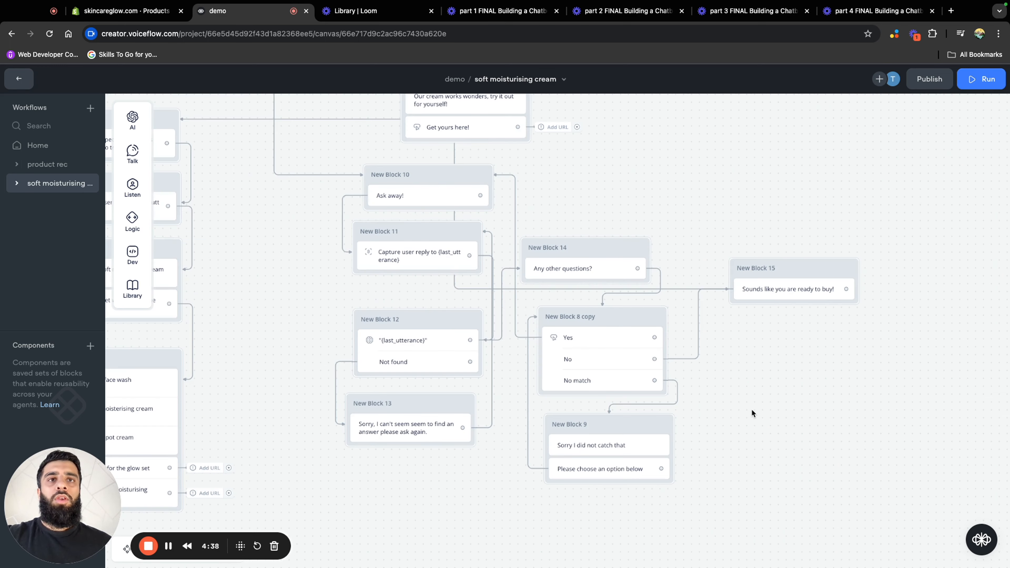
{"action": "scroll", "coordinate": [751, 409], "scroll_direction": "down", "scroll_amount": 5}
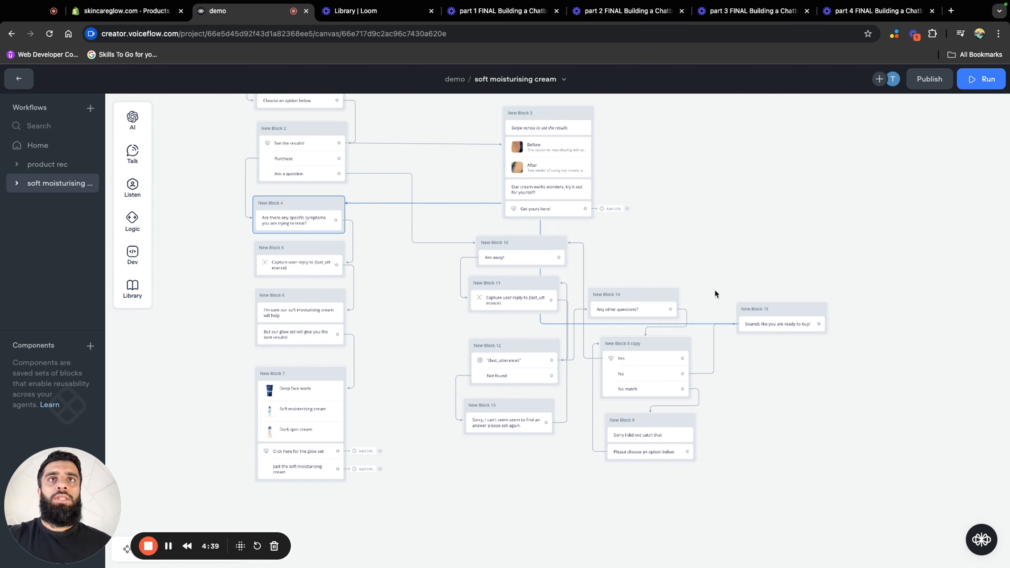
{"action": "left_click_drag", "start_coordinate": [688, 205], "coordinate": [747, 246]}
{"action": "scroll", "coordinate": [748, 246], "scroll_direction": "down", "scroll_amount": 1}
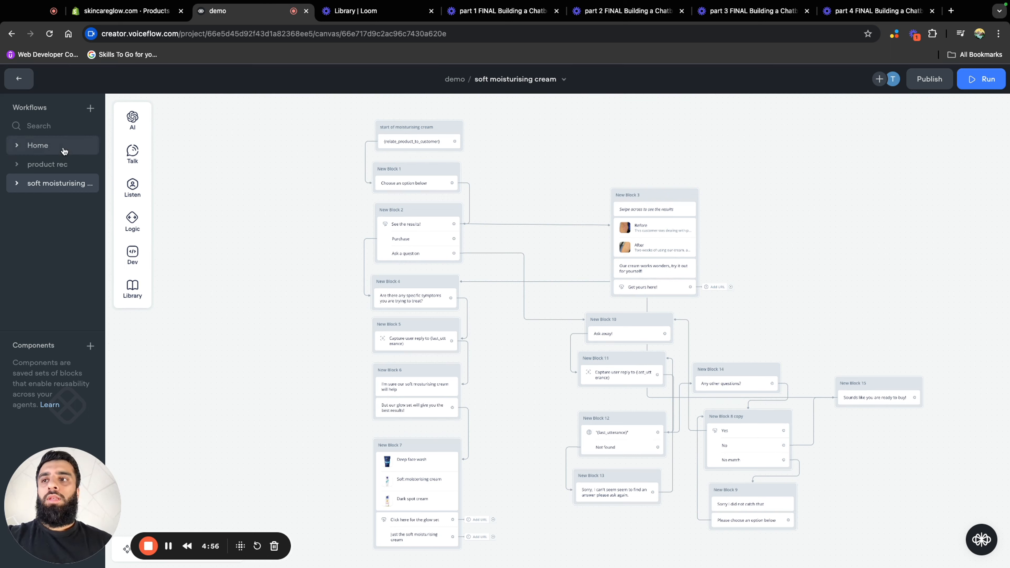
Add a second button labelled "Browse" to the Product reccomendations buttons in New Block 3 of the Home workflow
{"action": "left_click", "coordinate": [63, 150]}
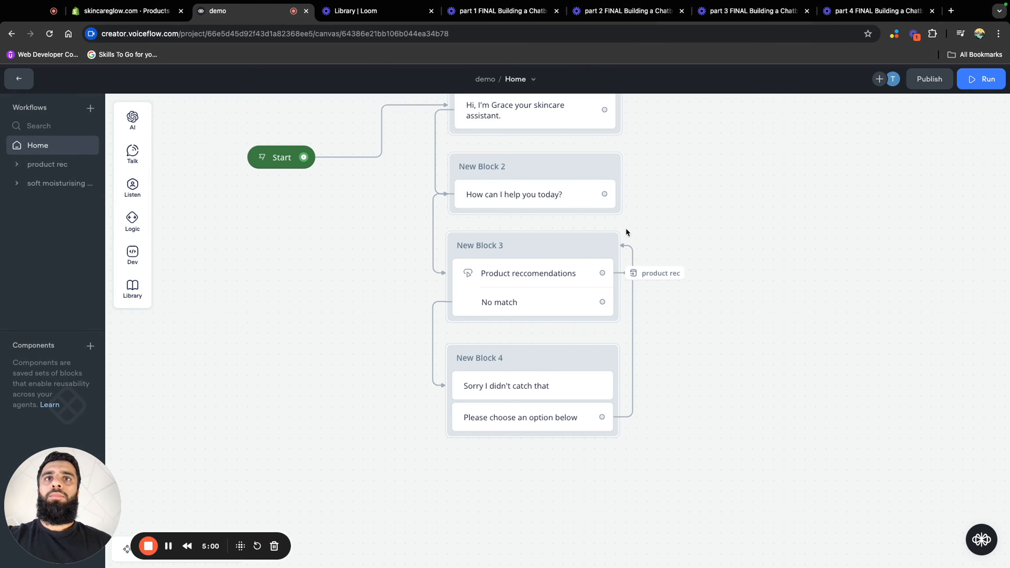
{"action": "scroll", "coordinate": [704, 401], "scroll_direction": "down", "scroll_amount": 5}
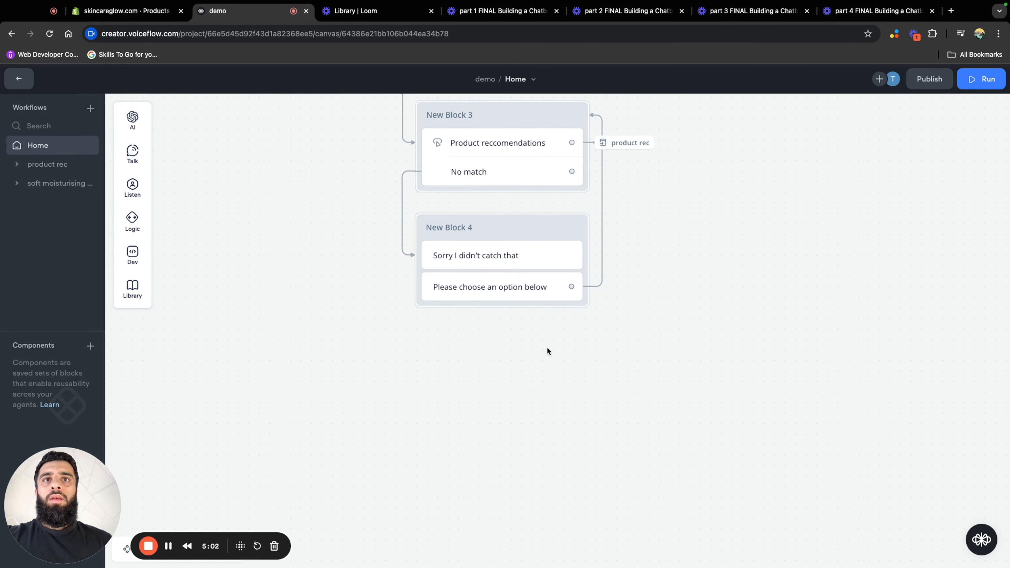
{"action": "scroll", "coordinate": [629, 298], "scroll_direction": "down", "scroll_amount": 2}
{"action": "scroll", "coordinate": [629, 299], "scroll_direction": "up", "scroll_amount": 4}
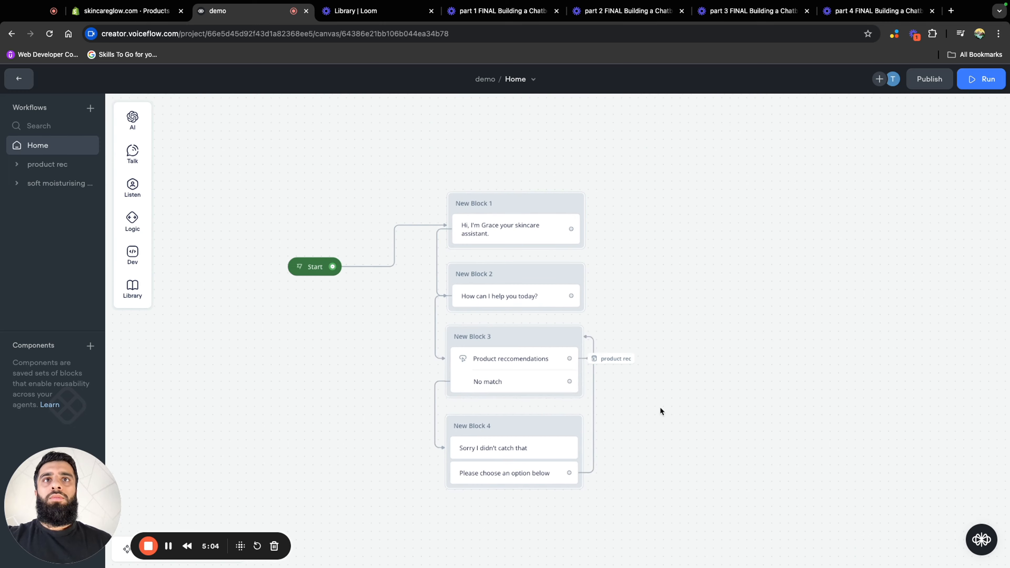
{"action": "left_click", "coordinate": [518, 381]}
{"action": "left_click", "coordinate": [964, 334]}
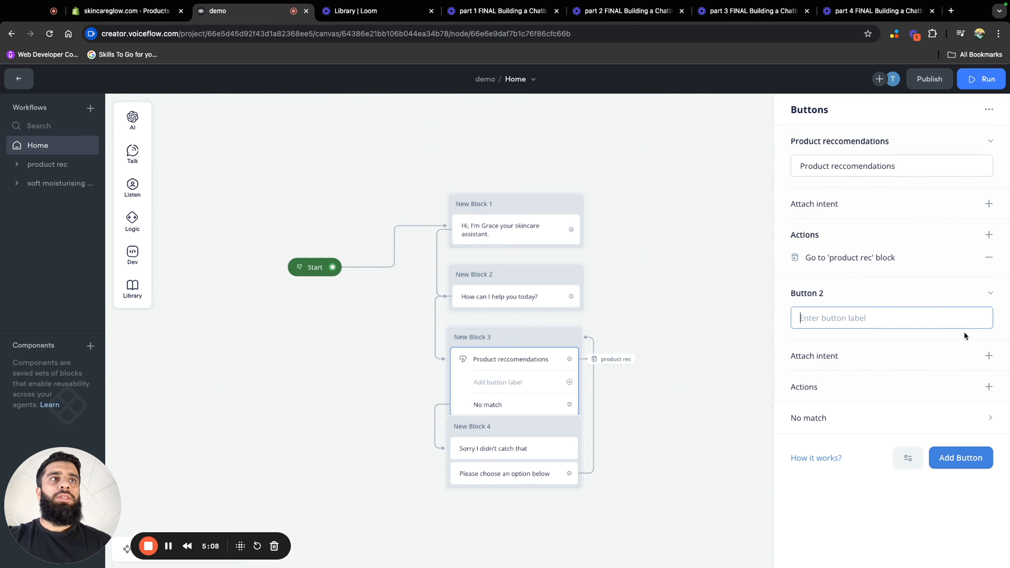
{"action": "type", "text": "B"}
{"action": "type", "text": "rwos"}
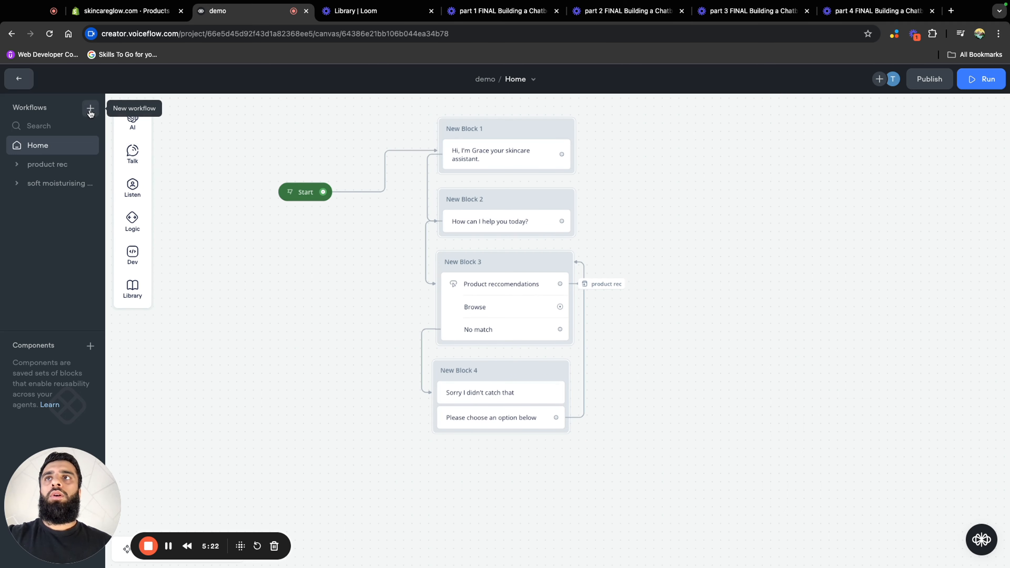
Create a new workflow named "Browse" and delete its empty trigger block
{"action": "left_click", "coordinate": [90, 109]}
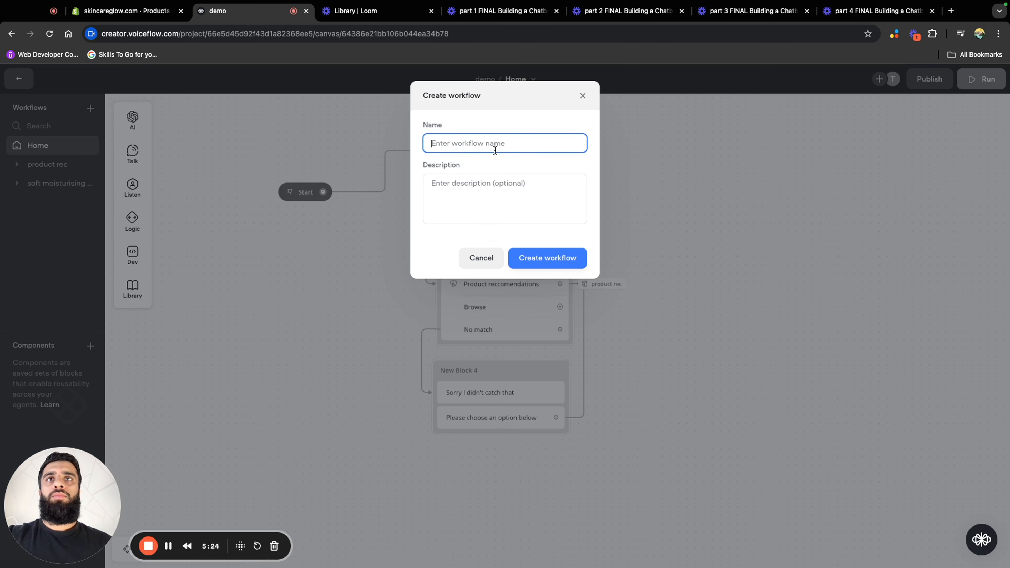
{"action": "type", "text": "Browse"}
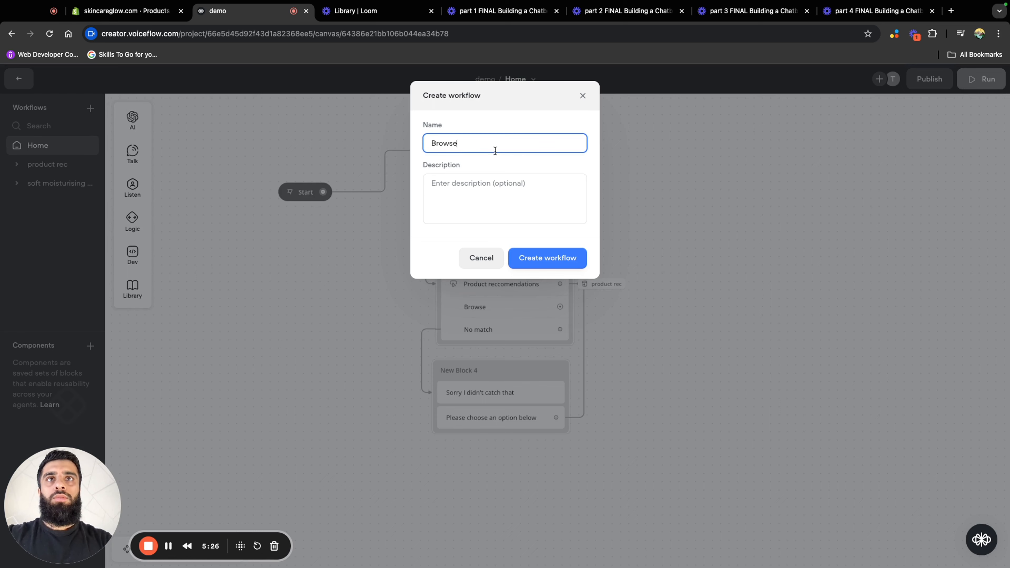
{"action": "left_click", "coordinate": [531, 258]}
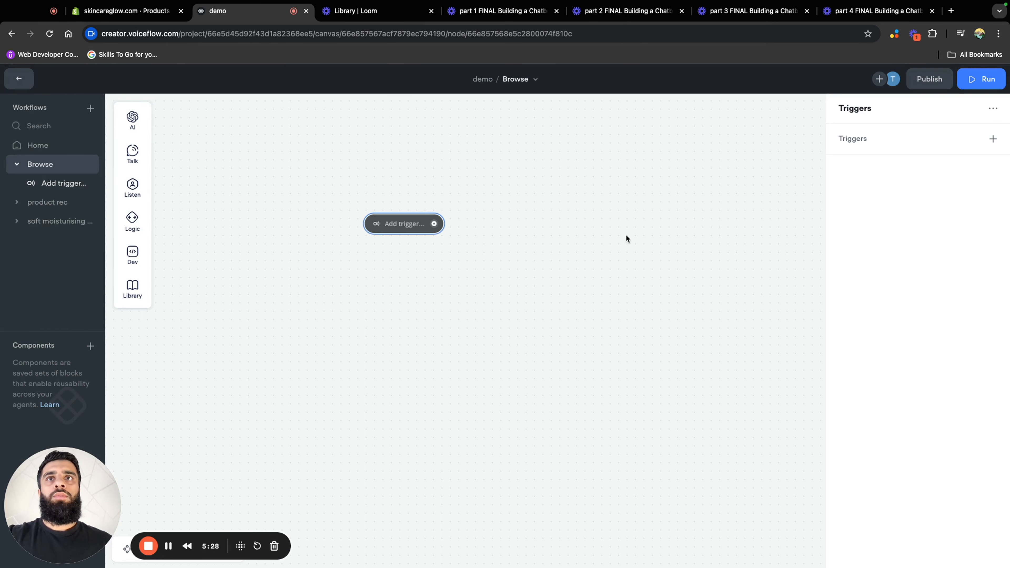
{"action": "right_click", "coordinate": [344, 231]}
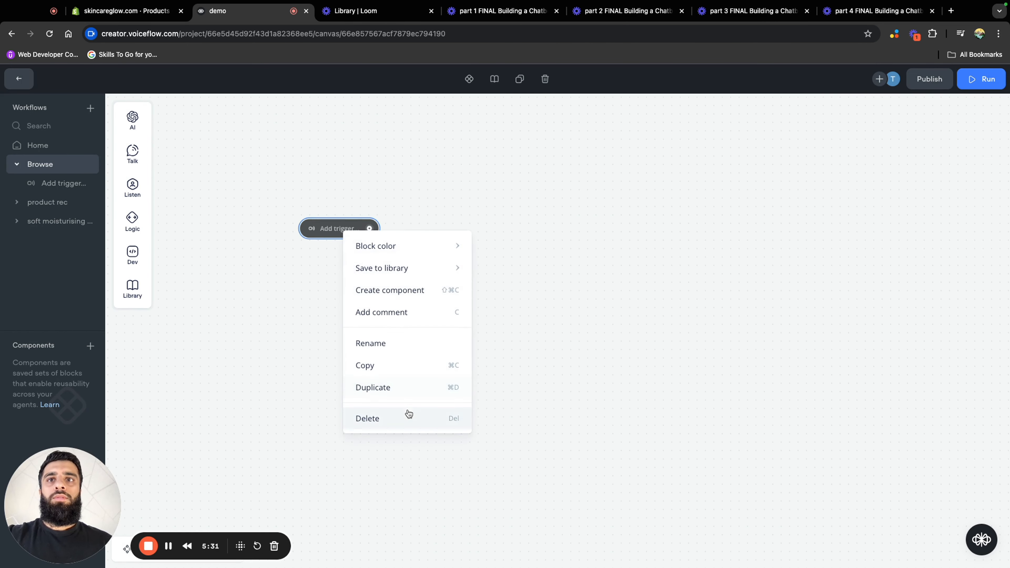
{"action": "left_click", "coordinate": [408, 416]}
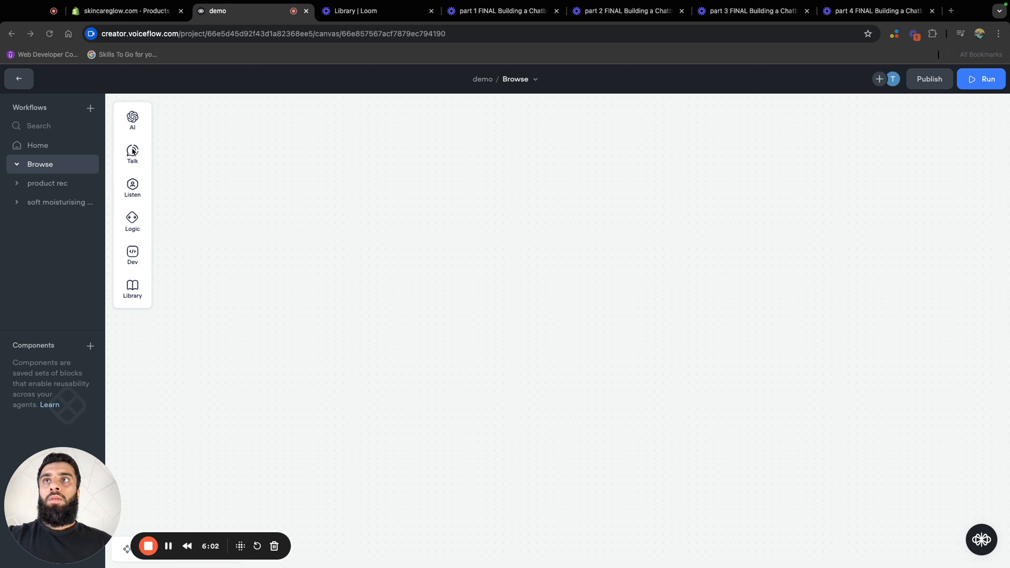
Add the messages "Check out our top products!" and "These are our best sellers, or were you looking for something different." in one block
{"action": "mouse_move", "coordinate": [133, 150]}
{"action": "left_click_drag", "start_coordinate": [210, 155], "coordinate": [414, 229]}
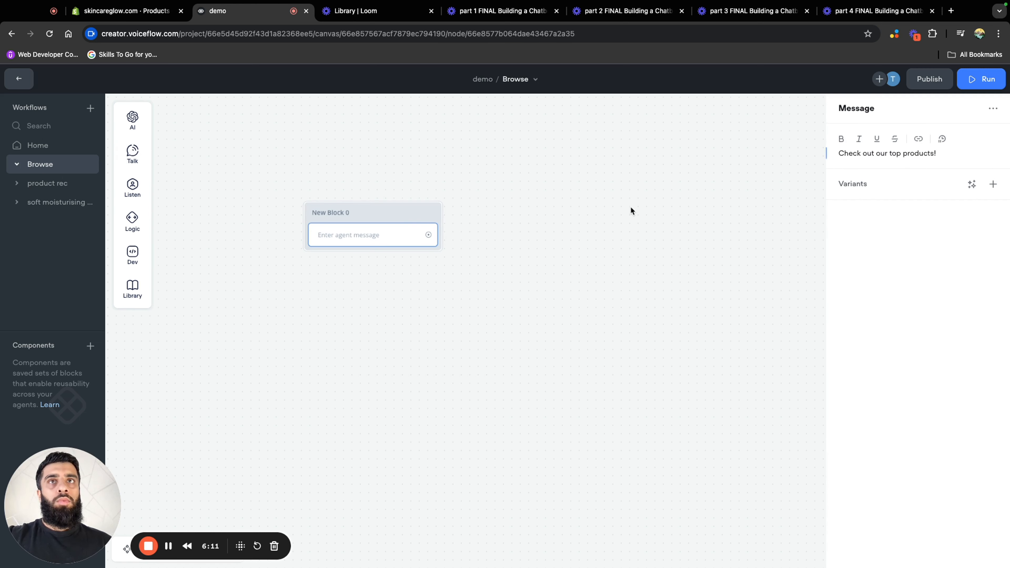
{"action": "left_click", "coordinate": [629, 210]}
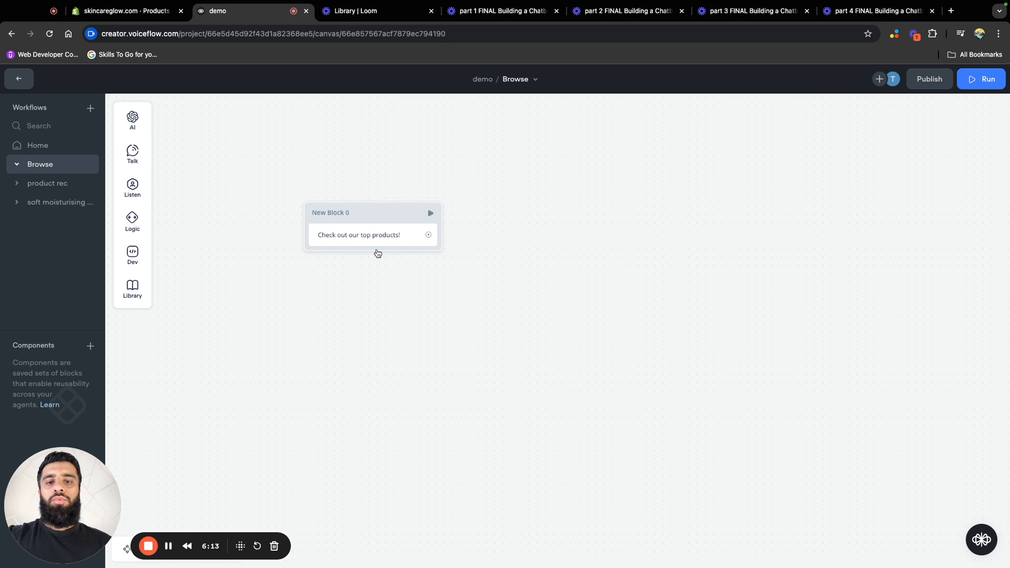
{"action": "mouse_move", "coordinate": [132, 153]}
{"action": "left_click_drag", "start_coordinate": [187, 152], "coordinate": [358, 259]}
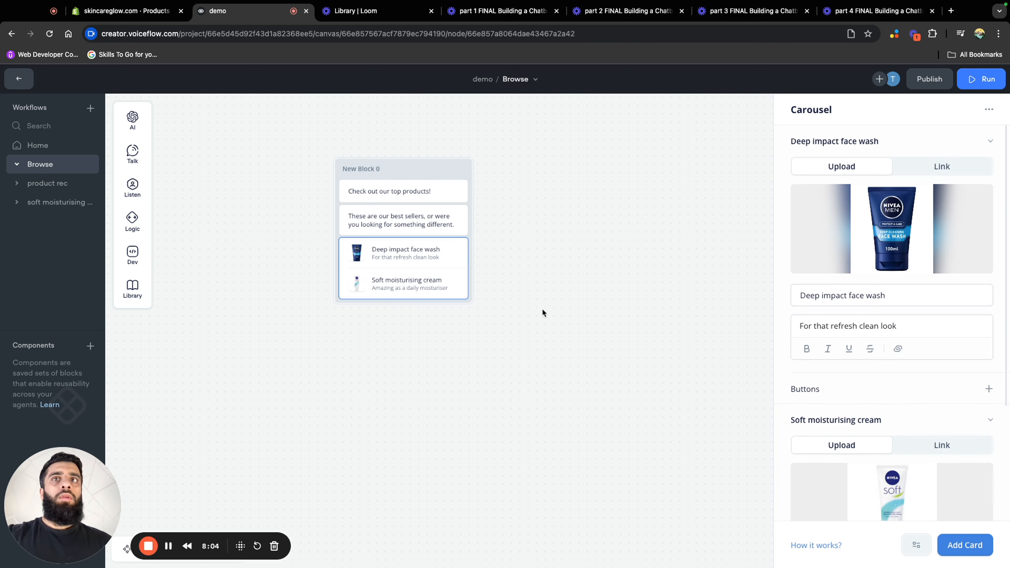
Examine the image, title and description of the Deep impact face wash card in the carousel
{"action": "mouse_move", "coordinate": [835, 226]}
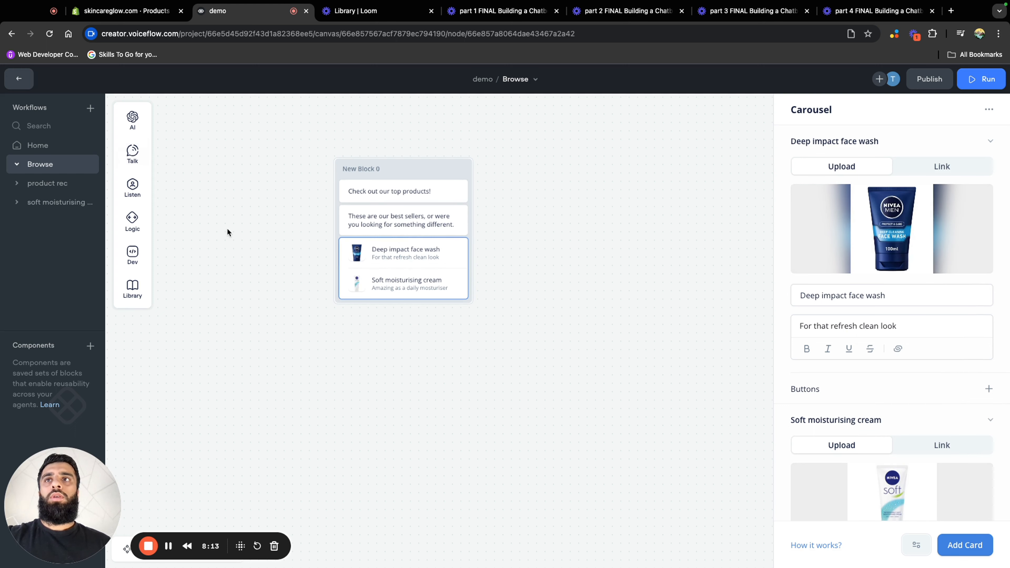
{"action": "mouse_move", "coordinate": [138, 163]}
{"action": "mouse_move", "coordinate": [856, 205]}
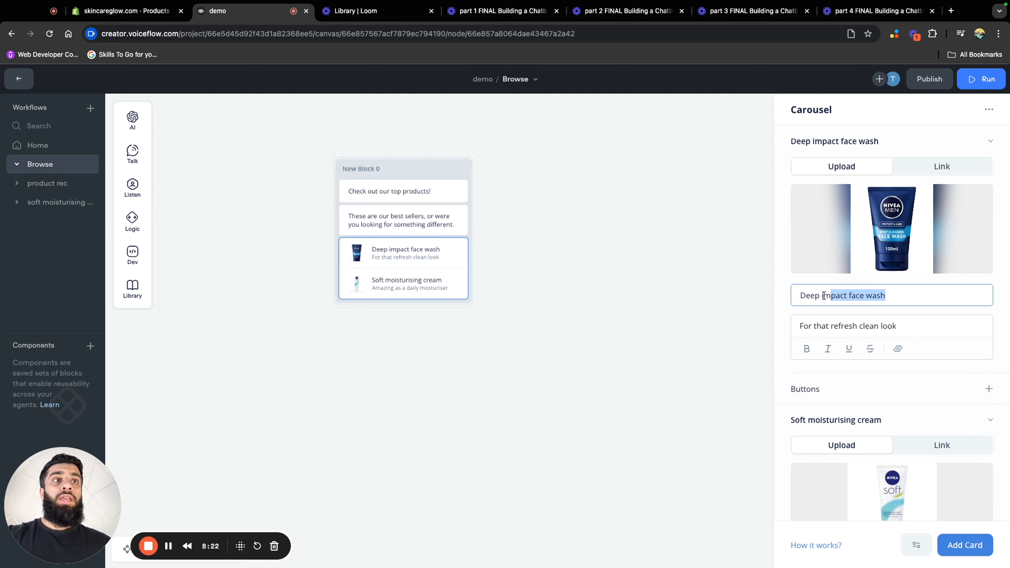
{"action": "left_click_drag", "start_coordinate": [829, 295], "coordinate": [799, 295]}
{"action": "left_click", "coordinate": [984, 326]}
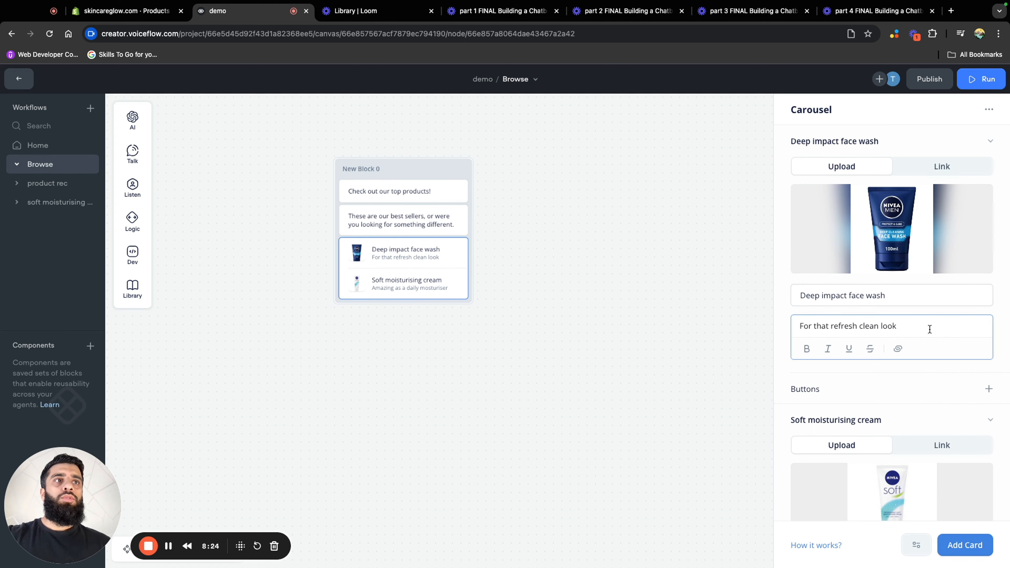
{"action": "left_click_drag", "start_coordinate": [916, 326], "coordinate": [779, 332]}
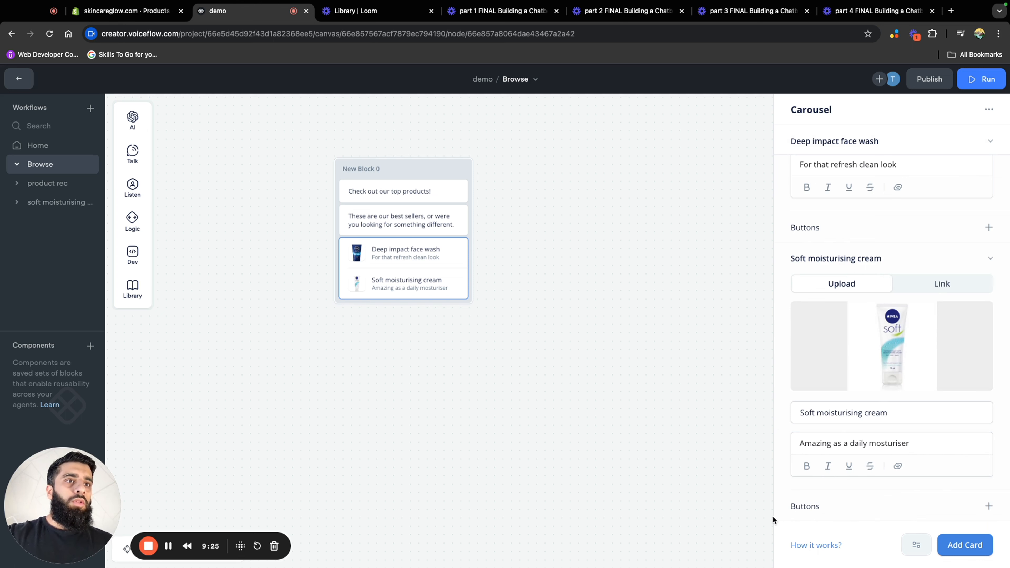
Add a "Find out more!" button to the Soft moisturising cream card in the carousel
{"action": "left_click", "coordinate": [988, 505]}
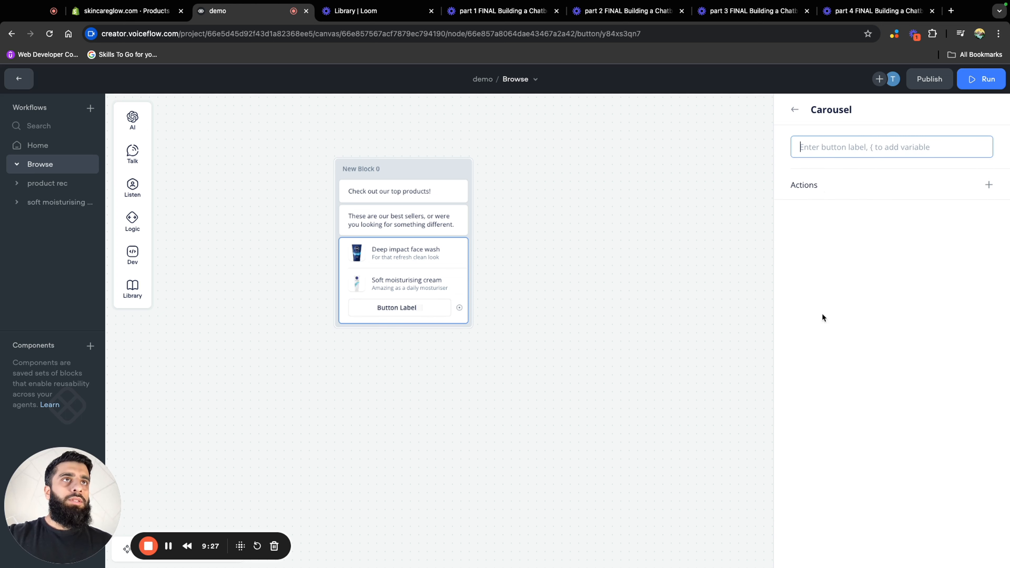
{"action": "type", "text": "Find ou tmore!"}
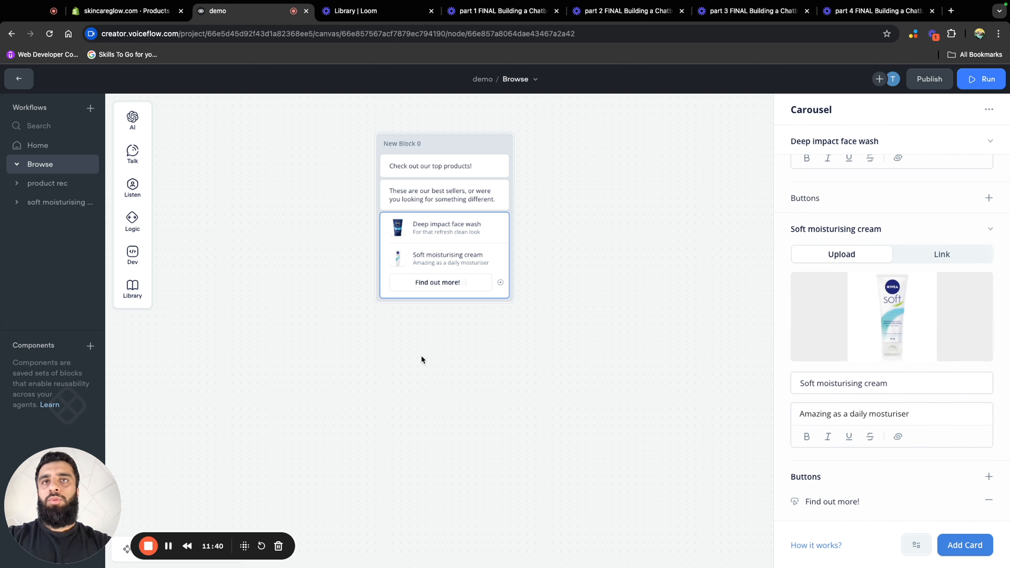
Rename New Block 2 in the soft moisturising cream workflow to "soft moisturising cream buttons"
{"action": "left_click", "coordinate": [42, 202]}
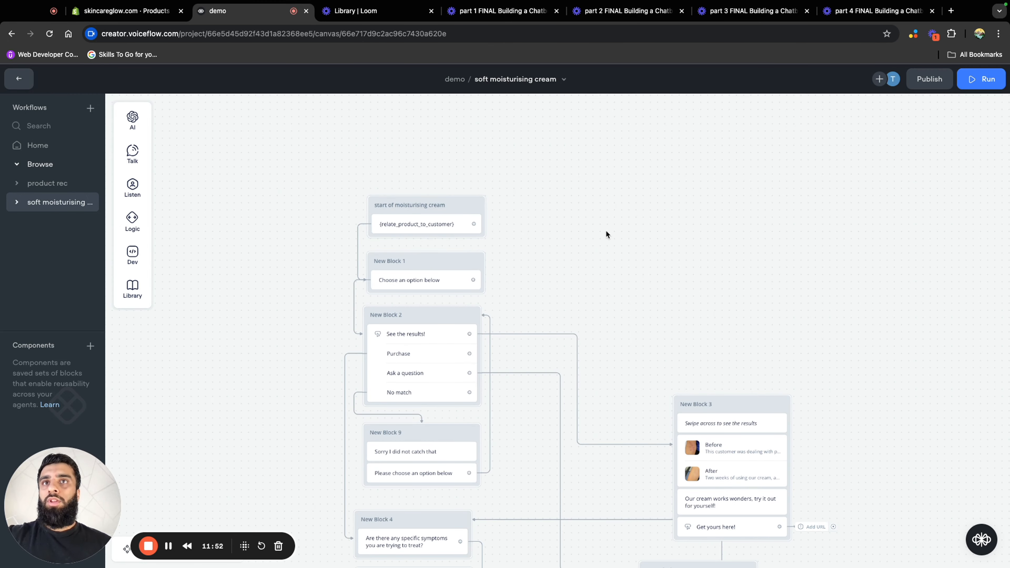
{"action": "scroll", "coordinate": [657, 340], "scroll_direction": "down", "scroll_amount": 5}
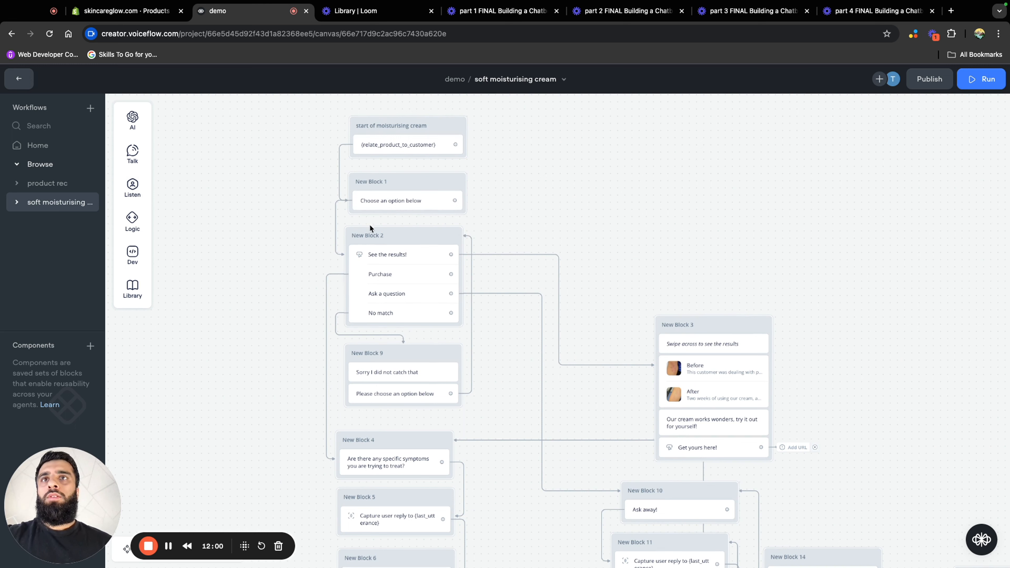
{"action": "left_click", "coordinate": [370, 236]}
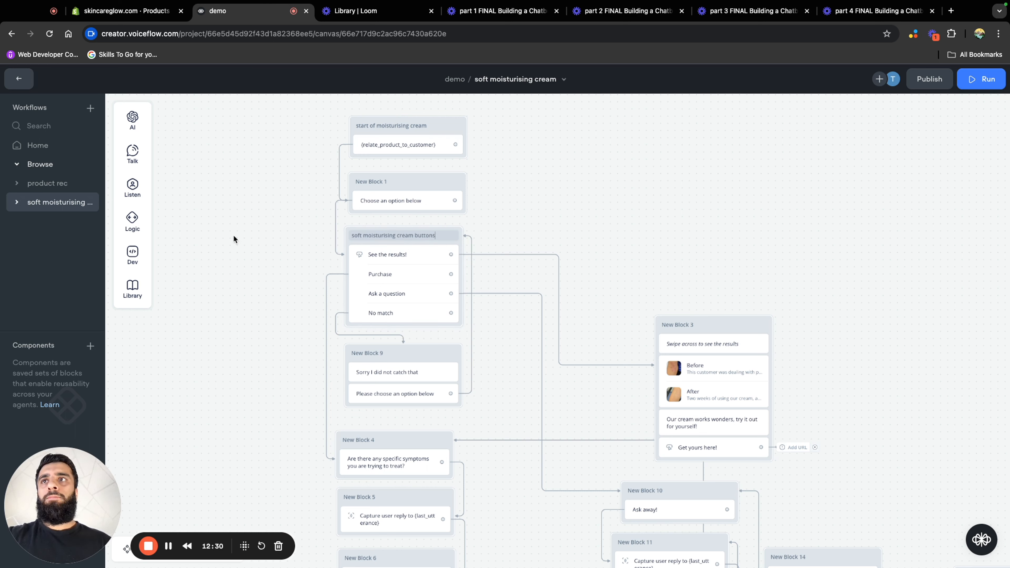
Make the Browse carousel's "Find out more!" button go to the "soft moisturising cream buttons" block in the soft moisturising cream workflow
{"action": "left_click", "coordinate": [54, 184]}
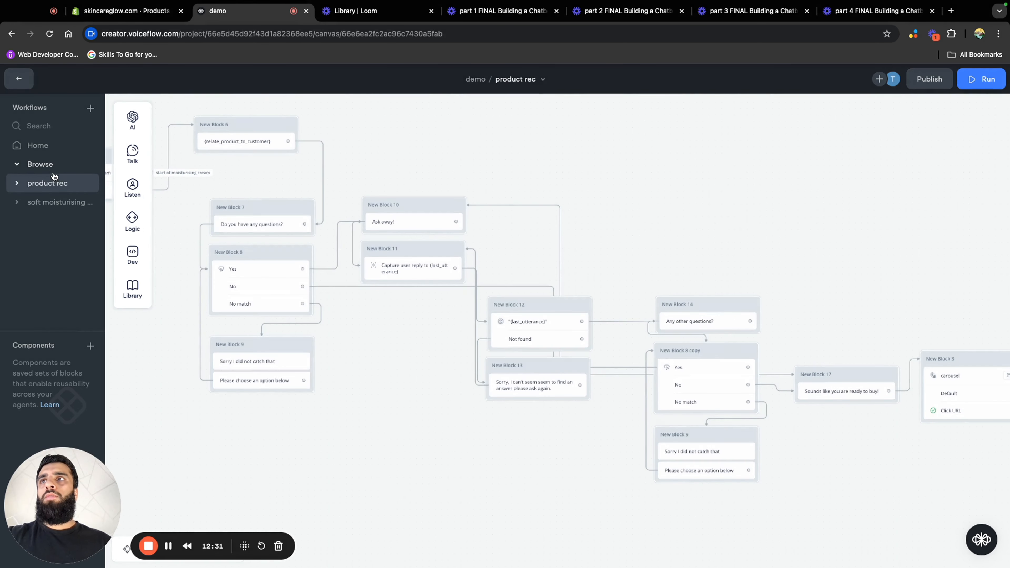
{"action": "left_click", "coordinate": [56, 164]}
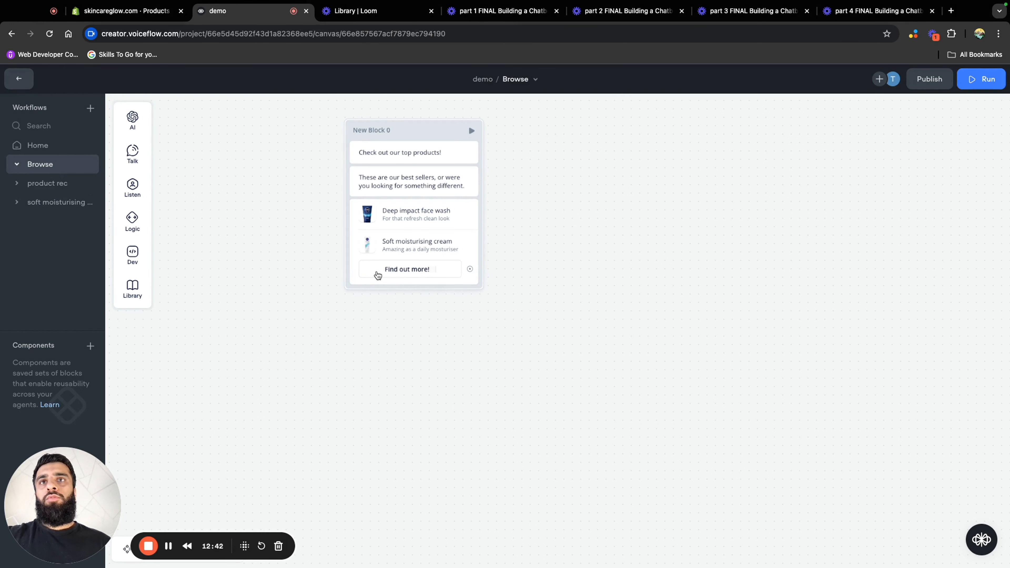
{"action": "left_click_drag", "start_coordinate": [470, 269], "coordinate": [525, 268]}
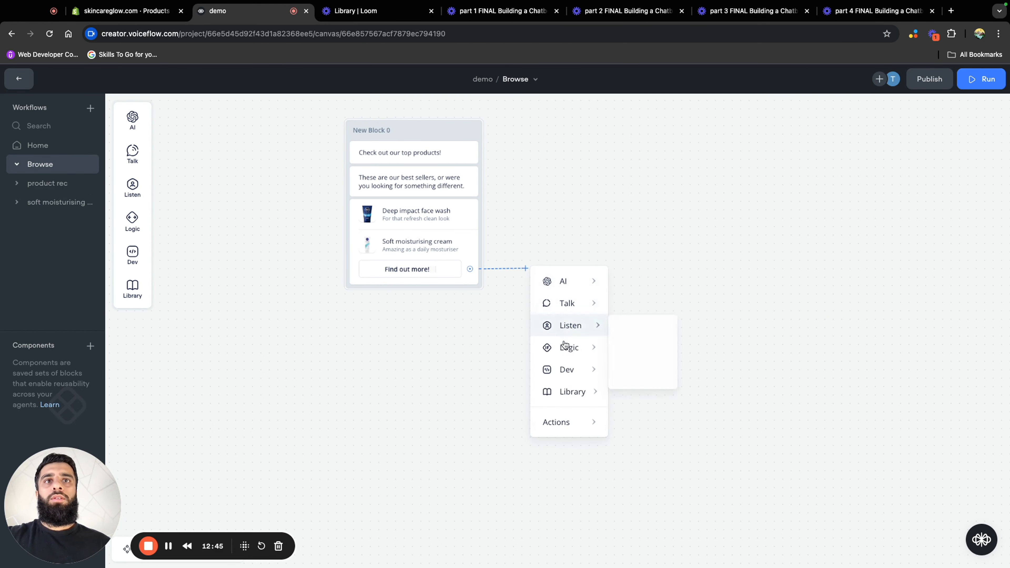
{"action": "mouse_move", "coordinate": [556, 421]}
{"action": "left_click", "coordinate": [655, 257]}
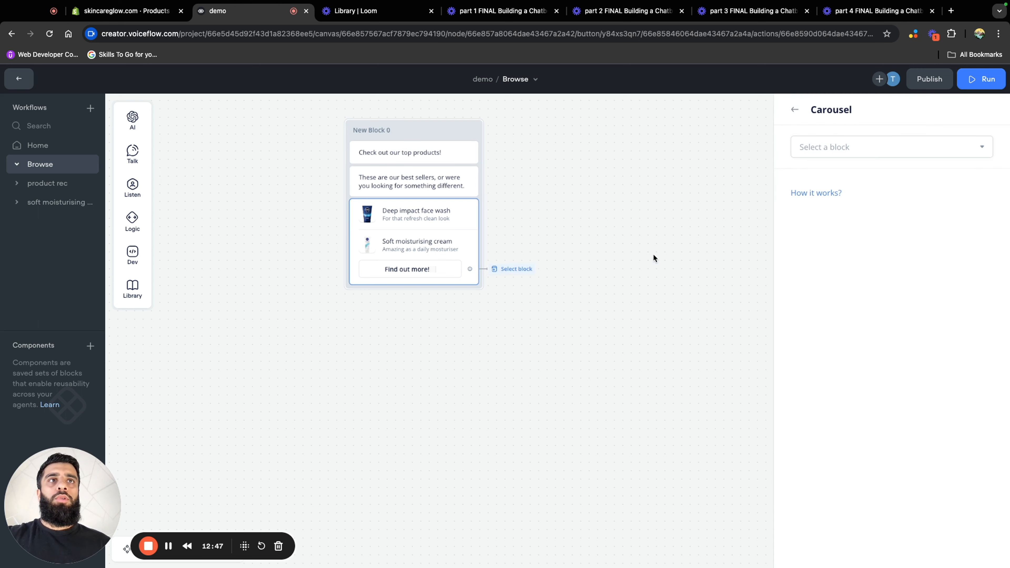
{"action": "left_click", "coordinate": [807, 151]}
{"action": "mouse_move", "coordinate": [840, 284]}
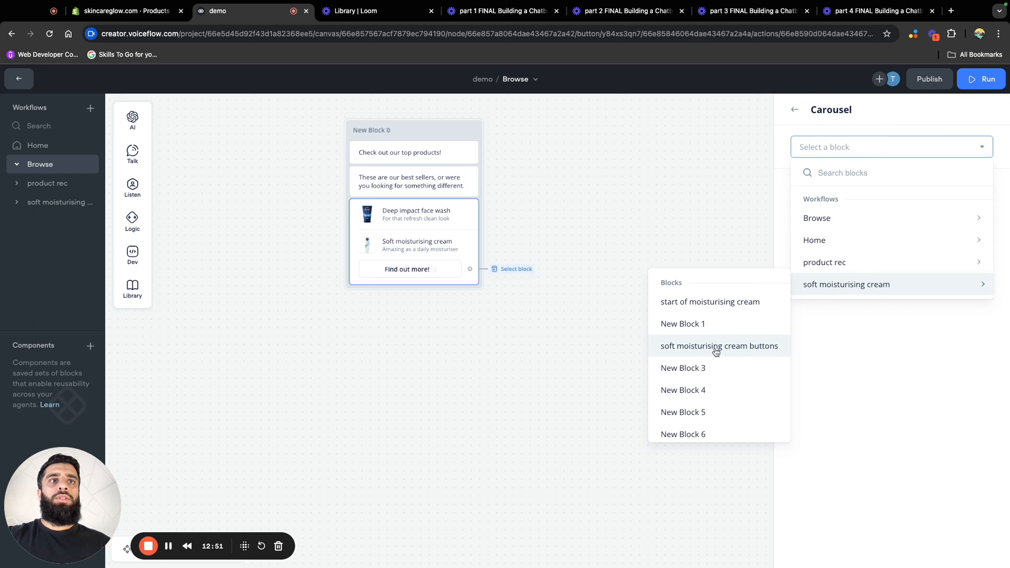
{"action": "left_click", "coordinate": [703, 353]}
{"action": "left_click", "coordinate": [619, 314]}
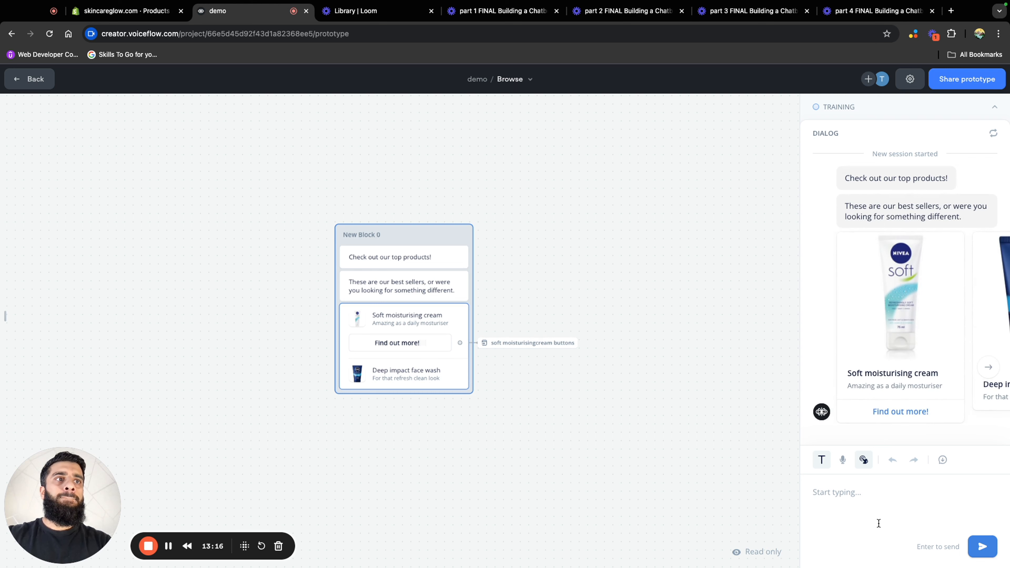
Test the "Find out more!" button in the prototype and return to the Browse workflow canvas
{"action": "left_click", "coordinate": [886, 413]}
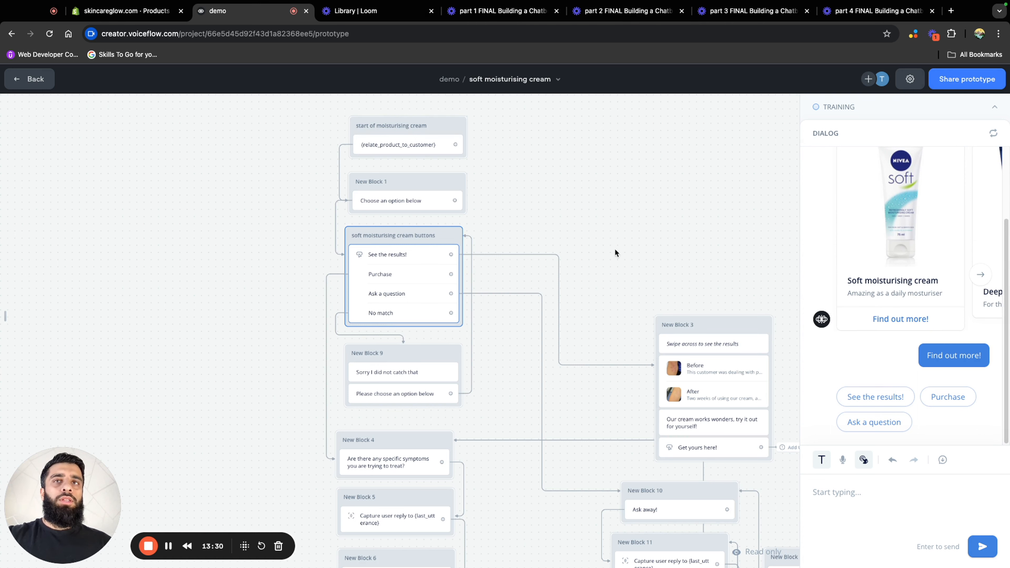
{"action": "left_click", "coordinate": [40, 80]}
{"action": "left_click", "coordinate": [59, 202]}
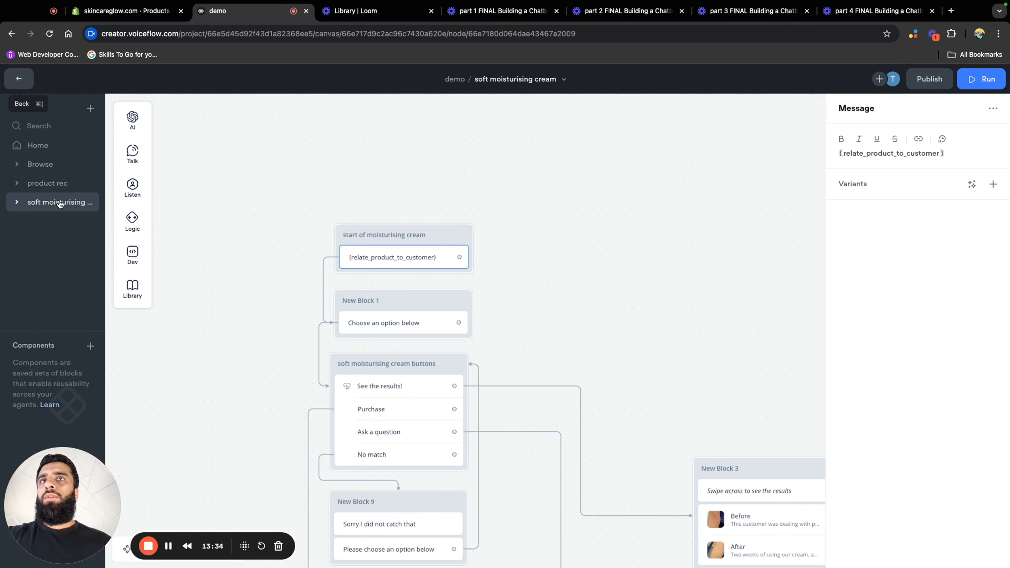
{"action": "left_click", "coordinate": [40, 164]}
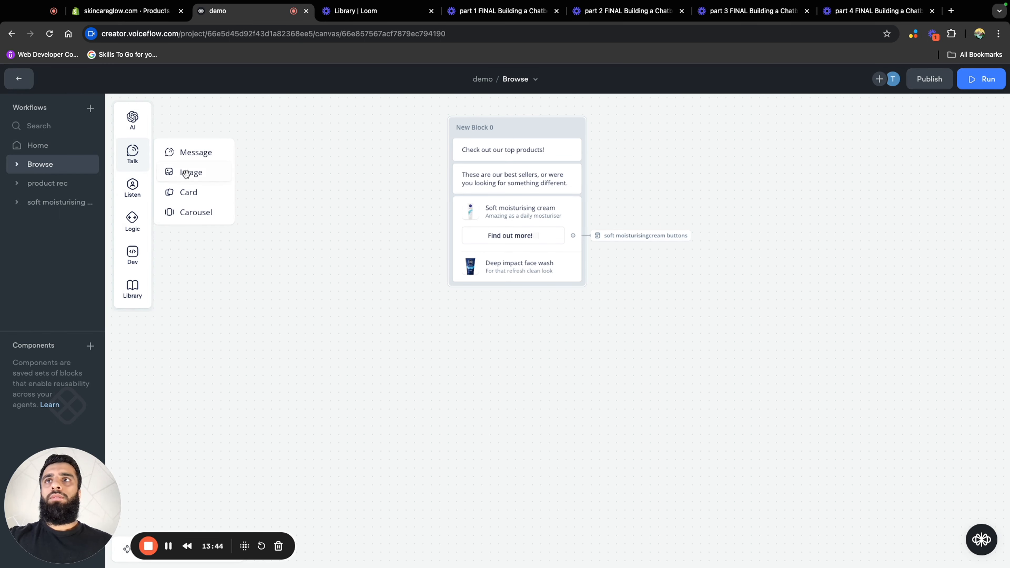
Add a Buttons step below the carousel, scoped to only intents in this step, with a button labelled "I am looking for something else"
{"action": "mouse_move", "coordinate": [155, 190]}
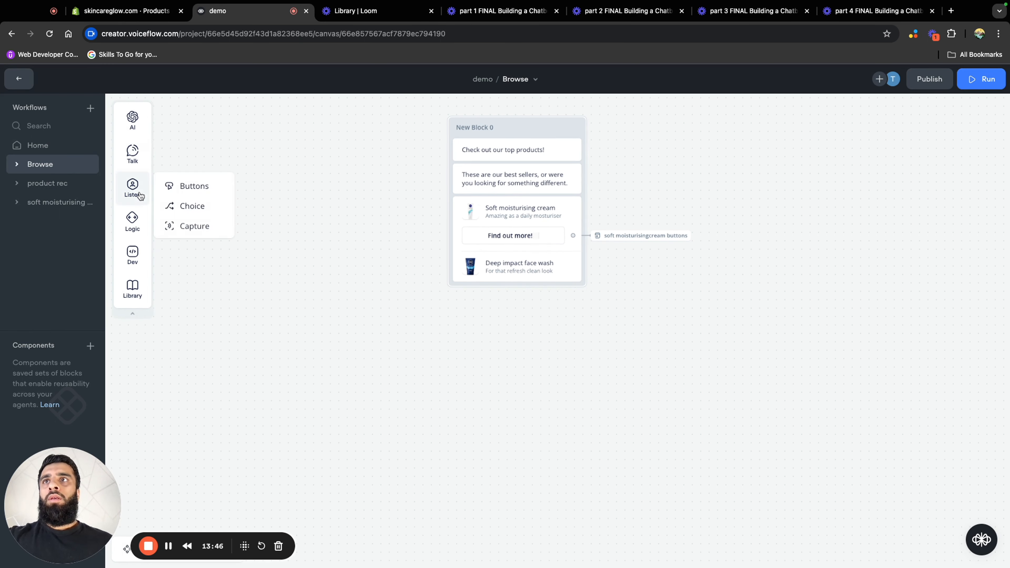
{"action": "left_click_drag", "start_coordinate": [174, 186], "coordinate": [477, 294]}
{"action": "mouse_move", "coordinate": [906, 352]}
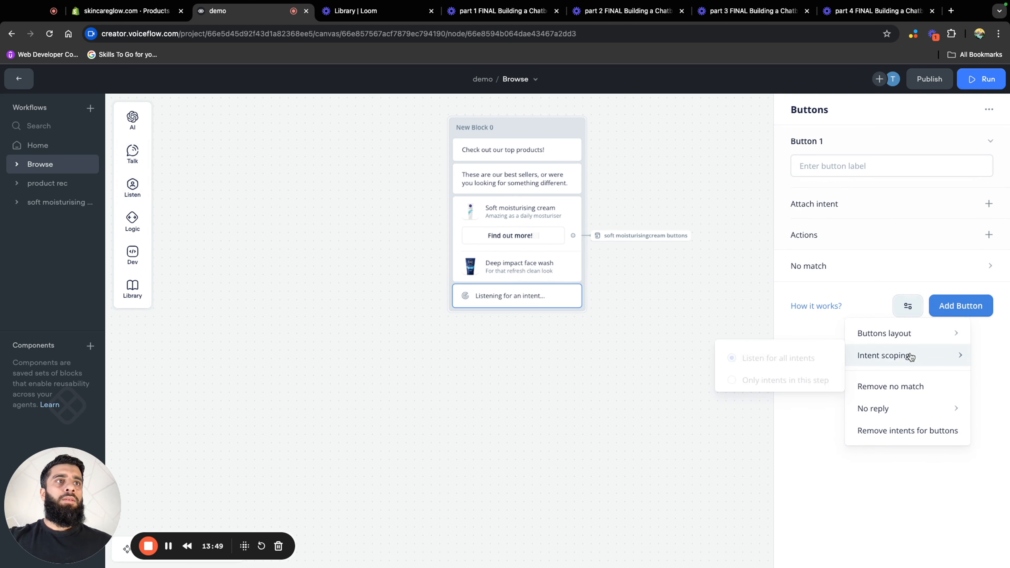
{"action": "left_click", "coordinate": [789, 376]}
{"action": "left_click_drag", "start_coordinate": [646, 301], "coordinate": [591, 308]}
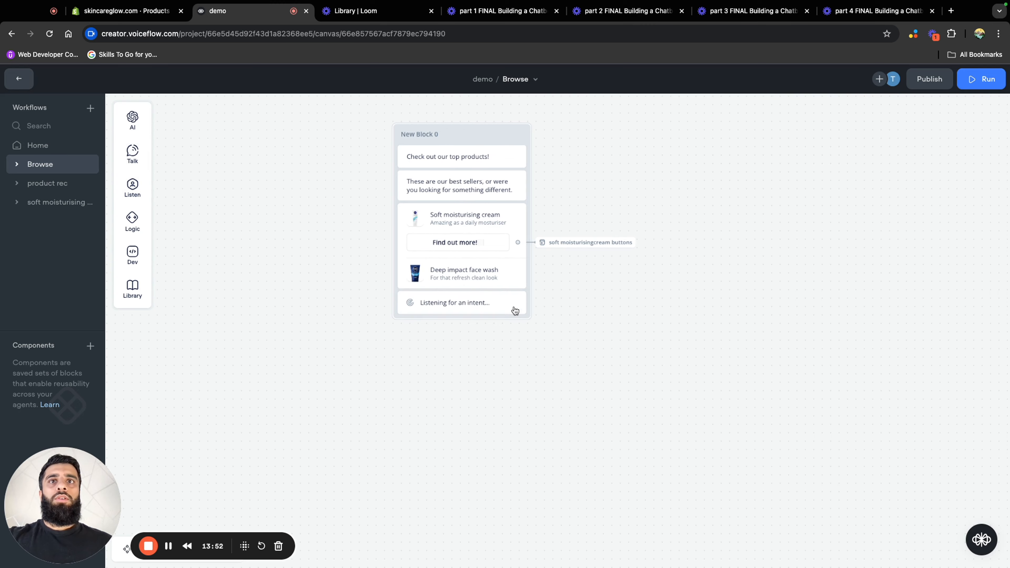
{"action": "left_click", "coordinate": [477, 310]}
{"action": "left_click", "coordinate": [850, 166]}
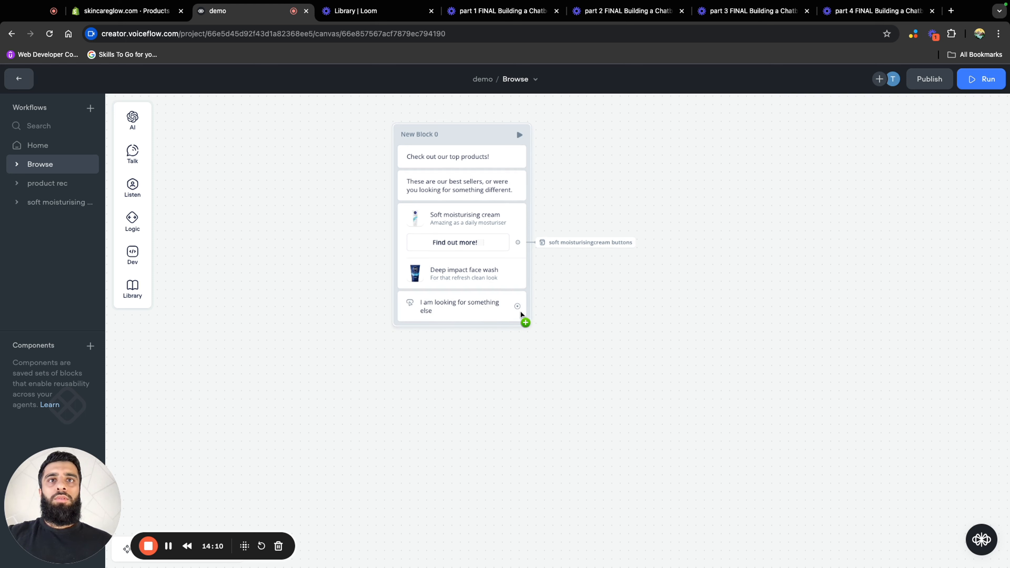
Connect the "I am looking for something else" button to a new block with a Buttons step and set that step's intent scope
{"action": "left_click_drag", "start_coordinate": [518, 308], "coordinate": [533, 396]}
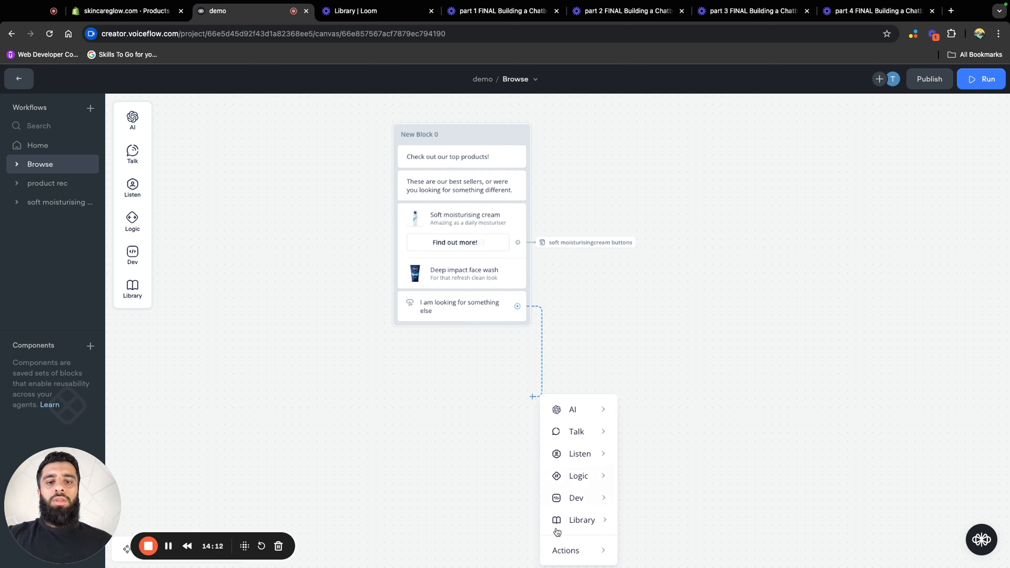
{"action": "mouse_move", "coordinate": [576, 498]}
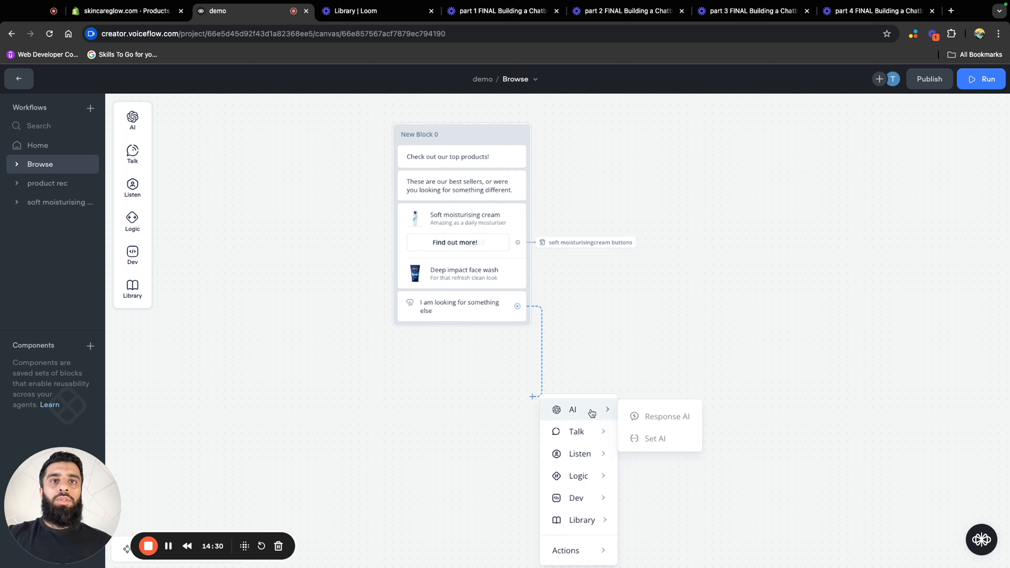
{"action": "mouse_move", "coordinate": [590, 445]}
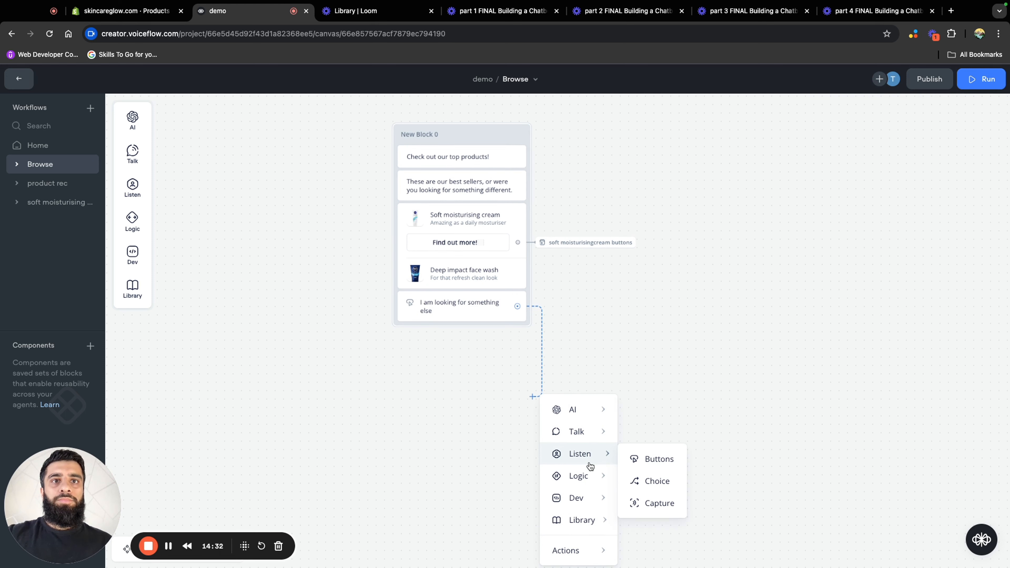
{"action": "left_click", "coordinate": [640, 460]}
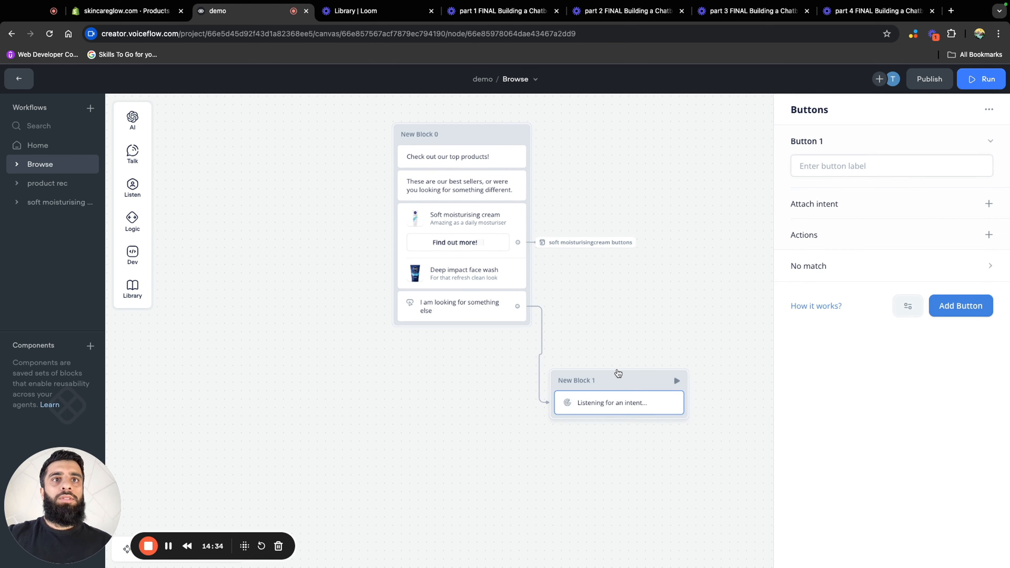
{"action": "left_click", "coordinate": [911, 305]}
{"action": "mouse_move", "coordinate": [851, 358]}
{"action": "left_click", "coordinate": [811, 377]}
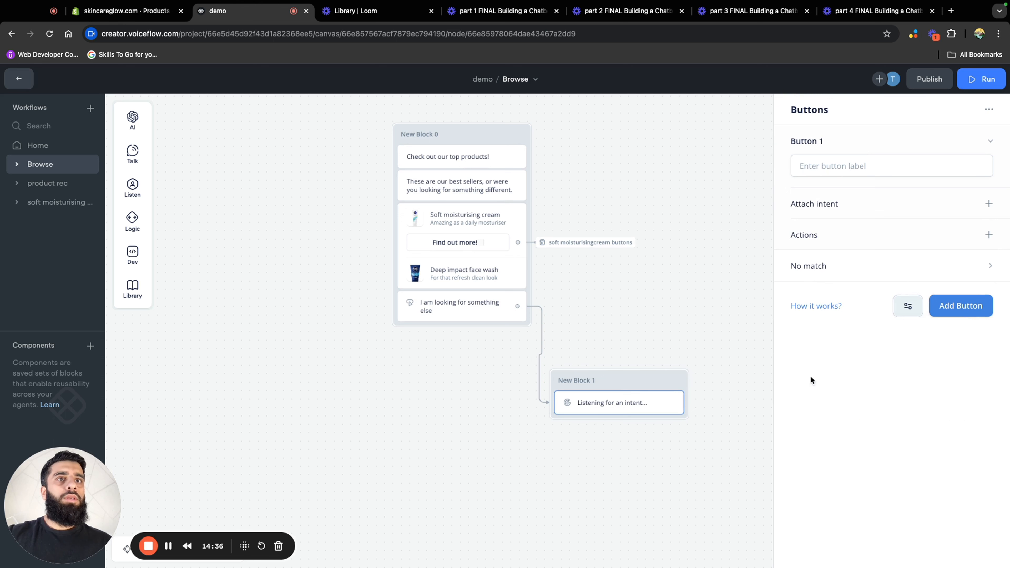
Label the first button "Help me find a product!", make it go to the product rec block, and add a second button "See our collections!"
{"action": "left_click", "coordinate": [815, 165]}
{"action": "type", "text": "Help me find a product!"}
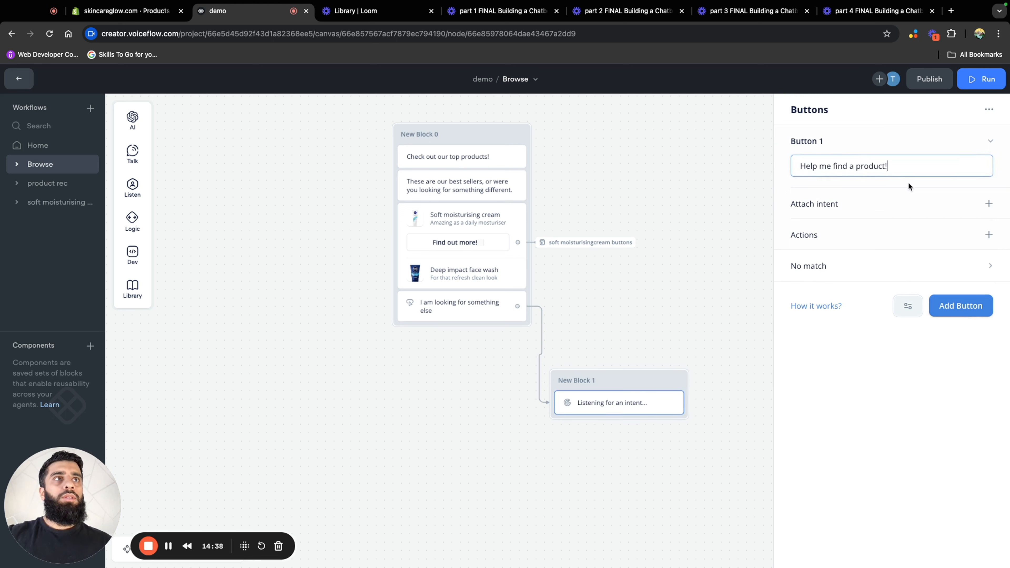
{"action": "left_click", "coordinate": [989, 234]}
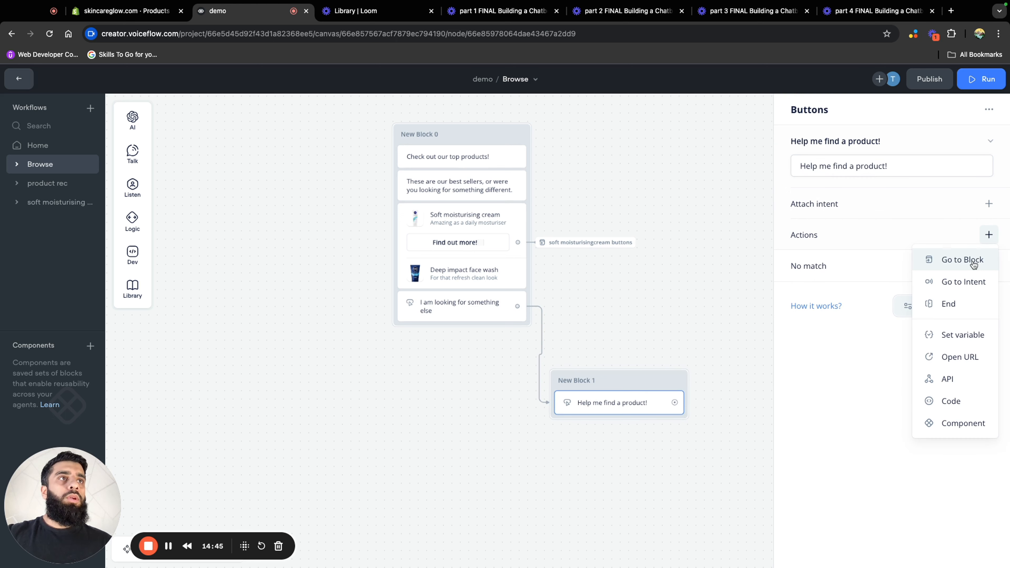
{"action": "left_click", "coordinate": [970, 261]}
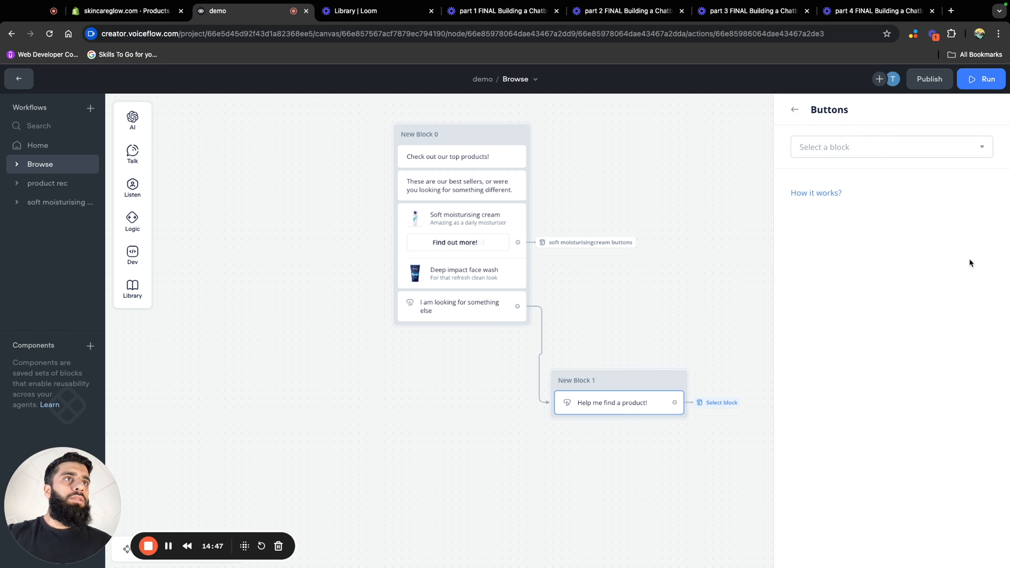
{"action": "left_click", "coordinate": [859, 153]}
{"action": "mouse_move", "coordinate": [856, 264]}
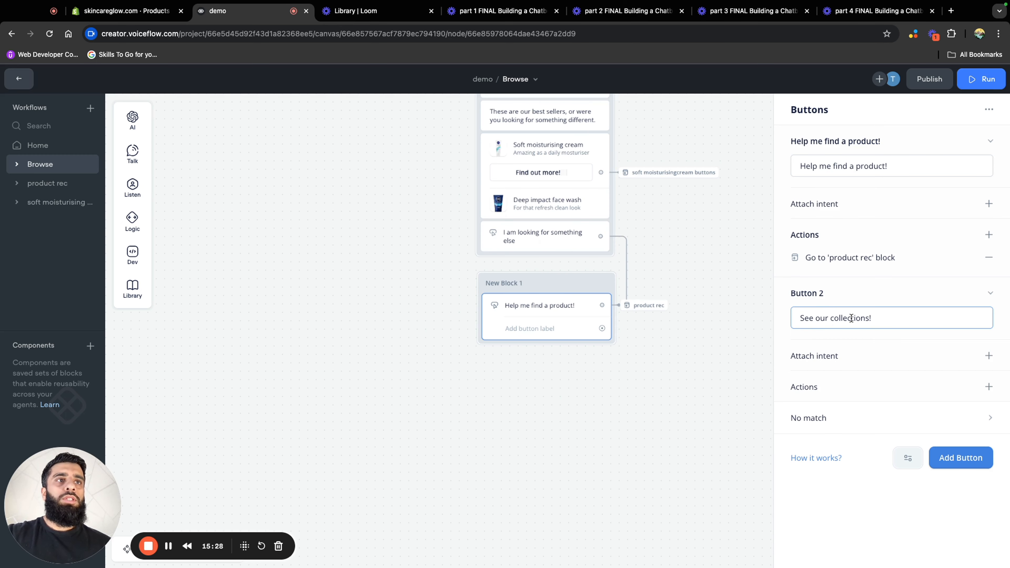
{"action": "left_click", "coordinate": [712, 375]}
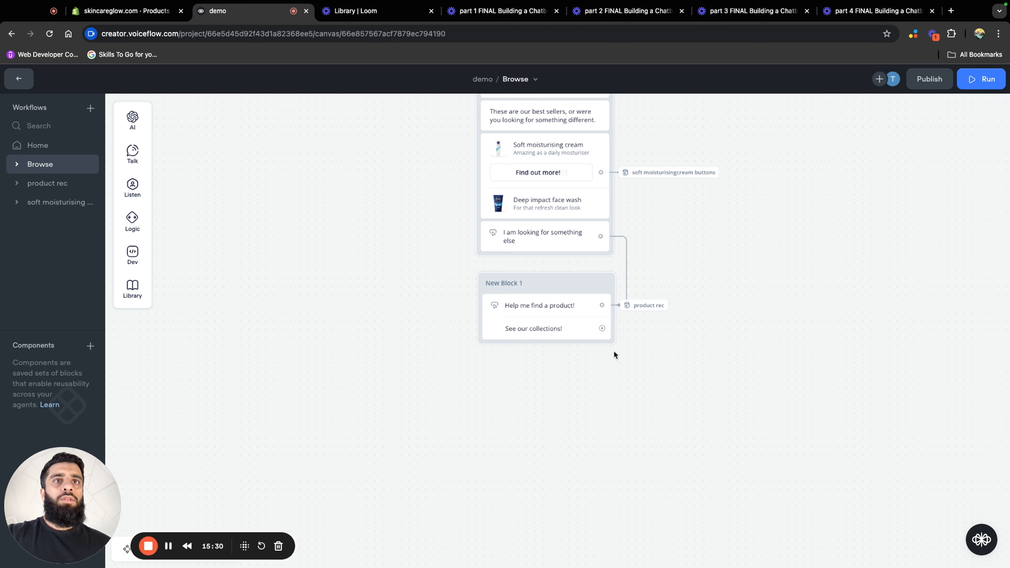
Add a no-match path to New Block 1's buttons, with "Sorry i didnt catch that" and "pleae choose an option below" messages looping back to the buttons
{"action": "left_click", "coordinate": [534, 333]}
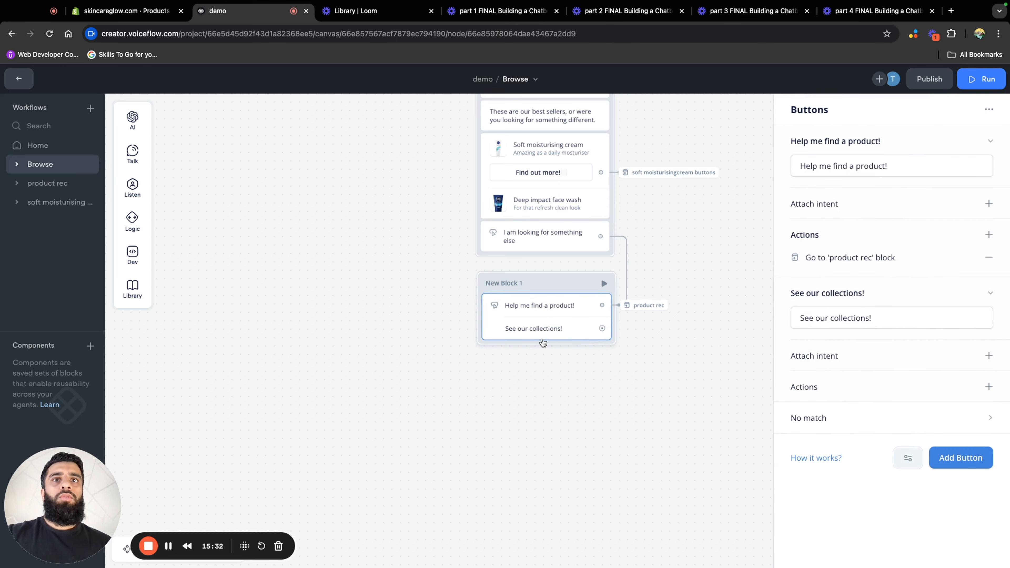
{"action": "left_click_drag", "start_coordinate": [699, 261], "coordinate": [667, 231]}
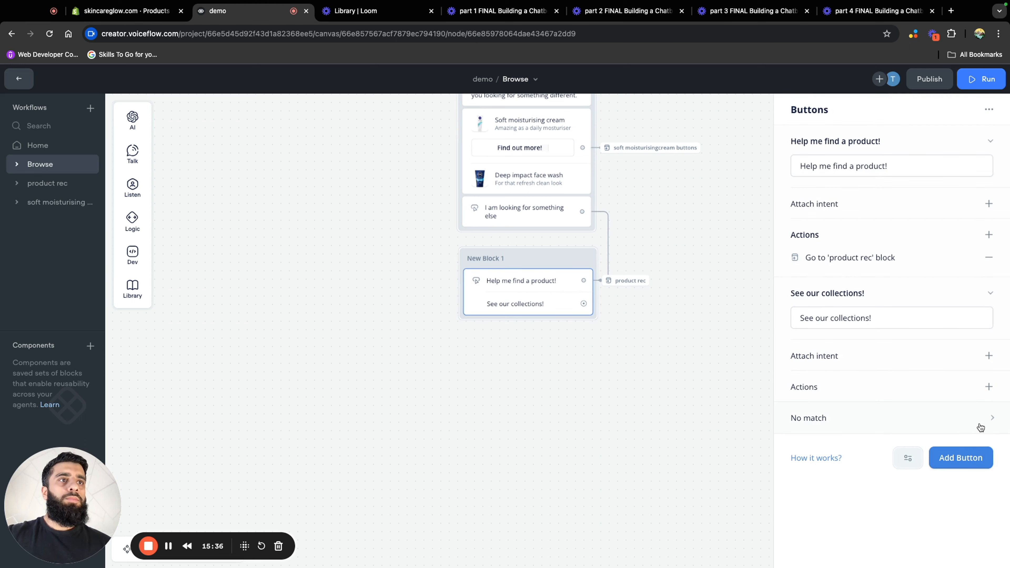
{"action": "left_click", "coordinate": [976, 424]}
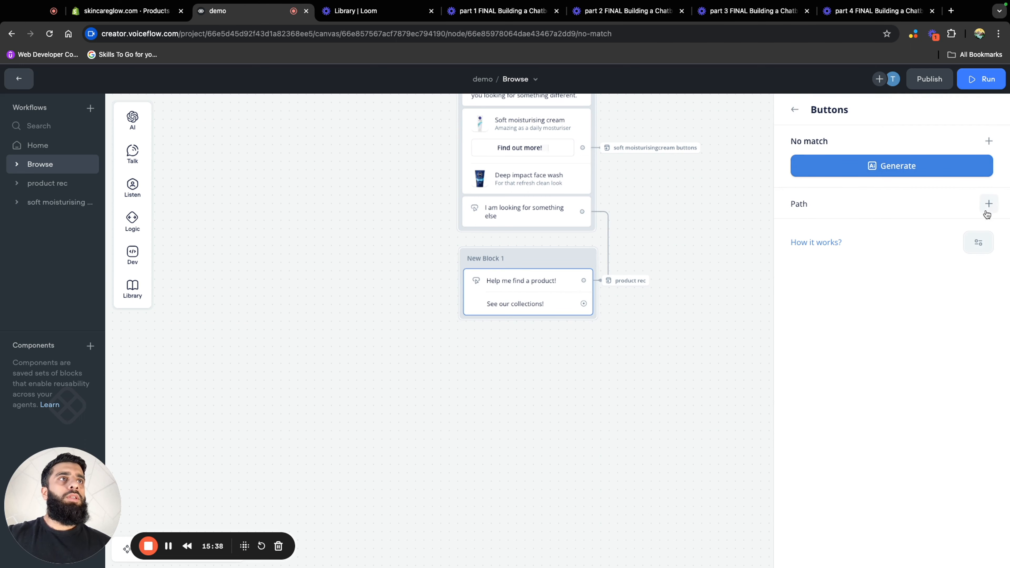
{"action": "left_click", "coordinate": [988, 204]}
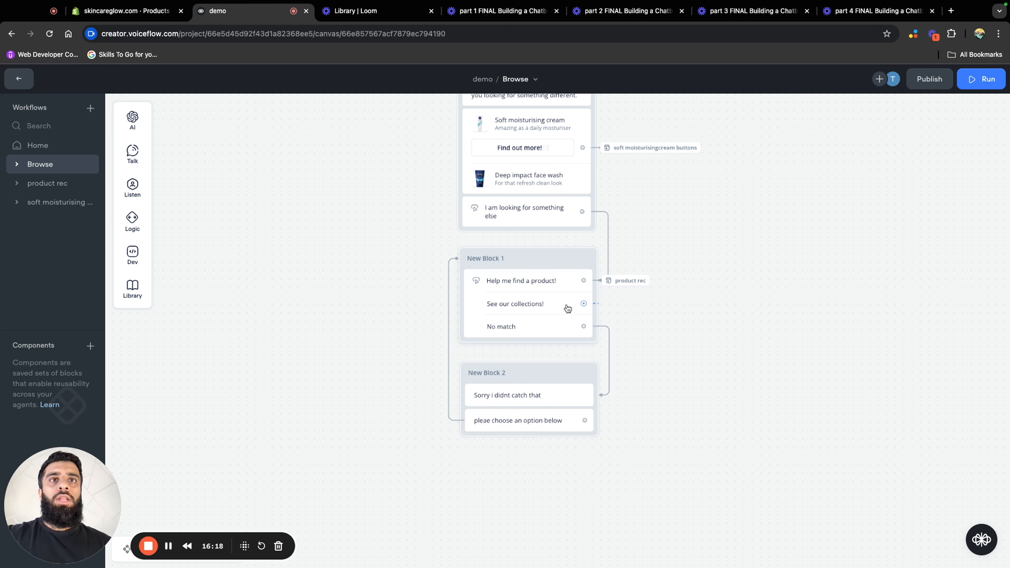
Connect "See our collections!" to a new message block saying "Check out our collections!" and place that block clear of the other blocks
{"action": "left_click_drag", "start_coordinate": [583, 303], "coordinate": [344, 334]}
{"action": "mouse_move", "coordinate": [417, 370]}
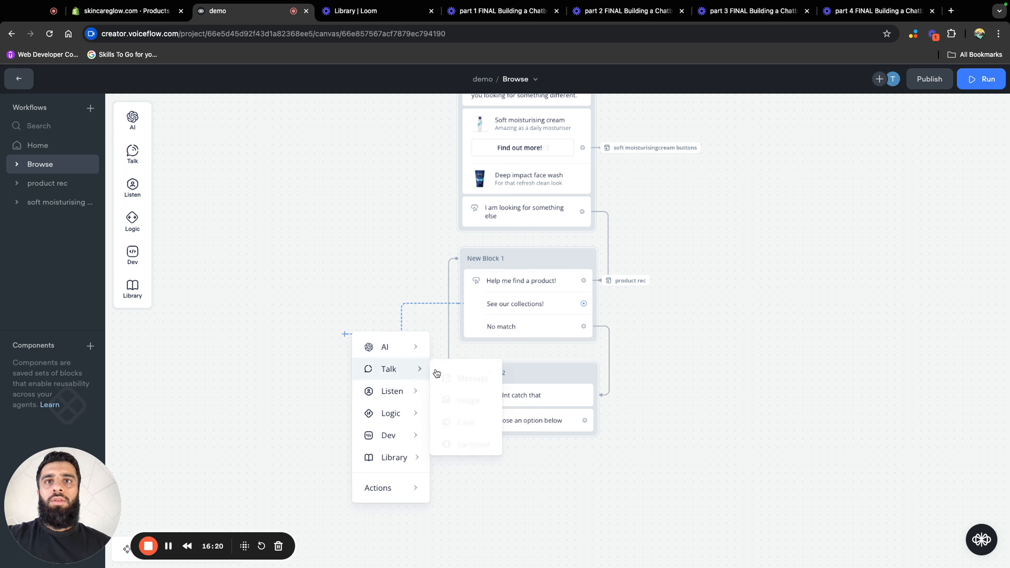
{"action": "left_click", "coordinate": [465, 378]}
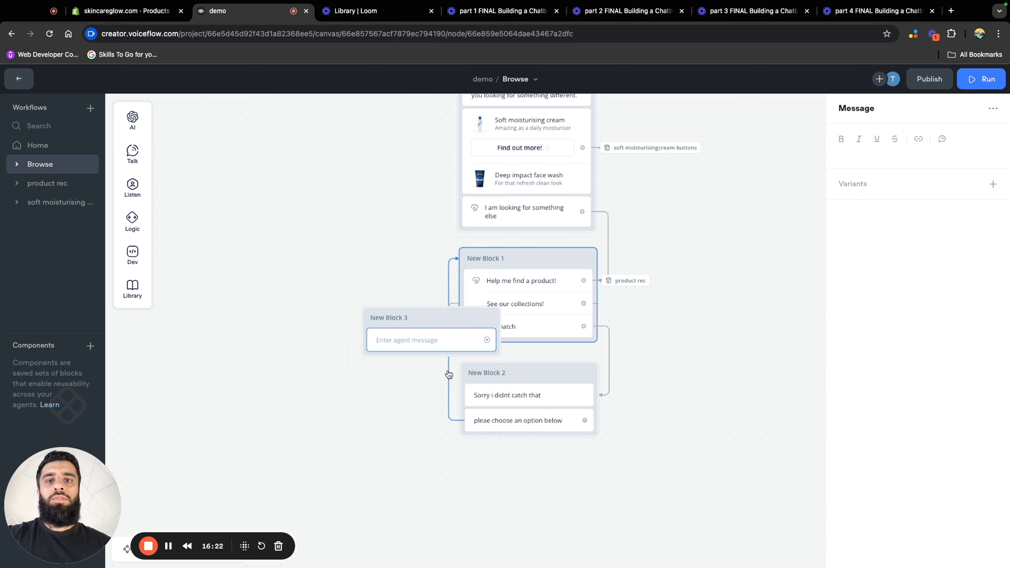
{"action": "left_click", "coordinate": [868, 158]}
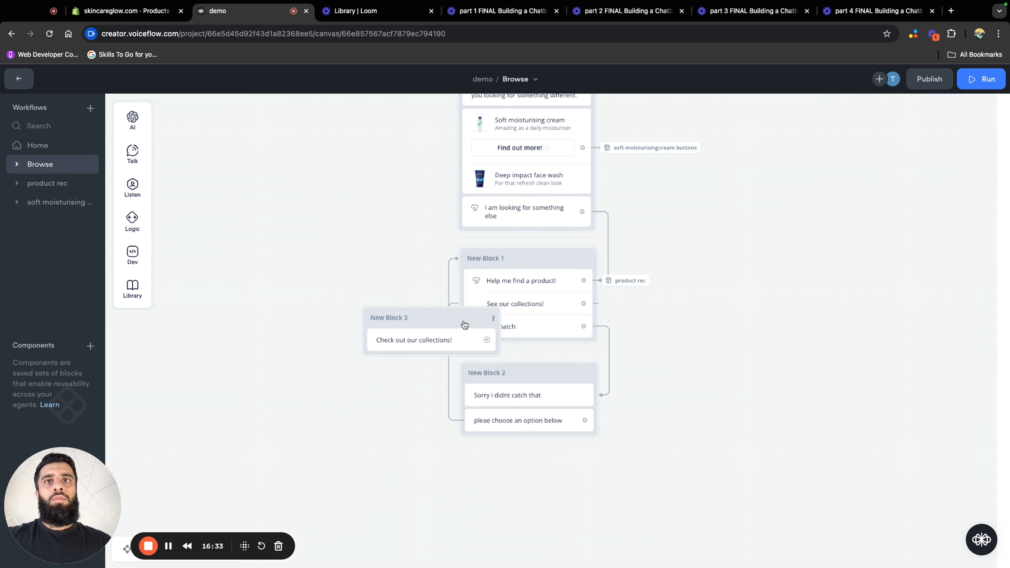
{"action": "left_click_drag", "start_coordinate": [465, 323], "coordinate": [346, 336]}
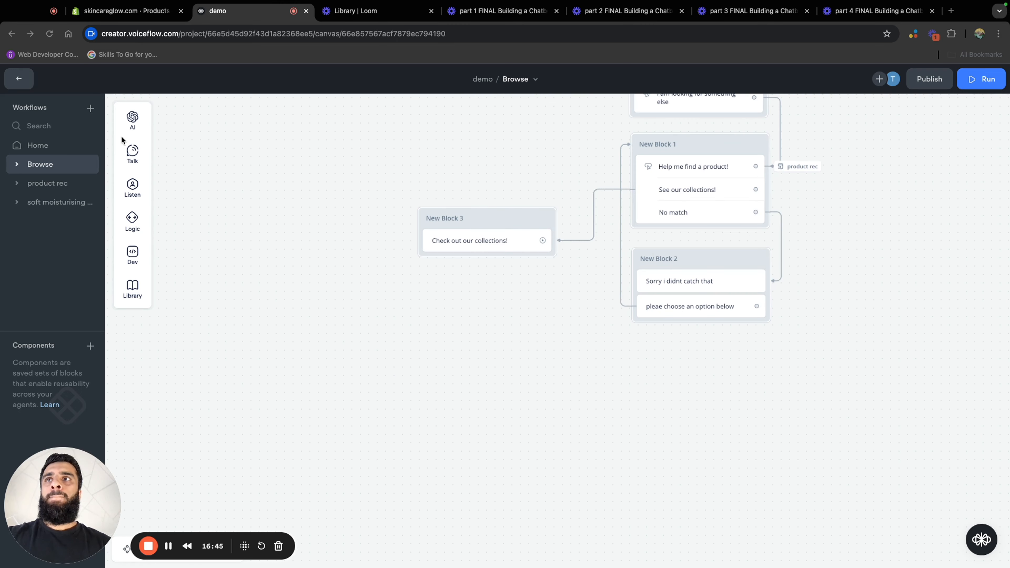
Add a carousel below the "Check out our collections!" message and title its first card "Glow up set"
{"action": "mouse_move", "coordinate": [141, 154]}
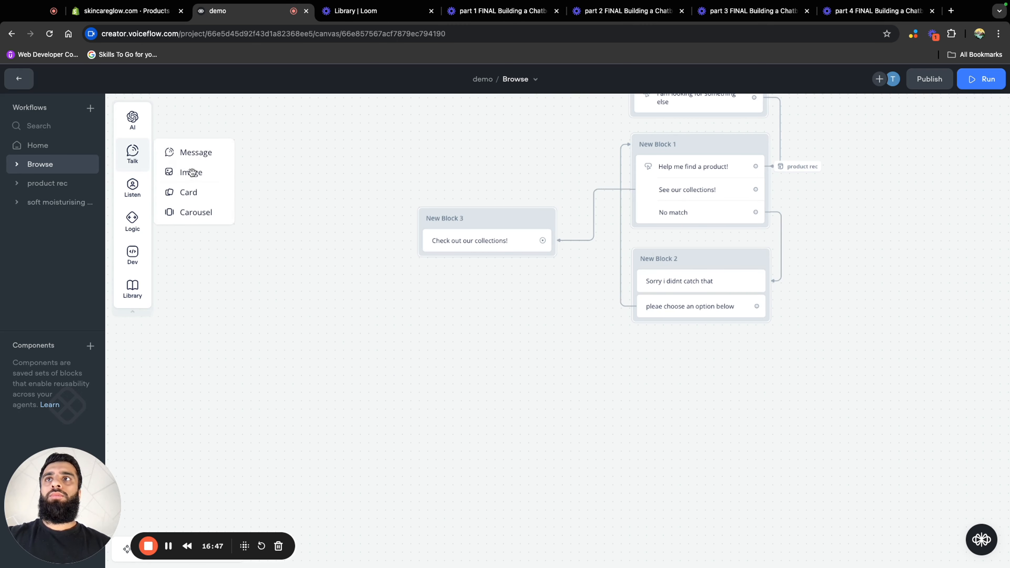
{"action": "left_click_drag", "start_coordinate": [206, 216], "coordinate": [493, 267]}
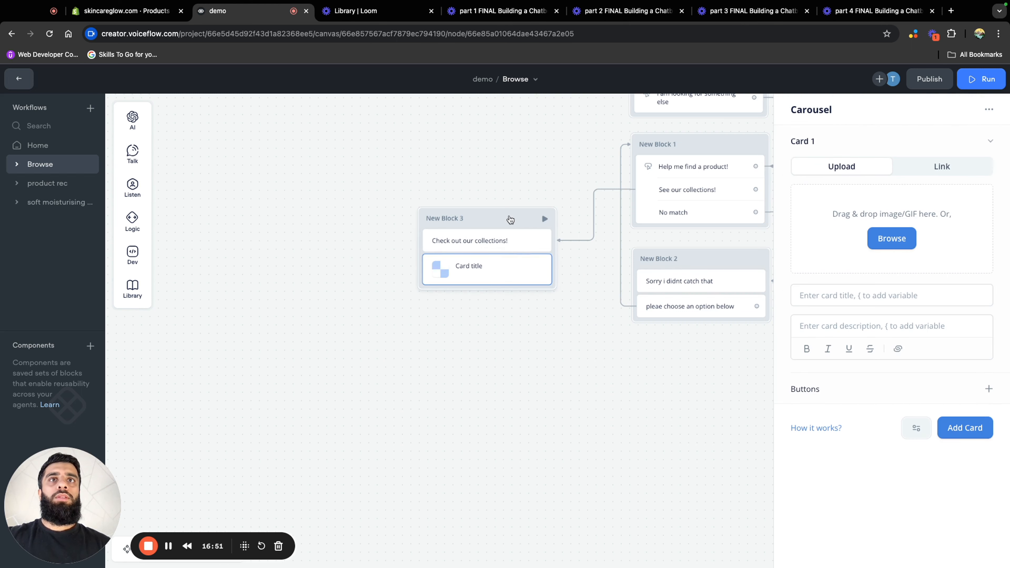
{"action": "left_click_drag", "start_coordinate": [507, 220], "coordinate": [474, 205]}
{"action": "left_click", "coordinate": [476, 260]}
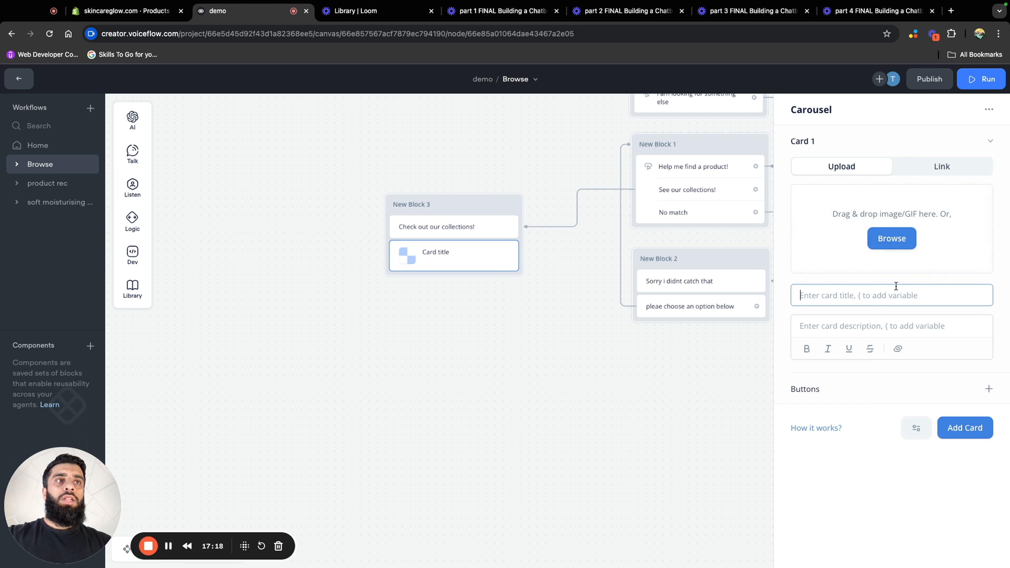
{"action": "type", "text": "glow"}
{"action": "key", "text": "BackSpace"}
{"action": "key", "text": "BackSpace"}
{"action": "key", "text": "BackSpace"}
{"action": "key", "text": "BackSpace"}
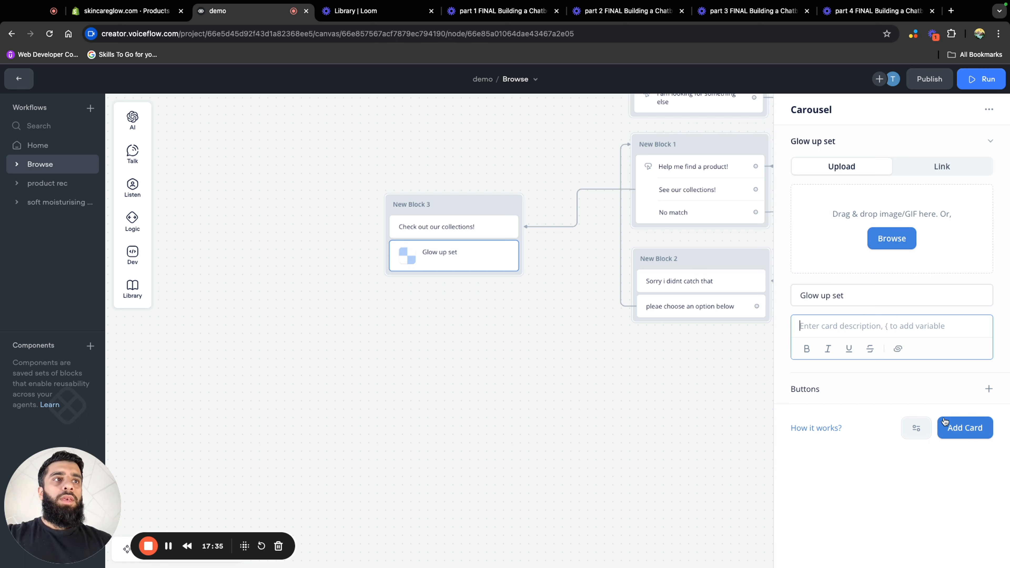
Give the "Glow up set" card a "Click here to find out more!" button with an empty Open URL action, and add another card
{"action": "left_click", "coordinate": [989, 388]}
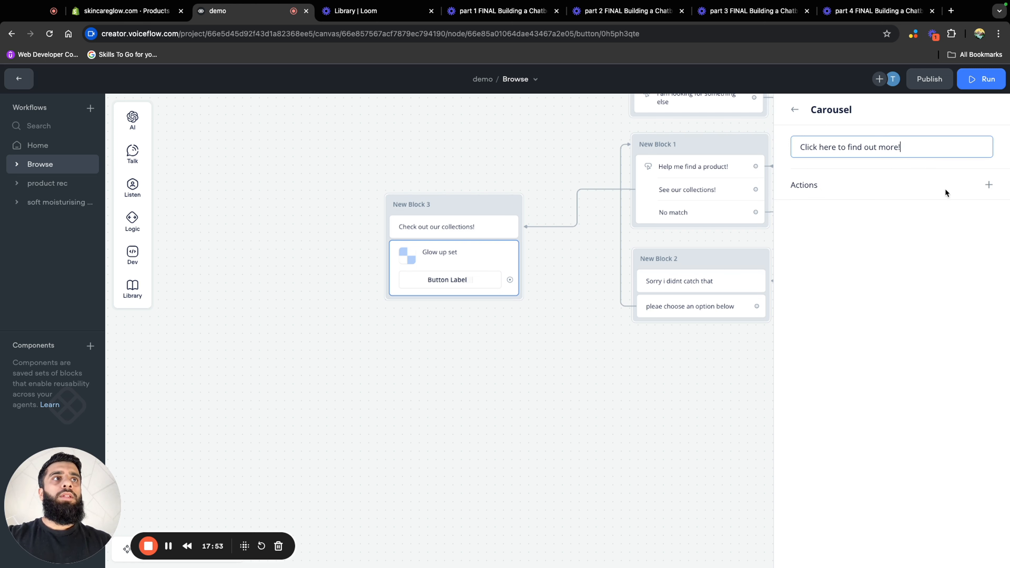
{"action": "left_click", "coordinate": [989, 185]}
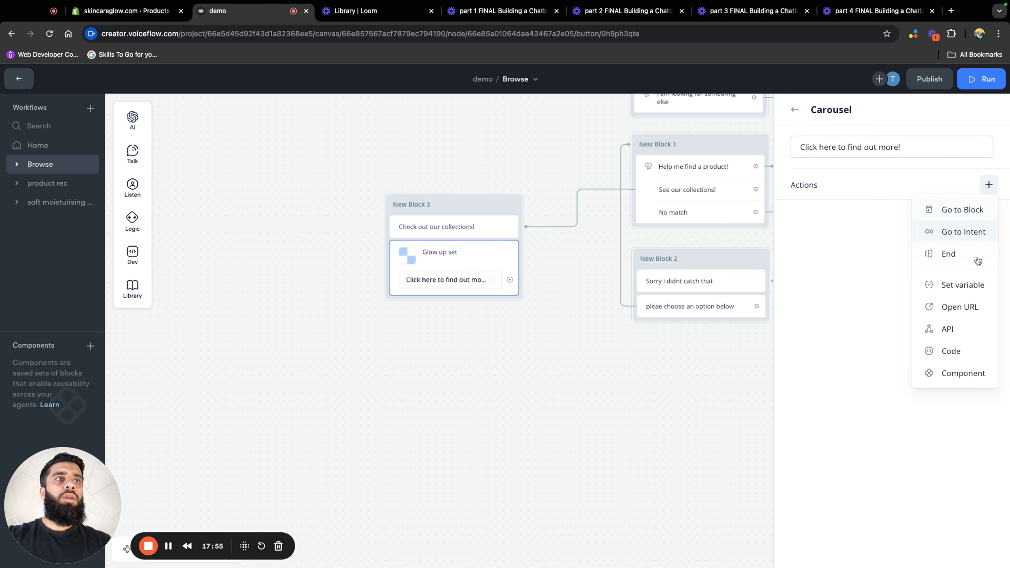
{"action": "left_click", "coordinate": [976, 308]}
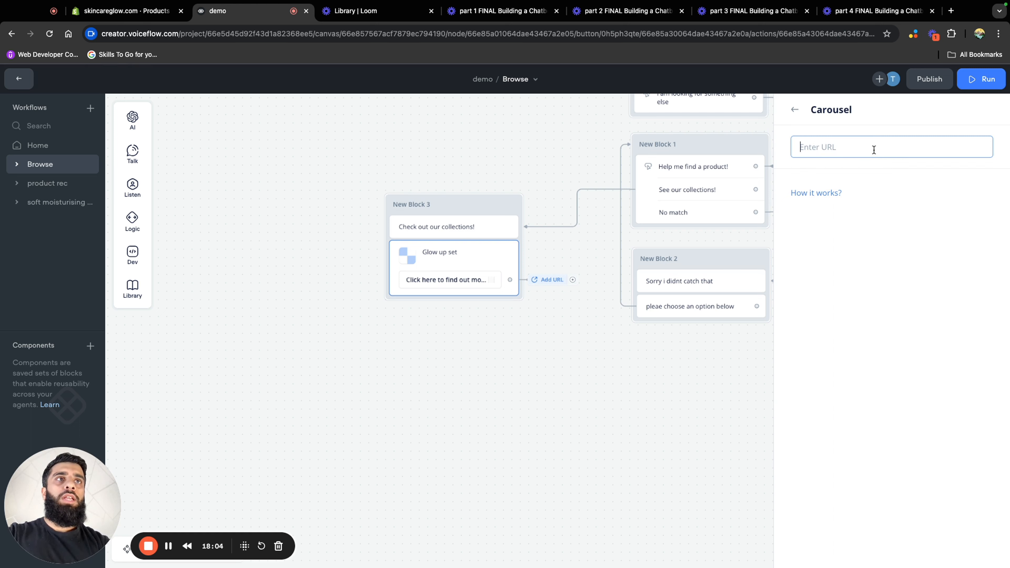
{"action": "left_click", "coordinate": [794, 109]}
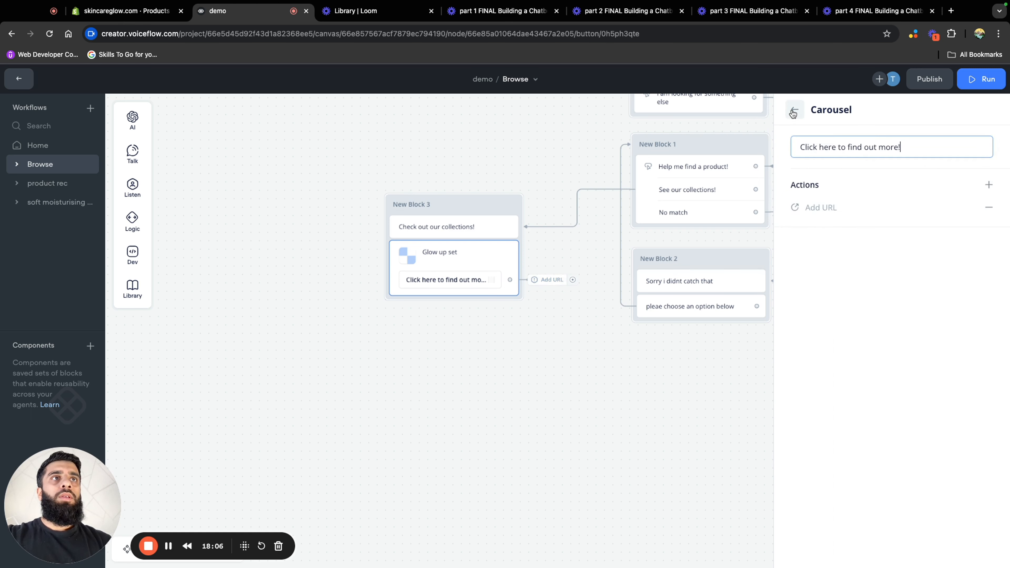
{"action": "left_click", "coordinate": [793, 112]}
{"action": "left_click", "coordinate": [965, 456]}
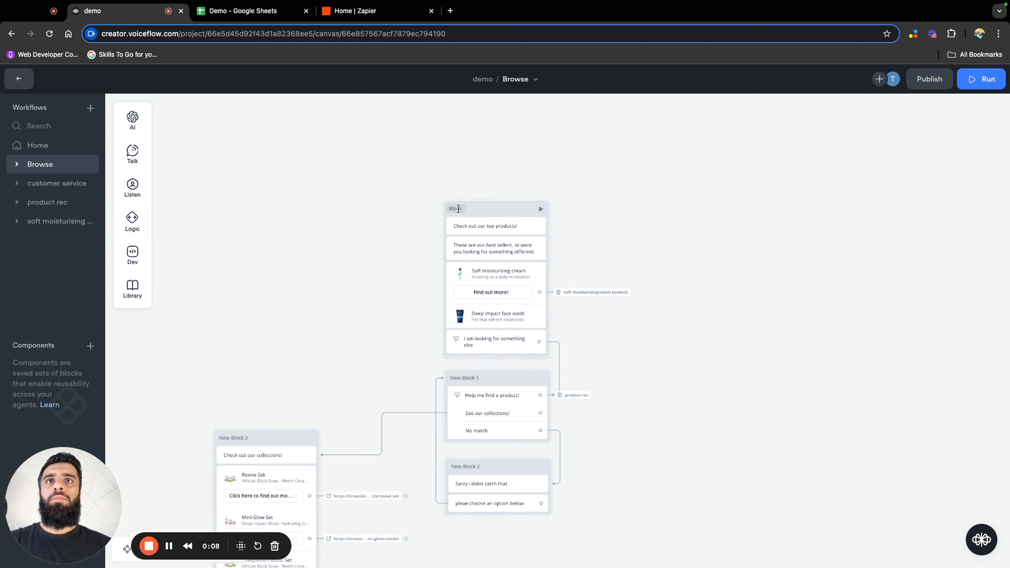
Rename the top-products block in the Browse workflow to "Browse"
{"action": "double_click", "coordinate": [456, 209]}
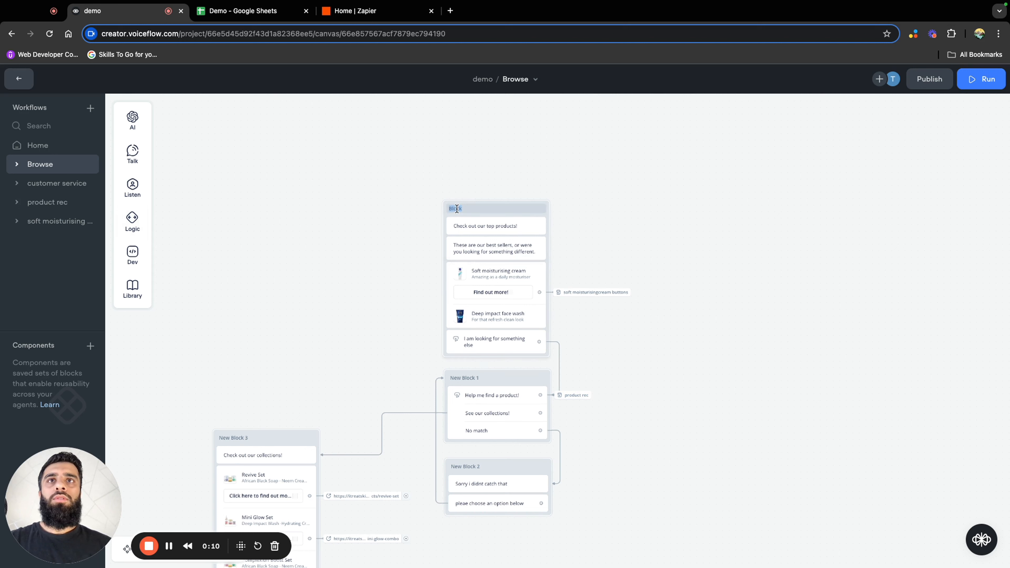
{"action": "type", "text": "Browse"}
{"action": "left_click", "coordinate": [578, 280]}
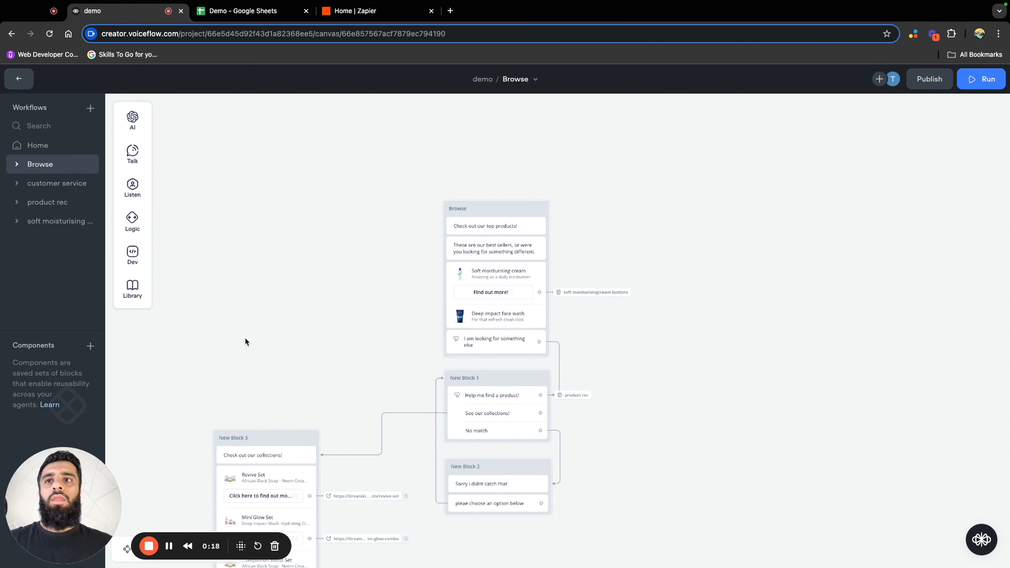
{"action": "left_click_drag", "start_coordinate": [244, 341], "coordinate": [290, 293]}
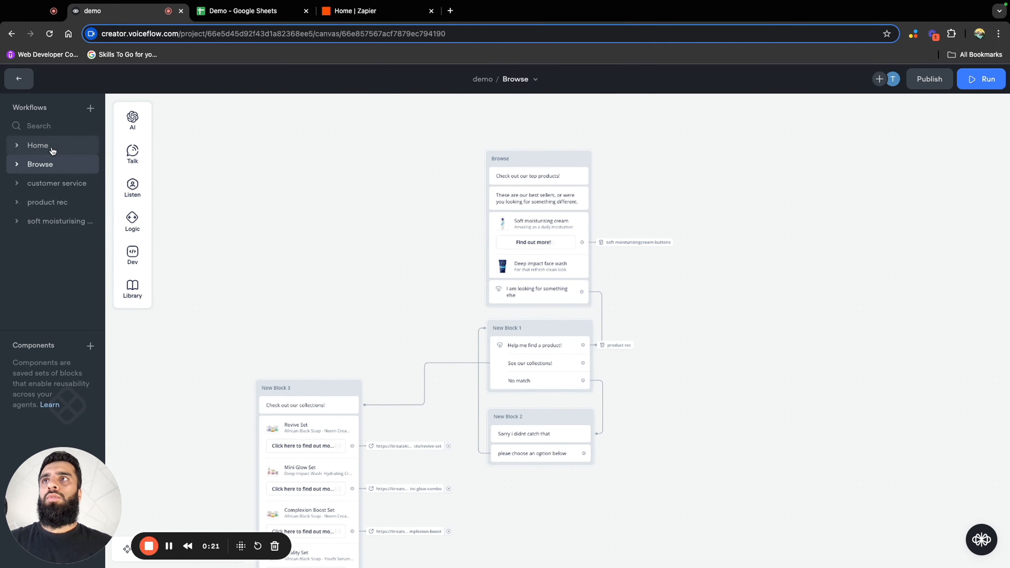
In the Home workflow, make the Browse button go to the "Browse" block of the Browse workflow
{"action": "left_click", "coordinate": [40, 145]}
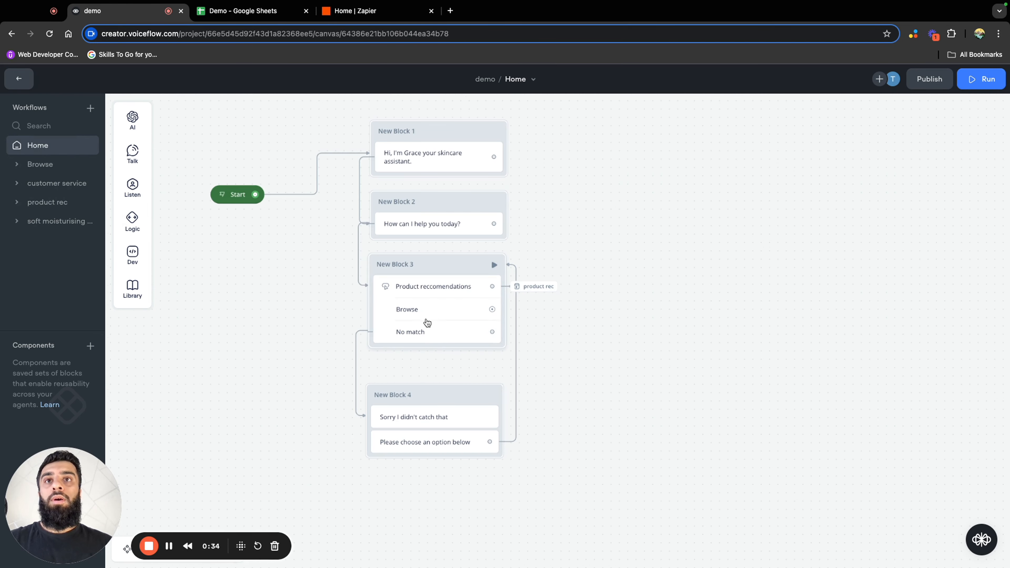
{"action": "left_click_drag", "start_coordinate": [492, 310], "coordinate": [555, 312]}
{"action": "mouse_move", "coordinate": [625, 467]}
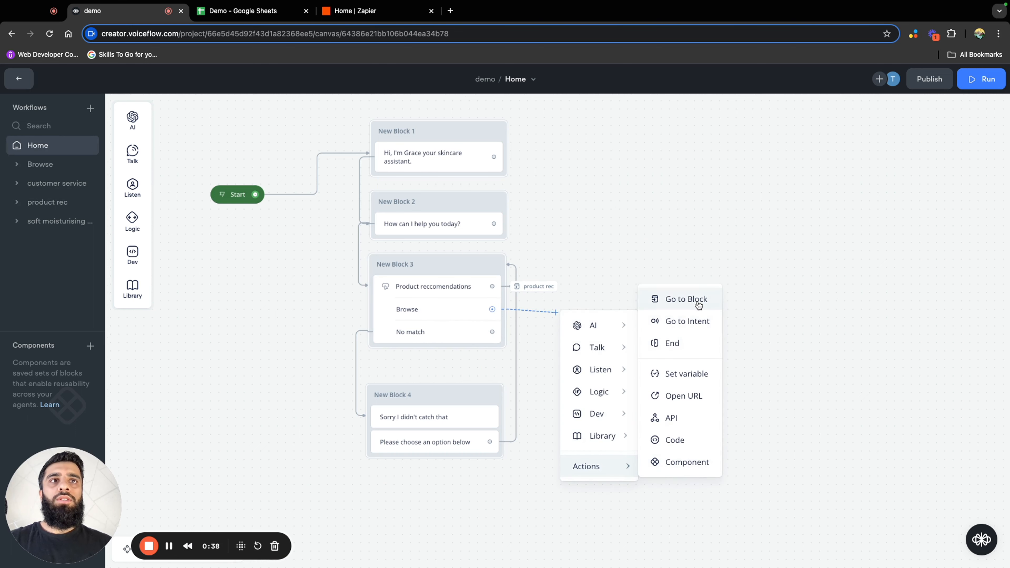
{"action": "left_click", "coordinate": [686, 300]}
{"action": "left_click", "coordinate": [892, 144]}
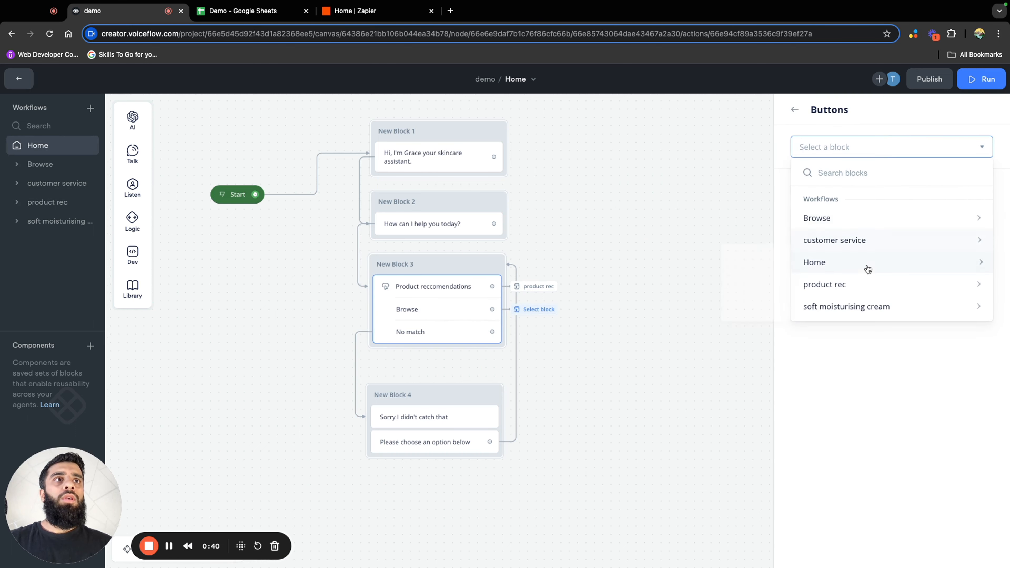
{"action": "mouse_move", "coordinate": [856, 227]}
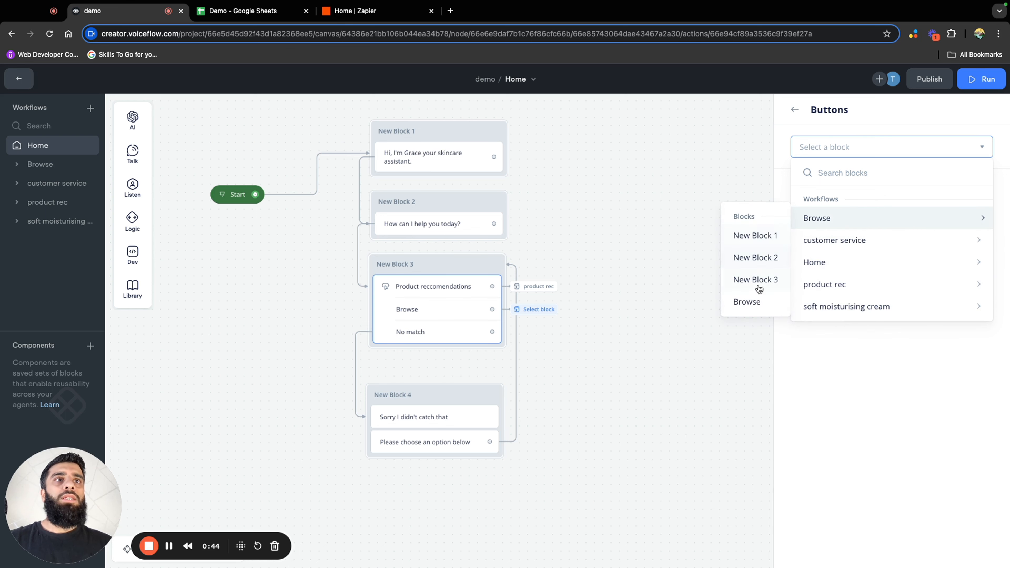
{"action": "left_click", "coordinate": [757, 301]}
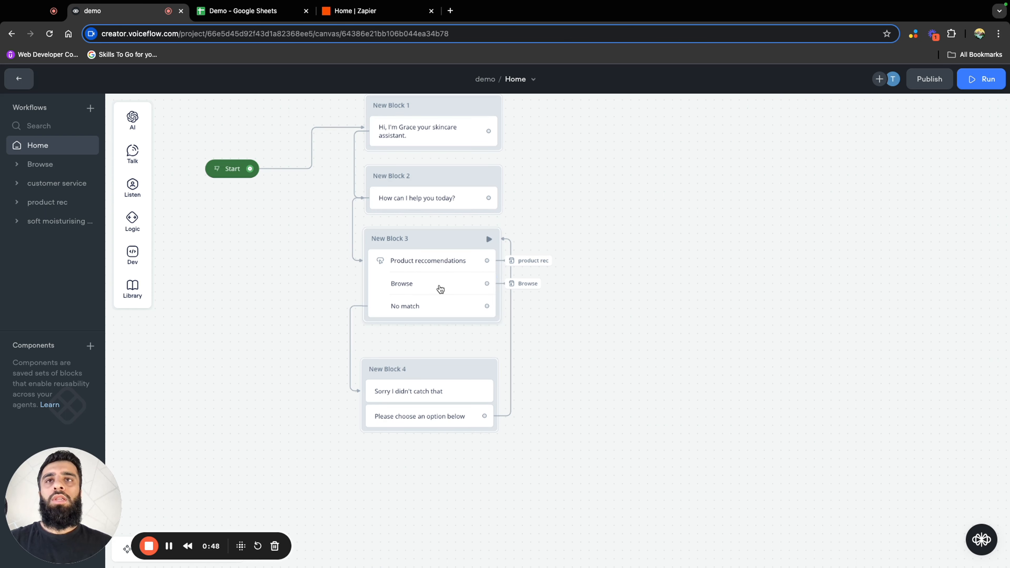
Add a third button labelled "Customer service" to the menu buttons in the Home workflow
{"action": "left_click", "coordinate": [440, 290]}
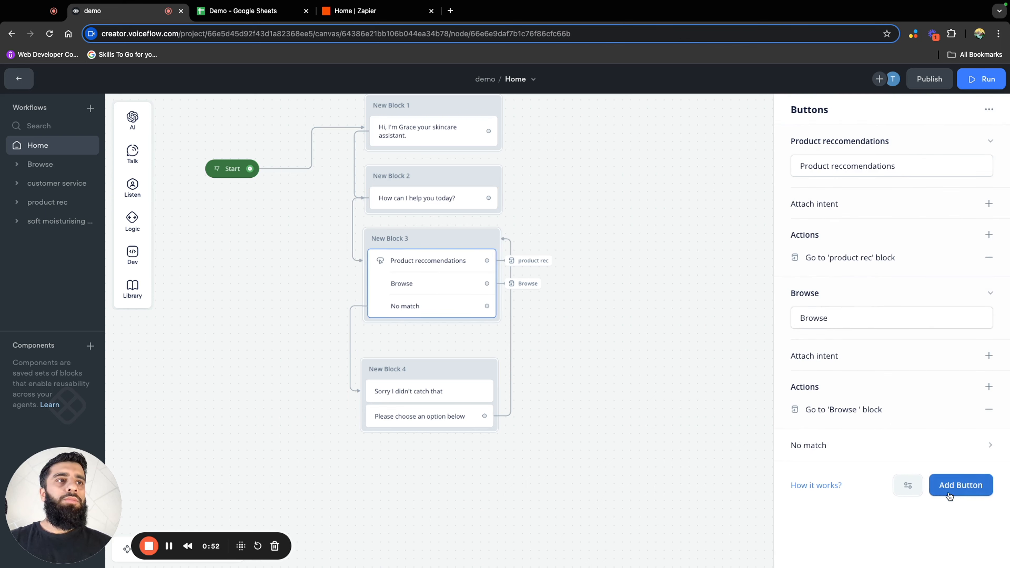
{"action": "left_click", "coordinate": [954, 485]}
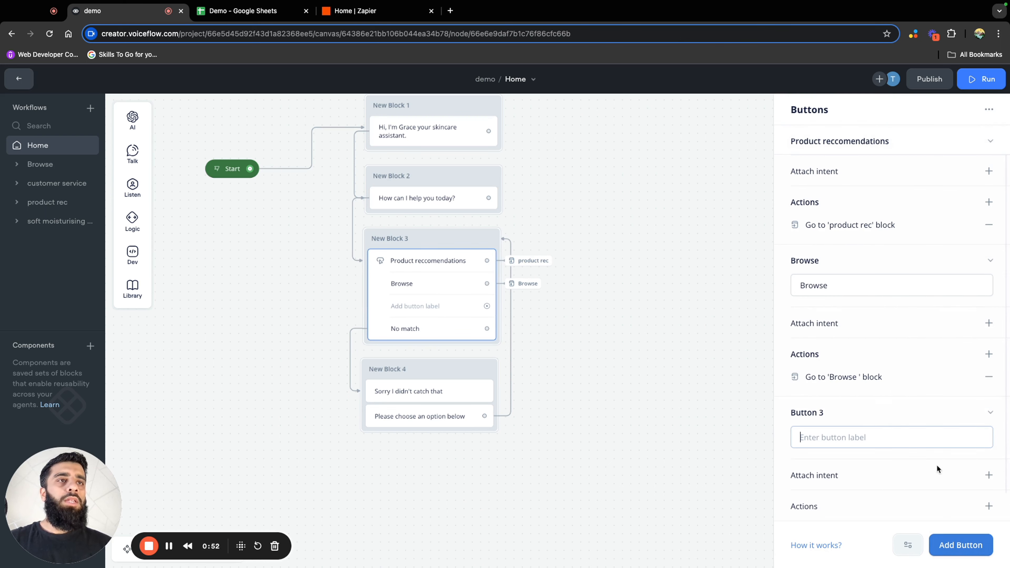
{"action": "type", "text": "Customer service"}
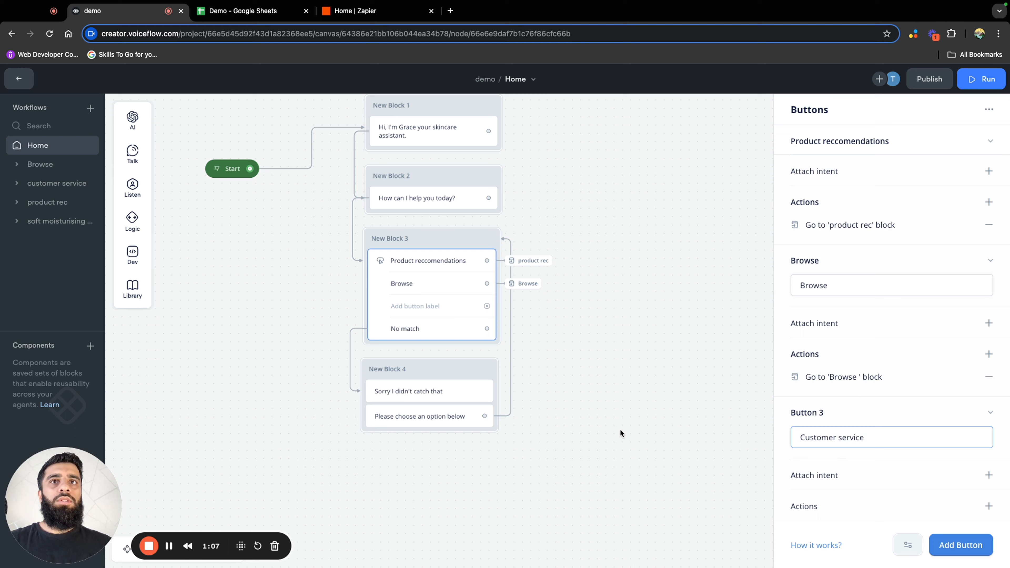
{"action": "left_click", "coordinate": [621, 432]}
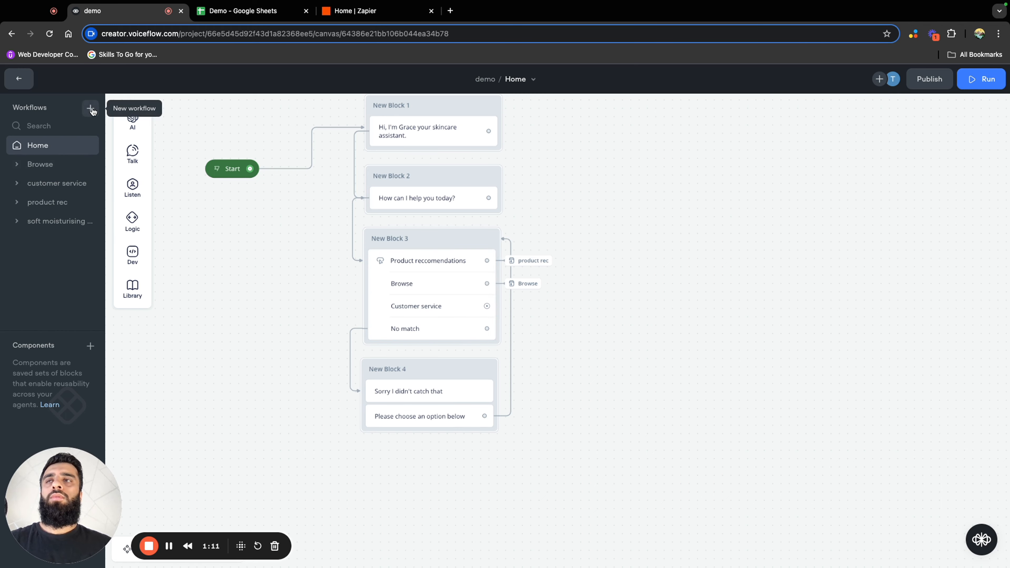
Create a new workflow named "customer service" and delete its default trigger from the canvas
{"action": "left_click", "coordinate": [90, 108]}
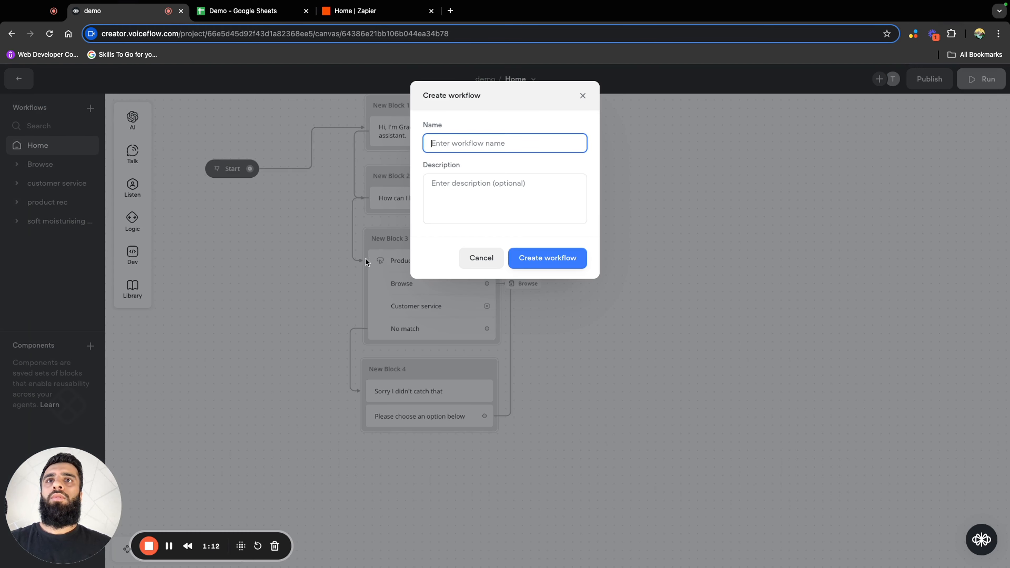
{"action": "type", "text": "customer service"}
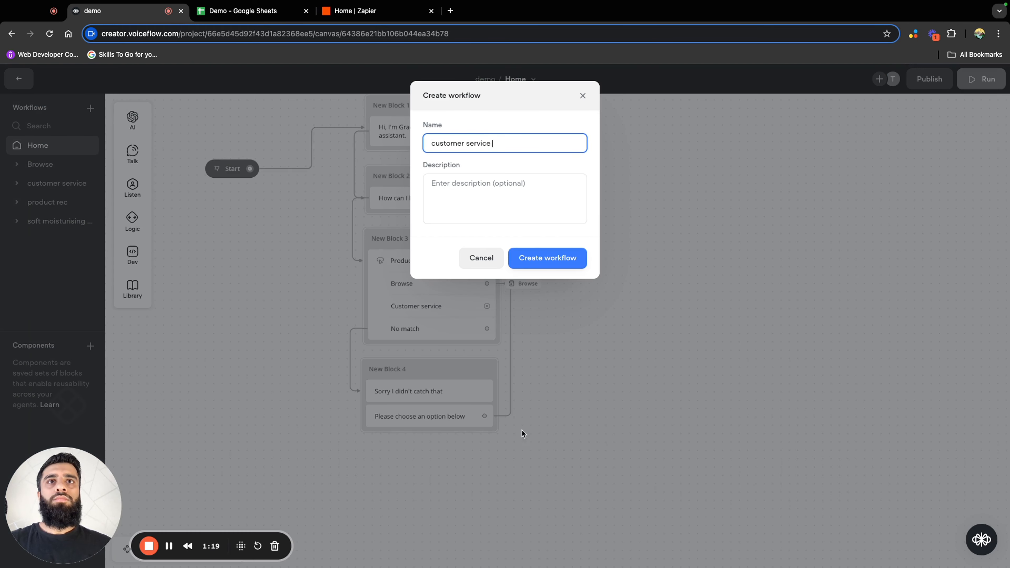
{"action": "left_click", "coordinate": [556, 257]}
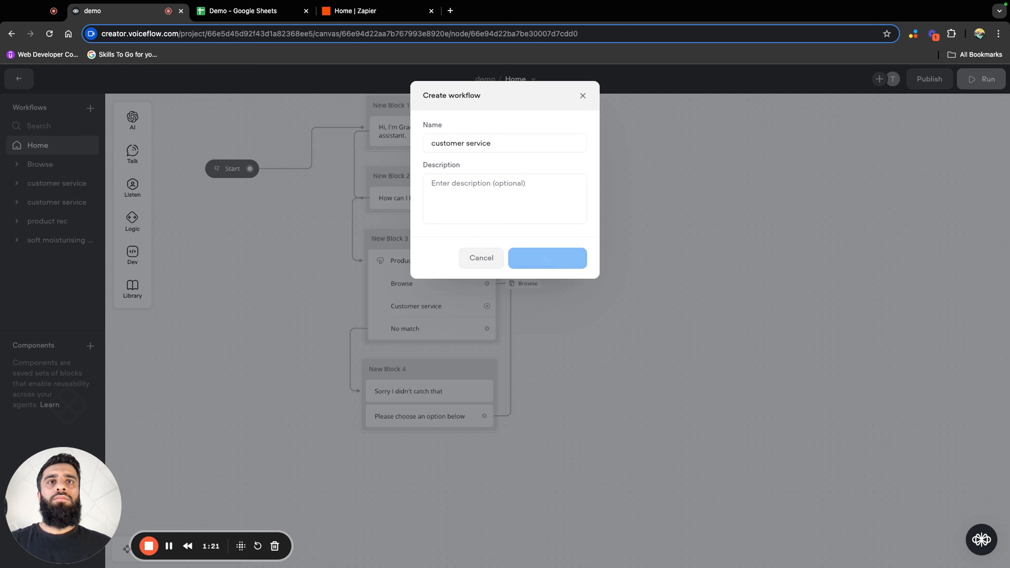
{"action": "right_click", "coordinate": [404, 223]}
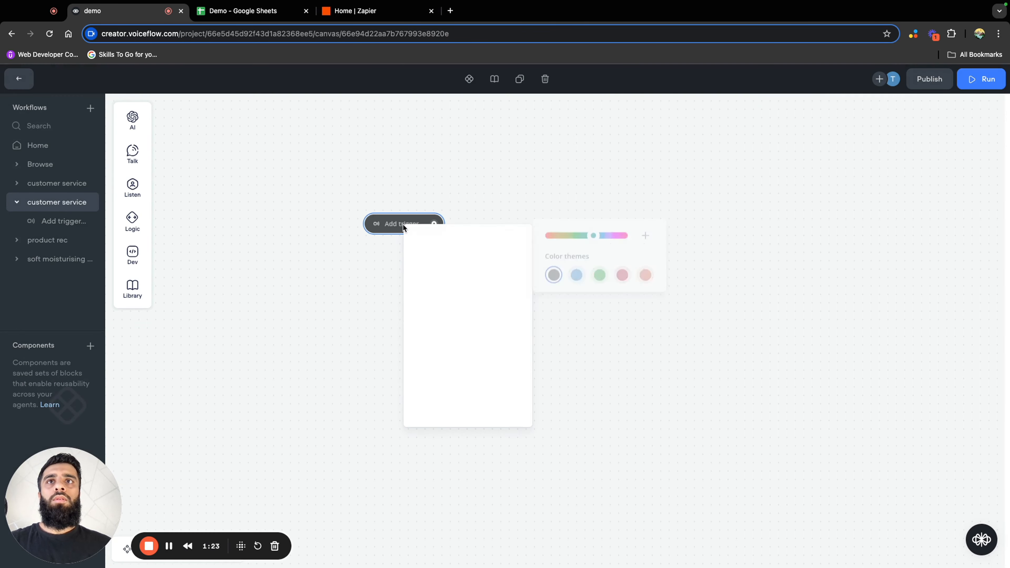
{"action": "left_click", "coordinate": [449, 413]}
Place a Buttons step on the empty customer service canvas and label its first button "Track my order"
{"action": "mouse_move", "coordinate": [133, 187]}
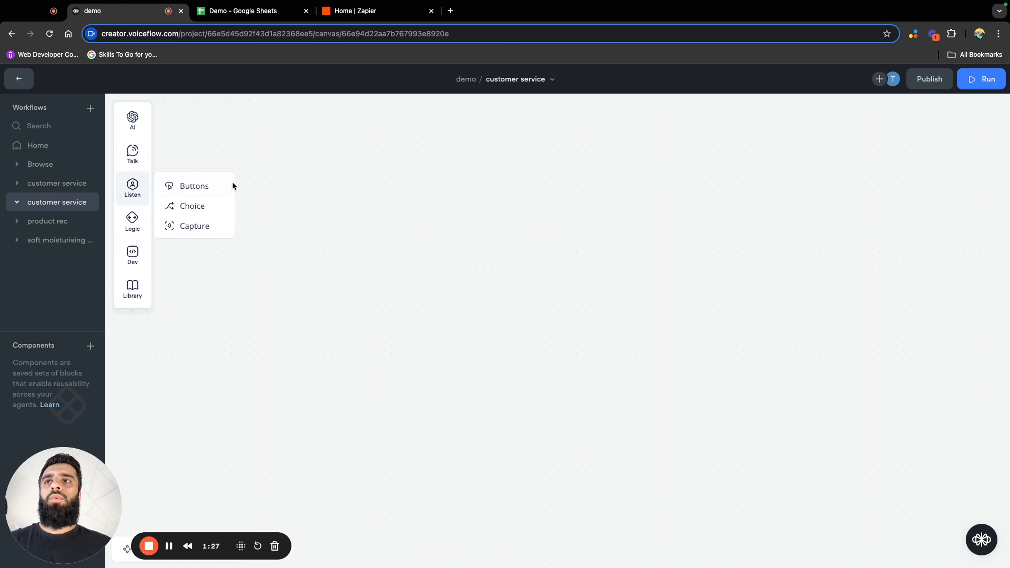
{"action": "left_click_drag", "start_coordinate": [185, 187], "coordinate": [392, 257]}
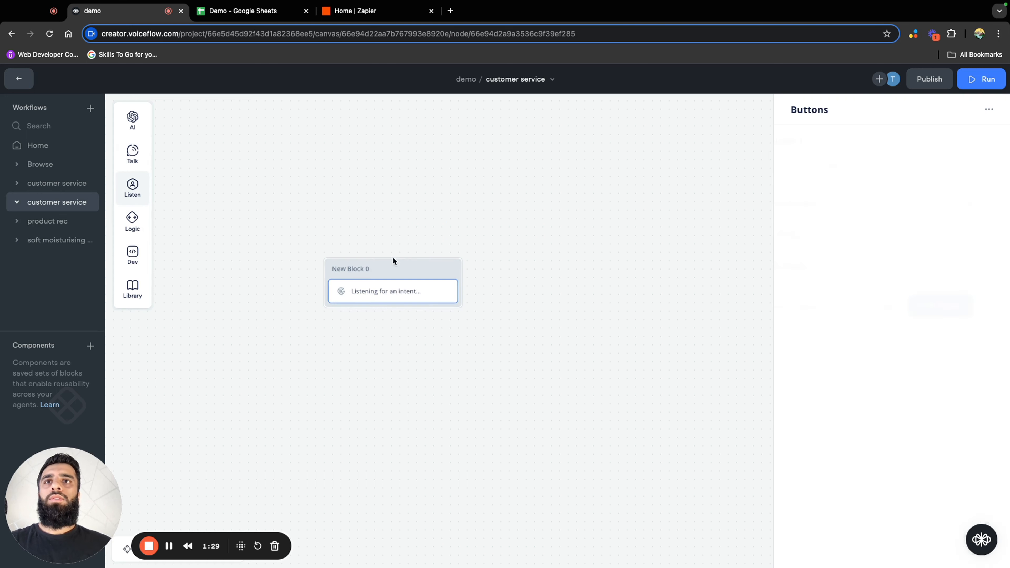
{"action": "left_click", "coordinate": [903, 309]}
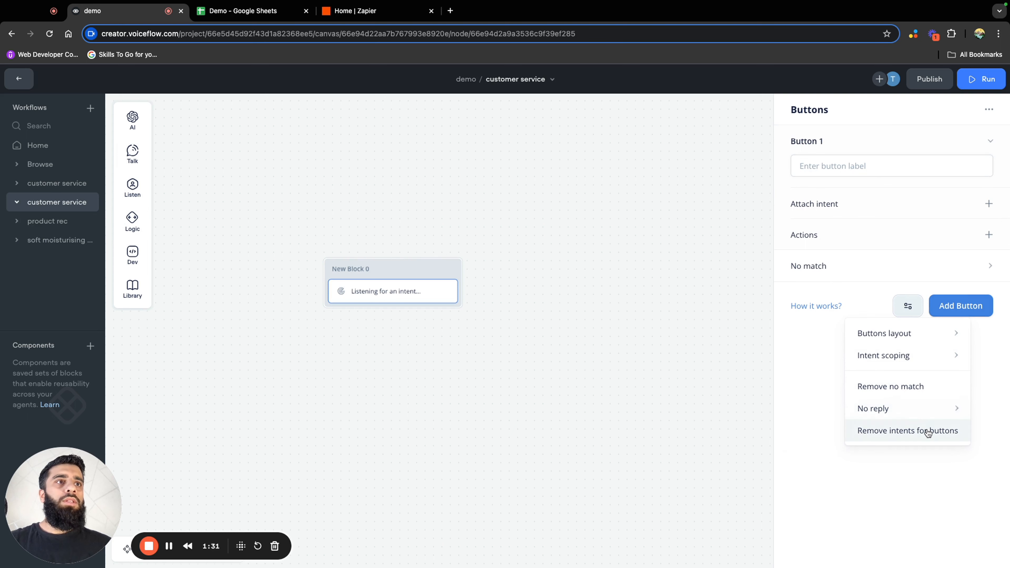
{"action": "left_click", "coordinate": [872, 173]}
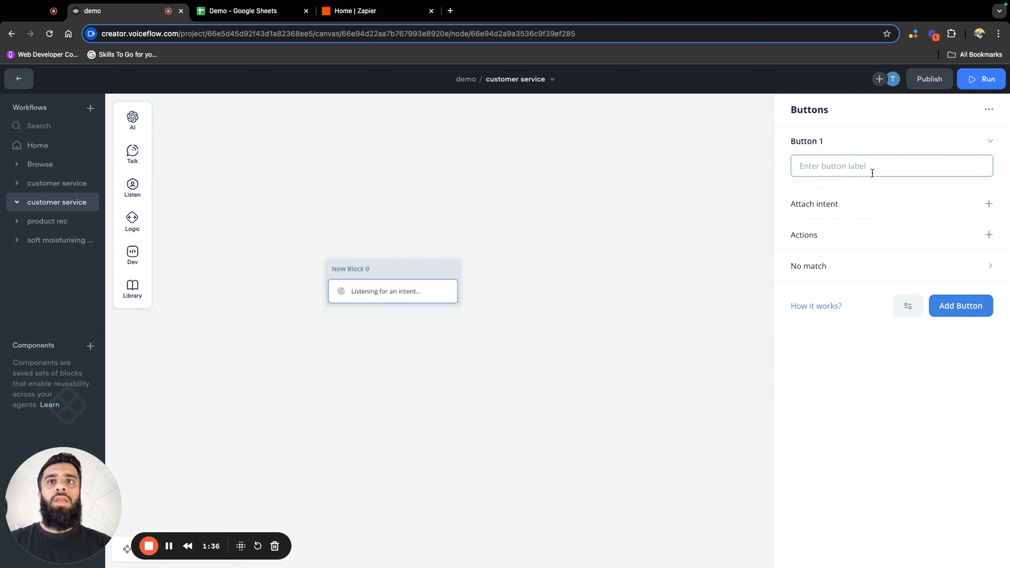
{"action": "type", "text": "Track my order"}
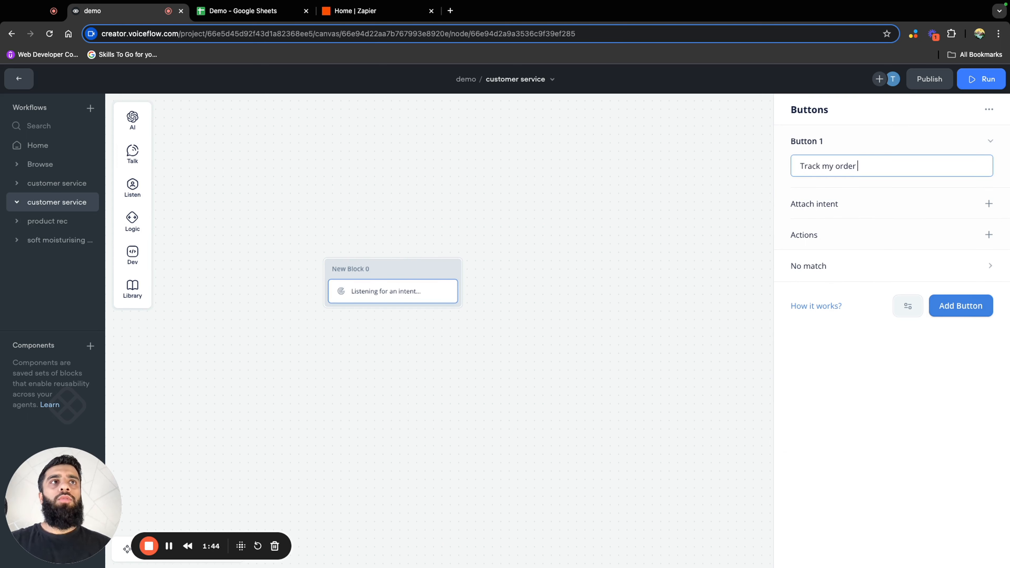
Add two more buttons to the customer service Buttons step, labelled "Returns and exchanges" and "Complaints"
{"action": "left_click", "coordinate": [954, 305]}
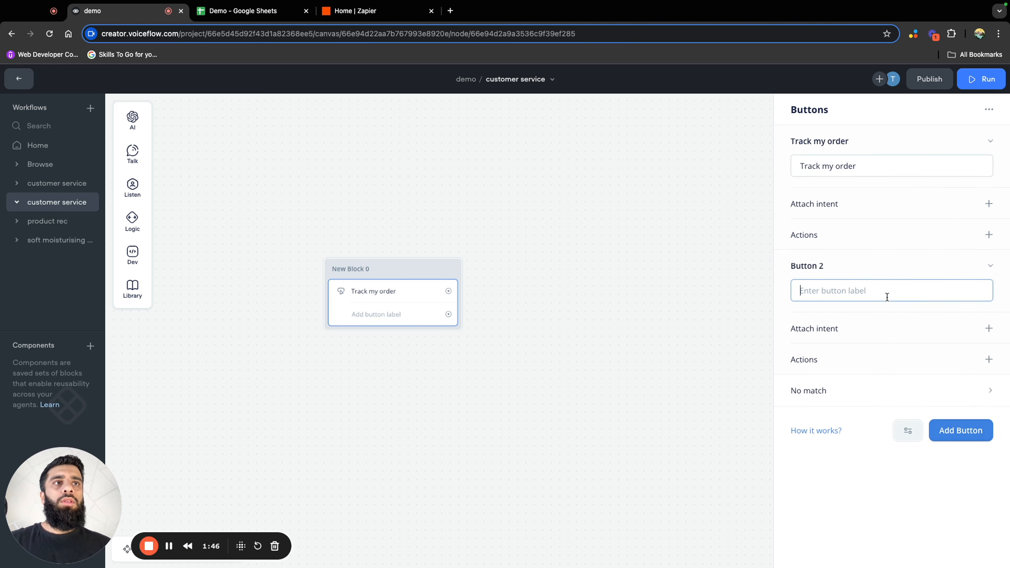
{"action": "type", "text": "Returns and exchanged"}
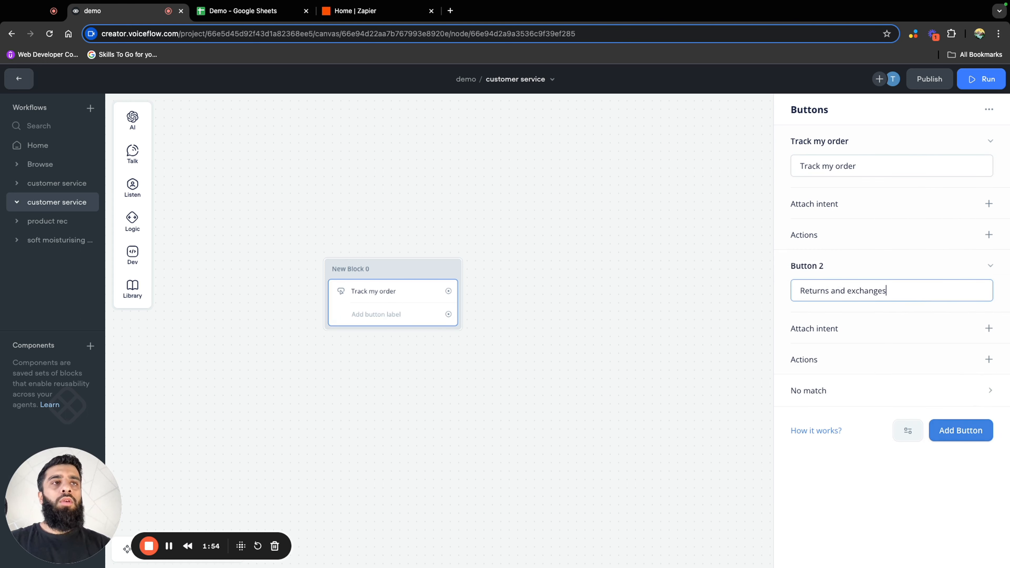
{"action": "left_click", "coordinate": [942, 430]}
{"action": "type", "text": "Co"}
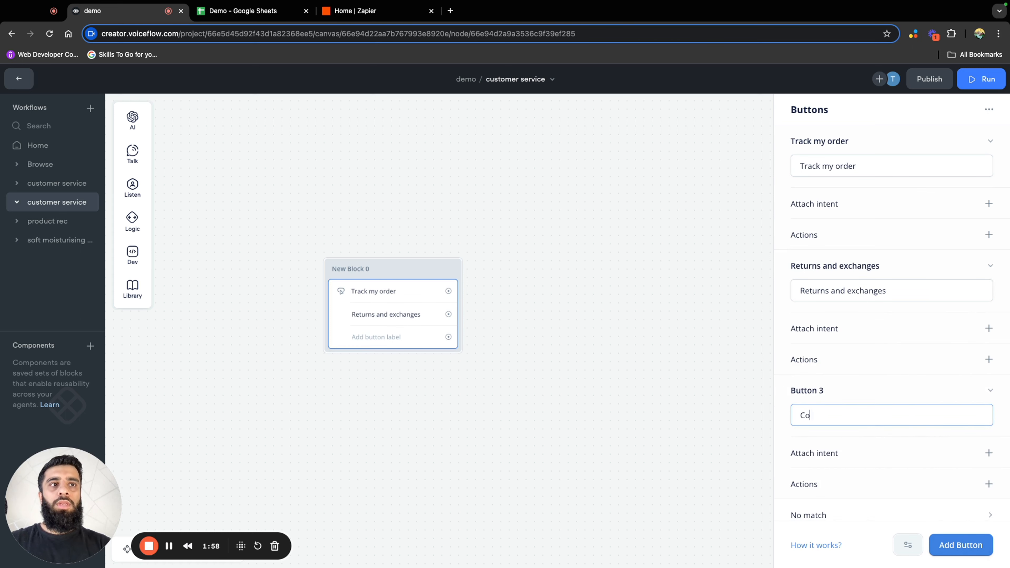
{"action": "type", "text": "mpla"}
{"action": "key", "text": "BackSpace"}
{"action": "type", "text": "laints"}
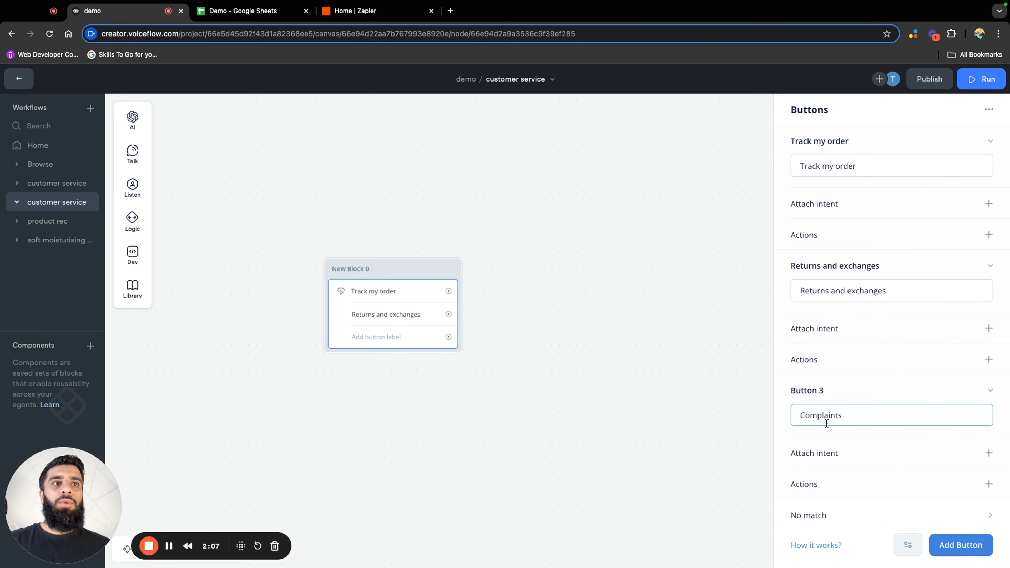
{"action": "left_click", "coordinate": [560, 384]}
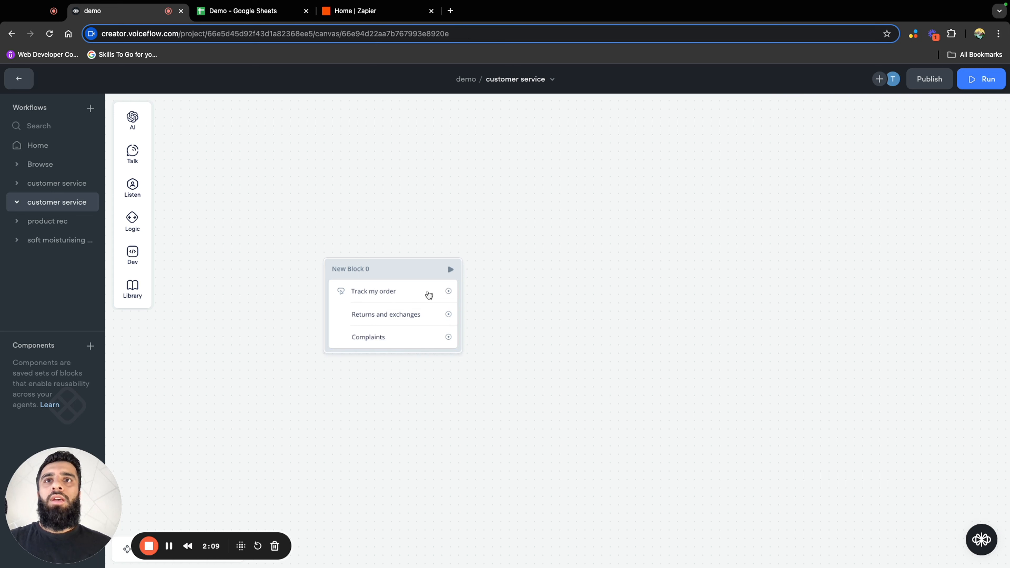
Connect the "Track my order" button to a new message block reading "Sure!"
{"action": "left_click_drag", "start_coordinate": [447, 293], "coordinate": [506, 234]}
{"action": "mouse_move", "coordinate": [551, 265]}
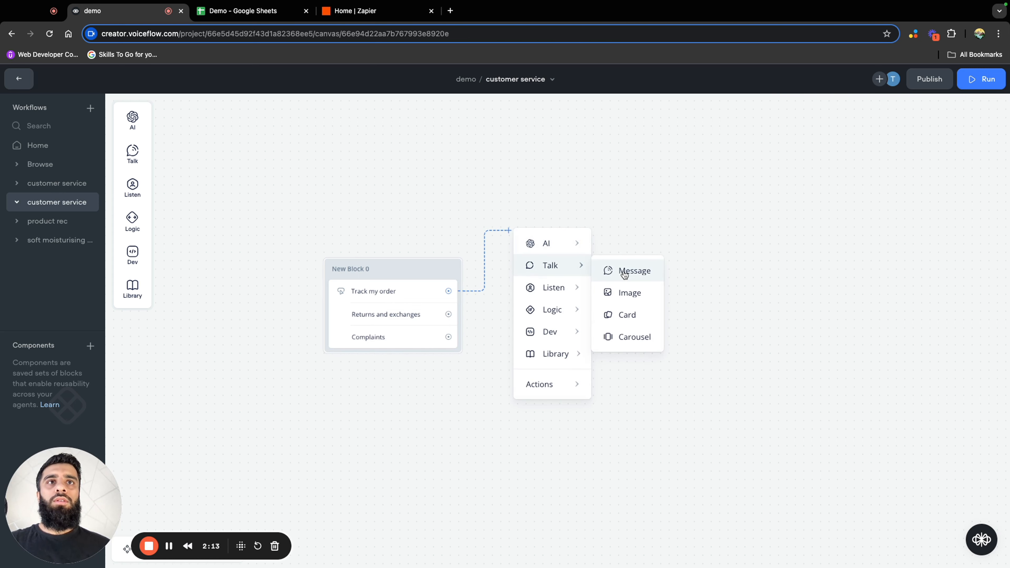
{"action": "left_click", "coordinate": [624, 272]}
{"action": "left_click", "coordinate": [873, 153]}
{"action": "type", "text": "Sure!"}
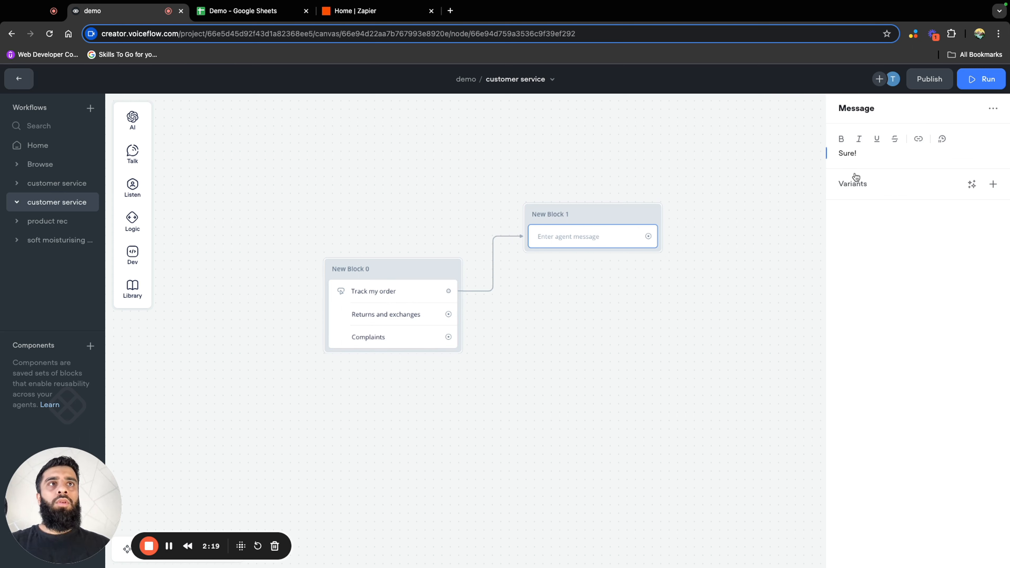
Add a second message, "Whats your email please?", below "Sure!" in the same block
{"action": "mouse_move", "coordinate": [132, 153]}
{"action": "left_click_drag", "start_coordinate": [181, 152], "coordinate": [548, 269]}
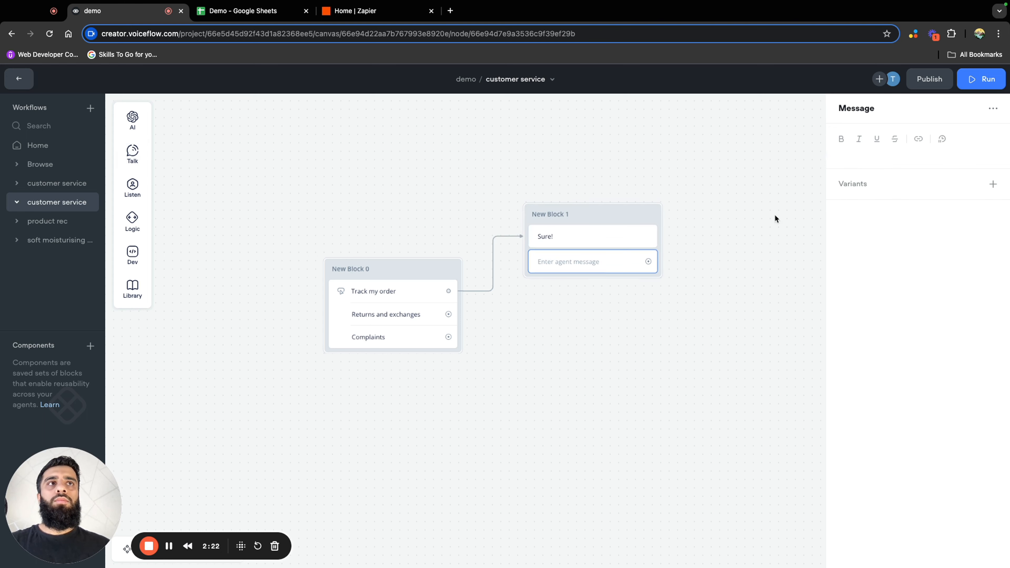
{"action": "left_click", "coordinate": [855, 155]}
{"action": "type", "text": "Whats your email please?"}
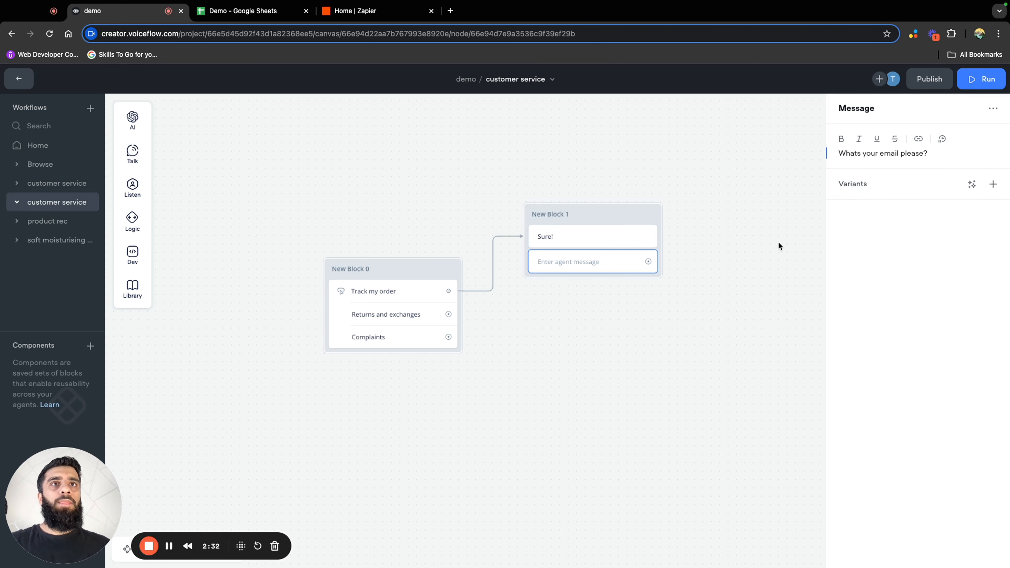
{"action": "left_click", "coordinate": [433, 210]}
Add a Capture step below the email question and store the entire user reply in a new variable named email_address
{"action": "mouse_move", "coordinate": [122, 193]}
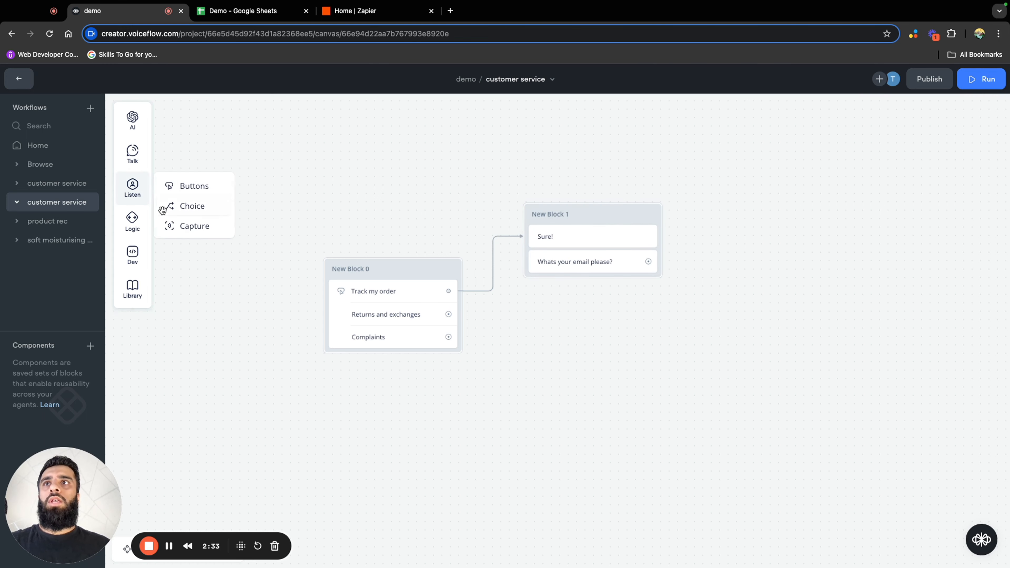
{"action": "left_click_drag", "start_coordinate": [170, 226], "coordinate": [561, 284]}
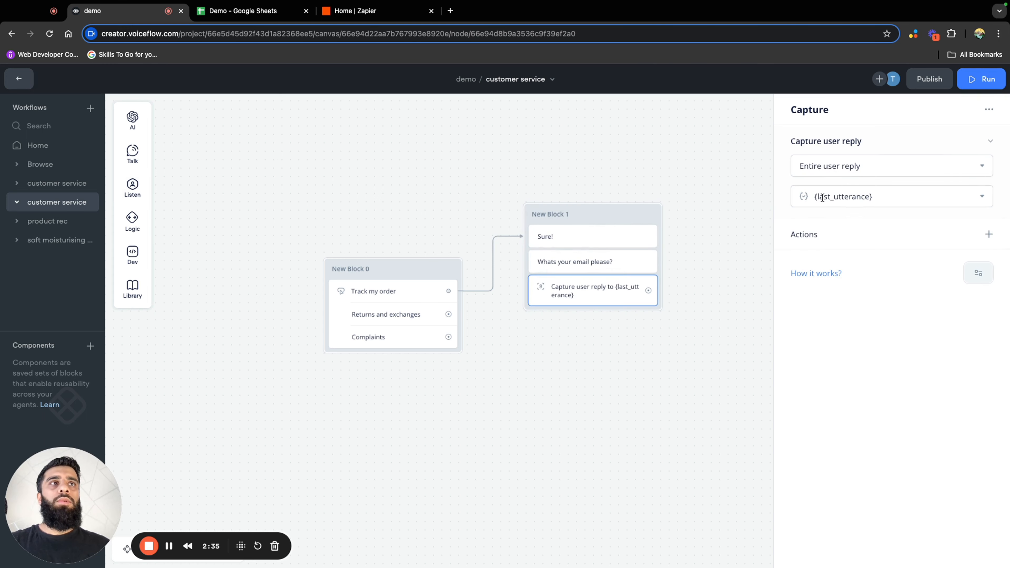
{"action": "left_click", "coordinate": [883, 194]}
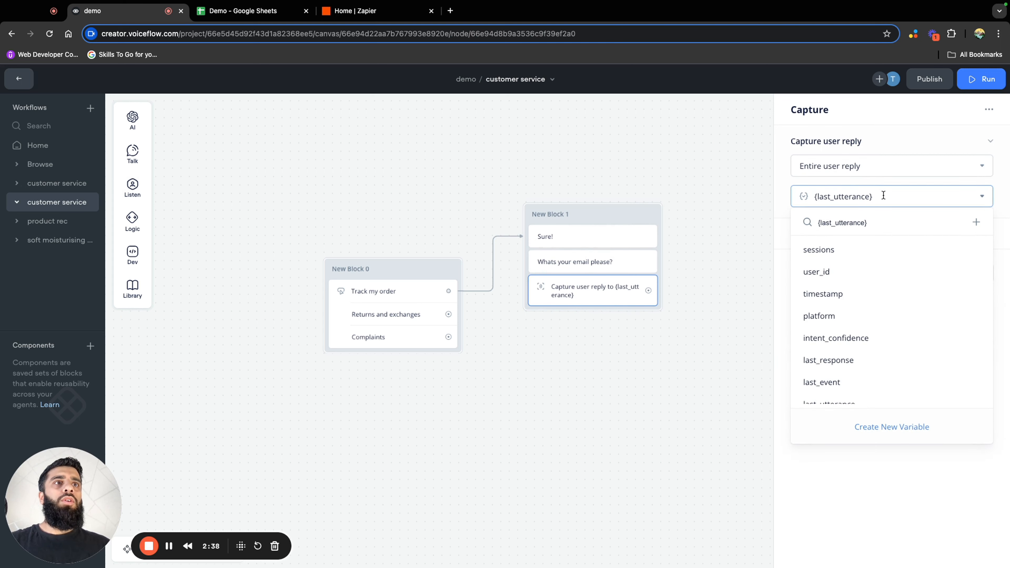
{"action": "scroll", "coordinate": [884, 315], "scroll_direction": "down", "scroll_amount": 5}
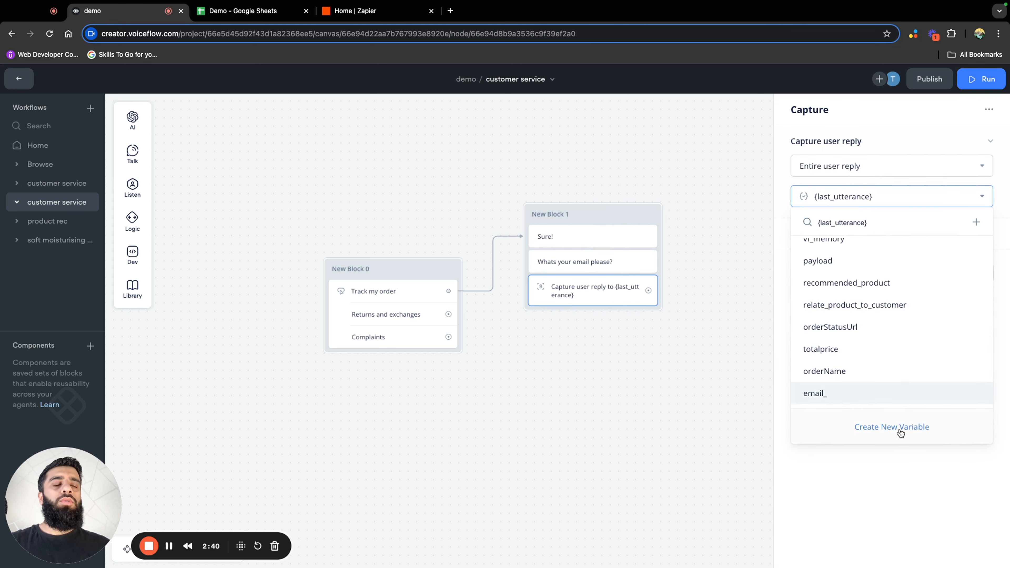
{"action": "left_click", "coordinate": [891, 427]}
{"action": "triple_click", "coordinate": [493, 142]}
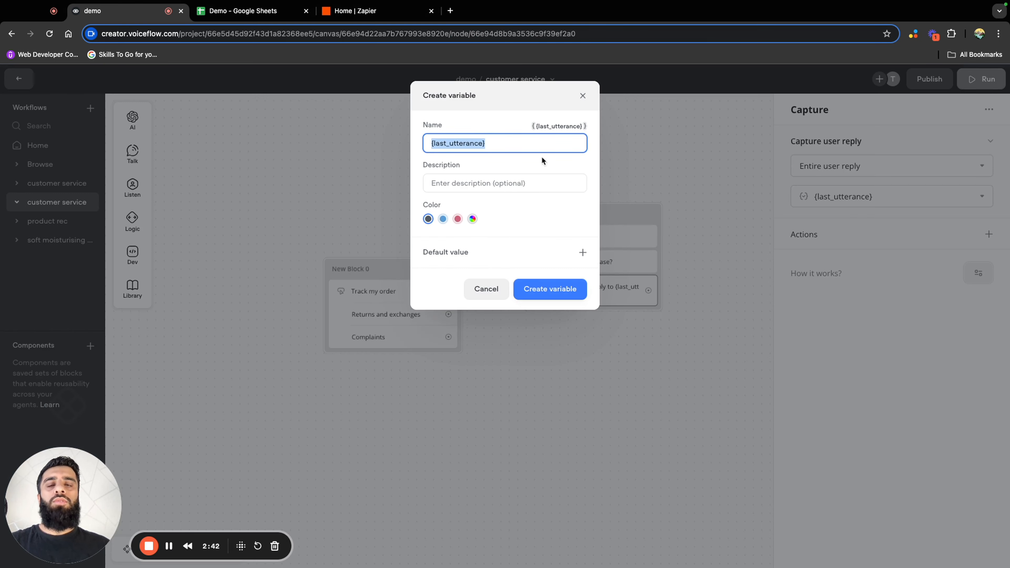
{"action": "type", "text": "email_address"}
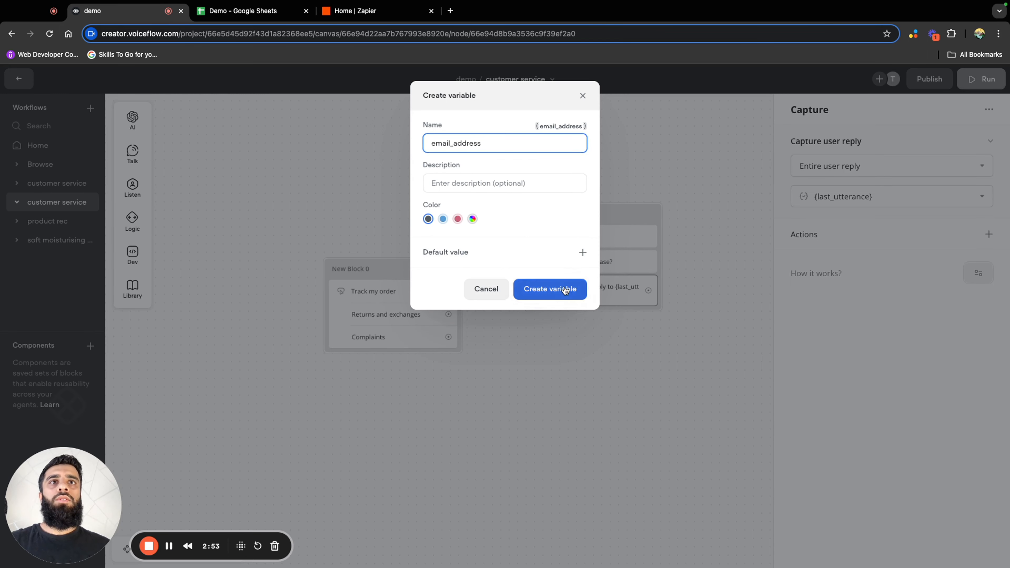
{"action": "left_click", "coordinate": [550, 289]}
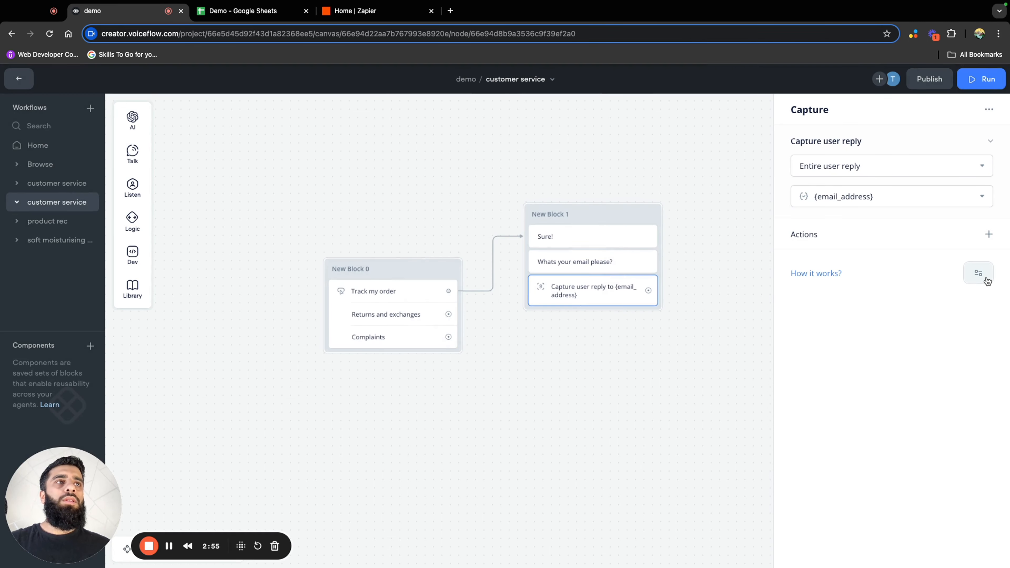
Set the Capture step's intent scoping to "Only intents in this step"
{"action": "left_click", "coordinate": [978, 273]}
{"action": "mouse_move", "coordinate": [964, 302]}
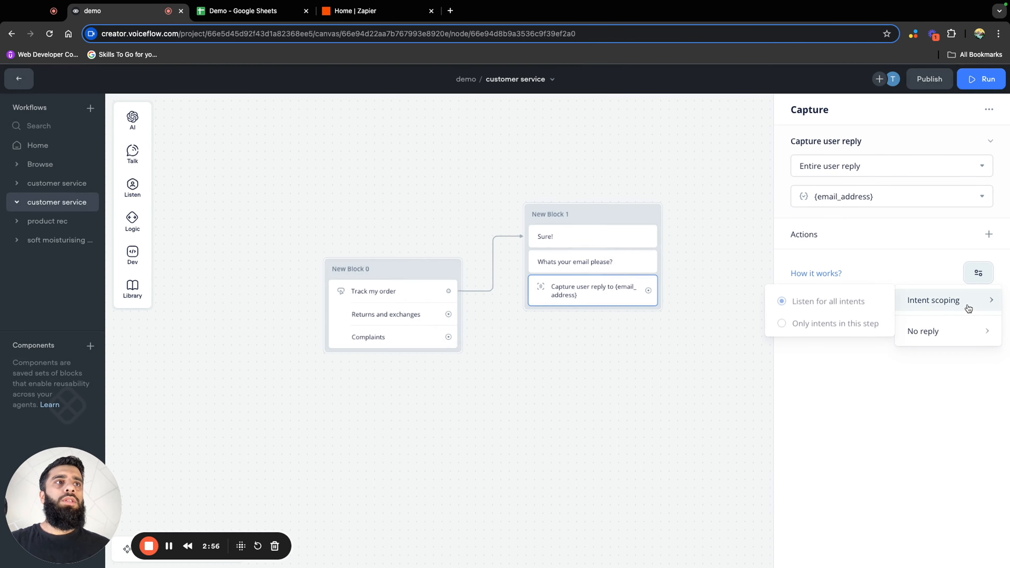
{"action": "left_click", "coordinate": [839, 322]}
{"action": "left_click", "coordinate": [682, 254]}
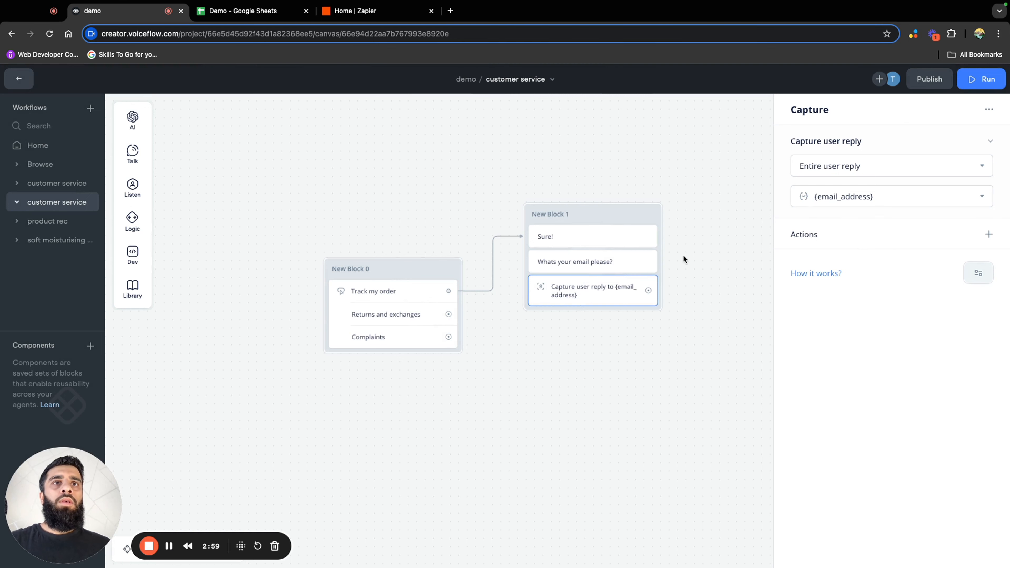
Connect the Capture step to a new message block reading "Is this correct?" and place that block beneath the email block
{"action": "scroll", "coordinate": [696, 223], "scroll_direction": "down", "scroll_amount": 3}
{"action": "left_click", "coordinate": [657, 196]}
{"action": "mouse_move", "coordinate": [706, 271]}
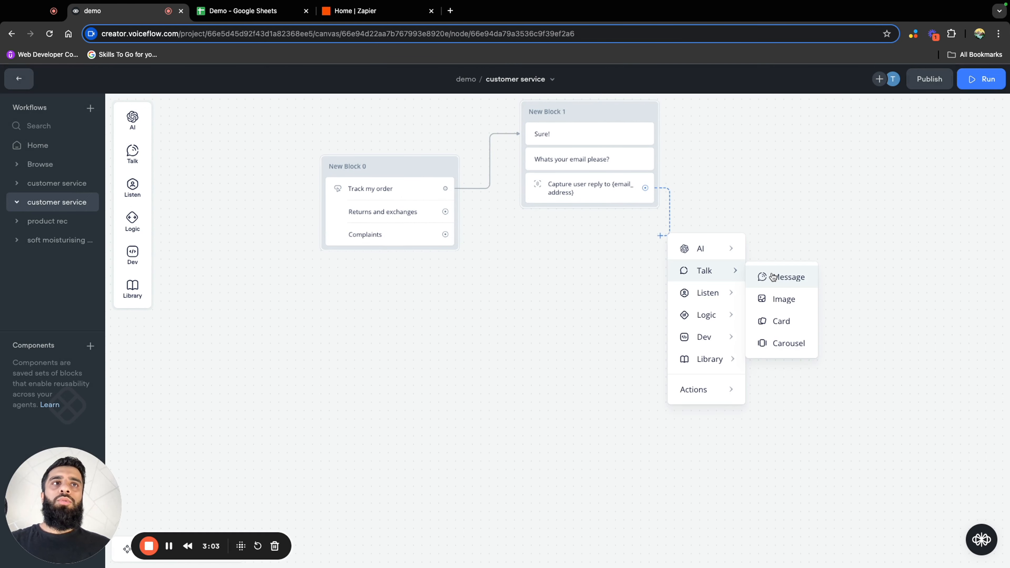
{"action": "left_click", "coordinate": [777, 275]}
{"action": "type", "text": "Is this correct?"}
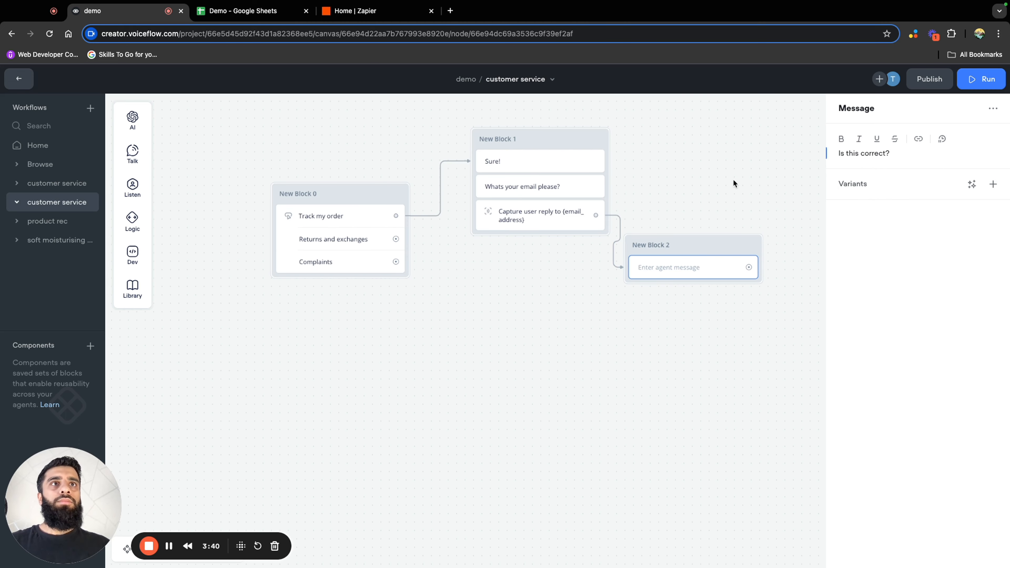
{"action": "left_click", "coordinate": [738, 172]}
{"action": "left_click_drag", "start_coordinate": [718, 241], "coordinate": [570, 256]}
Connect the "Is this correct?" message to a new message block containing the {email_address} variable
{"action": "left_click", "coordinate": [599, 283]}
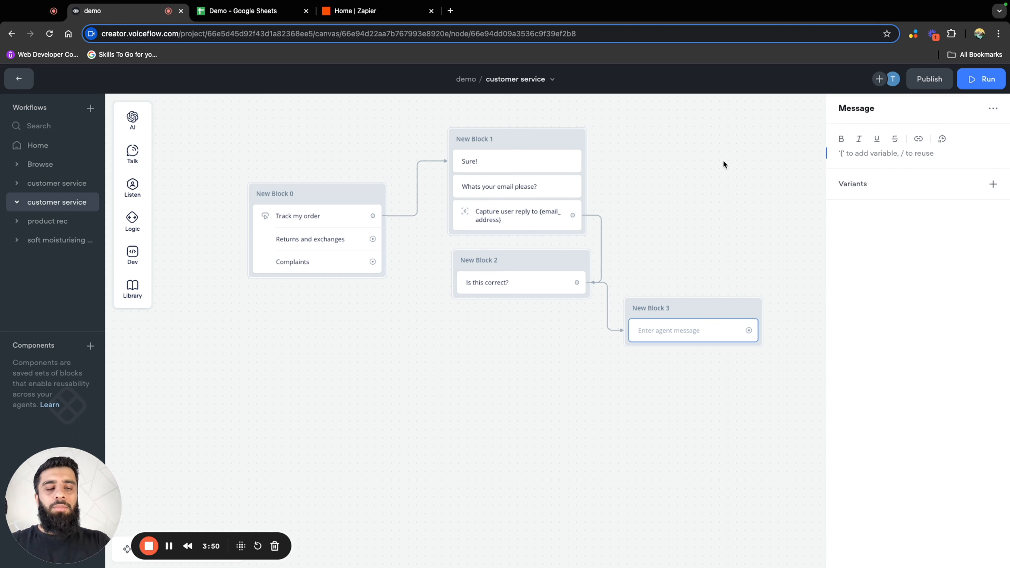
{"action": "type", "text": "{"}
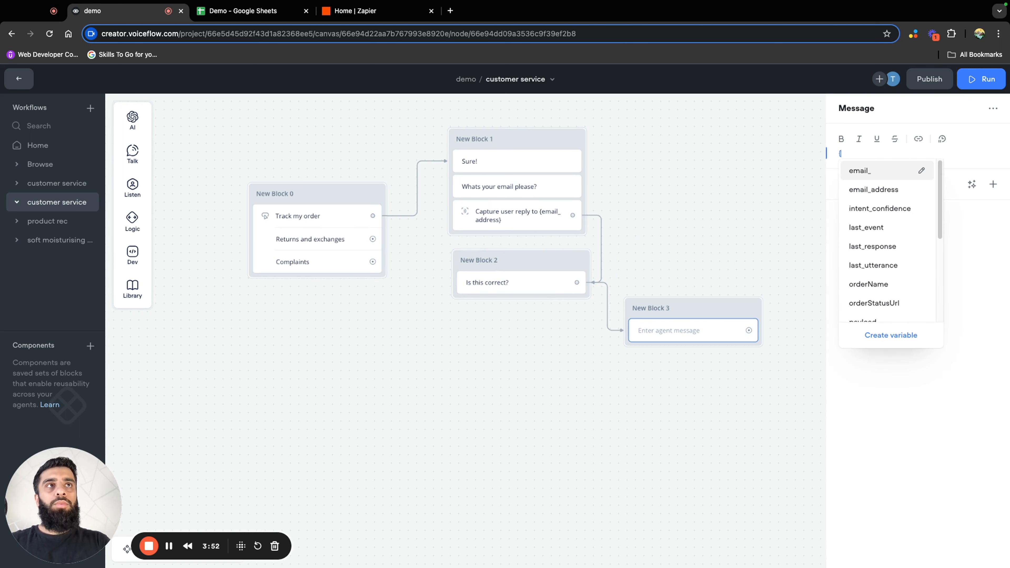
{"action": "left_click", "coordinate": [872, 190]}
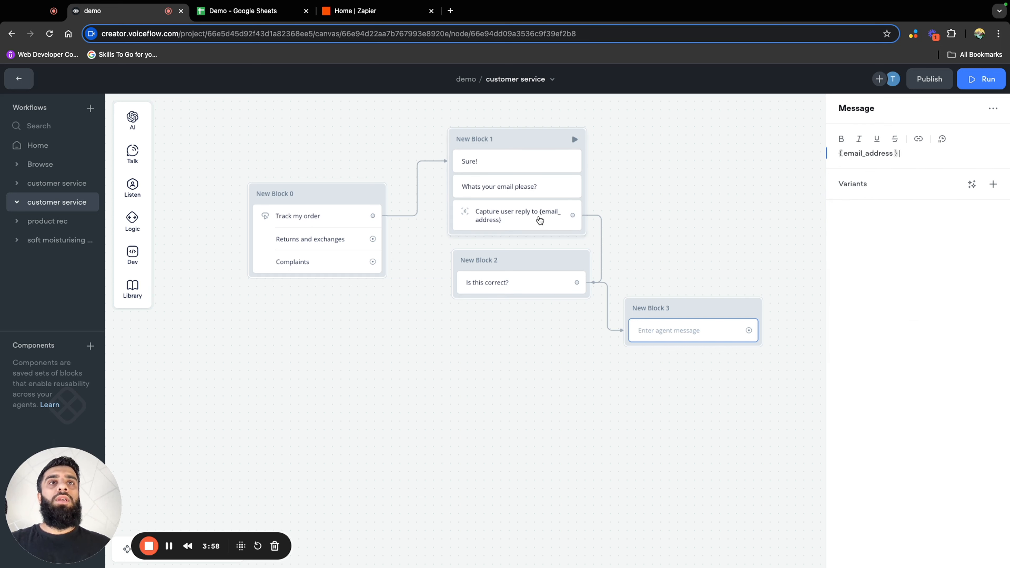
{"action": "left_click", "coordinate": [716, 282]}
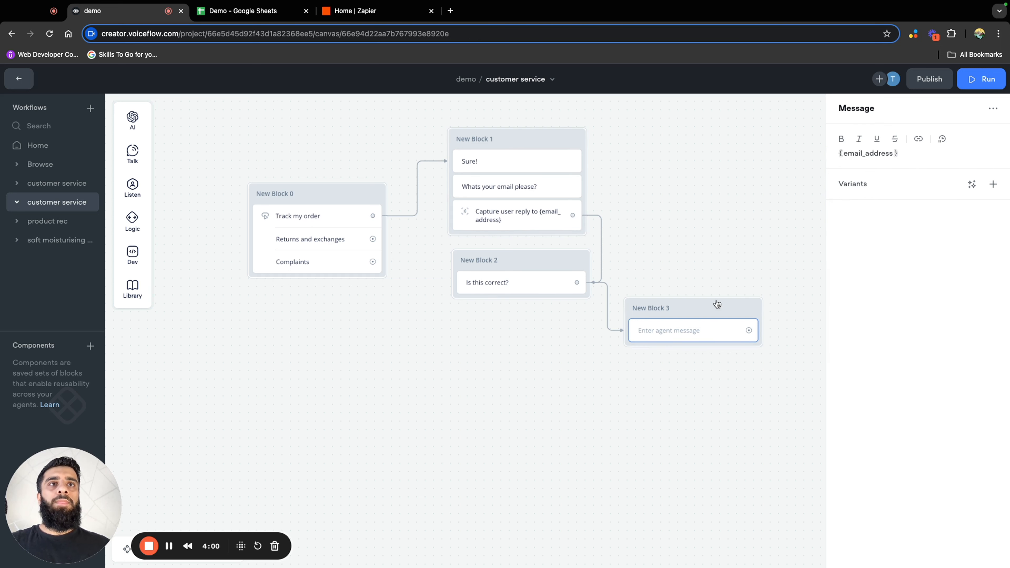
Merge the {email_address} message into the "Is this correct?" block, connect it to a Buttons block with "yes" and "no", and place that beneath
{"action": "left_click_drag", "start_coordinate": [710, 305], "coordinate": [590, 344]}
{"action": "mouse_move", "coordinate": [637, 402]}
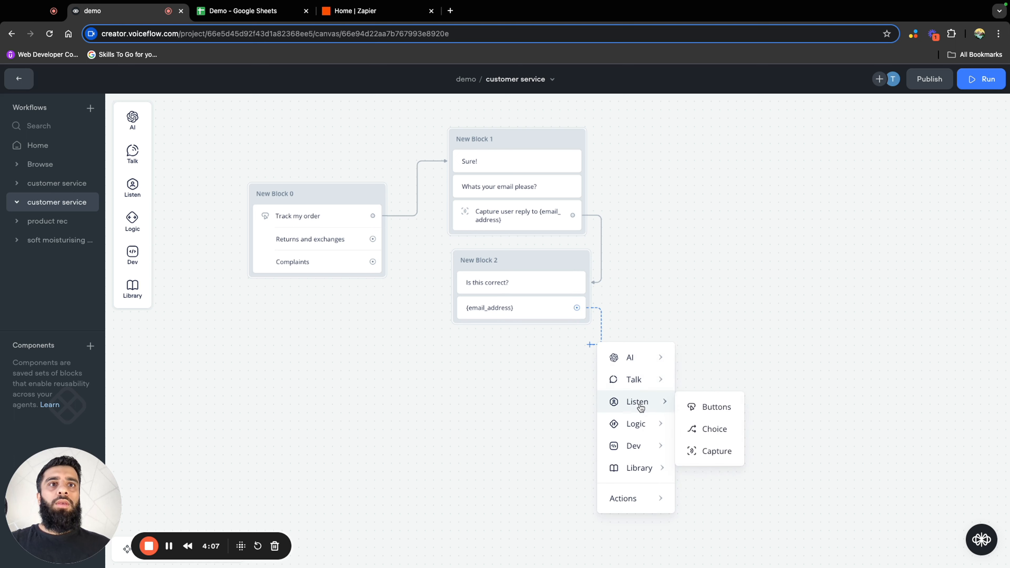
{"action": "left_click", "coordinate": [698, 408]}
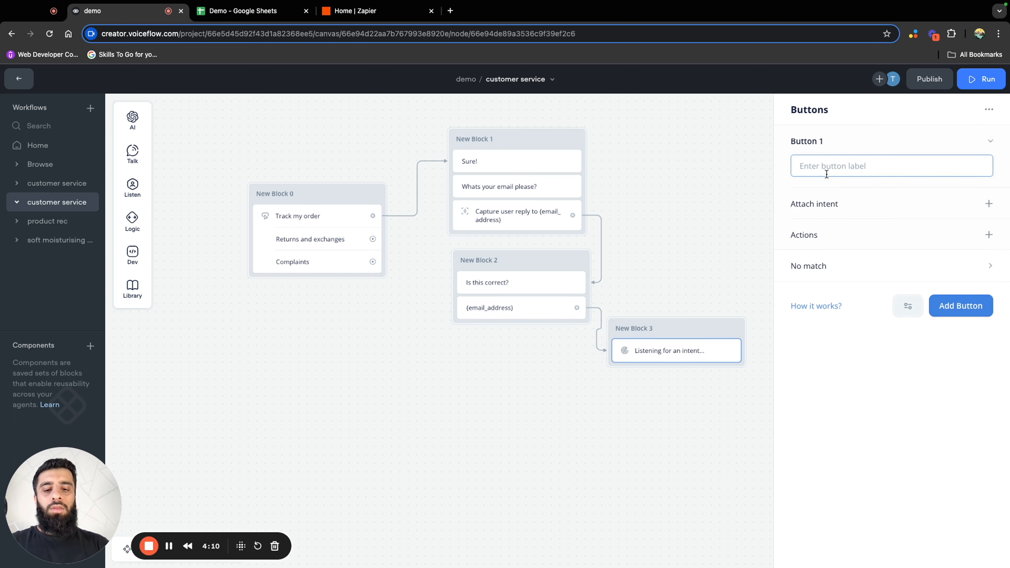
{"action": "type", "text": "yes"}
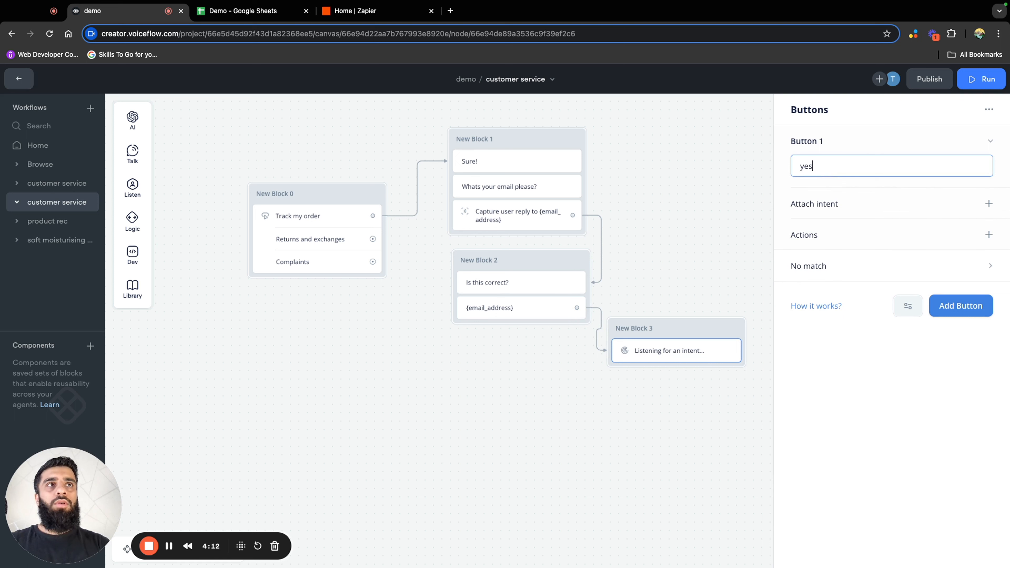
{"action": "left_click", "coordinate": [932, 305]}
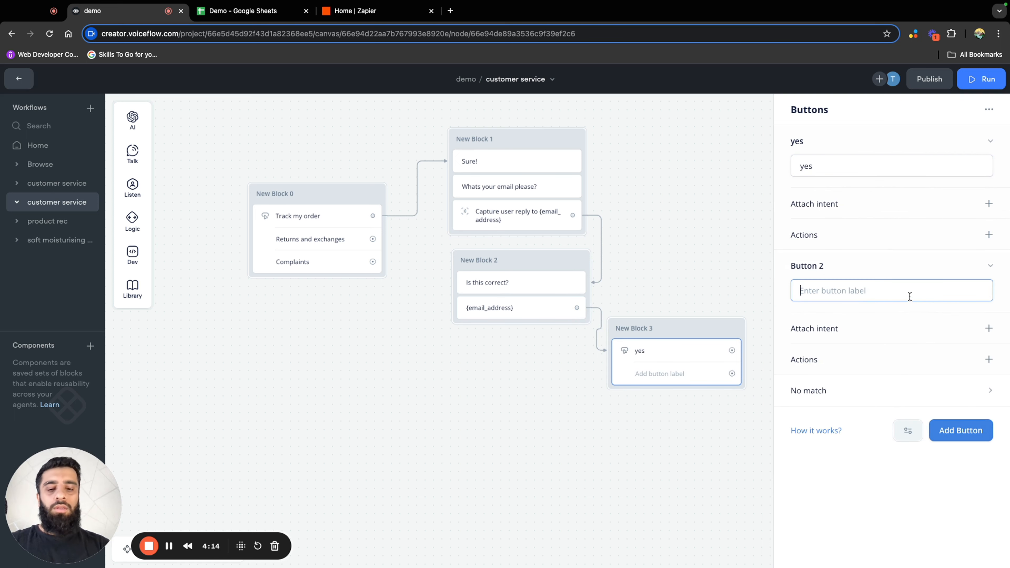
{"action": "type", "text": "no"}
{"action": "left_click", "coordinate": [700, 297]}
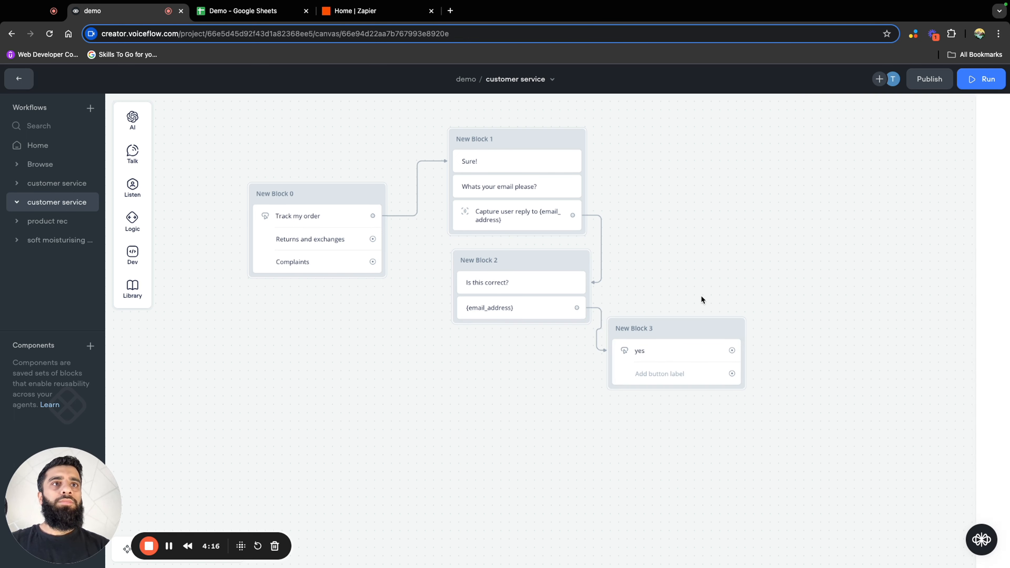
{"action": "left_click_drag", "start_coordinate": [696, 331], "coordinate": [537, 353]}
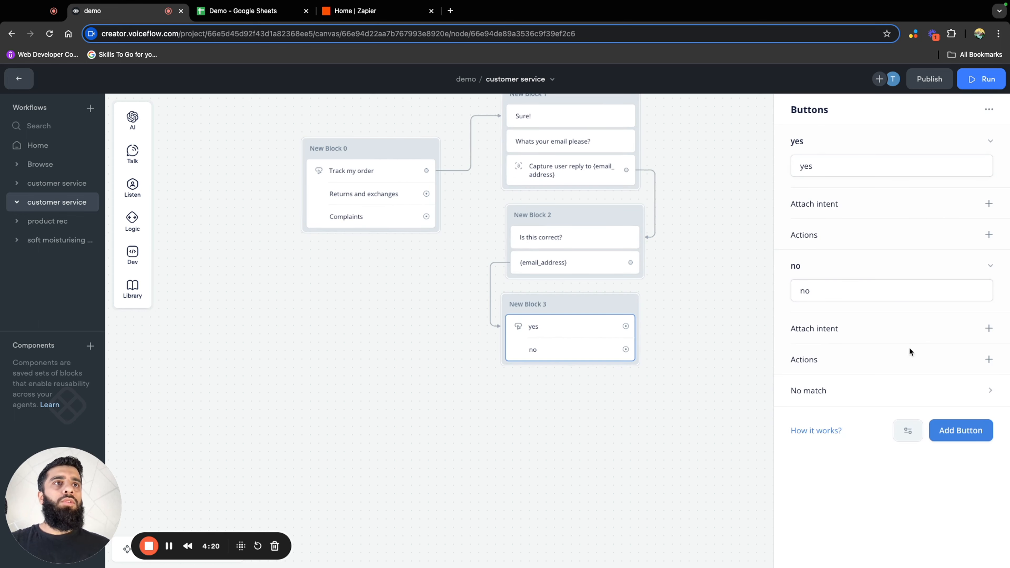
Add a No match path replying "Sorry i didnt catch that" that returns to the buttons, and link "no" back to the email question
{"action": "left_click", "coordinate": [828, 392]}
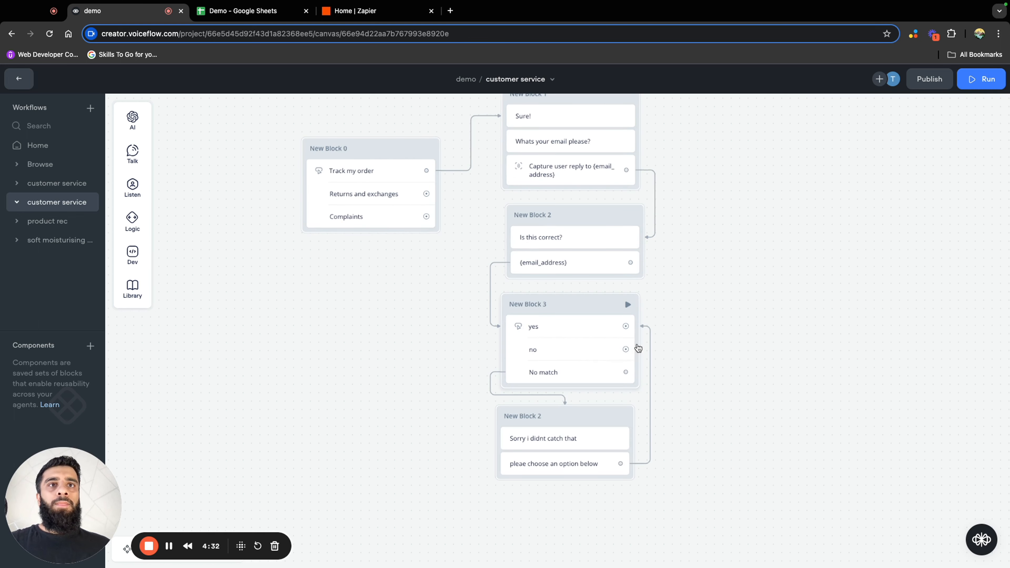
{"action": "left_click_drag", "start_coordinate": [626, 350], "coordinate": [631, 139]}
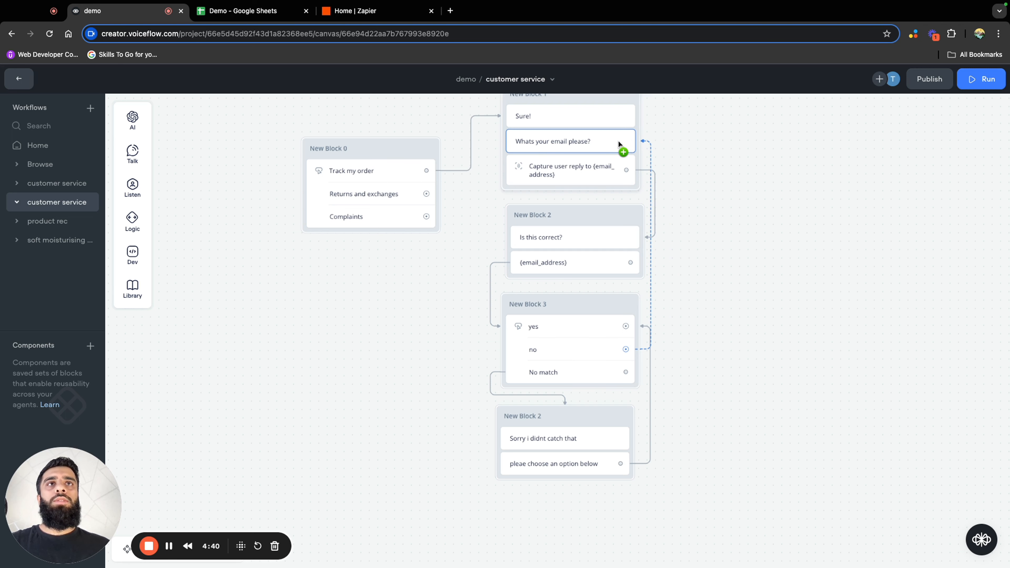
{"action": "mouse_move", "coordinate": [617, 140]}
{"action": "left_mouse_down"}
{"action": "mouse_move", "coordinate": [641, 124]}
{"action": "mouse_move", "coordinate": [636, 141]}
{"action": "left_mouse_up"}
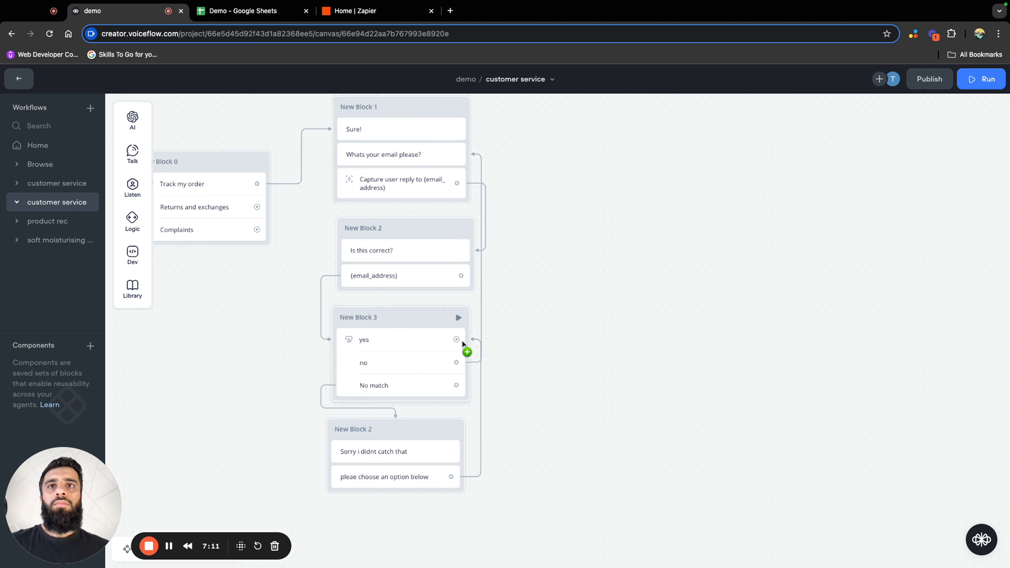
Connect the "yes" button to a new block containing a Function step
{"action": "left_click_drag", "start_coordinate": [456, 340], "coordinate": [611, 198]}
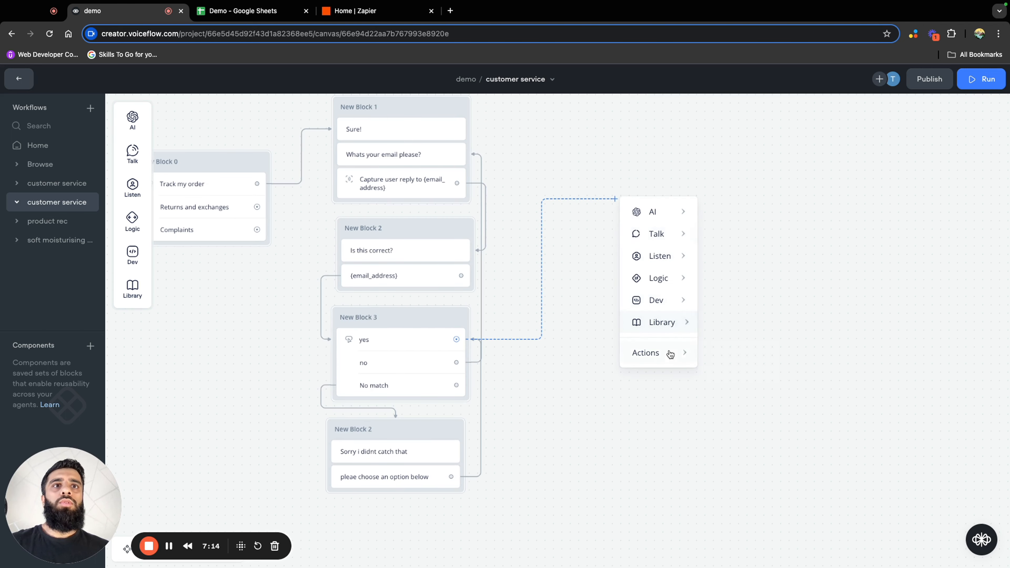
{"action": "mouse_move", "coordinate": [670, 356]}
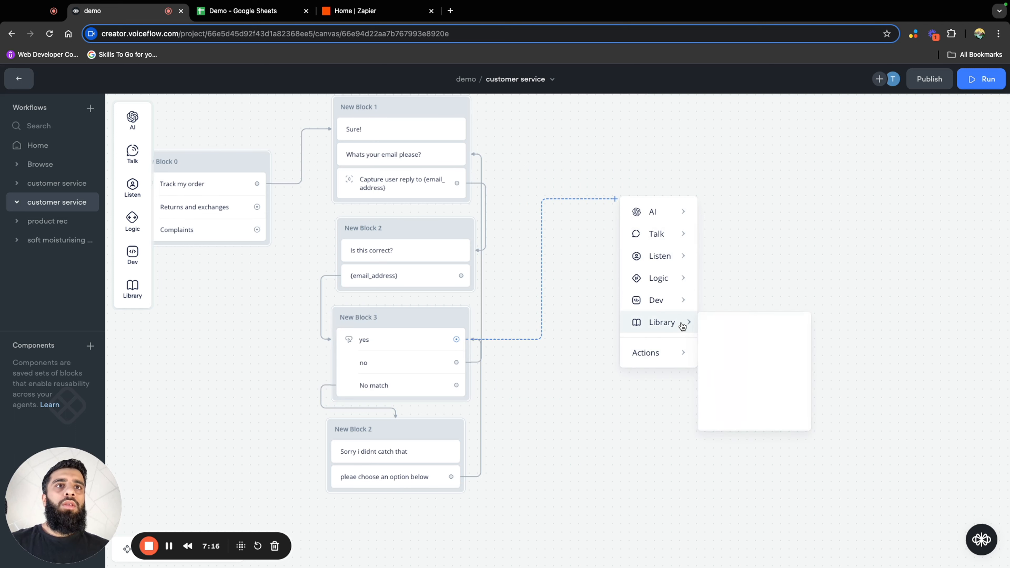
{"action": "mouse_move", "coordinate": [663, 311]}
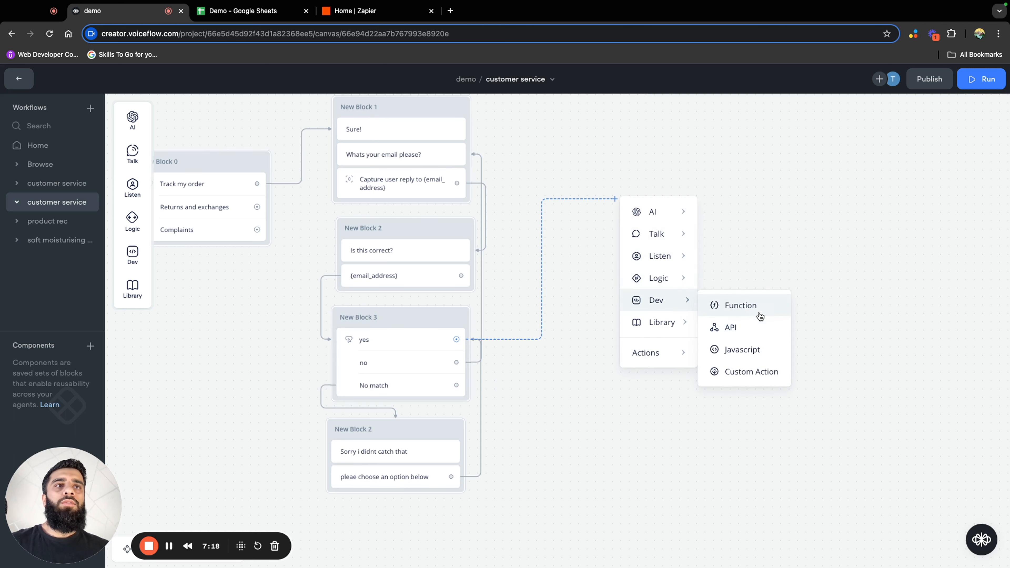
{"action": "left_click", "coordinate": [755, 310]}
{"action": "left_click", "coordinate": [707, 139]}
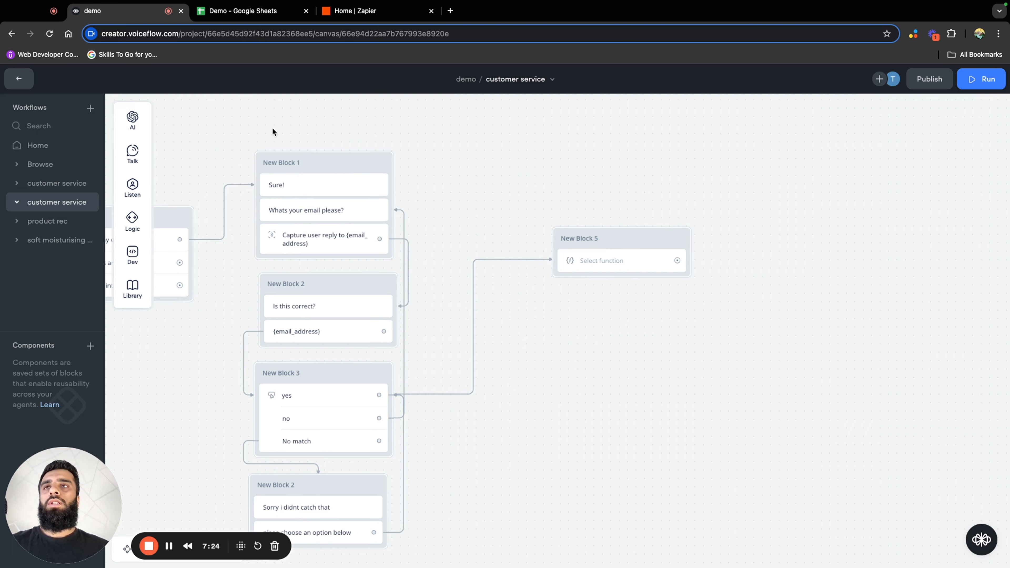
Review the agent's function list and the Send orders setup instructions for the demo assistant in Shopify's Streamline-Connector-Voiceflow app
{"action": "left_click", "coordinate": [25, 85]}
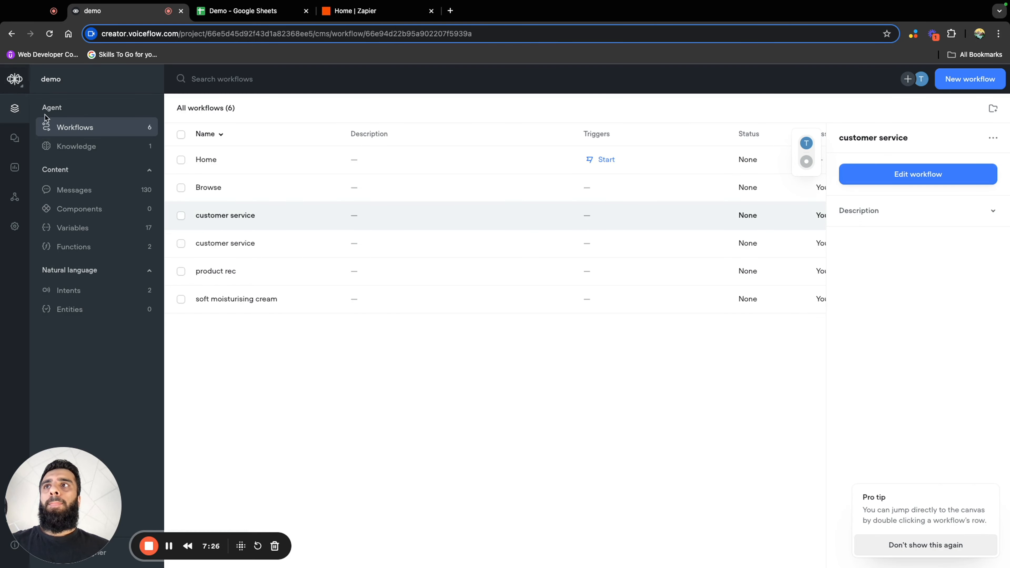
{"action": "left_click", "coordinate": [85, 247]}
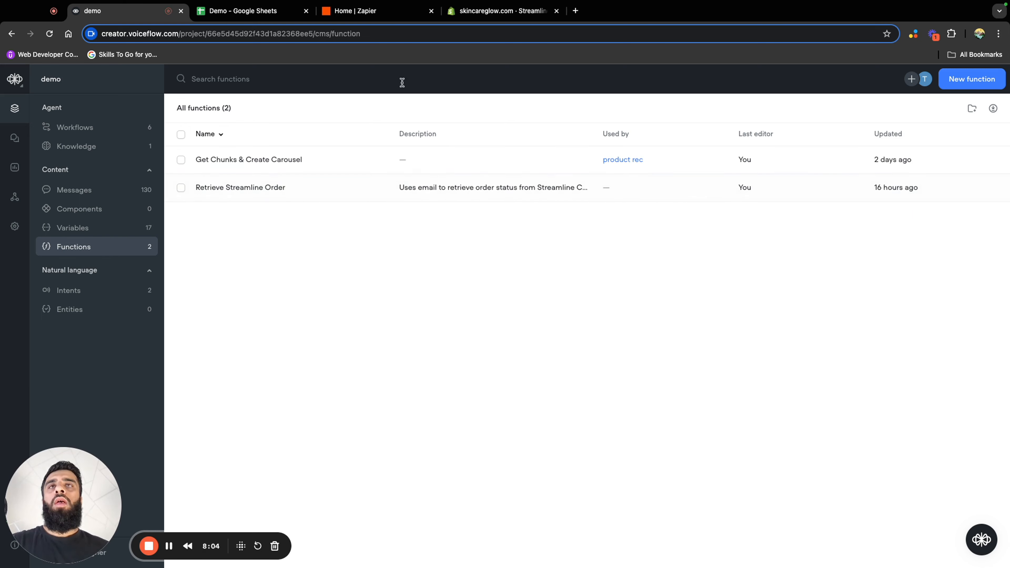
{"action": "left_click", "coordinate": [501, 12]}
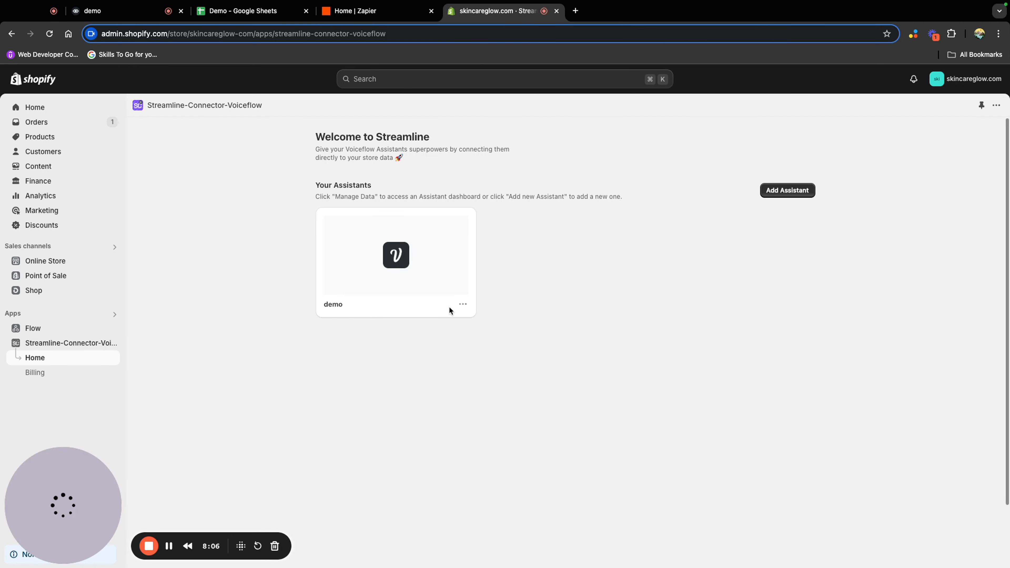
{"action": "left_click", "coordinate": [462, 304]}
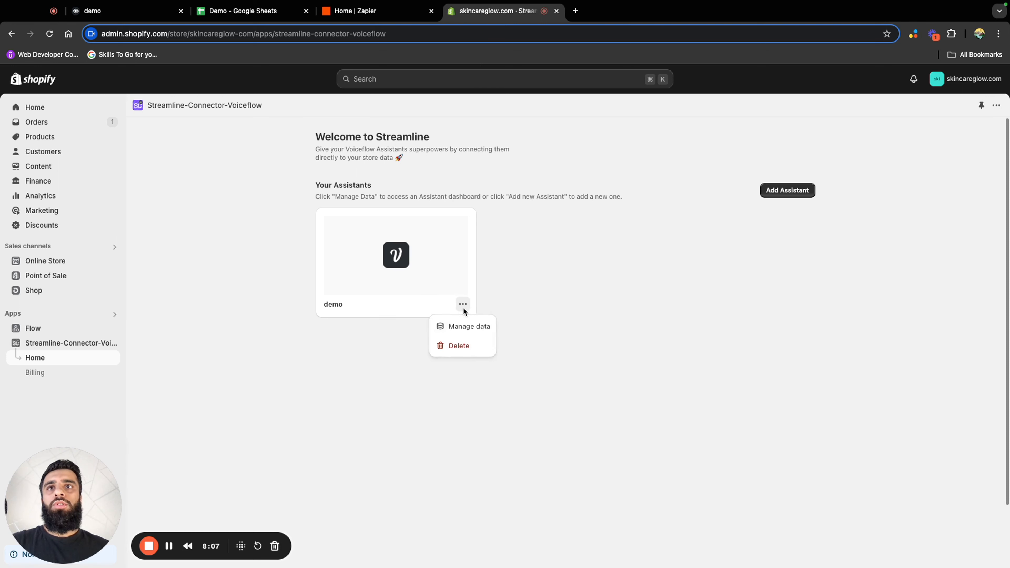
{"action": "left_click", "coordinate": [473, 326]}
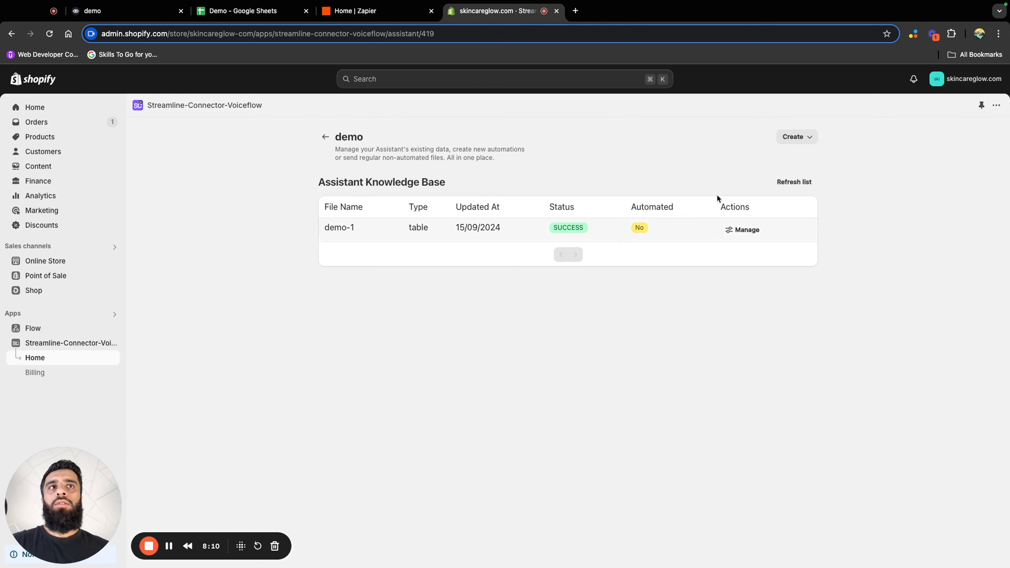
{"action": "left_click", "coordinate": [804, 138]}
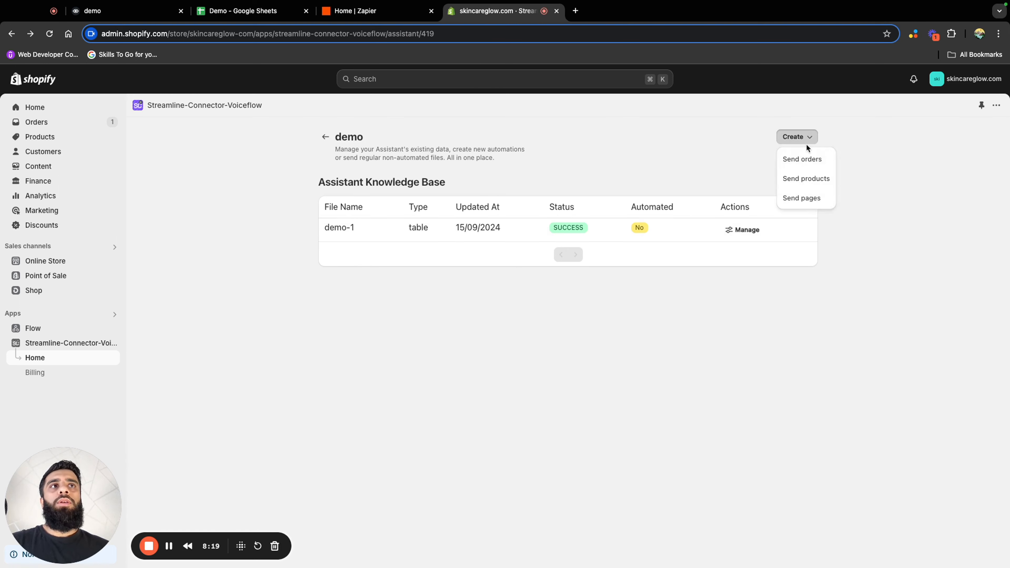
{"action": "left_click", "coordinate": [802, 159]}
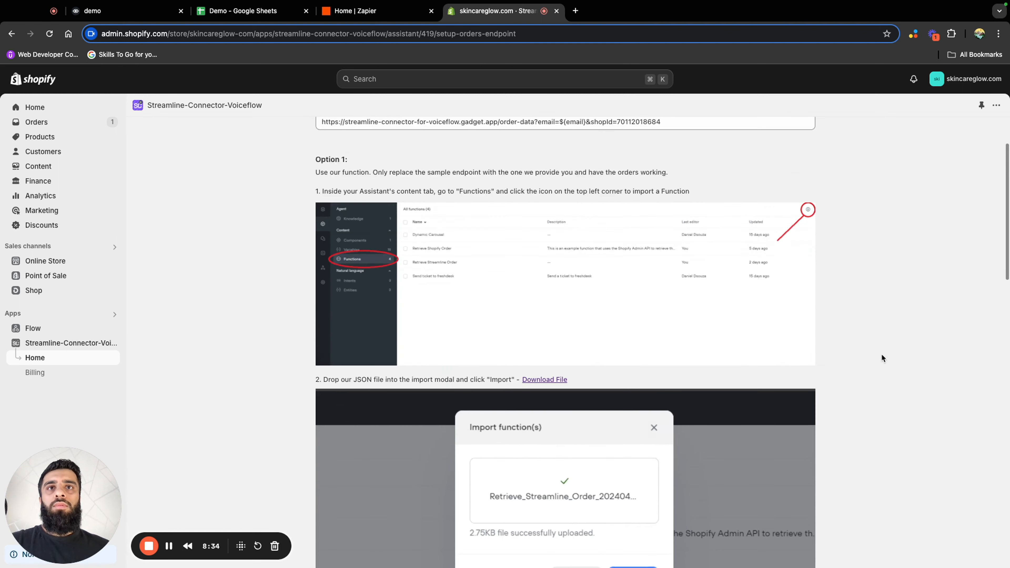
{"action": "scroll", "coordinate": [880, 360], "scroll_direction": "up", "scroll_amount": 3}
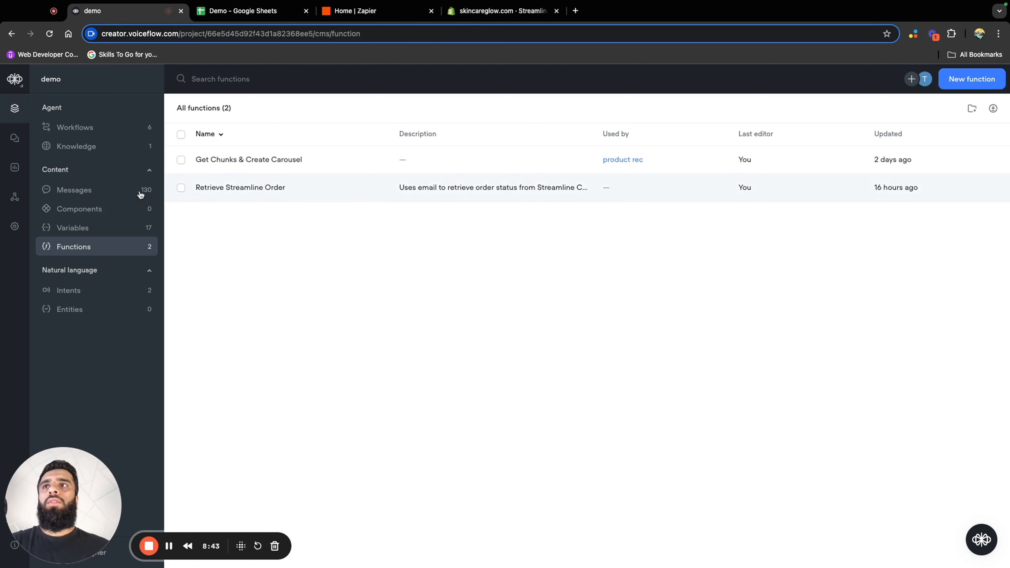
In the customer service workflow's Function step, choose Retrieve Streamline Order, map {email_address} to email, and map its outputs to {orderStatusUrl}, {totalprice} and {orderName}
{"action": "left_click", "coordinate": [97, 130]}
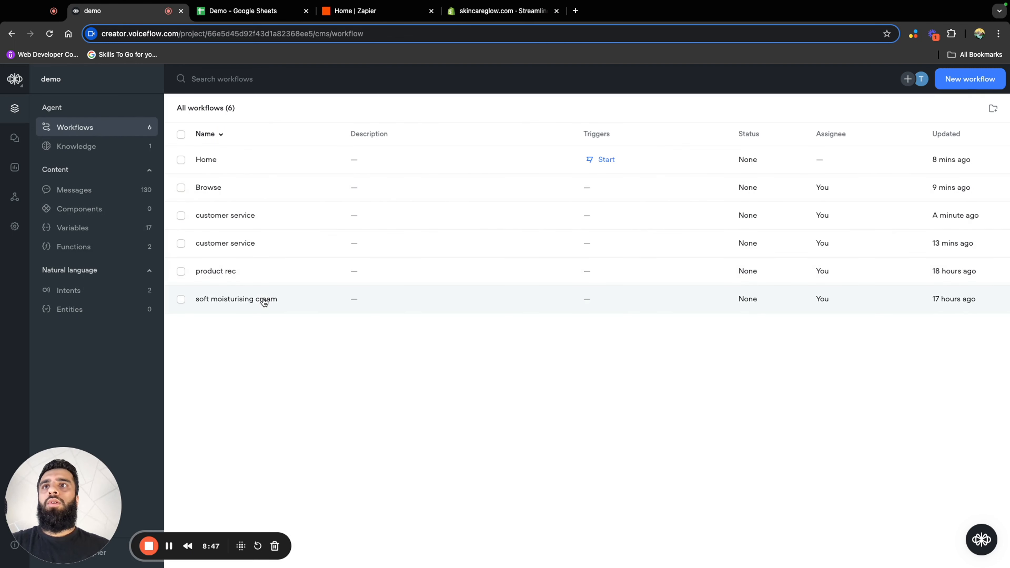
{"action": "left_click", "coordinate": [247, 242]}
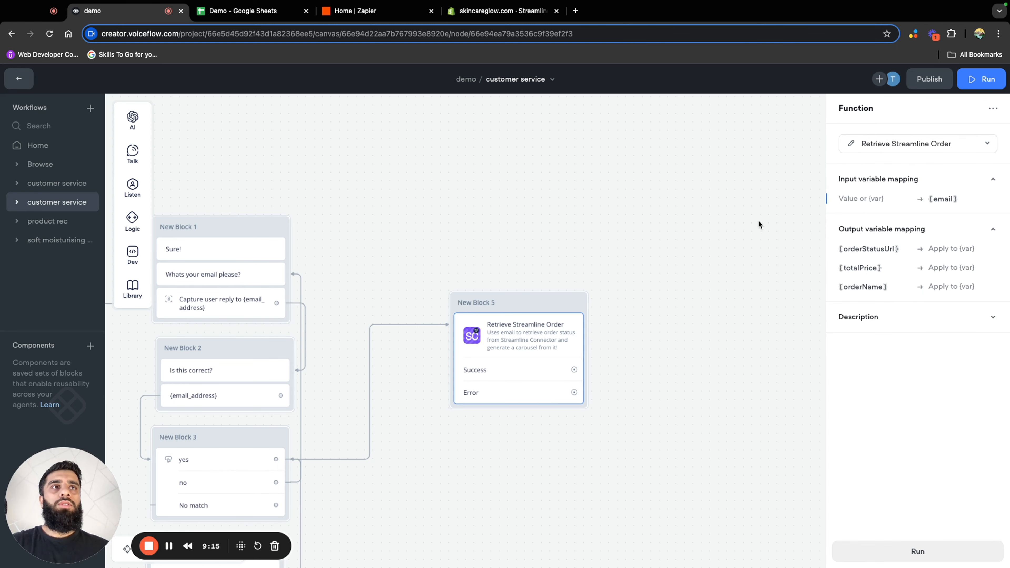
{"action": "type", "text": "{"}
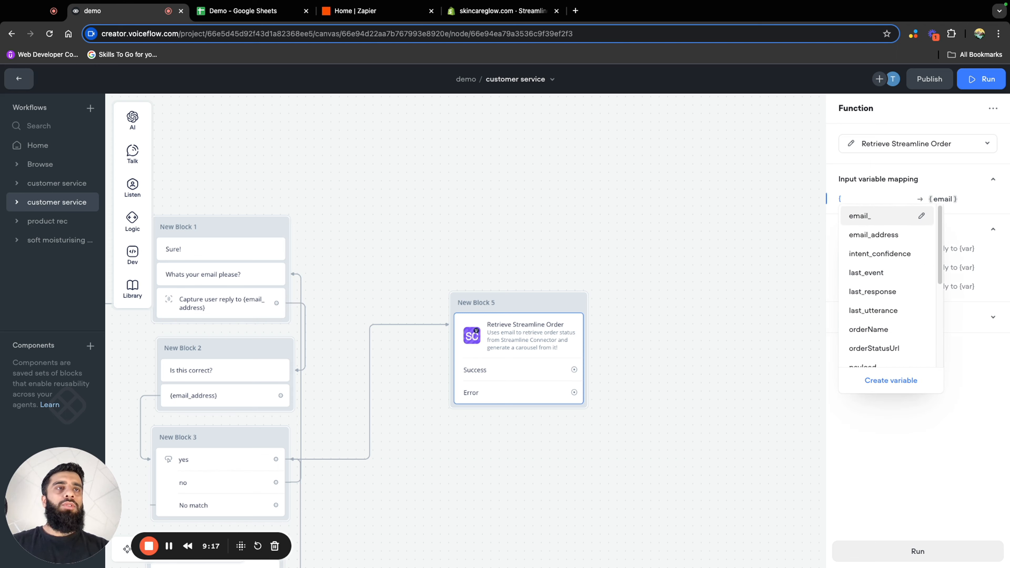
{"action": "left_click", "coordinate": [856, 234]}
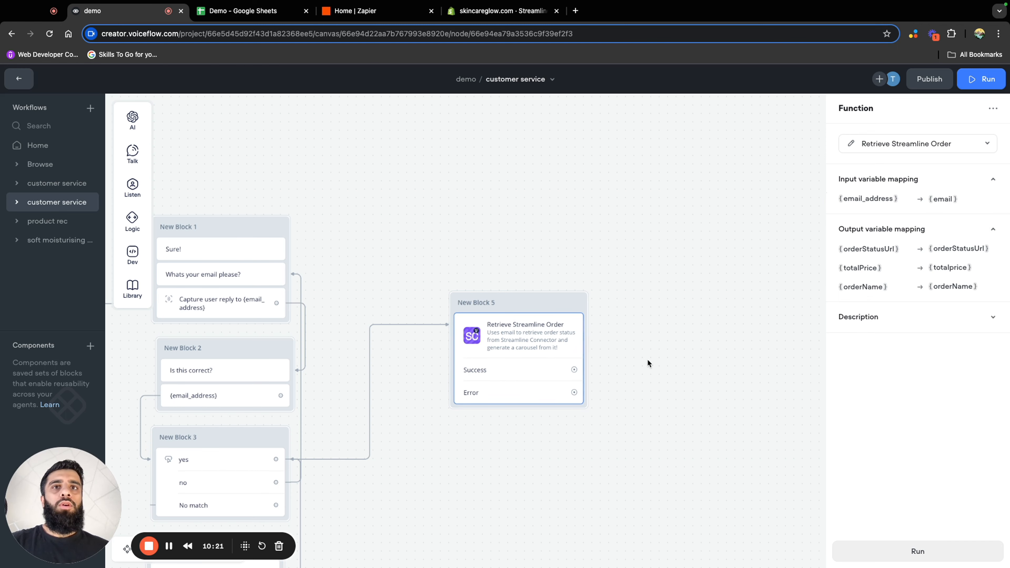
Connect the function's Success output to a new block with the messages "Here's your order" and "Is there anything else I can do?"
{"action": "scroll", "coordinate": [647, 358], "scroll_direction": "down", "scroll_amount": 2}
{"action": "left_click_drag", "start_coordinate": [651, 348], "coordinate": [638, 293]}
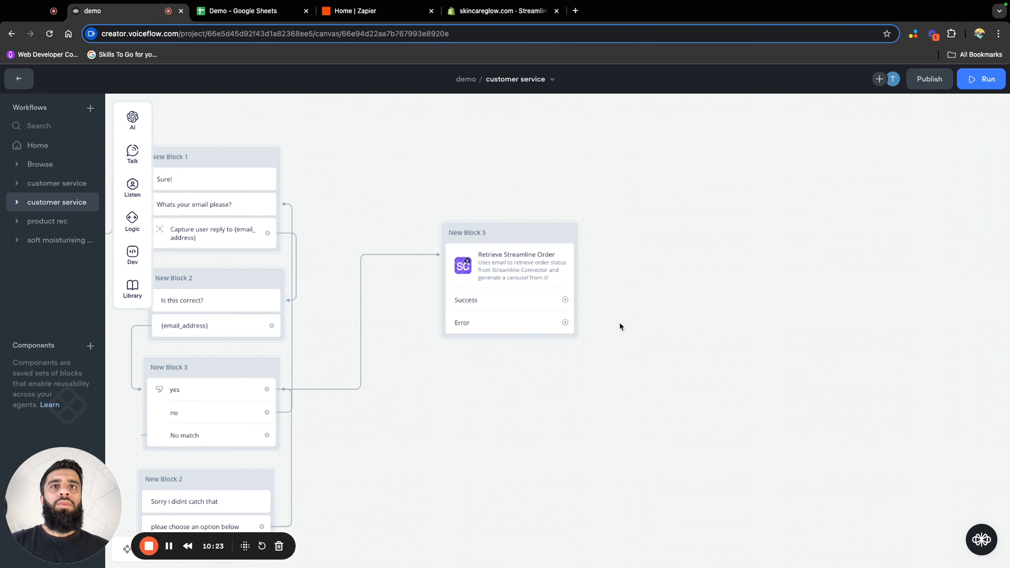
{"action": "left_click_drag", "start_coordinate": [564, 300], "coordinate": [646, 243]}
{"action": "mouse_move", "coordinate": [692, 277]}
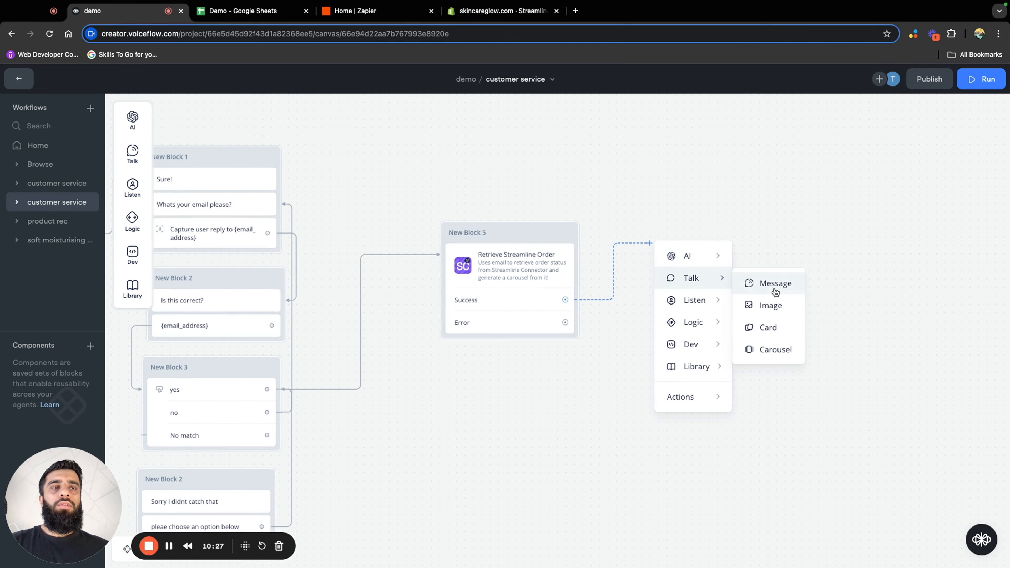
{"action": "left_click", "coordinate": [774, 288]}
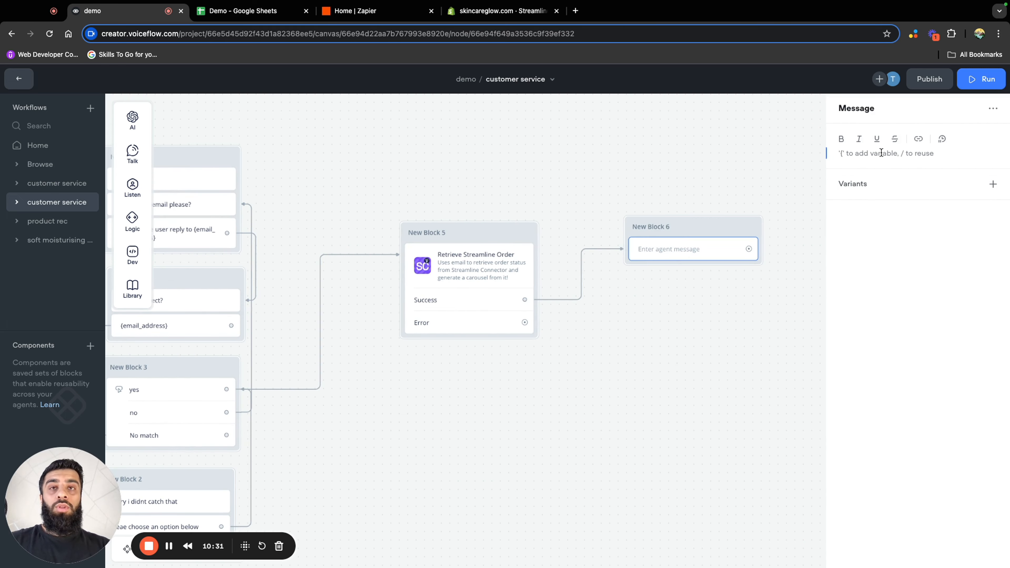
{"action": "type", "text": "Her"}
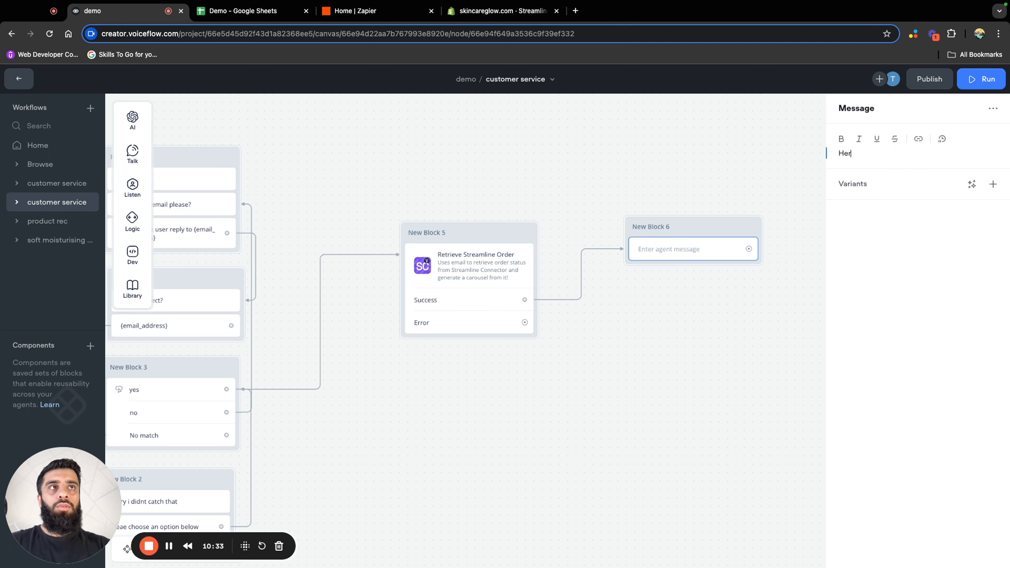
{"action": "type", "text": "e's your order"}
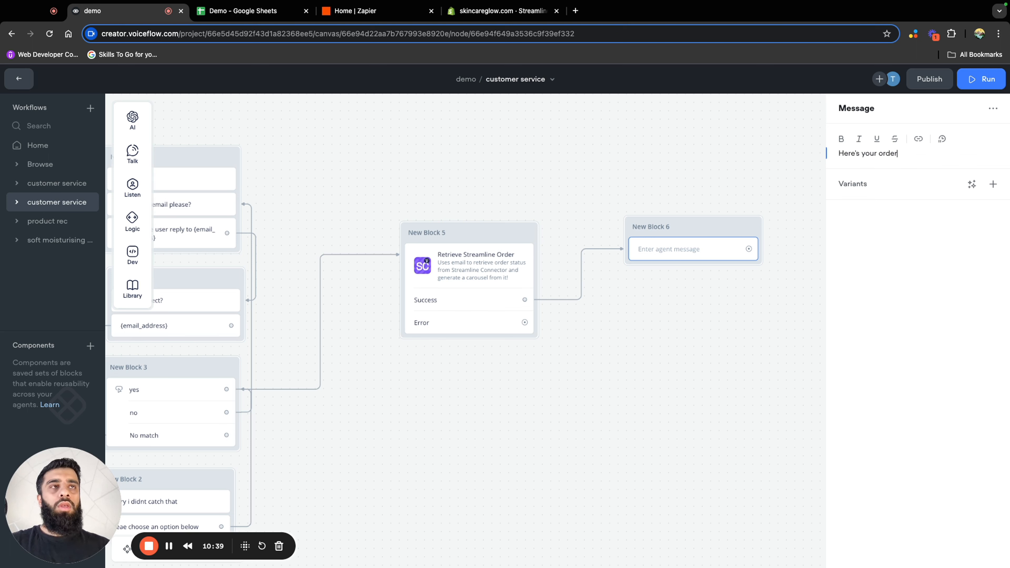
{"action": "mouse_move", "coordinate": [132, 153]}
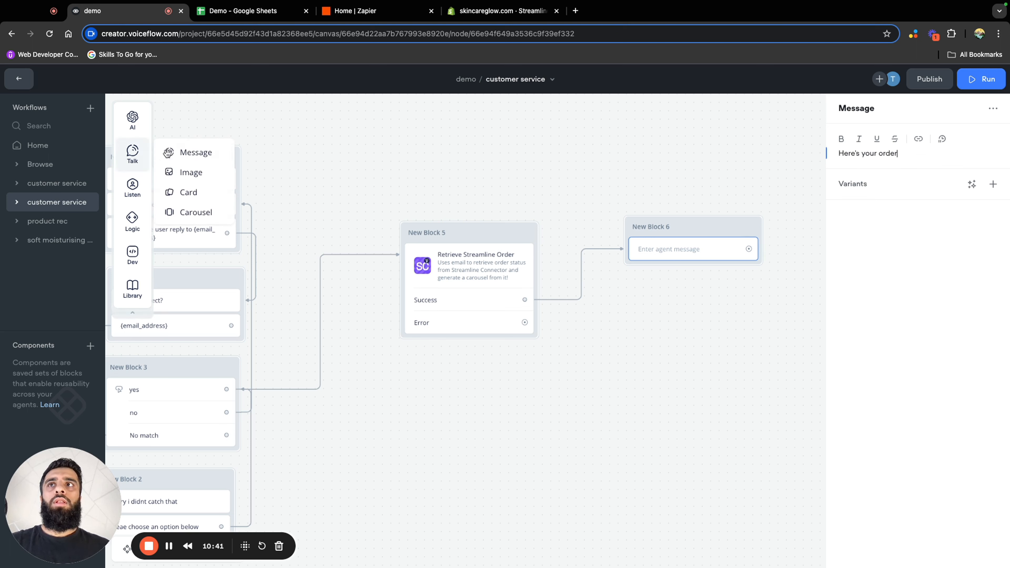
{"action": "left_click_drag", "start_coordinate": [187, 151], "coordinate": [688, 277]}
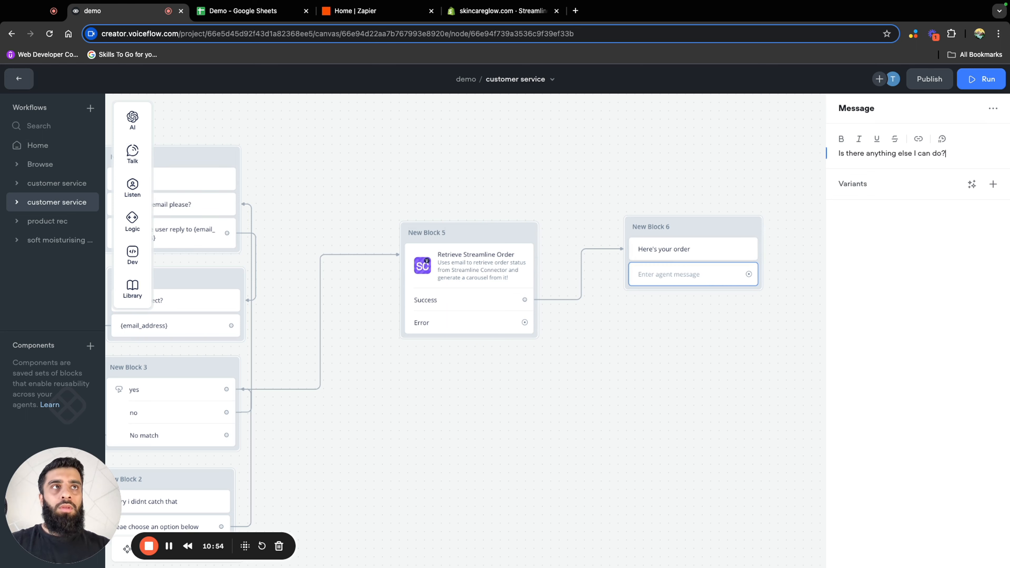
Add a Buttons step below the "Is there anything else I can do?" message and scope it to only intents in this step
{"action": "mouse_move", "coordinate": [132, 187]}
{"action": "left_click_drag", "start_coordinate": [182, 186], "coordinate": [687, 304]}
{"action": "left_click", "coordinate": [907, 305]}
{"action": "mouse_move", "coordinate": [915, 368]}
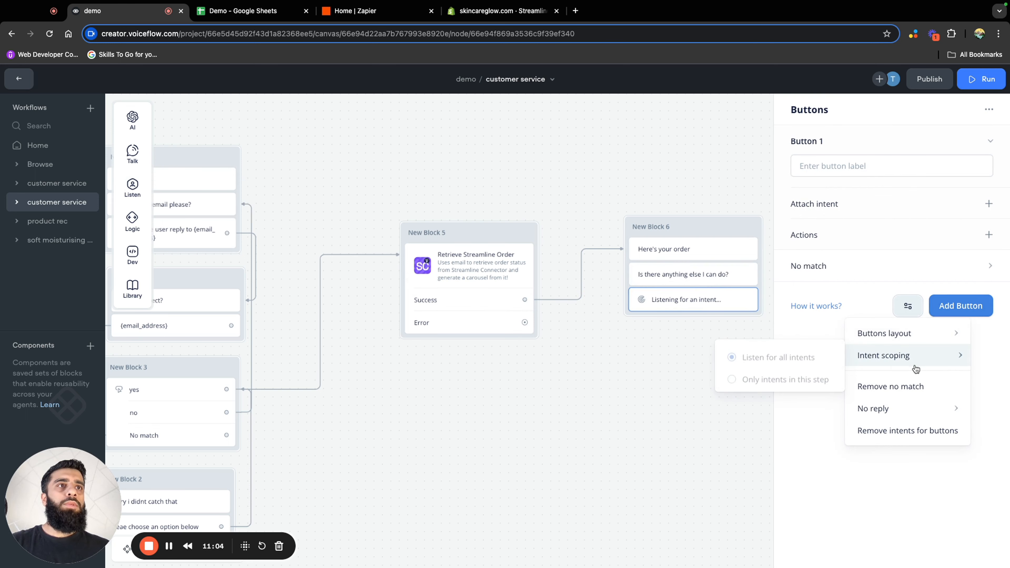
{"action": "left_click", "coordinate": [800, 378]}
Label the first button "Nope I'm all good"
{"action": "left_click", "coordinate": [841, 169]}
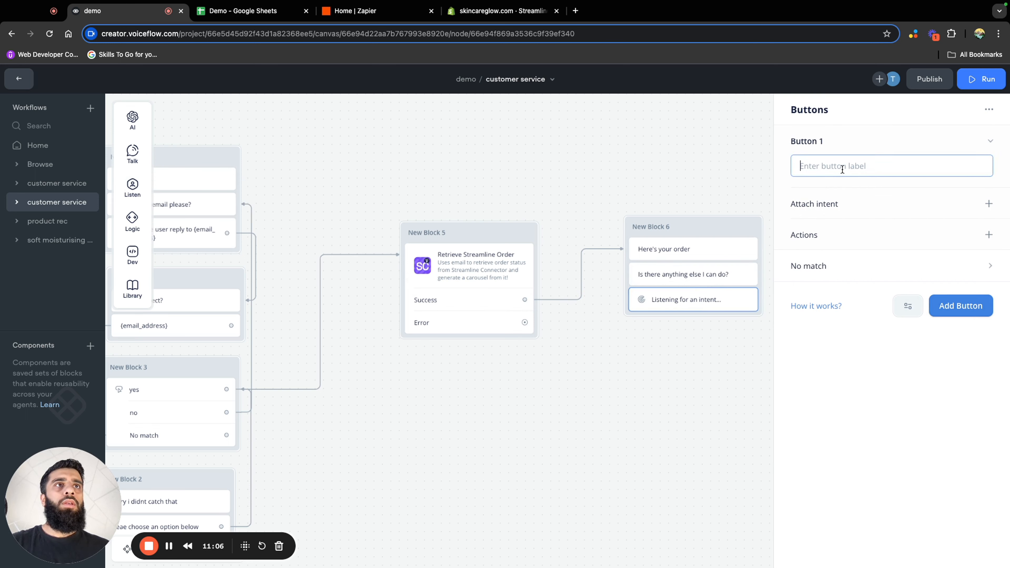
{"action": "type", "text": "Noe"}
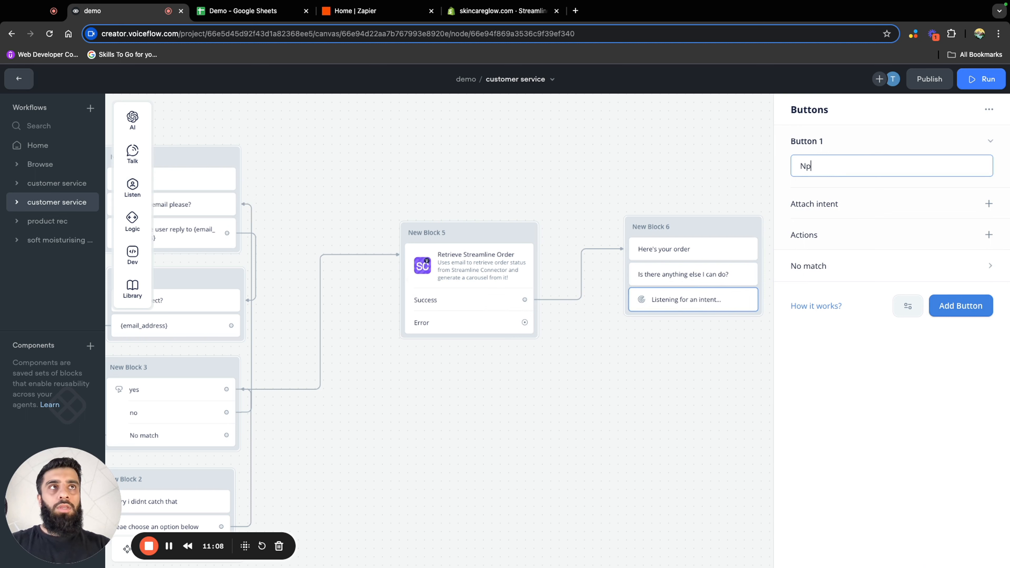
{"action": "key", "text": "BackSpace"}
{"action": "key", "text": "BackSpace"}
{"action": "type", "text": "ope"}
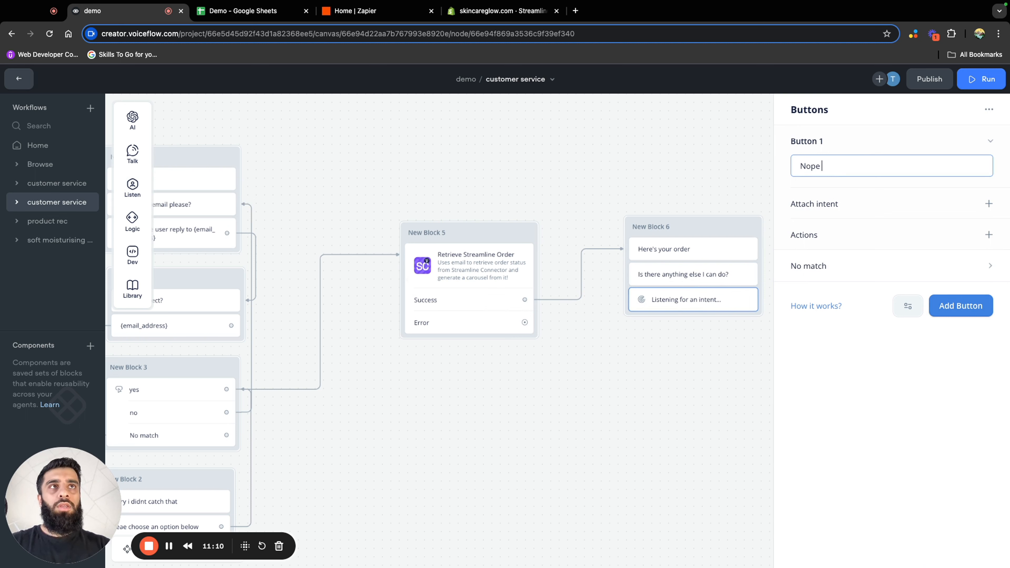
{"action": "type", "text": "I'm all good"}
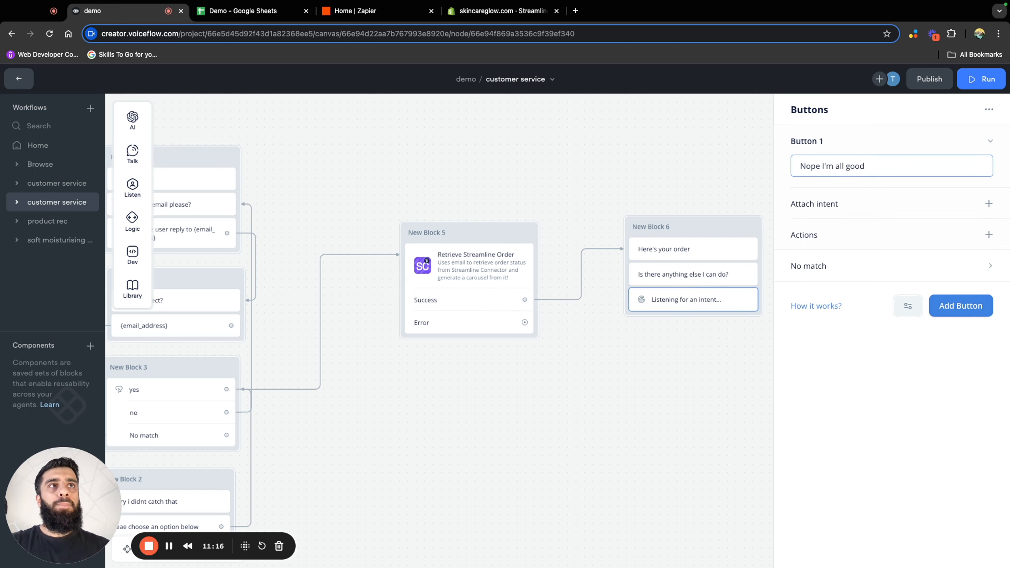
{"action": "left_click", "coordinate": [734, 347]}
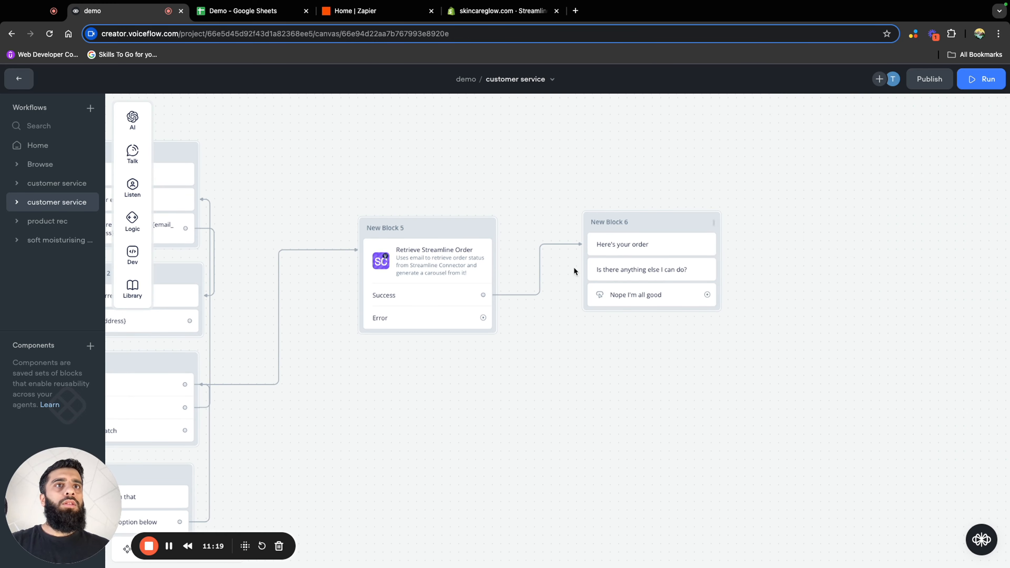
Add a second button labelled "Continue shopping" to the same Buttons step
{"action": "left_click", "coordinate": [633, 292]}
{"action": "left_click", "coordinate": [960, 307]}
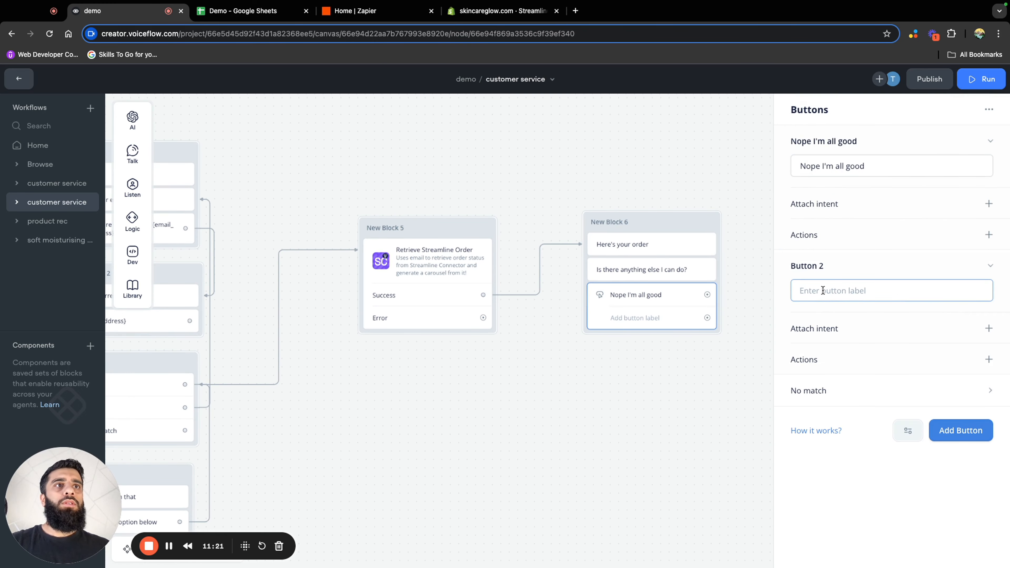
{"action": "type", "text": "Con"}
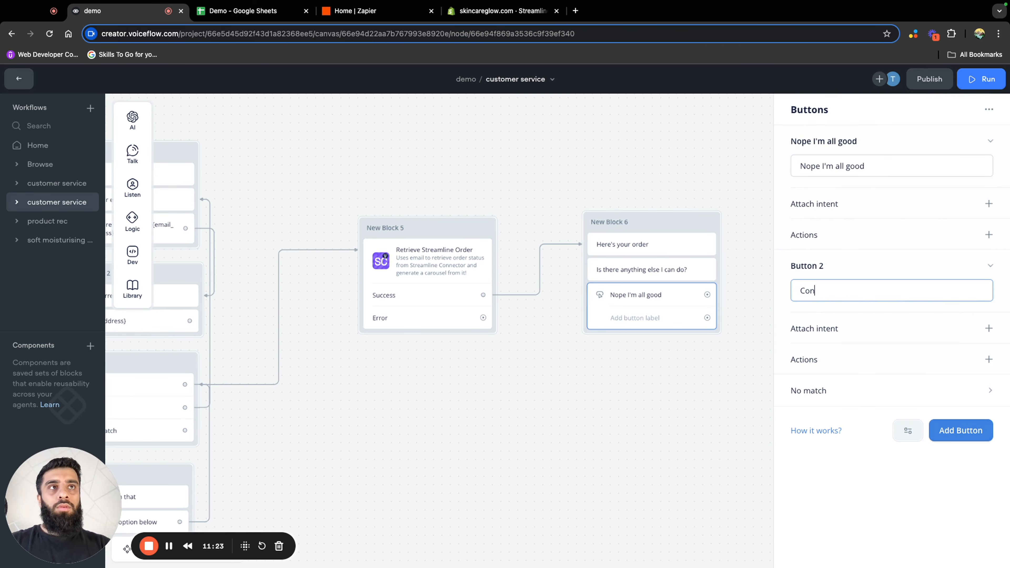
{"action": "type", "text": "tinue "}
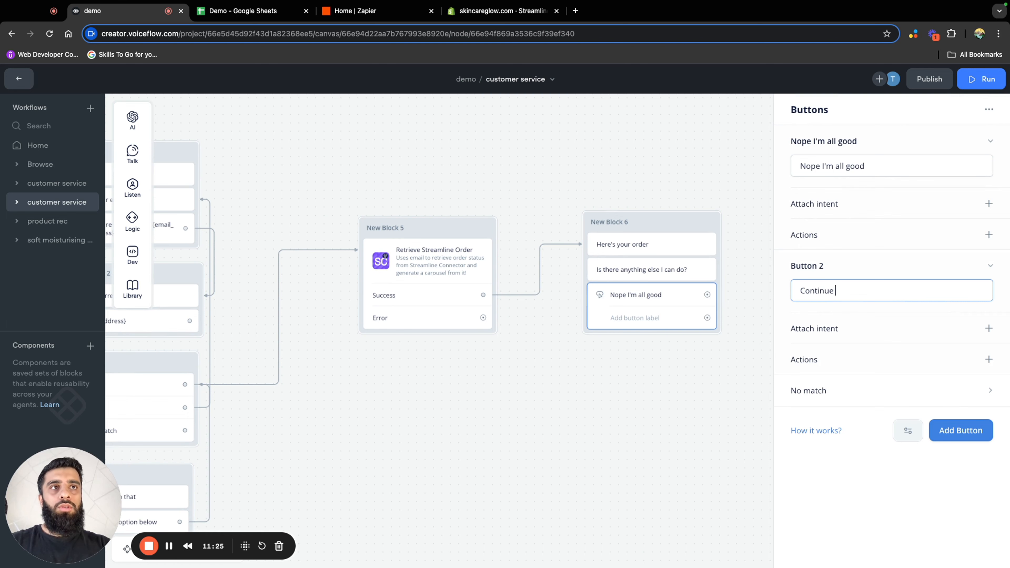
{"action": "type", "text": "shopping"}
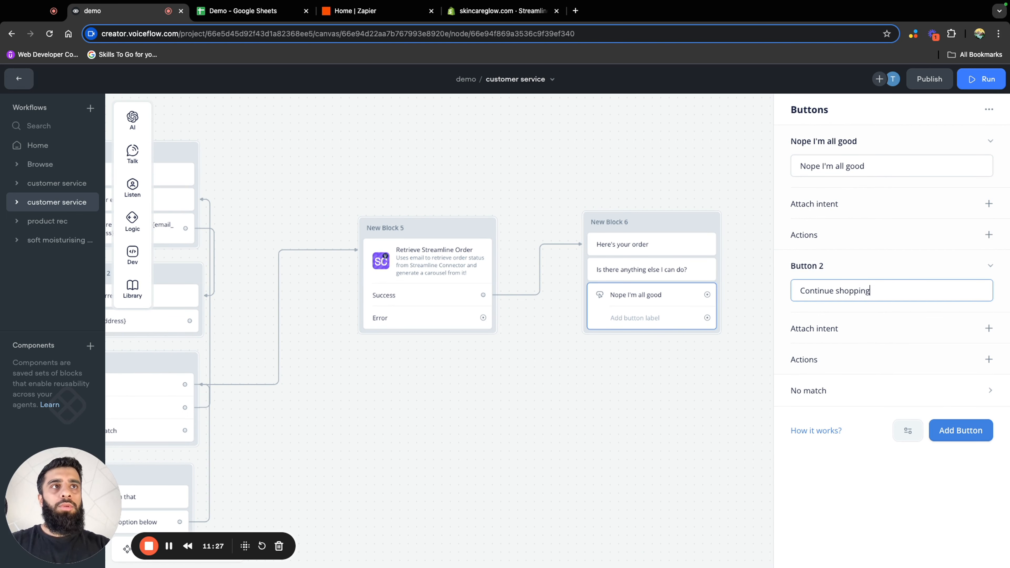
Connect "Nope I'm all good" to a new block with the message "Glad I could help, have a good day and I hope we'll speak soon."
{"action": "scroll", "coordinate": [461, 300], "scroll_direction": "right", "scroll_amount": 5}
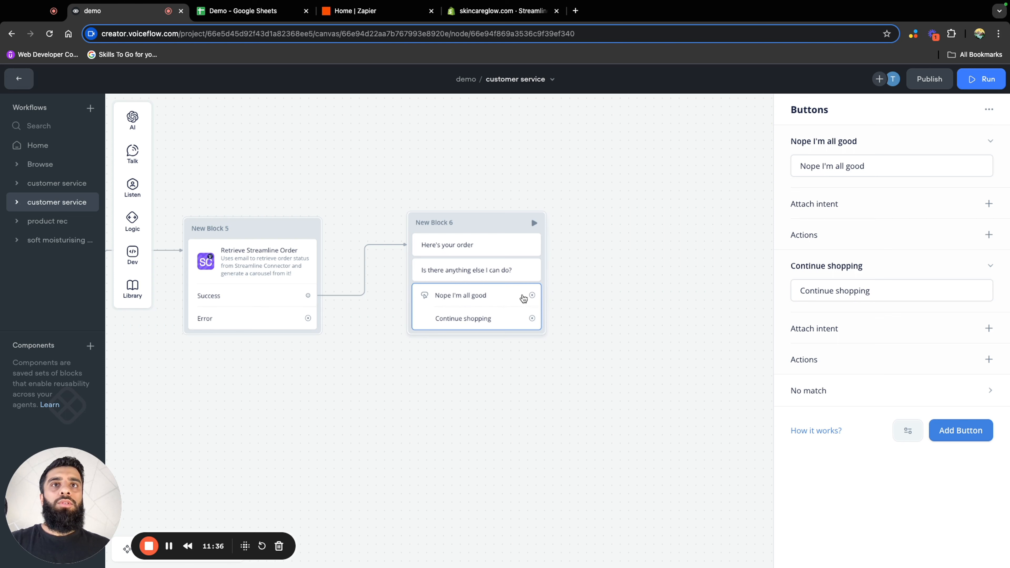
{"action": "left_click_drag", "start_coordinate": [532, 295], "coordinate": [625, 278]}
{"action": "left_click", "coordinate": [659, 308]}
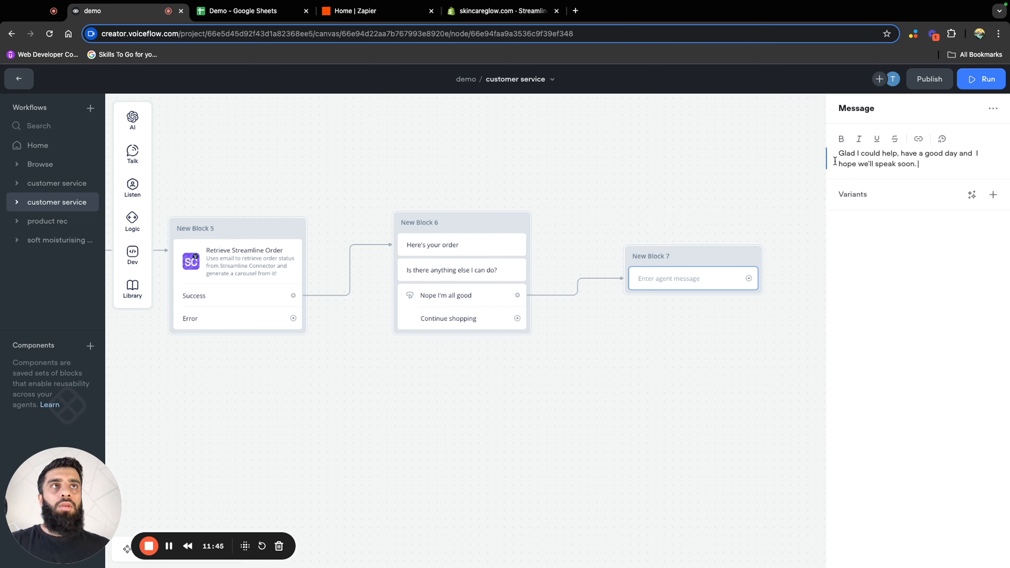
{"action": "left_click", "coordinate": [737, 176]}
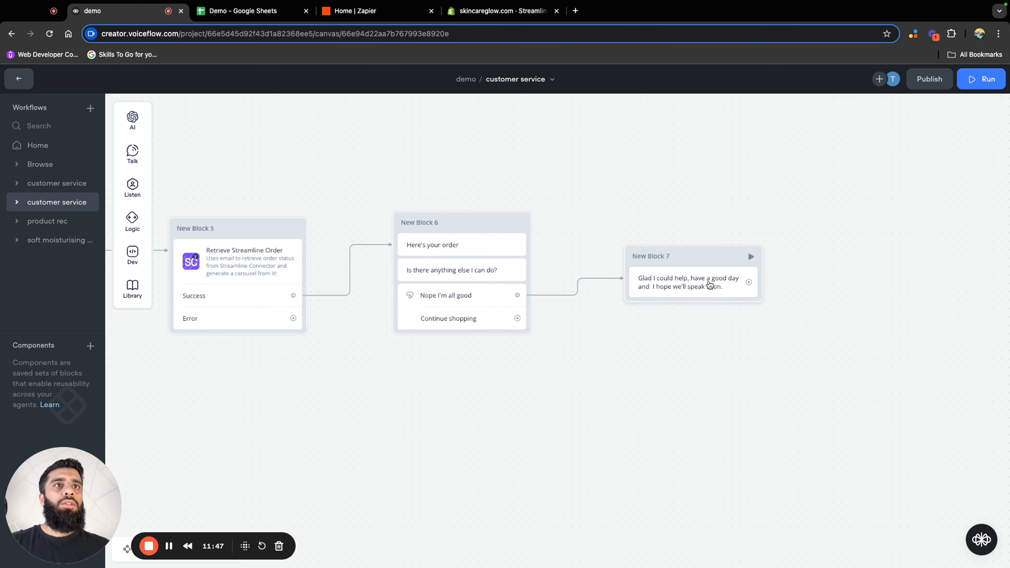
{"action": "left_click_drag", "start_coordinate": [695, 265], "coordinate": [677, 249]}
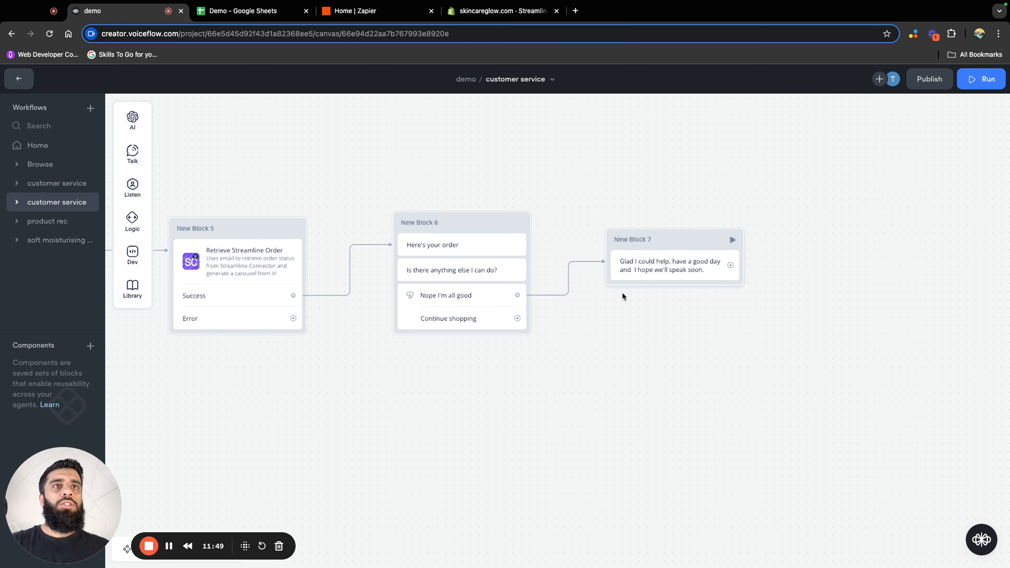
Give the "Continue shopping" button a Go to Block action that targets the product rec workflow's product rec block
{"action": "left_click_drag", "start_coordinate": [522, 319], "coordinate": [554, 329]}
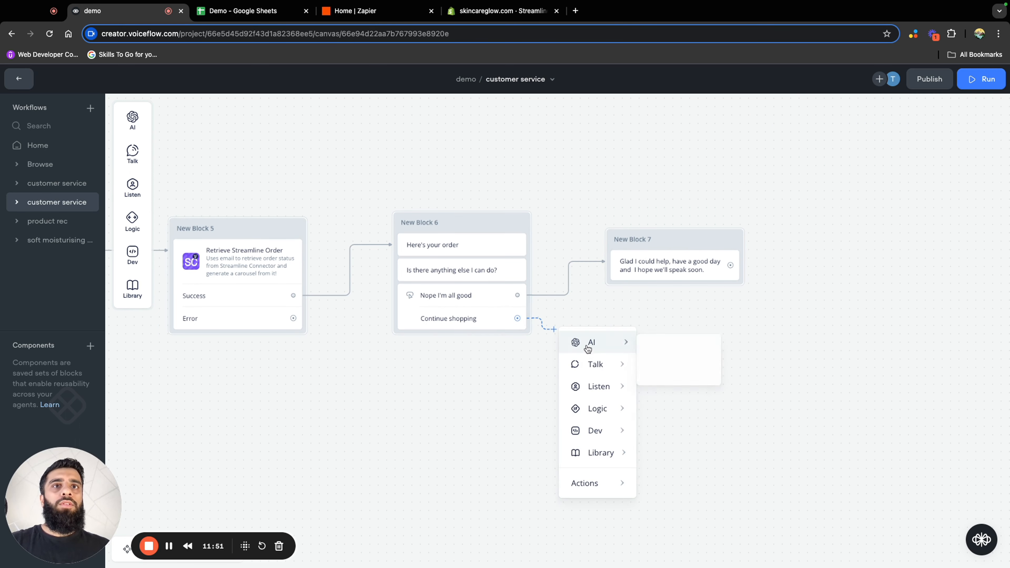
{"action": "mouse_move", "coordinate": [619, 492]}
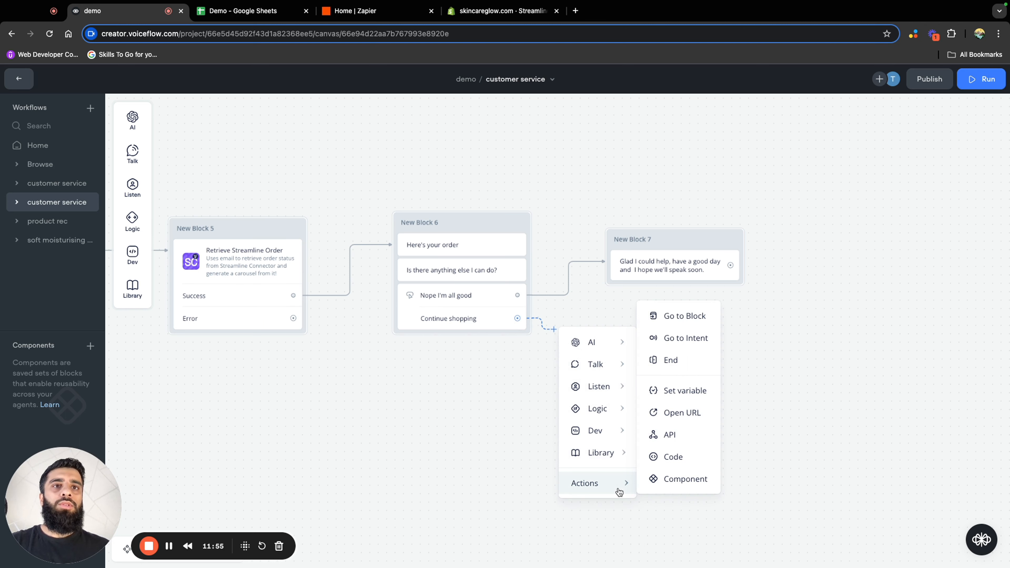
{"action": "left_click", "coordinate": [684, 316]}
{"action": "left_click", "coordinate": [861, 146]}
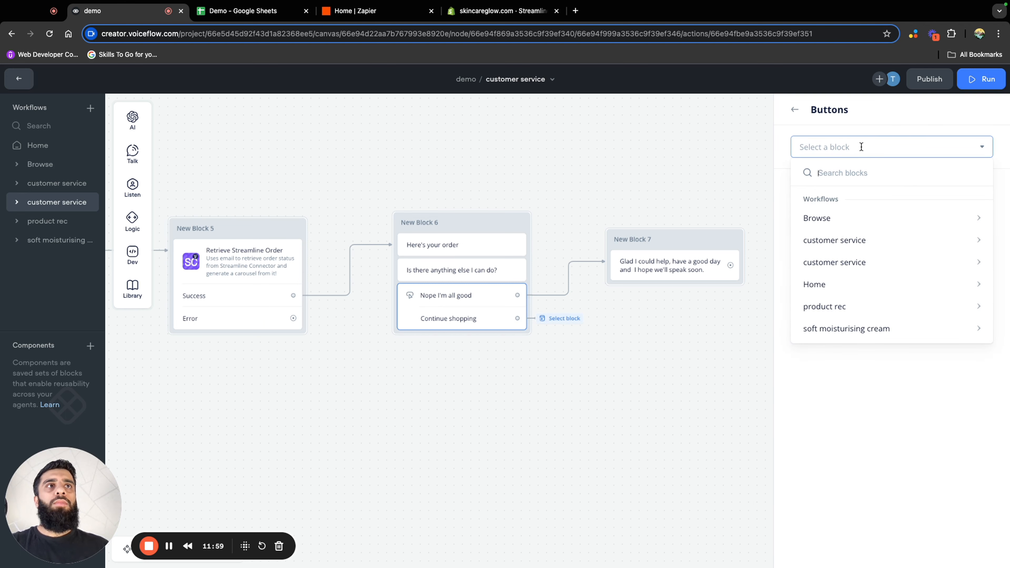
{"action": "mouse_move", "coordinate": [875, 307]}
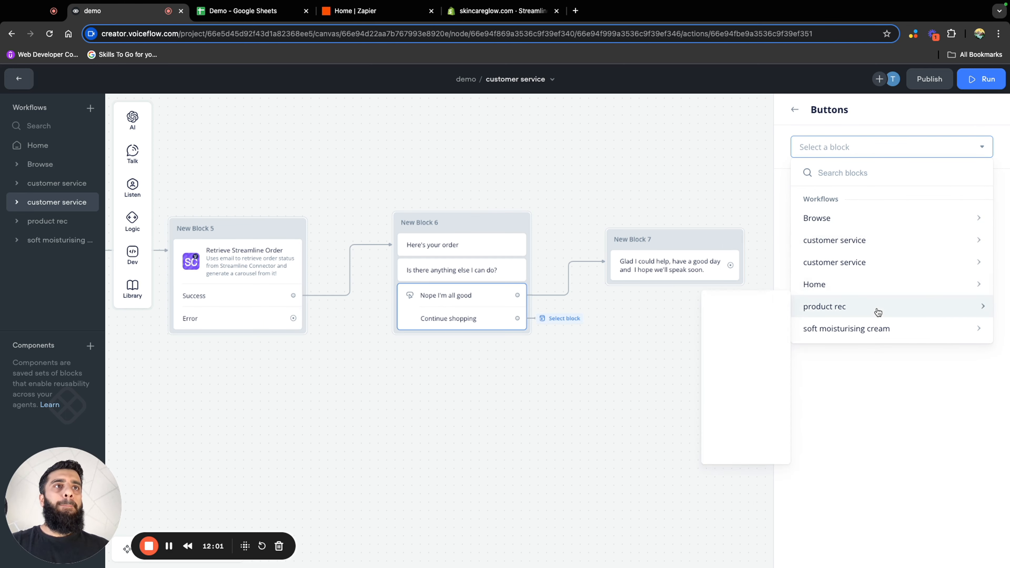
{"action": "left_click", "coordinate": [772, 323]}
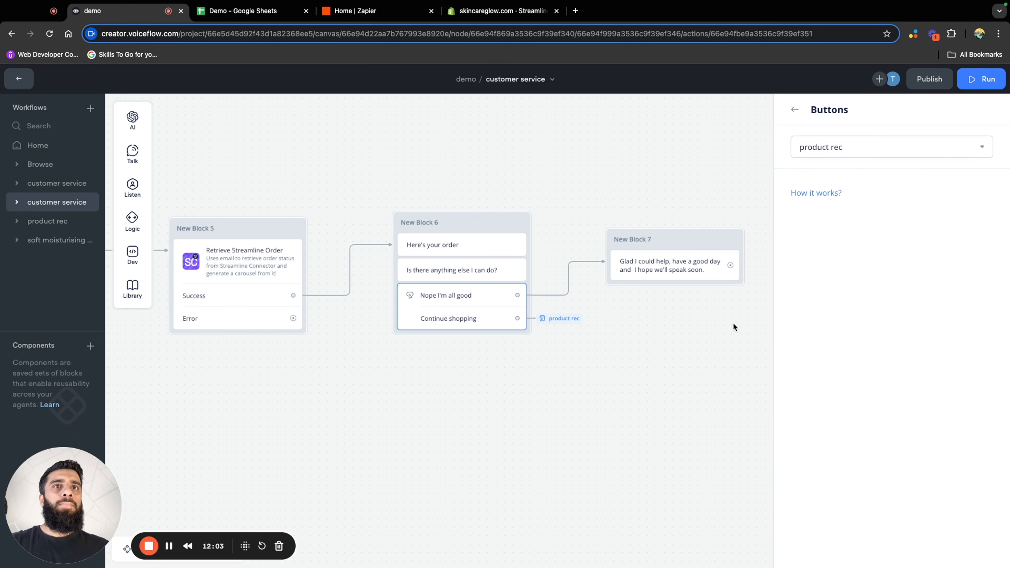
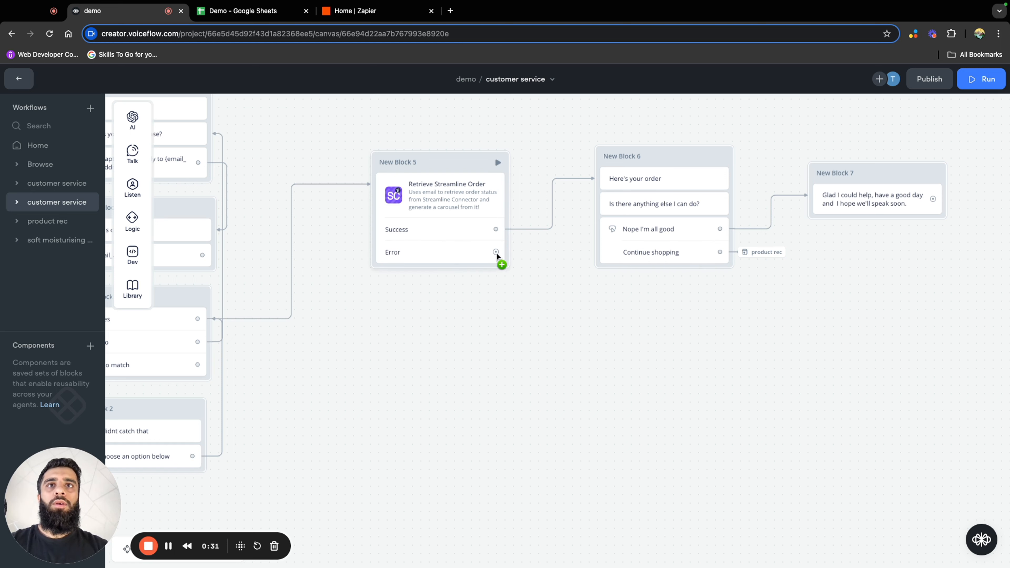
Connect the Streamline order step's Error outcome to a new block below it with the message "Sorry I am having trouble finding your order"
{"action": "left_click_drag", "start_coordinate": [496, 251], "coordinate": [518, 252]}
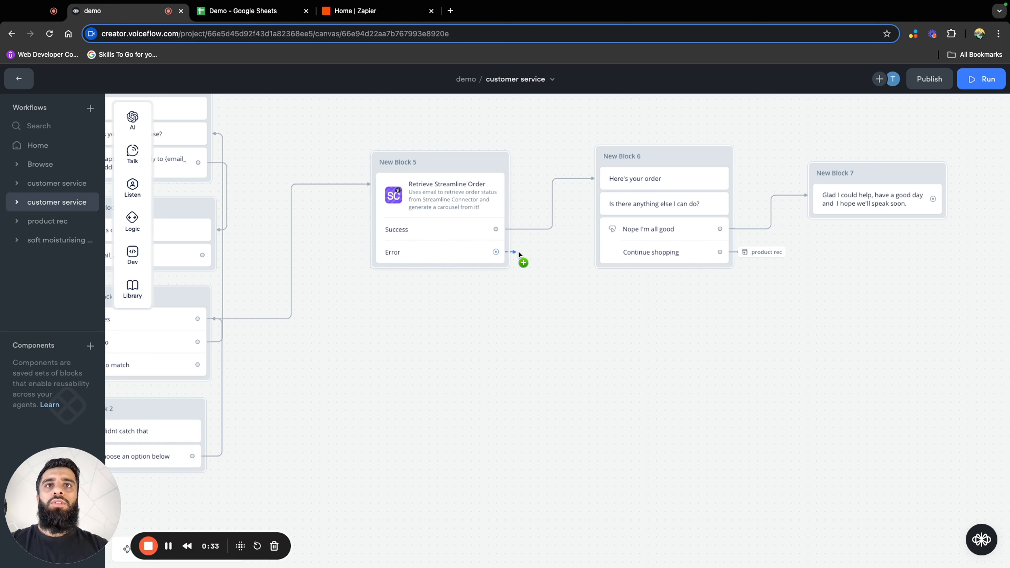
{"action": "left_click_drag", "start_coordinate": [520, 336], "coordinate": [520, 337]}
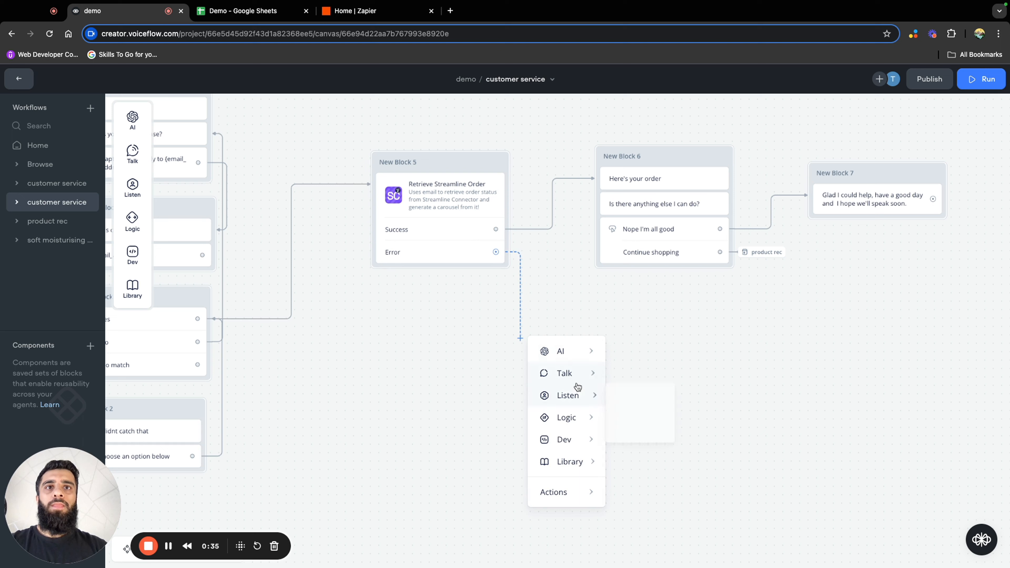
{"action": "mouse_move", "coordinate": [577, 372]}
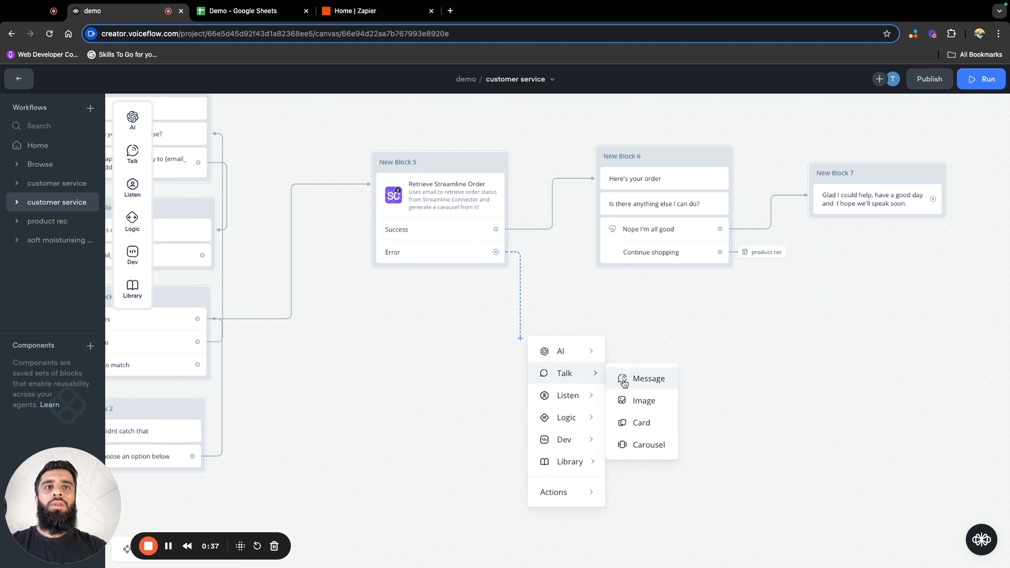
{"action": "left_click", "coordinate": [644, 378]}
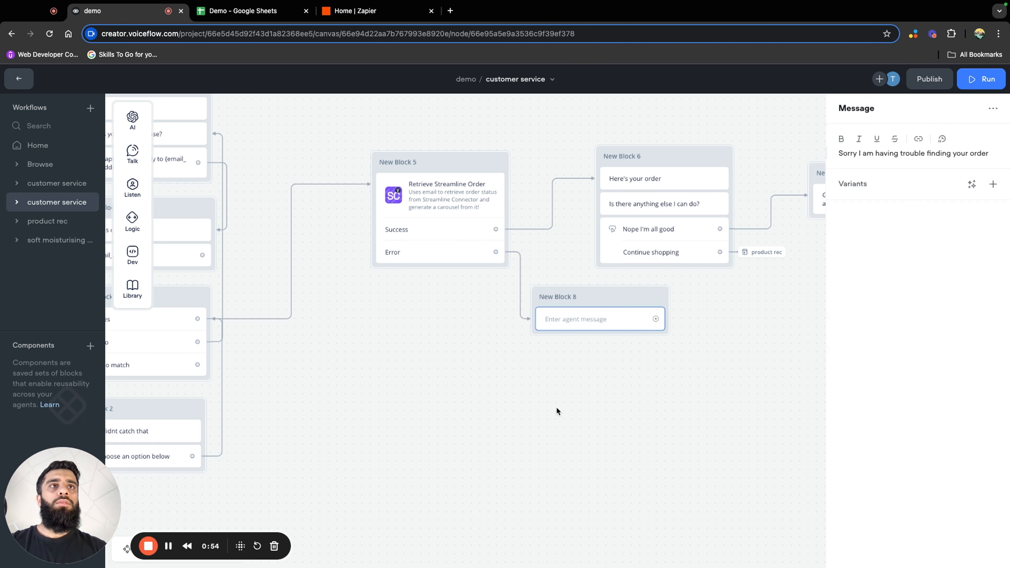
{"action": "left_click", "coordinate": [556, 408]}
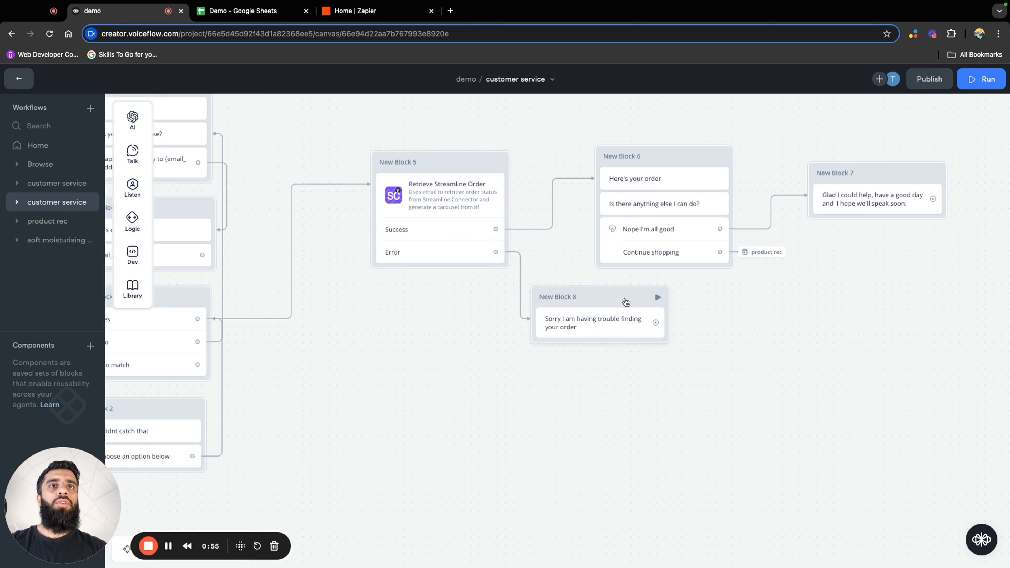
{"action": "left_click_drag", "start_coordinate": [625, 302], "coordinate": [463, 297]}
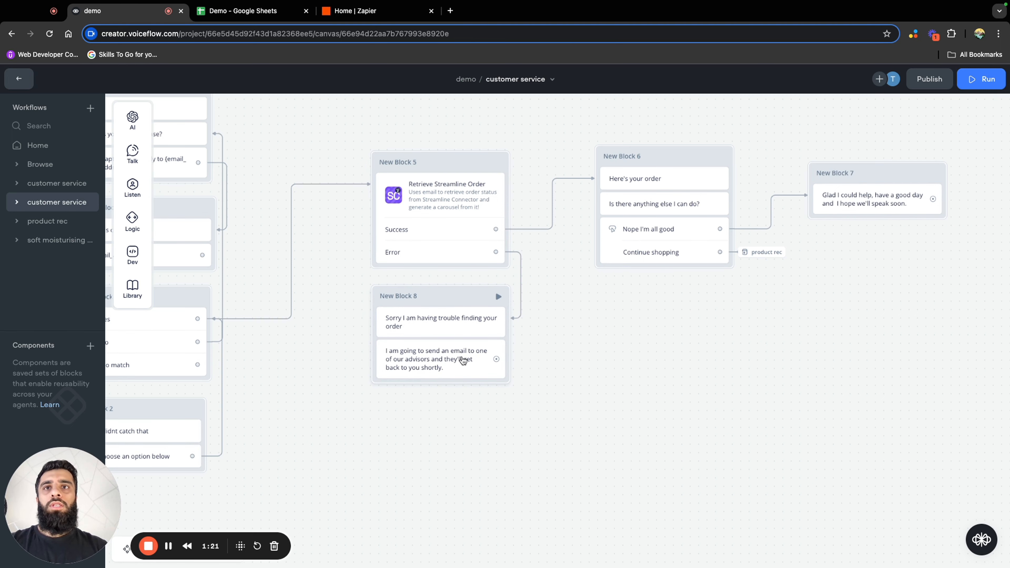
Connect the advisor email message to a new block reading "Can I have your order number please" and place that block underneath
{"action": "left_click_drag", "start_coordinate": [559, 444], "coordinate": [600, 385]}
{"action": "left_click_drag", "start_coordinate": [587, 456], "coordinate": [584, 398]}
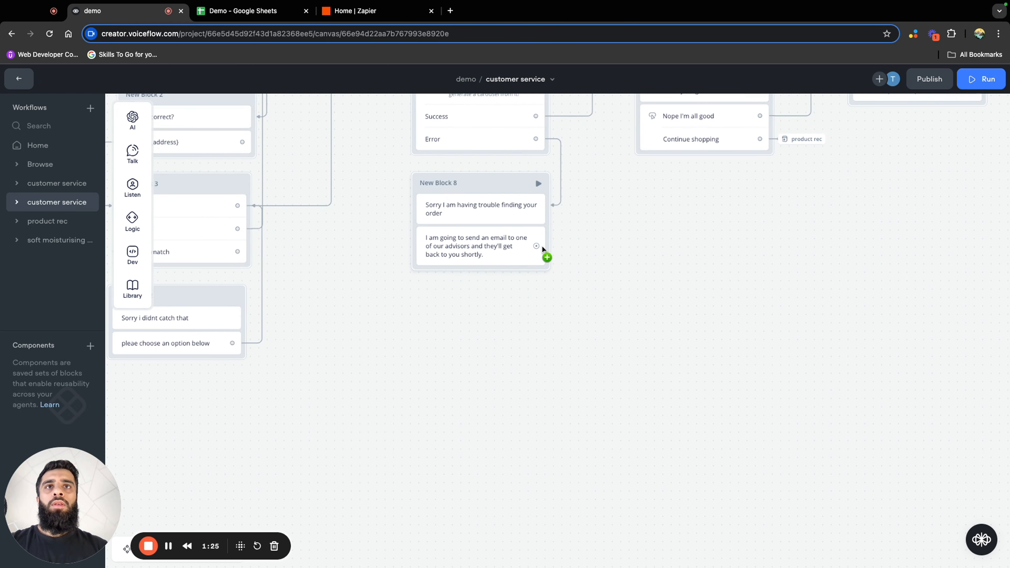
{"action": "left_click_drag", "start_coordinate": [536, 246], "coordinate": [562, 301]}
{"action": "mouse_move", "coordinate": [613, 330]}
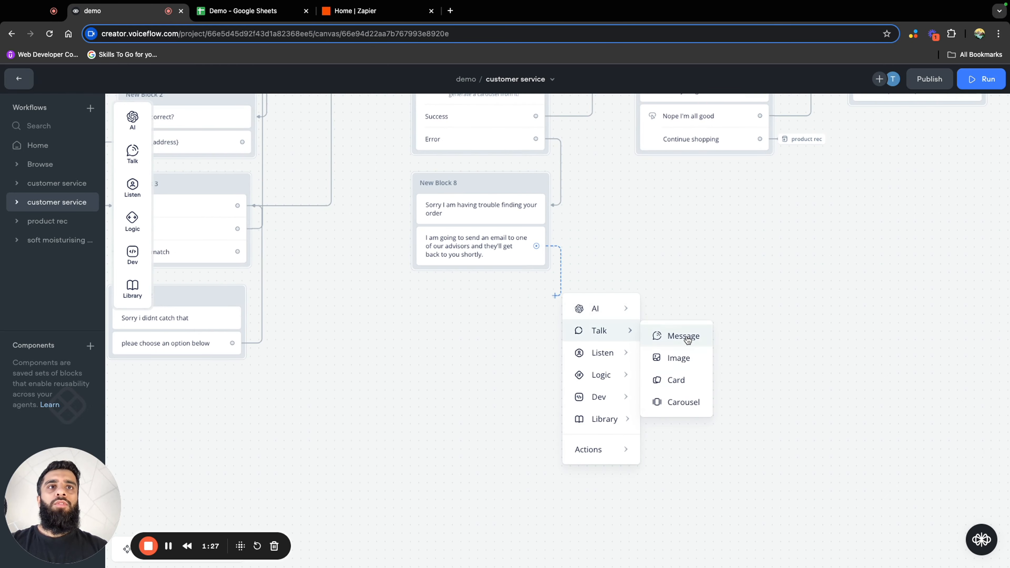
{"action": "left_click", "coordinate": [668, 337]}
{"action": "left_click", "coordinate": [890, 155]}
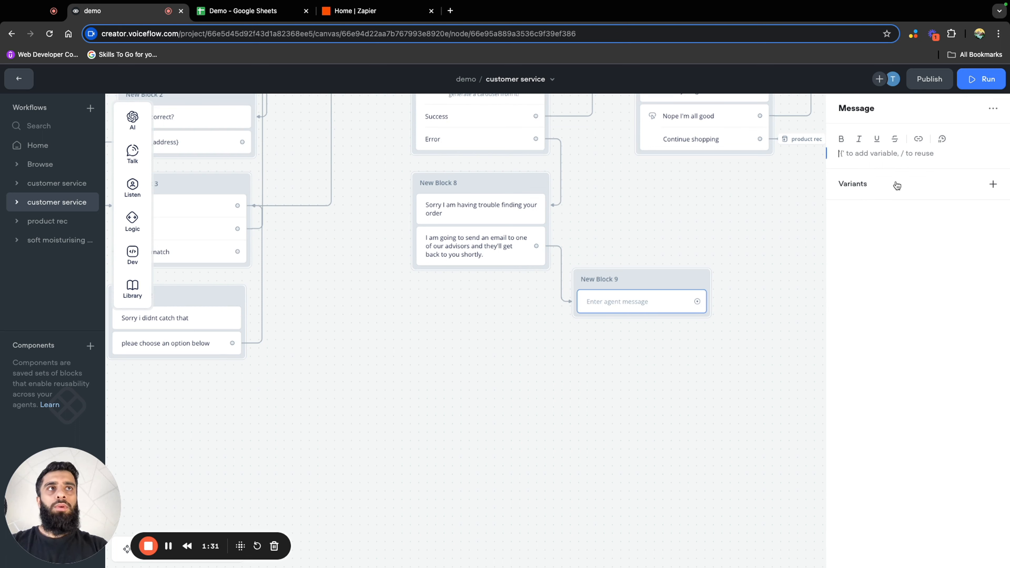
{"action": "type", "text": "Can"}
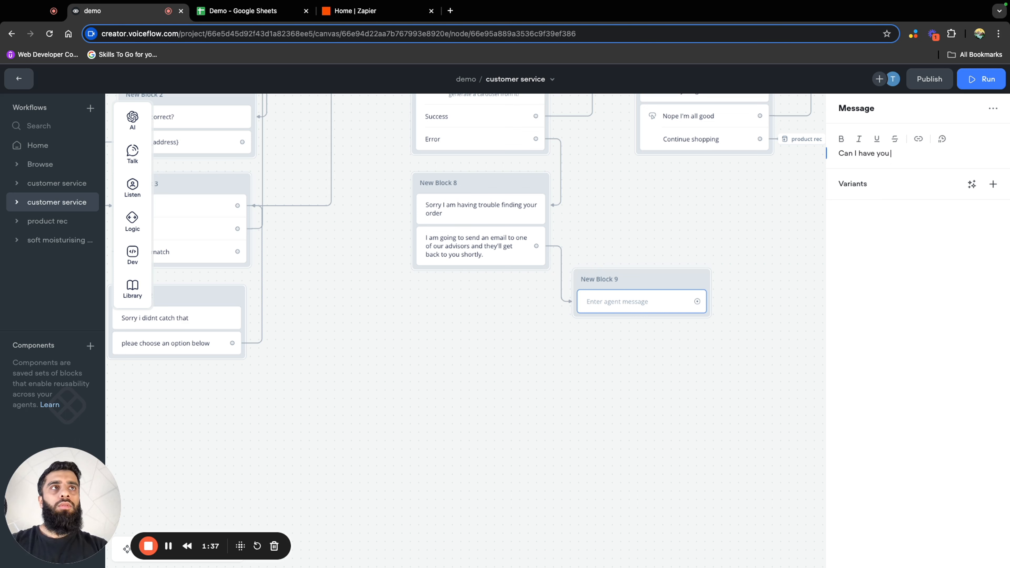
{"action": "type", "text": "I have your order number please"}
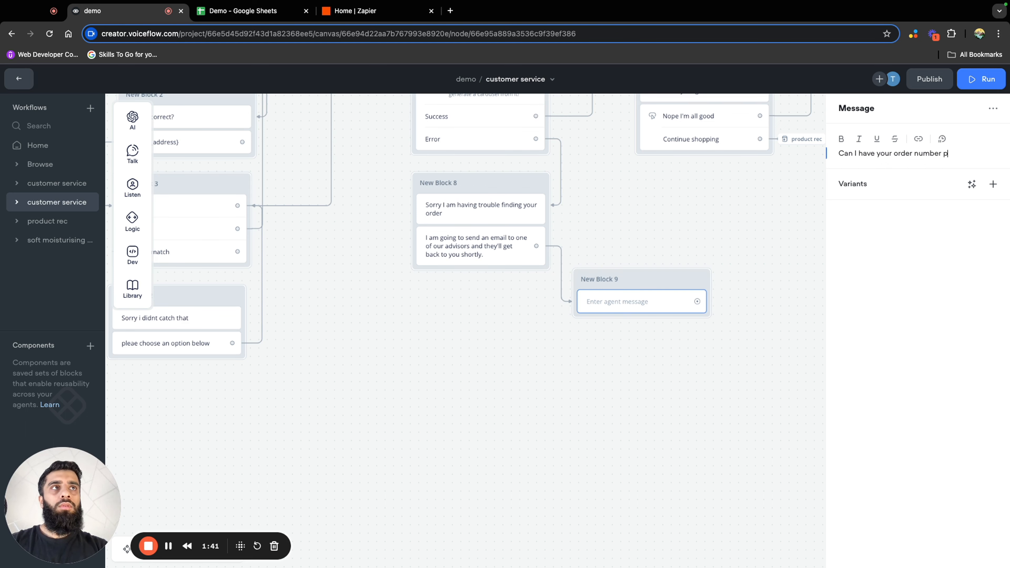
{"action": "left_click", "coordinate": [575, 446]}
{"action": "left_click_drag", "start_coordinate": [662, 281], "coordinate": [493, 301]}
Add a Capture step for the entire user reply beneath the order number question
{"action": "scroll", "coordinate": [515, 408], "scroll_direction": "up", "scroll_amount": 3}
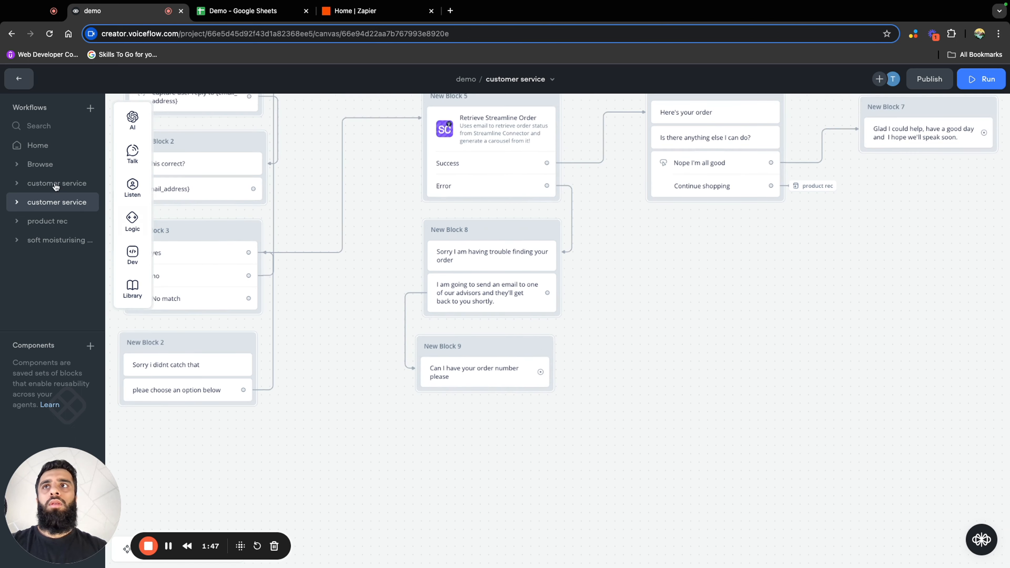
{"action": "mouse_move", "coordinate": [132, 184]}
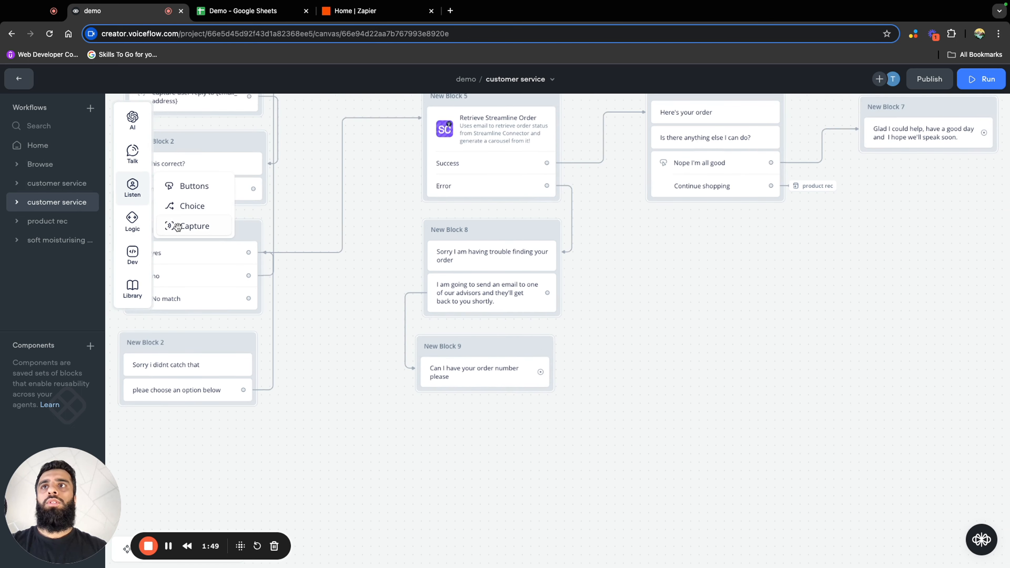
{"action": "left_click_drag", "start_coordinate": [175, 226], "coordinate": [482, 398]}
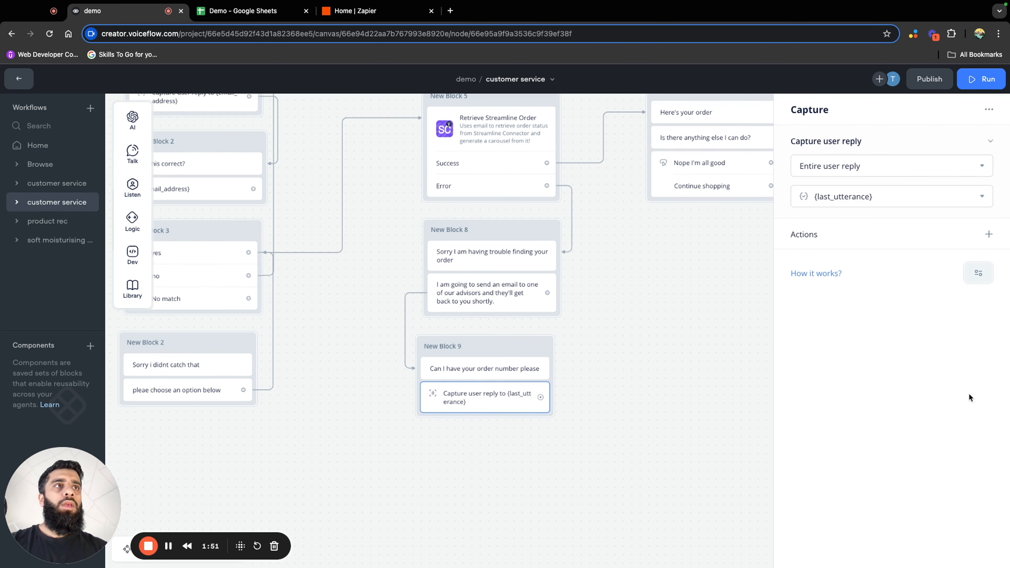
{"action": "left_click", "coordinate": [980, 274]}
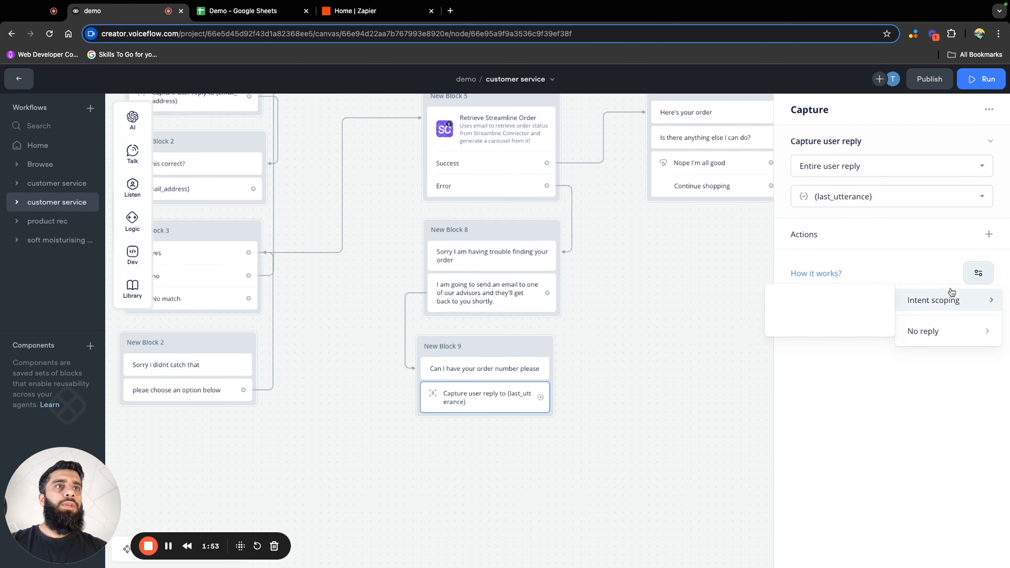
{"action": "left_click", "coordinate": [870, 322]}
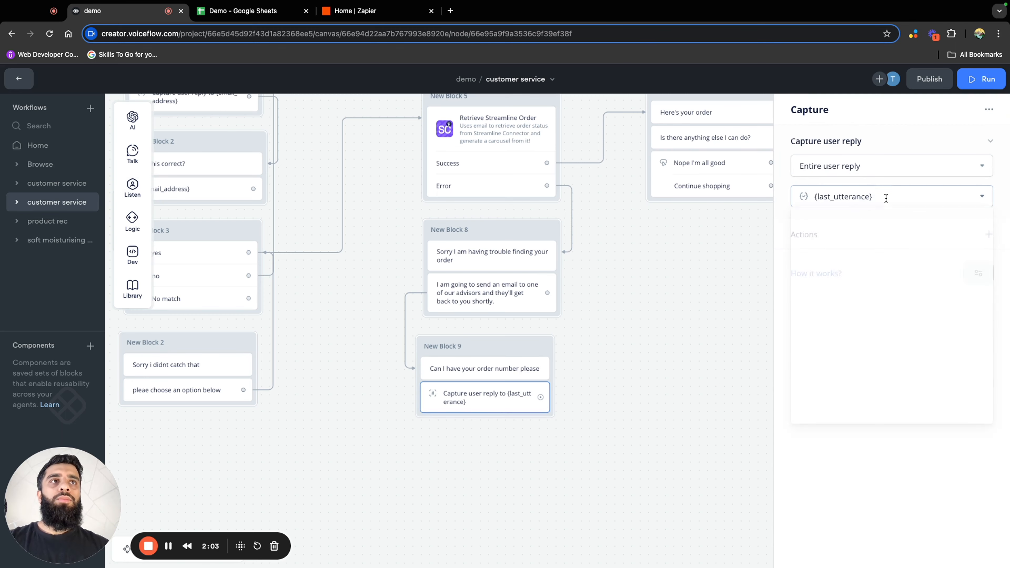
Create a variable named order_number and capture the user's reply into it
{"action": "left_click", "coordinate": [886, 198]}
{"action": "left_click", "coordinate": [902, 428]}
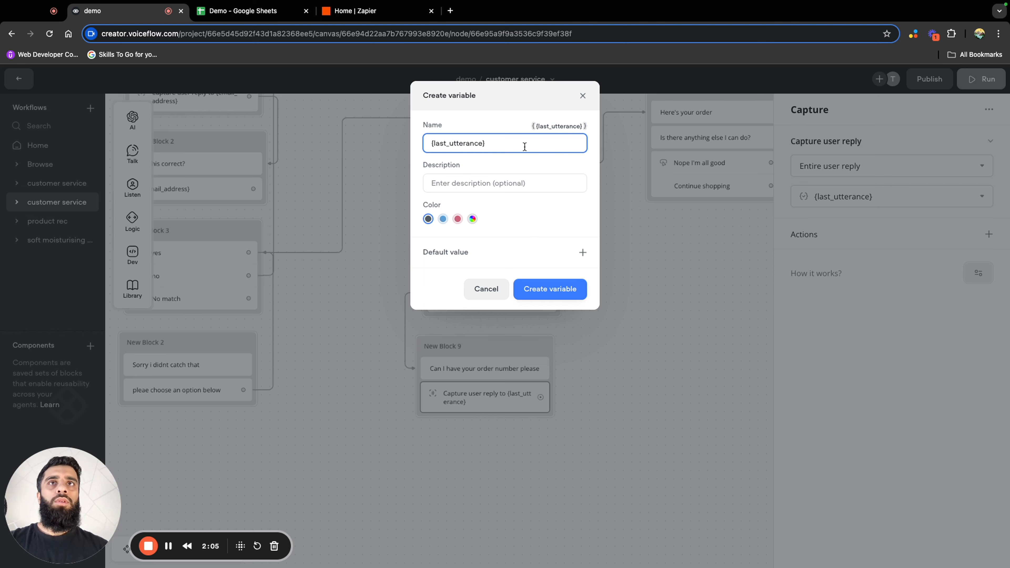
{"action": "left_click_drag", "start_coordinate": [524, 147], "coordinate": [411, 145]}
{"action": "type", "text": "order_"}
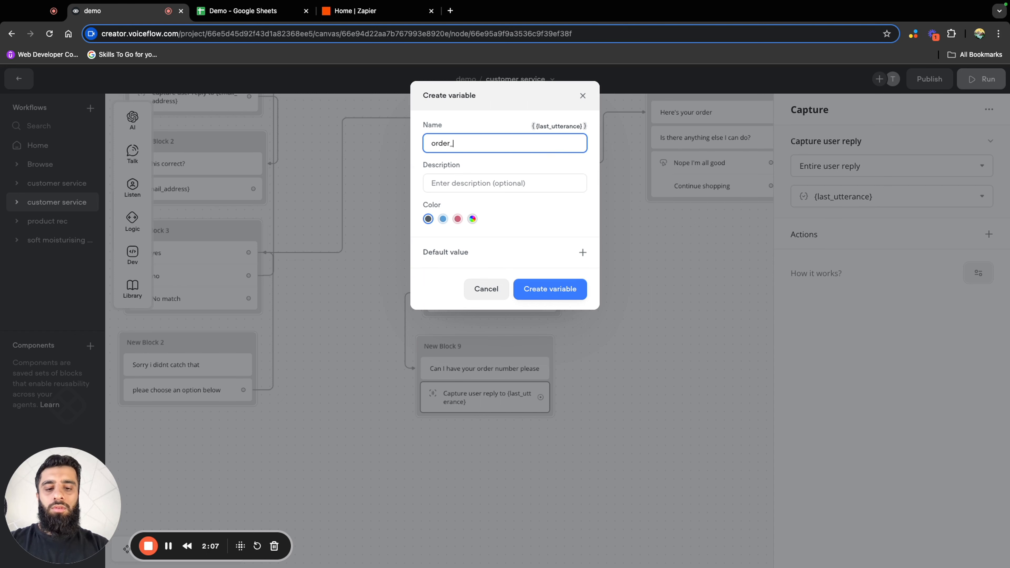
{"action": "type", "text": "num"}
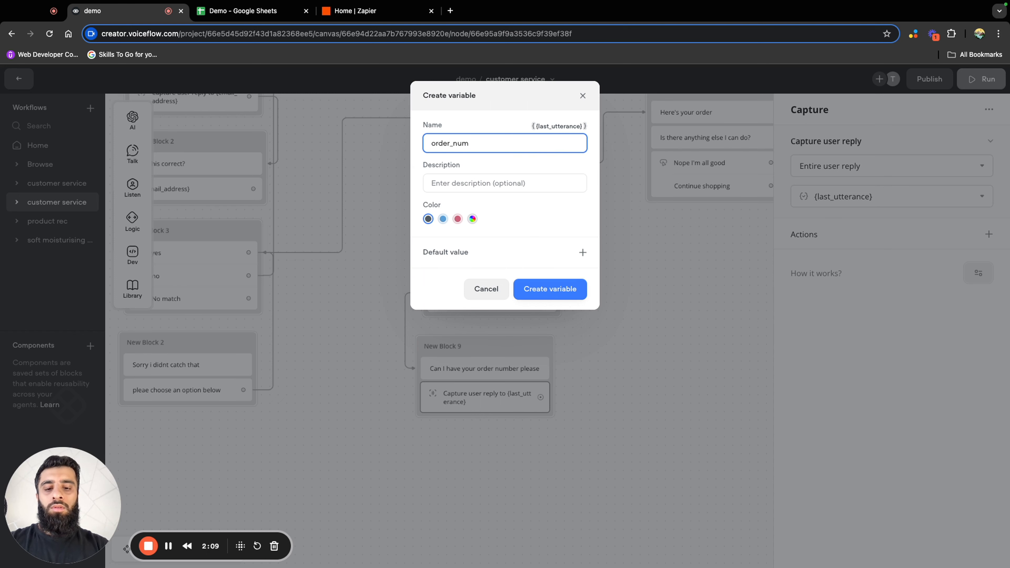
{"action": "type", "text": "ber"}
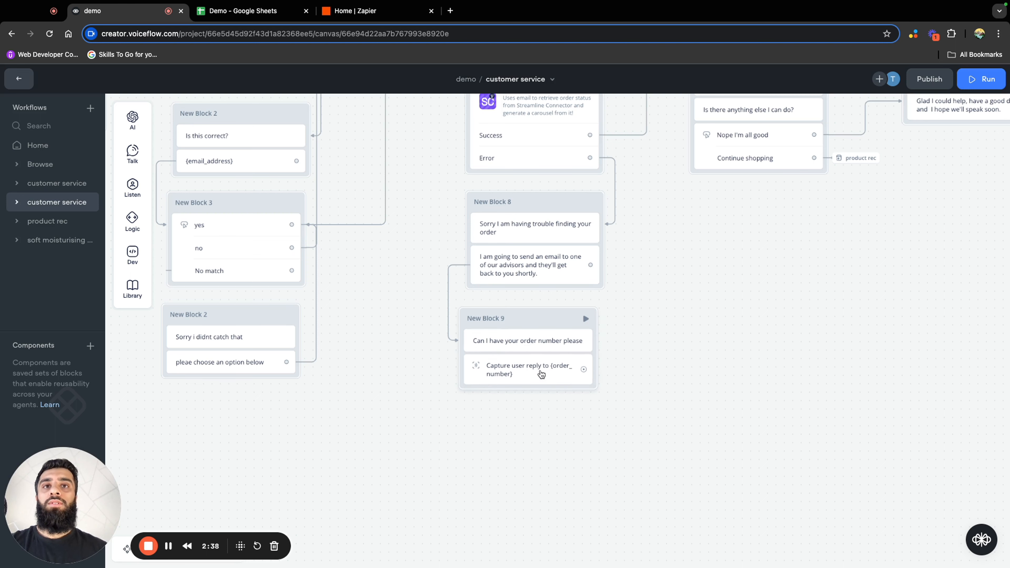
Duplicate the email confirmation block, its yes/no buttons block and the "Sorry i didnt catch that" block together
{"action": "scroll", "coordinate": [225, 174], "scroll_direction": "up", "scroll_amount": 2}
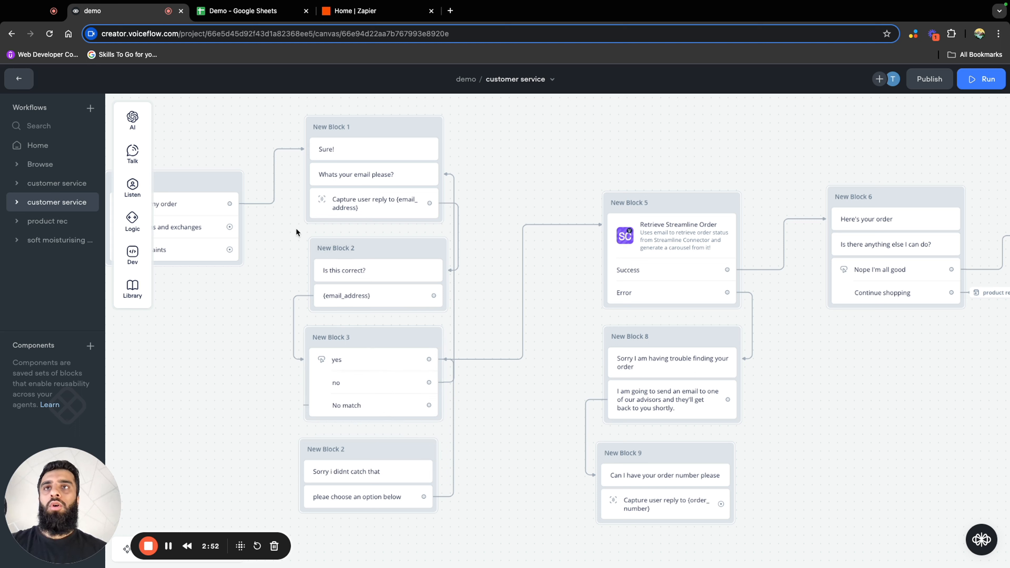
{"action": "left_click_drag", "start_coordinate": [296, 227], "coordinate": [457, 539]}
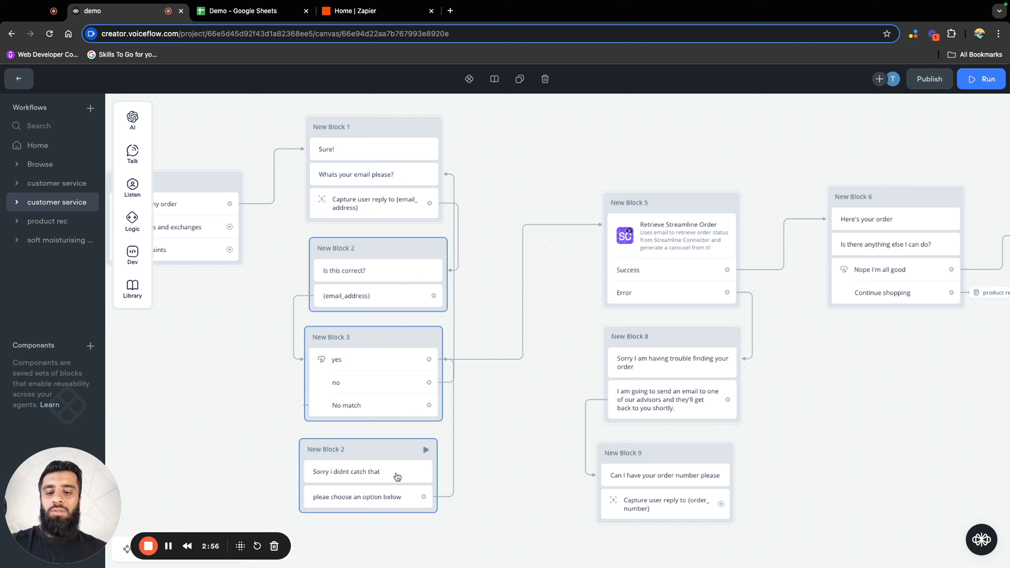
{"action": "right_click", "coordinate": [385, 250]}
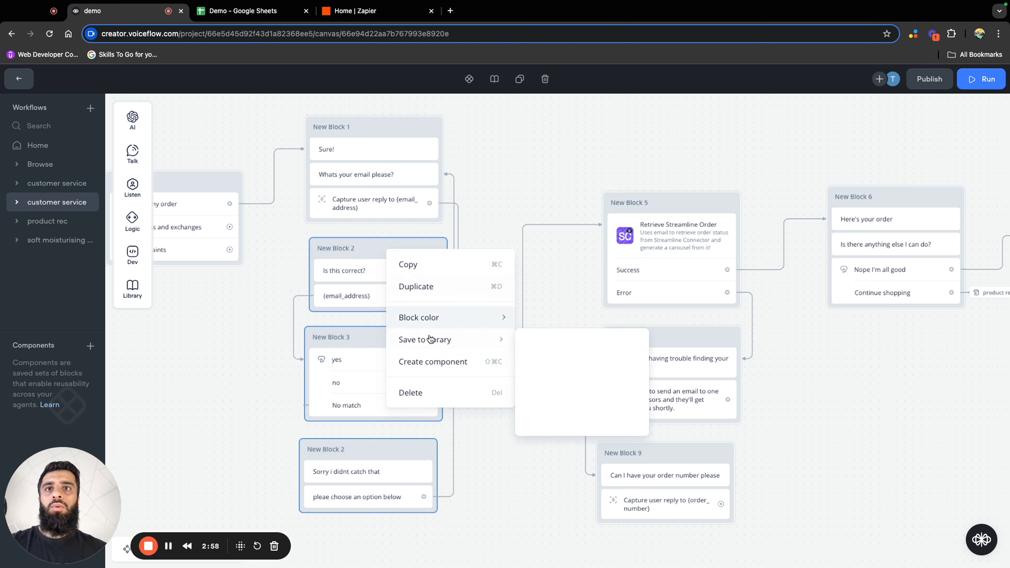
{"action": "left_click", "coordinate": [432, 288]}
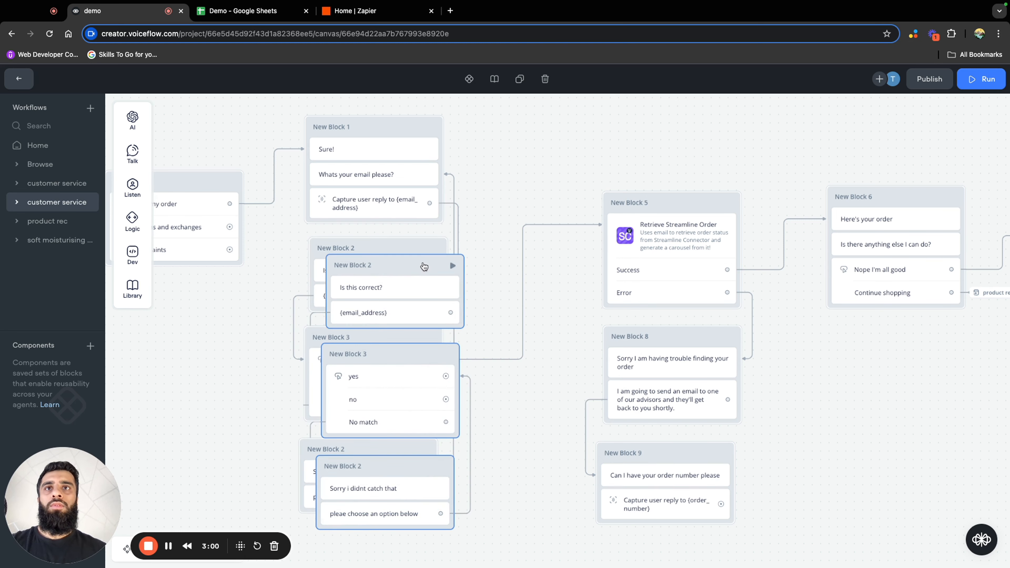
Arrange the duplicated confirmation, yes/no and "Sorry i didnt catch that" blocks in a column beneath the order number block
{"action": "left_click_drag", "start_coordinate": [449, 259], "coordinate": [883, 399]}
{"action": "left_click_drag", "start_coordinate": [849, 355], "coordinate": [572, 201]}
{"action": "left_click_drag", "start_coordinate": [582, 252], "coordinate": [410, 392]}
{"action": "scroll", "coordinate": [526, 282], "scroll_direction": "left", "scroll_amount": 5}
{"action": "scroll", "coordinate": [525, 282], "scroll_direction": "down", "scroll_amount": 3}
{"action": "left_click_drag", "start_coordinate": [687, 252], "coordinate": [509, 394]}
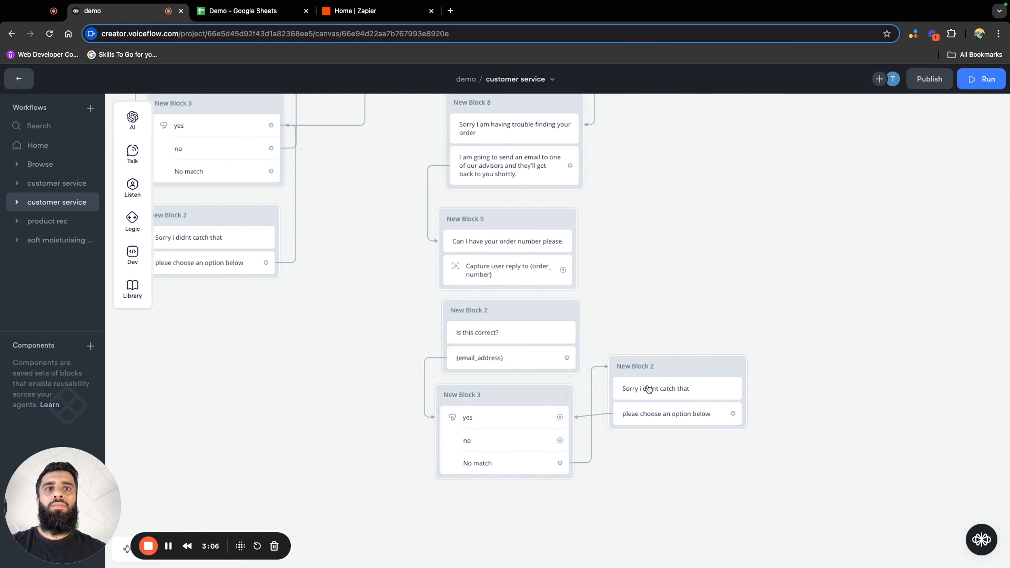
{"action": "left_click_drag", "start_coordinate": [687, 378], "coordinate": [512, 511]}
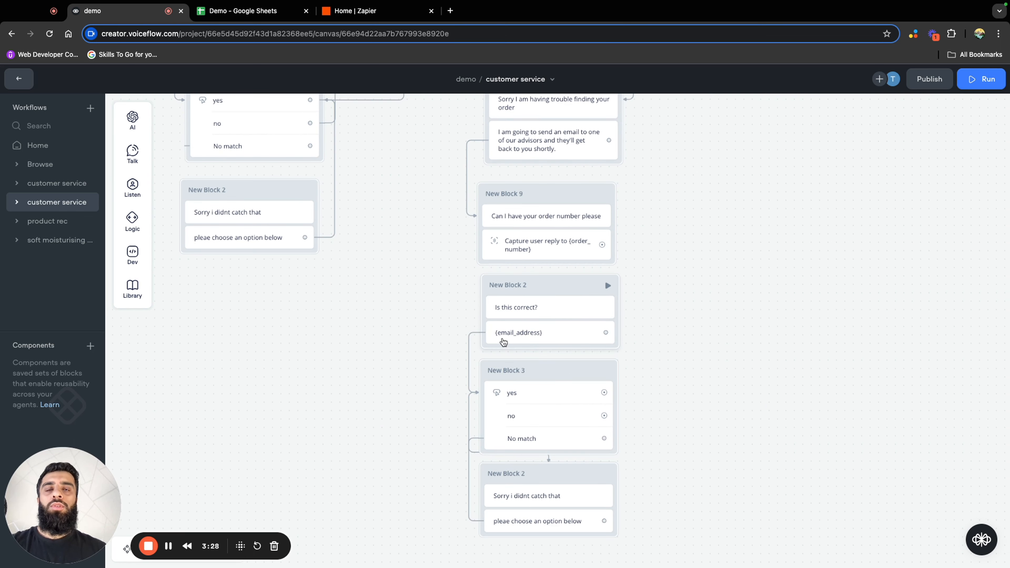
Replace the email variable in the duplicated "Is this correct?" block's message with {order_number}
{"action": "left_click", "coordinate": [534, 340]}
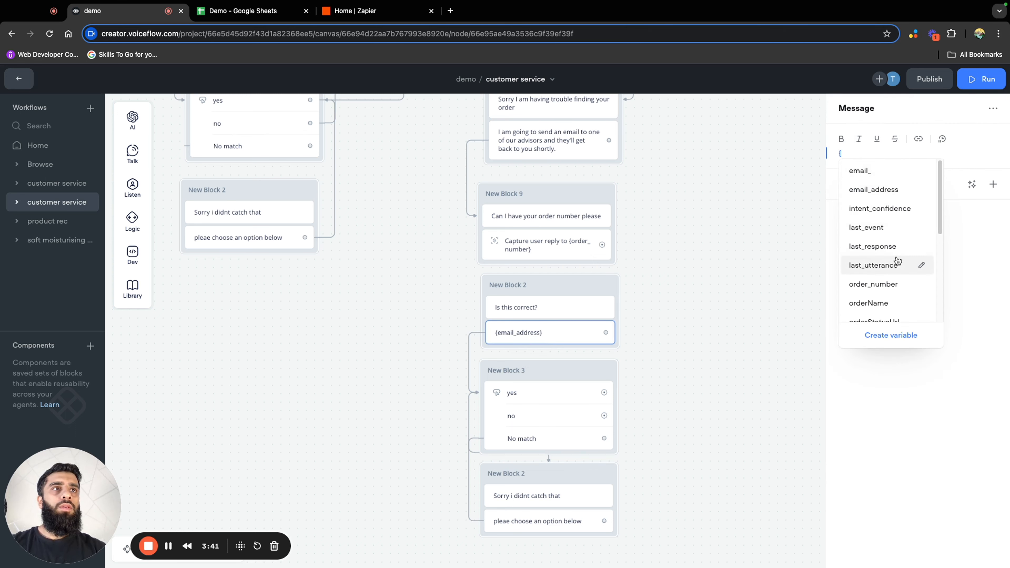
{"action": "left_click", "coordinate": [893, 283]}
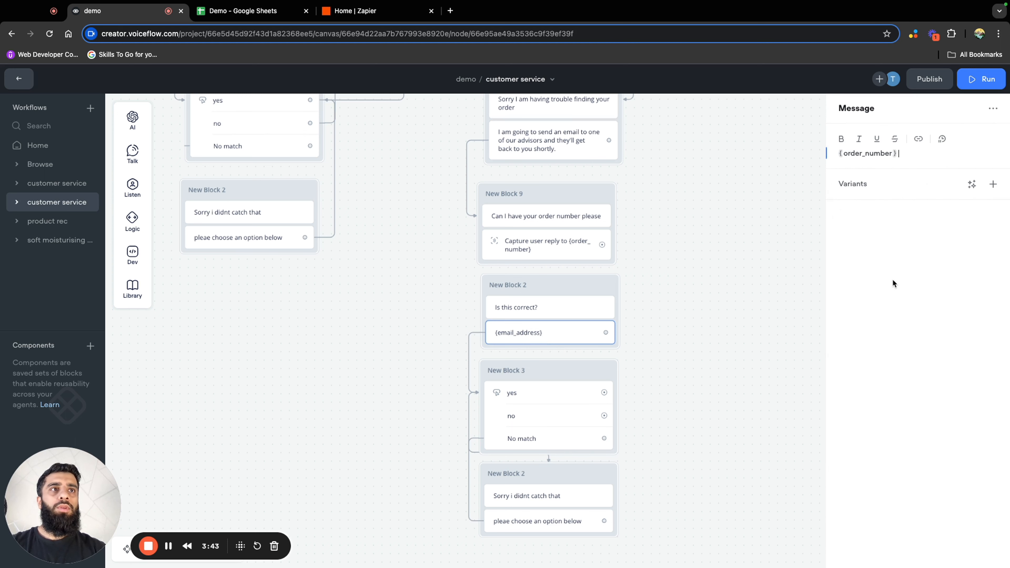
{"action": "left_click", "coordinate": [708, 310]}
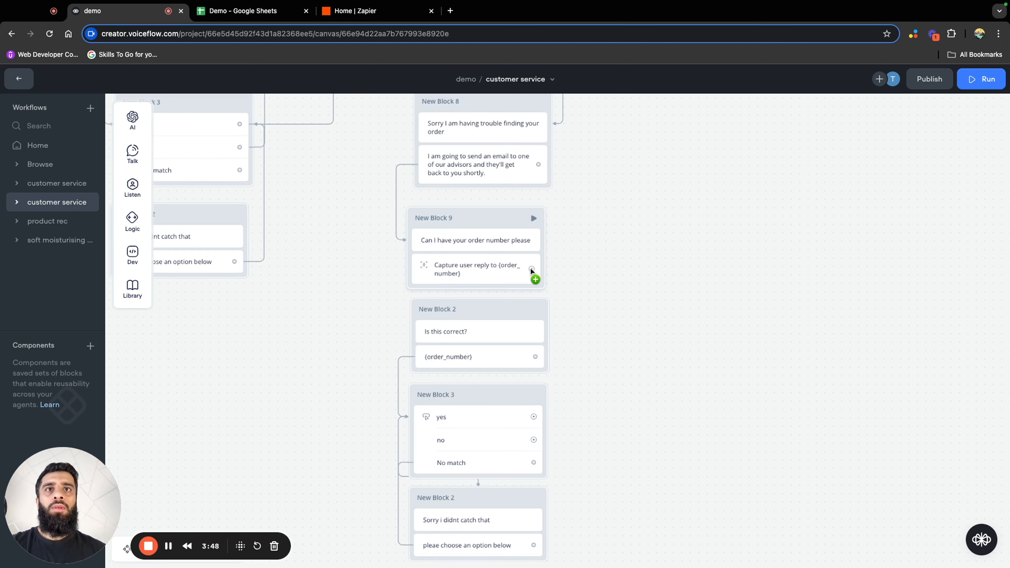
Connect the order number capture to the "Is this correct?" block, and link the no button back to the order number question
{"action": "left_click_drag", "start_coordinate": [531, 267], "coordinate": [535, 308]}
{"action": "scroll", "coordinate": [605, 378], "scroll_direction": "down", "scroll_amount": 3}
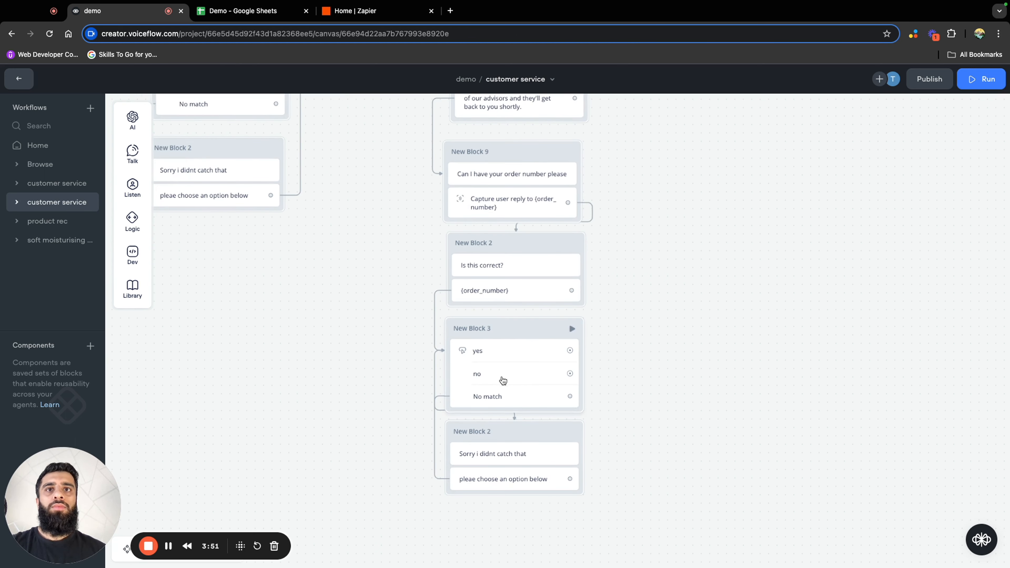
{"action": "left_click_drag", "start_coordinate": [569, 373], "coordinate": [576, 175]}
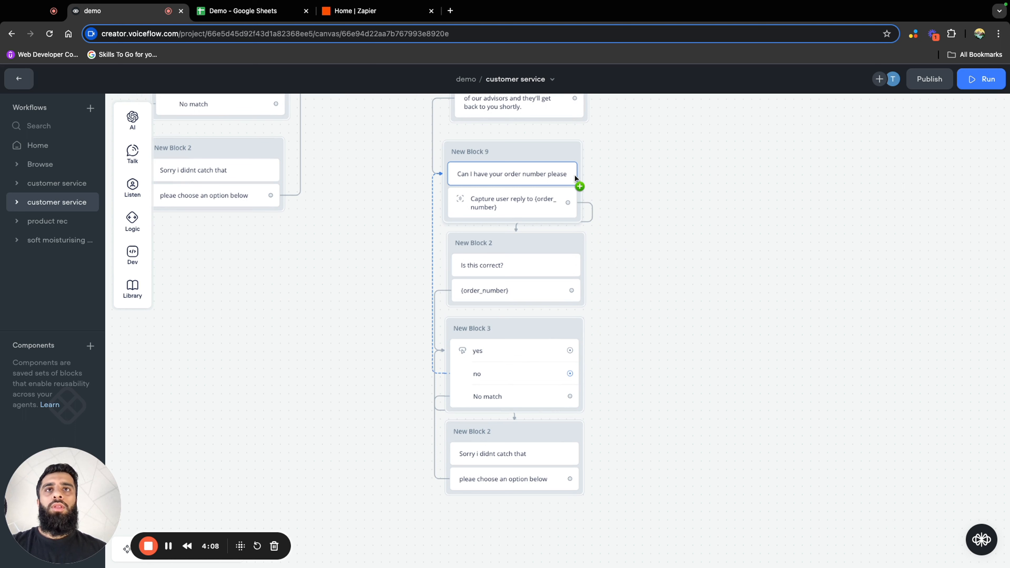
{"action": "left_click_drag", "start_coordinate": [574, 174], "coordinate": [574, 174]}
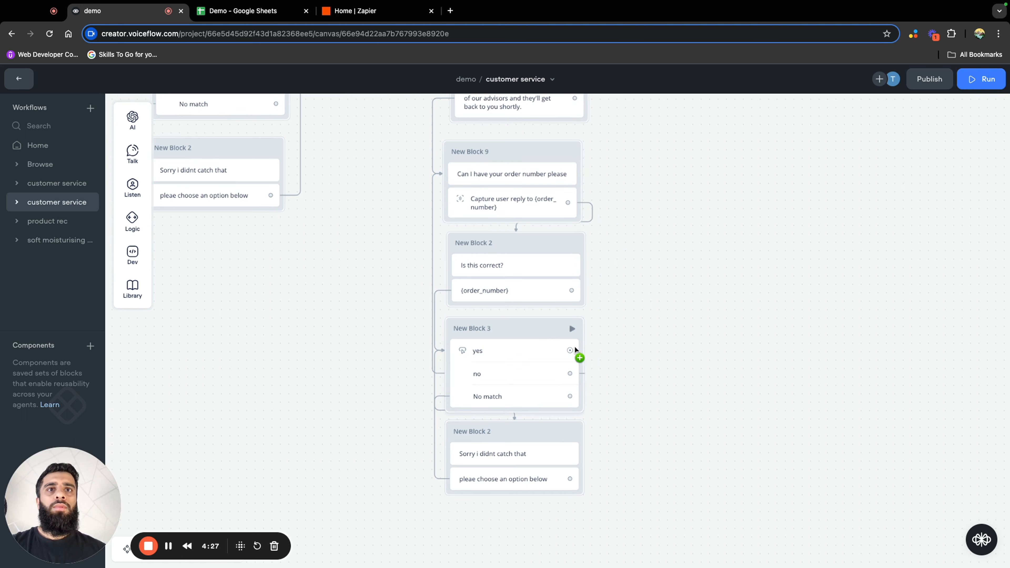
Add an API step as a new block beside the order number confirmation blocks
{"action": "left_click_drag", "start_coordinate": [228, 200], "coordinate": [132, 210]}
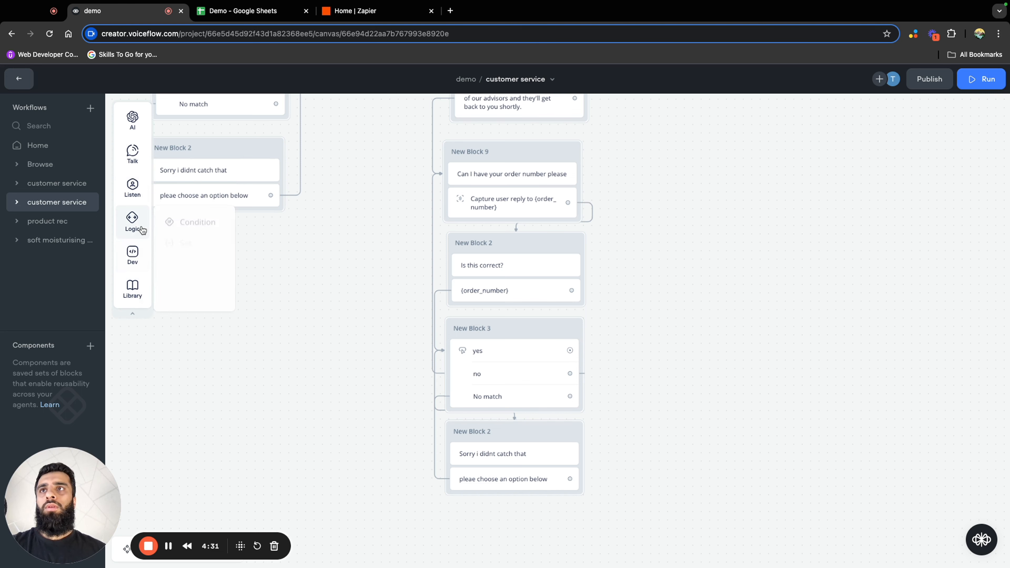
{"action": "mouse_move", "coordinate": [123, 261]}
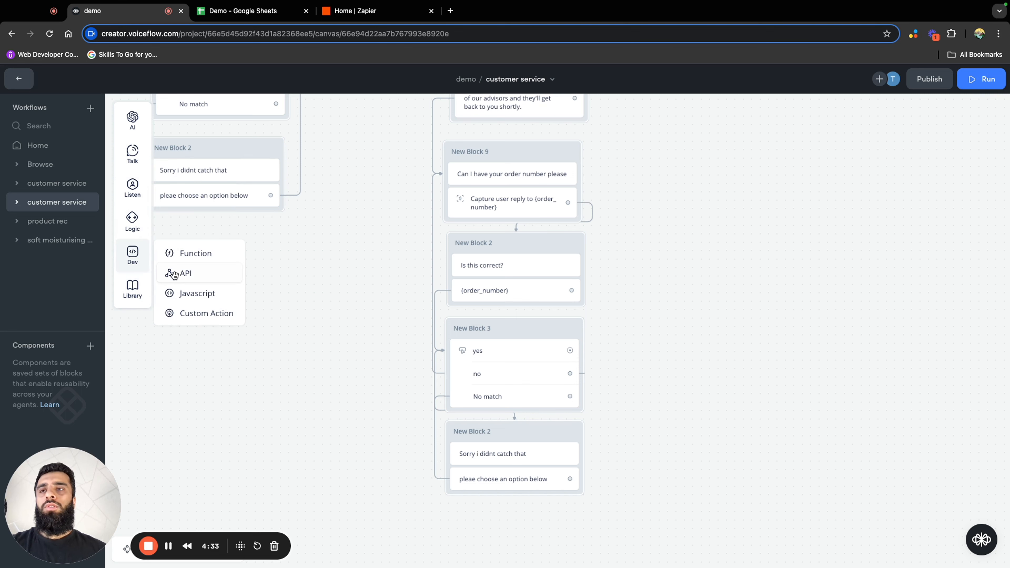
{"action": "left_click_drag", "start_coordinate": [175, 276], "coordinate": [707, 288]}
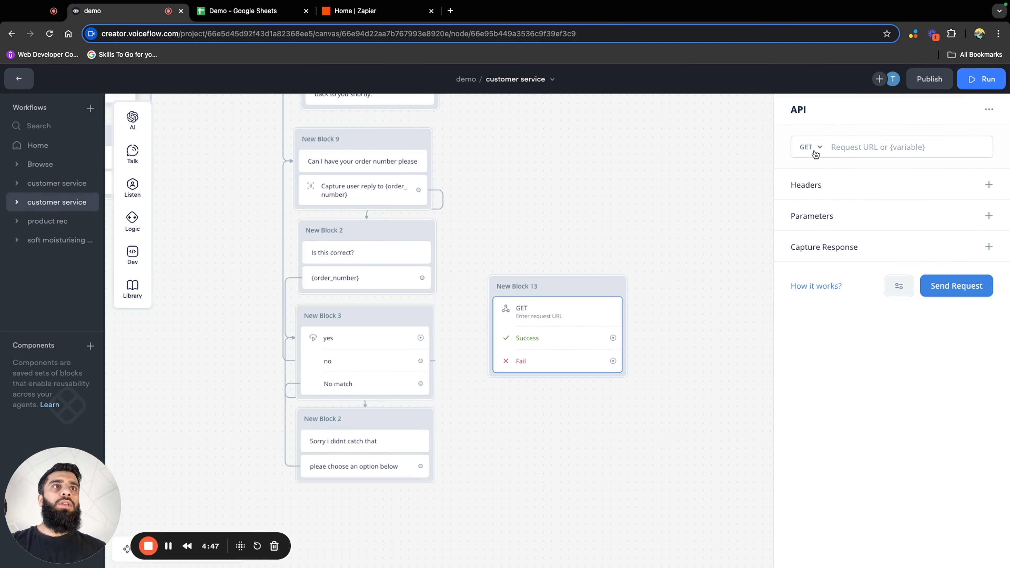
Set the API step's request method to POST and add a Form Data entry to its body
{"action": "left_click", "coordinate": [820, 148]}
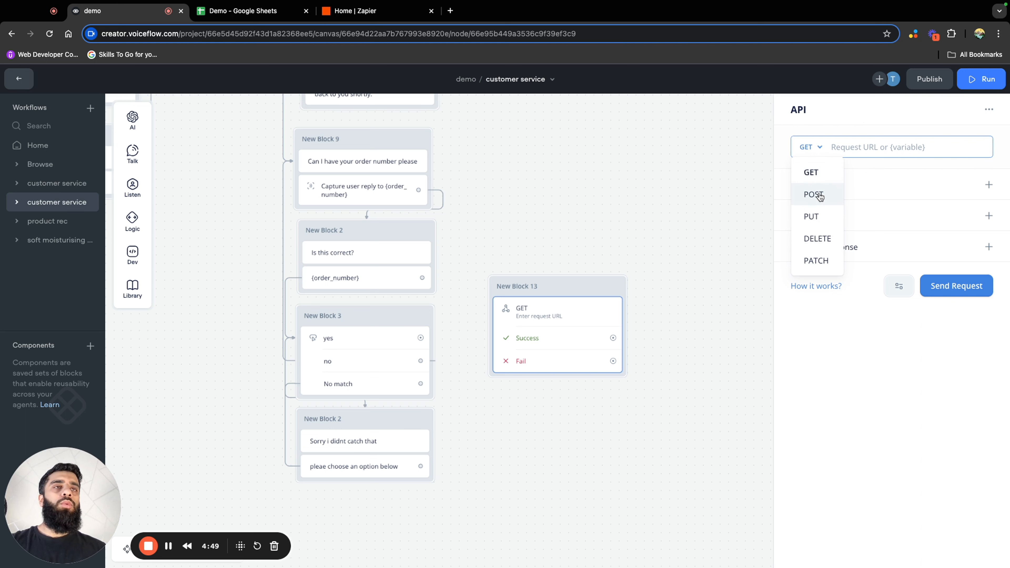
{"action": "left_click", "coordinate": [819, 196]}
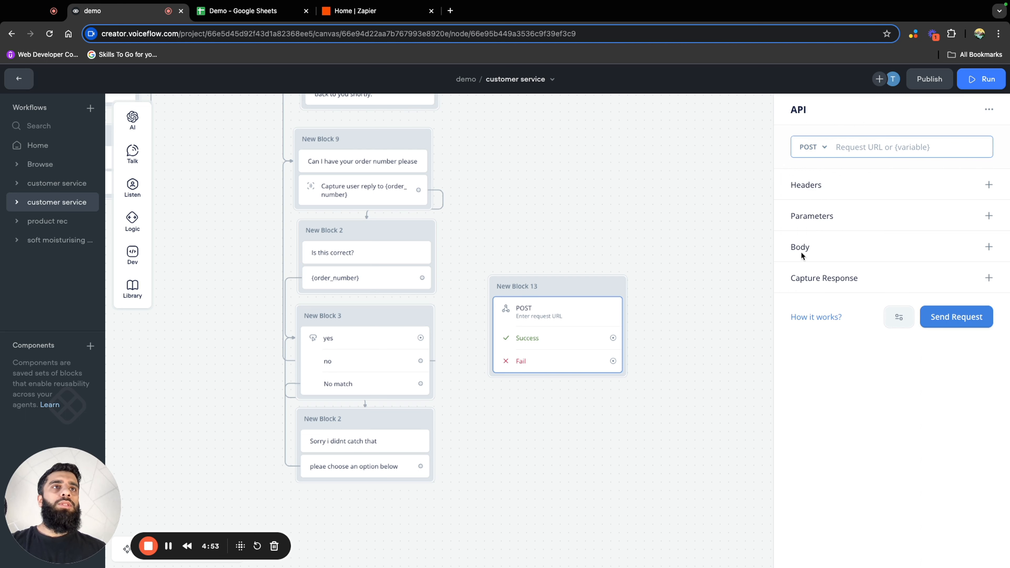
{"action": "left_click", "coordinate": [988, 246]}
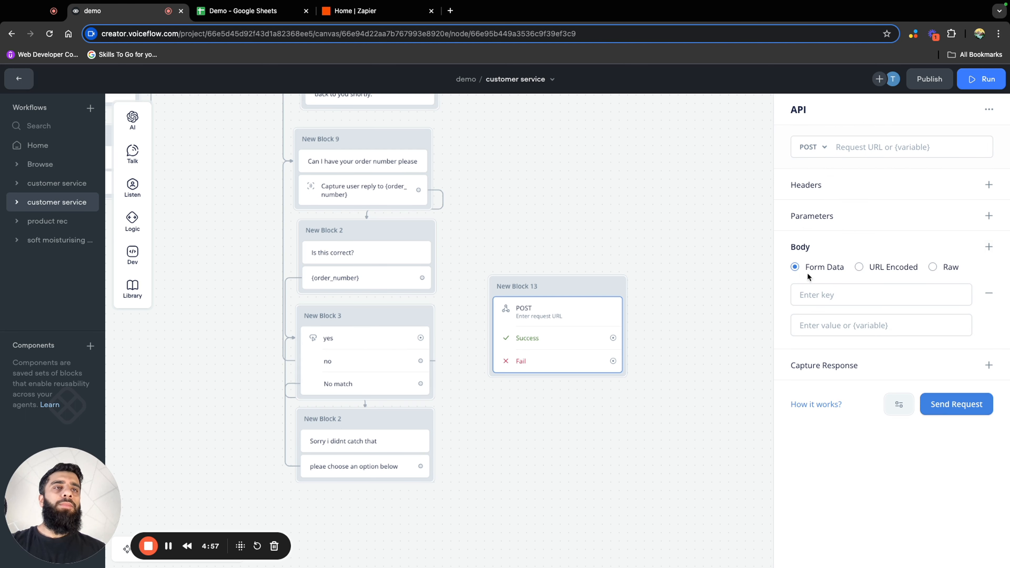
Set the API body's first form entry to the key "email address" with the {email_address} variable as its value
{"action": "left_click", "coordinate": [833, 294]}
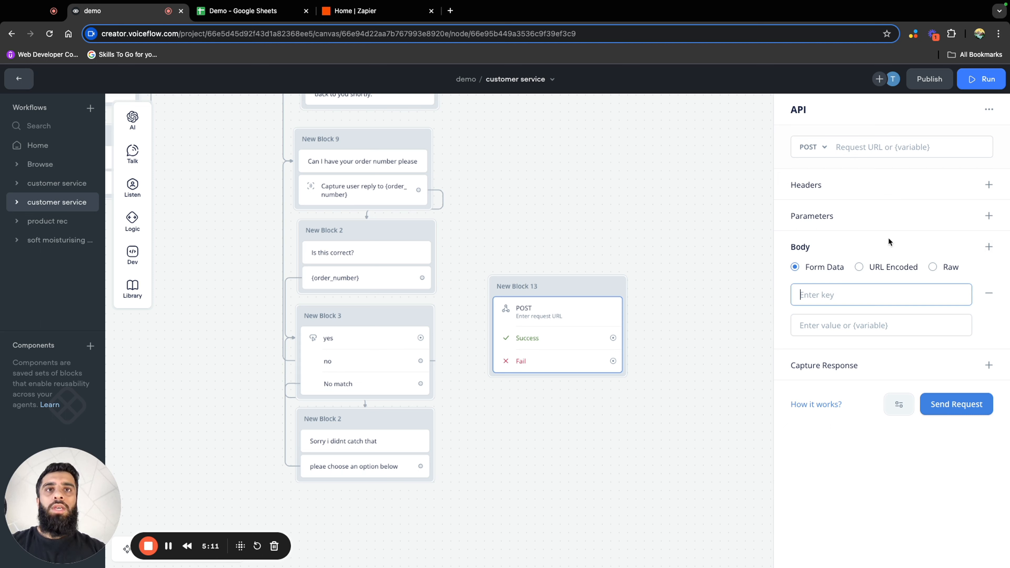
{"action": "type", "text": "email ad"}
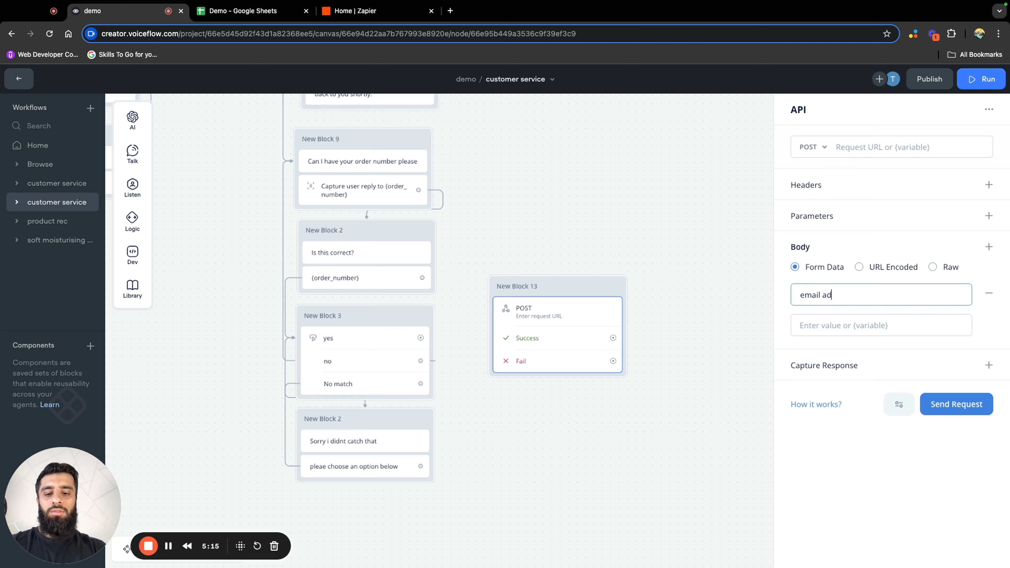
{"action": "type", "text": "ress"}
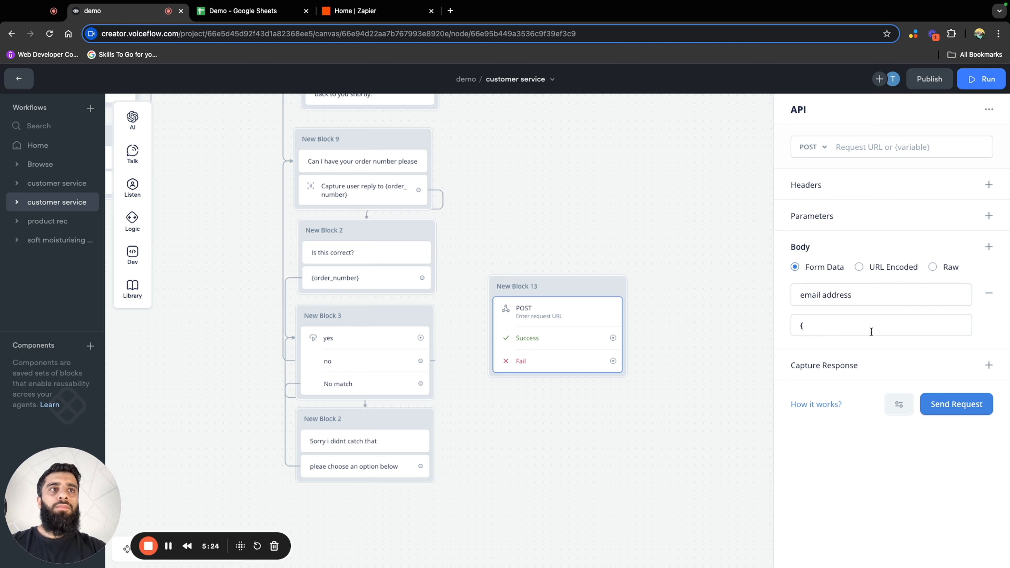
{"action": "left_click", "coordinate": [871, 332]}
{"action": "key", "text": "BackSpace"}
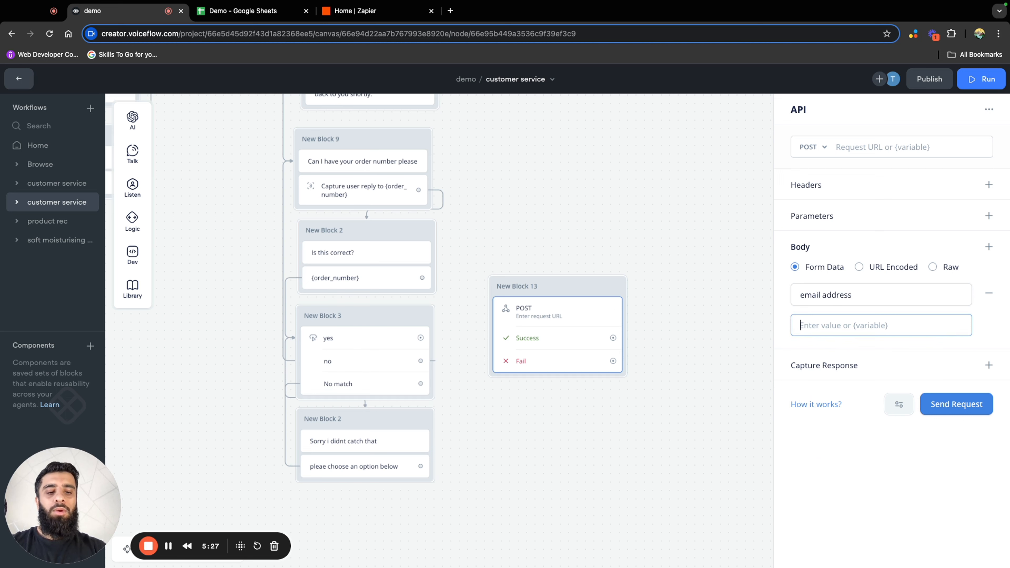
{"action": "type", "text": "{"}
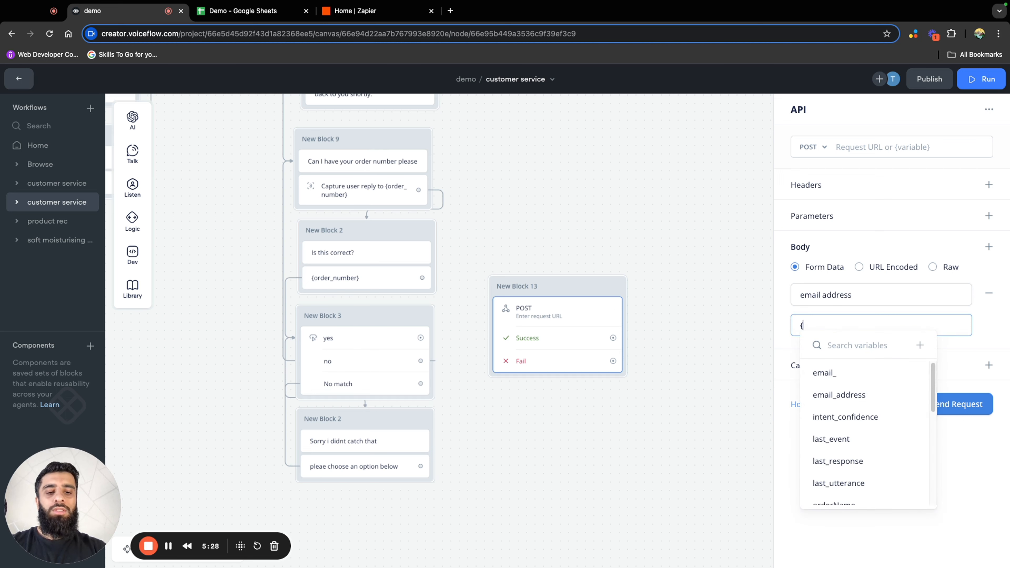
{"action": "left_click", "coordinate": [880, 401]}
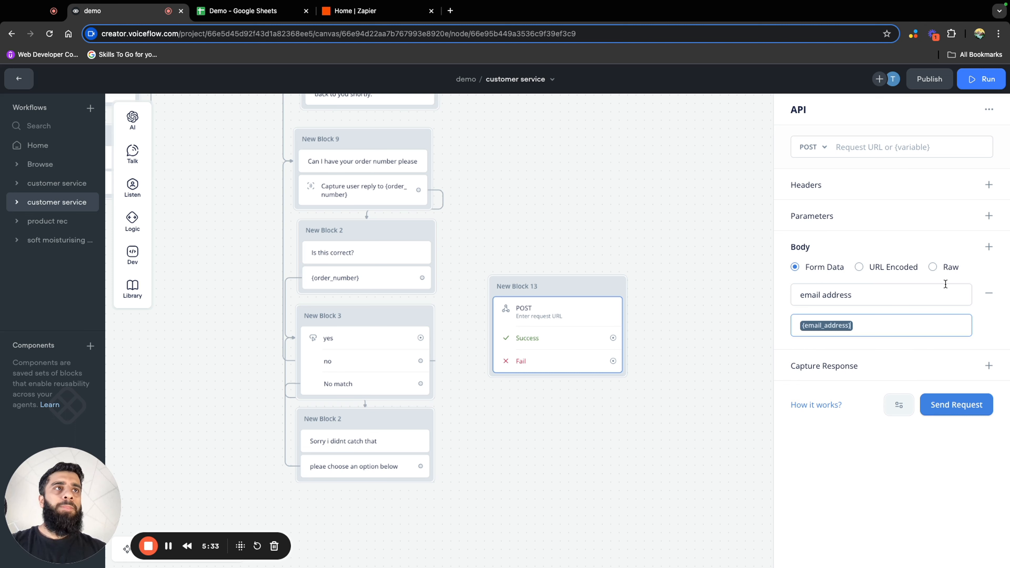
Add a second form entry to the API body with the key "order number" and the {order_number} variable as its value
{"action": "left_click", "coordinate": [989, 249]}
{"action": "left_click", "coordinate": [882, 371]}
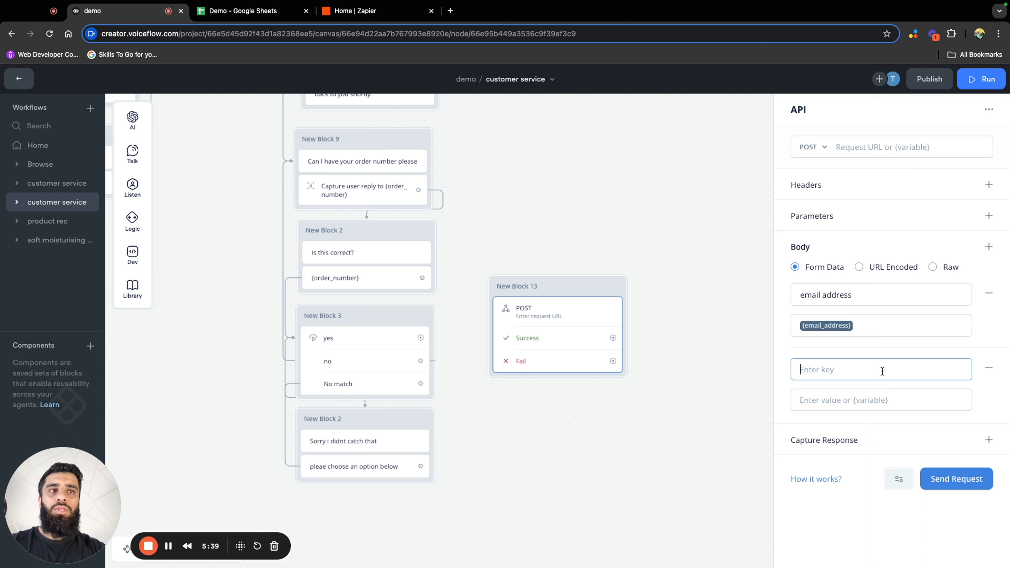
{"action": "type", "text": "order"}
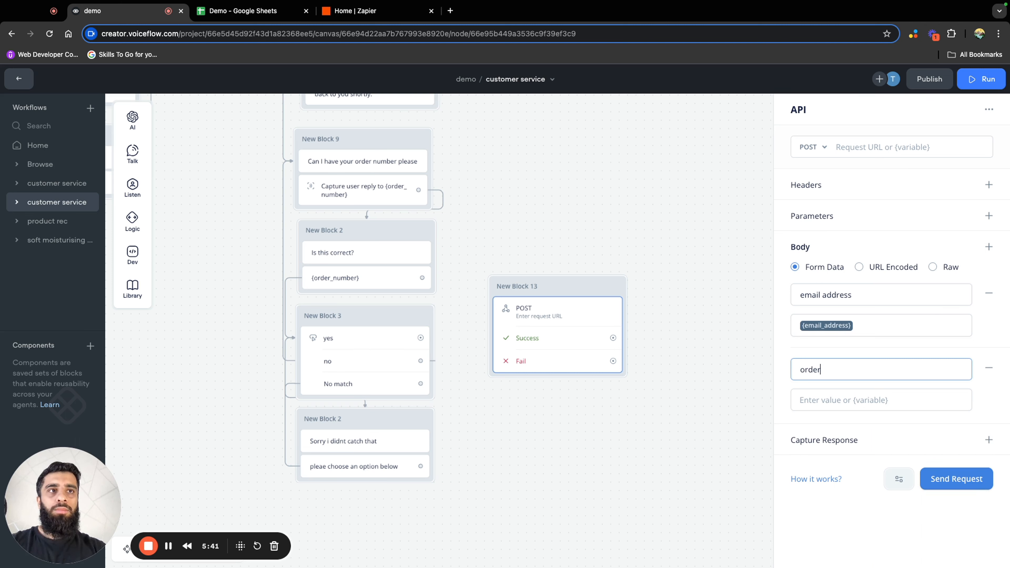
{"action": "type", "text": " numbr"}
{"action": "key", "text": "BackSpace"}
{"action": "type", "text": "er"}
{"action": "left_click", "coordinate": [877, 399]}
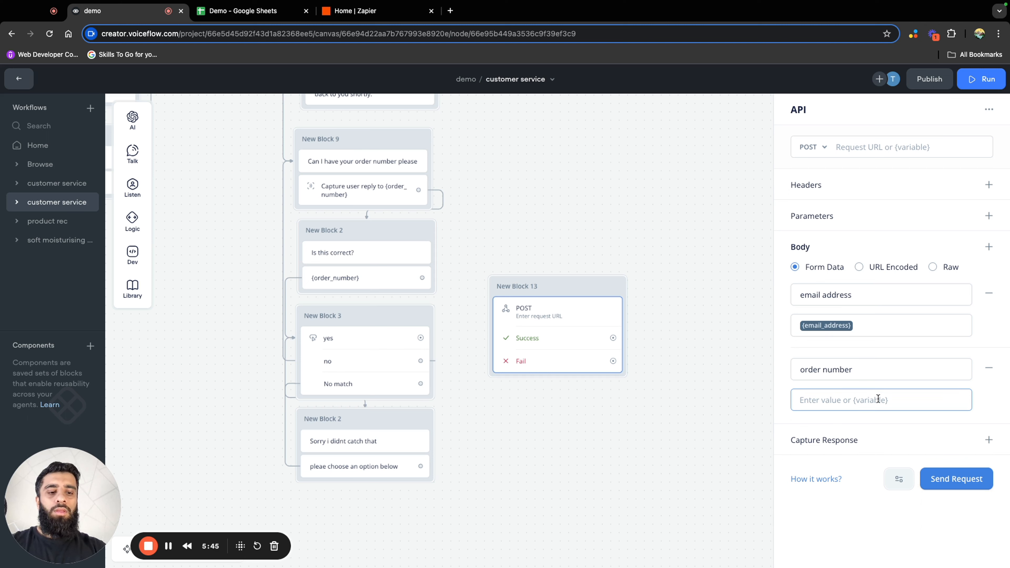
{"action": "type", "text": "{or"}
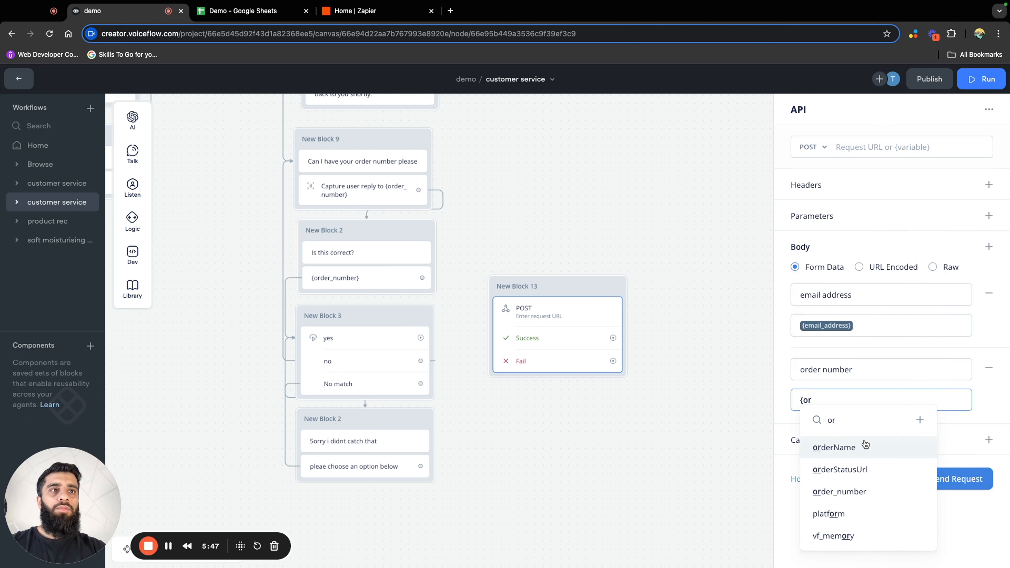
{"action": "left_click", "coordinate": [857, 491]}
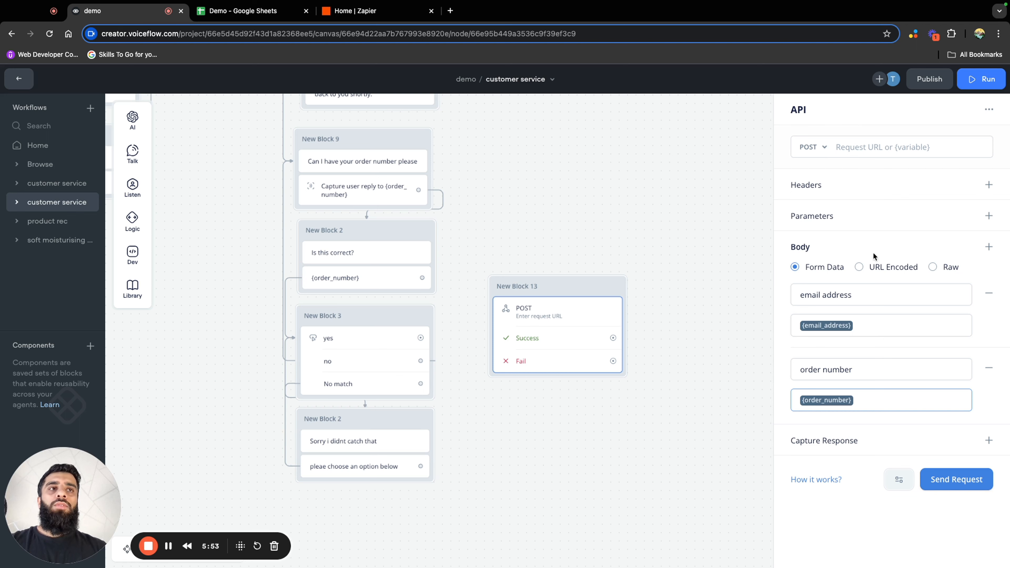
Switch to Zapier and create a new Zap with Webhooks by Zapier as its trigger app
{"action": "left_click", "coordinate": [385, 17]}
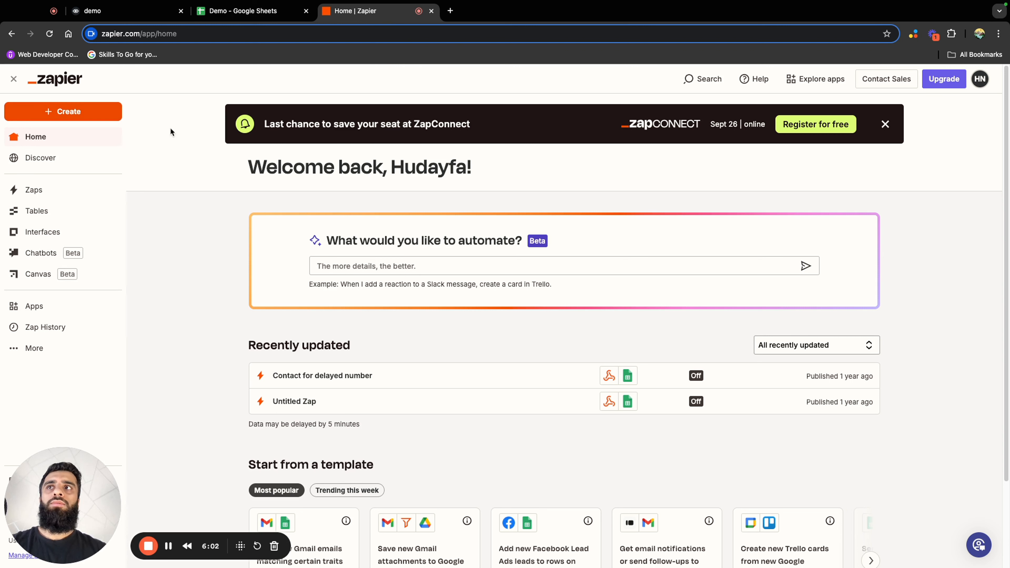
{"action": "left_click", "coordinate": [98, 116]}
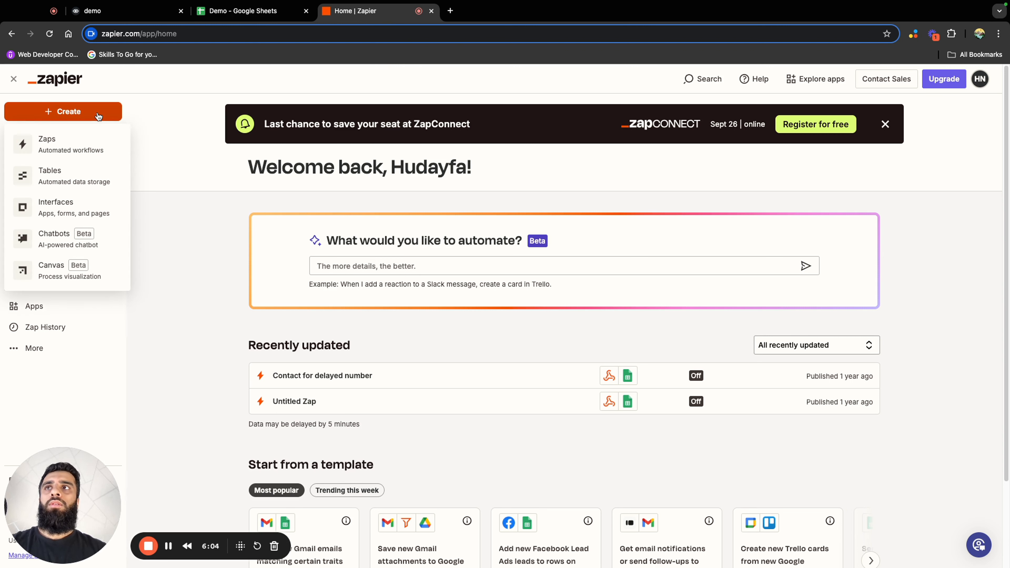
{"action": "left_click", "coordinate": [85, 150]}
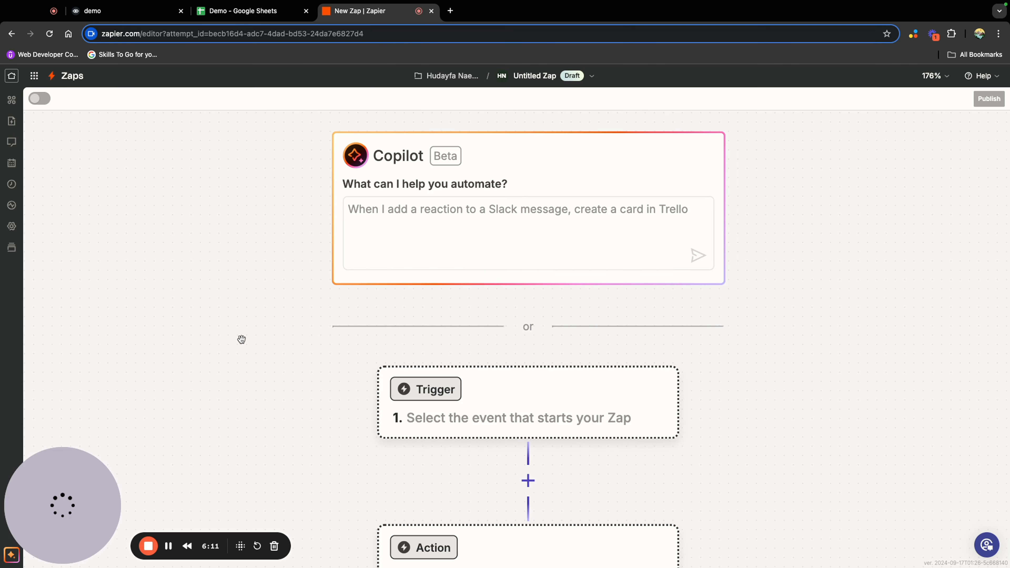
{"action": "left_click", "coordinate": [668, 318]}
{"action": "left_click", "coordinate": [508, 309]}
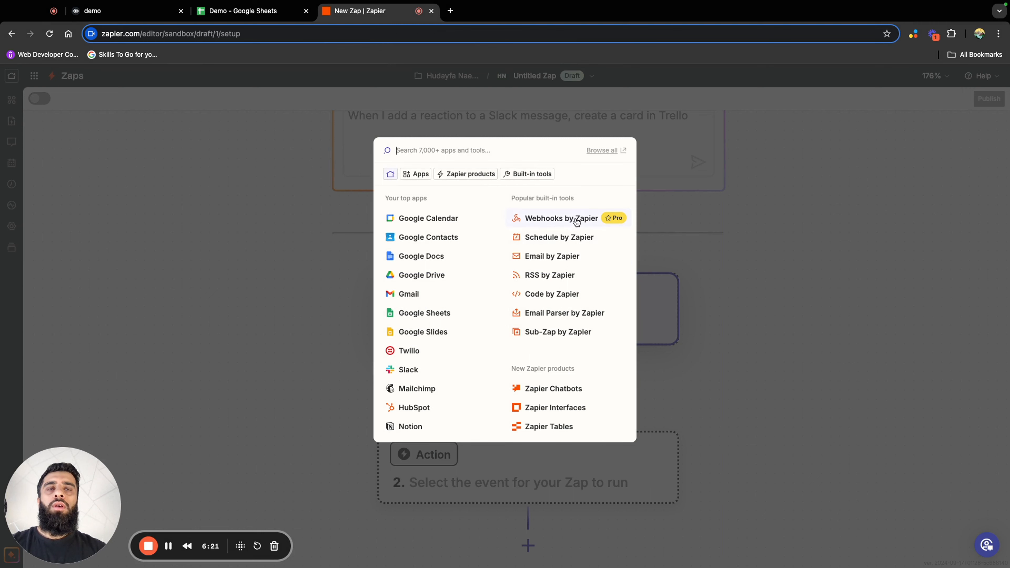
{"action": "left_click", "coordinate": [562, 218]}
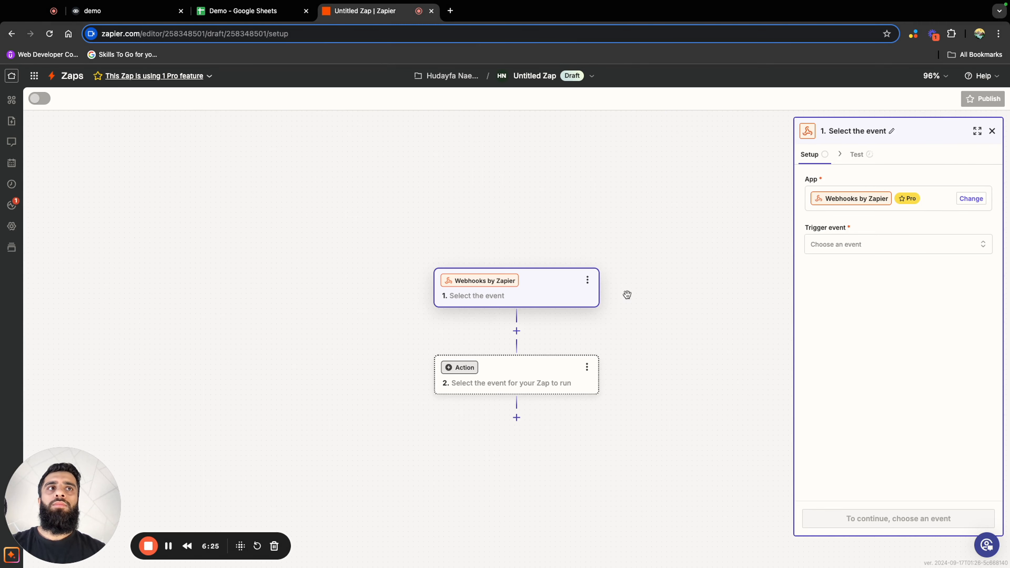
Set the webhook trigger's event to Catch Hook and proceed through its configuration to the test stage
{"action": "left_click", "coordinate": [882, 249]}
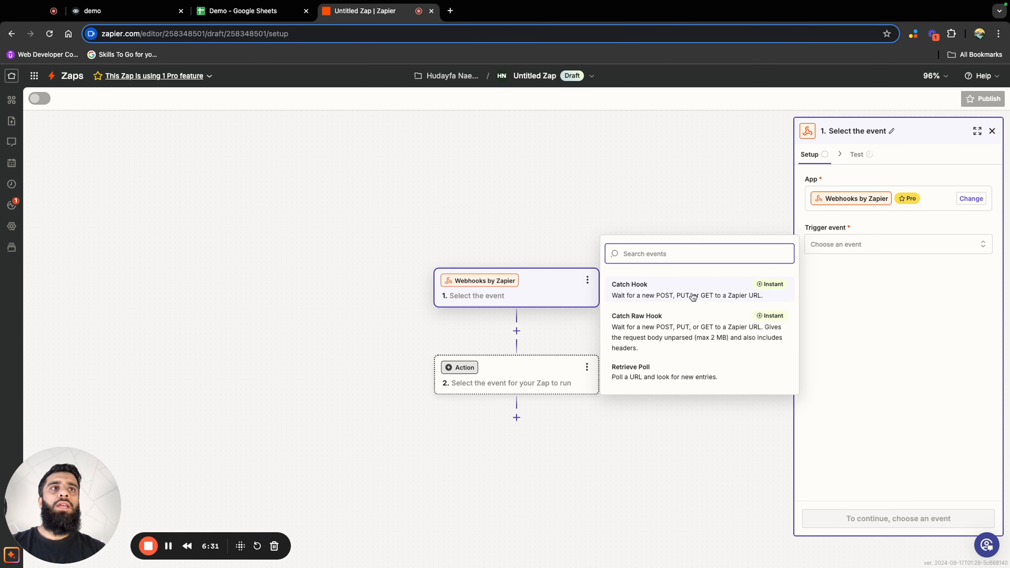
{"action": "left_click", "coordinate": [694, 295]}
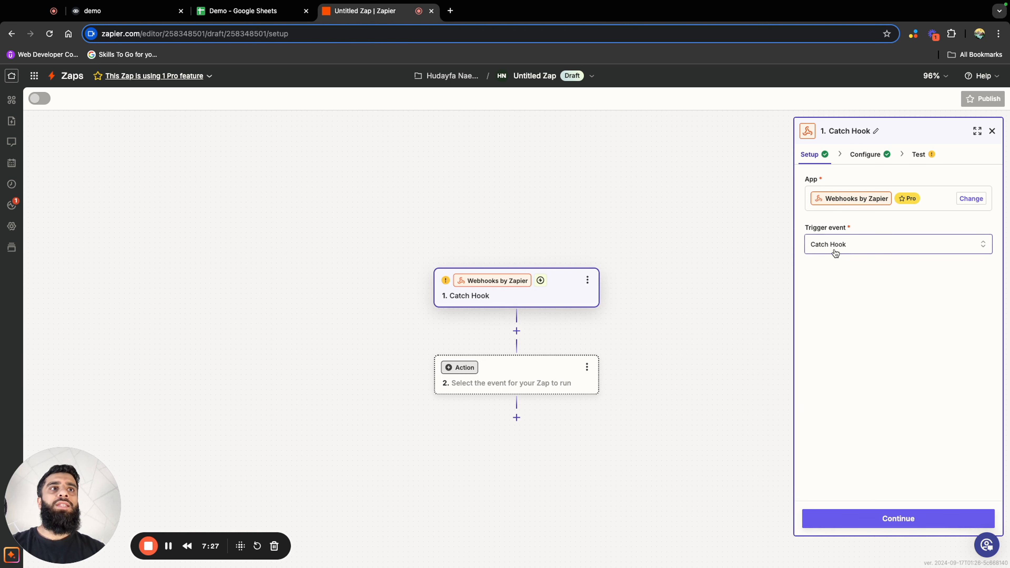
{"action": "left_click", "coordinate": [898, 518]}
{"action": "left_click", "coordinate": [900, 519]}
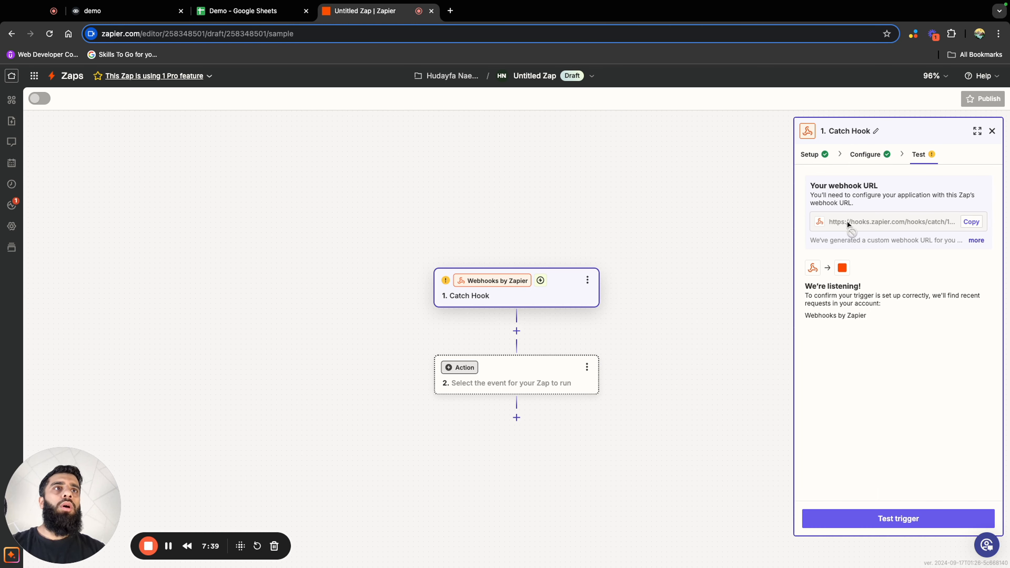
Copy the Zap's webhook URL and paste it as the request URL of the API step in Voiceflow
{"action": "left_click", "coordinate": [972, 222]}
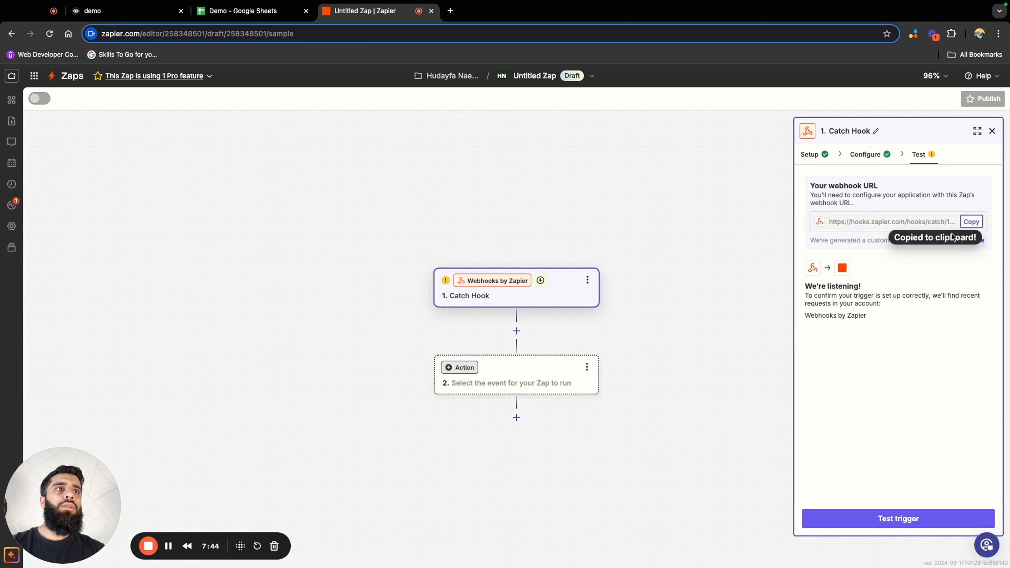
{"action": "left_click", "coordinate": [131, 18]}
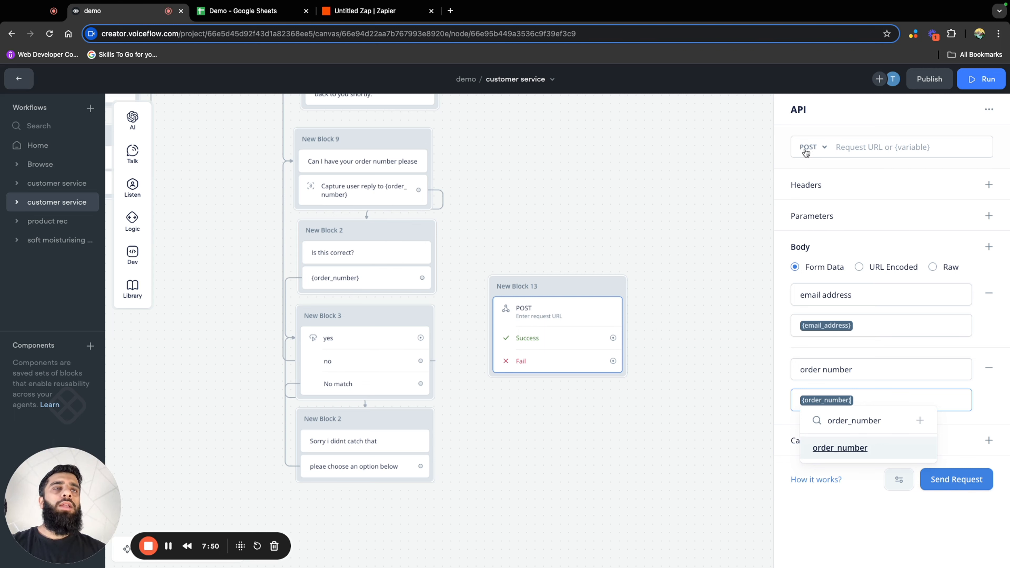
{"action": "left_click", "coordinate": [856, 148]}
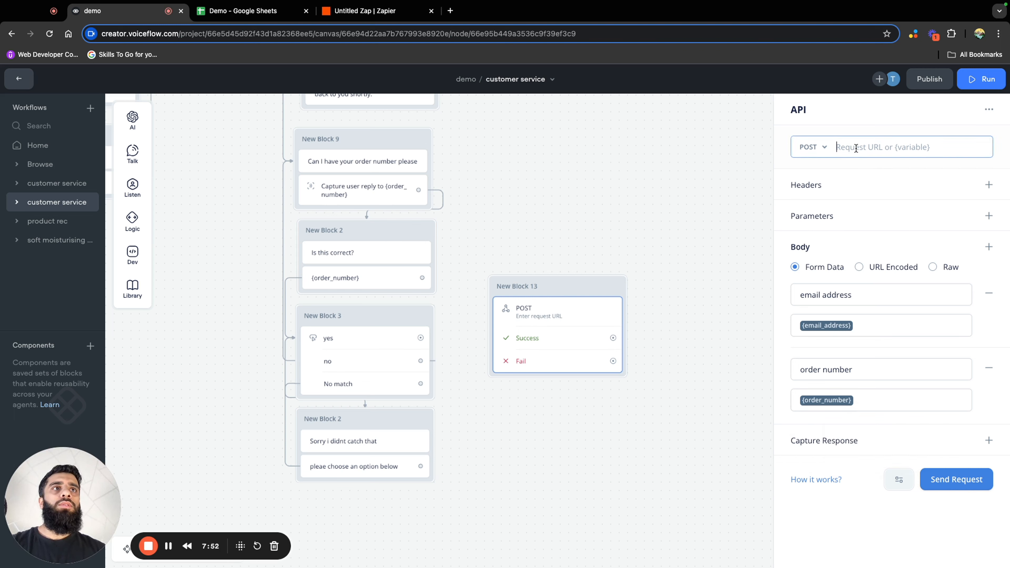
{"action": "key", "text": "super+v"}
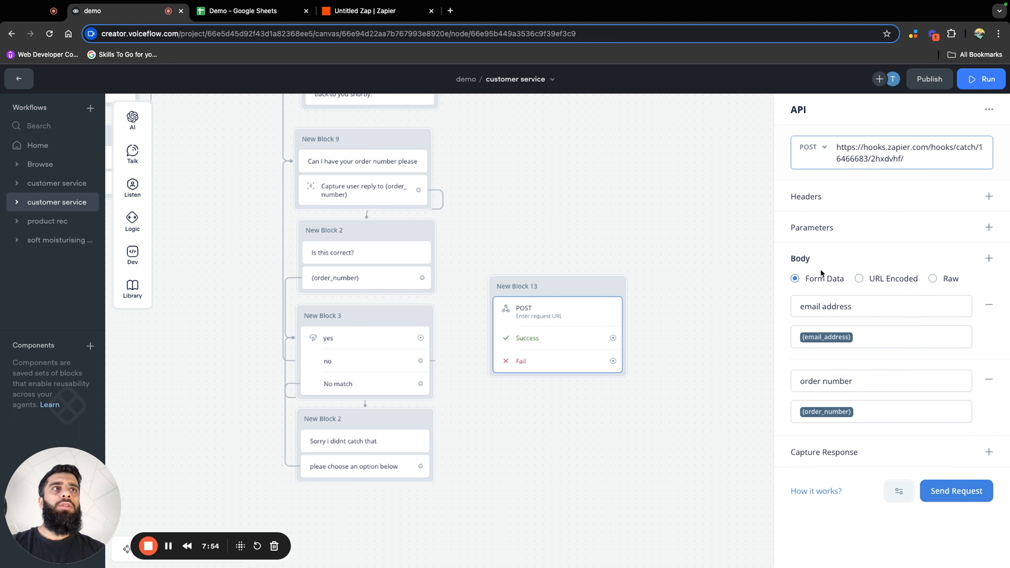
Send a test request from the API step with both variables set to 1, check the response status, and close the response
{"action": "left_click", "coordinate": [949, 498]}
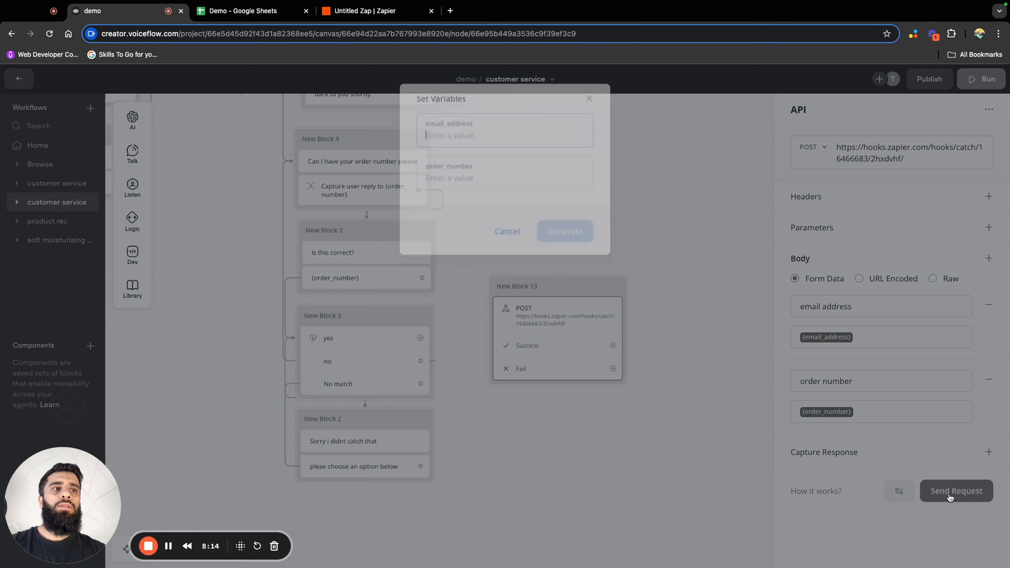
{"action": "left_click", "coordinate": [465, 132]}
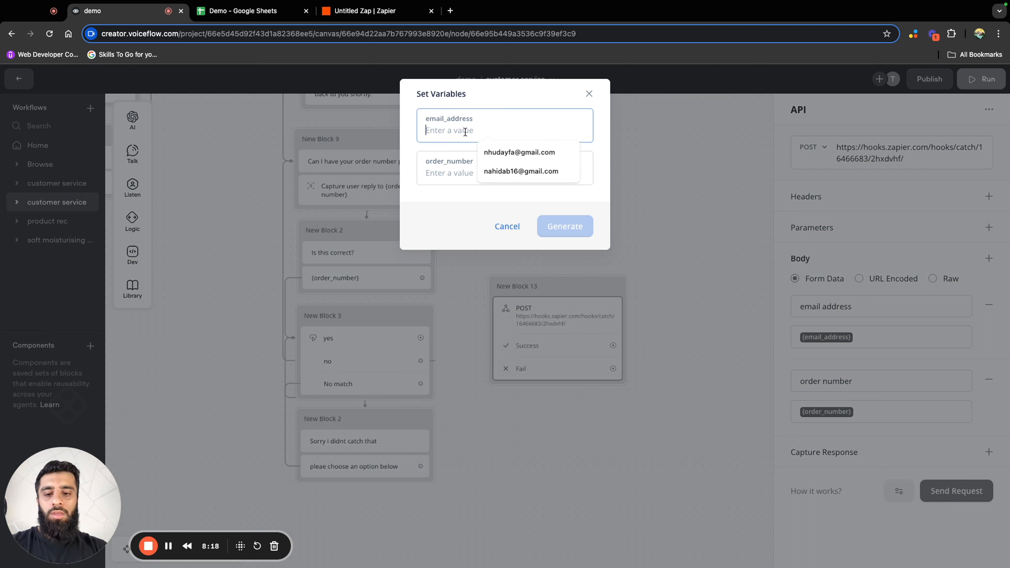
{"action": "type", "text": "!"}
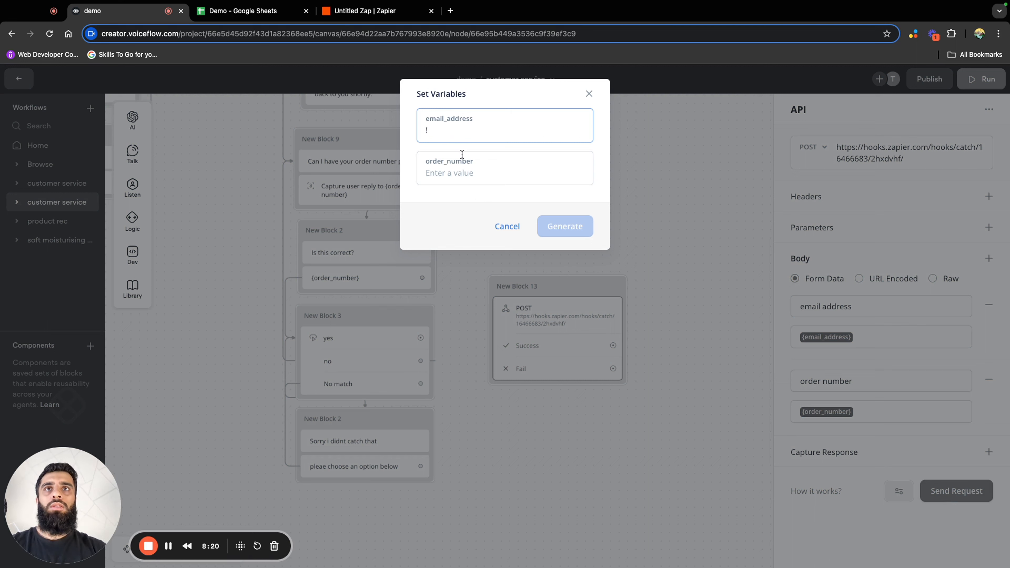
{"action": "key", "text": "BackSpace"}
{"action": "type", "text": "1"}
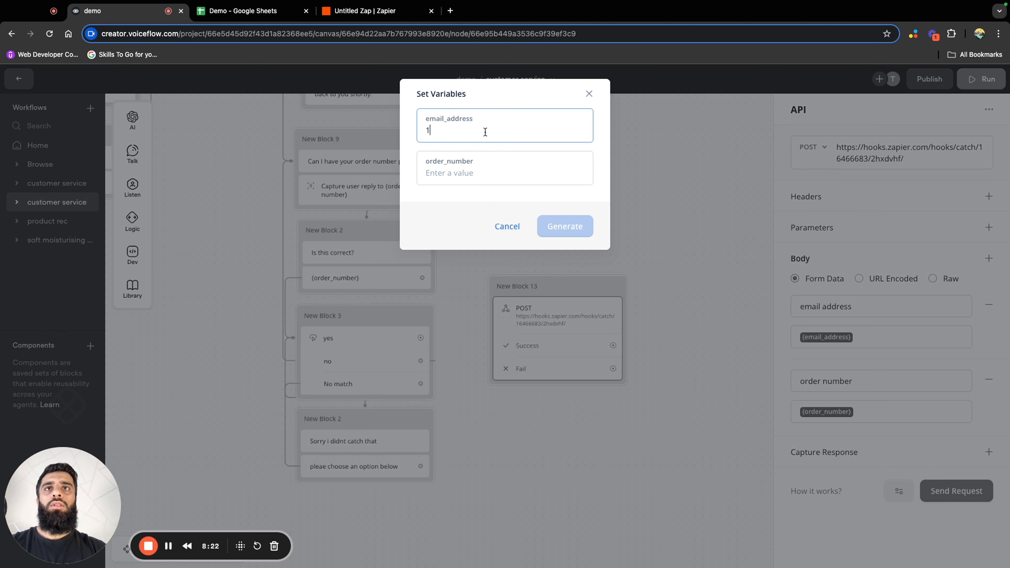
{"action": "left_click", "coordinate": [482, 160]}
{"action": "type", "text": "1"}
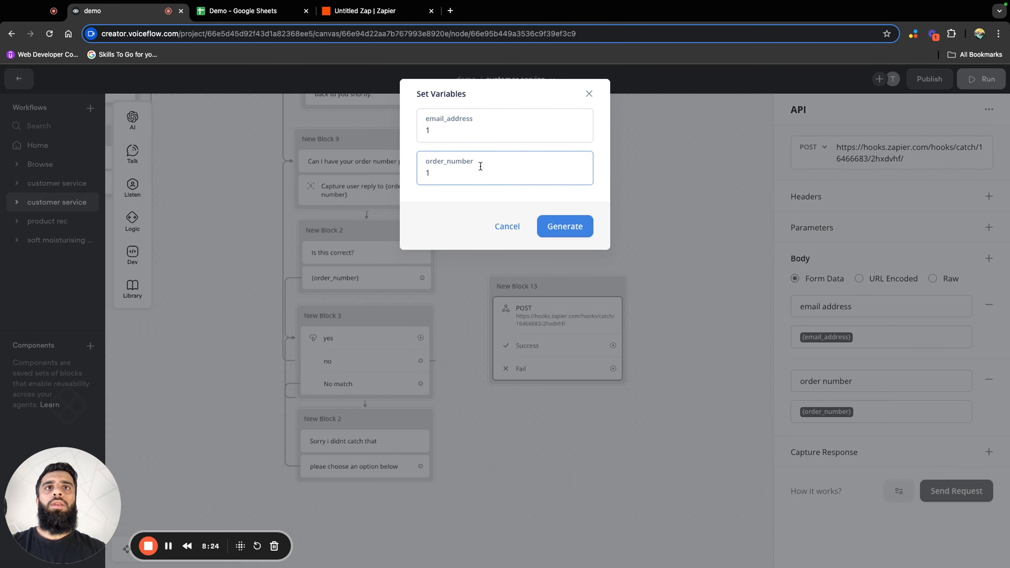
{"action": "left_click", "coordinate": [564, 226]}
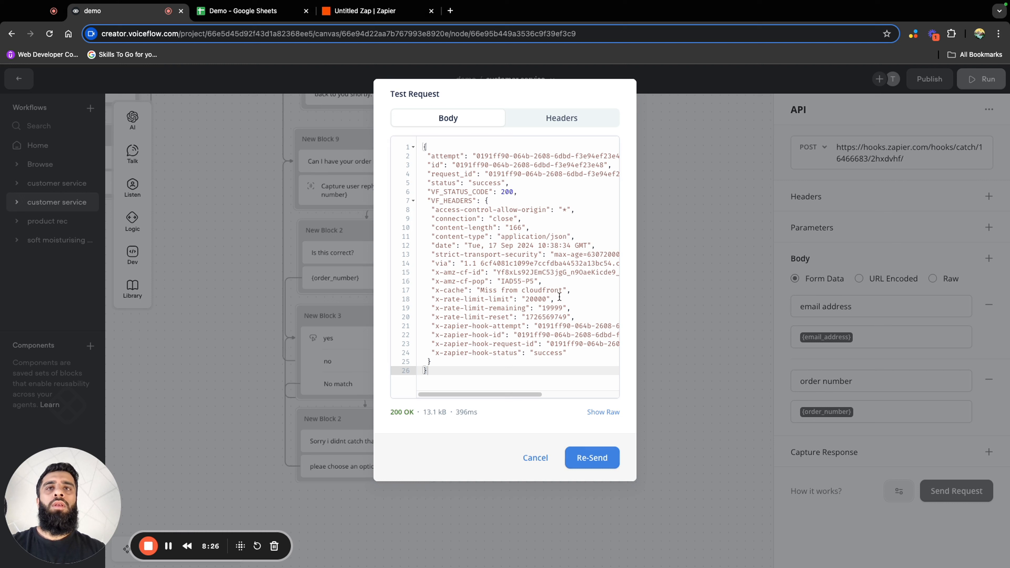
{"action": "left_click_drag", "start_coordinate": [384, 410], "coordinate": [414, 410]}
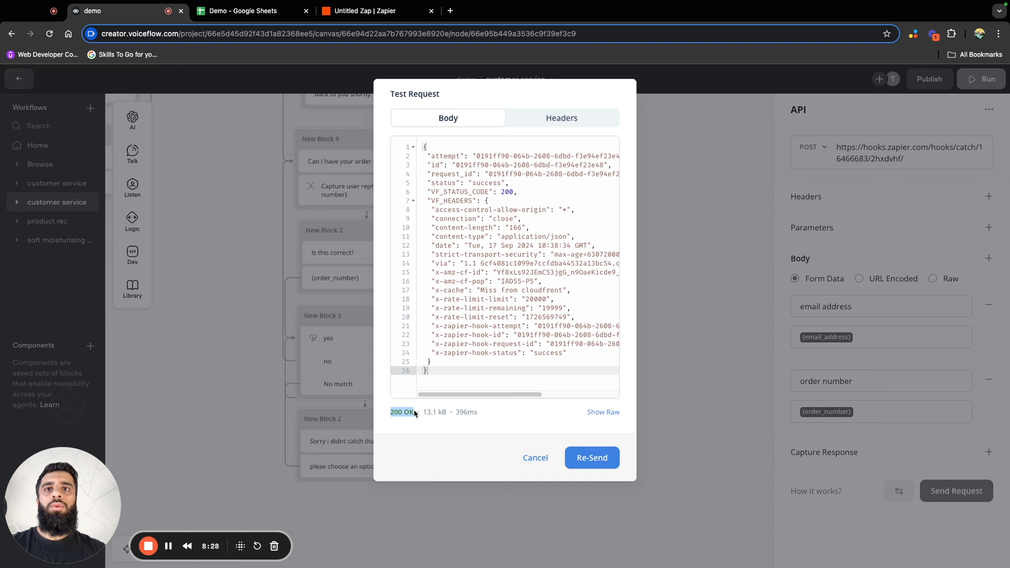
{"action": "left_click", "coordinate": [415, 419]}
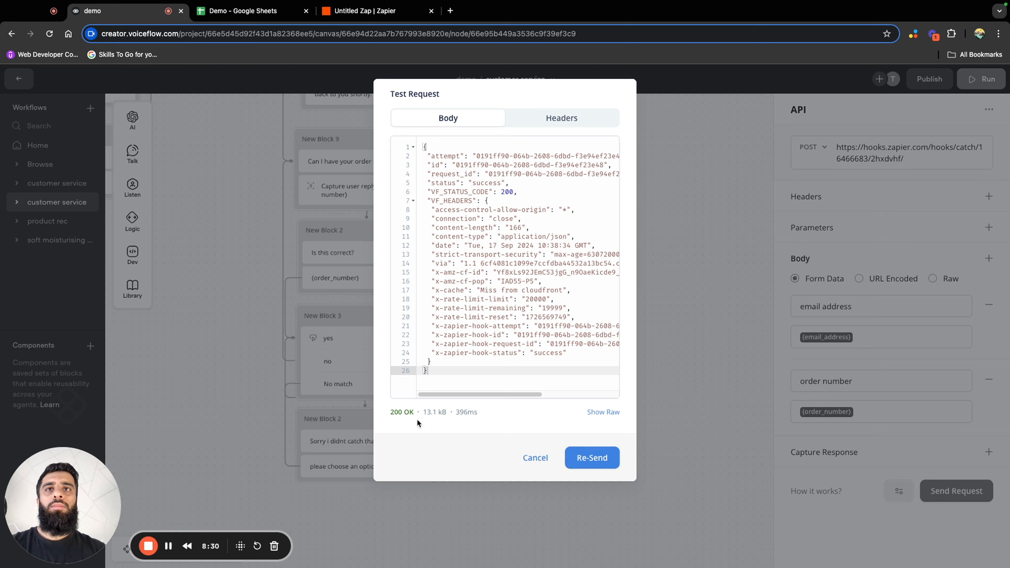
{"action": "left_click", "coordinate": [536, 458]}
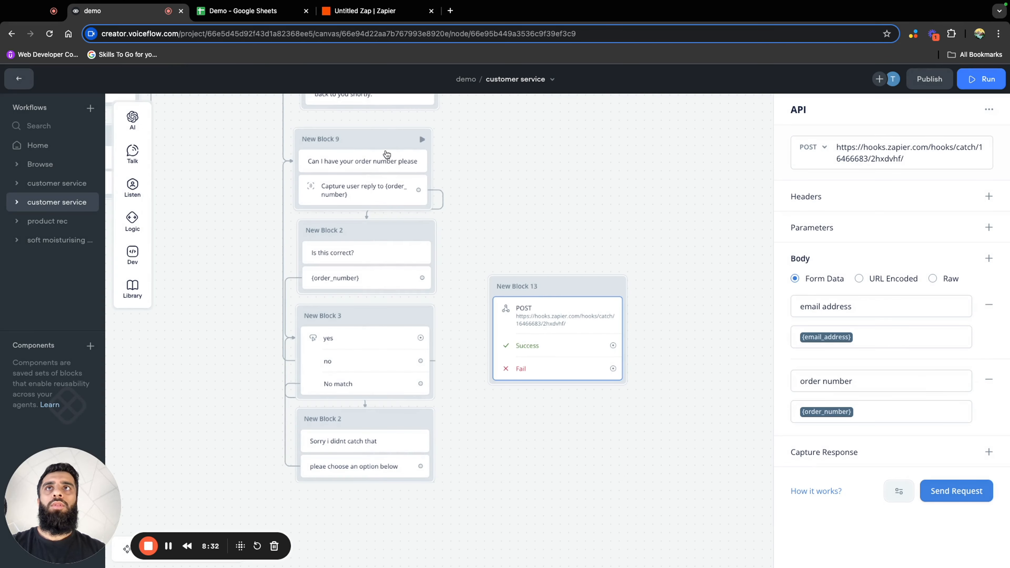
Switch to Zapier, test the Catch Hook trigger, check the fields of the request A record, and continue with that record
{"action": "left_click", "coordinate": [372, 11]}
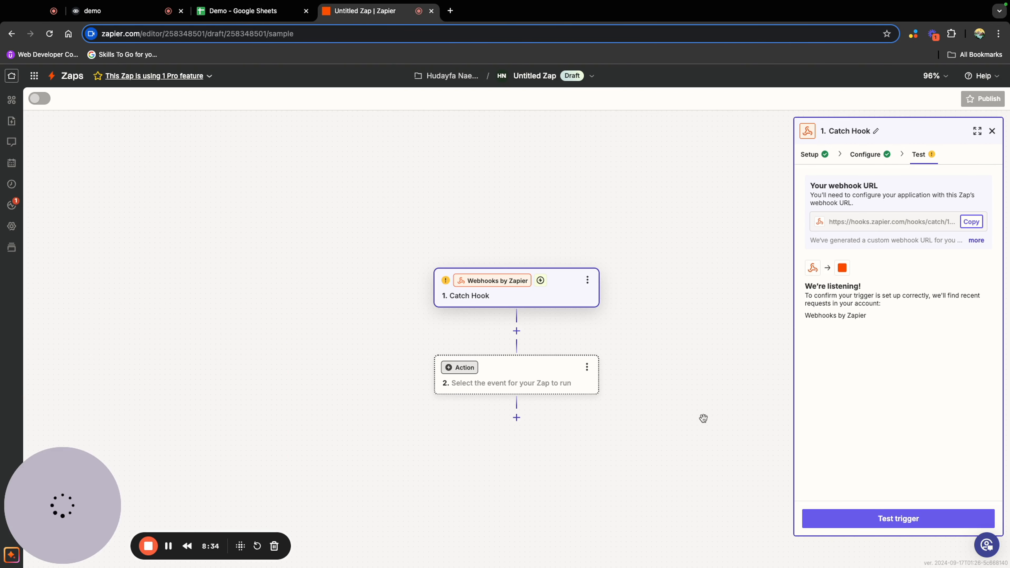
{"action": "left_click", "coordinate": [854, 518]}
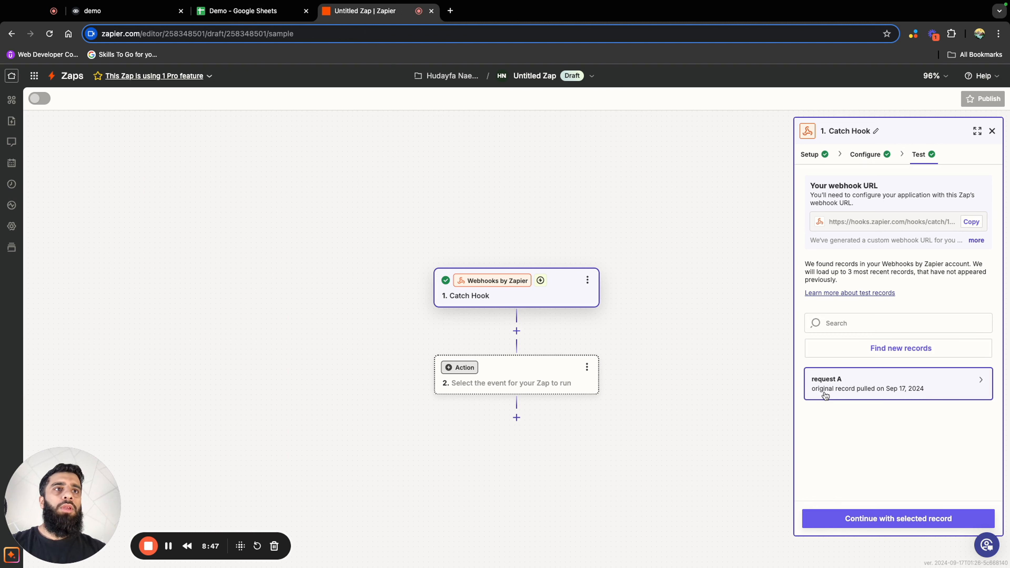
{"action": "mouse_move", "coordinate": [876, 389]}
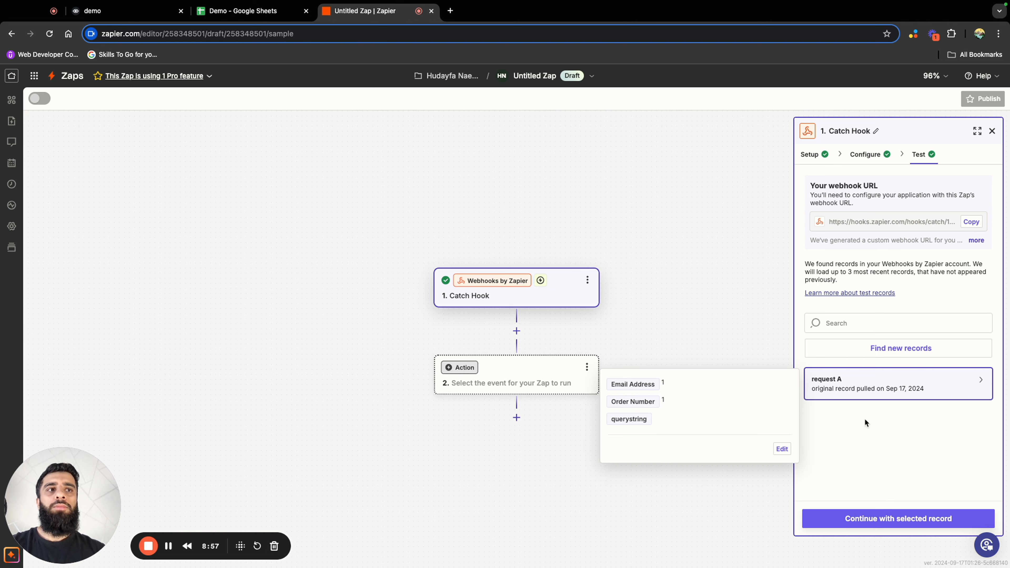
{"action": "left_click", "coordinate": [917, 521]}
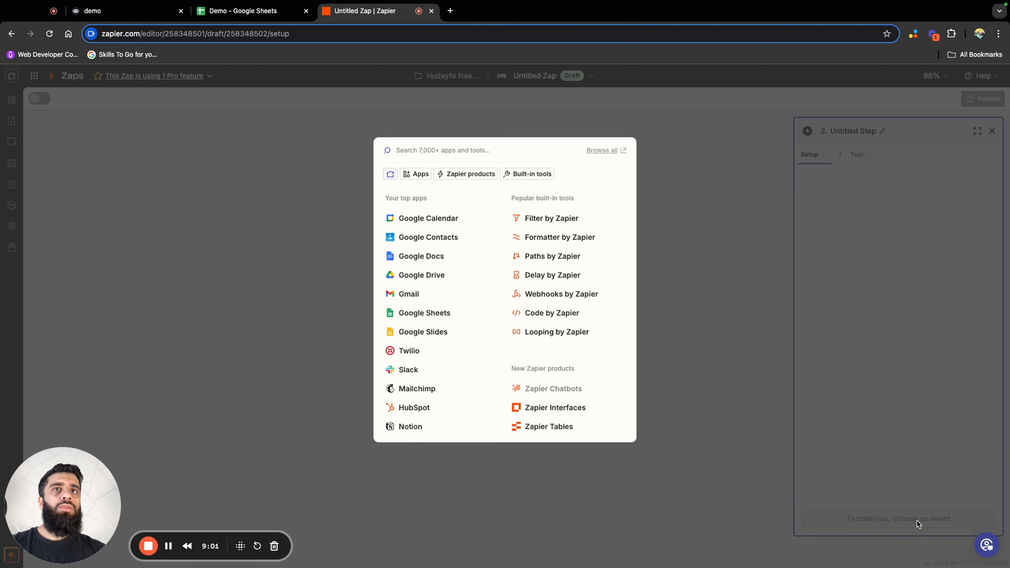
Make the Zap's second step a Google Sheets action with the event Create Multiple Spreadsheet Rows and continue to its configuration
{"action": "left_click", "coordinate": [440, 317]}
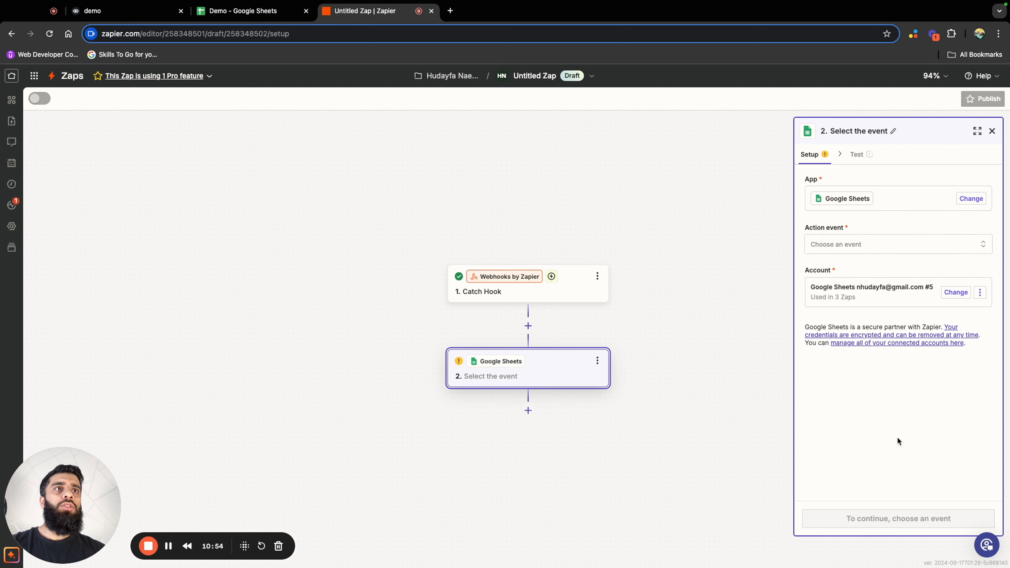
{"action": "left_click", "coordinate": [866, 244]}
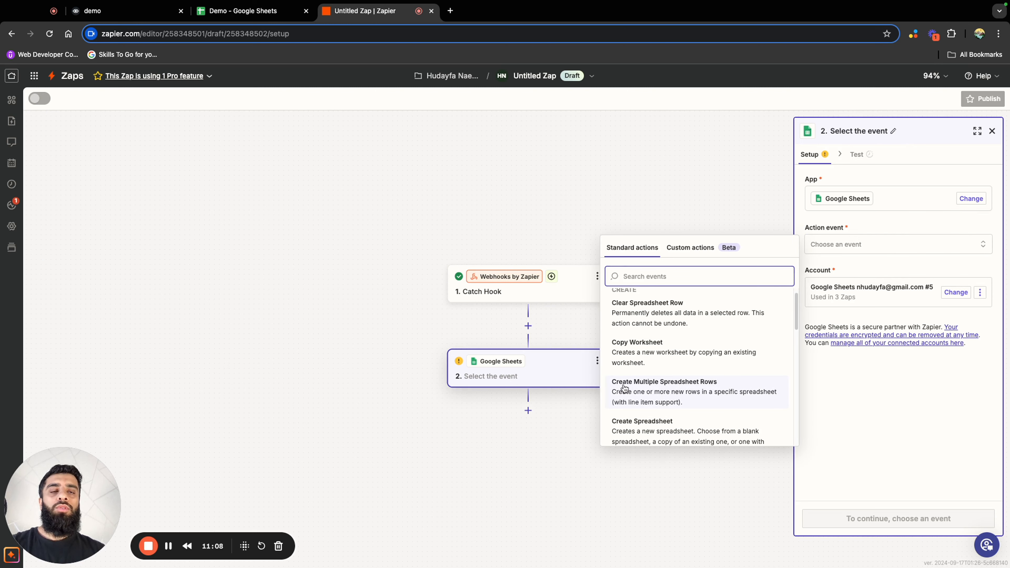
{"action": "left_click", "coordinate": [676, 394]}
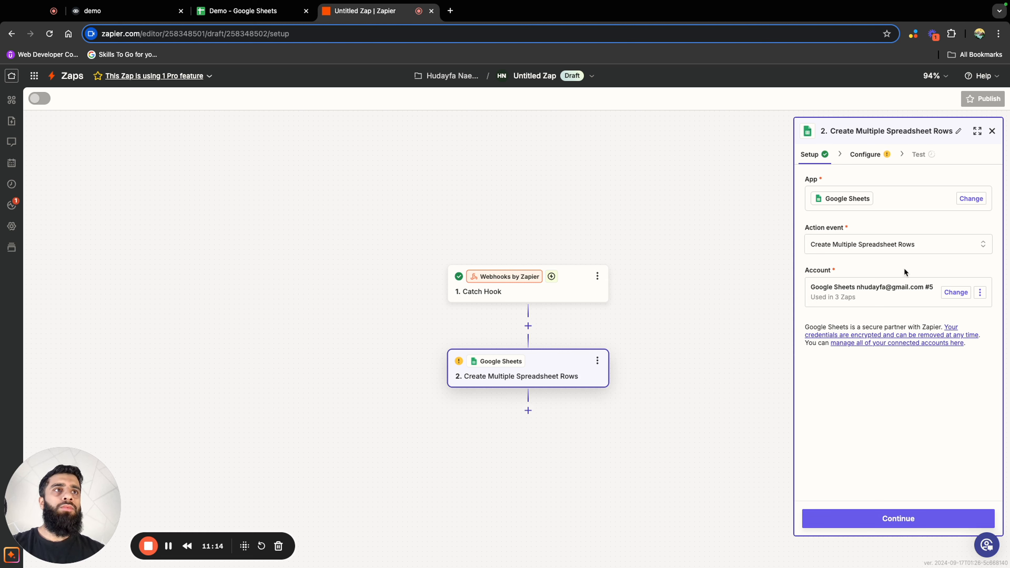
{"action": "left_click", "coordinate": [926, 513]}
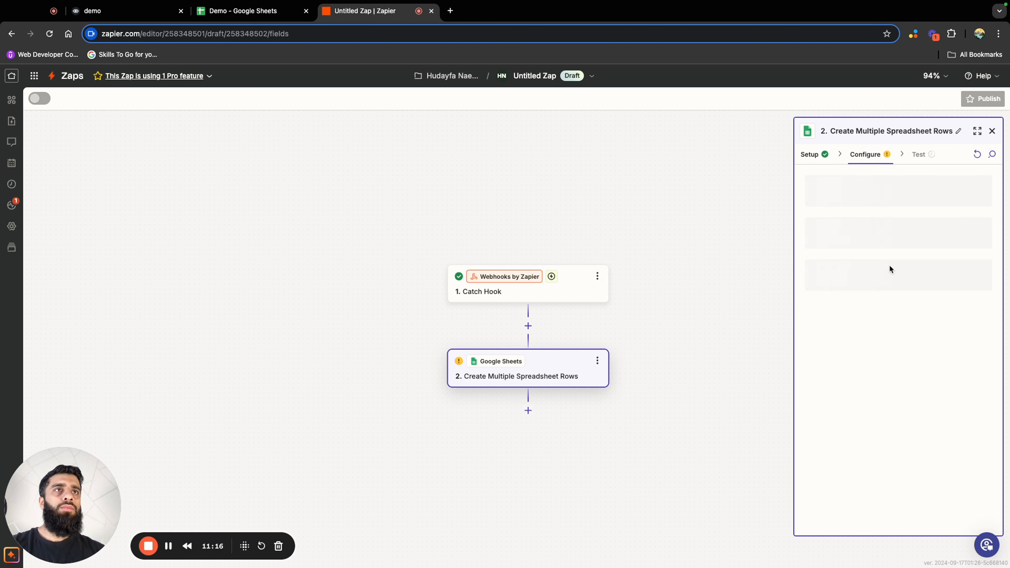
Set the Google Sheets action's drive to My Google Drive, its spreadsheet to Demo and its worksheet to Sheet1
{"action": "left_click", "coordinate": [879, 198]}
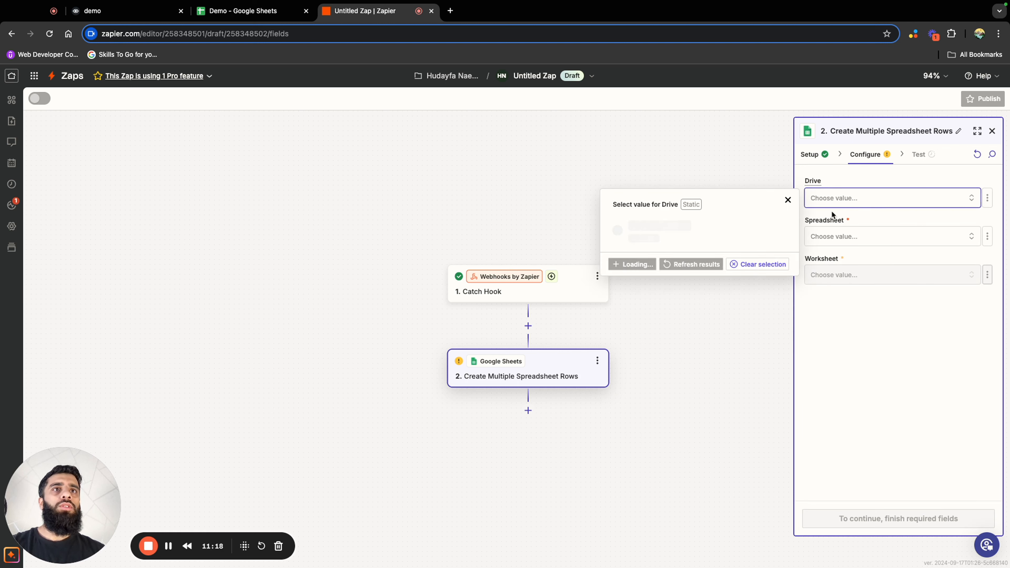
{"action": "left_click", "coordinate": [729, 227]}
{"action": "left_click", "coordinate": [886, 235]}
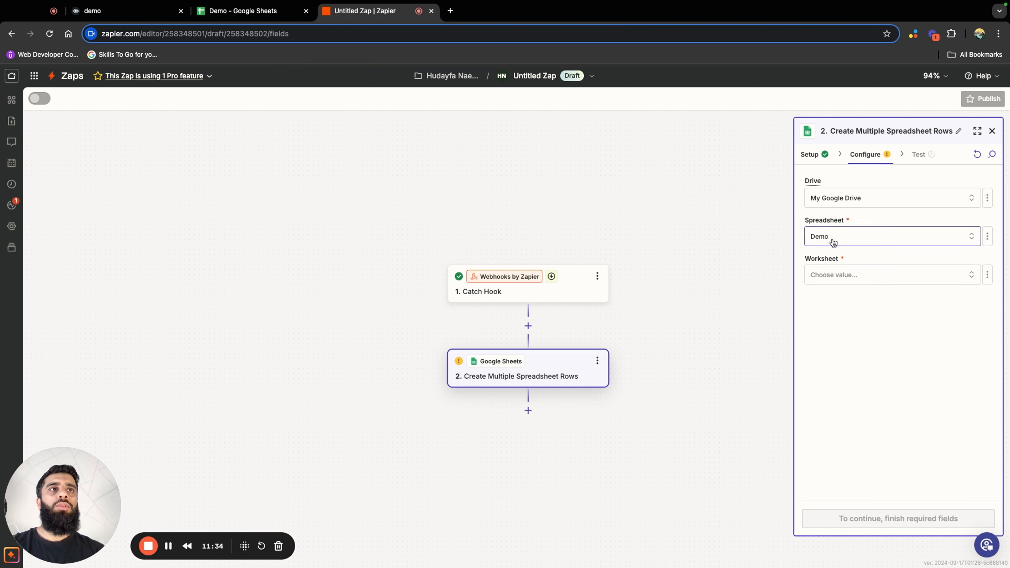
{"action": "left_click", "coordinate": [866, 286]}
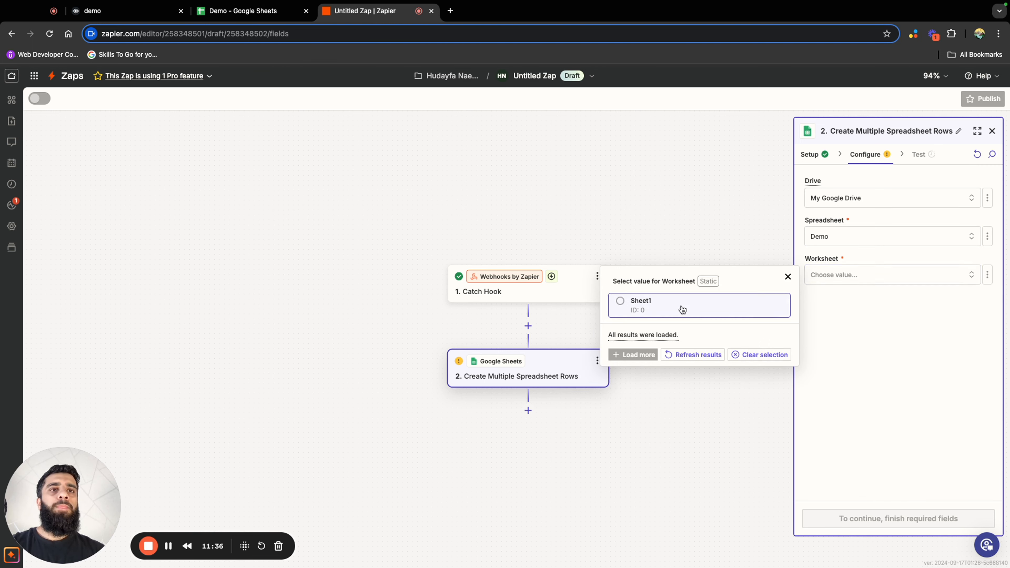
{"action": "left_click", "coordinate": [620, 301]}
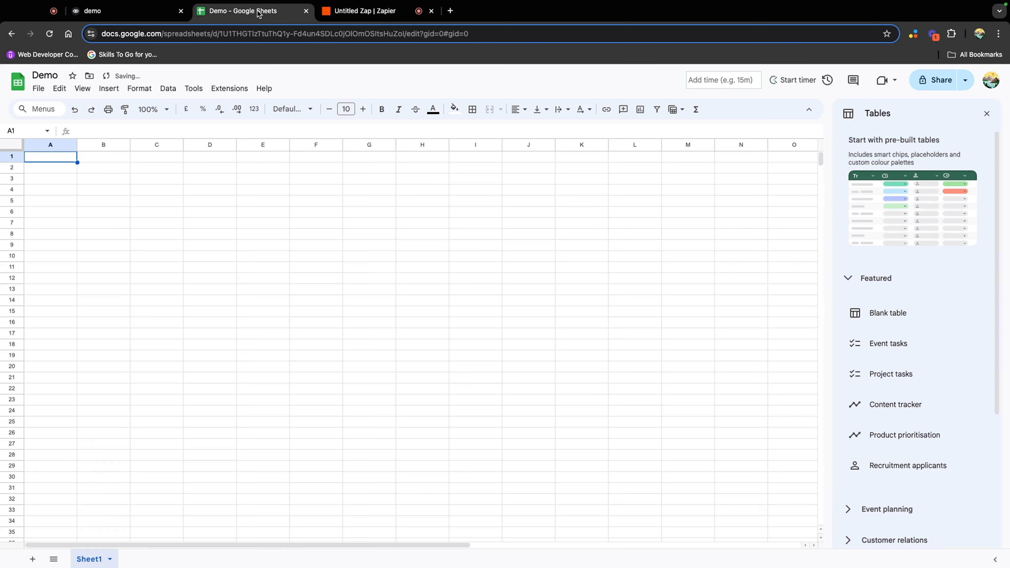
Switch to the Demo spreadsheet in Google Sheets and enter the headers Email in A1 and order number in B1
{"action": "left_click", "coordinate": [247, 11]}
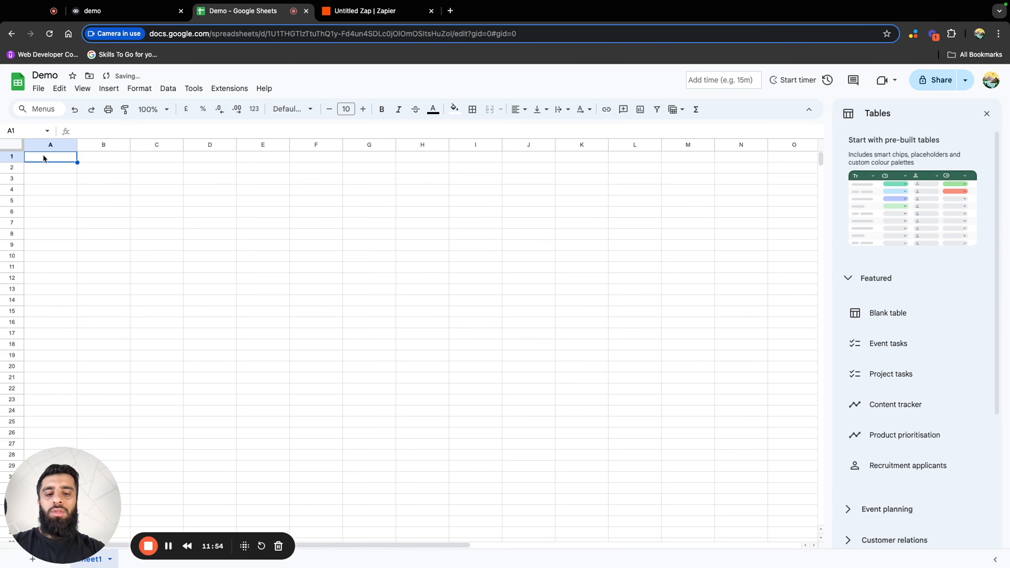
{"action": "type", "text": "Emai"}
{"action": "key", "text": "BackSpace"}
{"action": "key", "text": "BackSpace"}
{"action": "key", "text": "BackSpace"}
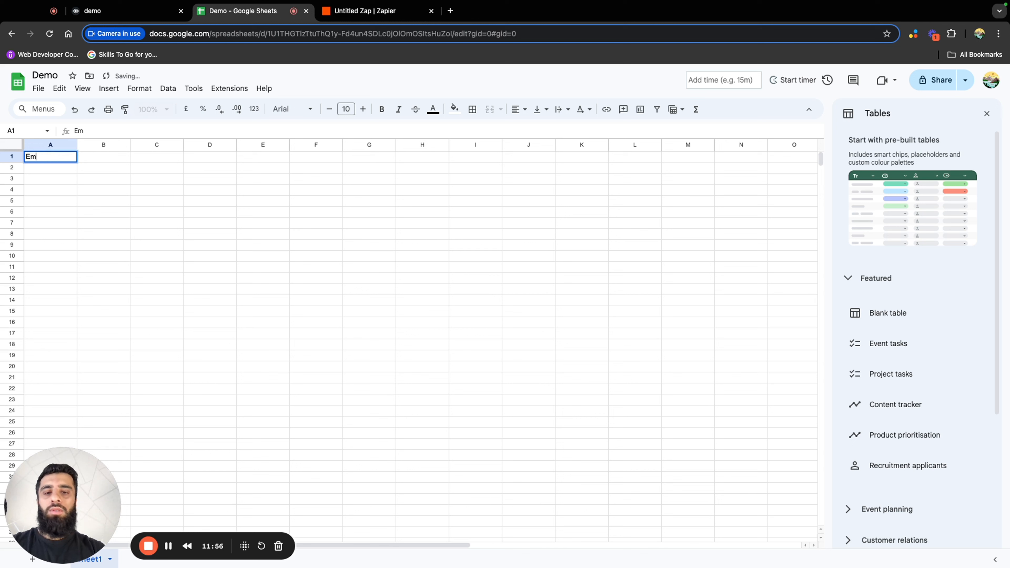
{"action": "type", "text": "l"}
{"action": "left_click", "coordinate": [103, 158]}
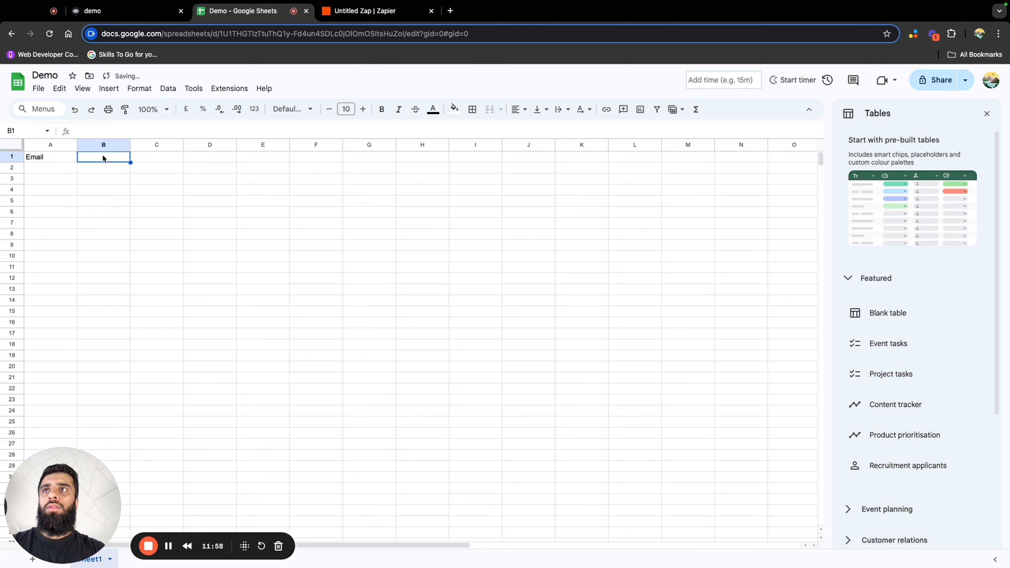
{"action": "type", "text": "order"}
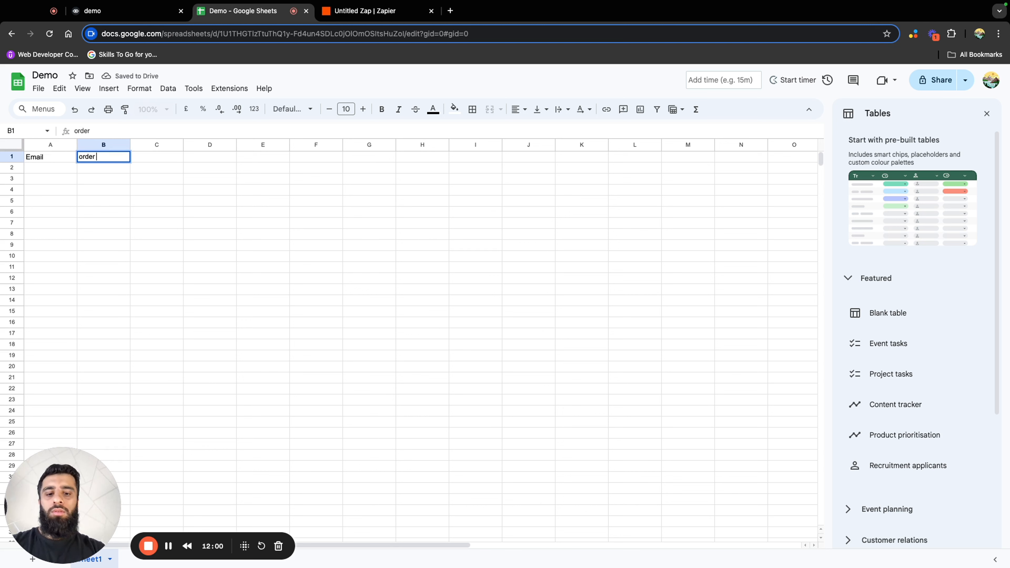
{"action": "type", "text": " number"}
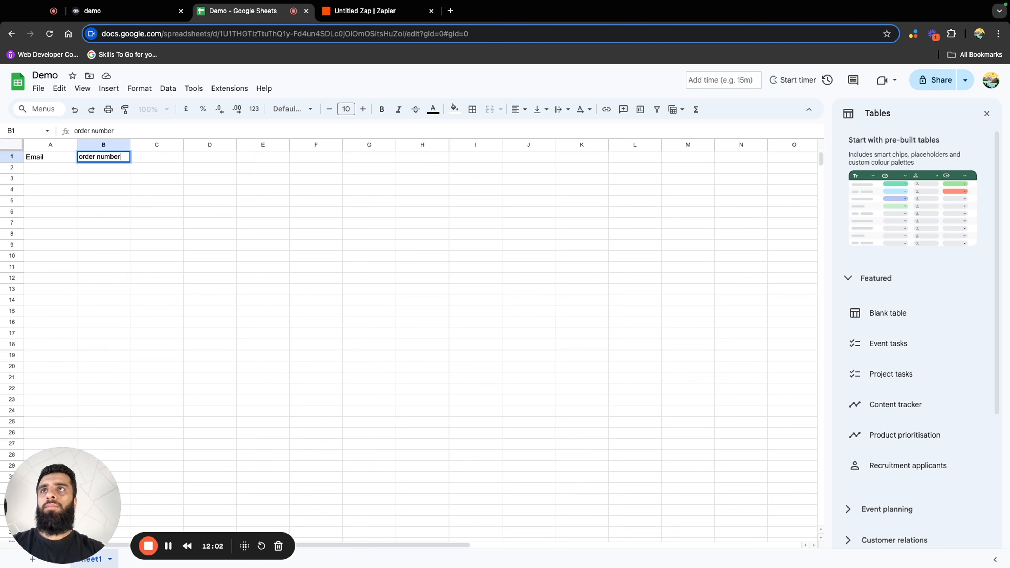
{"action": "left_click", "coordinate": [176, 230]}
Back in Zapier, refresh the action's fields and map Catch Hook's Email Address to Email and Order Number to order number
{"action": "left_click", "coordinate": [329, 16]}
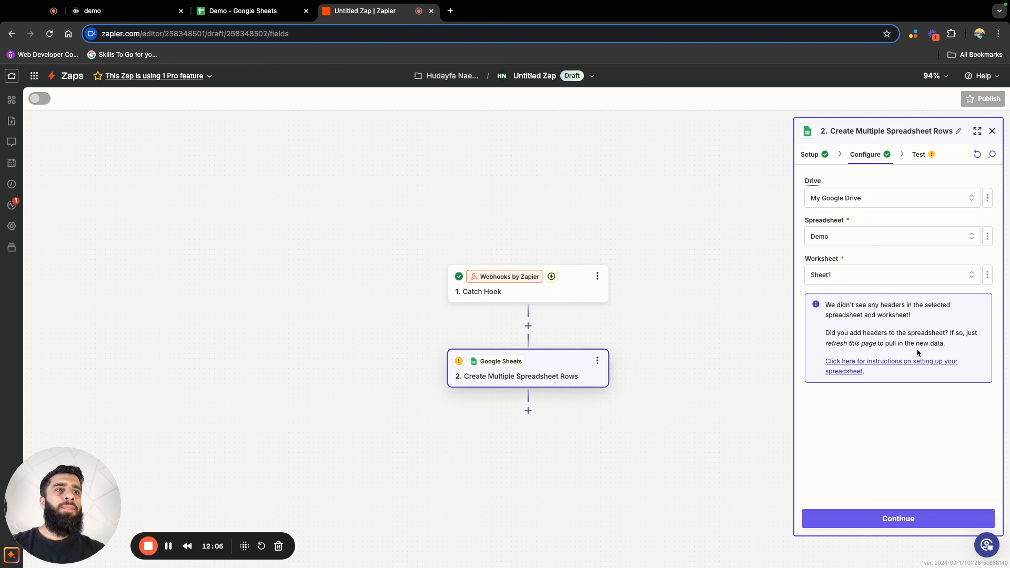
{"action": "left_click", "coordinate": [975, 155]}
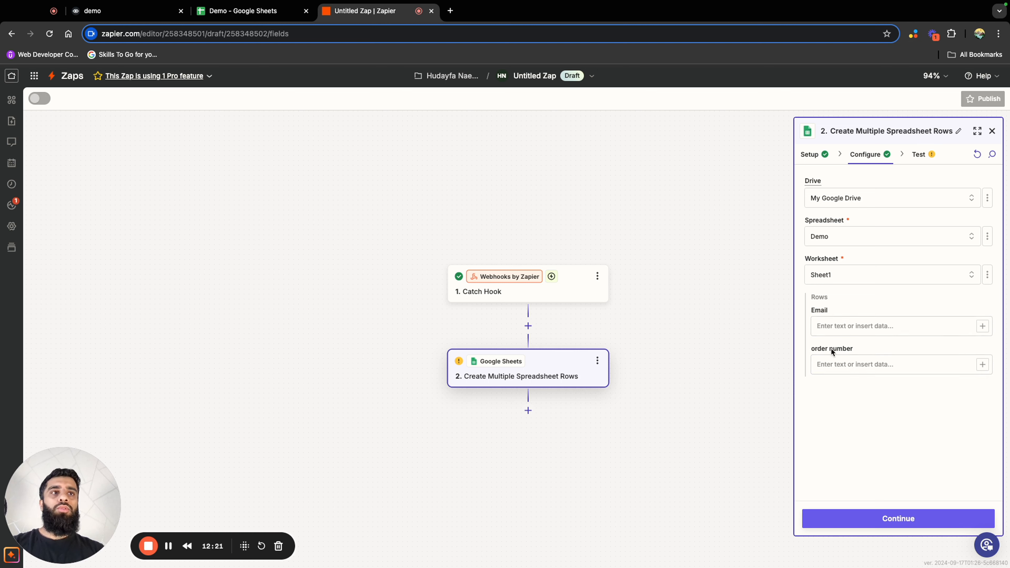
{"action": "left_click", "coordinate": [982, 326]}
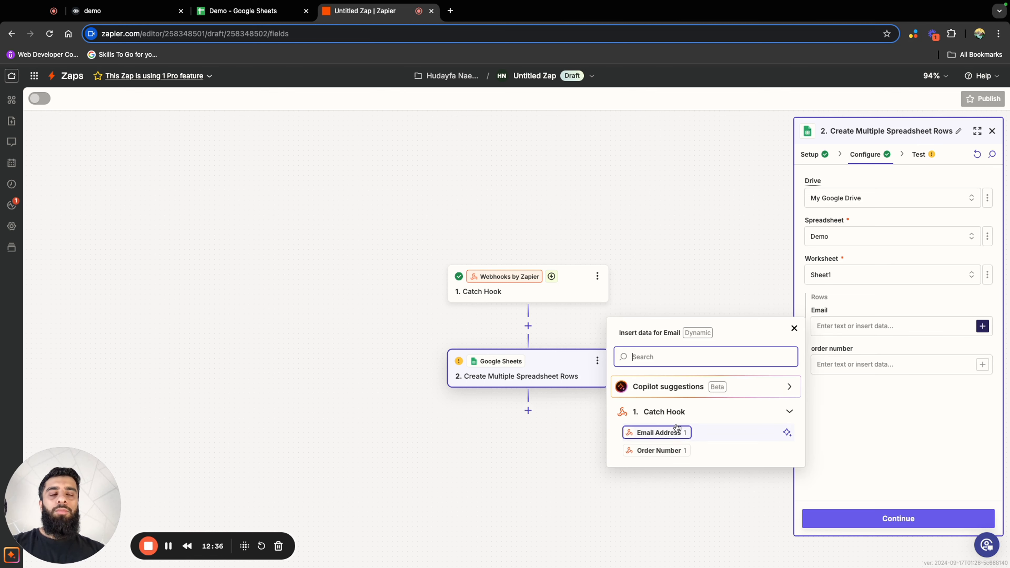
{"action": "left_click", "coordinate": [660, 433]}
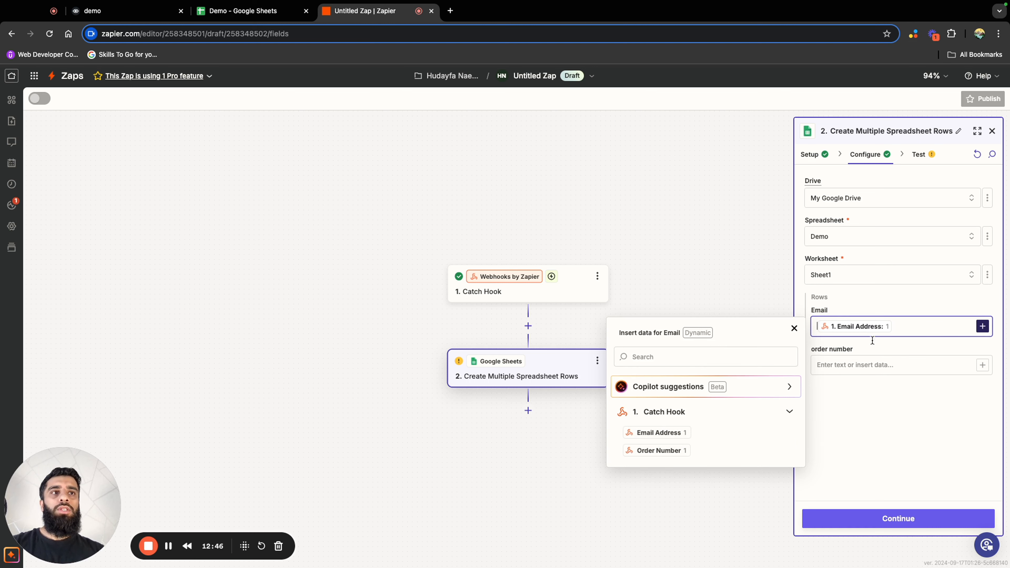
{"action": "left_click", "coordinate": [982, 365]}
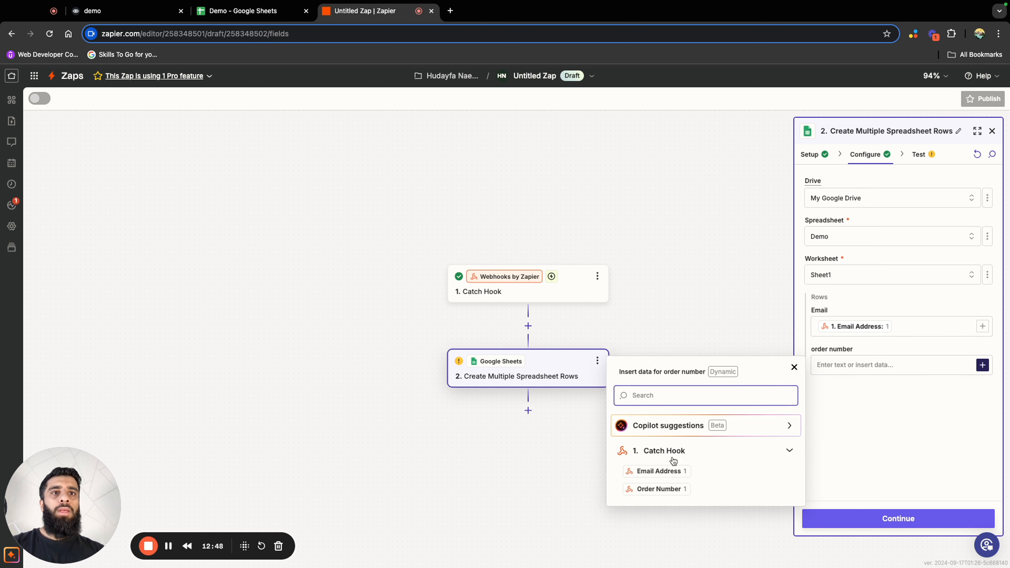
{"action": "left_click", "coordinate": [655, 490]}
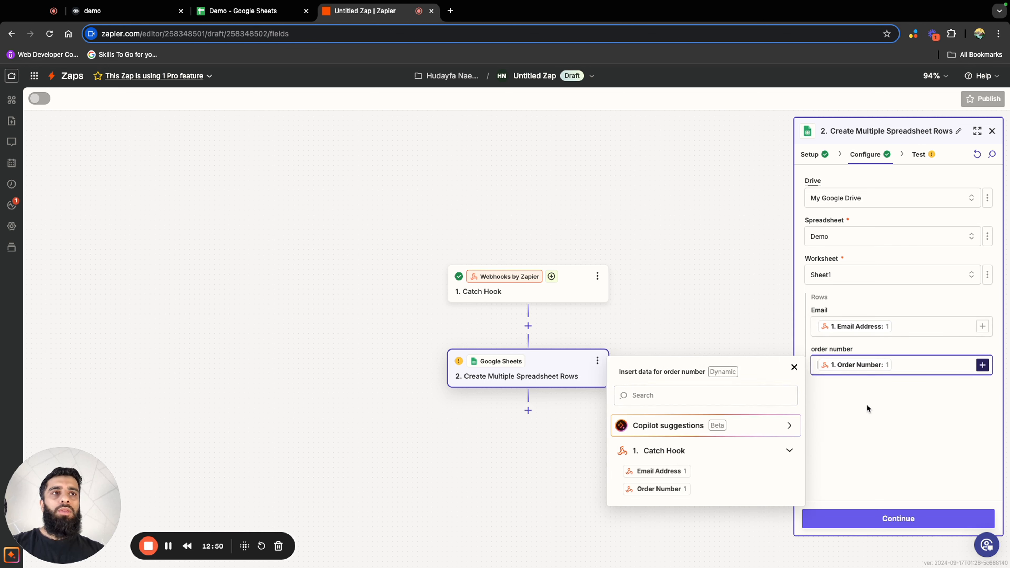
{"action": "left_click", "coordinate": [879, 444]}
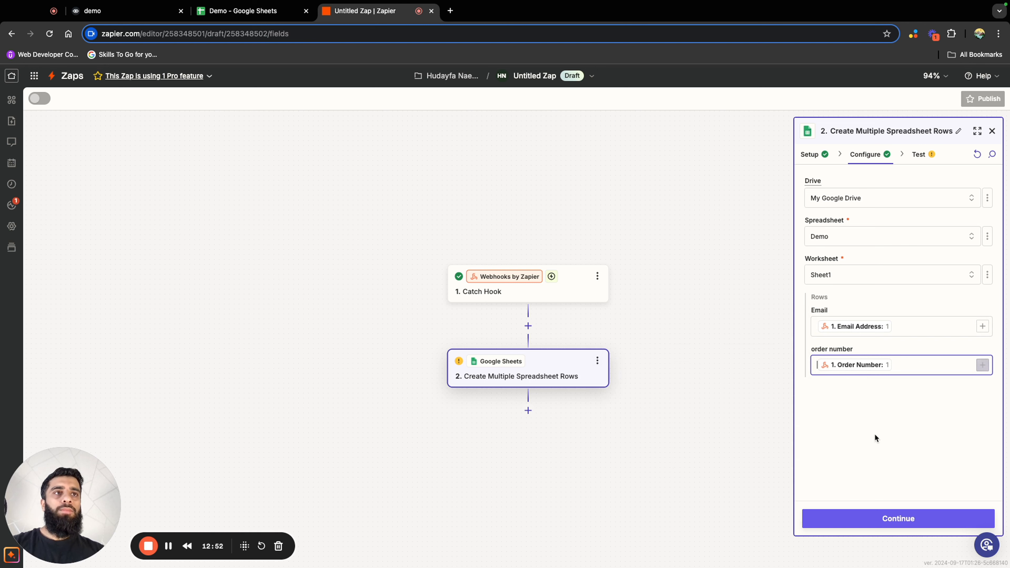
Test the Google Sheets action and check the Email and order number values in row 2 of the Demo spreadsheet
{"action": "left_click", "coordinate": [884, 522]}
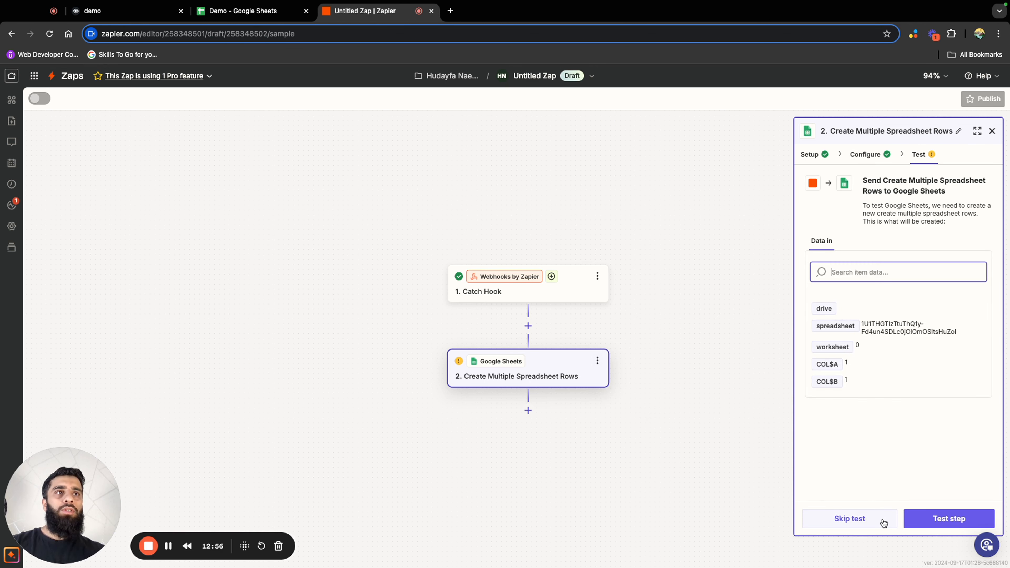
{"action": "left_click", "coordinate": [948, 520]}
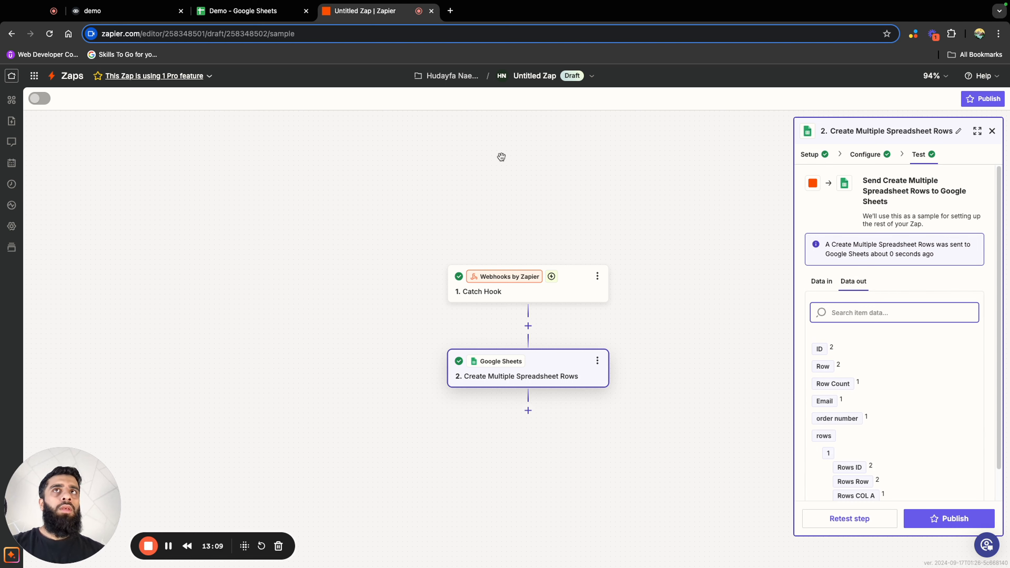
{"action": "left_click", "coordinate": [246, 11]}
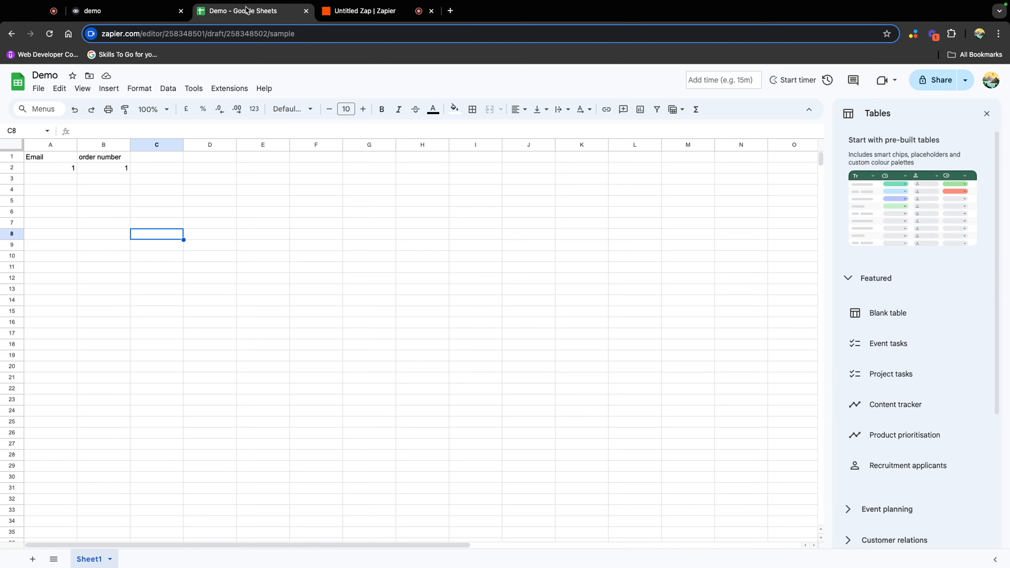
{"action": "left_click", "coordinate": [60, 169]}
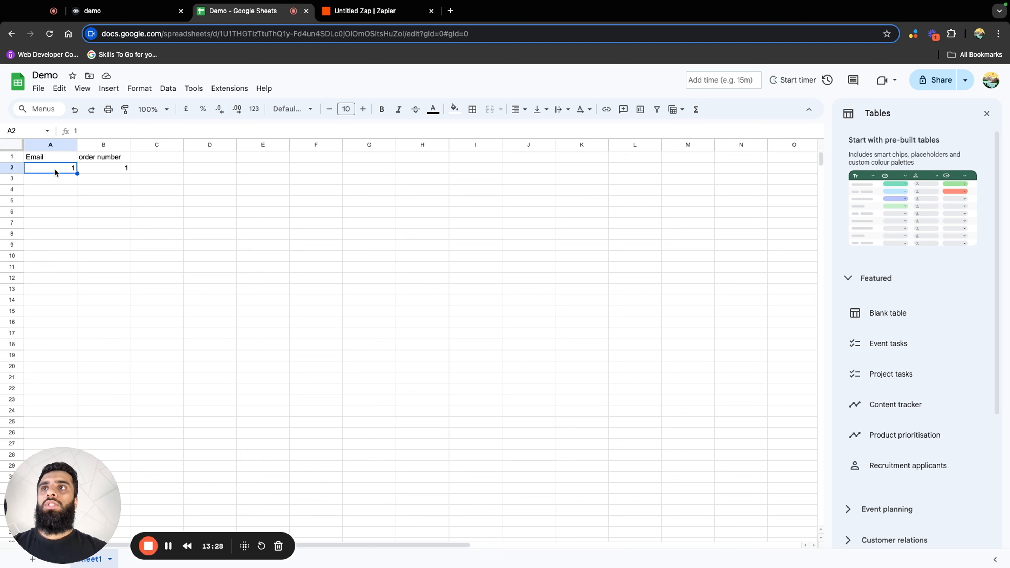
{"action": "left_click", "coordinate": [103, 168]}
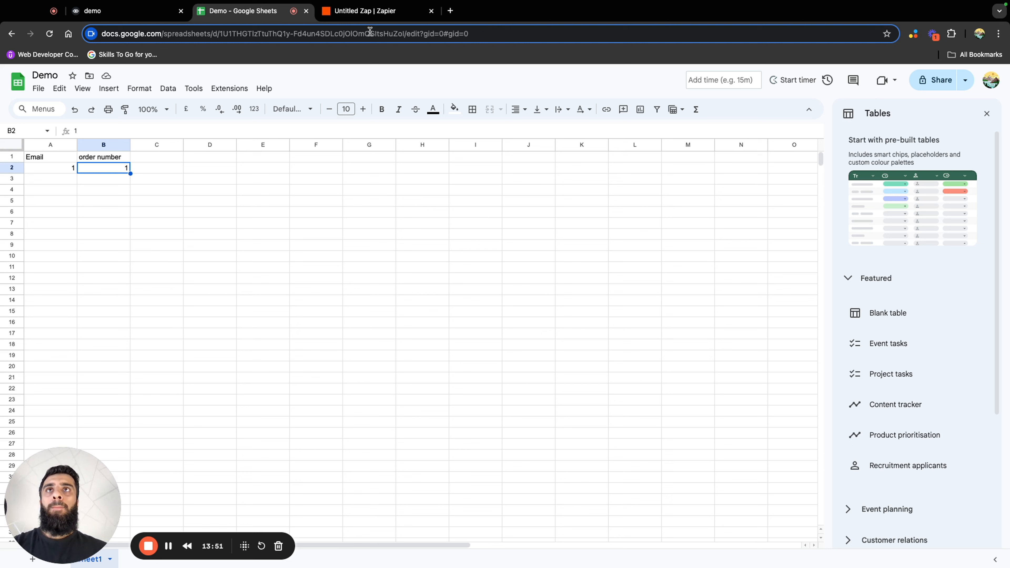
Switch to Voiceflow and connect the order number confirmation's yes choice to the API block that posts to the Zapier webhook
{"action": "left_click", "coordinate": [136, 16]}
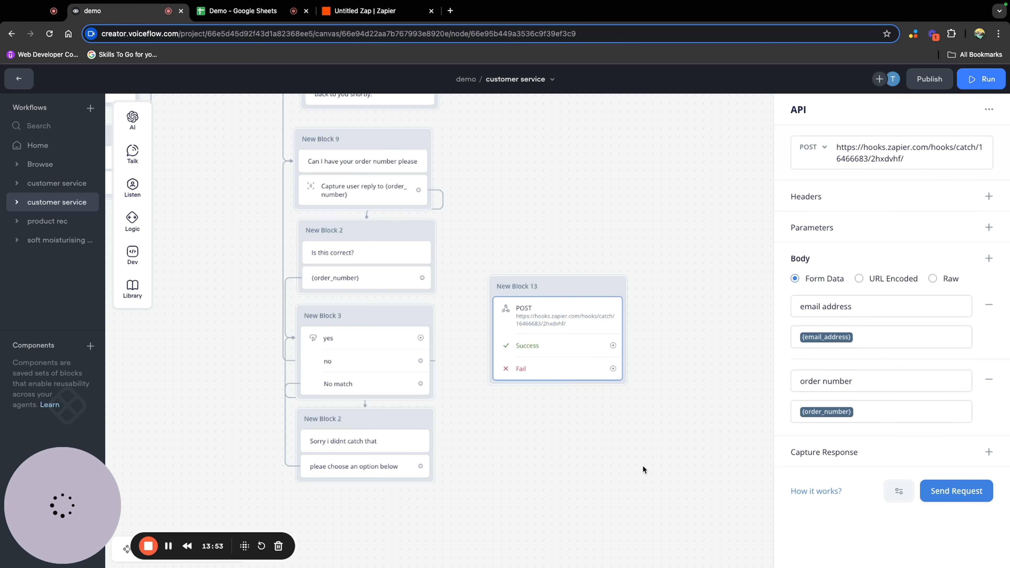
{"action": "left_click_drag", "start_coordinate": [644, 469], "coordinate": [644, 406]}
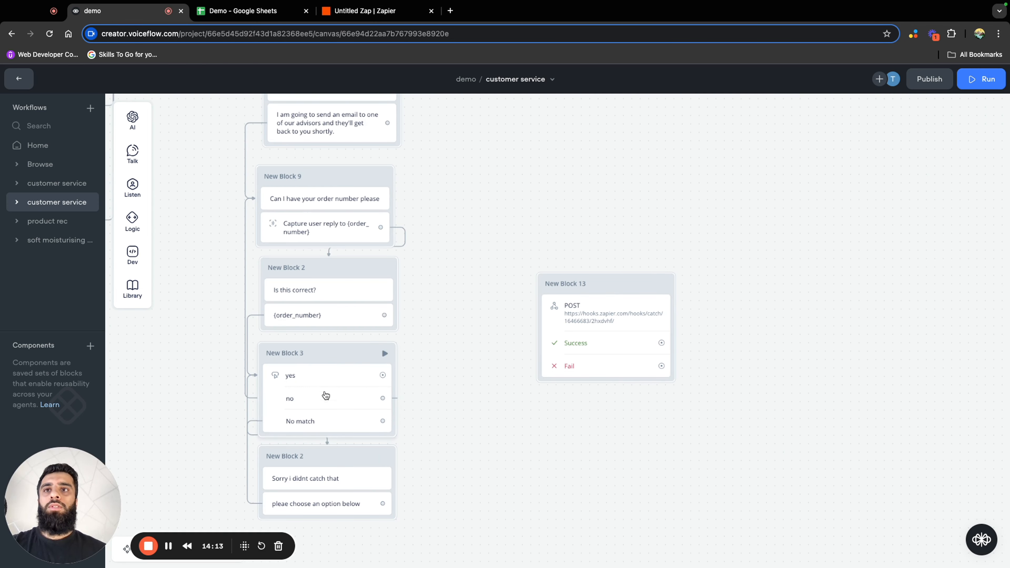
{"action": "left_click_drag", "start_coordinate": [383, 376], "coordinate": [563, 286]}
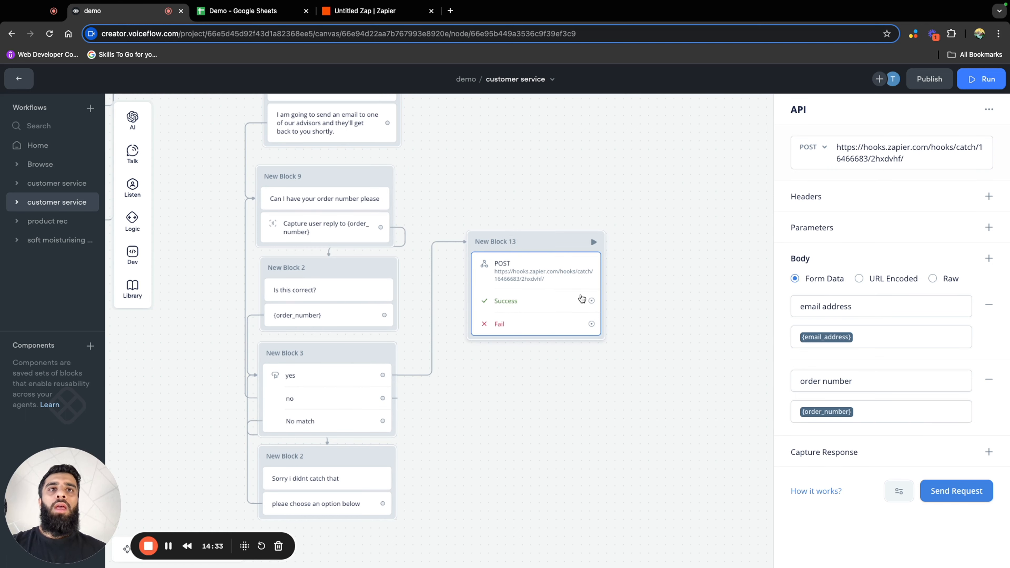
{"action": "left_click", "coordinate": [545, 225]}
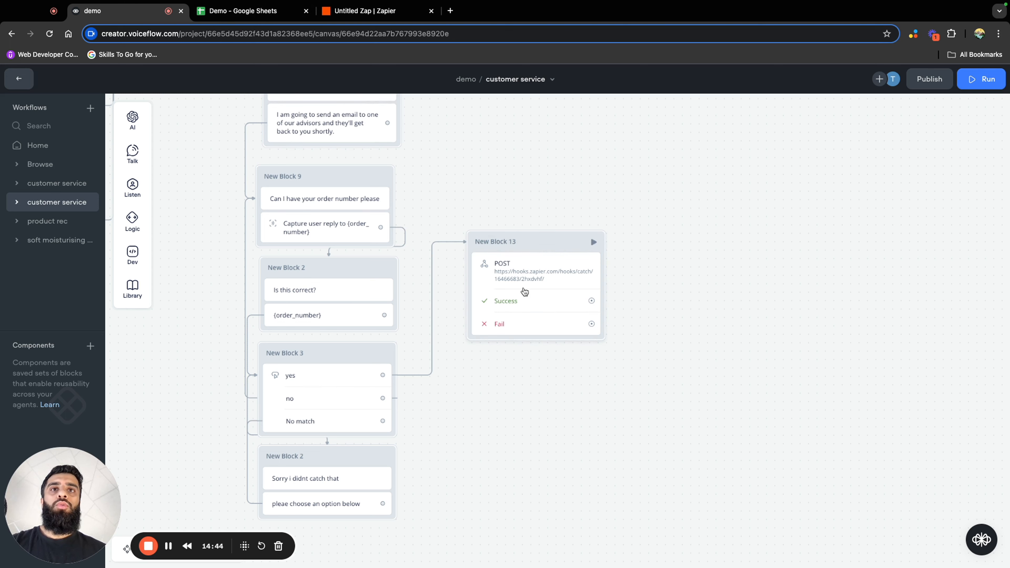
Connect a message block to the API step's Success path saying "All done, please check your emails, an advisor will reach out shortly."
{"action": "left_click_drag", "start_coordinate": [591, 300], "coordinate": [652, 270]}
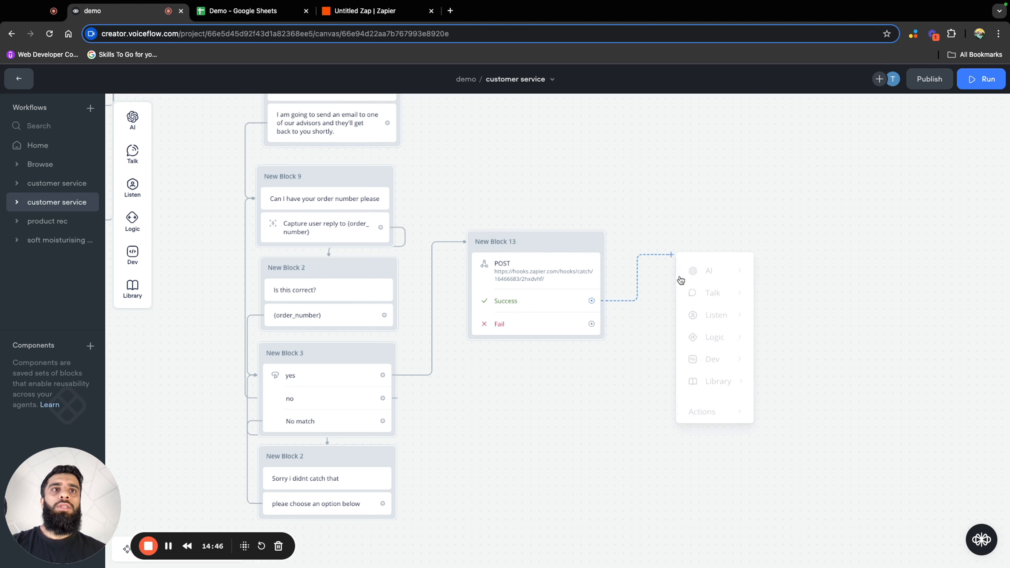
{"action": "mouse_move", "coordinate": [710, 291]}
{"action": "left_click", "coordinate": [764, 296]}
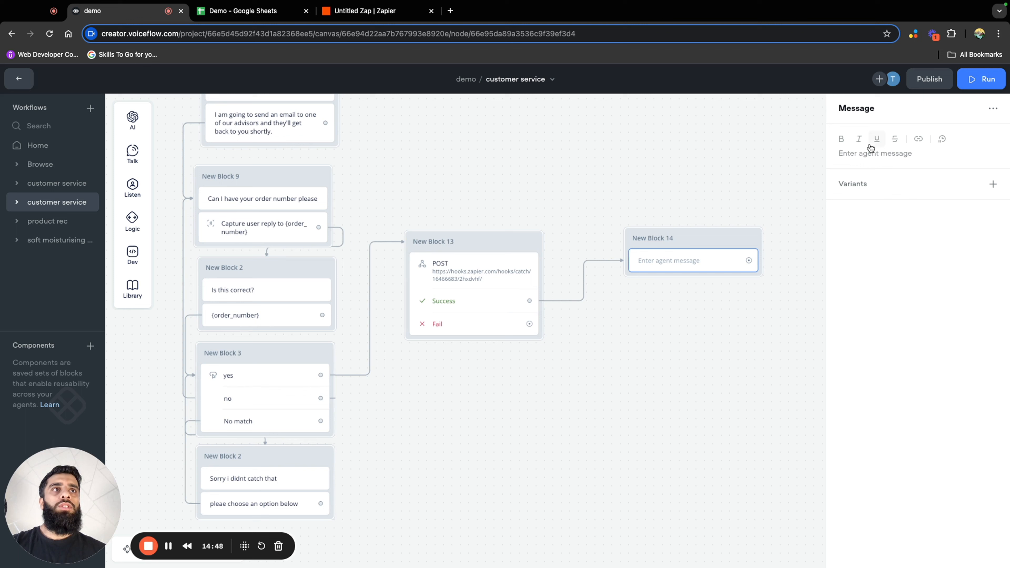
{"action": "left_click", "coordinate": [855, 152]}
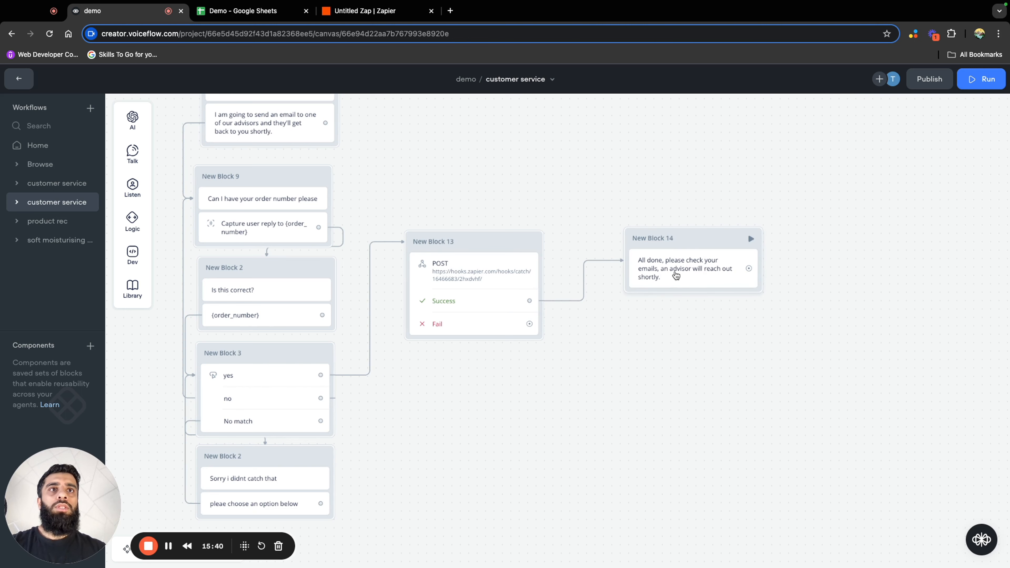
Add a second message reading "Have a good day" beneath the "All done" message in the success block
{"action": "mouse_move", "coordinate": [140, 160]}
{"action": "left_click_drag", "start_coordinate": [171, 153], "coordinate": [684, 295]}
{"action": "left_click", "coordinate": [879, 156]}
{"action": "type", "text": "O"}
{"action": "key", "text": "BackSpace"}
{"action": "type", "text": "Have a good day"}
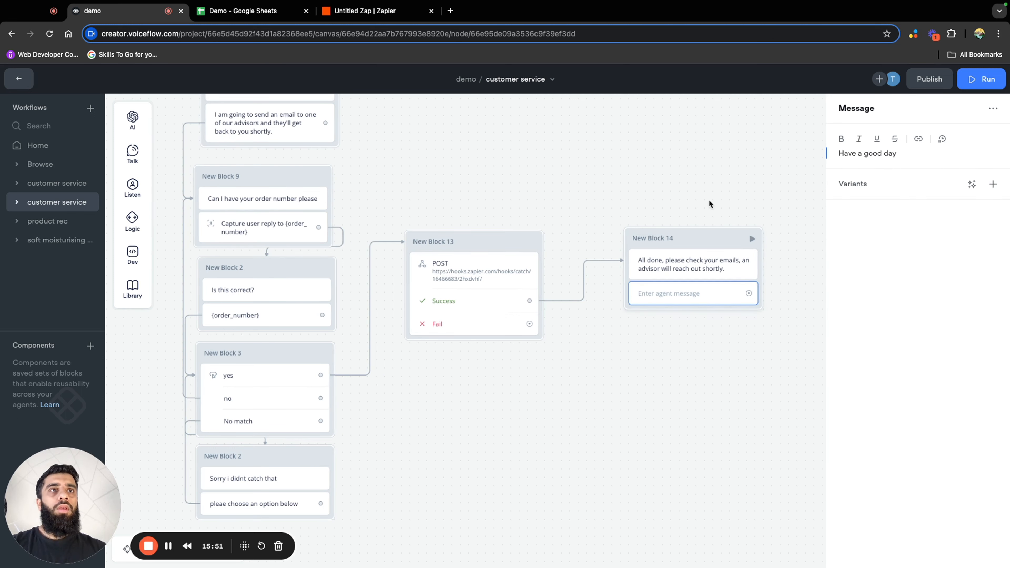
{"action": "left_click", "coordinate": [683, 338]}
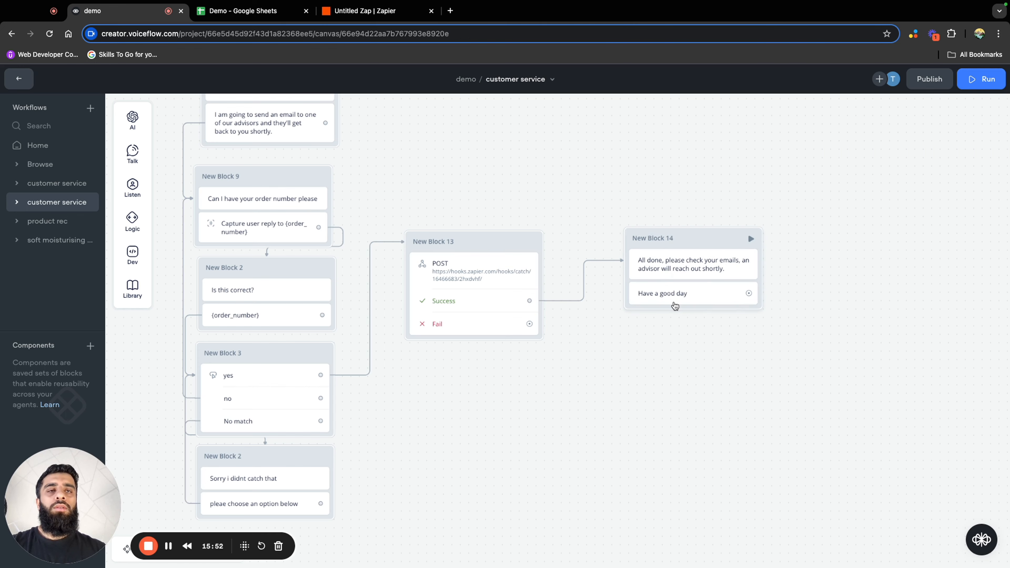
{"action": "left_click_drag", "start_coordinate": [672, 354], "coordinate": [701, 287]}
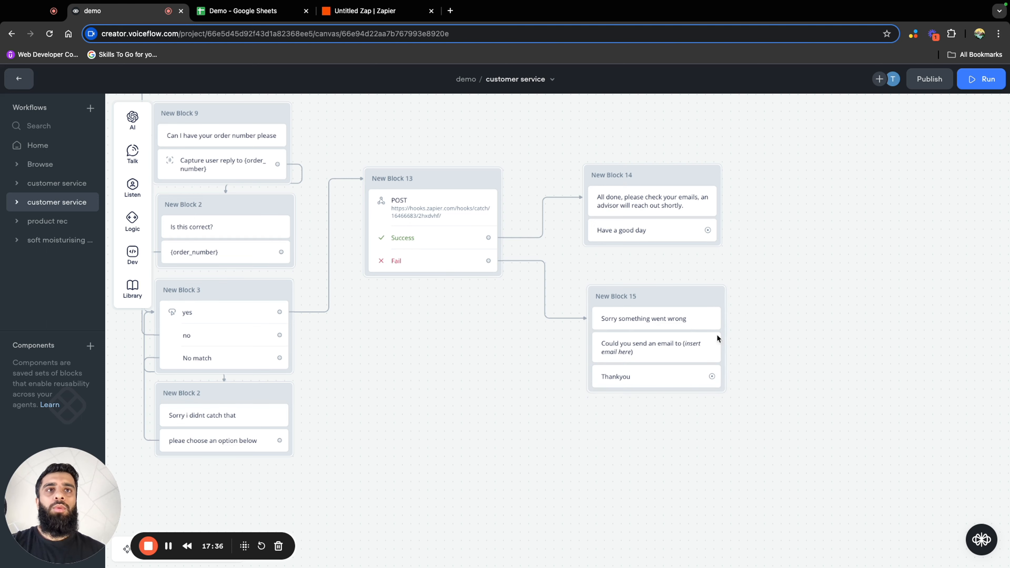
Review the customer service flow from the Track my order choice through to the API step's success and failure messages
{"action": "left_click_drag", "start_coordinate": [665, 295], "coordinate": [671, 292]}
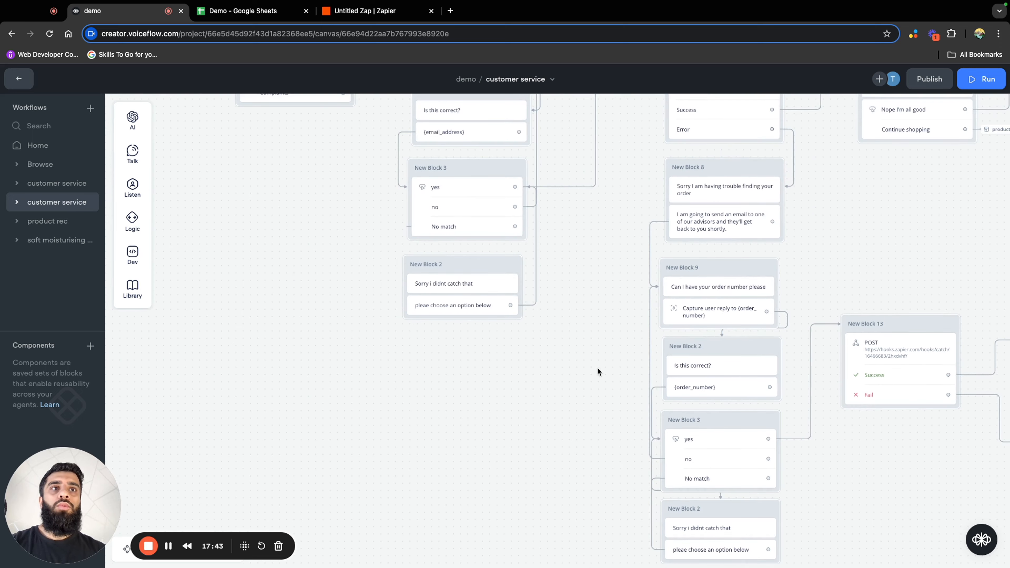
{"action": "left_click_drag", "start_coordinate": [920, 232], "coordinate": [787, 313]}
{"action": "scroll", "coordinate": [786, 313], "scroll_direction": "down", "scroll_amount": 2}
{"action": "left_click_drag", "start_coordinate": [448, 446], "coordinate": [677, 401]}
{"action": "left_click_drag", "start_coordinate": [459, 215], "coordinate": [705, 249]}
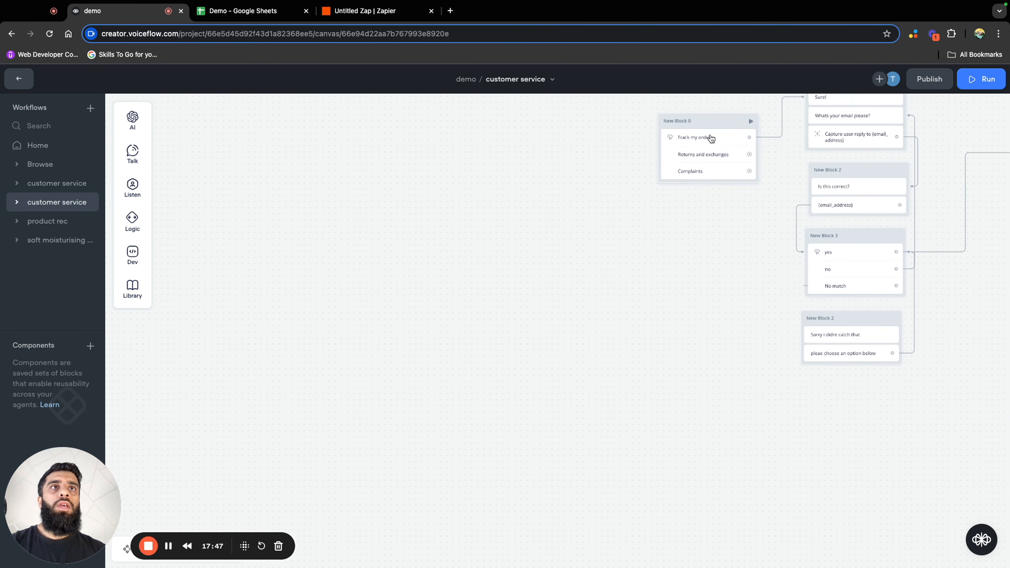
{"action": "left_click_drag", "start_coordinate": [716, 121], "coordinate": [652, 410]}
{"action": "left_click_drag", "start_coordinate": [857, 468], "coordinate": [736, 253]}
{"action": "left_click_drag", "start_coordinate": [563, 221], "coordinate": [563, 378]}
{"action": "left_click_drag", "start_coordinate": [744, 397], "coordinate": [667, 296]}
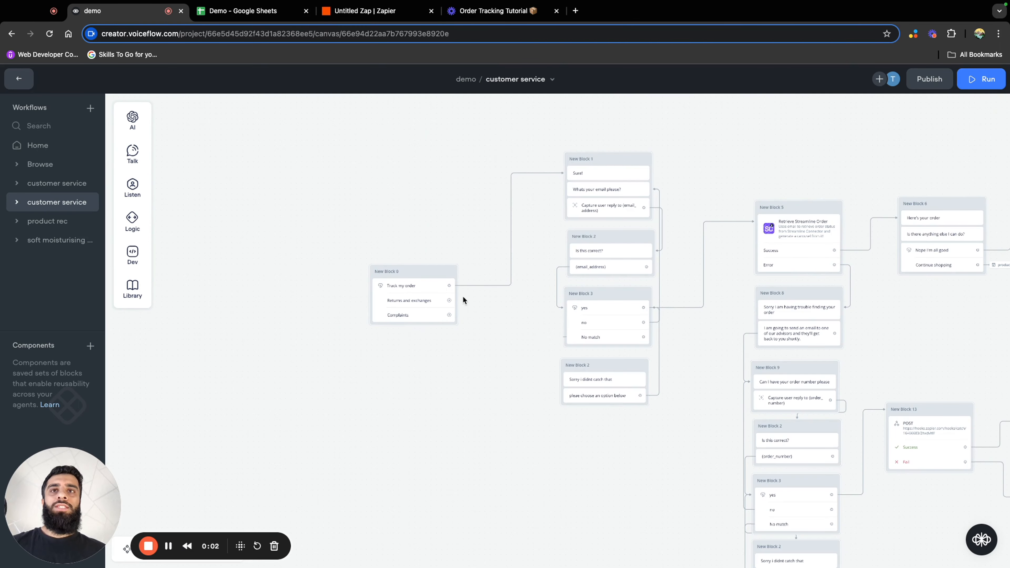
Test the flow from the Track my order choice, submitting the customer's email and confirming that it is correct
{"action": "left_click", "coordinate": [451, 271]}
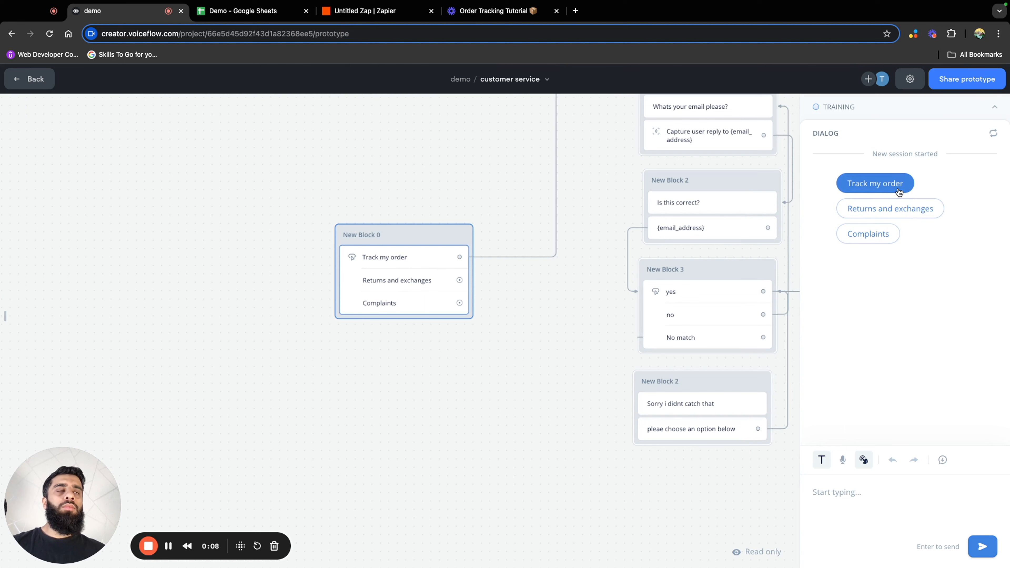
{"action": "left_click", "coordinate": [874, 183]}
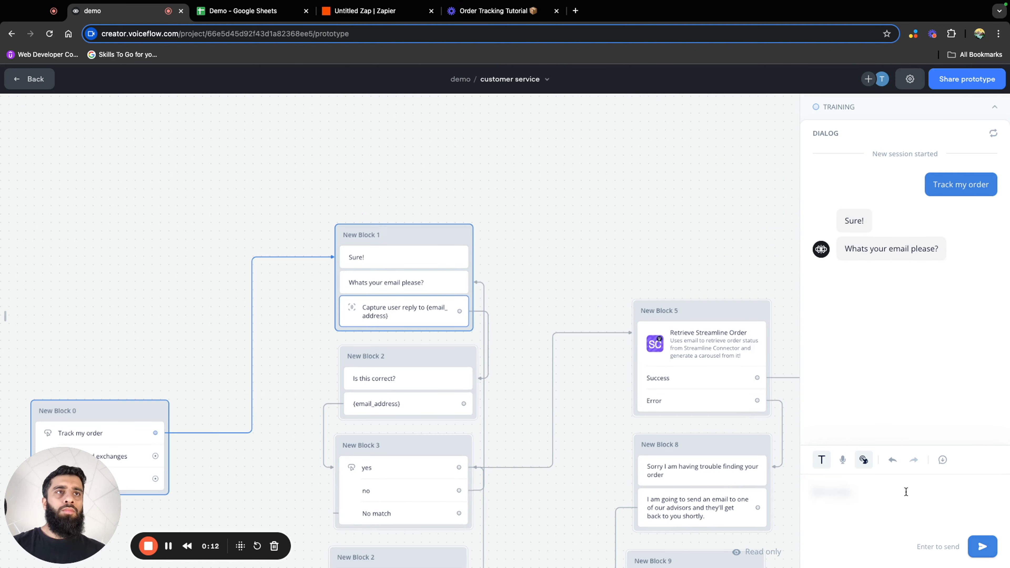
{"action": "key", "text": "super+v"}
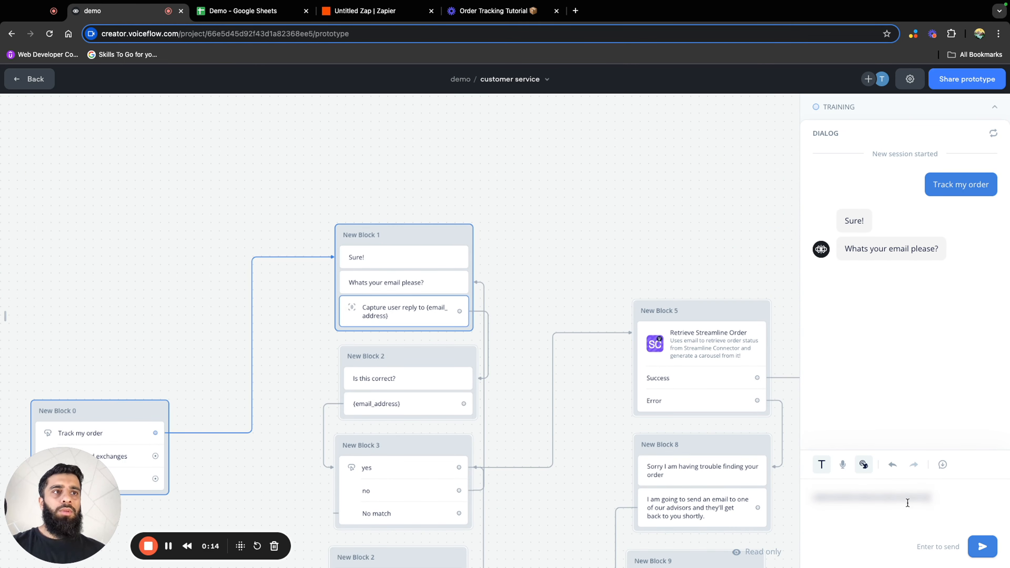
{"action": "key", "text": "Return"}
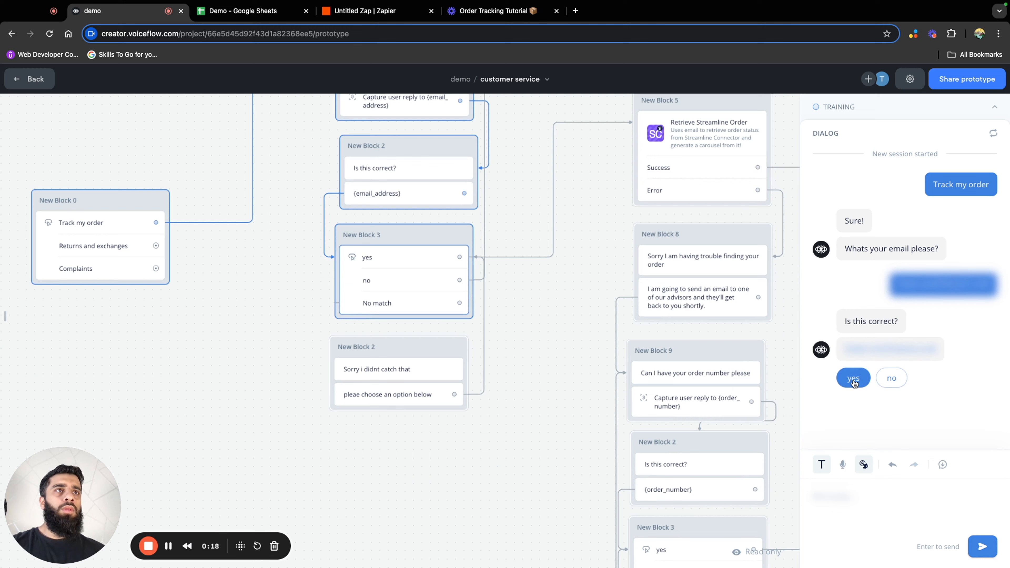
{"action": "left_click", "coordinate": [853, 380]}
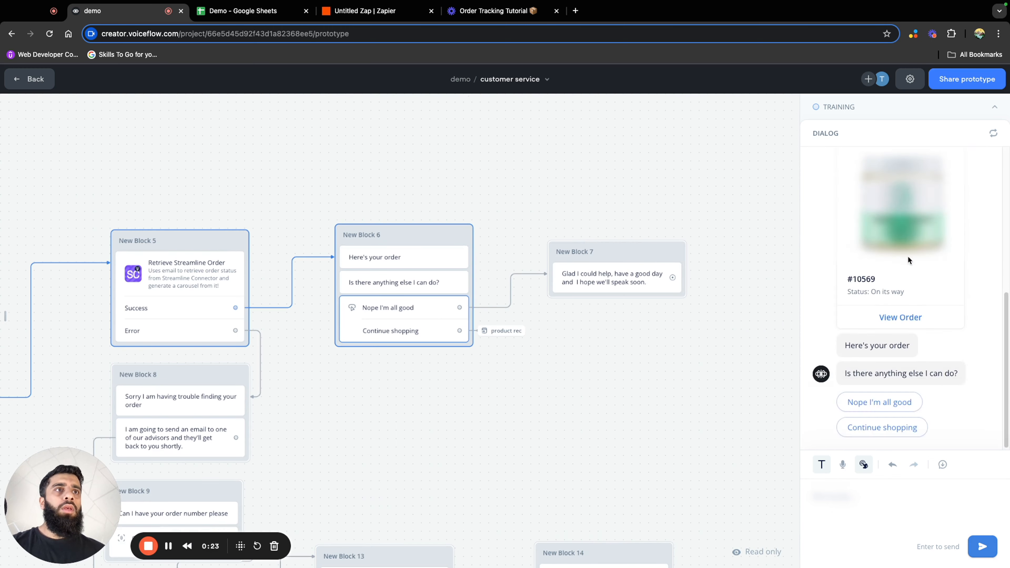
Examine the order card in the test dialog and answer the follow-up question with "Nope I'm all good"
{"action": "left_click", "coordinate": [241, 546]}
{"action": "left_click", "coordinate": [909, 251]}
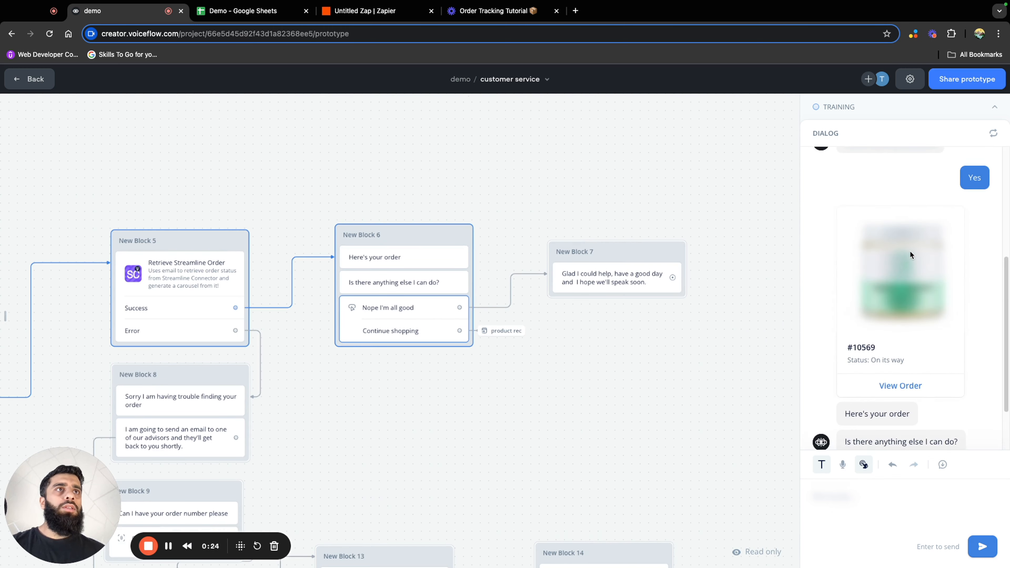
{"action": "scroll", "coordinate": [910, 251], "scroll_direction": "up", "scroll_amount": 1}
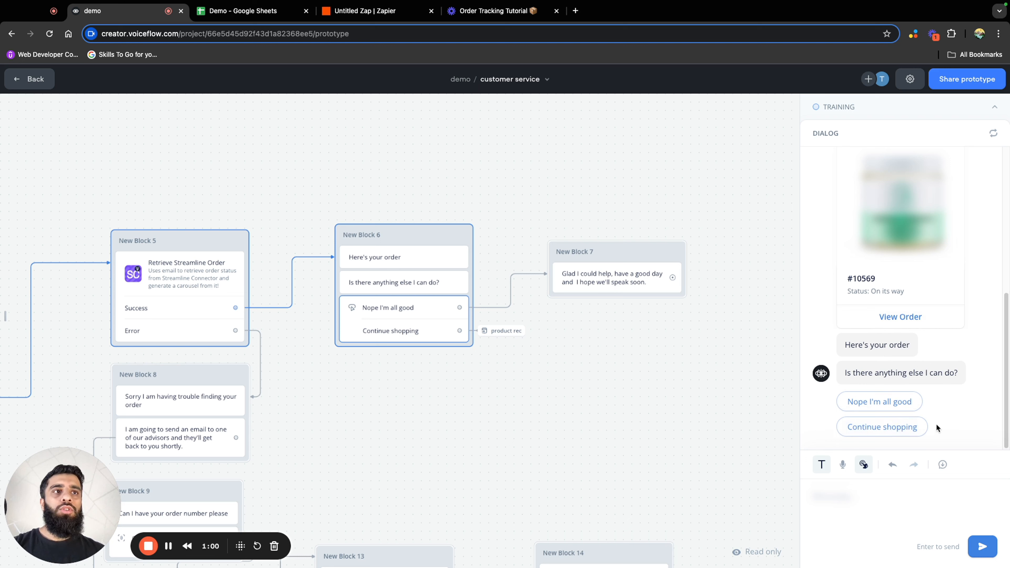
{"action": "left_click", "coordinate": [904, 403]}
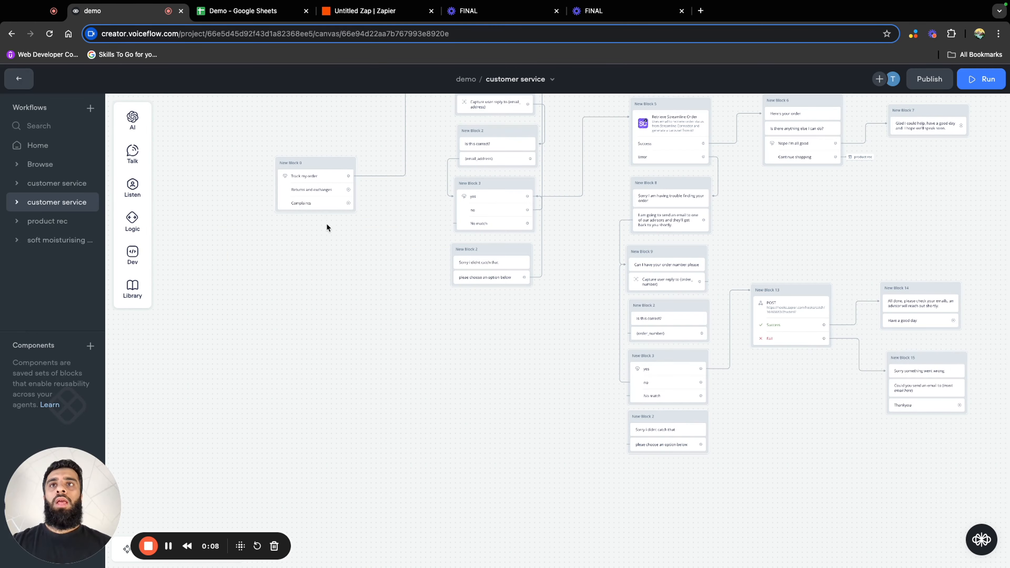
Move the starting choices block below the existing flow and connect Complaints to a message reading "I'm sorry to hear that."
{"action": "left_click_drag", "start_coordinate": [327, 166], "coordinate": [334, 433]}
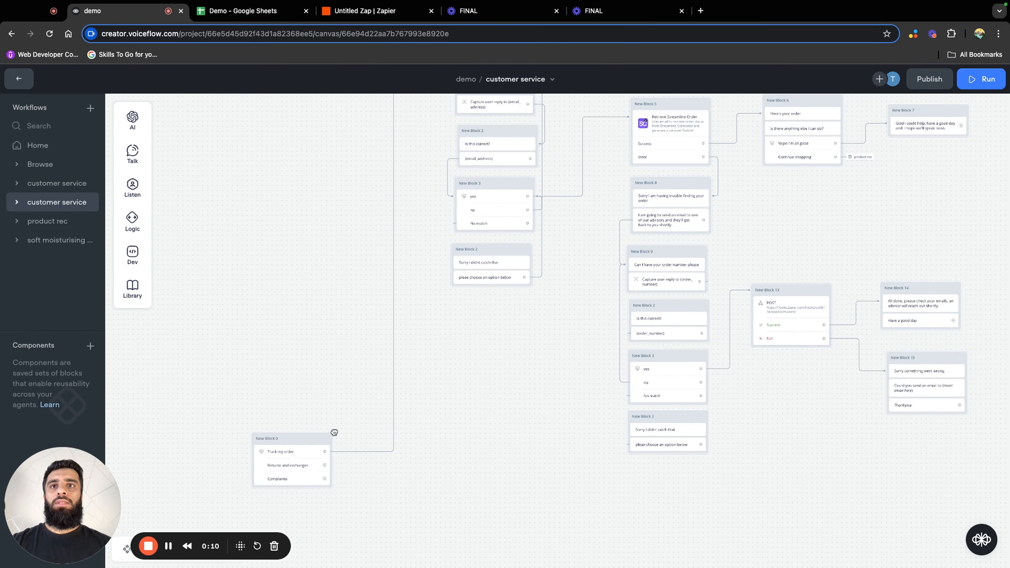
{"action": "scroll", "coordinate": [454, 438], "scroll_direction": "down", "scroll_amount": 5}
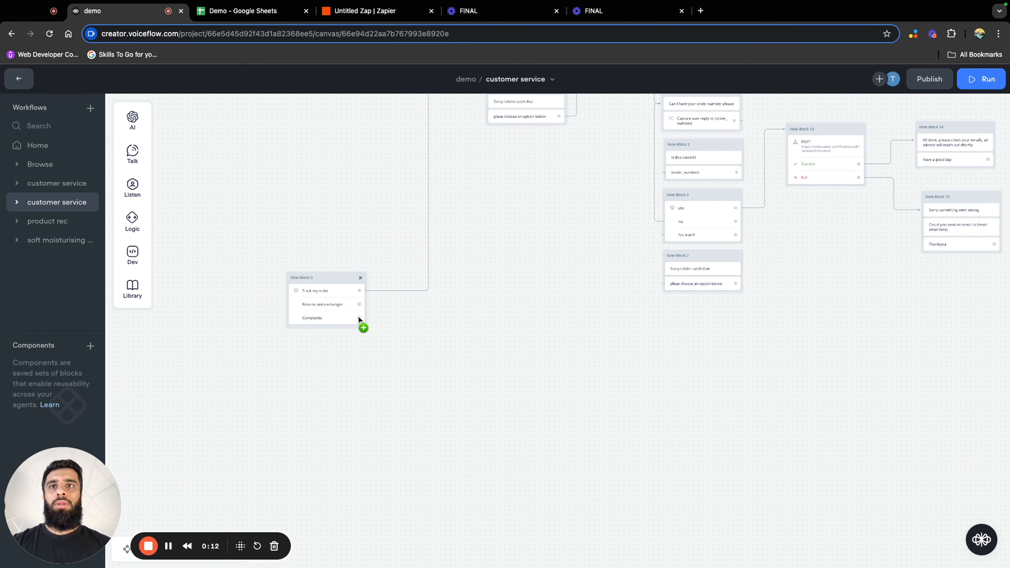
{"action": "left_click_drag", "start_coordinate": [361, 321], "coordinate": [404, 350]}
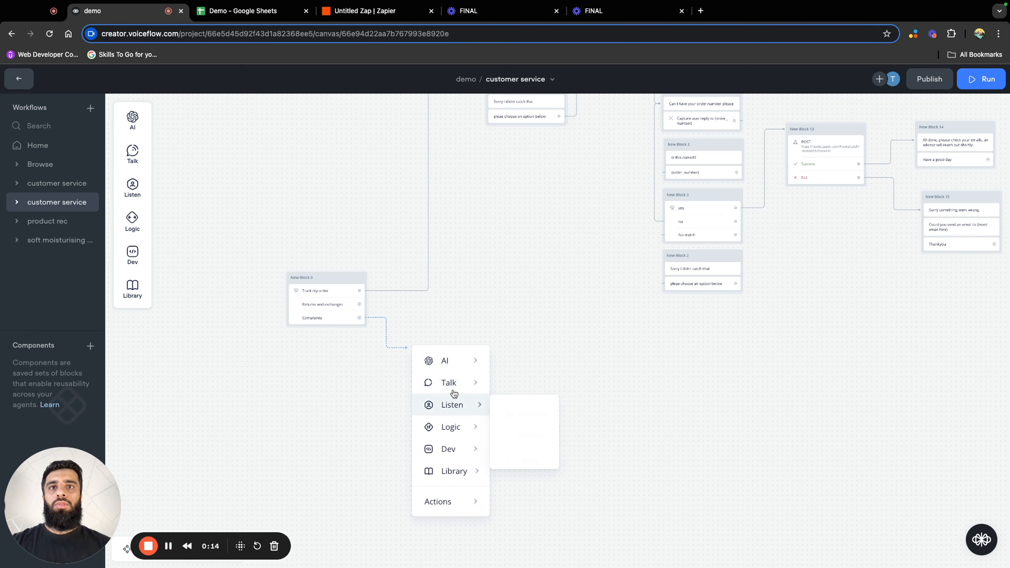
{"action": "mouse_move", "coordinate": [470, 383]}
Add the message "I'll need some information from you to pass onto our customer service team, they'll be able to resolve your issue." beneath the apology
{"action": "left_click_drag", "start_coordinate": [524, 340], "coordinate": [548, 356]}
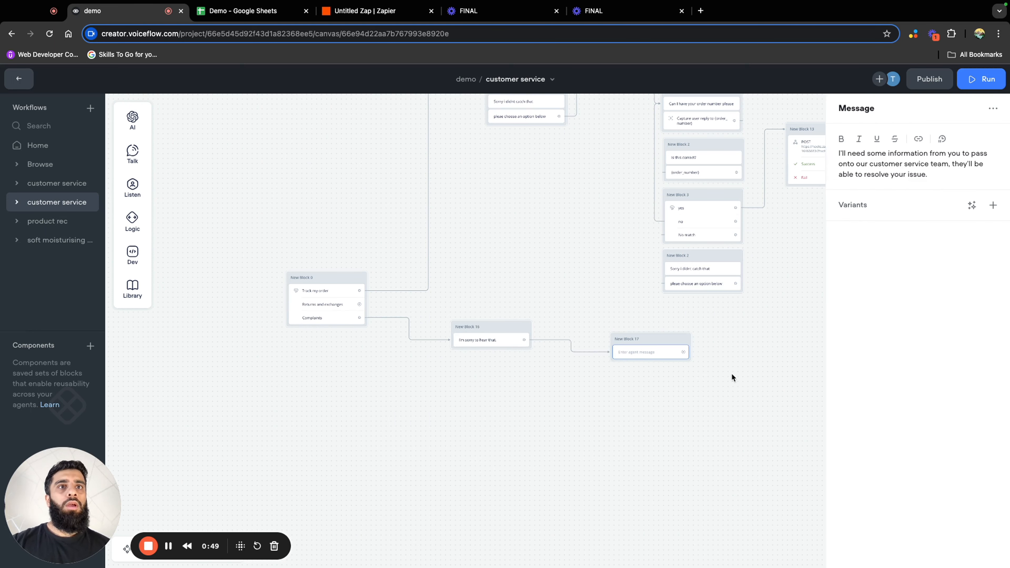
{"action": "left_click", "coordinate": [732, 378]}
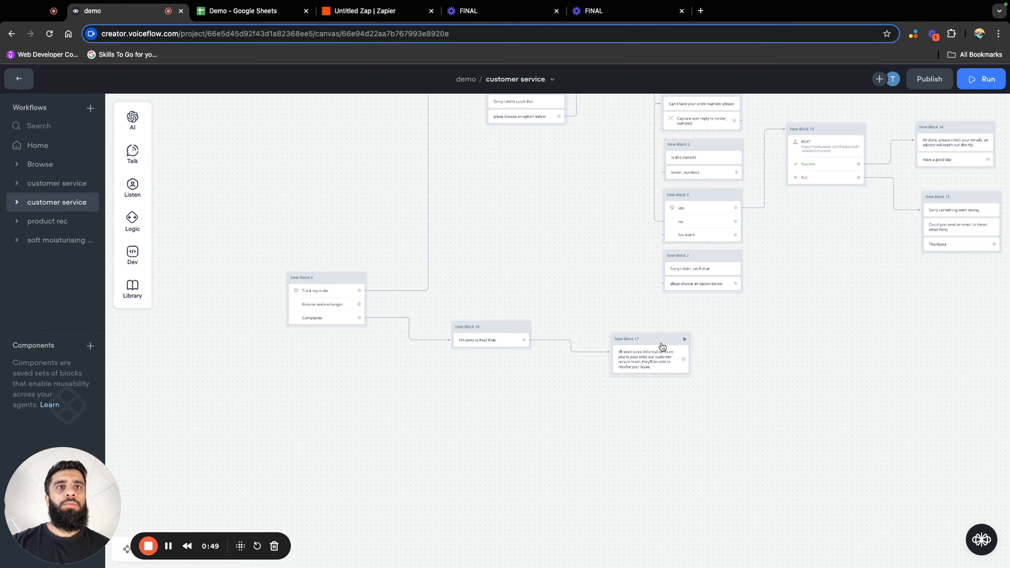
{"action": "scroll", "coordinate": [657, 360], "scroll_direction": "up", "scroll_amount": 3}
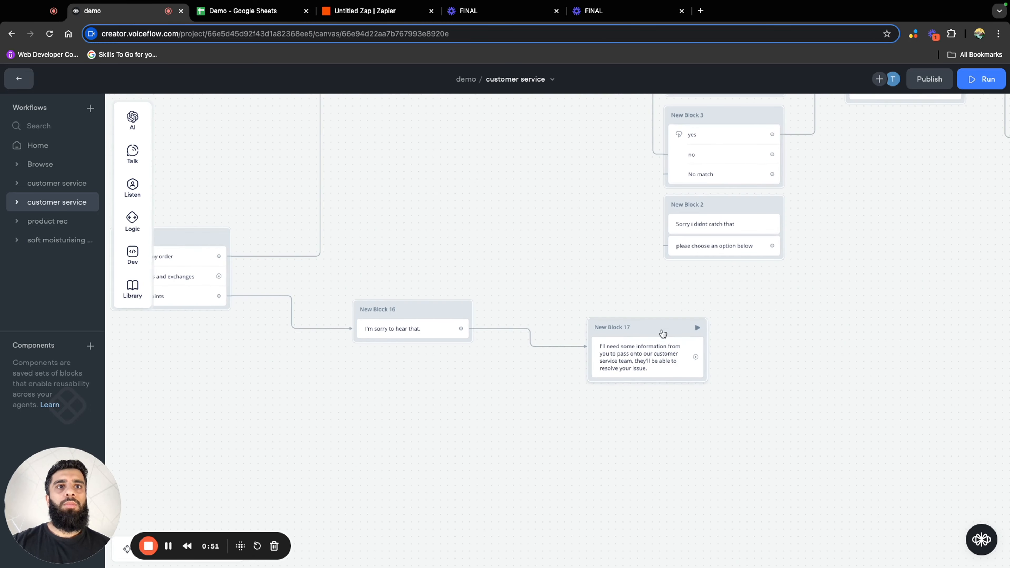
{"action": "left_click_drag", "start_coordinate": [664, 360], "coordinate": [424, 343]}
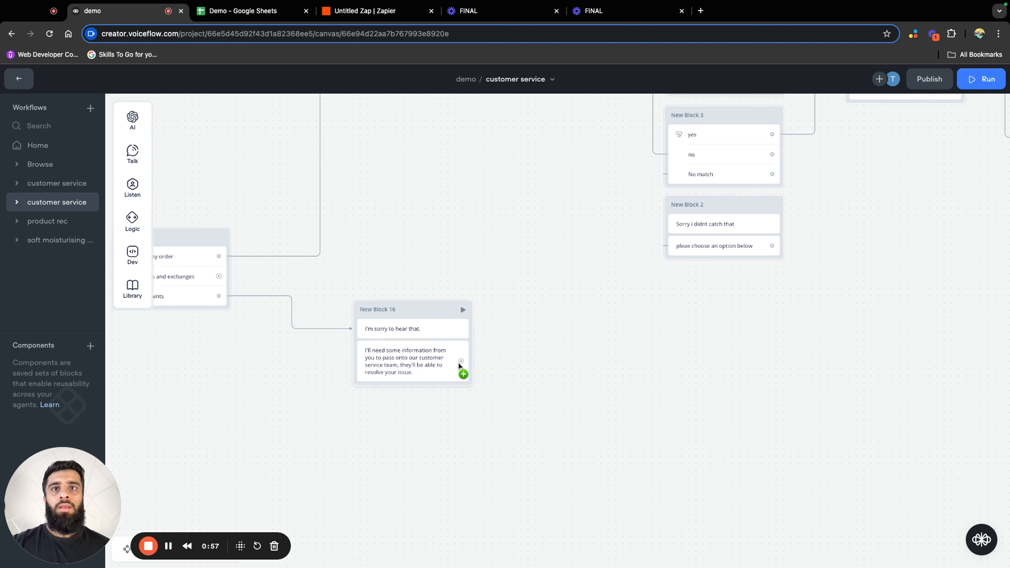
Connect a "What is your name?" message to the apology block and capture the reply in a new variable called name
{"action": "left_click_drag", "start_coordinate": [460, 361], "coordinate": [553, 331]}
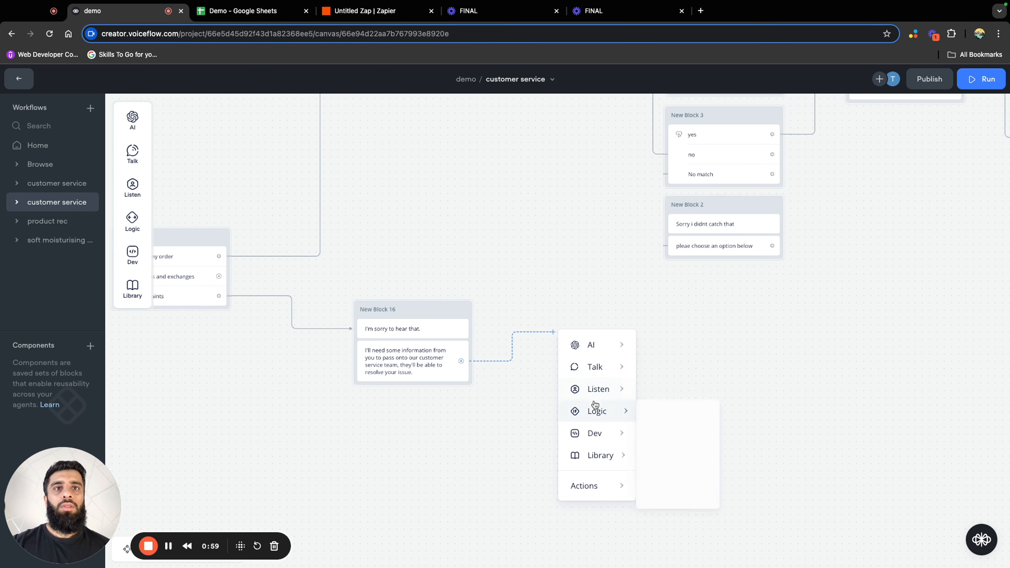
{"action": "mouse_move", "coordinate": [602, 391]}
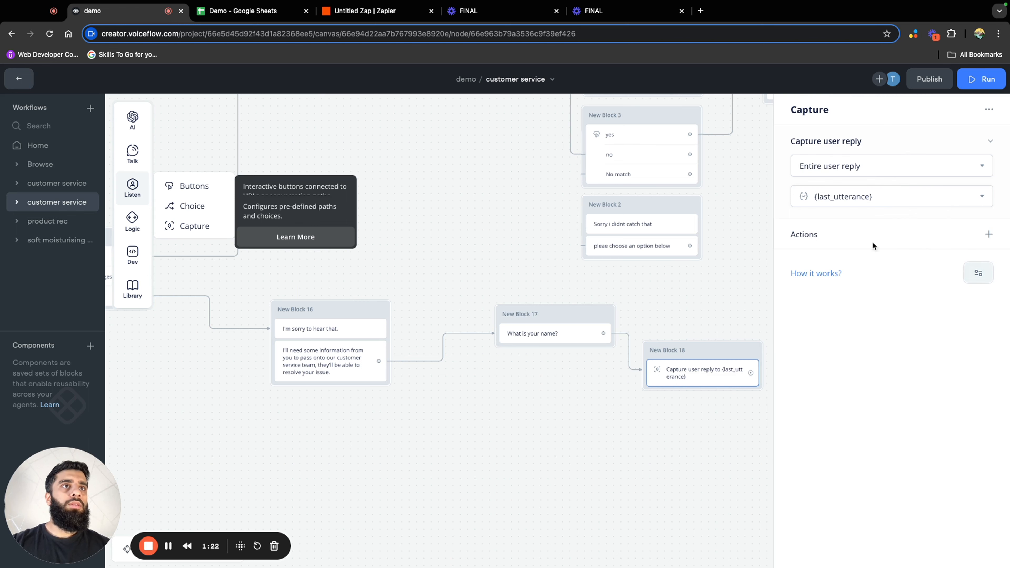
{"action": "left_click", "coordinate": [892, 197]}
{"action": "left_click", "coordinate": [893, 424]}
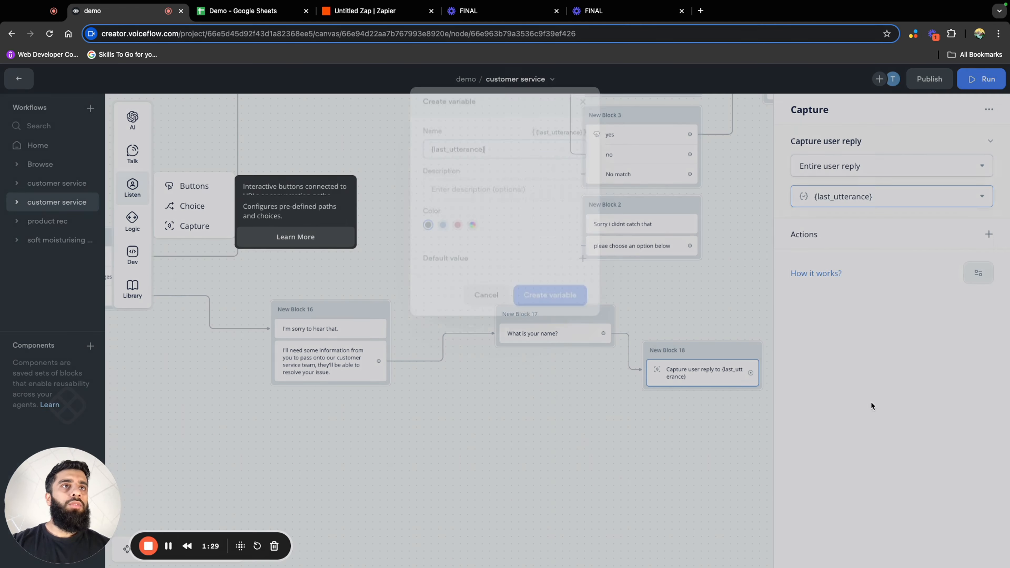
{"action": "left_click_drag", "start_coordinate": [496, 145], "coordinate": [441, 136]}
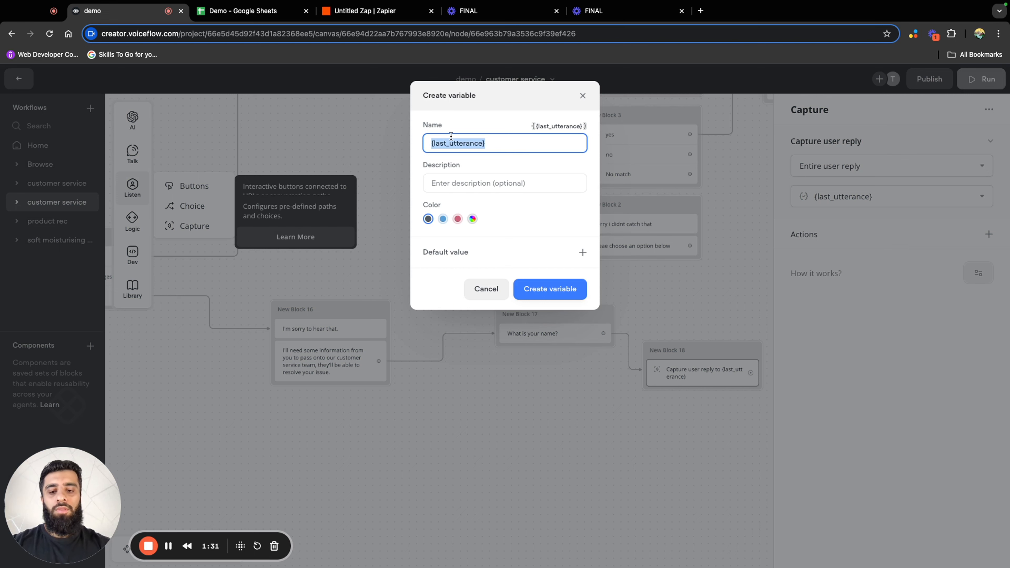
{"action": "type", "text": "name"}
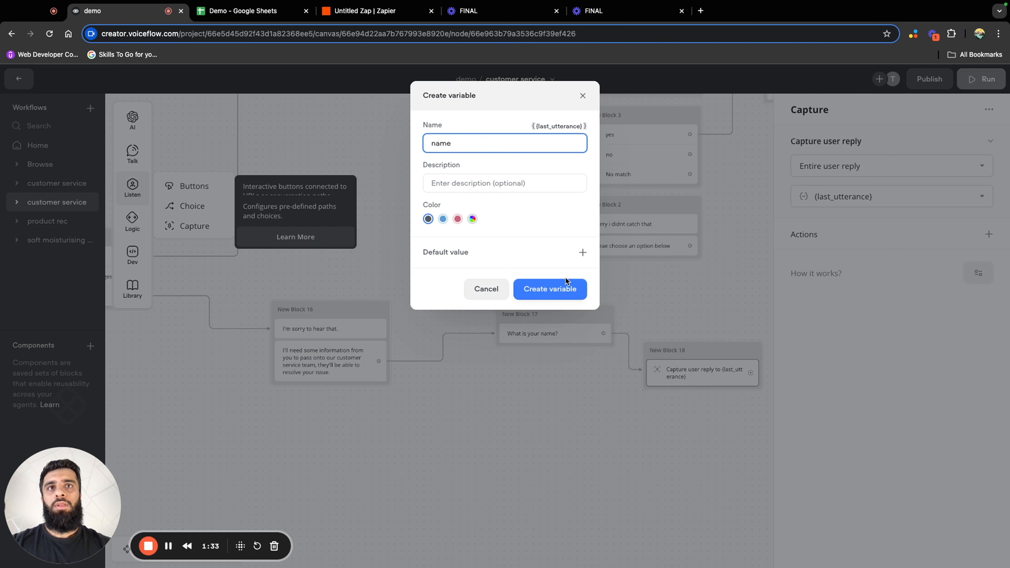
{"action": "left_click", "coordinate": [567, 289]}
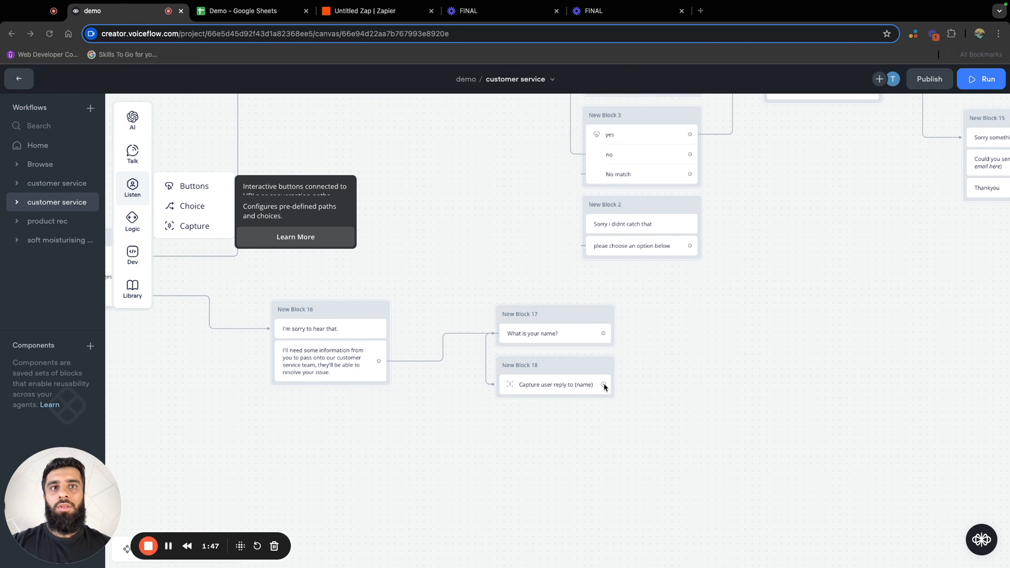
Connect the name capture to a message reading "Thanks {name}, and your email please", inserting the name variable
{"action": "left_click_drag", "start_coordinate": [604, 386], "coordinate": [683, 343]}
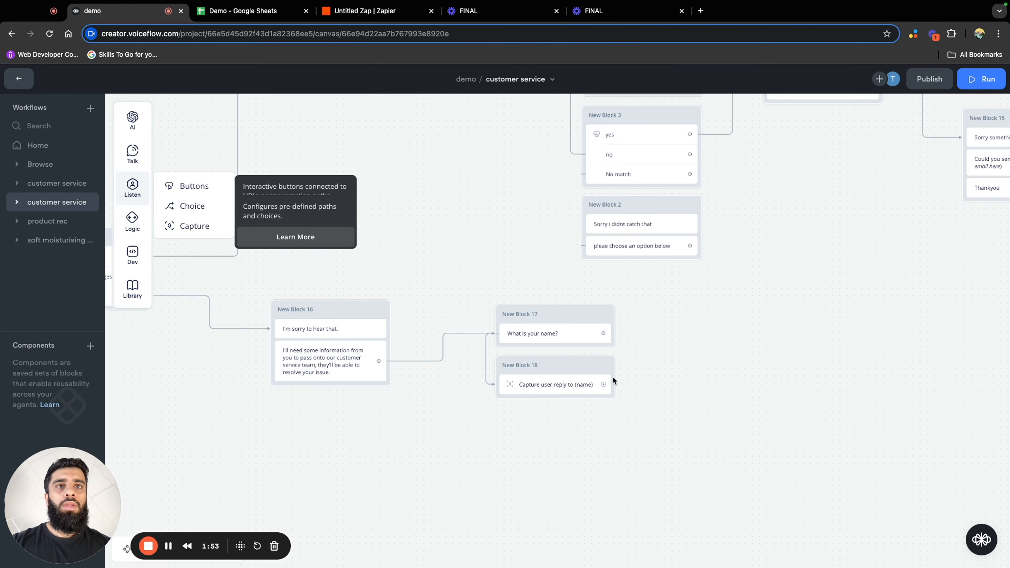
{"action": "left_click_drag", "start_coordinate": [604, 385], "coordinate": [677, 345]}
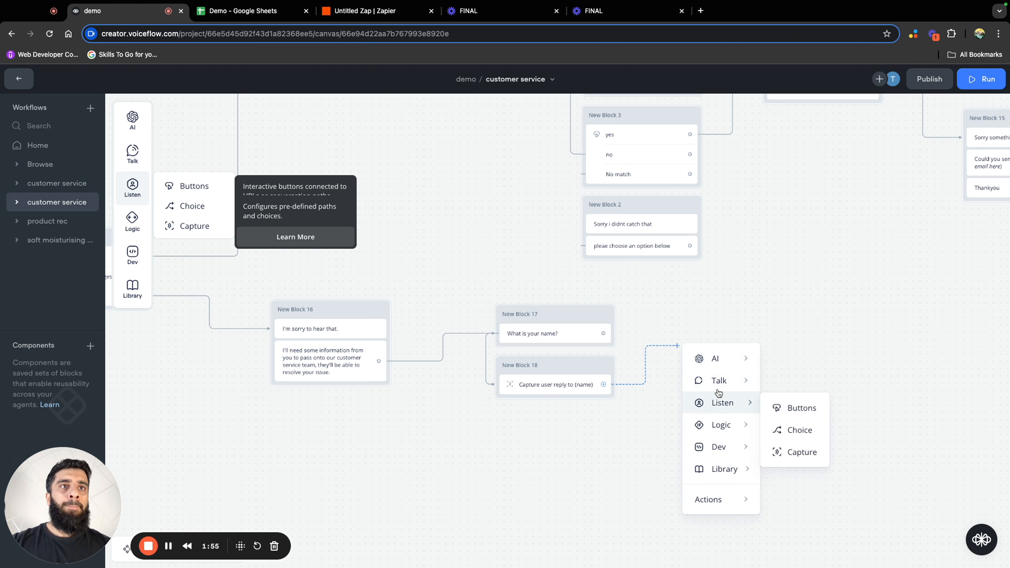
{"action": "mouse_move", "coordinate": [724, 380]}
{"action": "left_click", "coordinate": [799, 386]}
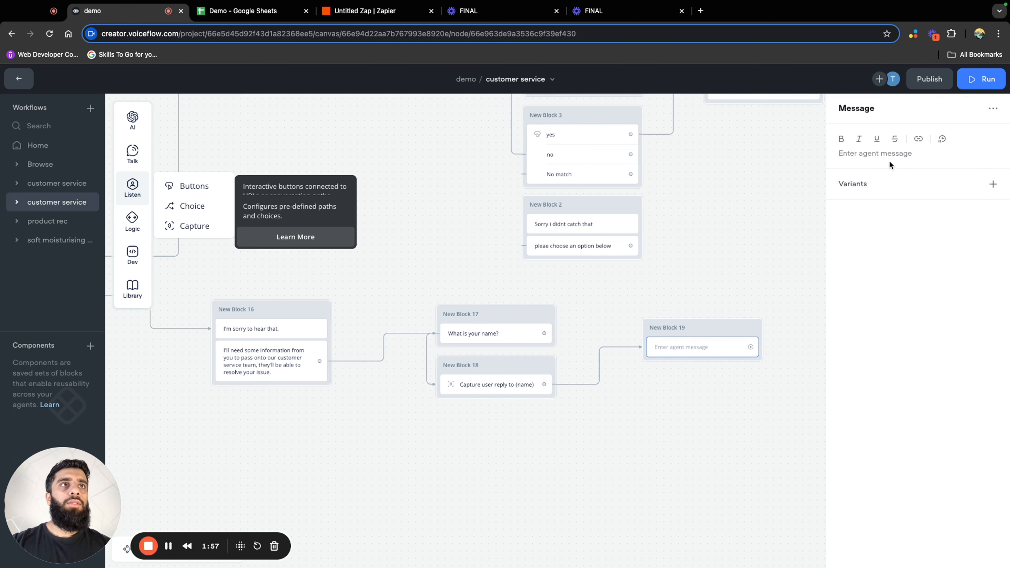
{"action": "left_click", "coordinate": [889, 156]}
{"action": "type", "text": "Tha"}
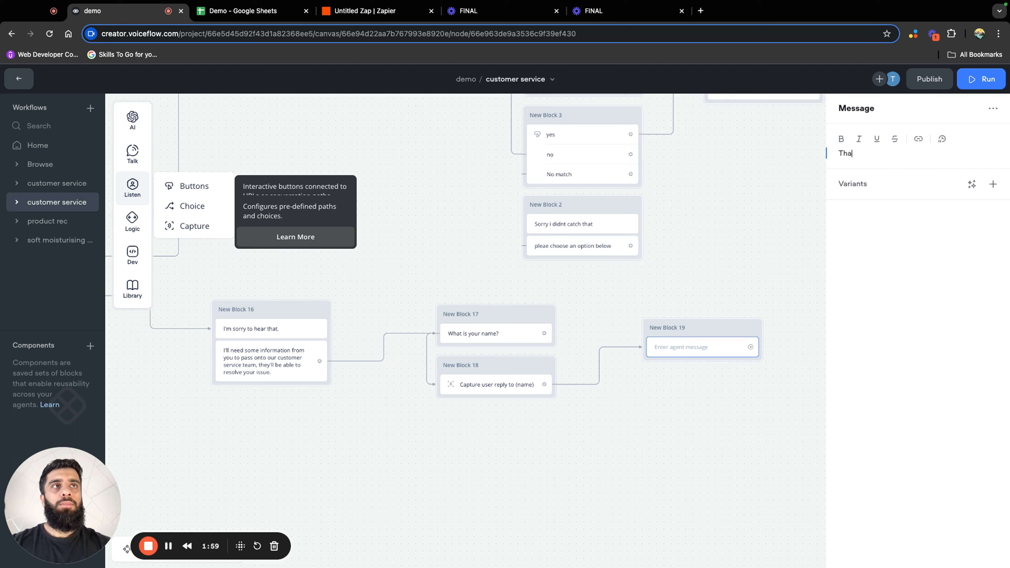
{"action": "type", "text": "nks {"}
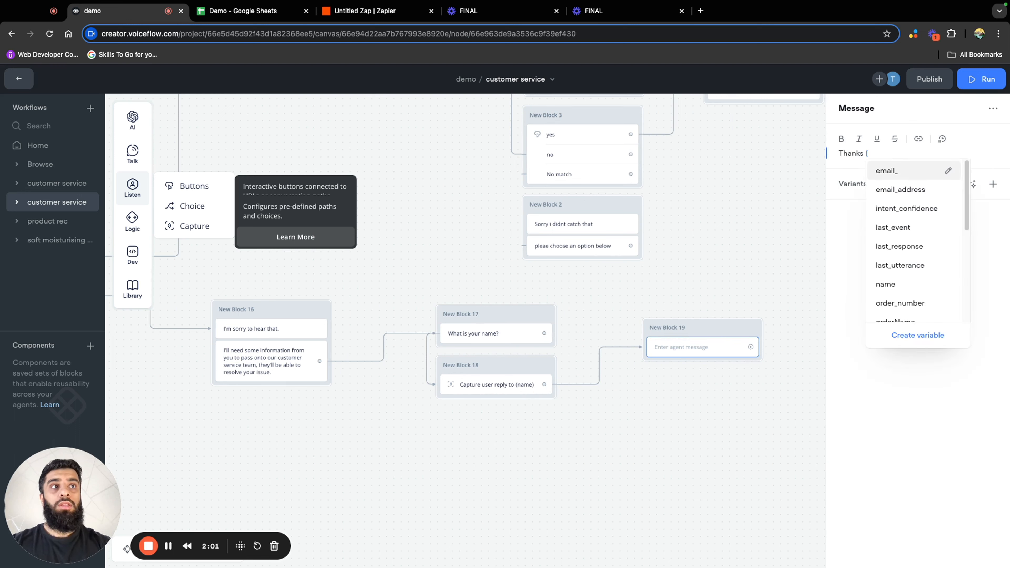
{"action": "left_click", "coordinate": [895, 284]}
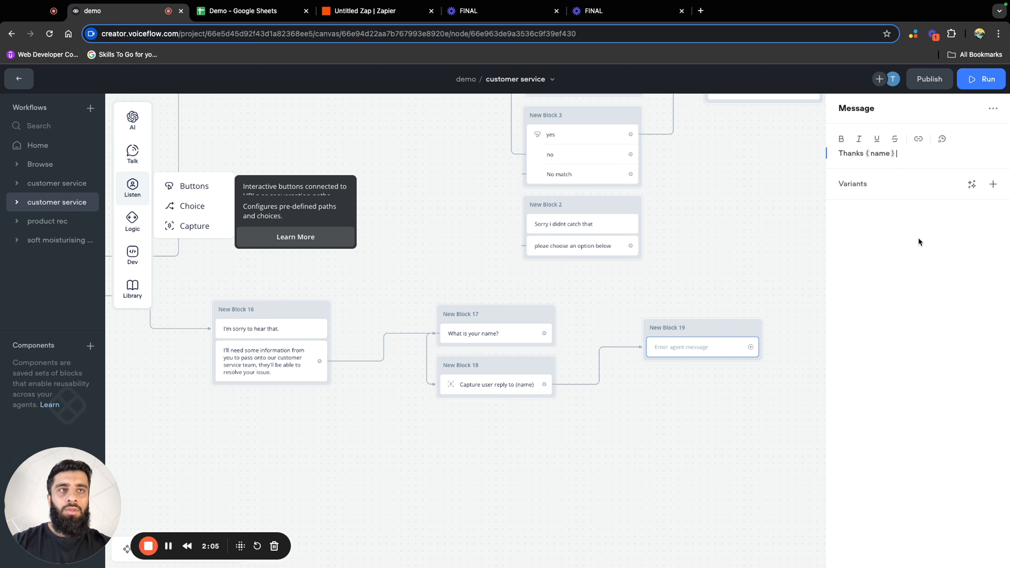
{"action": "type", "text": ", "}
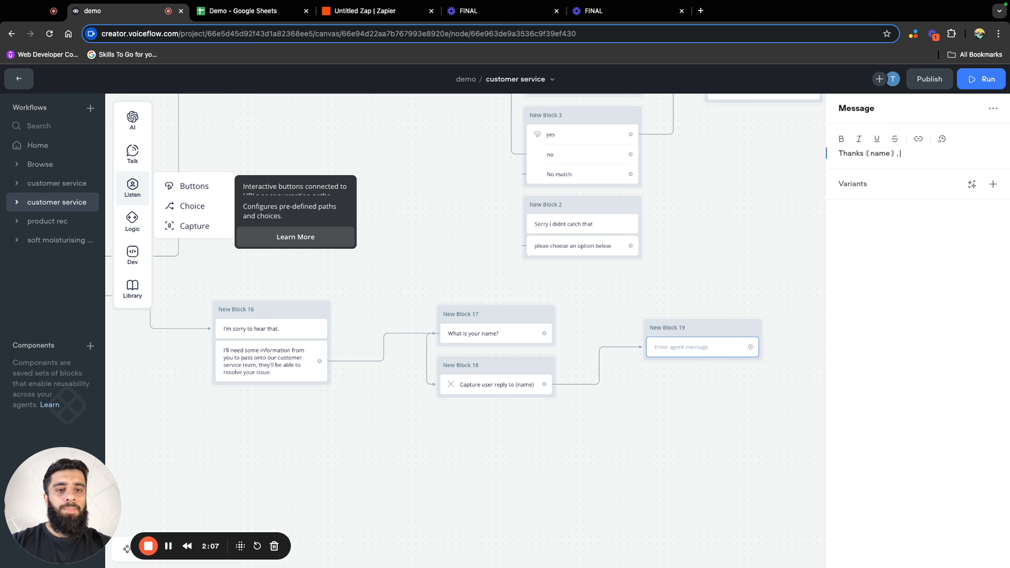
{"action": "type", "text": "No"}
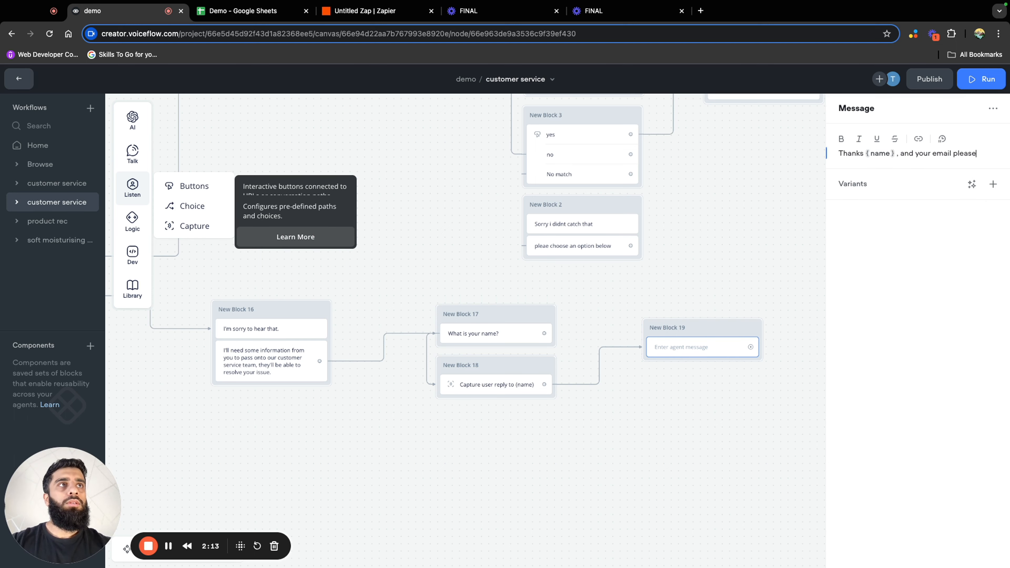
{"action": "left_click", "coordinate": [790, 306]}
Connect a Capture block to the email question, place it underneath, and store the entire user reply in email_address
{"action": "left_click_drag", "start_coordinate": [751, 351], "coordinate": [749, 386]}
{"action": "mouse_move", "coordinate": [825, 444]}
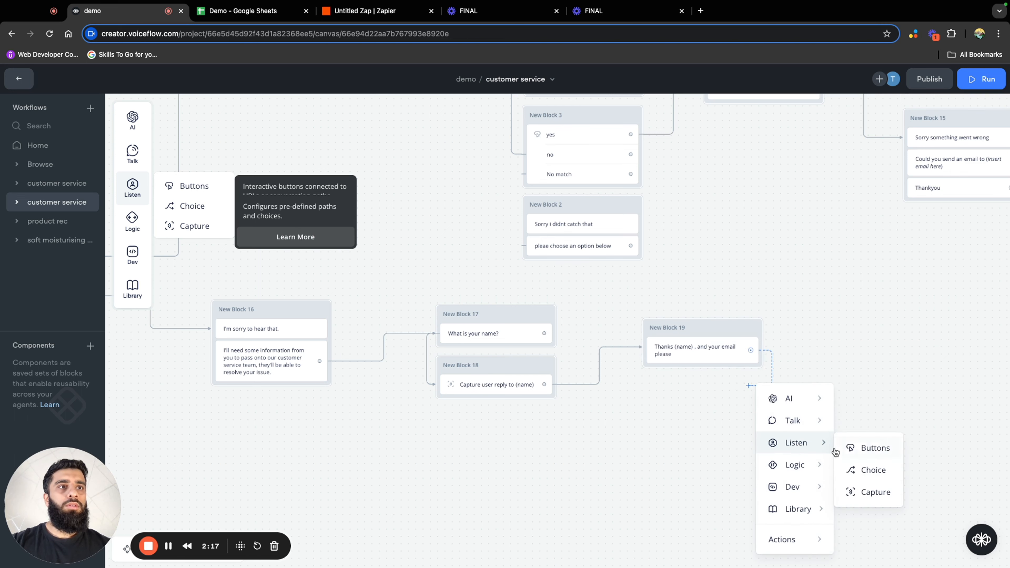
{"action": "left_click", "coordinate": [869, 493]}
{"action": "left_click", "coordinate": [977, 274]}
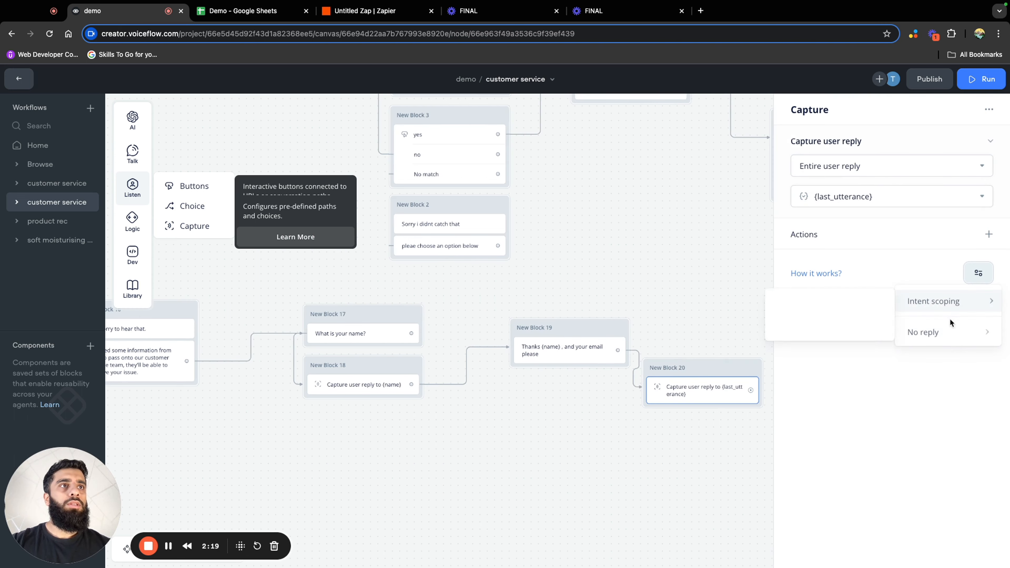
{"action": "left_click_drag", "start_coordinate": [721, 364], "coordinate": [583, 382]}
{"action": "left_click", "coordinate": [580, 410]}
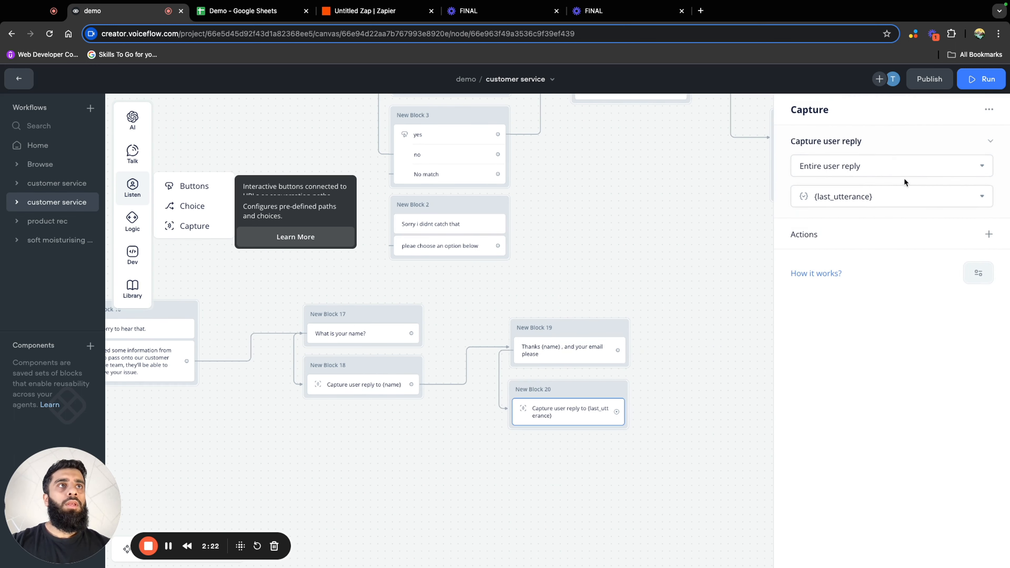
{"action": "left_click", "coordinate": [904, 201]}
{"action": "scroll", "coordinate": [870, 338], "scroll_direction": "down", "scroll_amount": 5}
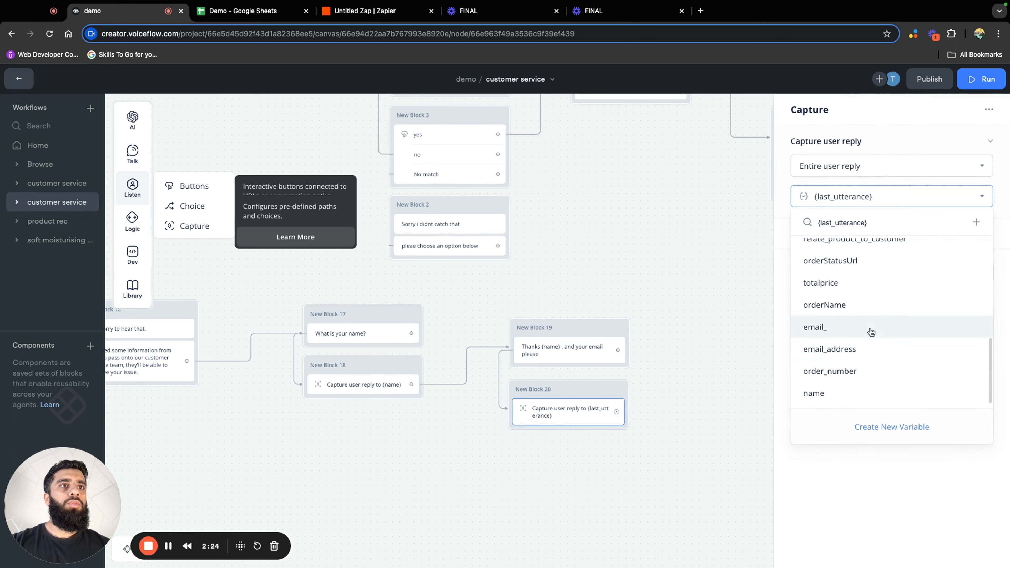
{"action": "left_click", "coordinate": [871, 354]}
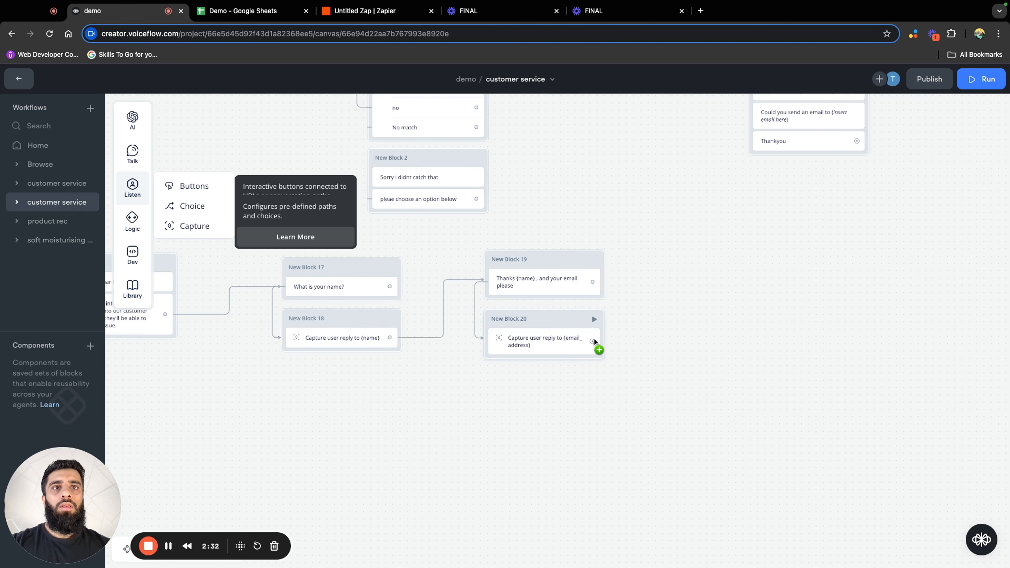
Connect the email capture to a message reading "Please explain your complaint in detail."
{"action": "left_click_drag", "start_coordinate": [592, 341], "coordinate": [681, 273]}
{"action": "mouse_move", "coordinate": [747, 308]}
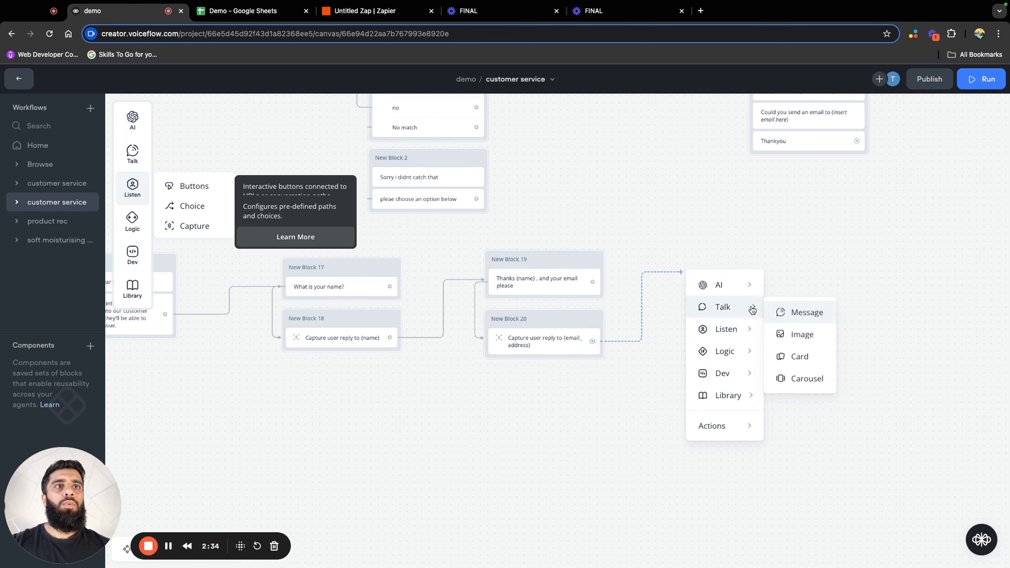
{"action": "left_click", "coordinate": [779, 312]}
{"action": "left_click", "coordinate": [869, 155]}
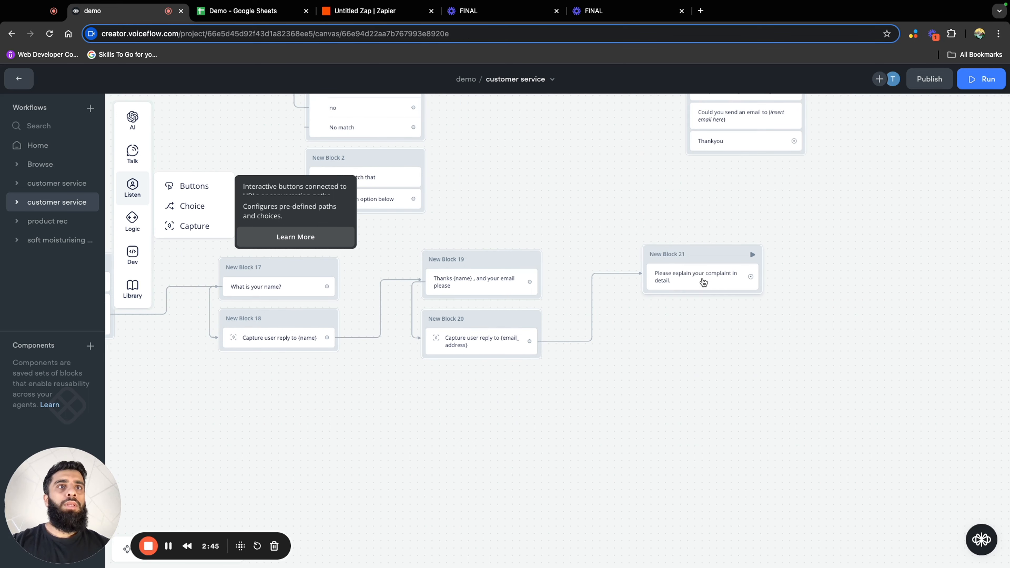
Connect a Capture block beneath the complaint question and store the entire user reply in a new variable called complaint
{"action": "left_click_drag", "start_coordinate": [751, 276], "coordinate": [767, 299]}
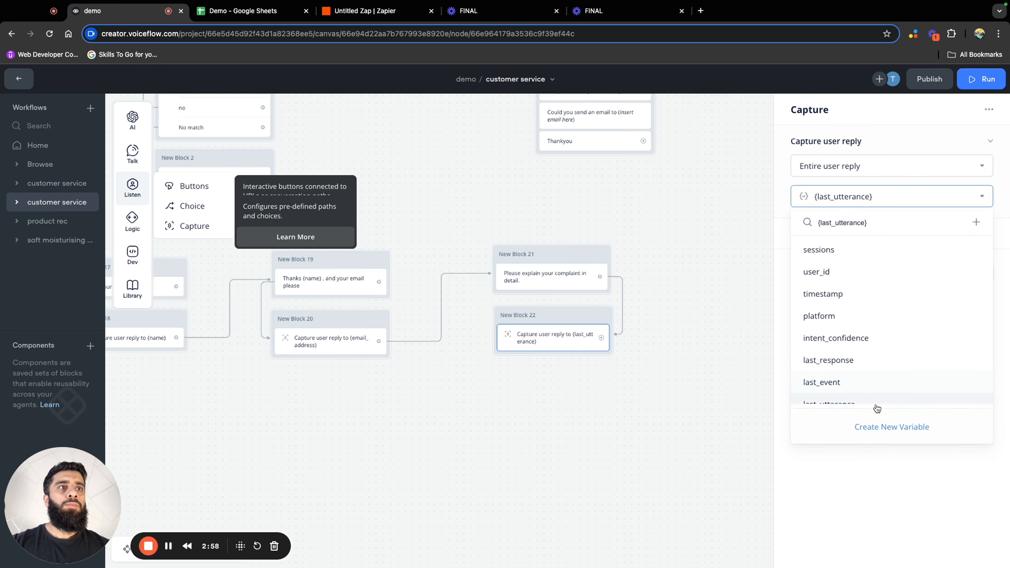
{"action": "left_click", "coordinate": [851, 424]}
{"action": "triple_click", "coordinate": [500, 143]}
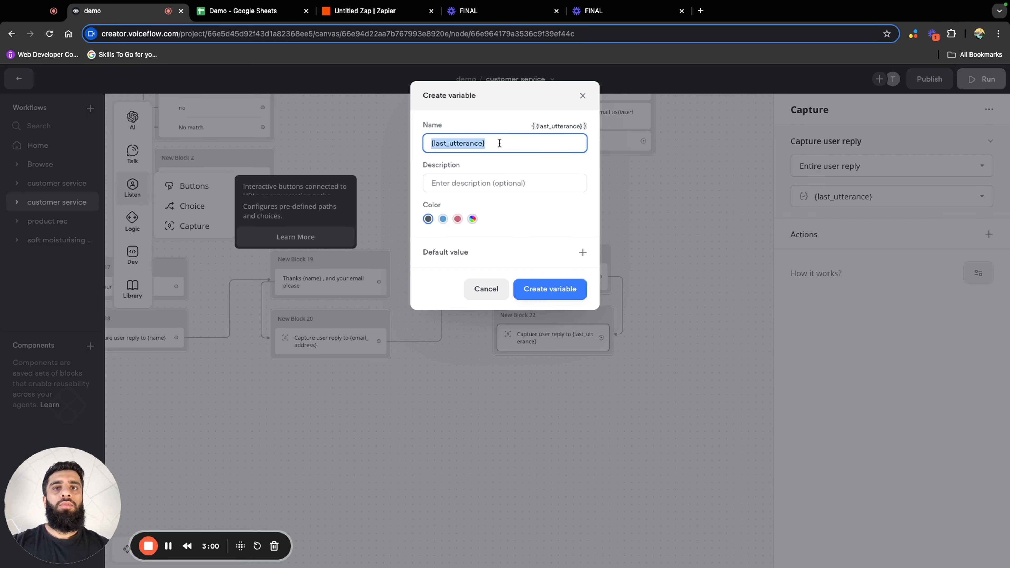
{"action": "type", "text": "c"}
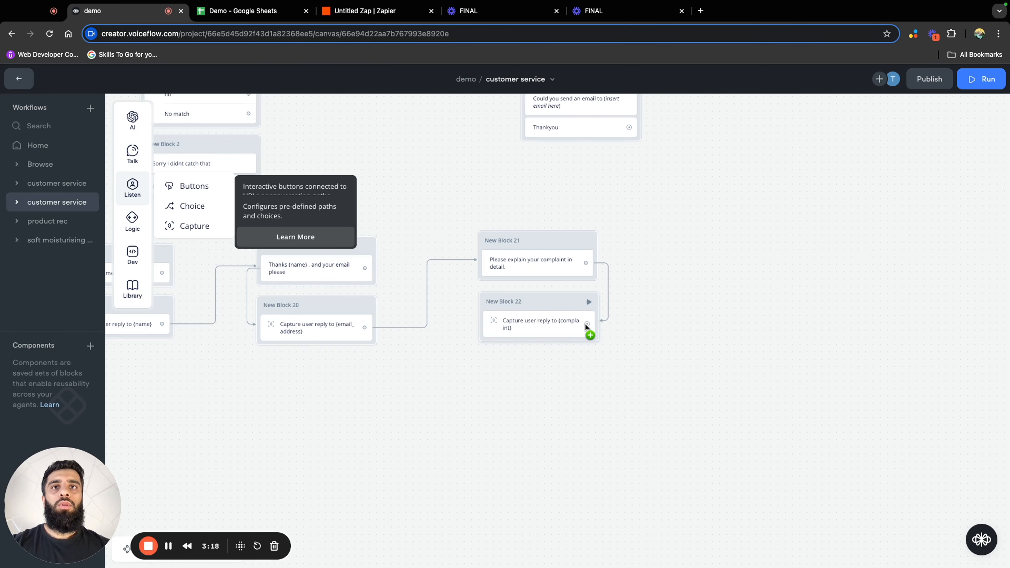
Duplicate the block with the Zapier POST request and place the copy beside the complaint capture
{"action": "left_click_drag", "start_coordinate": [587, 323], "coordinate": [637, 353]}
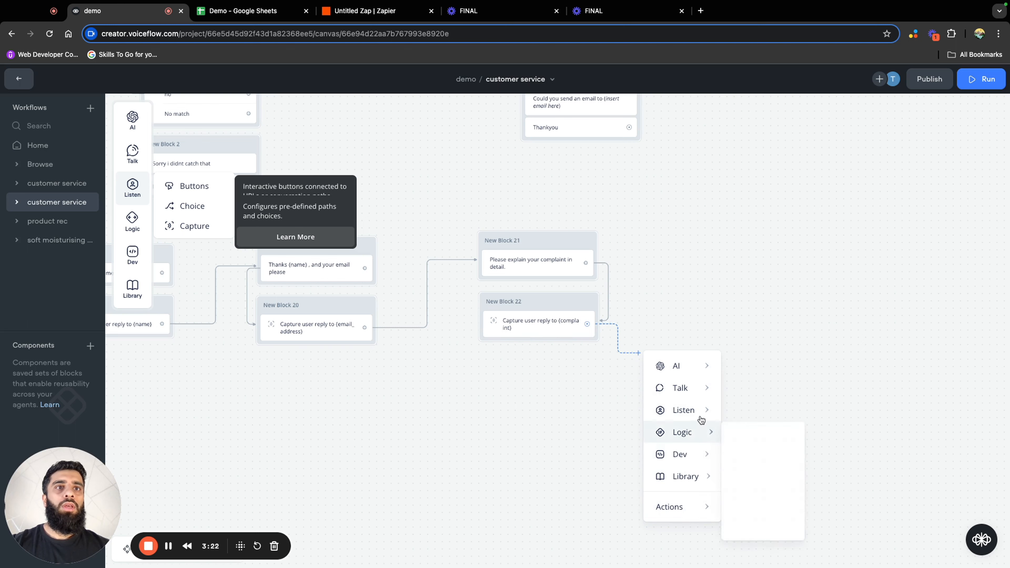
{"action": "left_click", "coordinate": [664, 267]}
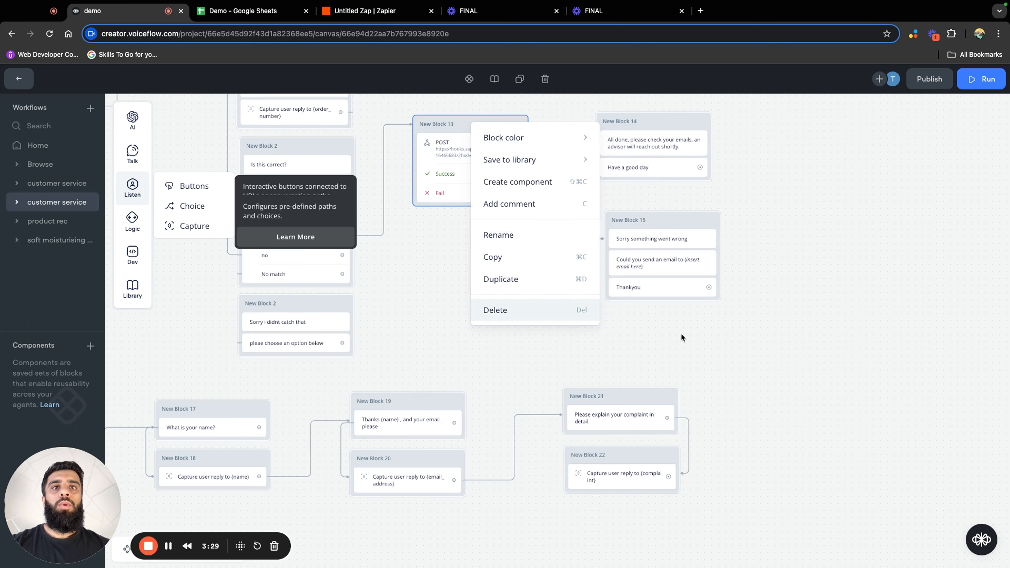
{"action": "left_click", "coordinate": [681, 334]}
{"action": "right_click", "coordinate": [480, 119]}
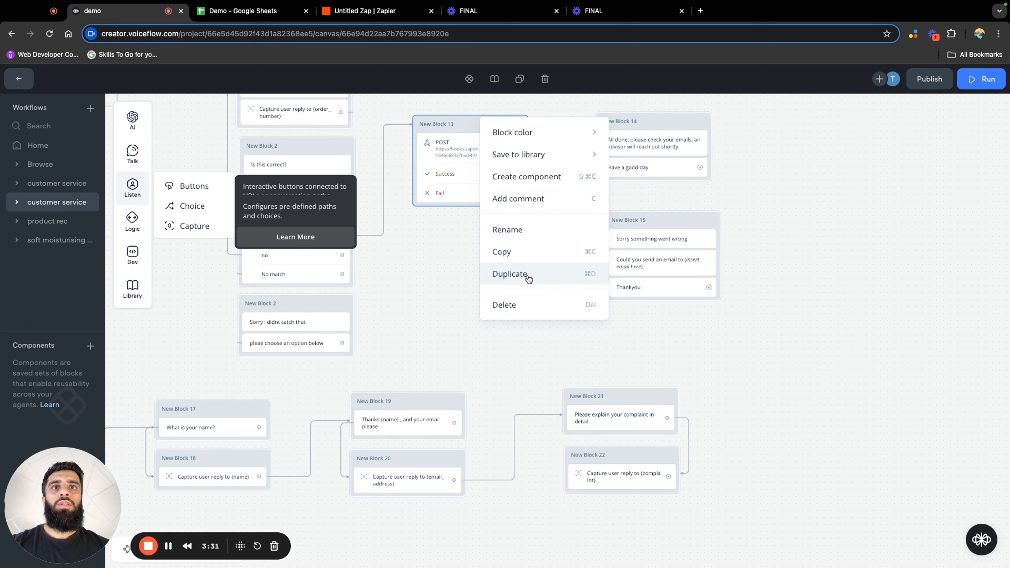
{"action": "left_click", "coordinate": [524, 276]}
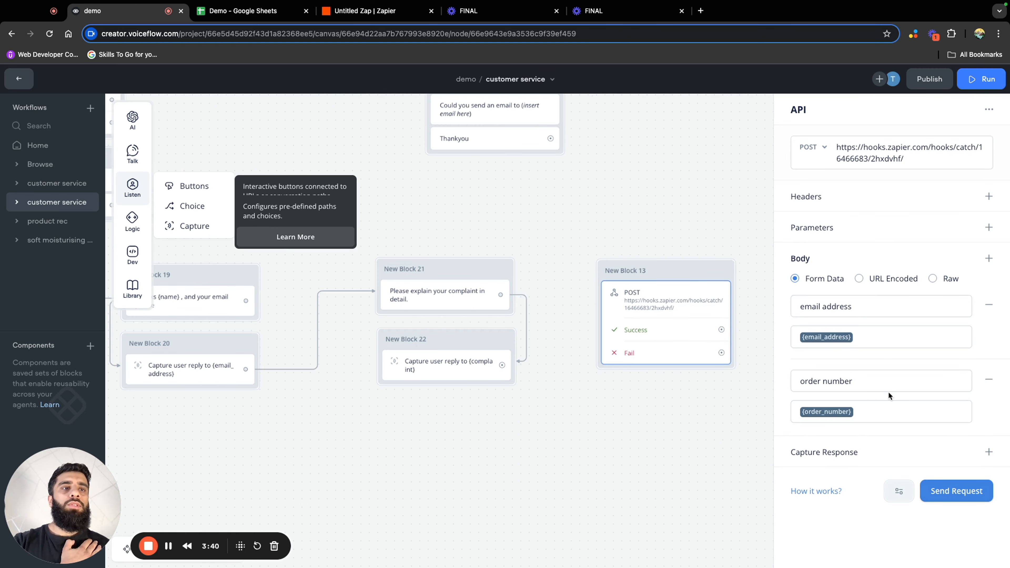
Add two form data entries to the duplicated request's body and fill the first with key name and variable {name}
{"action": "left_click", "coordinate": [989, 258]}
{"action": "left_click", "coordinate": [988, 454]}
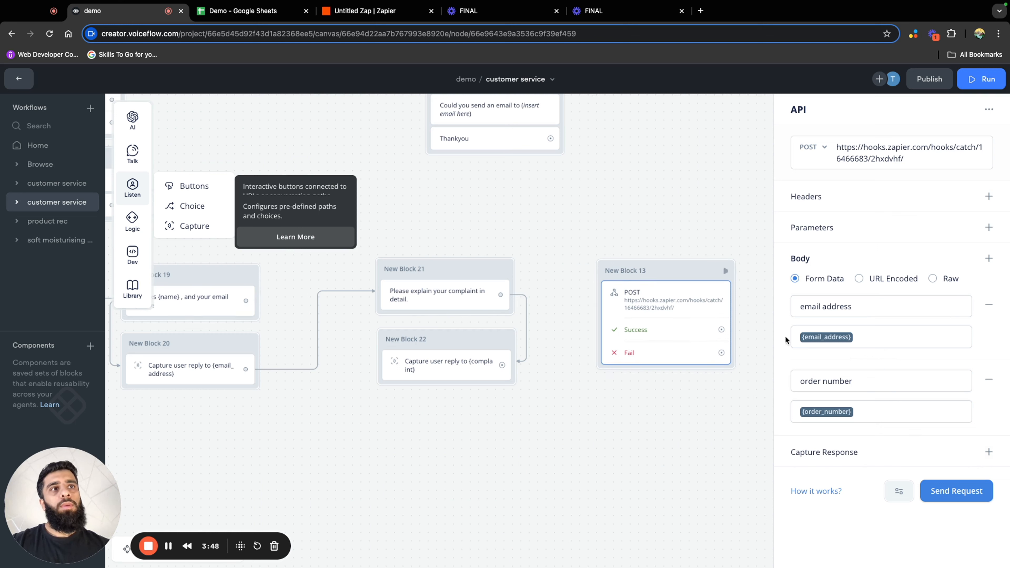
{"action": "left_click", "coordinate": [989, 258]}
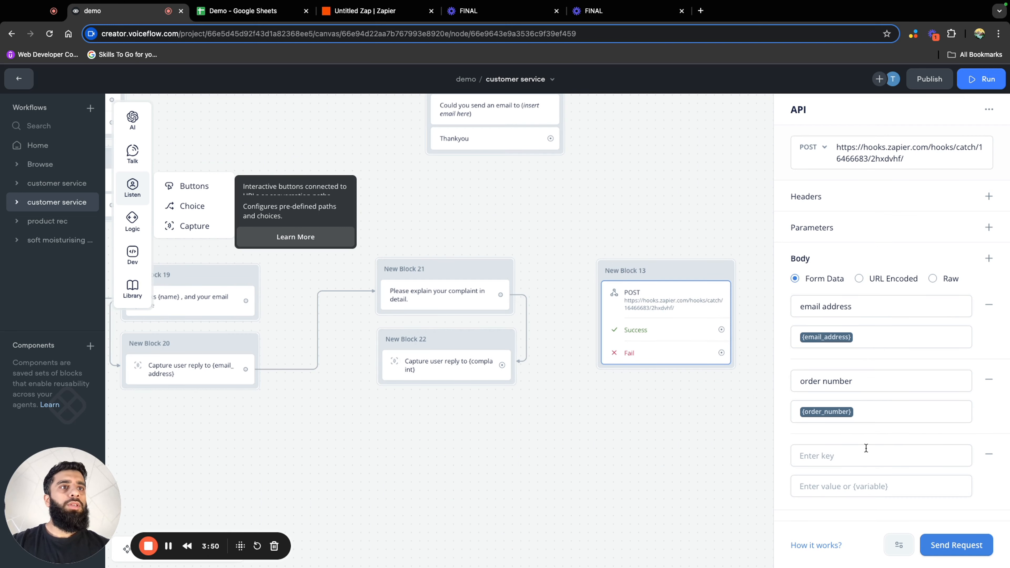
{"action": "left_click", "coordinate": [988, 258]}
{"action": "scroll", "coordinate": [847, 369], "scroll_direction": "down", "scroll_amount": 2}
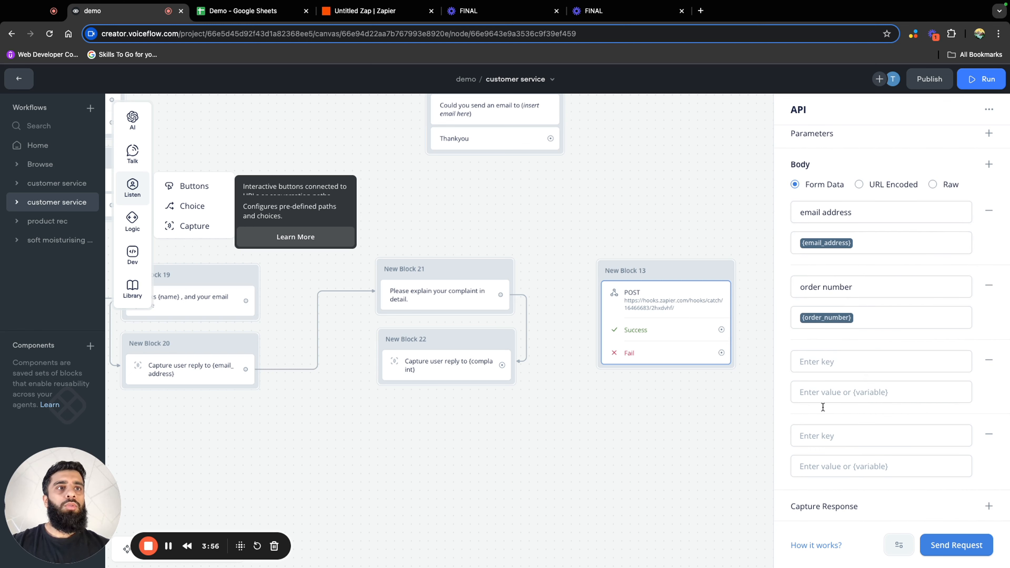
{"action": "left_click", "coordinate": [827, 365]}
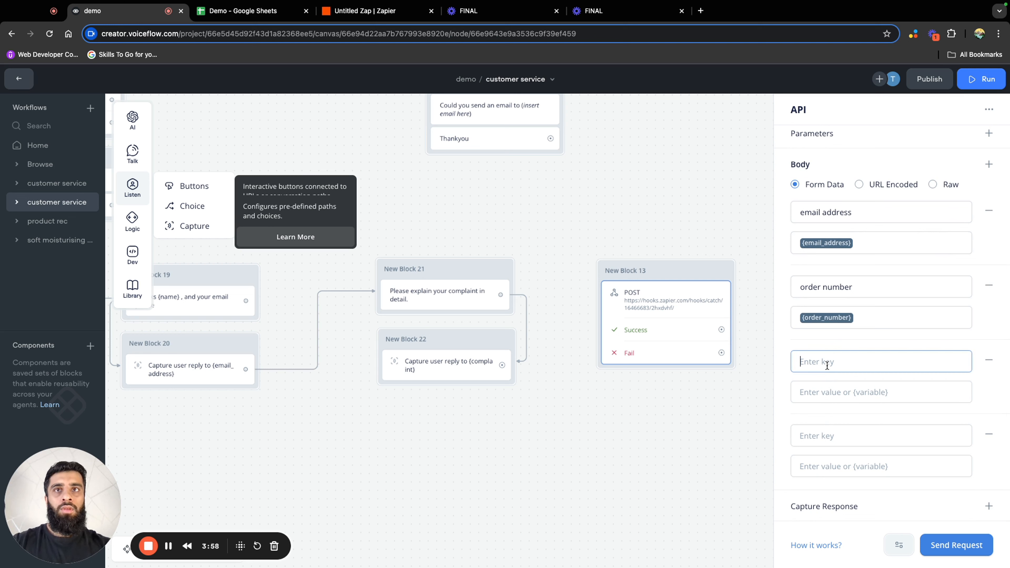
{"action": "type", "text": "name"}
{"action": "key", "text": "Tab"}
{"action": "type", "text": "{"}
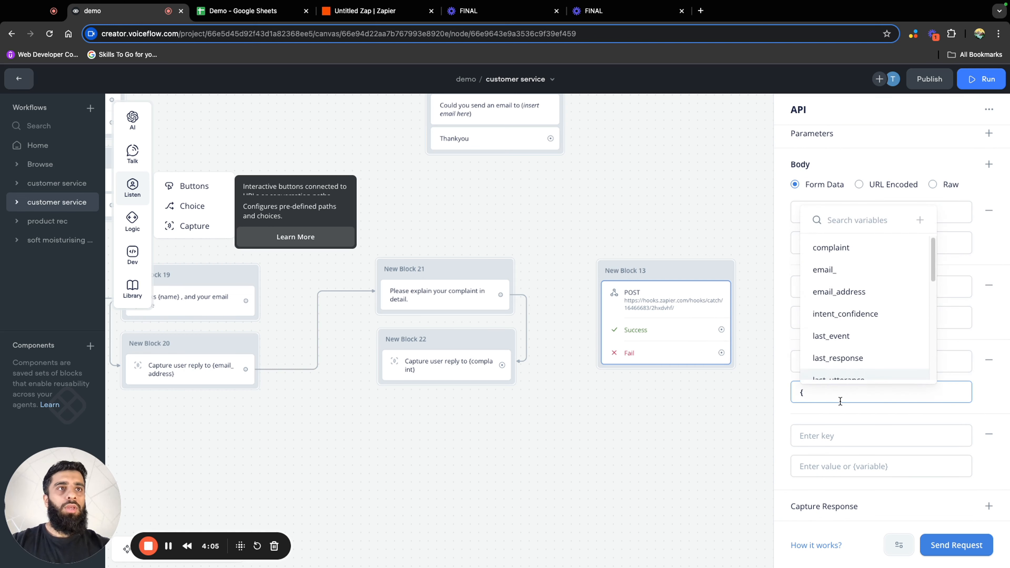
{"action": "type", "text": "n"}
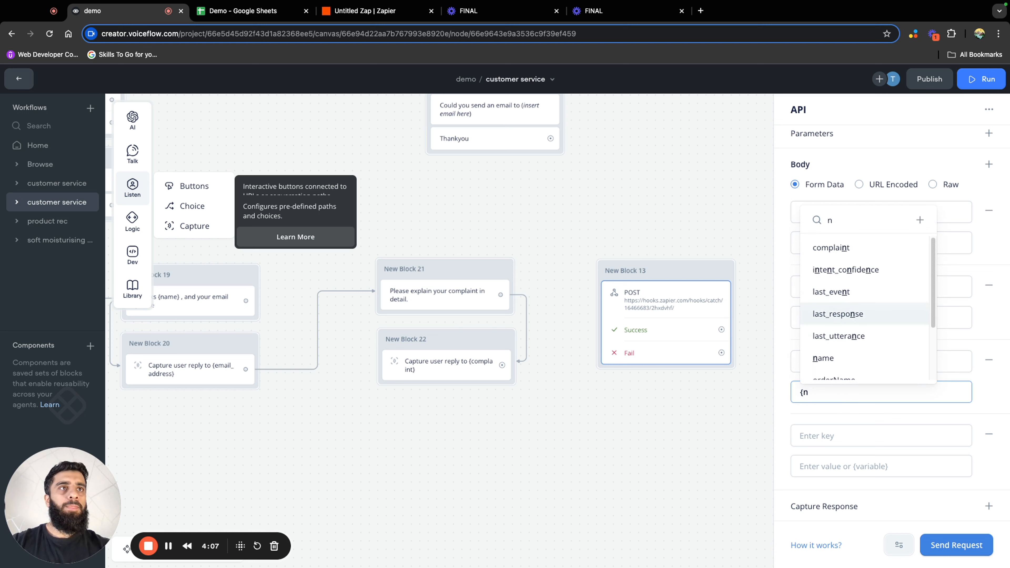
{"action": "left_click", "coordinate": [845, 359]}
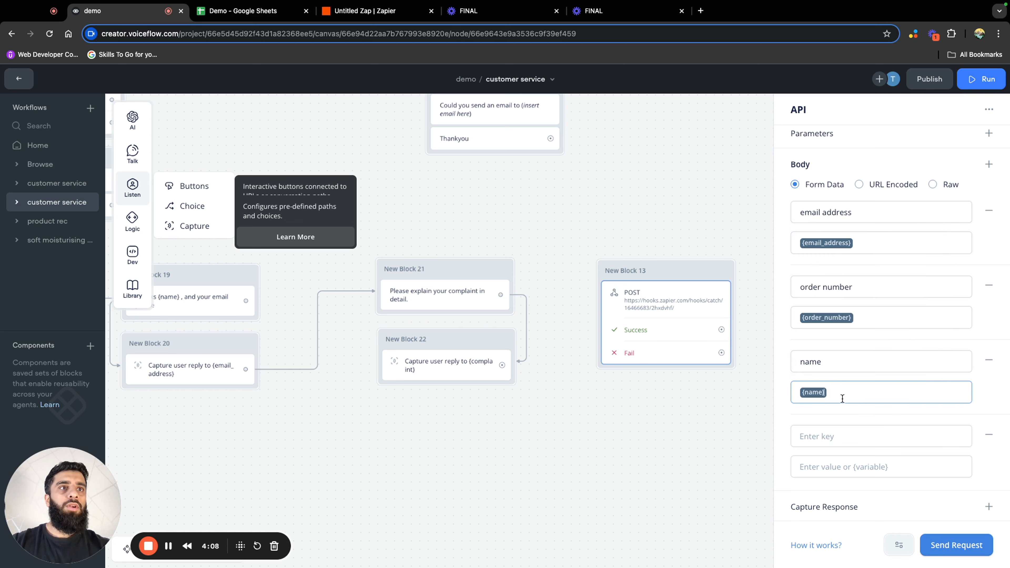
Fill the remaining empty body entry with key complaint and variable {complaint}
{"action": "left_click", "coordinate": [839, 442]}
{"action": "type", "text": "complaint"}
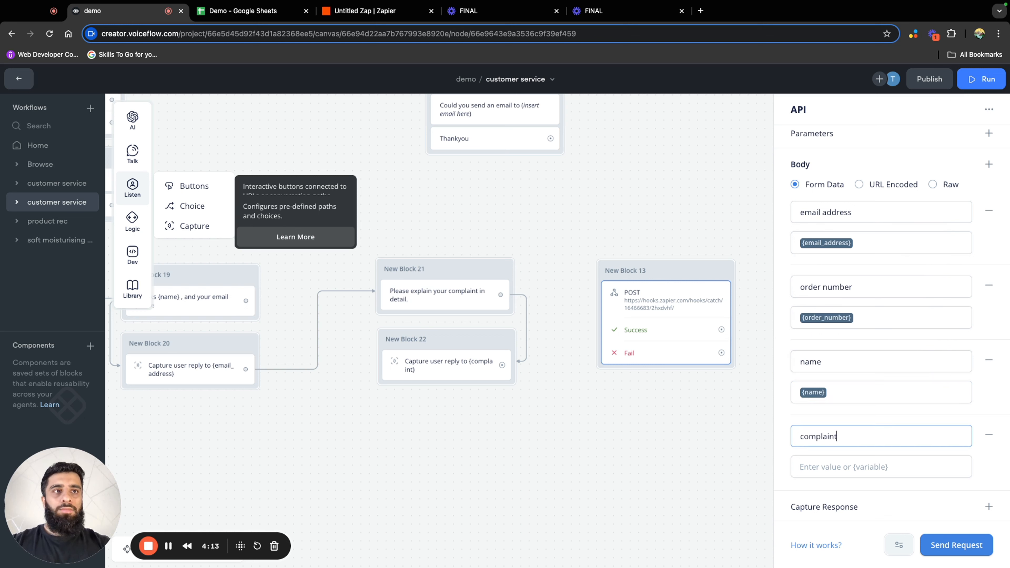
{"action": "left_click", "coordinate": [860, 468]}
{"action": "type", "text": "{"}
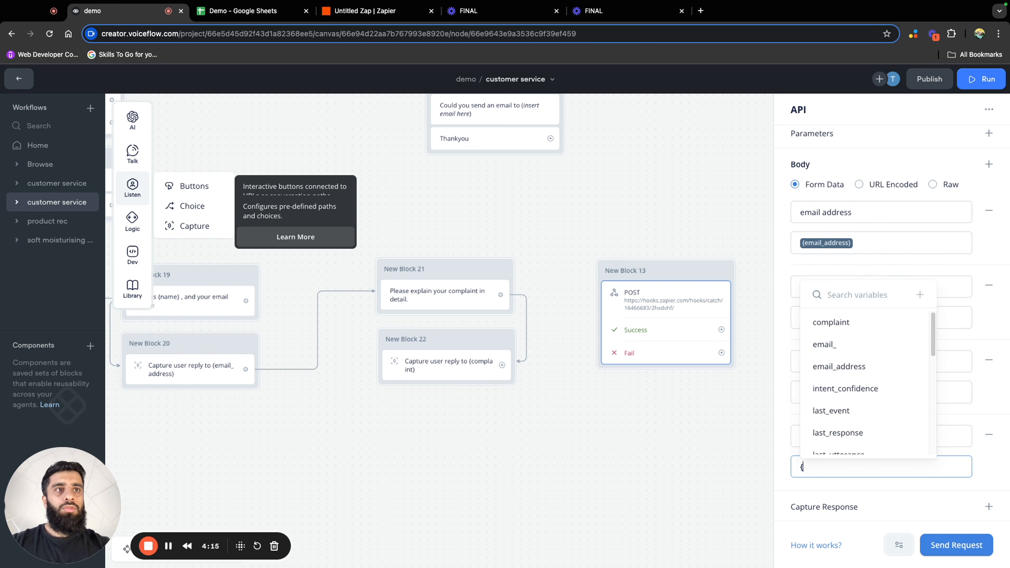
{"action": "left_click", "coordinate": [872, 321]}
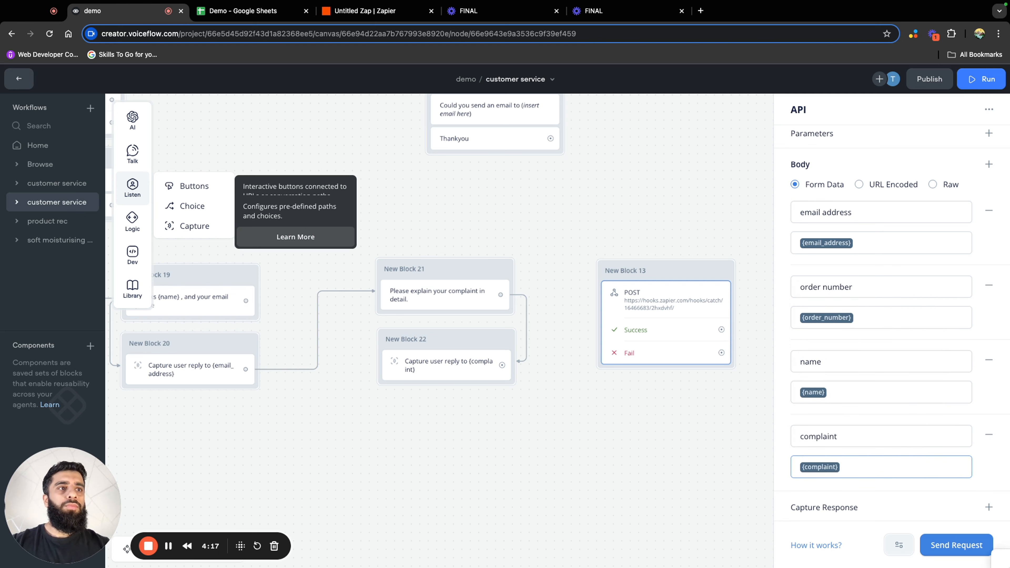
Send a test request with email_address, order_number, name and complaint all set to 1, then close the response
{"action": "left_click", "coordinate": [956, 545]}
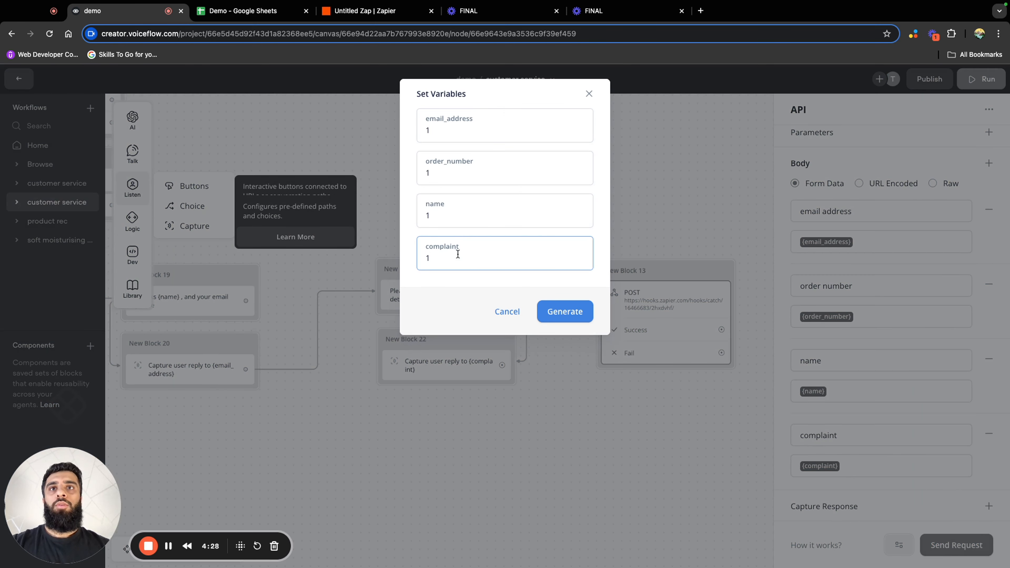
{"action": "left_click", "coordinate": [564, 311]}
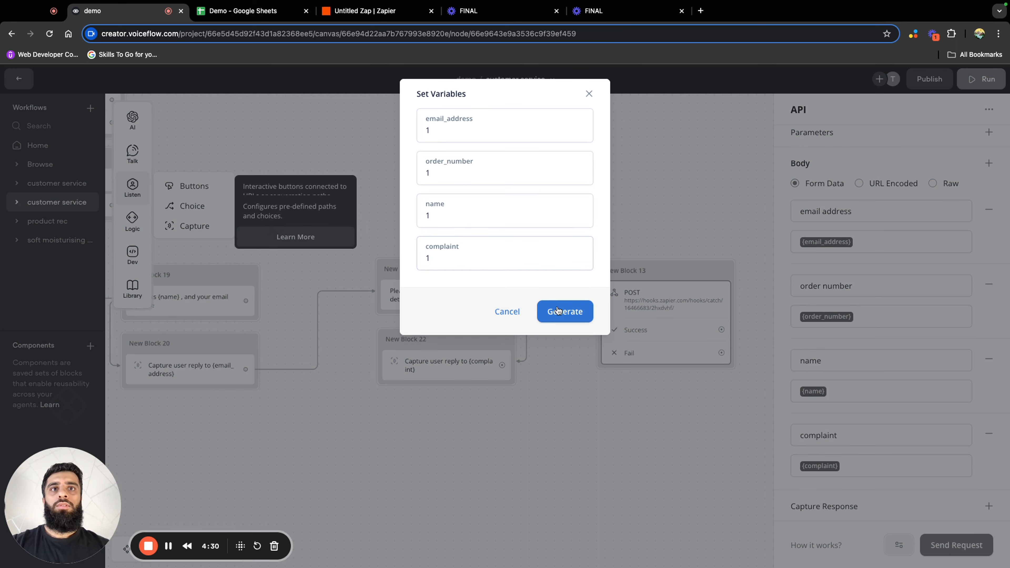
{"action": "left_click", "coordinate": [394, 413]}
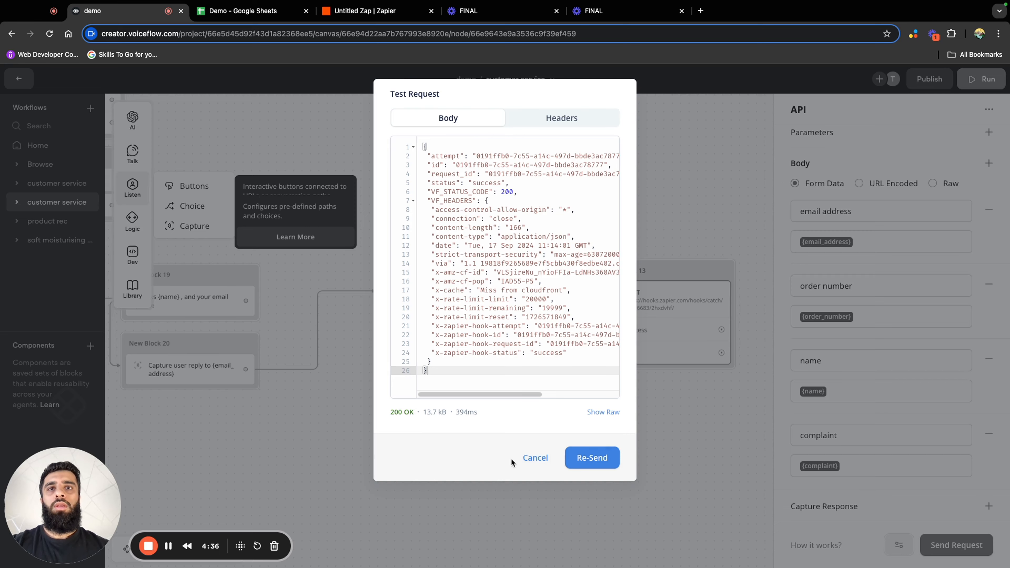
{"action": "left_click", "coordinate": [535, 458]}
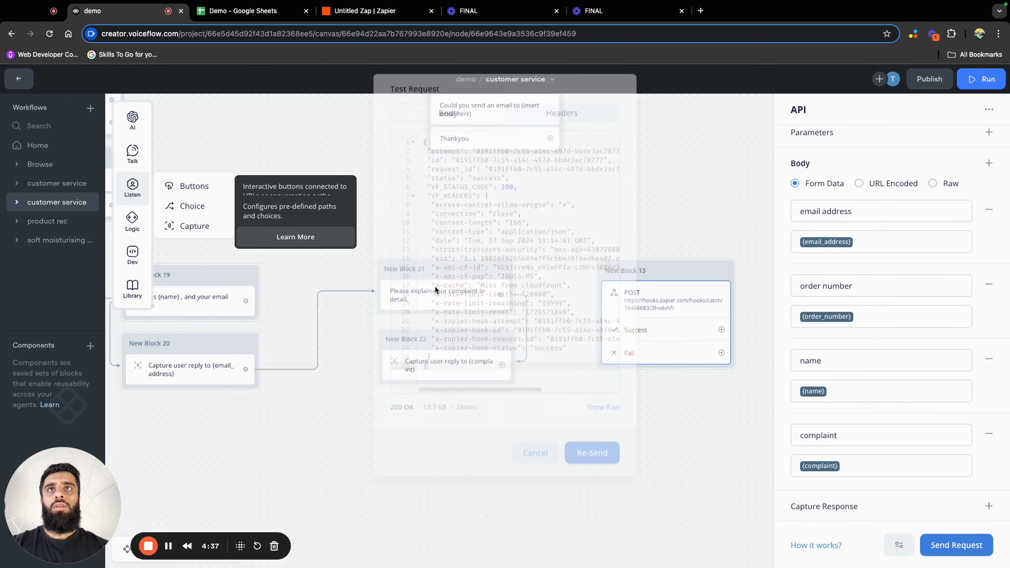
In the Demo Google Sheet, add the column headers name in C1 and complaint in D1
{"action": "left_click", "coordinate": [246, 14]}
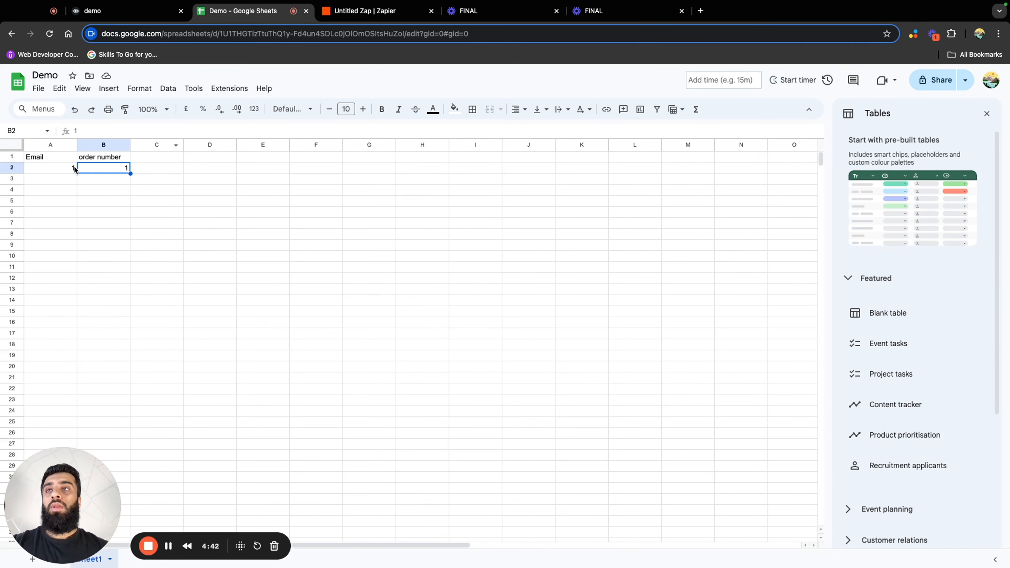
{"action": "left_click", "coordinate": [155, 160]}
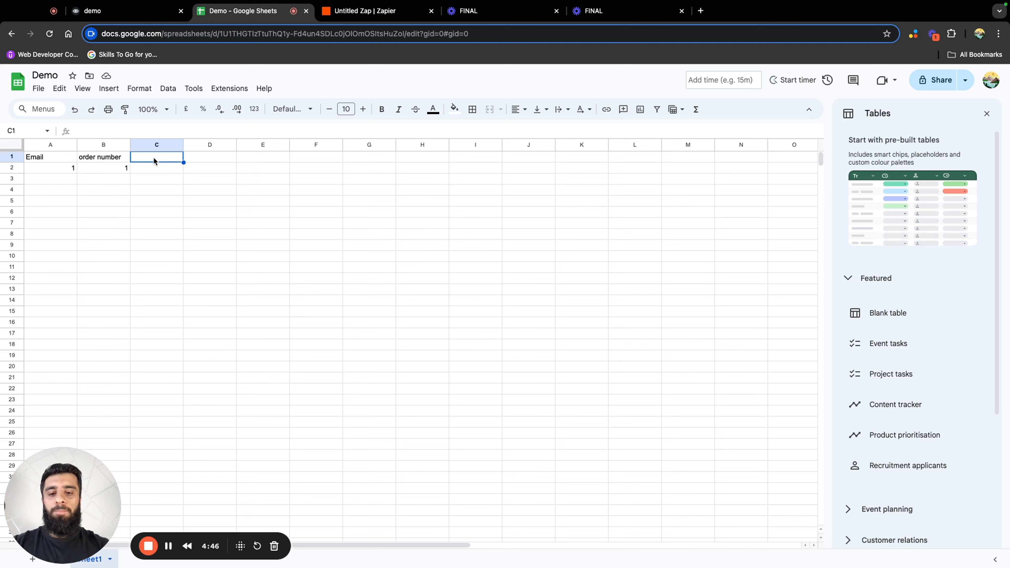
{"action": "type", "text": "NAm"}
{"action": "key", "text": "BackSpace"}
{"action": "key", "text": "BackSpace"}
{"action": "type", "text": "name"}
{"action": "key", "text": "Tab"}
{"action": "type", "text": "co"}
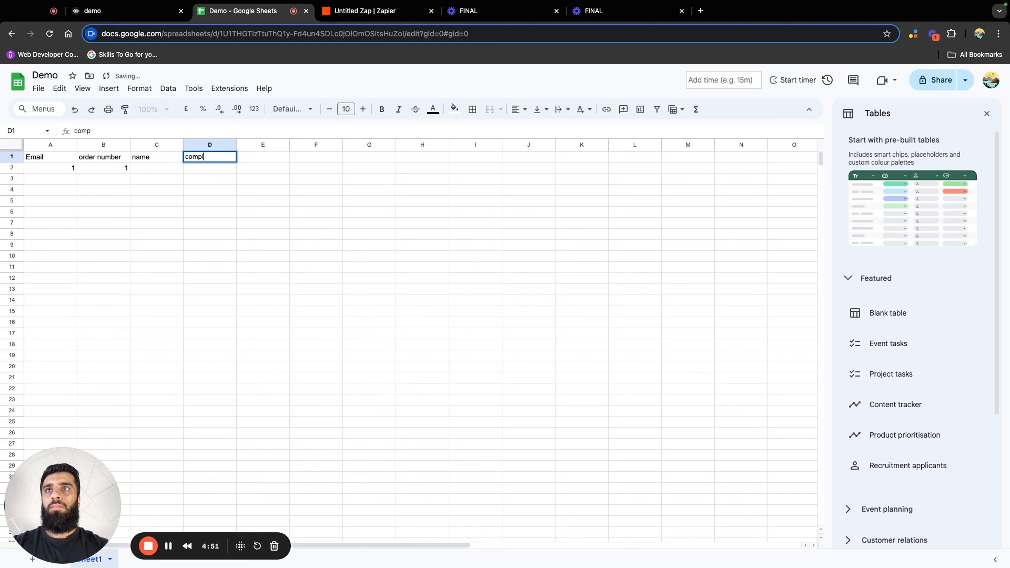
{"action": "type", "text": "mplaint"}
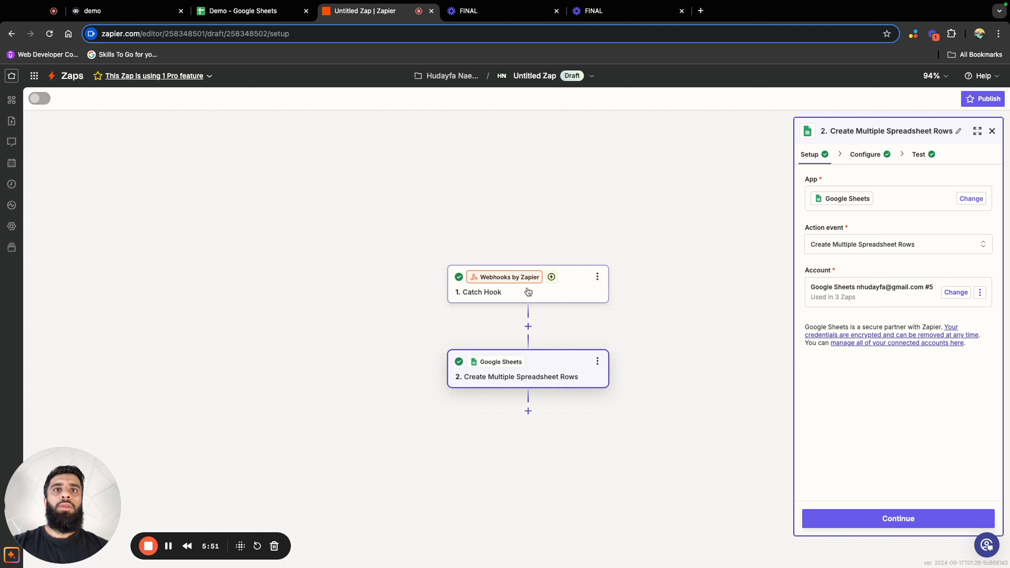
In the Zapier draft, find new test records for the Catch Hook trigger and continue with request B
{"action": "left_click", "coordinate": [543, 296]}
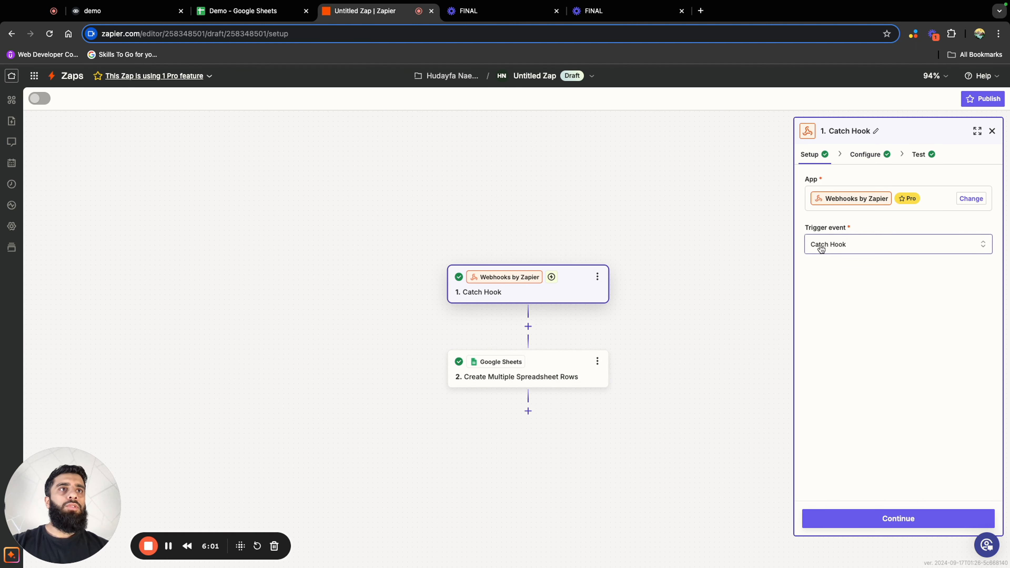
{"action": "left_click", "coordinate": [898, 518]}
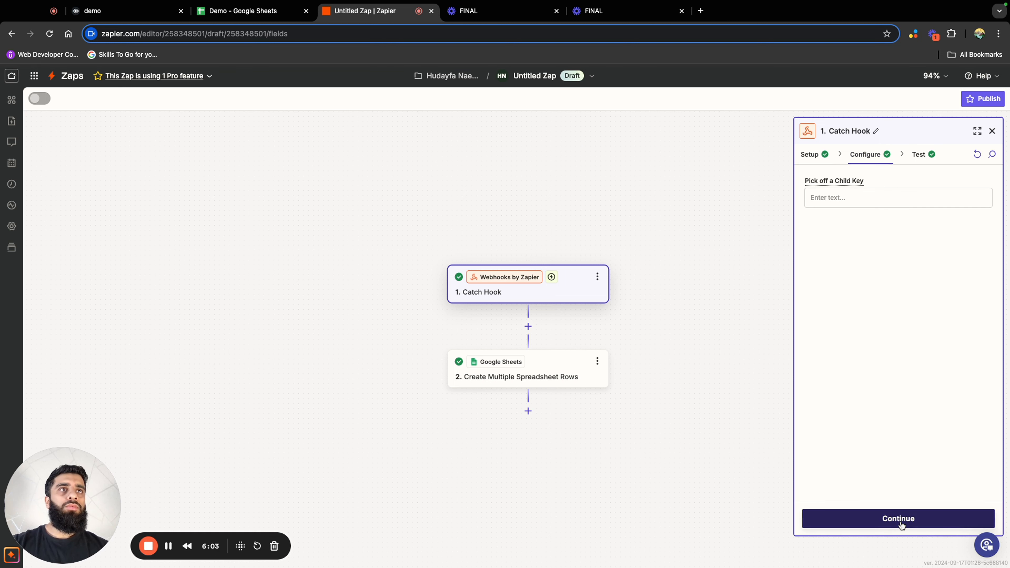
{"action": "left_click", "coordinate": [913, 525]}
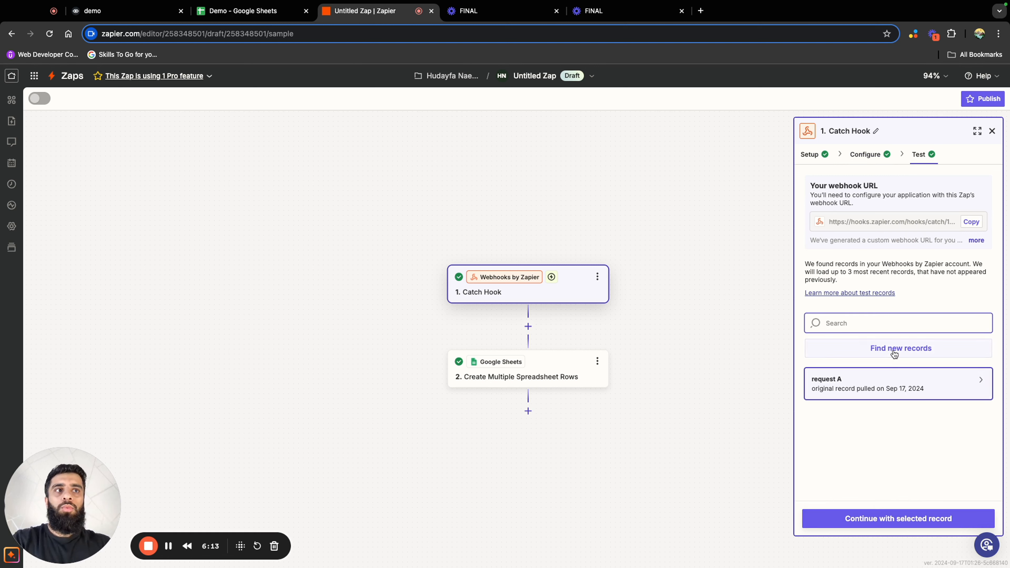
{"action": "left_click", "coordinate": [894, 353]}
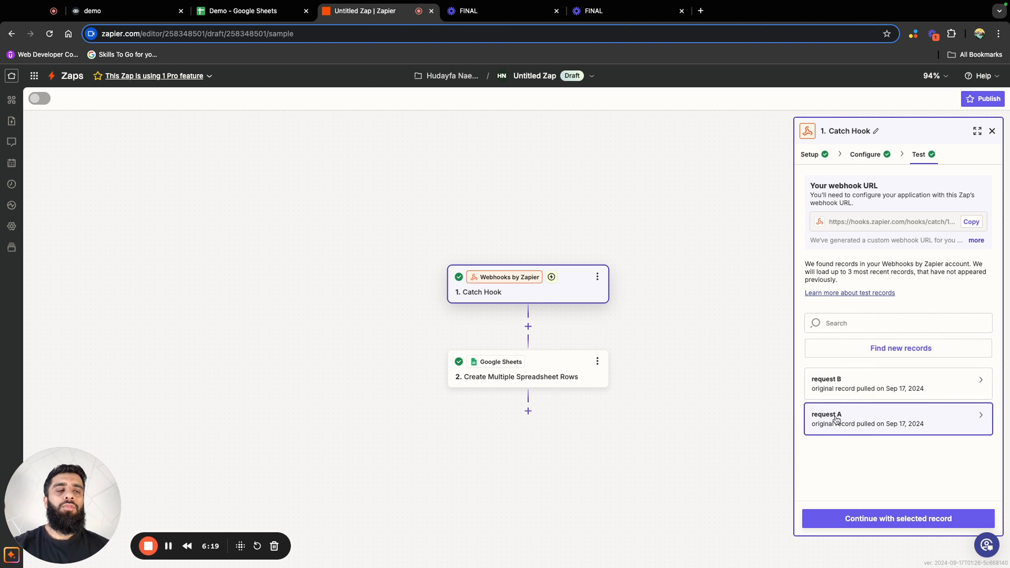
{"action": "left_click", "coordinate": [884, 388]}
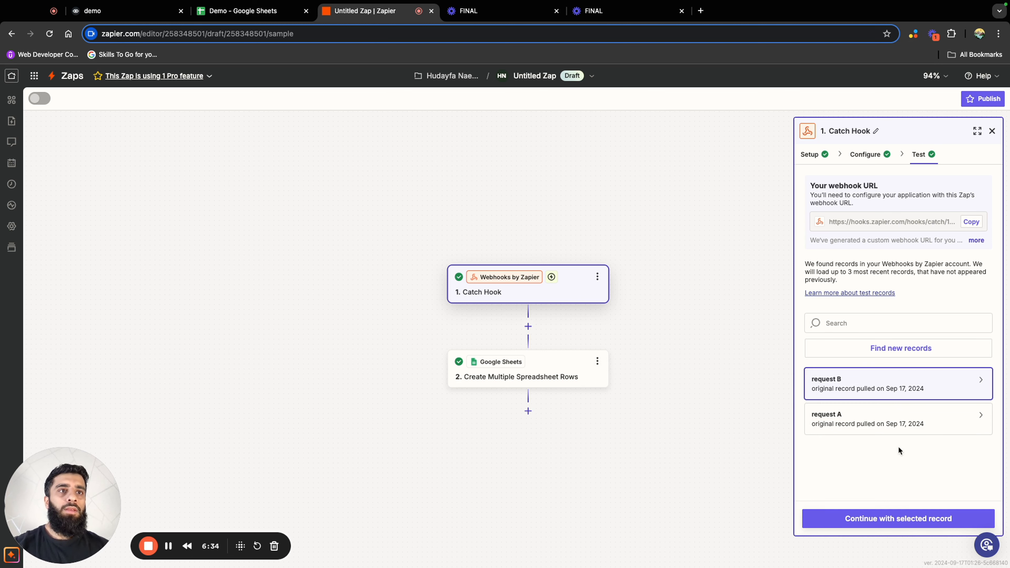
{"action": "left_click", "coordinate": [898, 519]}
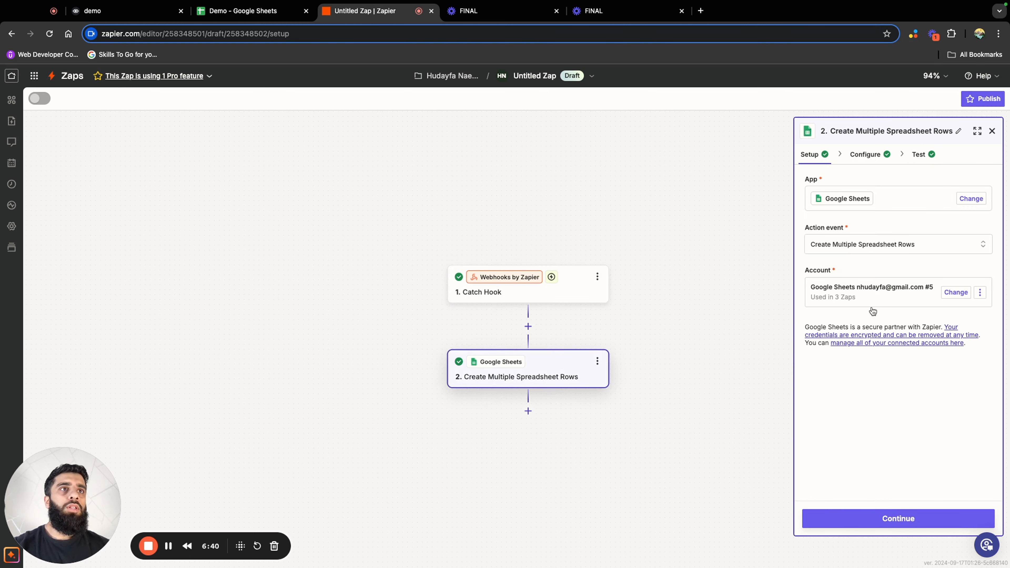
Refresh the Google Sheets action's fields and map the name column to the Catch Hook's Name value
{"action": "left_click", "coordinate": [923, 514]}
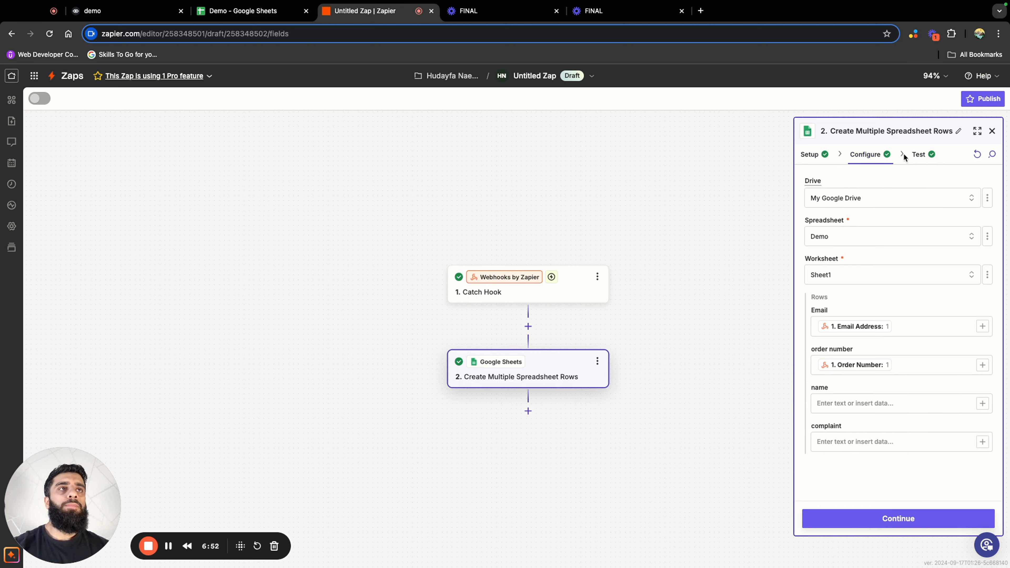
{"action": "left_click", "coordinate": [978, 156]}
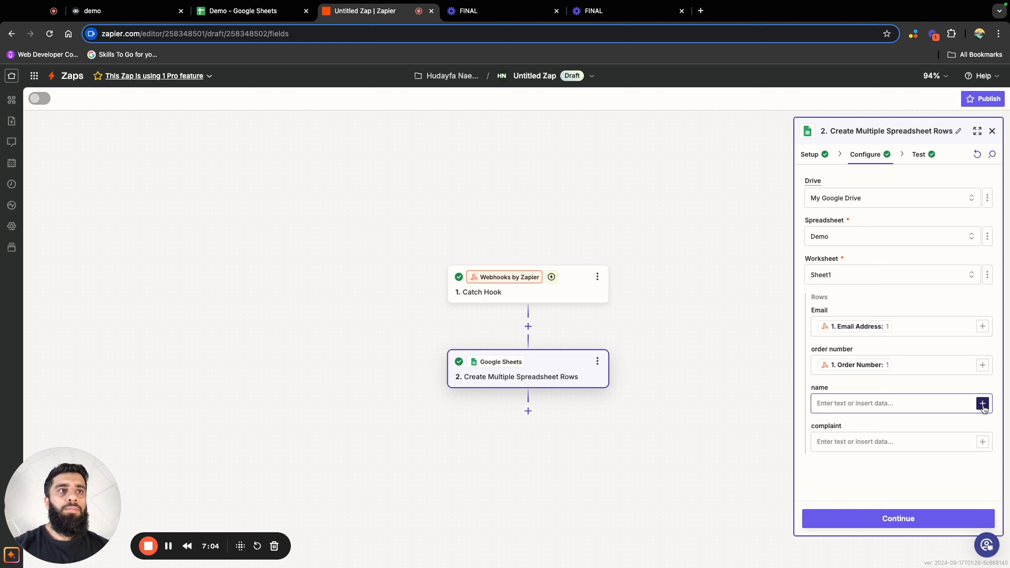
{"action": "left_click", "coordinate": [982, 404]}
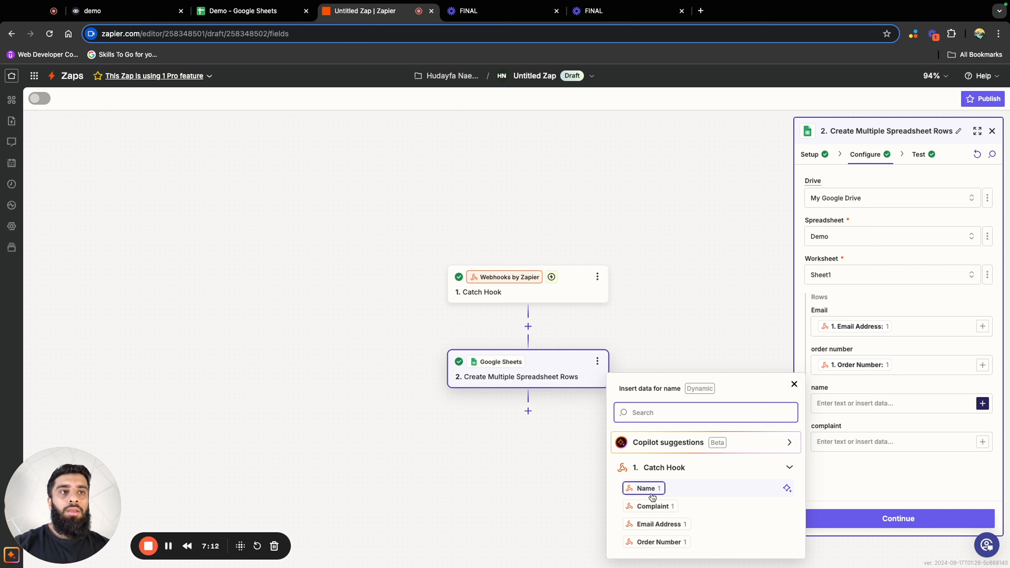
{"action": "left_click", "coordinate": [645, 488]}
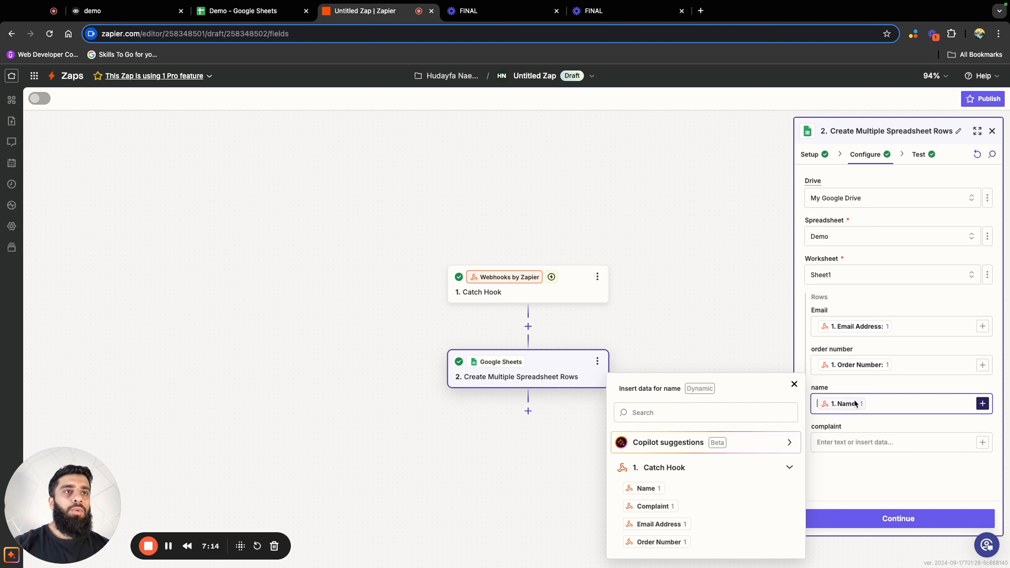
Map the complaint column to the Catch Hook's Complaint value and retest the Google Sheets step
{"action": "left_click", "coordinate": [983, 442]}
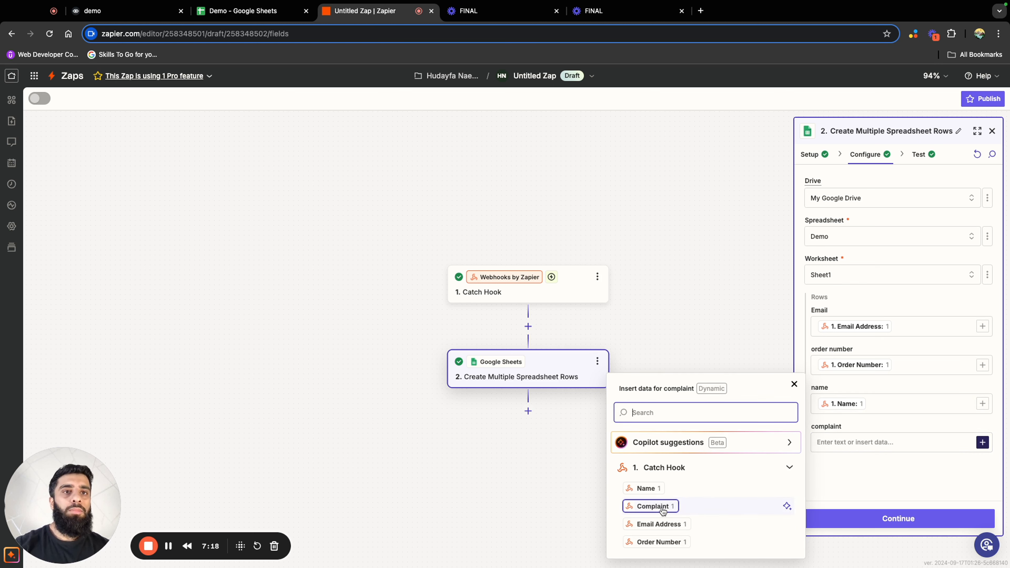
{"action": "left_click", "coordinate": [653, 505]}
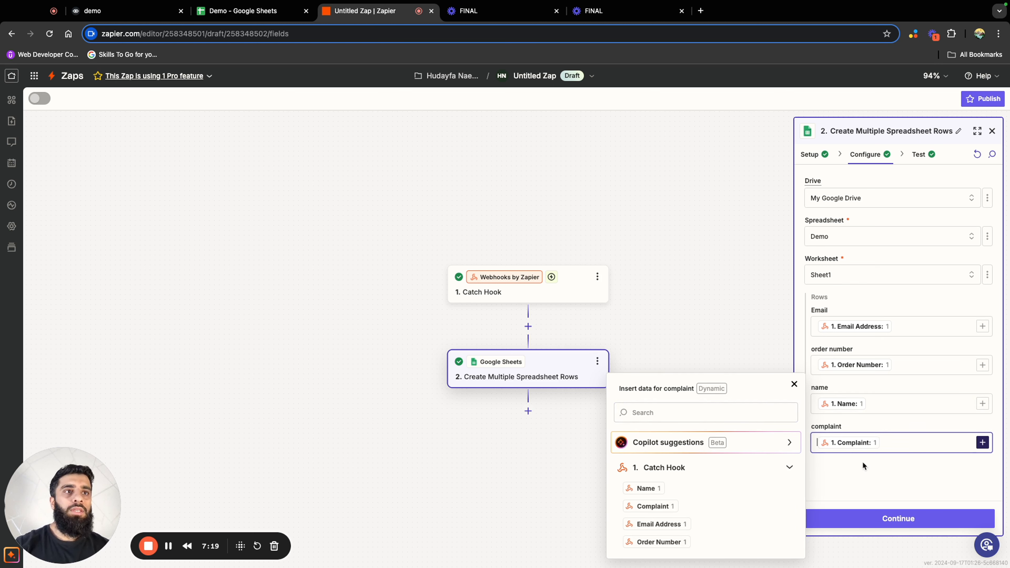
{"action": "left_click", "coordinate": [856, 487]}
{"action": "left_click", "coordinate": [872, 519]}
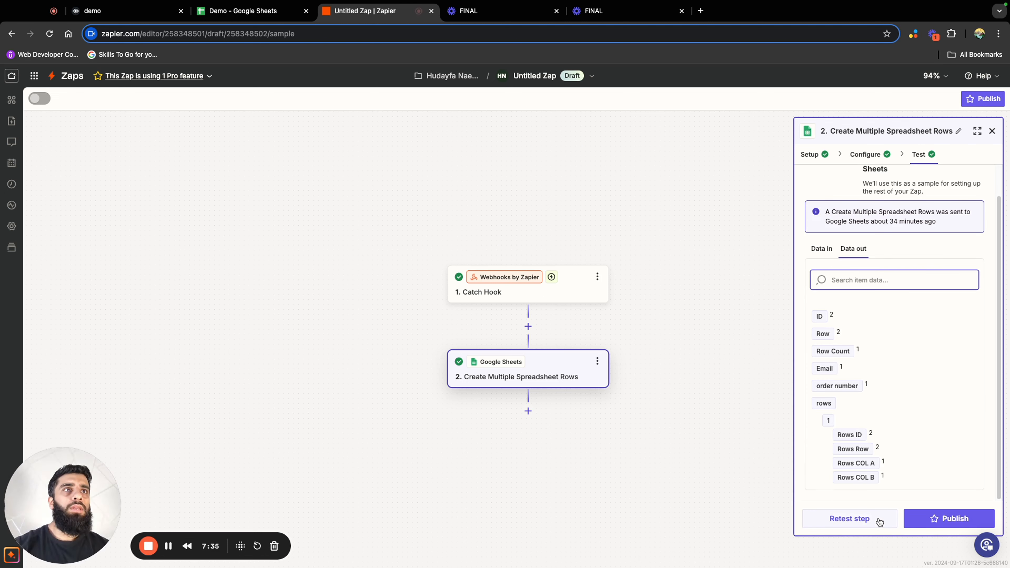
{"action": "left_click", "coordinate": [879, 522]}
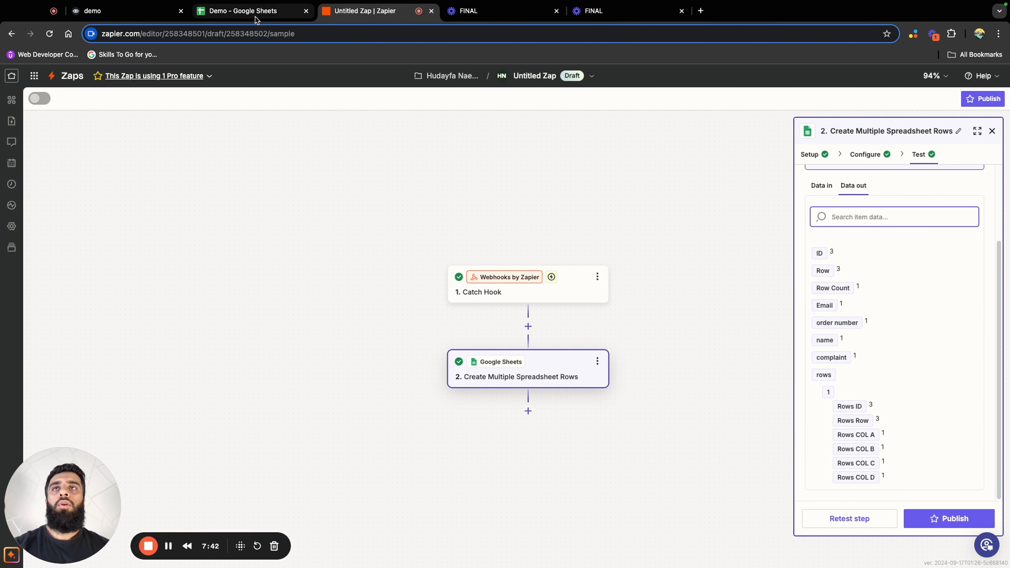
Check the test row in A3:D3 of the Demo Google Sheet, and return to the Voiceflow customer service workflow
{"action": "left_click", "coordinate": [255, 16]}
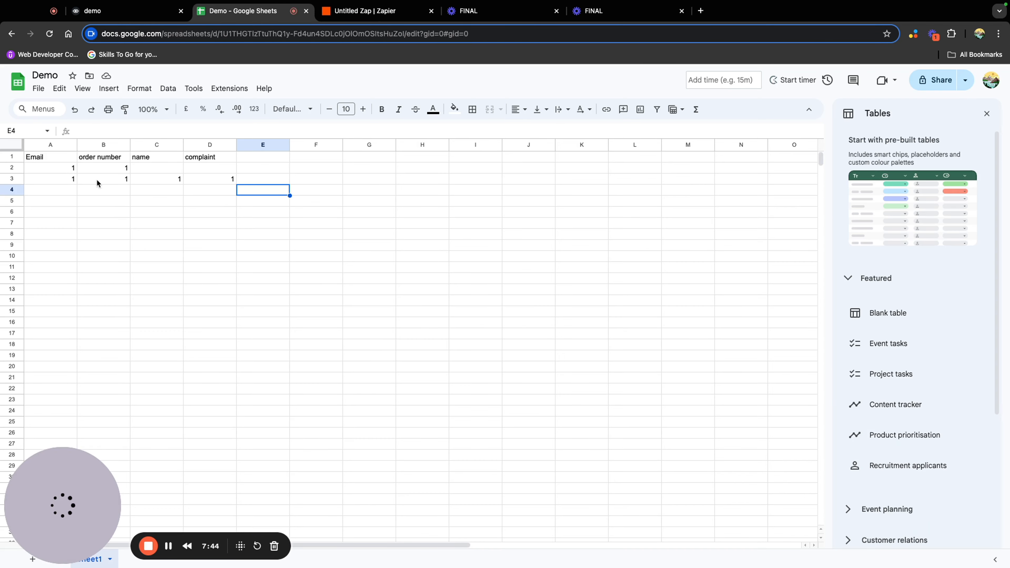
{"action": "left_click_drag", "start_coordinate": [48, 181], "coordinate": [234, 179]}
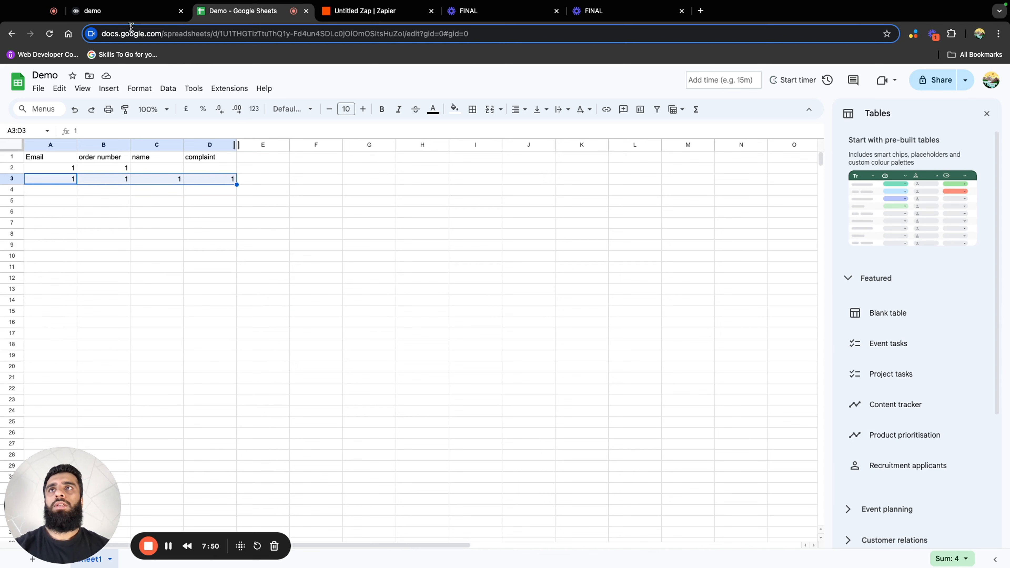
{"action": "left_click", "coordinate": [127, 12]}
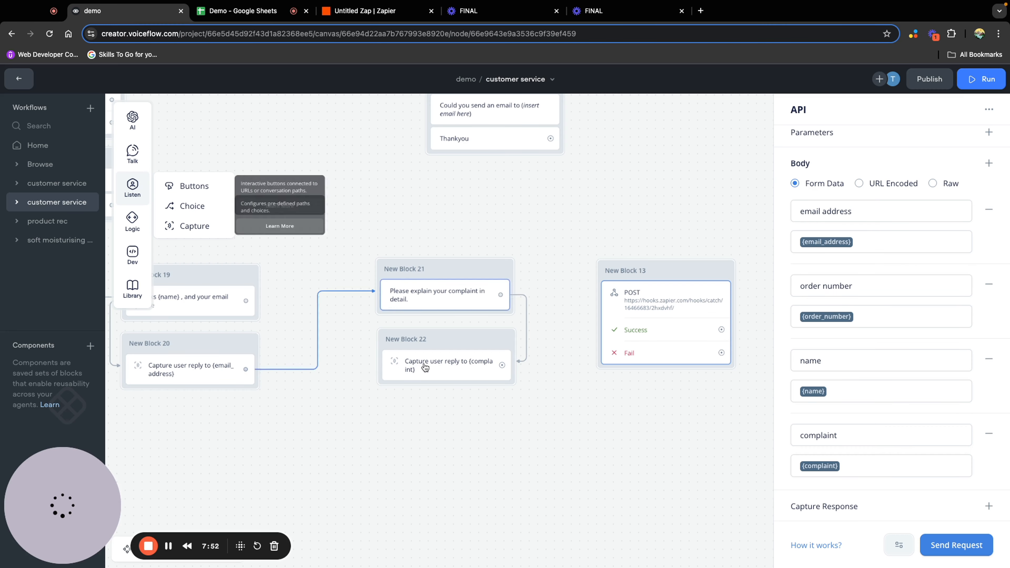
{"action": "left_click", "coordinate": [634, 458]}
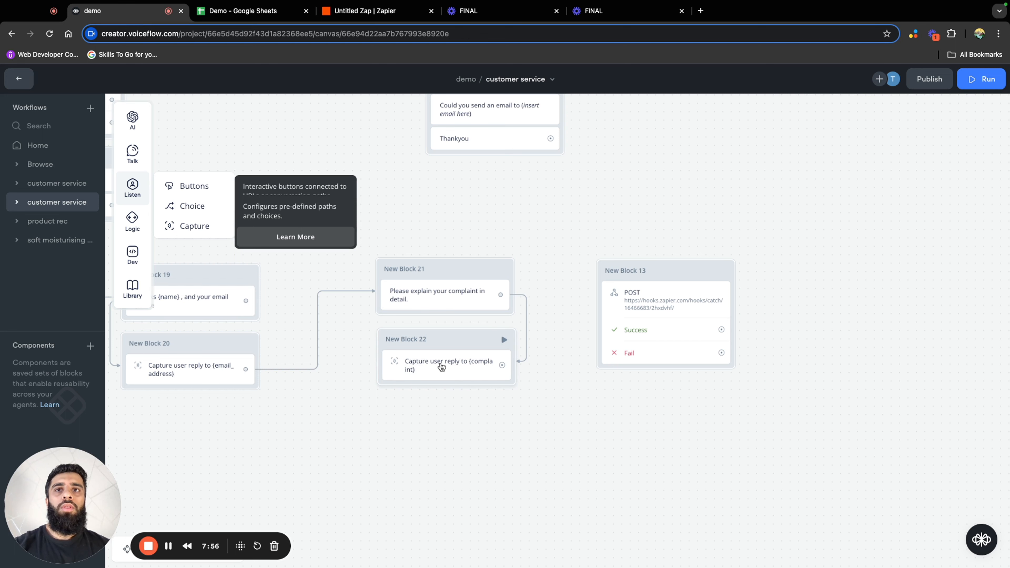
Try to connect the complaint capture block directly to the Zapier POST block
{"action": "left_click_drag", "start_coordinate": [502, 365], "coordinate": [607, 292]}
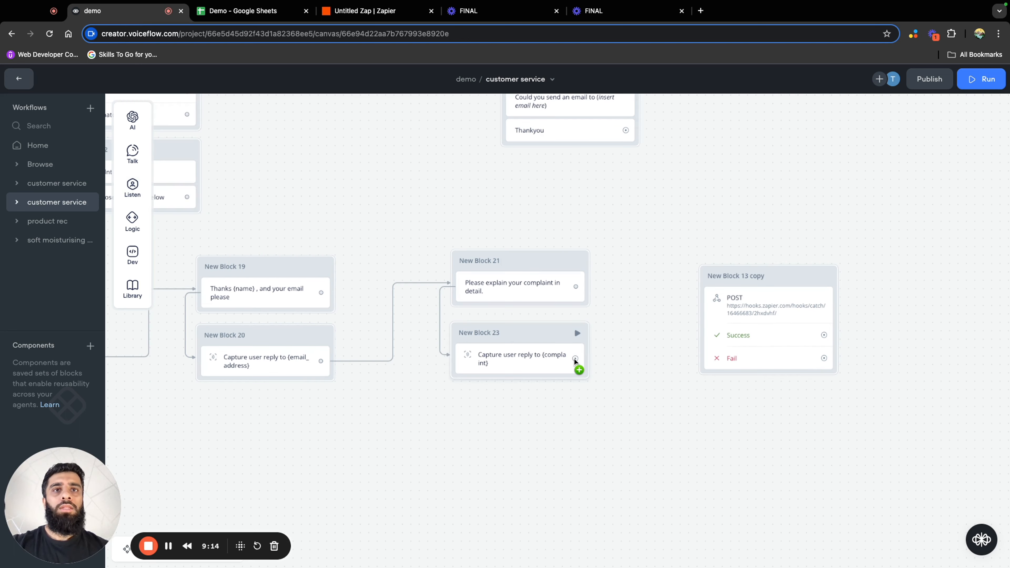
{"action": "left_click_drag", "start_coordinate": [573, 358], "coordinate": [718, 285]}
{"action": "left_click_drag", "start_coordinate": [575, 358], "coordinate": [755, 342]}
{"action": "left_click_drag", "start_coordinate": [668, 397], "coordinate": [599, 418]}
Add a go-to-block action to the complaint capture, targeting New Block 13 copy in the customer service workflow
{"action": "left_click_drag", "start_coordinate": [505, 379], "coordinate": [549, 379]}
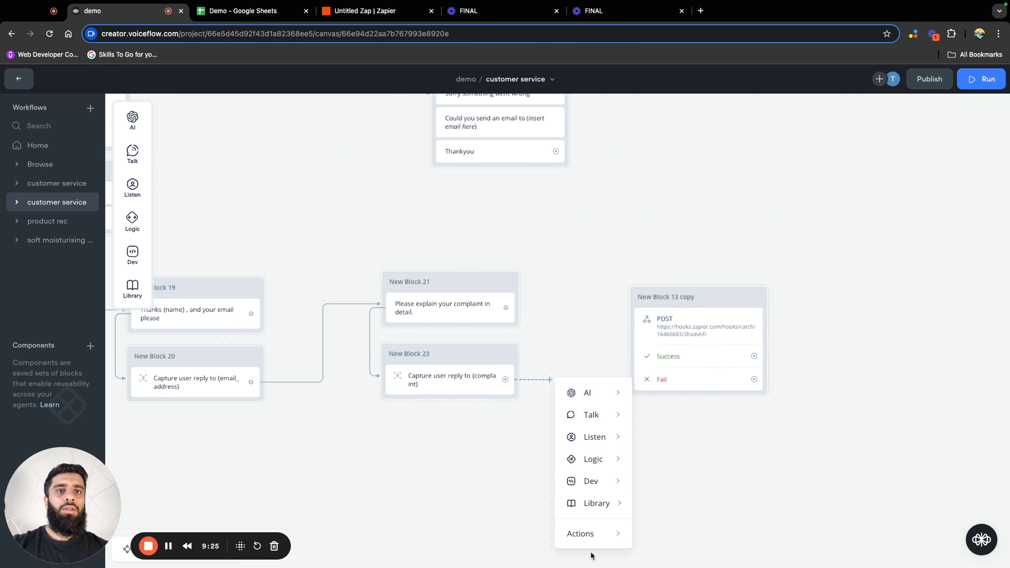
{"action": "mouse_move", "coordinate": [580, 533]}
{"action": "left_click", "coordinate": [687, 399]}
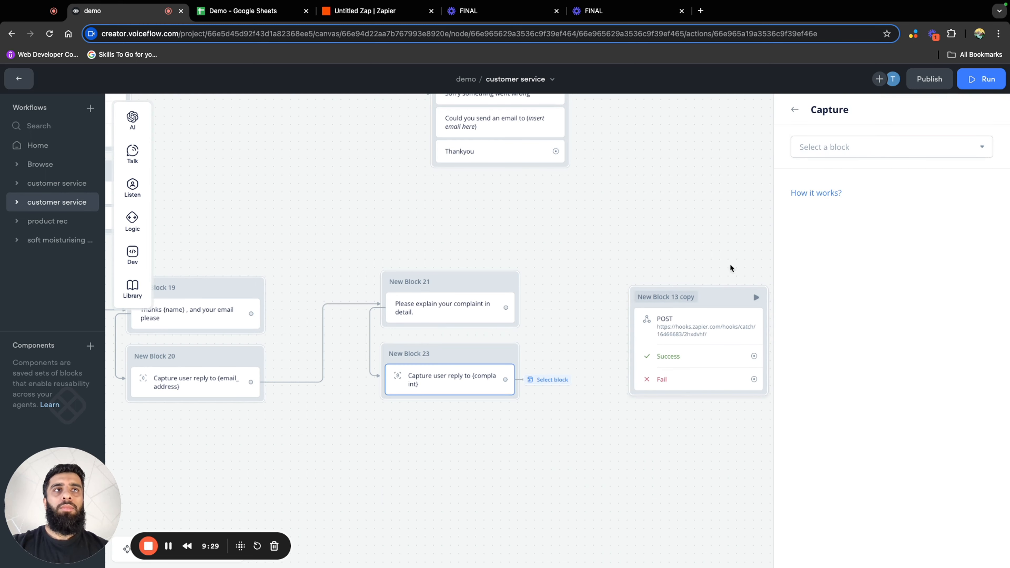
{"action": "left_click", "coordinate": [831, 147]}
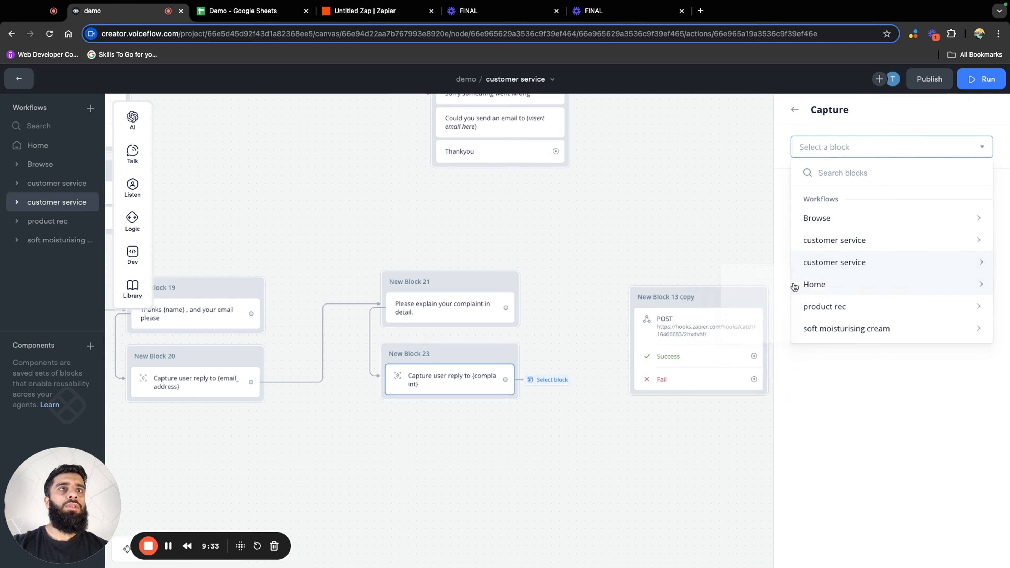
{"action": "mouse_move", "coordinate": [801, 263]}
{"action": "scroll", "coordinate": [754, 298], "scroll_direction": "down", "scroll_amount": 5}
{"action": "scroll", "coordinate": [754, 302], "scroll_direction": "down", "scroll_amount": 3}
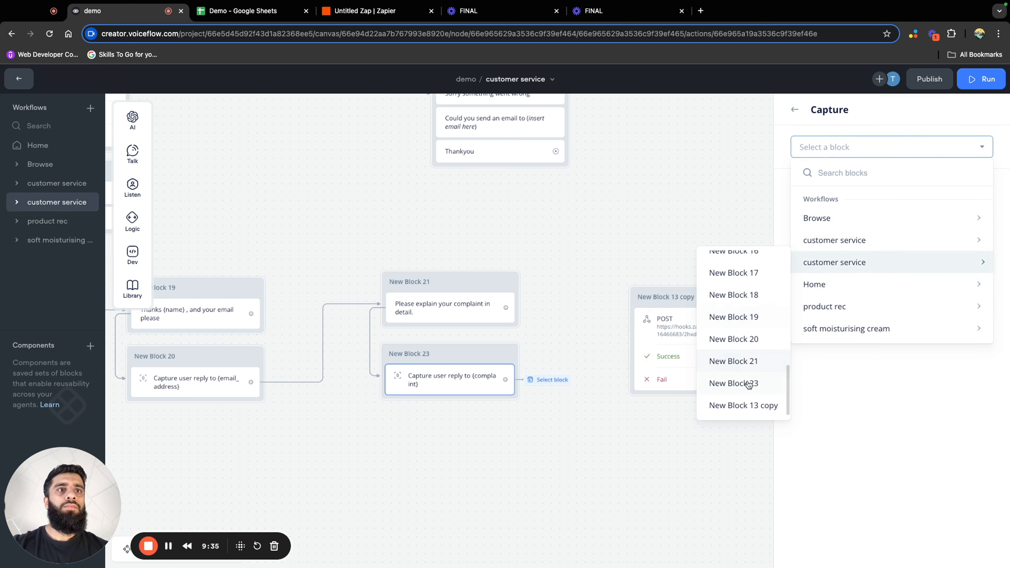
{"action": "left_click", "coordinate": [741, 405]}
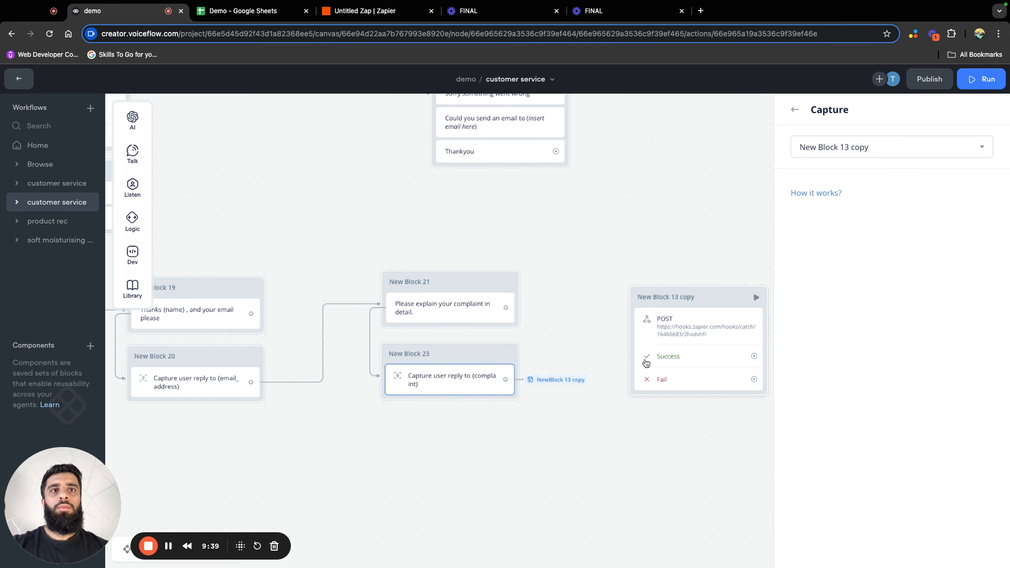
Add a message on the POST block's Success path: "Thank you for explaining your complaint, the customer service team will reach out shortly."
{"action": "left_click_drag", "start_coordinate": [650, 434], "coordinate": [478, 435]}
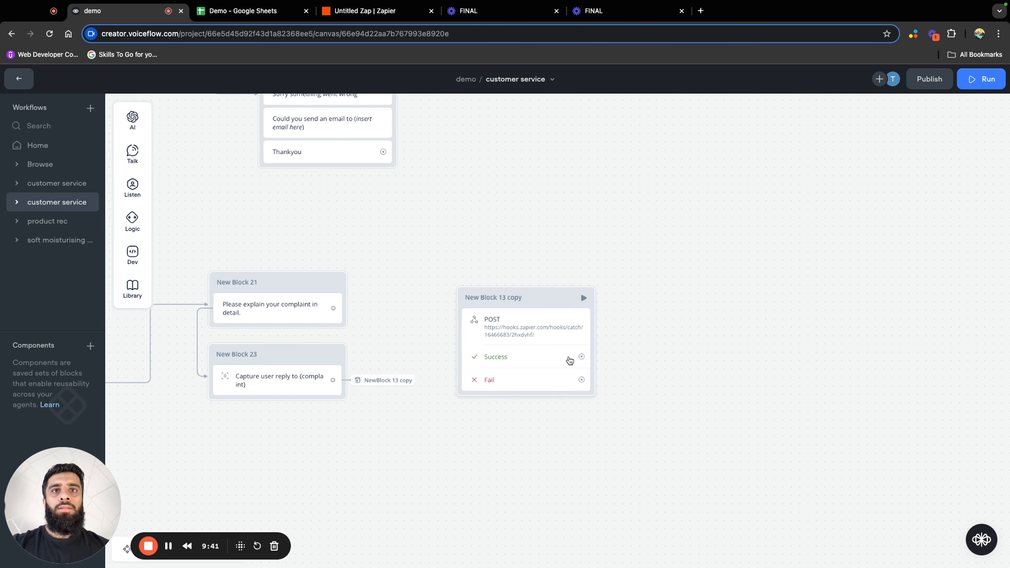
{"action": "left_click_drag", "start_coordinate": [582, 357], "coordinate": [673, 289]}
{"action": "mouse_move", "coordinate": [712, 323]}
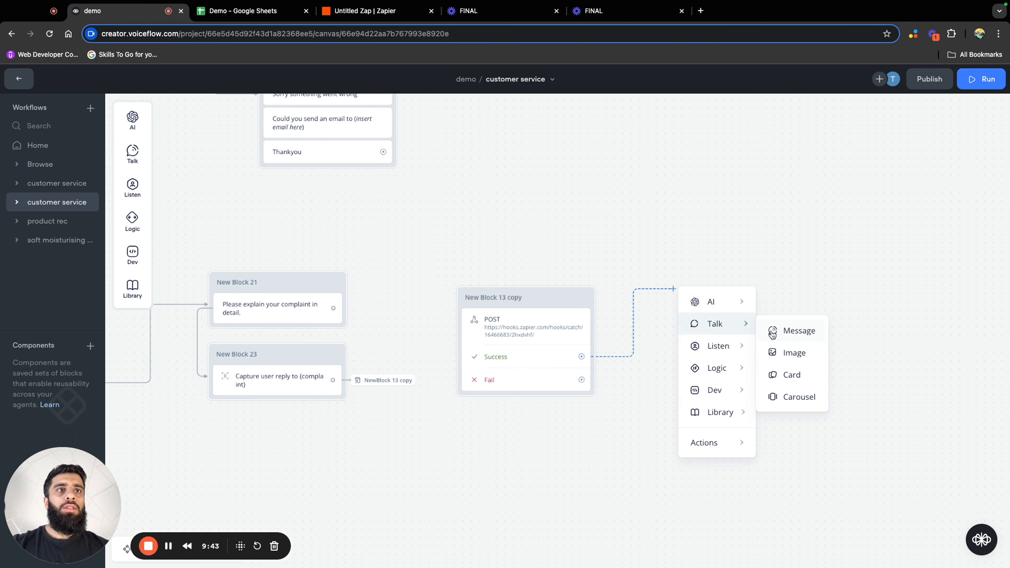
{"action": "left_click", "coordinate": [772, 333]}
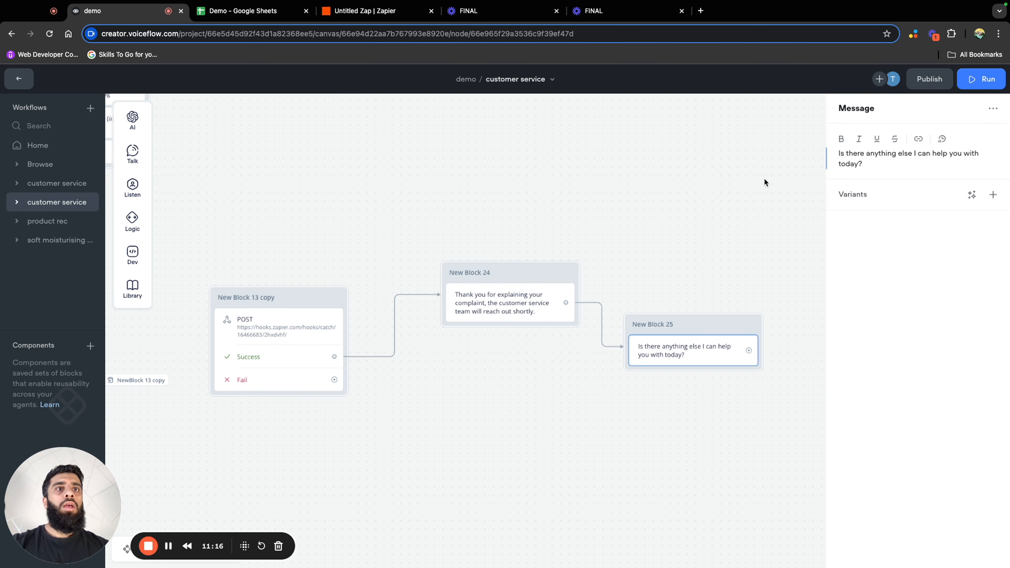
Add the message "Is there anything else I can help you with today?" and merge it into New Block 24 under the thank-you message
{"action": "left_click", "coordinate": [766, 180]}
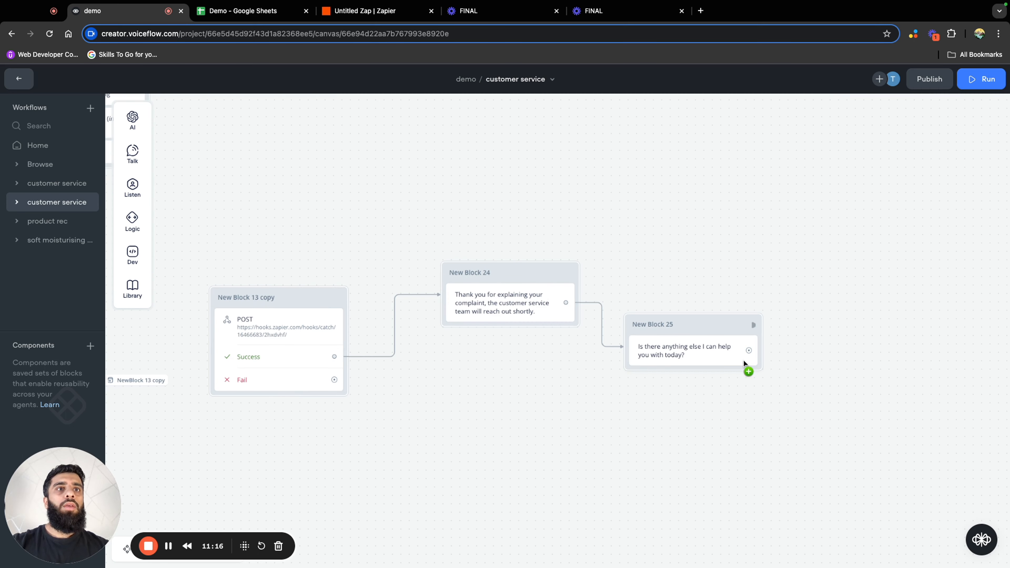
{"action": "left_click_drag", "start_coordinate": [717, 352], "coordinate": [525, 319]}
{"action": "scroll", "coordinate": [638, 349], "scroll_direction": "down", "scroll_amount": 5}
{"action": "scroll", "coordinate": [638, 350], "scroll_direction": "left", "scroll_amount": 5}
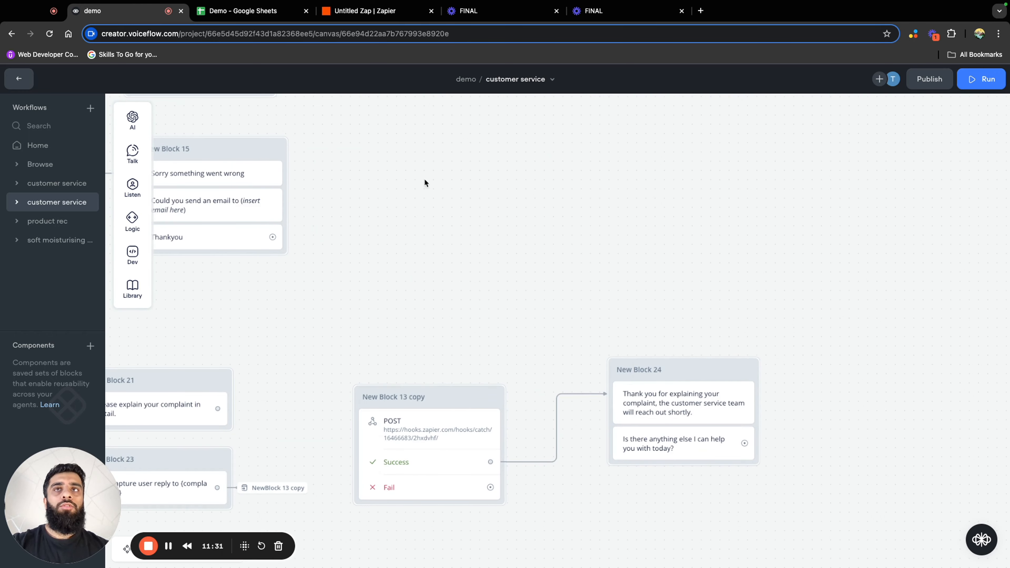
Duplicate New Block 6's "Nope I'm all good" and "Continue shopping" buttons and place them beside New Block 24 as its follow-up
{"action": "scroll", "coordinate": [557, 300], "scroll_direction": "up", "scroll_amount": 10}
{"action": "scroll", "coordinate": [557, 300], "scroll_direction": "left", "scroll_amount": 5}
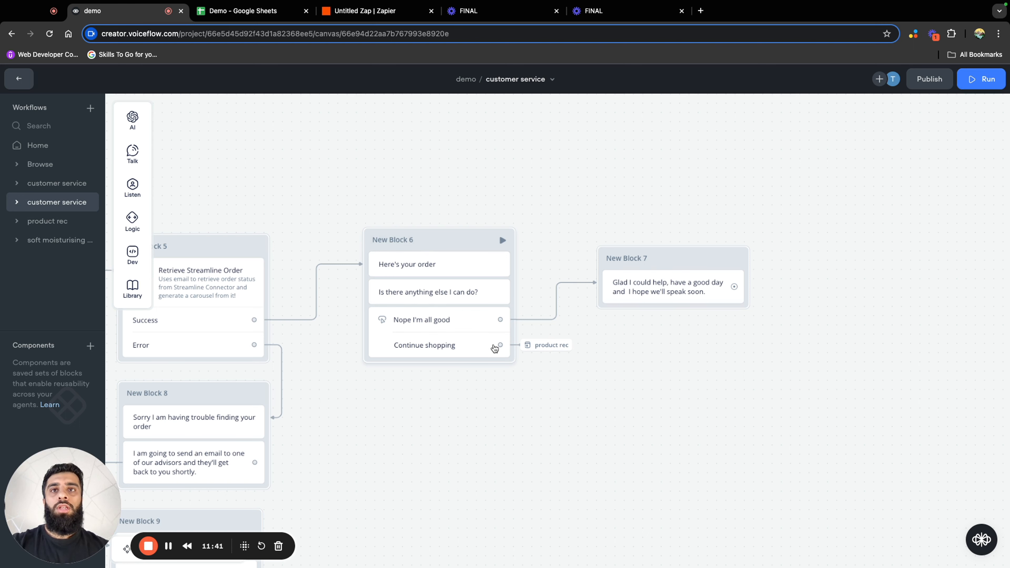
{"action": "left_click", "coordinate": [460, 334]}
{"action": "right_click", "coordinate": [460, 334]}
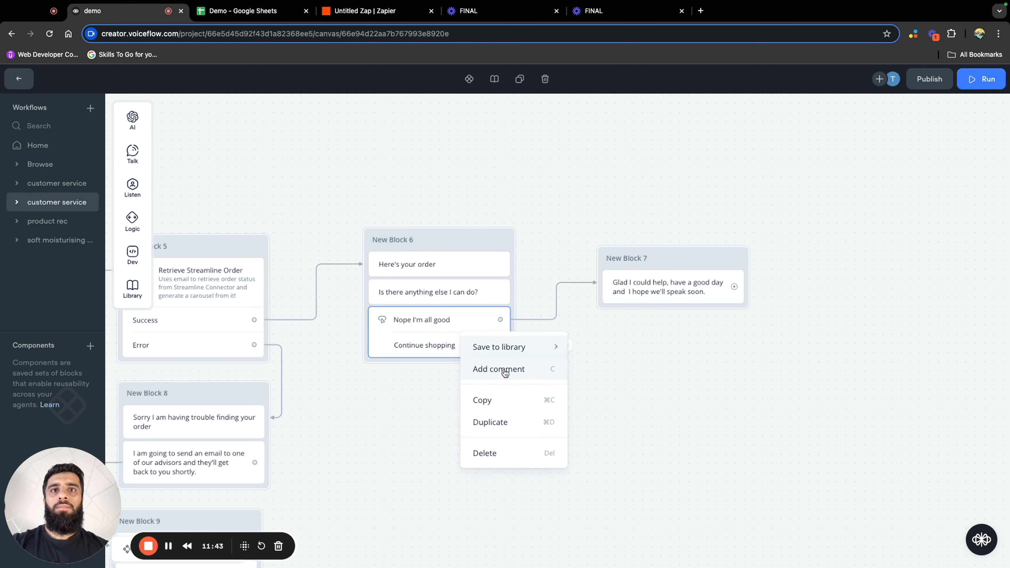
{"action": "left_click", "coordinate": [508, 419]}
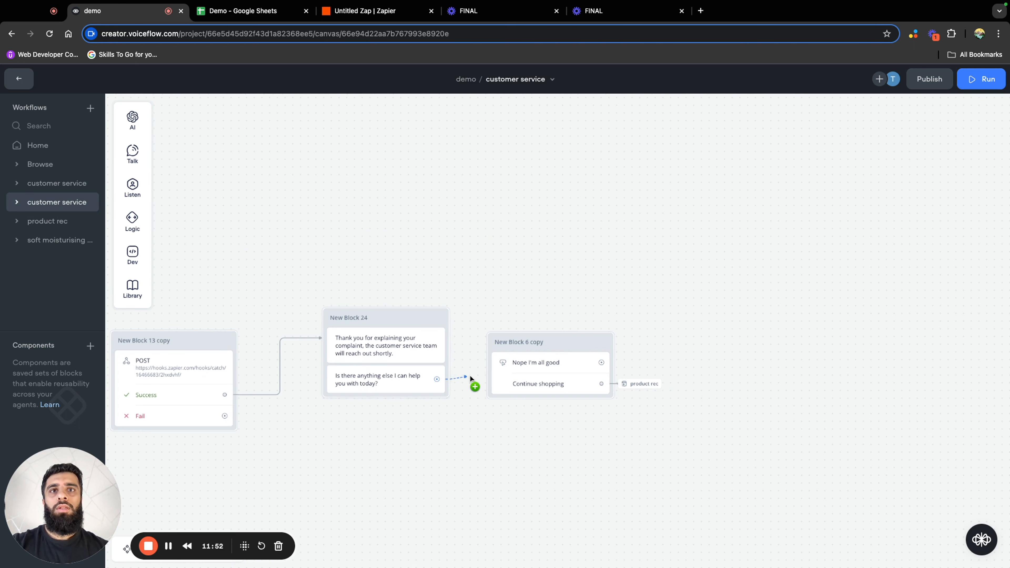
Duplicate New Block 7's goodbye message, place it beside the copied buttons, and connect "Nope I'm all good" to it
{"action": "scroll", "coordinate": [600, 335], "scroll_direction": "right", "scroll_amount": 10}
{"action": "left_click", "coordinate": [291, 242]}
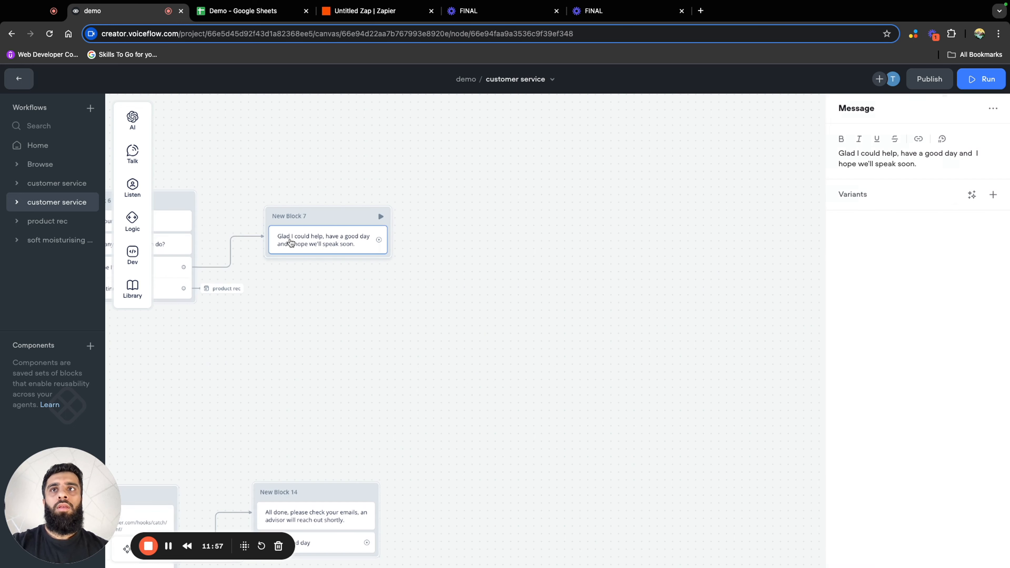
{"action": "key", "text": "super+d"}
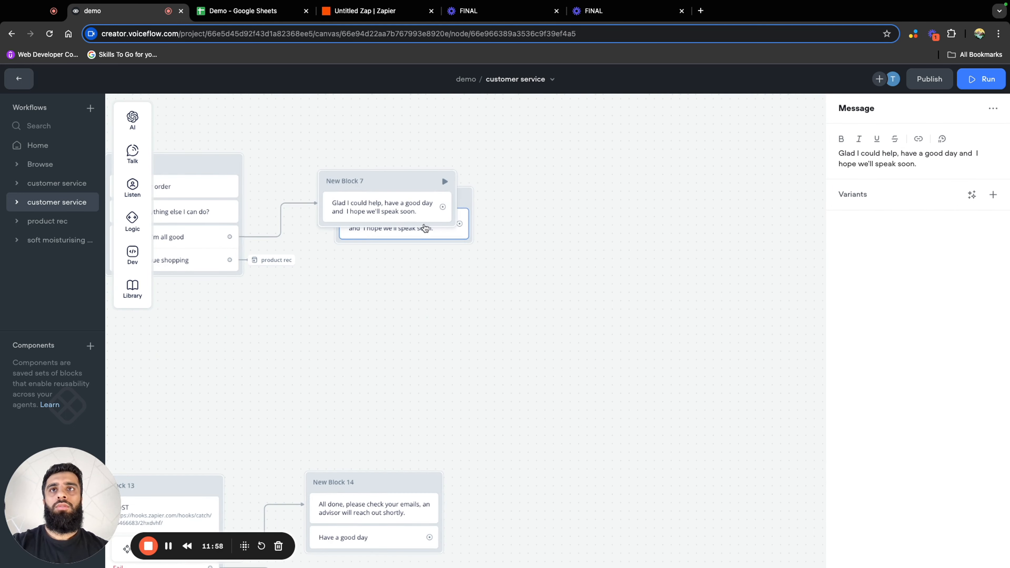
{"action": "left_click_drag", "start_coordinate": [464, 193], "coordinate": [808, 470]}
{"action": "left_click_drag", "start_coordinate": [715, 323], "coordinate": [305, 92]}
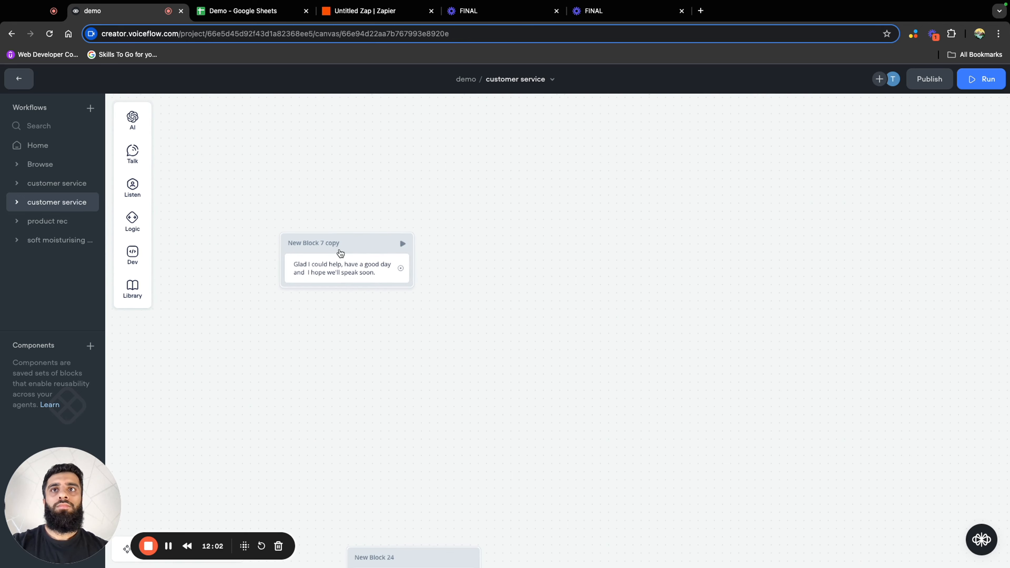
{"action": "left_click_drag", "start_coordinate": [337, 251], "coordinate": [622, 476]}
{"action": "left_click_drag", "start_coordinate": [497, 328], "coordinate": [344, 150]}
{"action": "left_click_drag", "start_coordinate": [457, 293], "coordinate": [633, 323]}
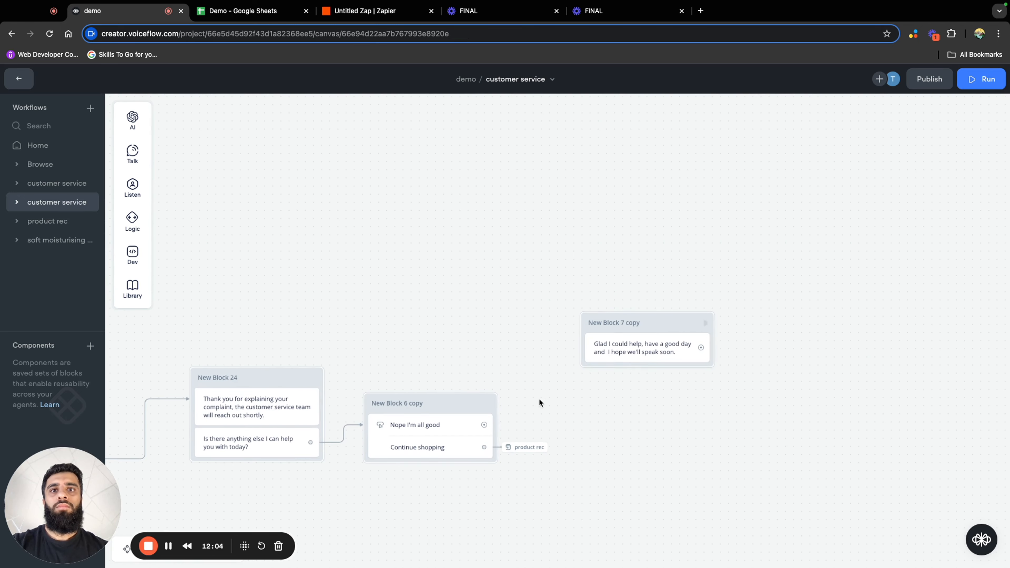
{"action": "left_click_drag", "start_coordinate": [484, 424], "coordinate": [592, 350]}
{"action": "left_click_drag", "start_coordinate": [664, 323], "coordinate": [602, 384]}
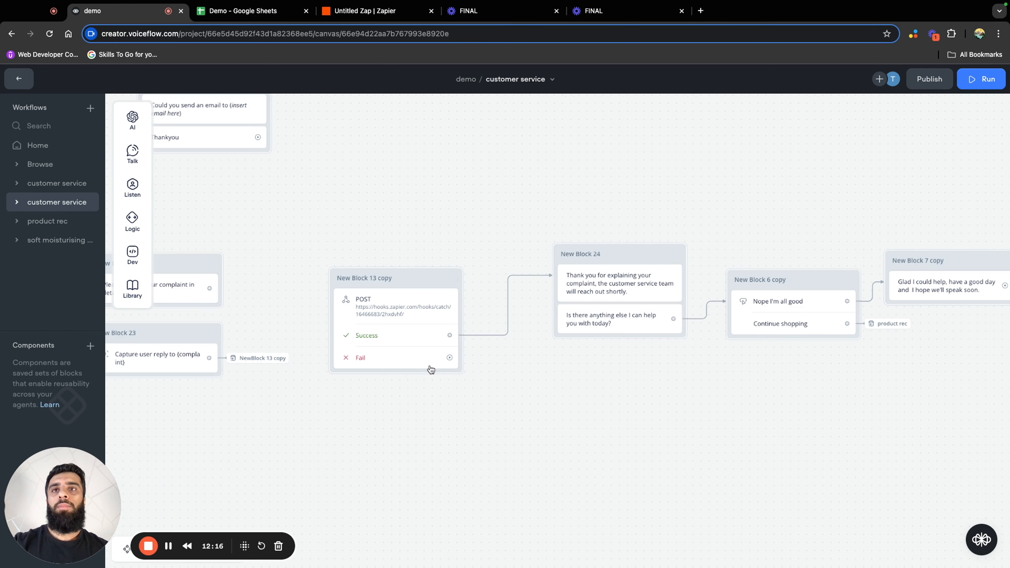
Copy the "Sorry something went wrong" block, place it below New Block 24, and connect the complaint POST block's Fail path to it
{"action": "left_click_drag", "start_coordinate": [449, 357], "coordinate": [580, 425]}
{"action": "left_click_drag", "start_coordinate": [597, 189], "coordinate": [783, 268]}
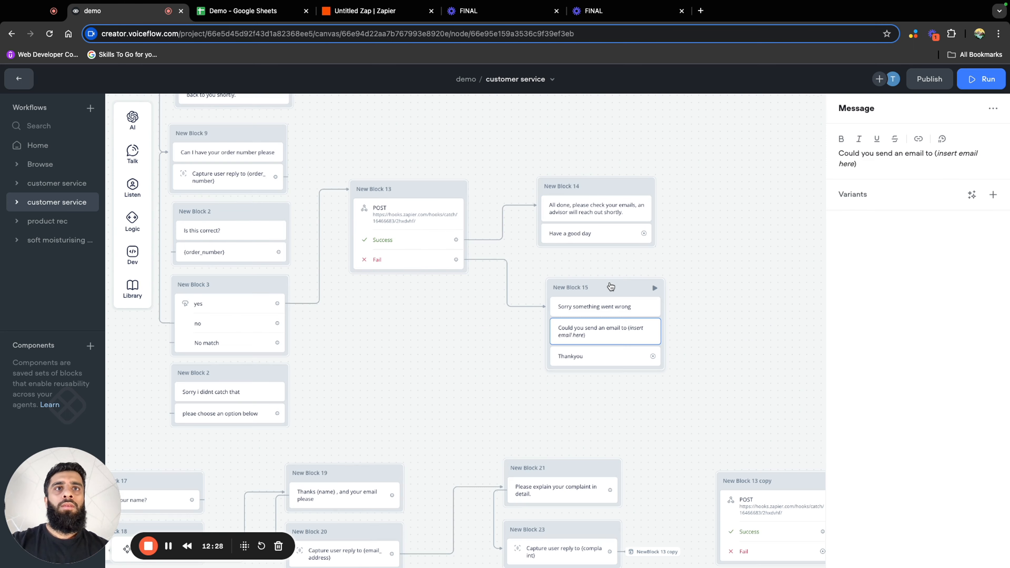
{"action": "left_click", "coordinate": [584, 306]}
{"action": "right_click", "coordinate": [616, 289]}
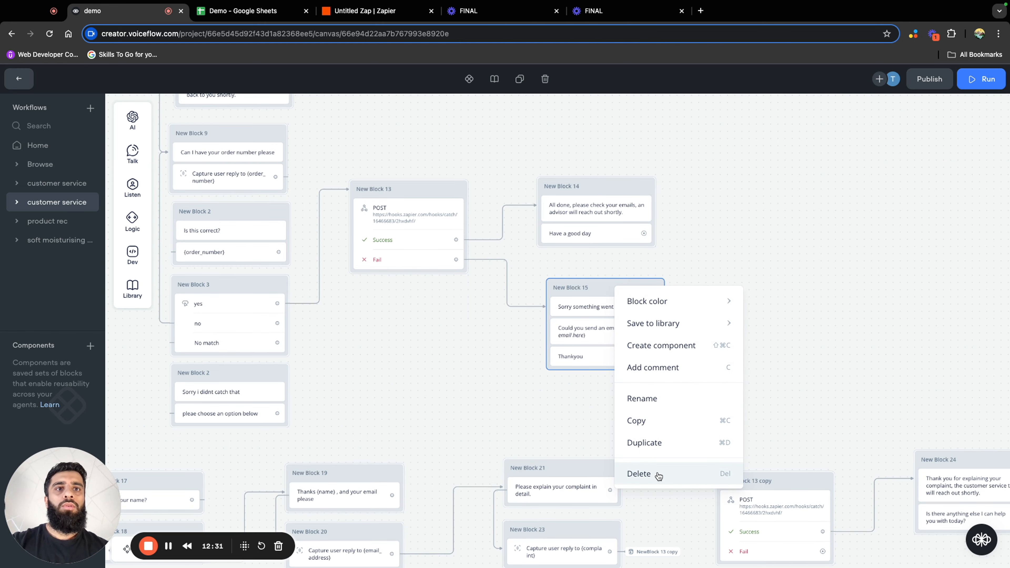
{"action": "left_click", "coordinate": [650, 418]}
{"action": "left_click", "coordinate": [599, 288]}
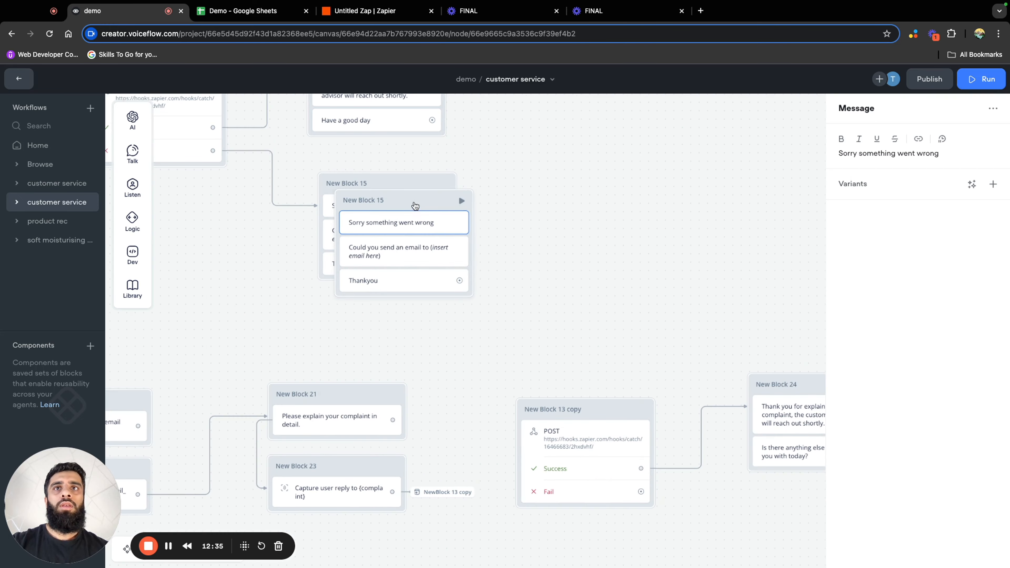
{"action": "key", "text": "ctrl+v"}
{"action": "left_click_drag", "start_coordinate": [699, 271], "coordinate": [399, 138]}
{"action": "left_click_drag", "start_coordinate": [511, 382], "coordinate": [537, 379]}
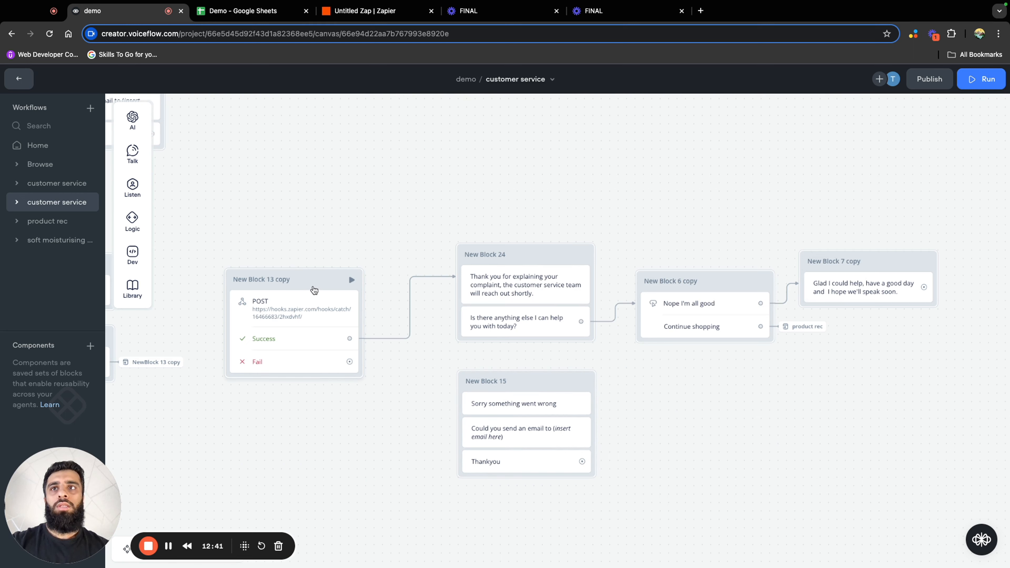
{"action": "left_click_drag", "start_coordinate": [350, 362], "coordinate": [466, 402]}
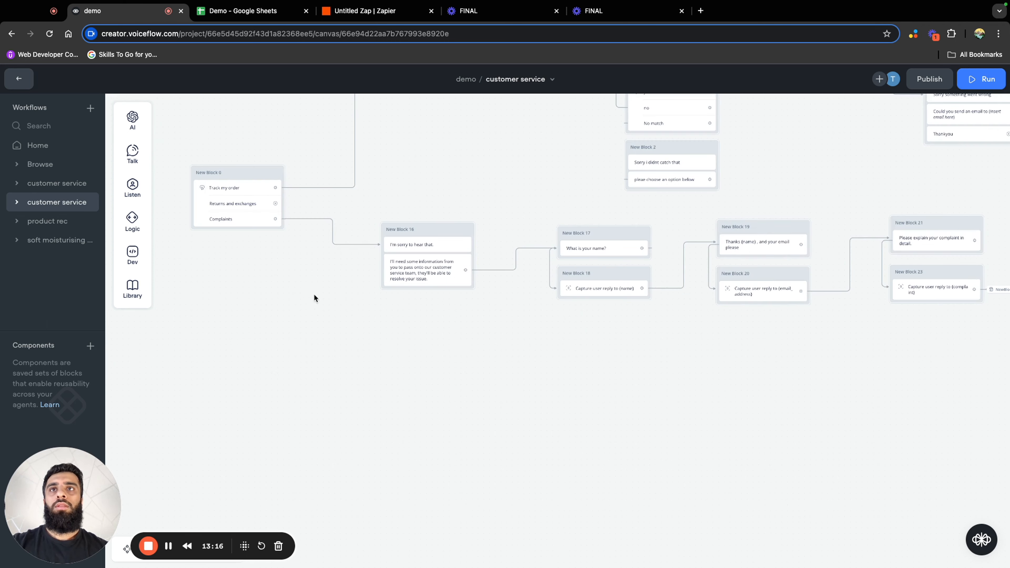
Select the whole complaints branch and move it lower on the canvas, away from the order tracking branch
{"action": "left_click_drag", "start_coordinate": [314, 296], "coordinate": [422, 421]}
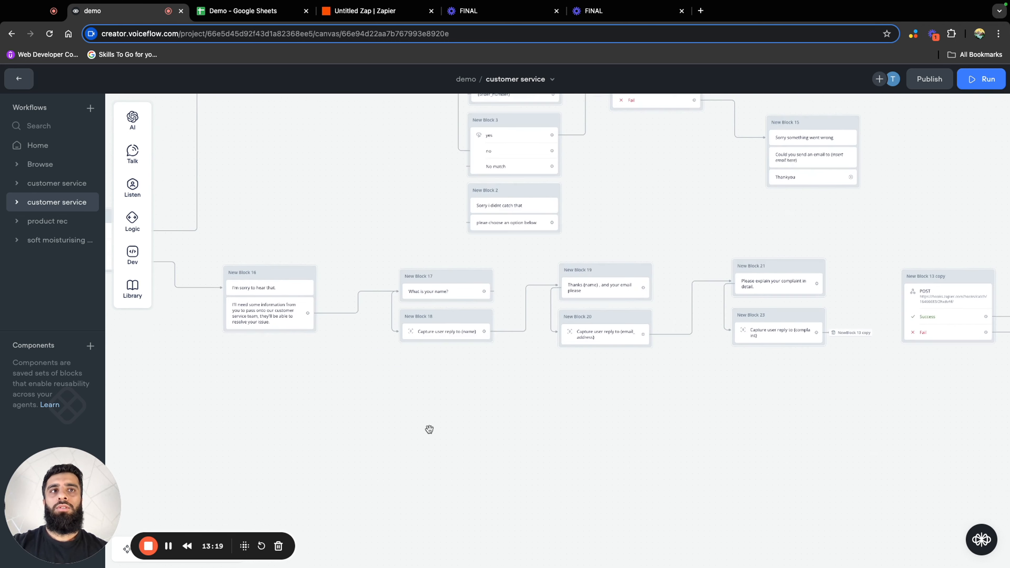
{"action": "scroll", "coordinate": [428, 428], "scroll_direction": "down", "scroll_amount": 3}
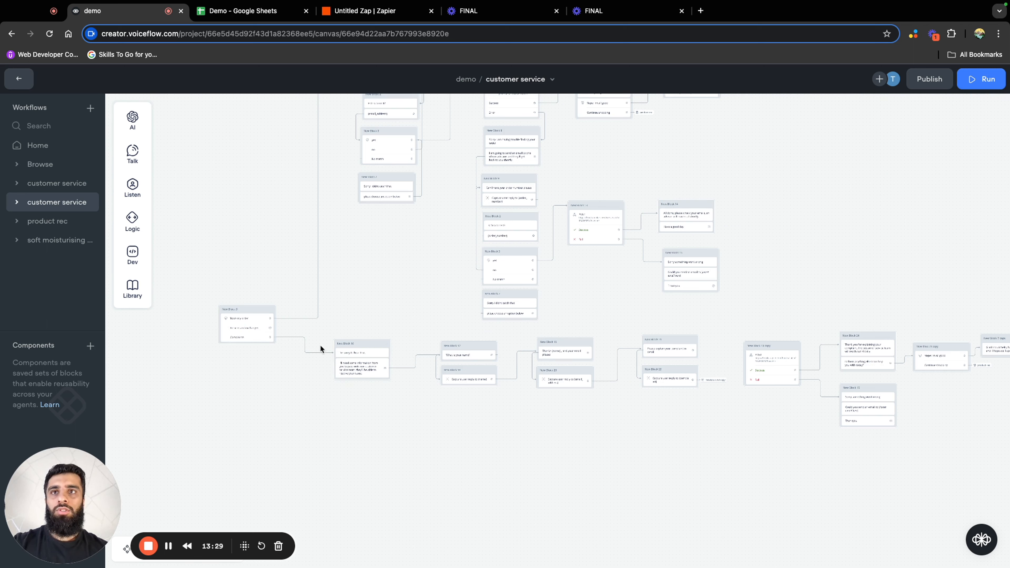
{"action": "left_click_drag", "start_coordinate": [341, 339], "coordinate": [1006, 429]}
{"action": "left_click_drag", "start_coordinate": [374, 345], "coordinate": [368, 495]}
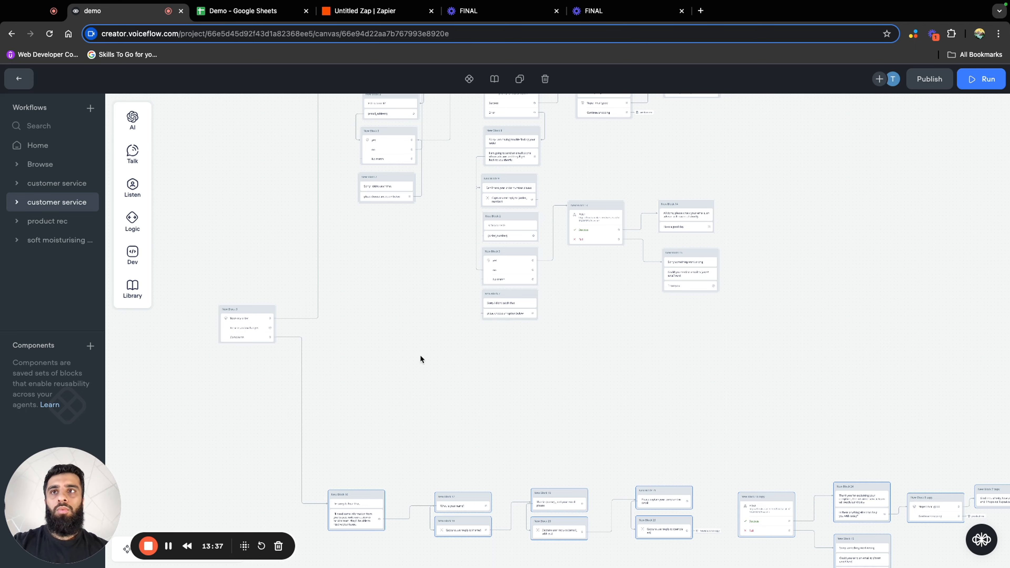
{"action": "left_click_drag", "start_coordinate": [421, 359], "coordinate": [466, 447]}
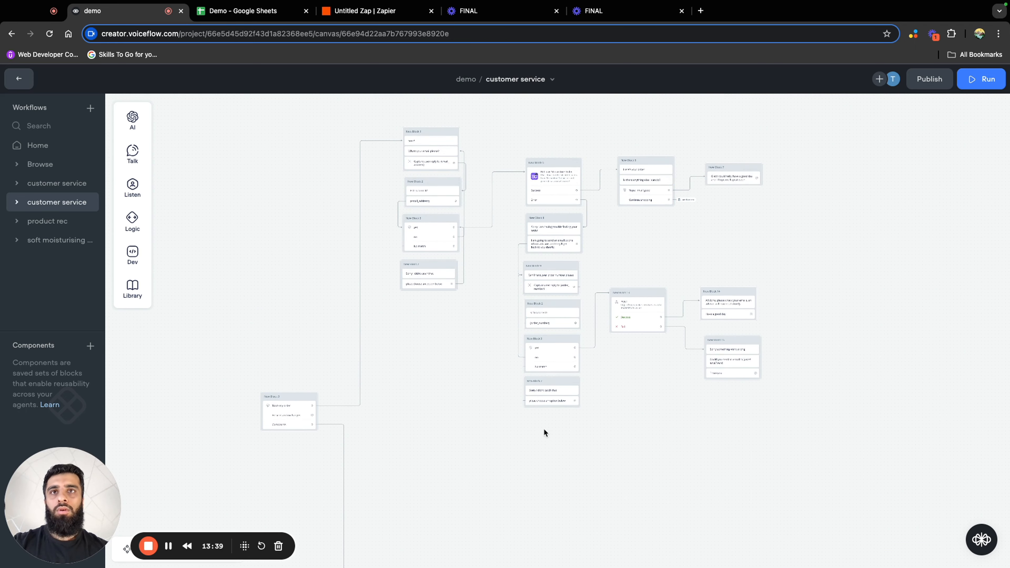
Select the whole order tracking branch and move it higher on the canvas to make room for the returns branch
{"action": "left_click_drag", "start_coordinate": [383, 116], "coordinate": [847, 452]}
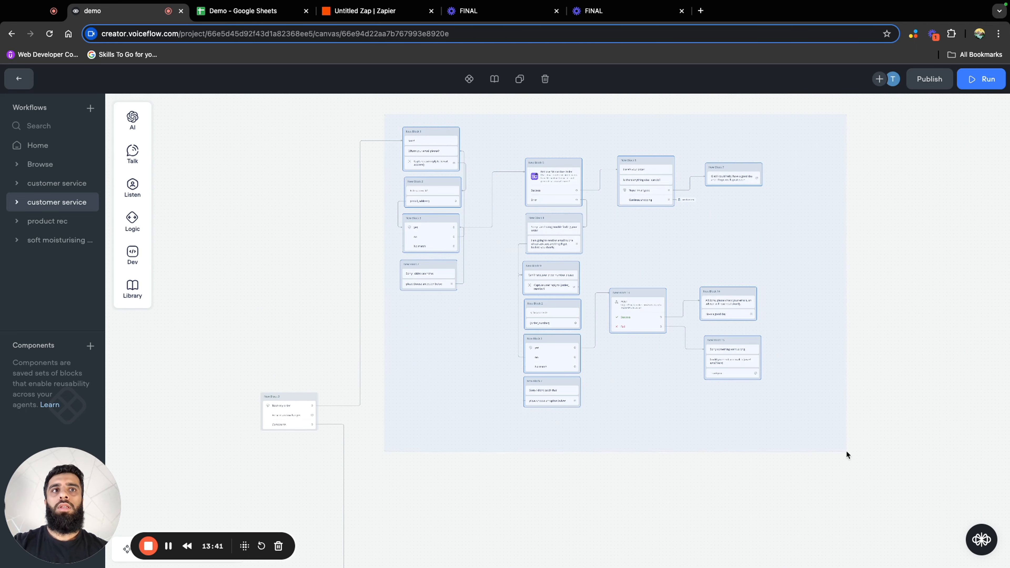
{"action": "left_click_drag", "start_coordinate": [738, 295], "coordinate": [741, 189]}
{"action": "left_click", "coordinate": [526, 420]}
Connect "Returns and exchanges" to a new message block reading "I'll need some information to help you with your return"
{"action": "scroll", "coordinate": [525, 420], "scroll_direction": "down", "scroll_amount": 2}
{"action": "scroll", "coordinate": [489, 424], "scroll_direction": "up", "scroll_amount": 8}
{"action": "left_click_drag", "start_coordinate": [300, 406], "coordinate": [462, 388]}
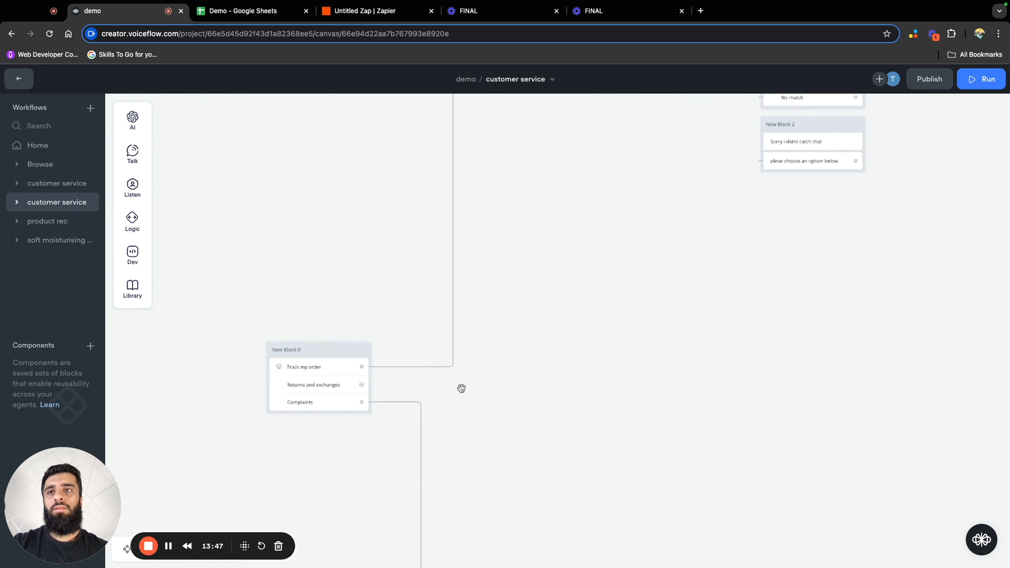
{"action": "scroll", "coordinate": [462, 390], "scroll_direction": "up", "scroll_amount": 2}
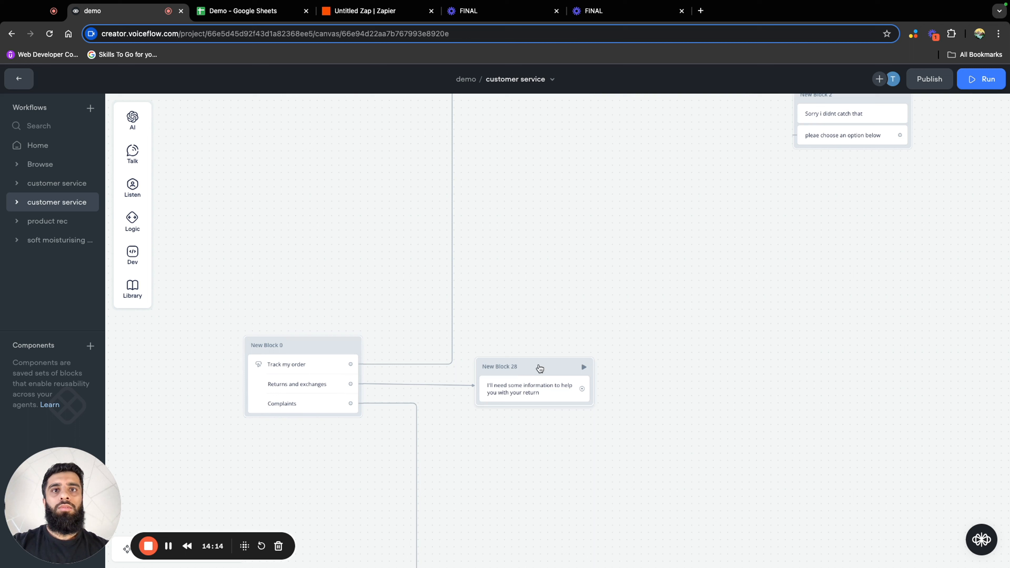
{"action": "left_click_drag", "start_coordinate": [536, 366], "coordinate": [581, 352]}
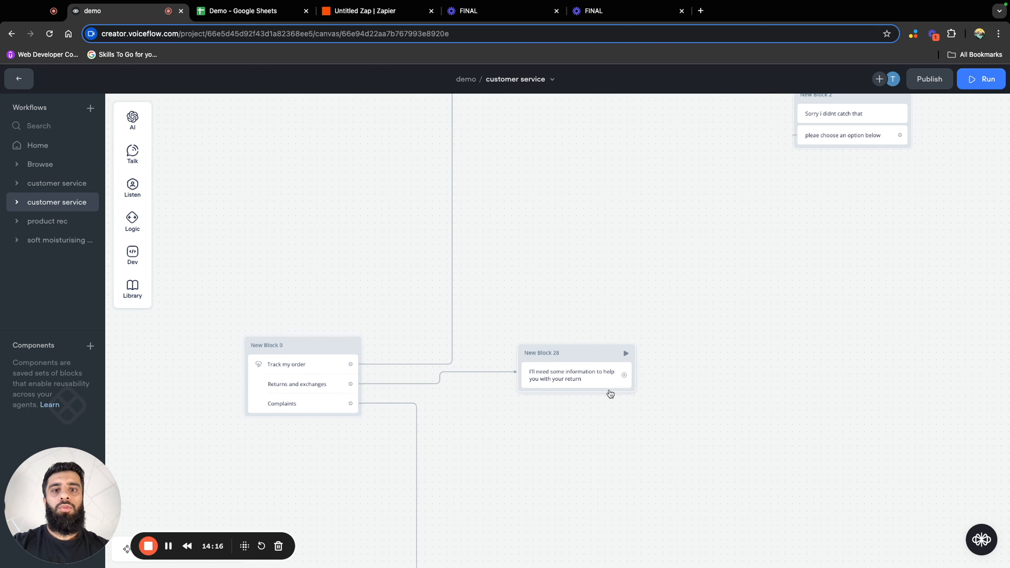
Add a message block reading "Whats your email please" after the return information message
{"action": "left_click_drag", "start_coordinate": [624, 375], "coordinate": [699, 351]}
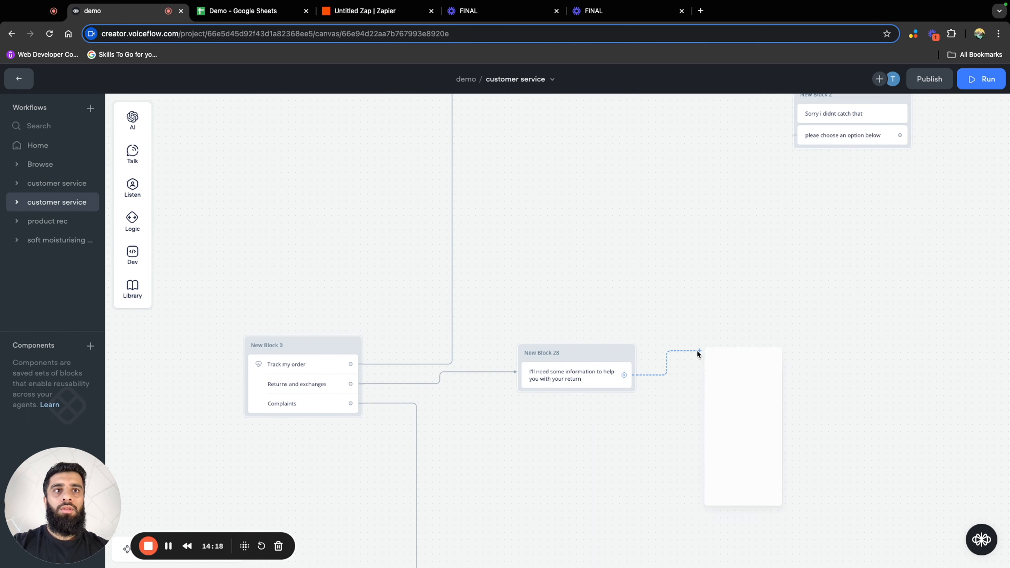
{"action": "mouse_move", "coordinate": [741, 385]}
{"action": "left_click", "coordinate": [819, 394]}
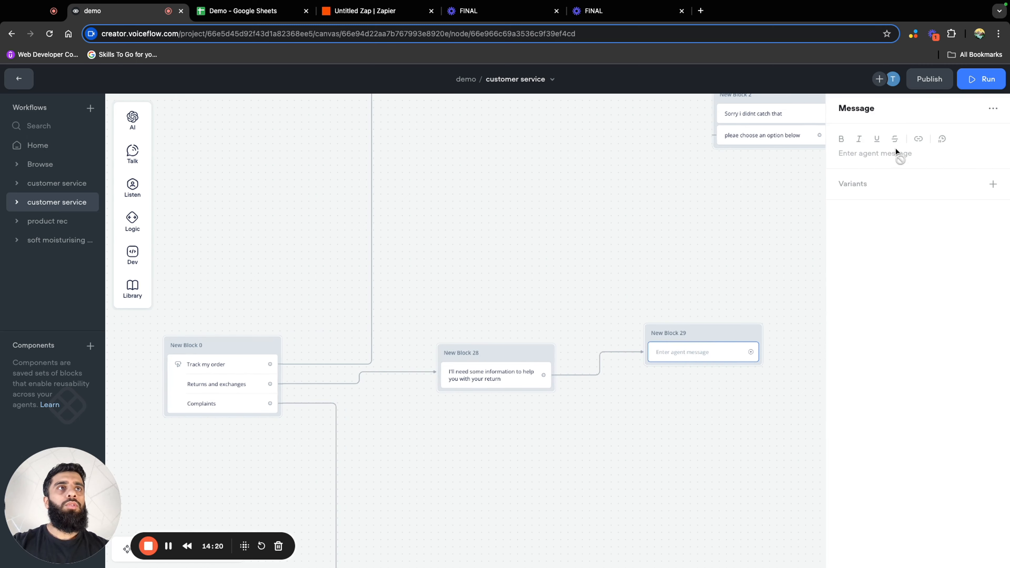
{"action": "type", "text": "Whats your email please"}
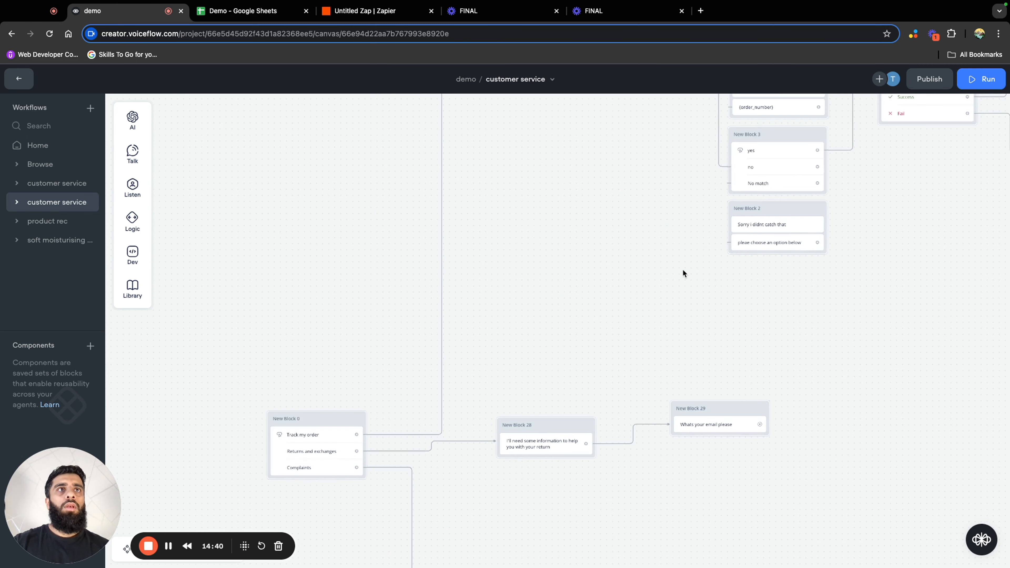
Duplicate the order tracking branch's four email capture and confirmation blocks and place the copies in the returns branch
{"action": "scroll", "coordinate": [591, 343], "scroll_direction": "up", "scroll_amount": 3}
{"action": "scroll", "coordinate": [681, 279], "scroll_direction": "up", "scroll_amount": 5}
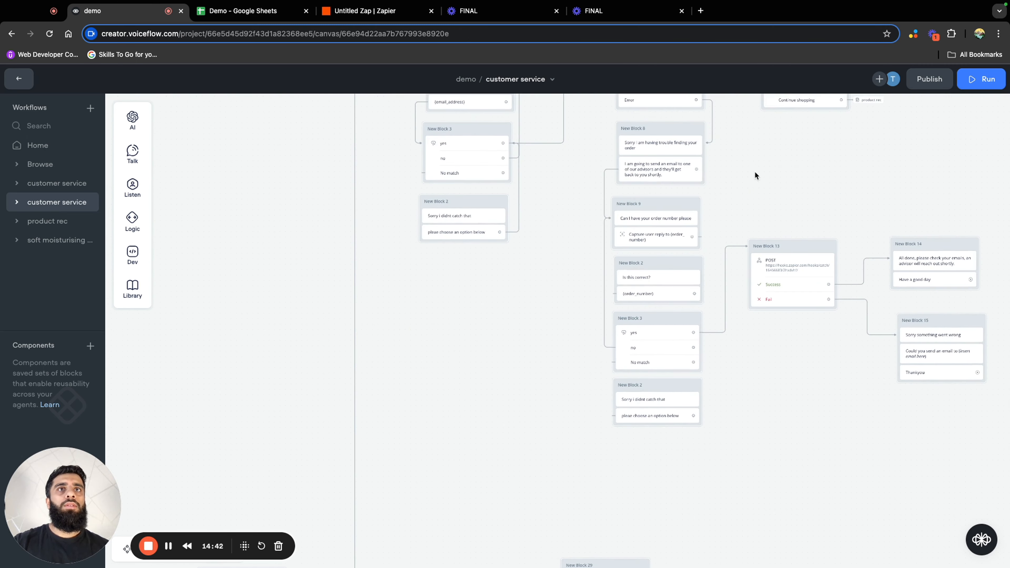
{"action": "scroll", "coordinate": [701, 196], "scroll_direction": "up", "scroll_amount": 2}
{"action": "scroll", "coordinate": [701, 197], "scroll_direction": "left", "scroll_amount": 2}
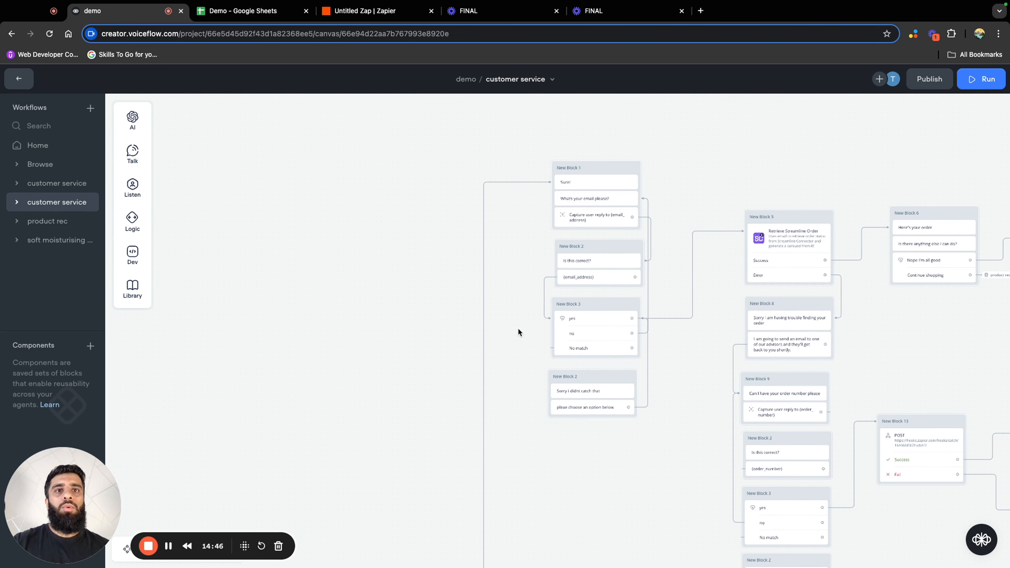
{"action": "left_click_drag", "start_coordinate": [548, 123], "coordinate": [659, 443]}
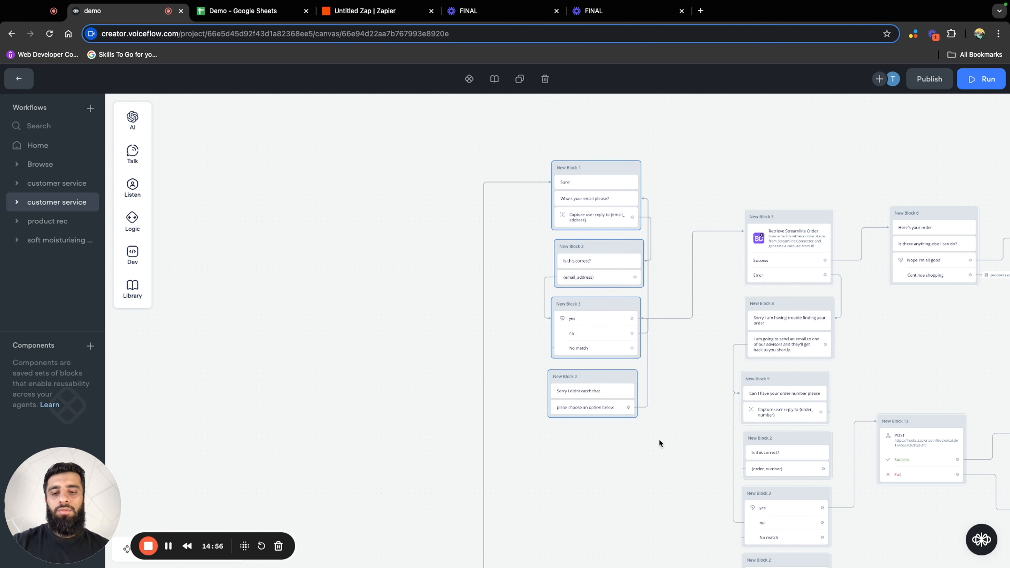
{"action": "right_click", "coordinate": [612, 301]}
{"action": "left_click", "coordinate": [633, 334]}
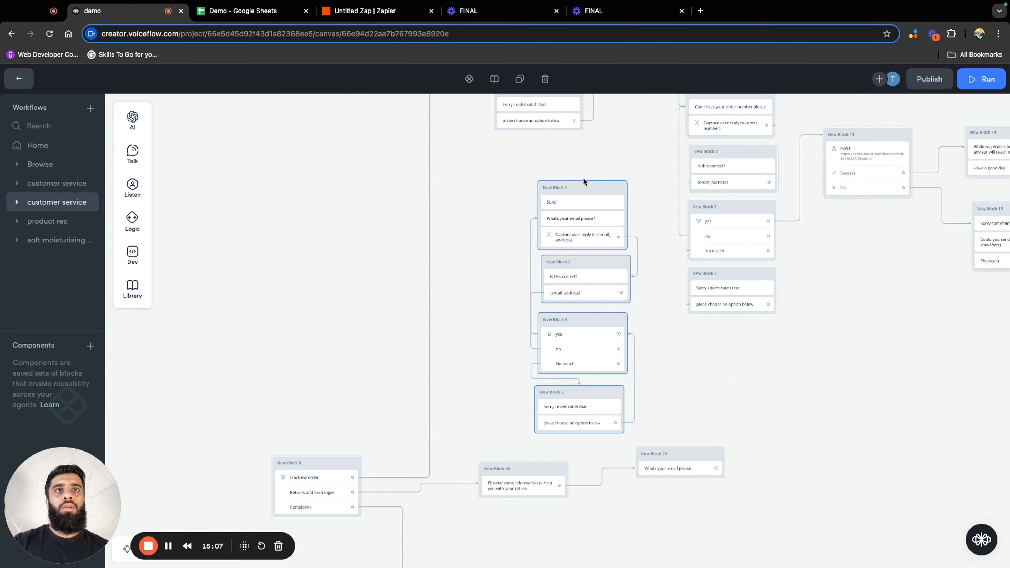
{"action": "left_click_drag", "start_coordinate": [587, 184], "coordinate": [825, 477]}
{"action": "left_click_drag", "start_coordinate": [773, 393], "coordinate": [628, 191]}
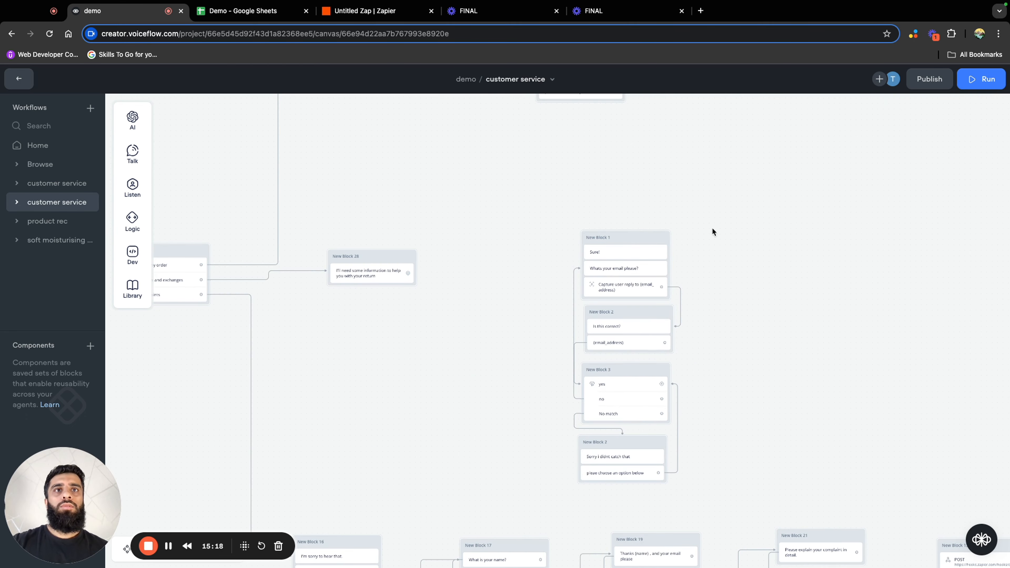
Delete the copied "Sure!" message and the standalone email question block, and connect New Block 28 to the copied email block
{"action": "left_click", "coordinate": [630, 253]}
{"action": "key", "text": "Delete"}
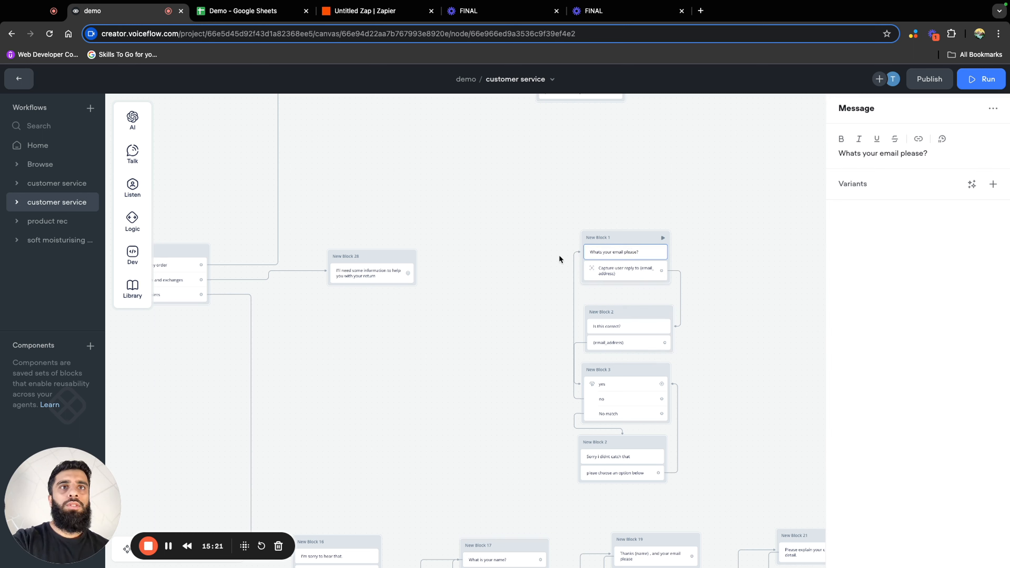
{"action": "left_click_drag", "start_coordinate": [410, 272], "coordinate": [605, 251]}
Select the copied email capture and confirmation blocks and move them closer to New Block 28
{"action": "left_click_drag", "start_coordinate": [698, 482], "coordinate": [552, 208]}
{"action": "left_click_drag", "start_coordinate": [624, 237], "coordinate": [492, 188]}
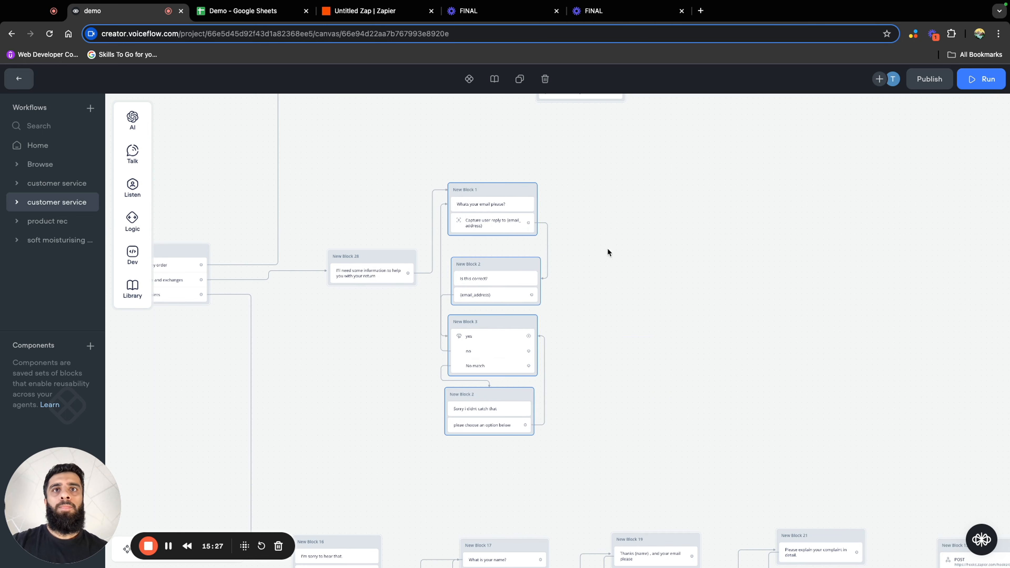
Connect the copied email confirmation's "yes" option to a new message block reading "And your order number"
{"action": "left_click_drag", "start_coordinate": [607, 248], "coordinate": [631, 240]}
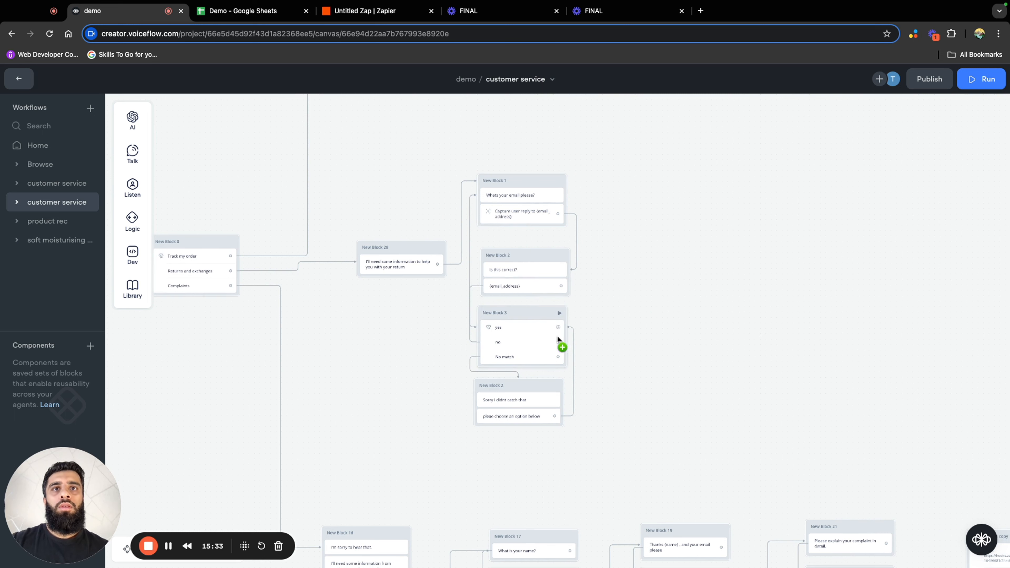
{"action": "scroll", "coordinate": [537, 348], "scroll_direction": "up", "scroll_amount": 3}
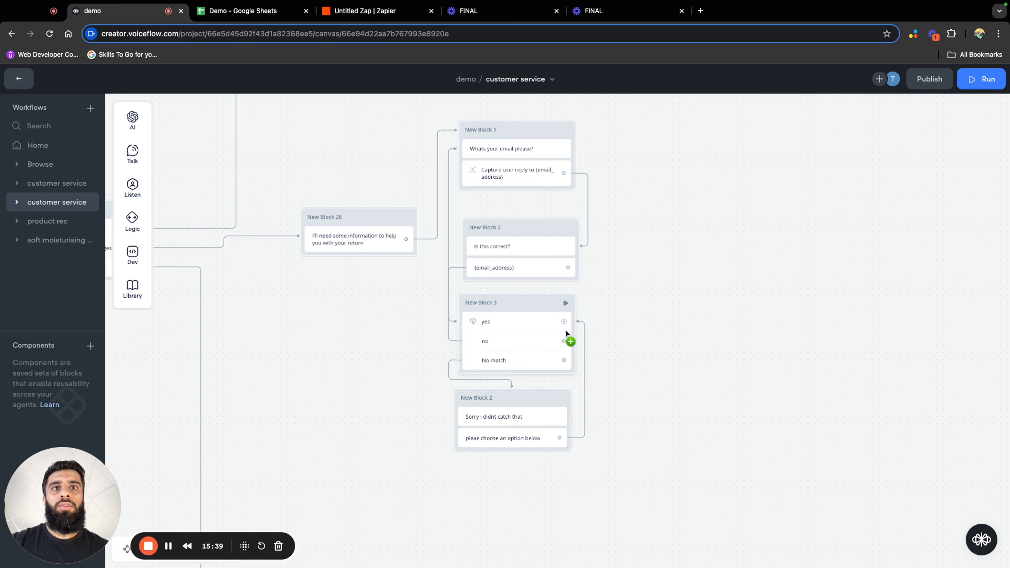
{"action": "left_click_drag", "start_coordinate": [565, 322], "coordinate": [696, 256]}
{"action": "mouse_move", "coordinate": [739, 290]}
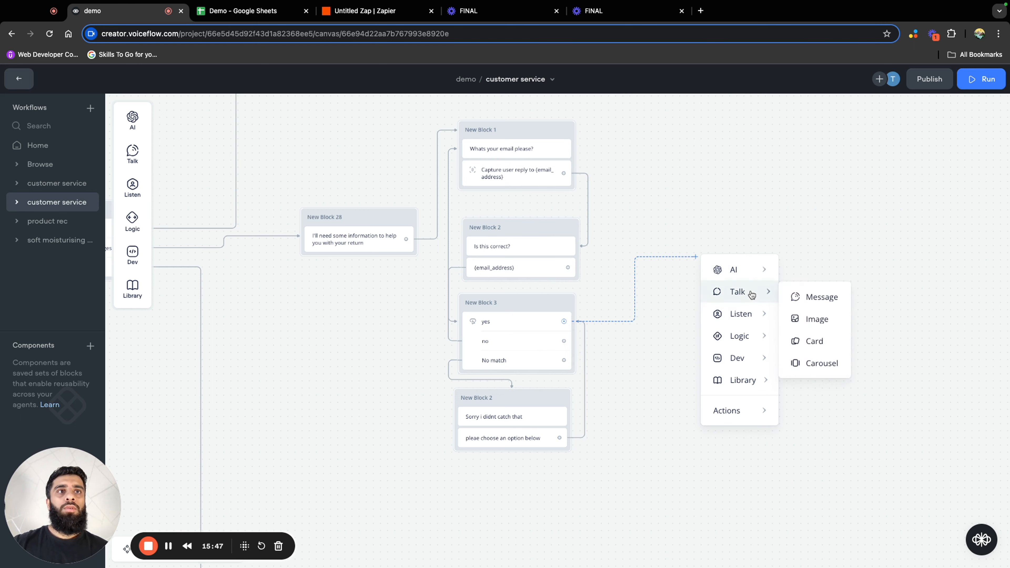
{"action": "left_click", "coordinate": [821, 297]}
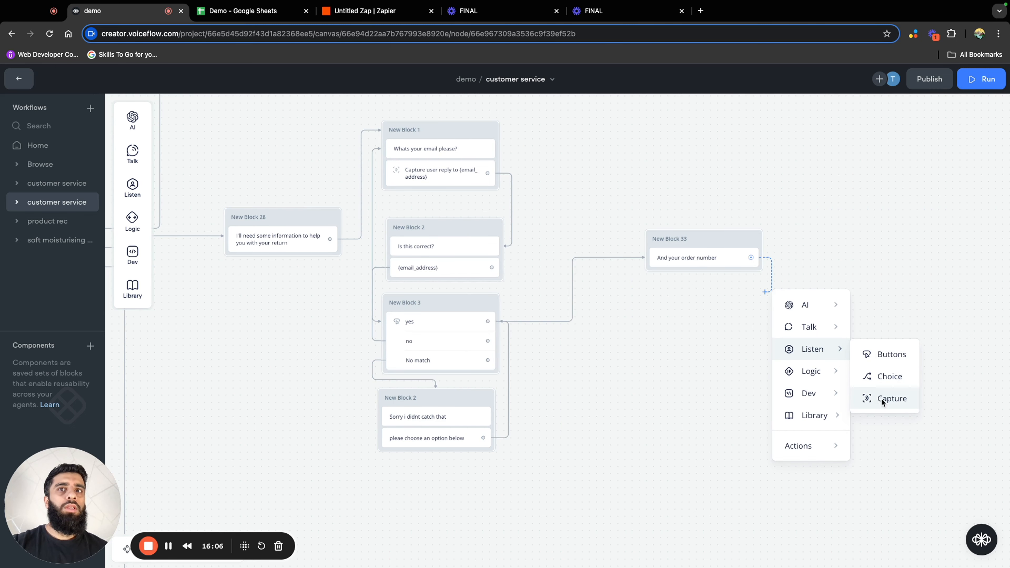
Add a Capture step after the order number message and set its intent scoping to "Only intents in this step"
{"action": "left_click", "coordinate": [880, 399]}
{"action": "left_click", "coordinate": [978, 273]}
{"action": "mouse_move", "coordinate": [946, 300]}
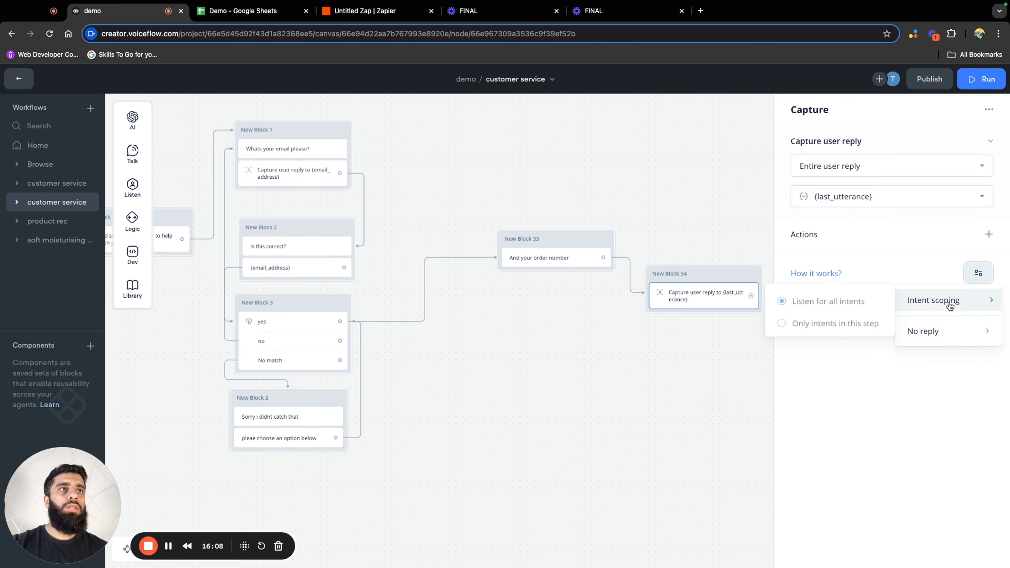
{"action": "left_click", "coordinate": [859, 327]}
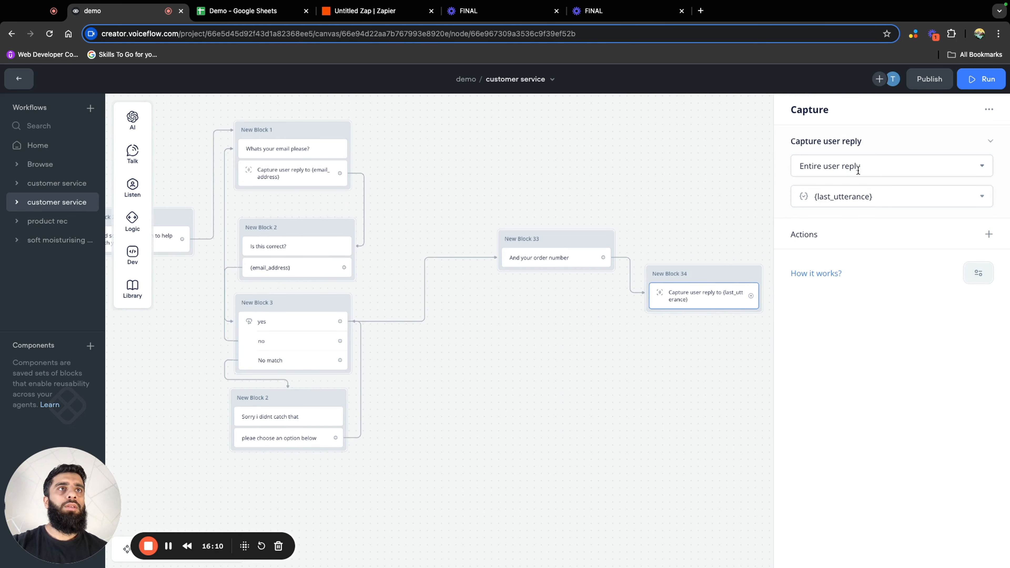
Save the captured reply to the order_number variable and place the capture block directly beneath the order number message
{"action": "left_click", "coordinate": [877, 200]}
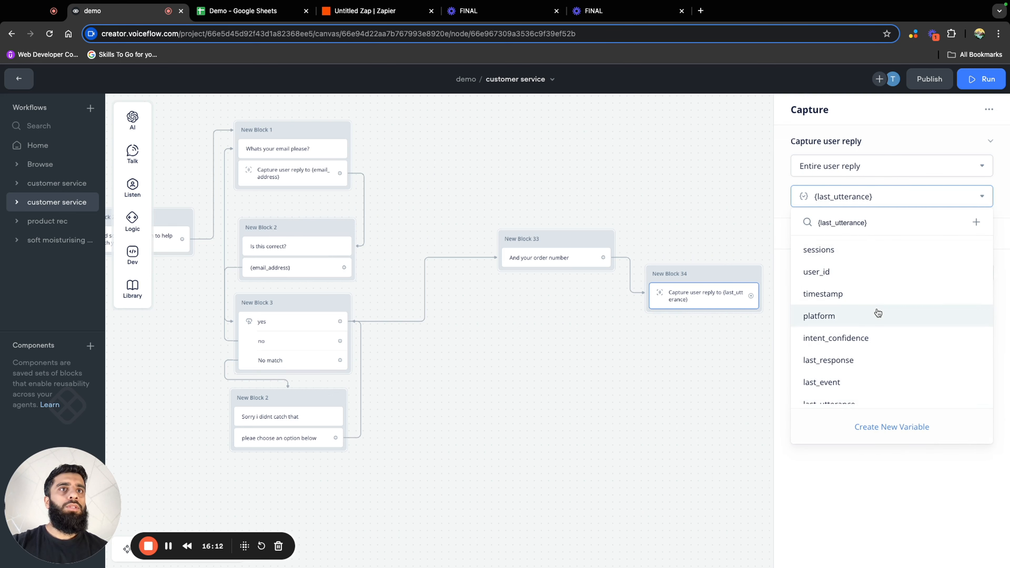
{"action": "scroll", "coordinate": [879, 318], "scroll_direction": "down", "scroll_amount": 4}
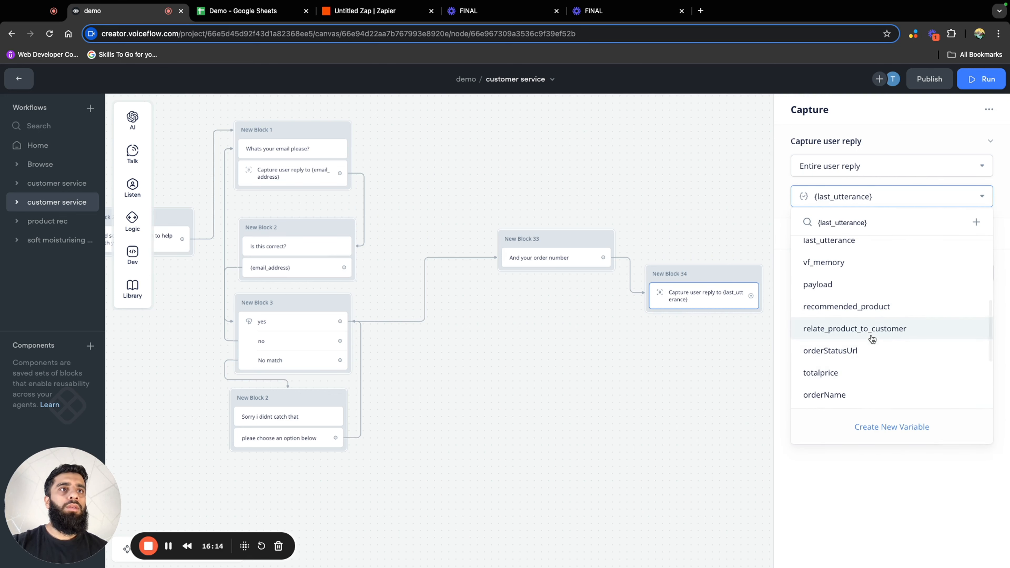
{"action": "scroll", "coordinate": [854, 394], "scroll_direction": "down", "scroll_amount": 1}
{"action": "scroll", "coordinate": [853, 392], "scroll_direction": "down", "scroll_amount": 3}
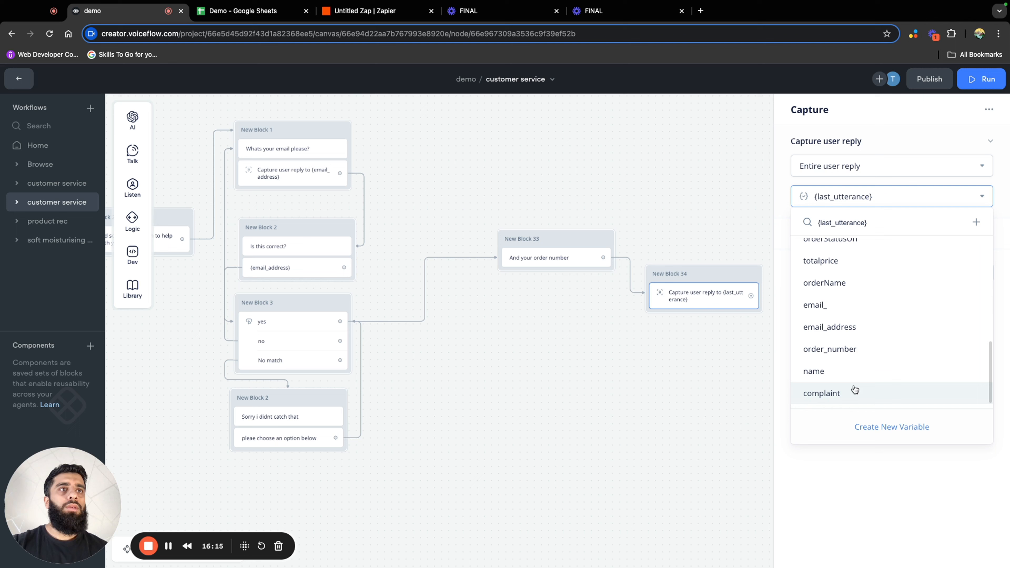
{"action": "left_click", "coordinate": [867, 350]}
{"action": "left_click_drag", "start_coordinate": [714, 278], "coordinate": [568, 282]}
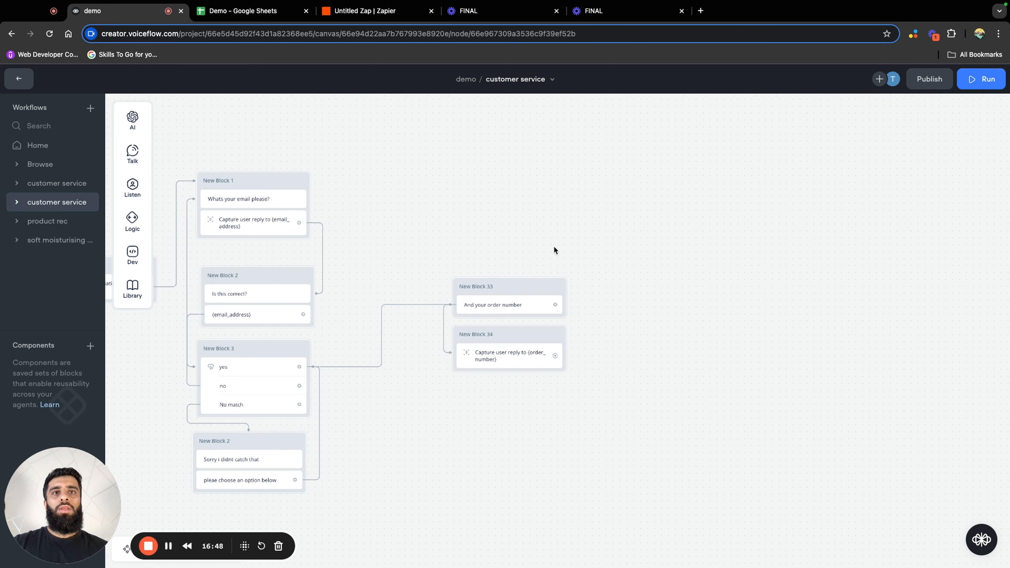
Duplicate the order tracking branch's POST block, place the copy beside the returns order number blocks, and open its API settings
{"action": "left_click_drag", "start_coordinate": [543, 222], "coordinate": [586, 300]}
{"action": "scroll", "coordinate": [585, 301], "scroll_direction": "down", "scroll_amount": 3}
{"action": "left_click_drag", "start_coordinate": [558, 215], "coordinate": [573, 371]}
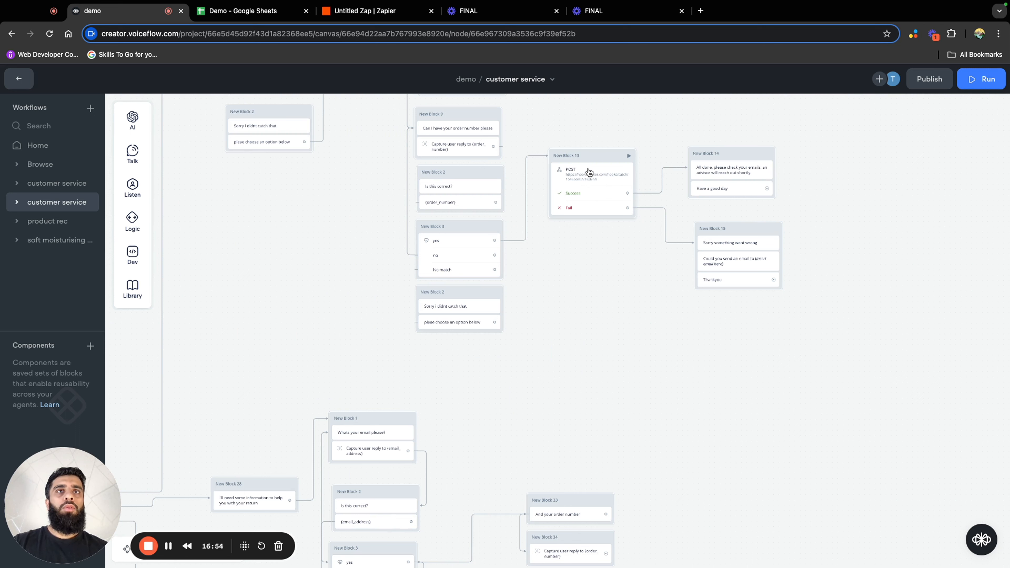
{"action": "left_click", "coordinate": [594, 157]}
{"action": "right_click", "coordinate": [594, 156]}
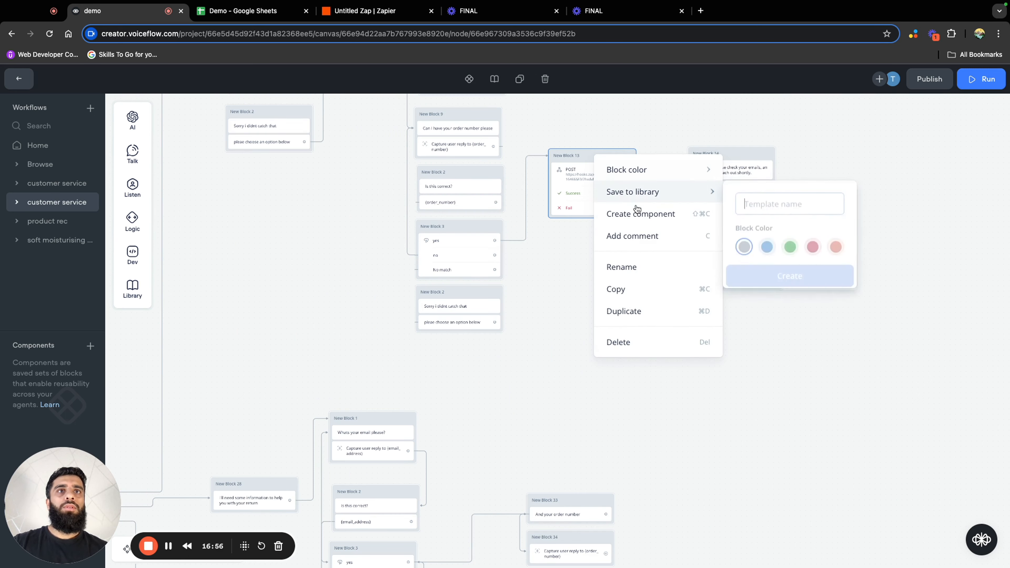
{"action": "left_click", "coordinate": [633, 316]}
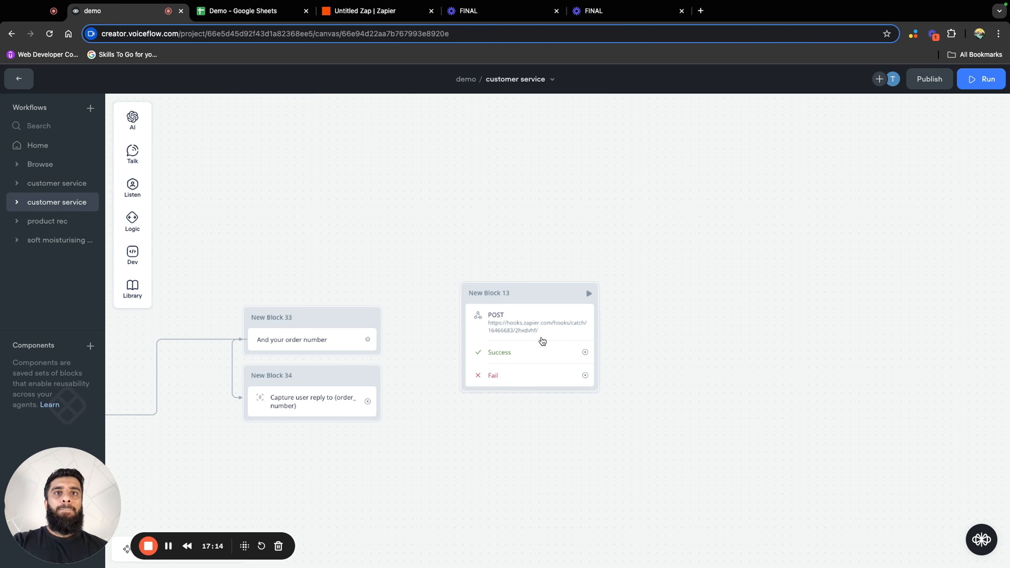
{"action": "left_click", "coordinate": [542, 341]}
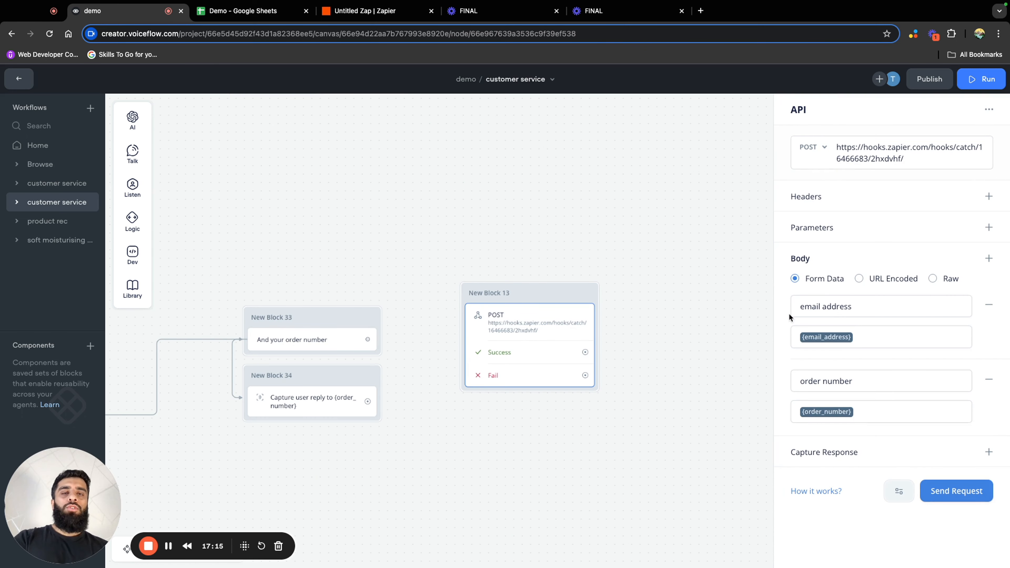
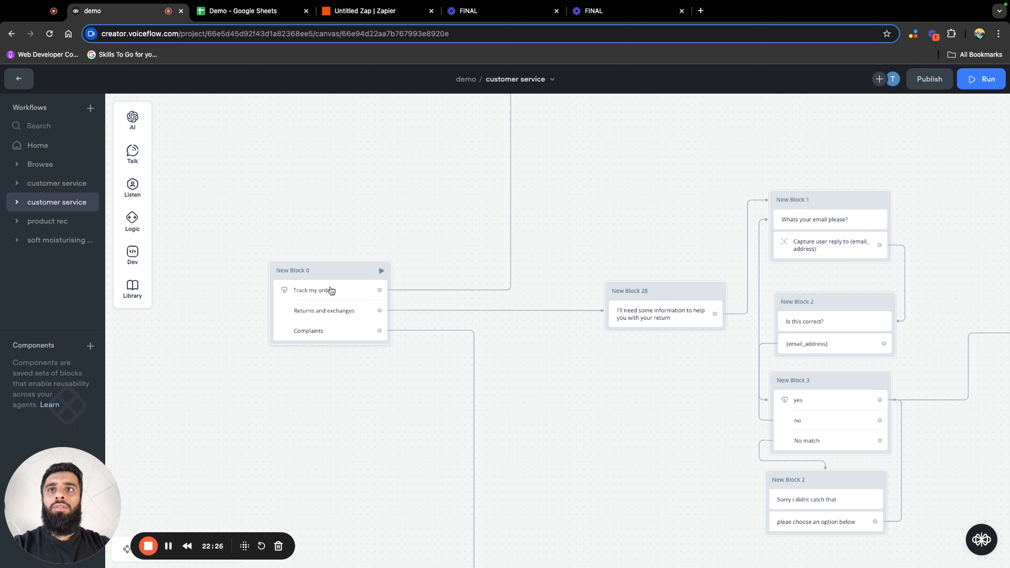
Delete the connection leaving the "Track my order" button in New Block 0
{"action": "scroll", "coordinate": [328, 279], "scroll_direction": "up", "scroll_amount": 3}
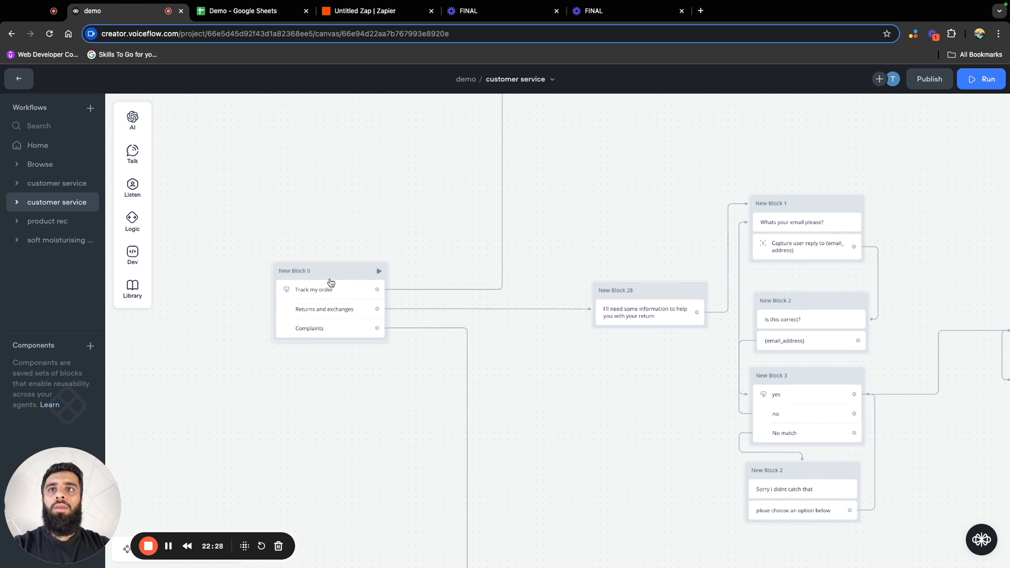
{"action": "left_click_drag", "start_coordinate": [290, 252], "coordinate": [435, 231]}
{"action": "scroll", "coordinate": [437, 241], "scroll_direction": "up", "scroll_amount": 1}
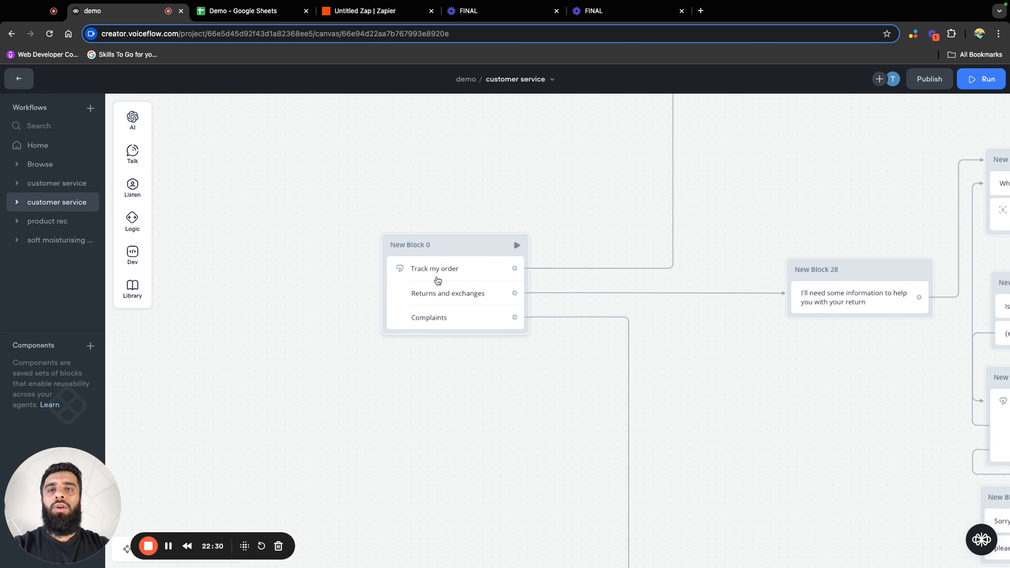
{"action": "left_click", "coordinate": [562, 269]}
{"action": "key", "text": "BackSpace"}
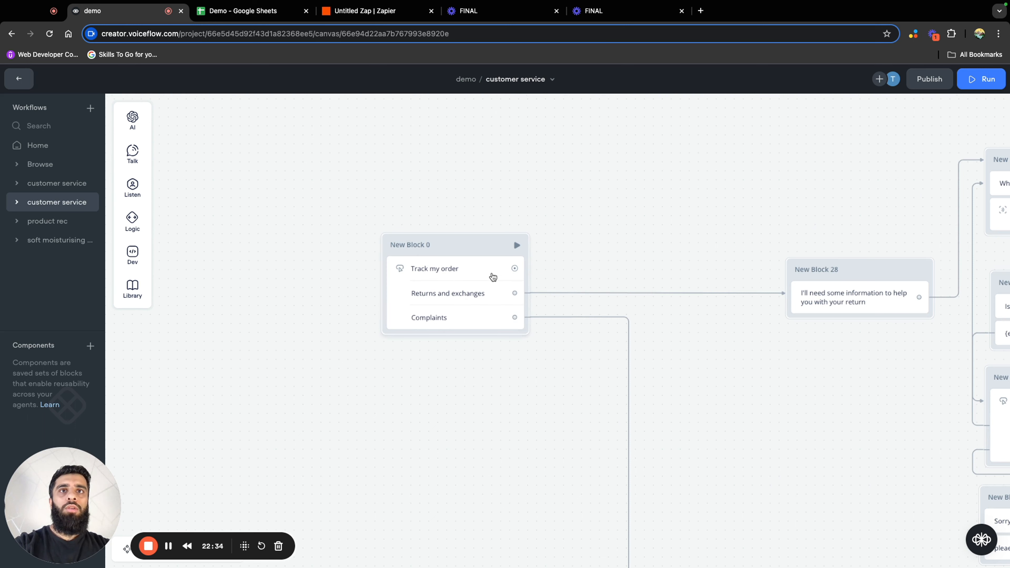
Attach a Set variable action to the "Track my order" button's output
{"action": "left_click", "coordinate": [469, 273]}
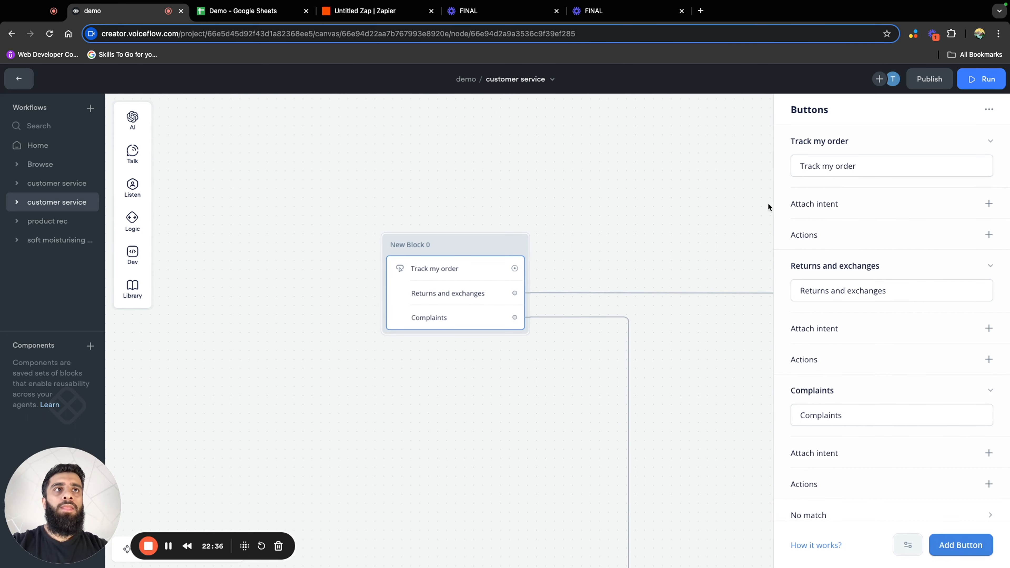
{"action": "left_click", "coordinate": [552, 266]}
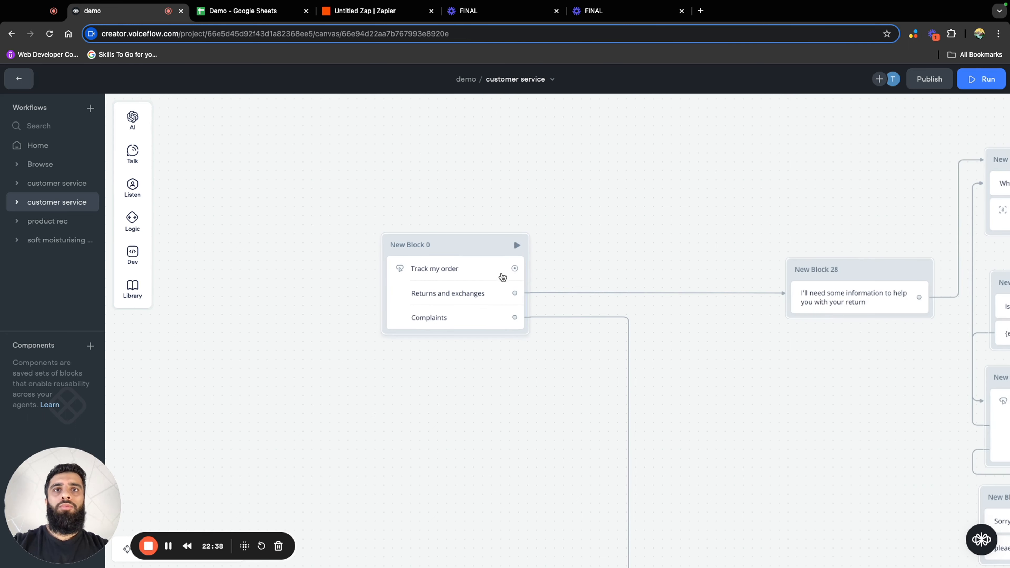
{"action": "left_click_drag", "start_coordinate": [514, 268], "coordinate": [576, 257]}
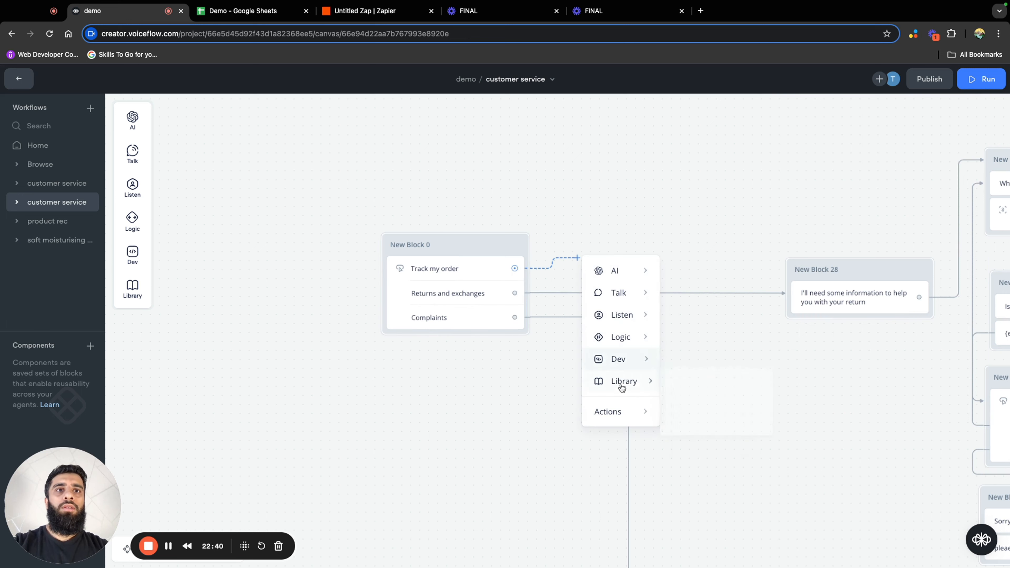
{"action": "mouse_move", "coordinate": [620, 412]}
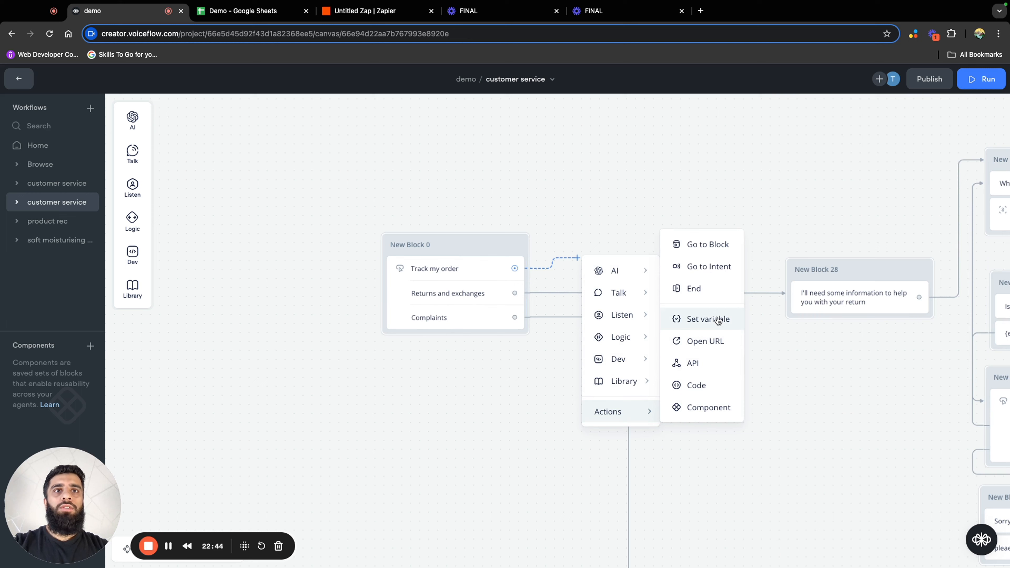
{"action": "left_click", "coordinate": [707, 319]}
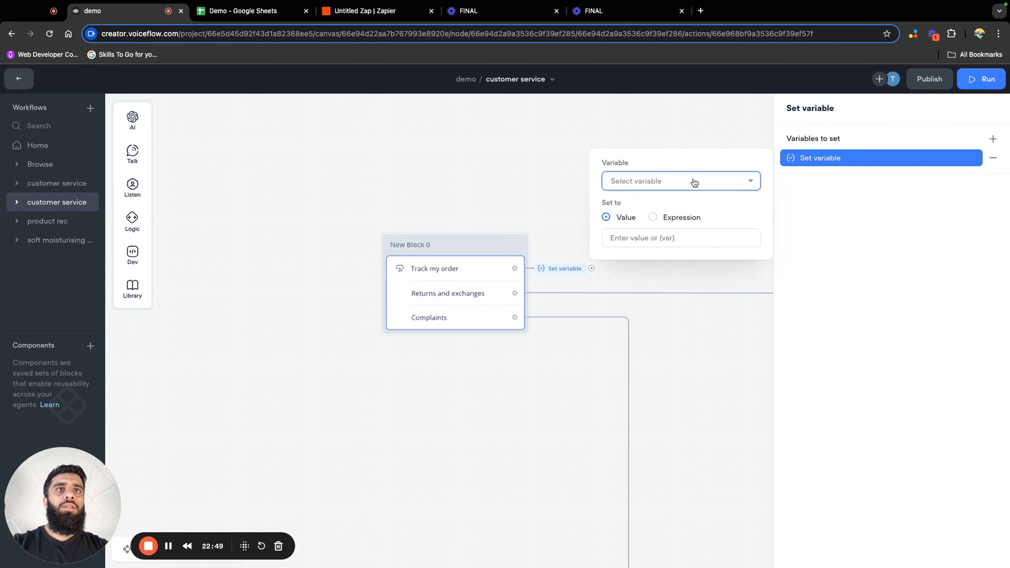
Create the variable customer_service_type for the "Track my order" action and set its value to "track my order"
{"action": "left_click", "coordinate": [694, 182]}
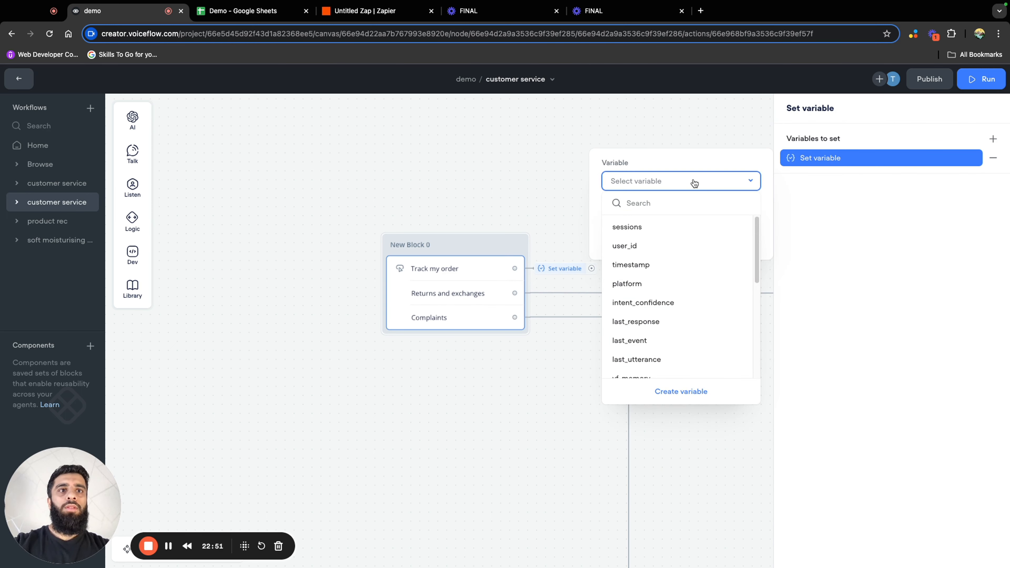
{"action": "left_click", "coordinate": [681, 391]}
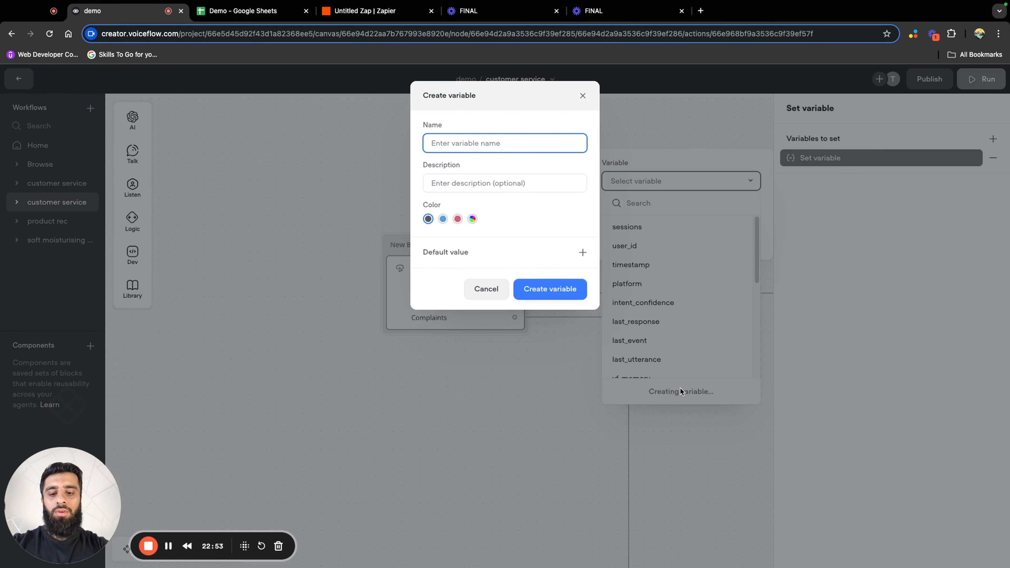
{"action": "type", "text": "customer"}
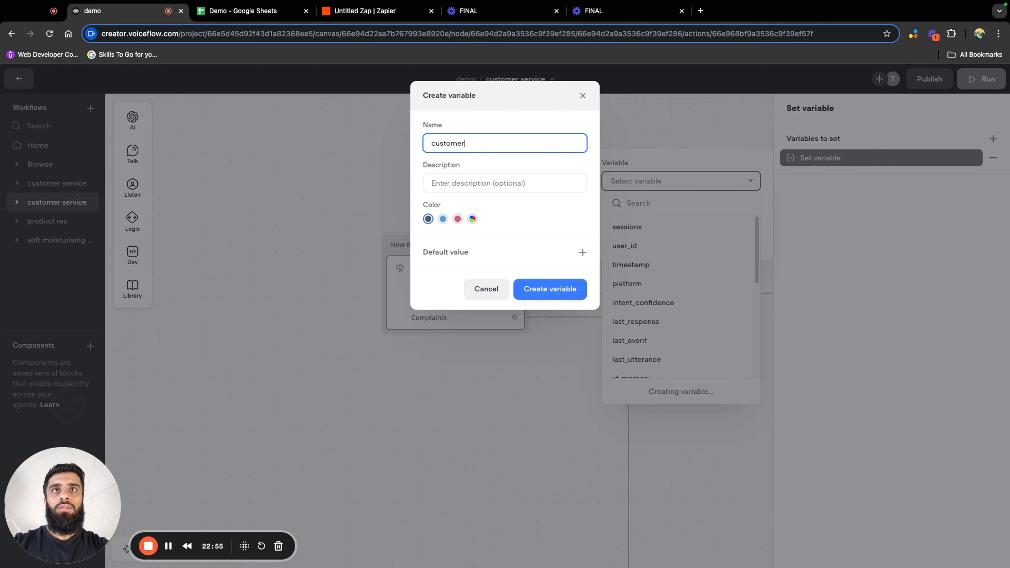
{"action": "type", "text": "_service_type"}
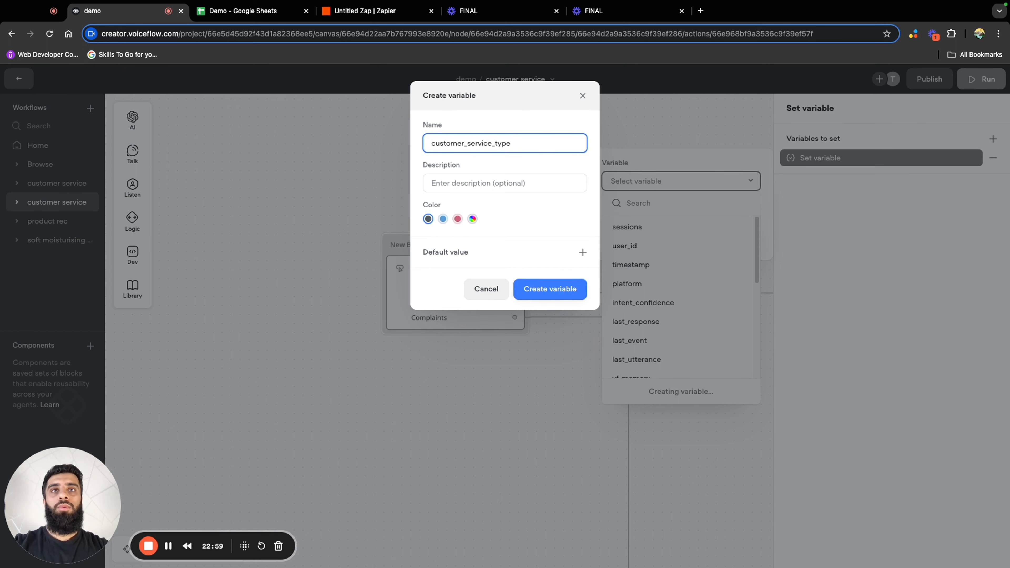
{"action": "left_click", "coordinate": [550, 295]}
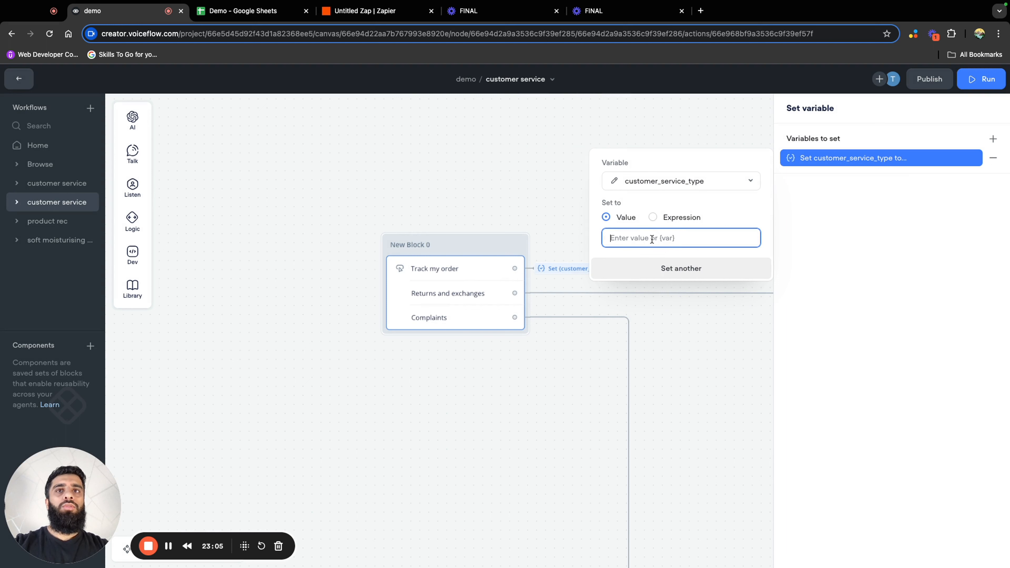
{"action": "type", "text": "track my order"}
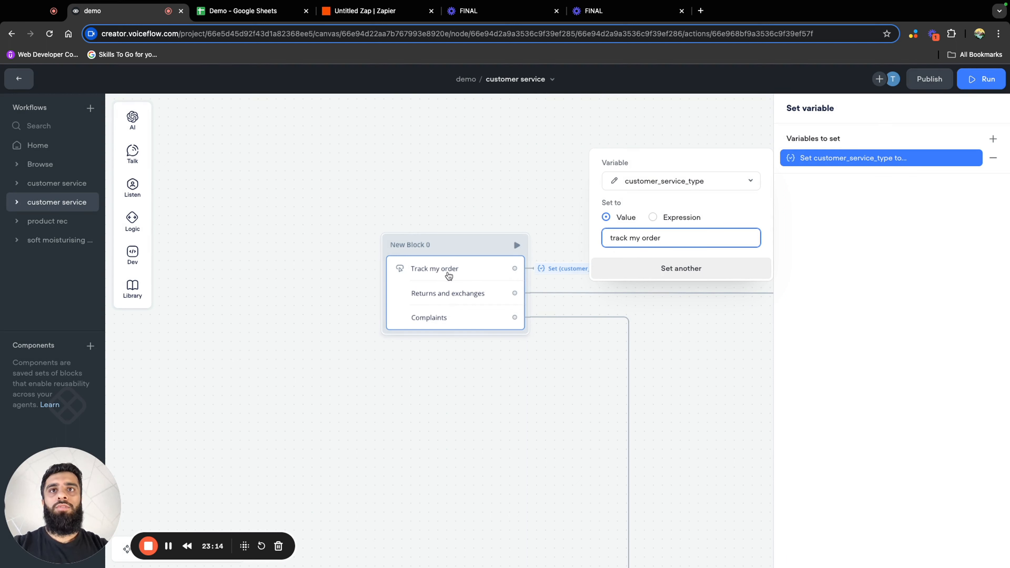
{"action": "left_click", "coordinate": [678, 316]}
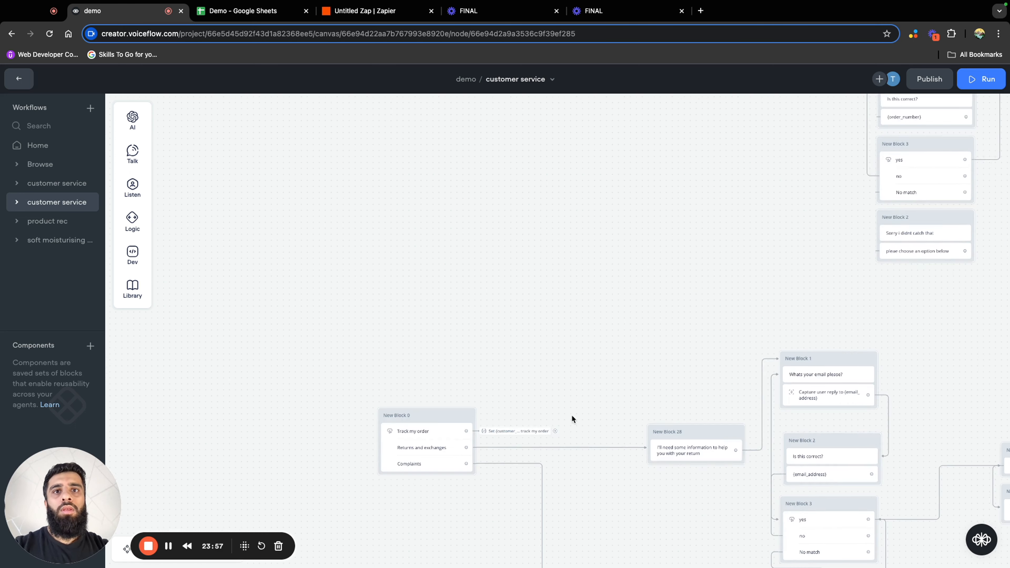
Connect the "Track my order" variable action to the first block of the order-tracking flow above
{"action": "left_click_drag", "start_coordinate": [535, 381], "coordinate": [572, 177]}
{"action": "scroll", "coordinate": [588, 237], "scroll_direction": "down", "scroll_amount": 10}
{"action": "scroll", "coordinate": [604, 145], "scroll_direction": "up", "scroll_amount": 10}
{"action": "left_click_drag", "start_coordinate": [402, 305], "coordinate": [473, 118]}
{"action": "scroll", "coordinate": [446, 294], "scroll_direction": "up", "scroll_amount": 3}
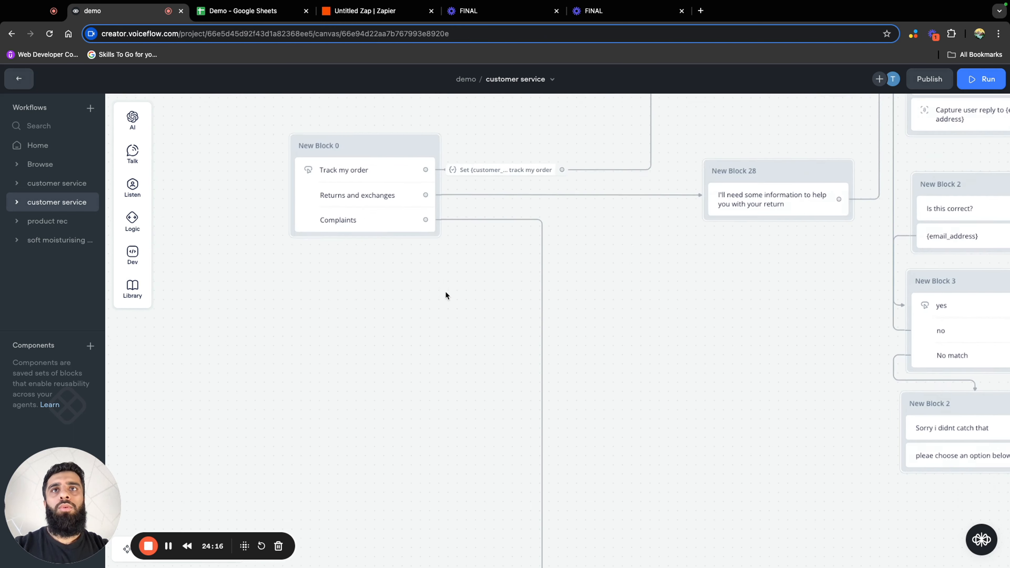
{"action": "left_click_drag", "start_coordinate": [446, 295], "coordinate": [448, 428]}
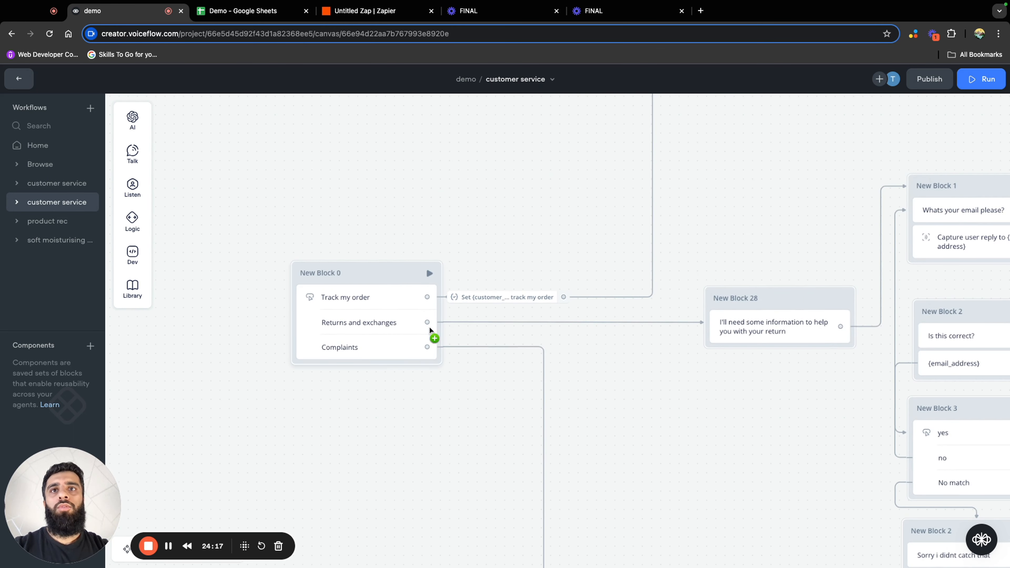
Replace the connection leaving the "Returns and exchanges" button with a Set variable action
{"action": "left_click", "coordinate": [489, 323]}
{"action": "key", "text": "BackSpace"}
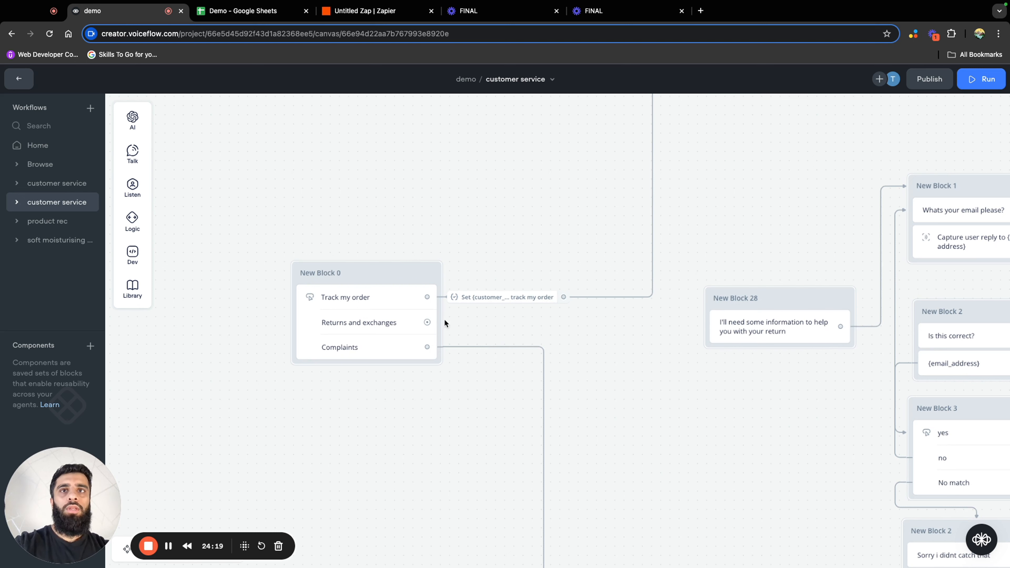
{"action": "left_click_drag", "start_coordinate": [428, 323], "coordinate": [475, 325]}
{"action": "mouse_move", "coordinate": [513, 478]}
{"action": "left_click", "coordinate": [603, 386]}
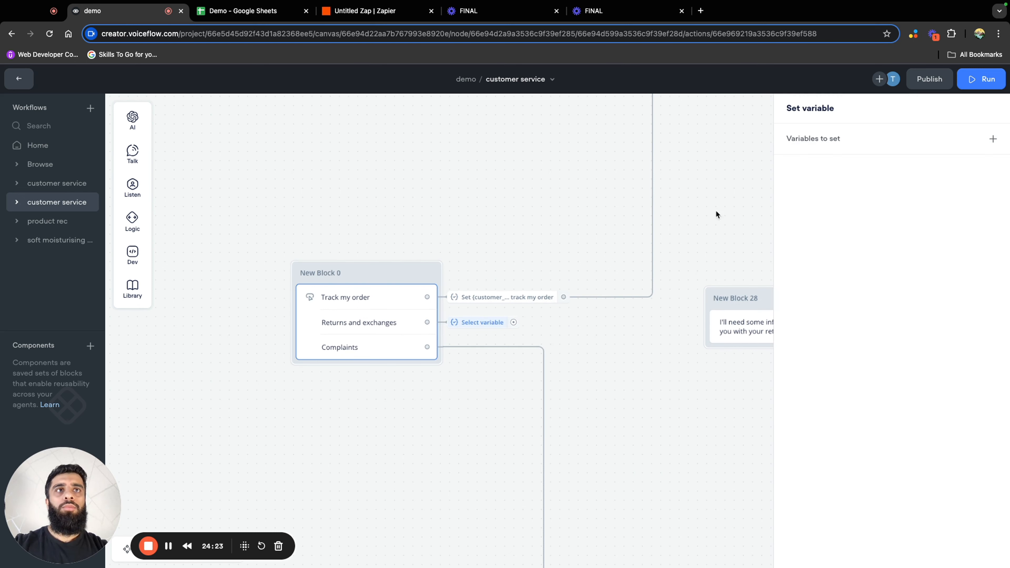
Set customer_service_type to "Returns and exchanges" in the new action and connect the action to New Block 28
{"action": "left_click", "coordinate": [733, 184]}
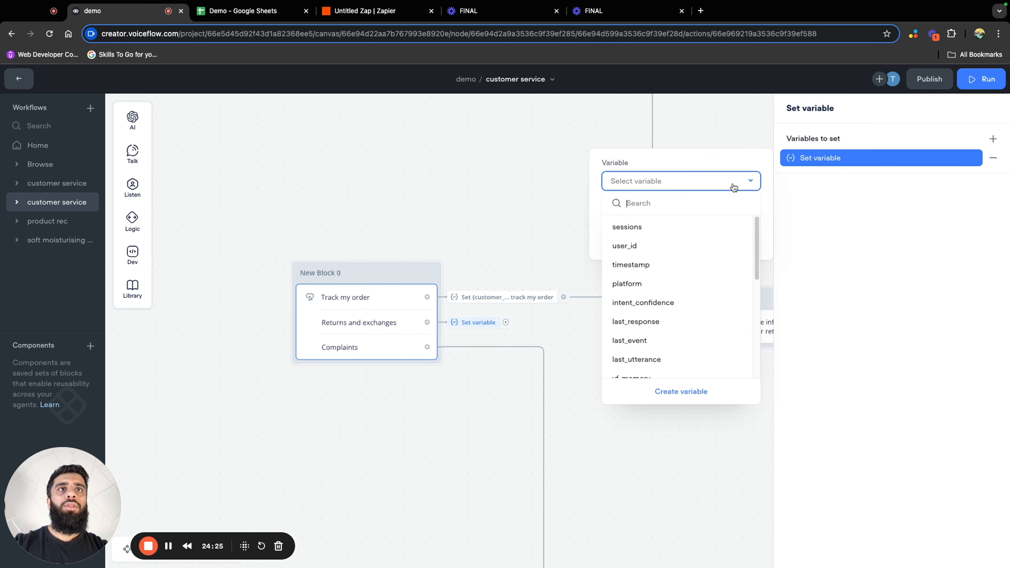
{"action": "scroll", "coordinate": [694, 343], "scroll_direction": "down", "scroll_amount": 5}
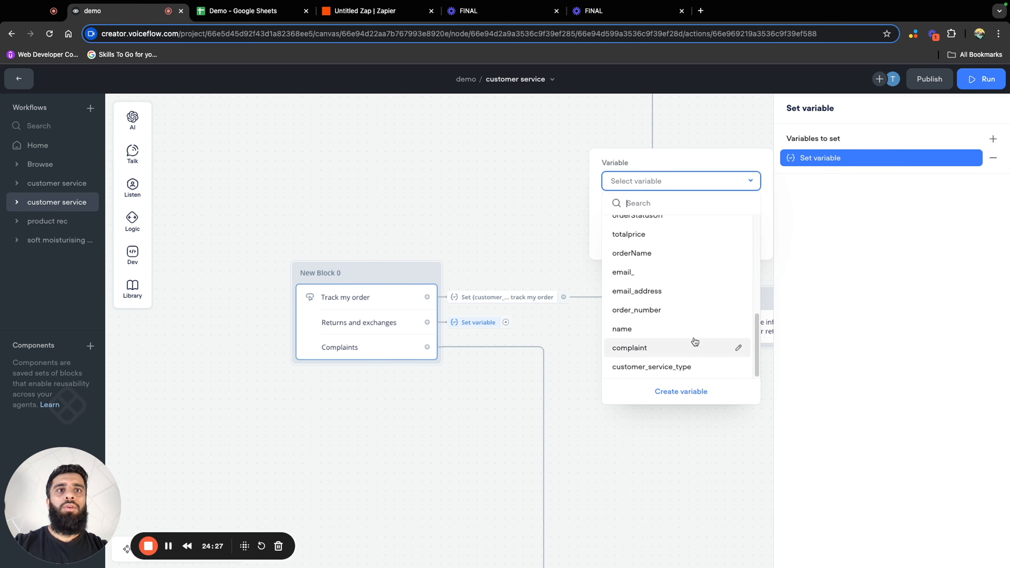
{"action": "left_click", "coordinate": [689, 371]}
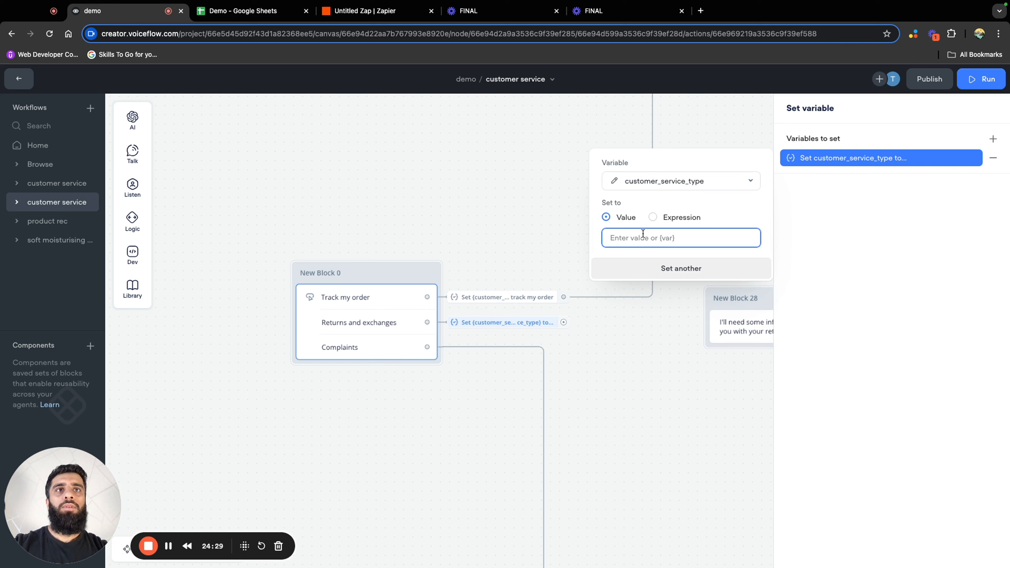
{"action": "type", "text": "Returns and e"}
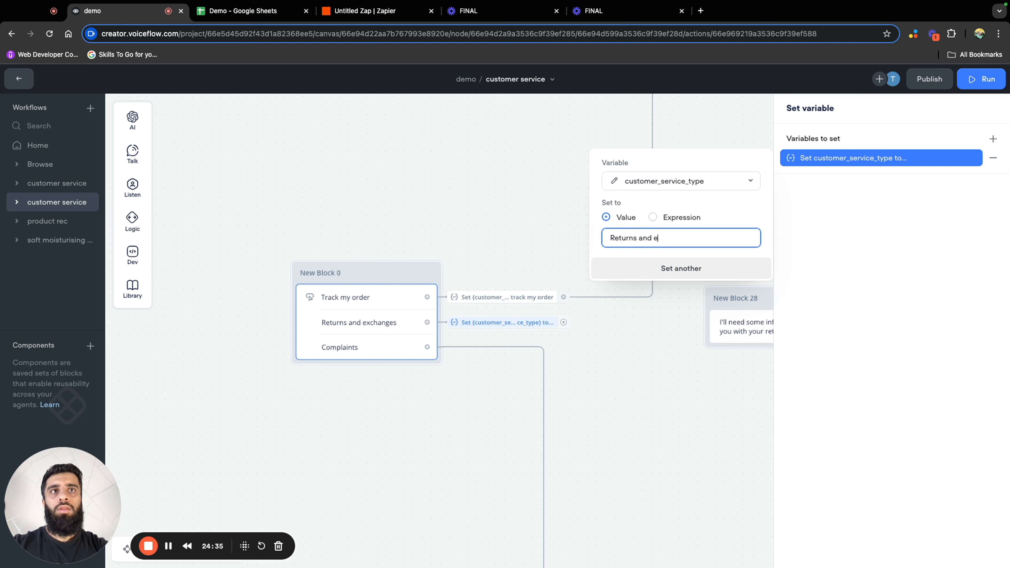
{"action": "type", "text": "xchanges"}
{"action": "left_click", "coordinate": [661, 335]}
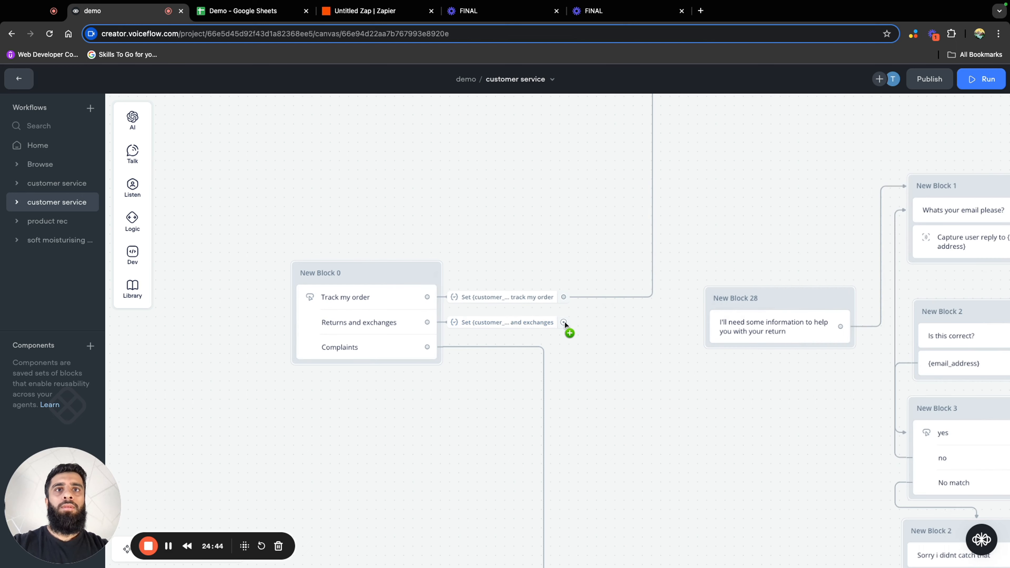
{"action": "left_click_drag", "start_coordinate": [563, 322], "coordinate": [833, 326]}
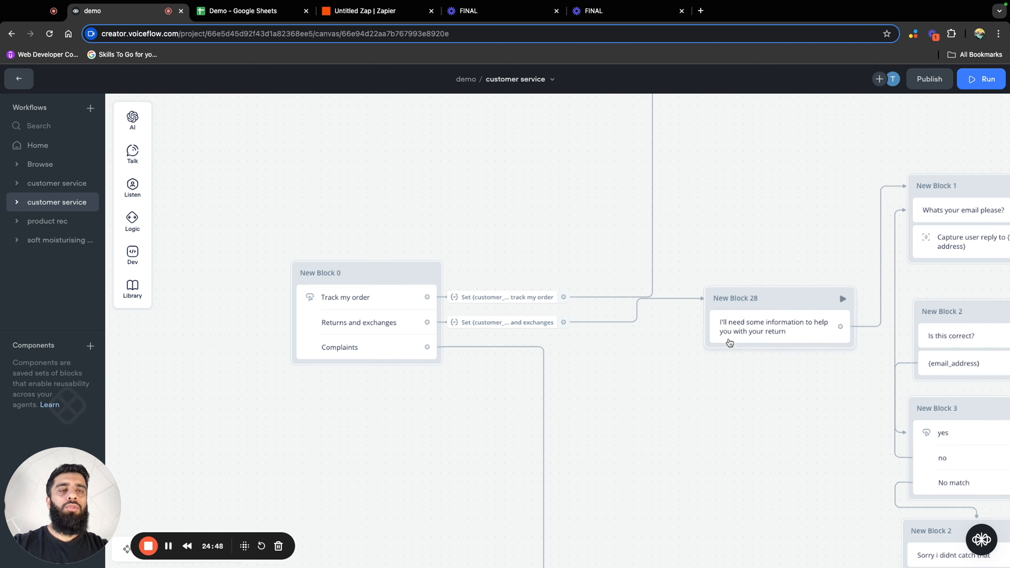
Open the order-tracking flow's POST API block and add an empty form-data entry to its body
{"action": "left_click_drag", "start_coordinate": [610, 435], "coordinate": [721, 335]}
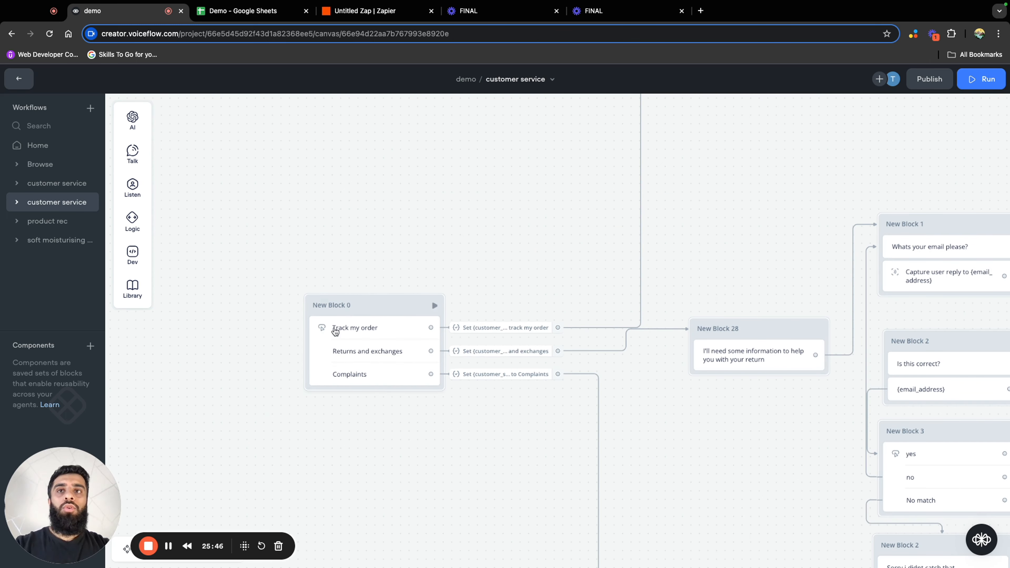
{"action": "left_click_drag", "start_coordinate": [770, 225], "coordinate": [325, 221]}
{"action": "scroll", "coordinate": [706, 279], "scroll_direction": "down", "scroll_amount": 5}
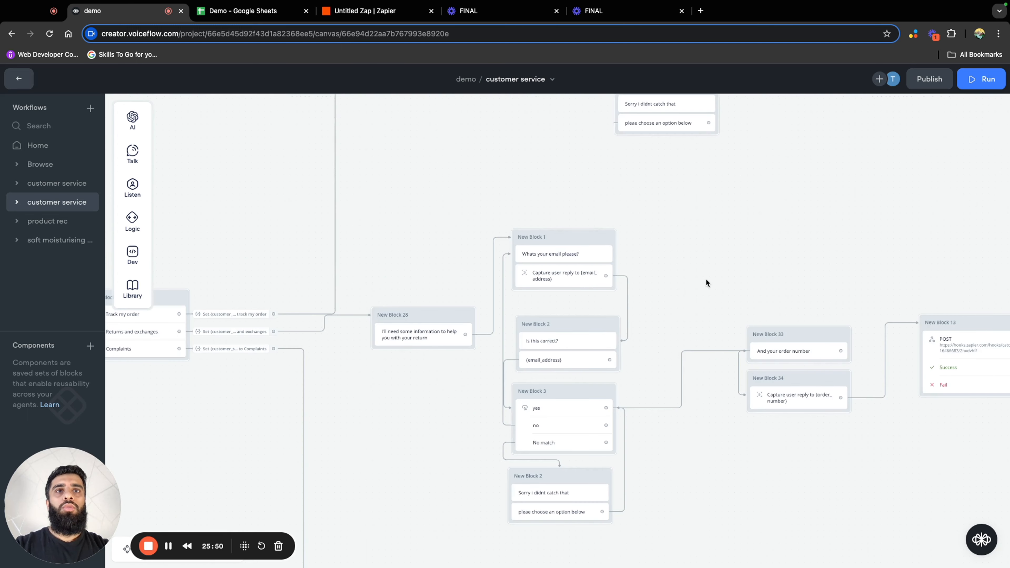
{"action": "left_click_drag", "start_coordinate": [717, 270], "coordinate": [551, 328]}
{"action": "left_click_drag", "start_coordinate": [515, 275], "coordinate": [627, 360]}
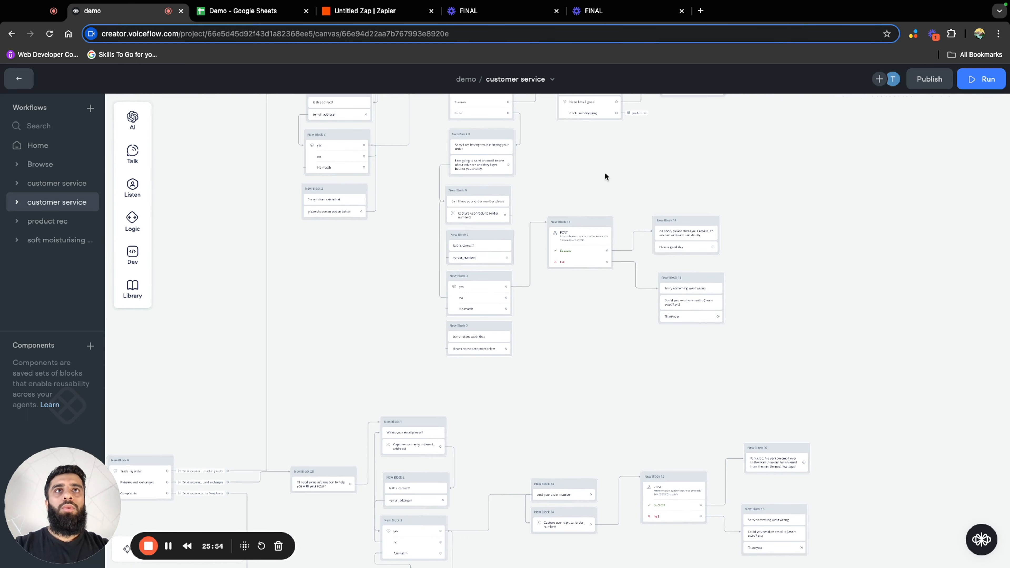
{"action": "left_click_drag", "start_coordinate": [601, 169], "coordinate": [668, 246]}
{"action": "left_click", "coordinate": [646, 330]}
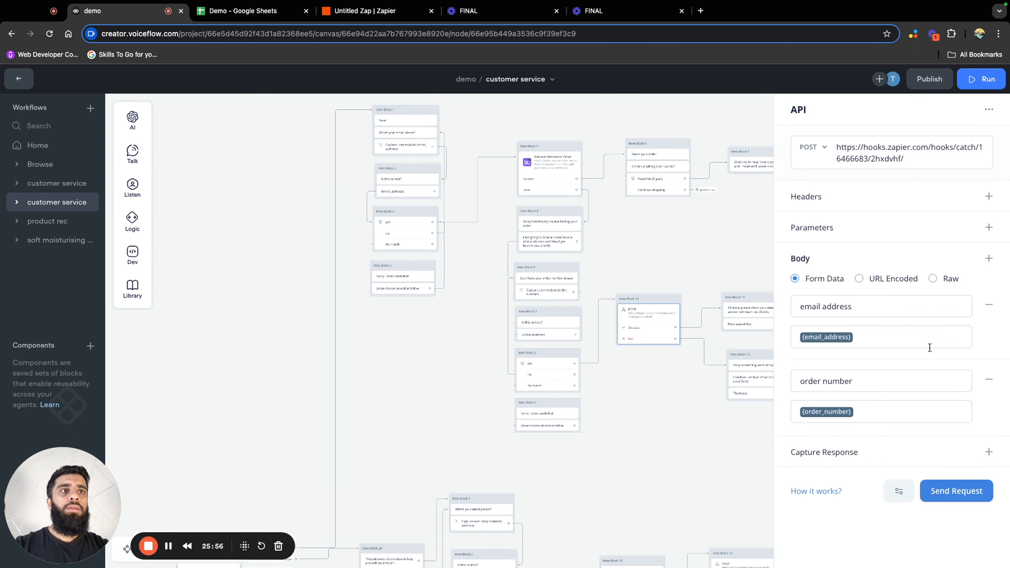
{"action": "left_click", "coordinate": [989, 258]}
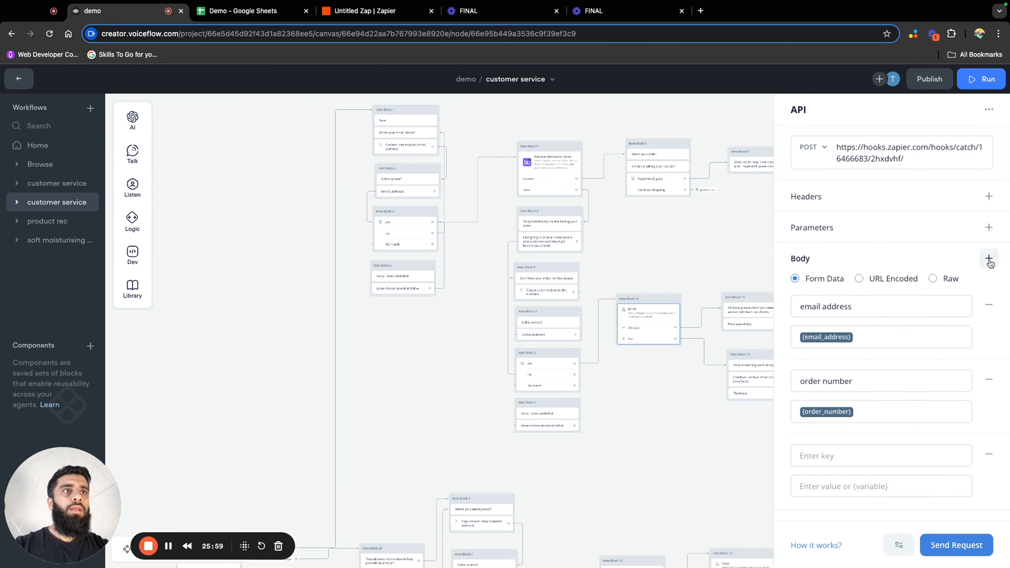
Fill the new body entry with the key "customer service type" and the variable {customer_service_type} as its value
{"action": "left_click", "coordinate": [882, 459]}
{"action": "type", "text": "cu"}
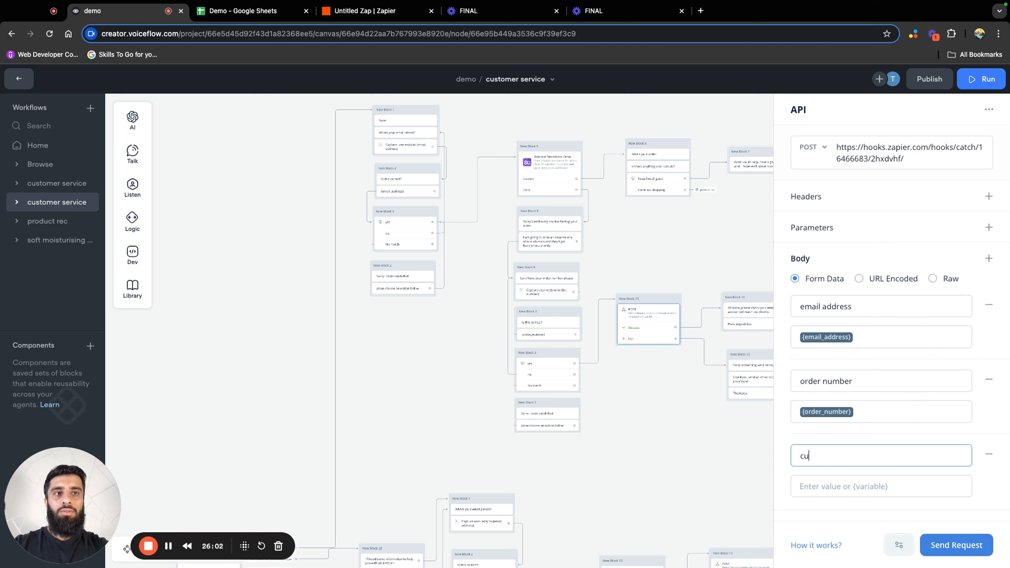
{"action": "type", "text": "stomer "}
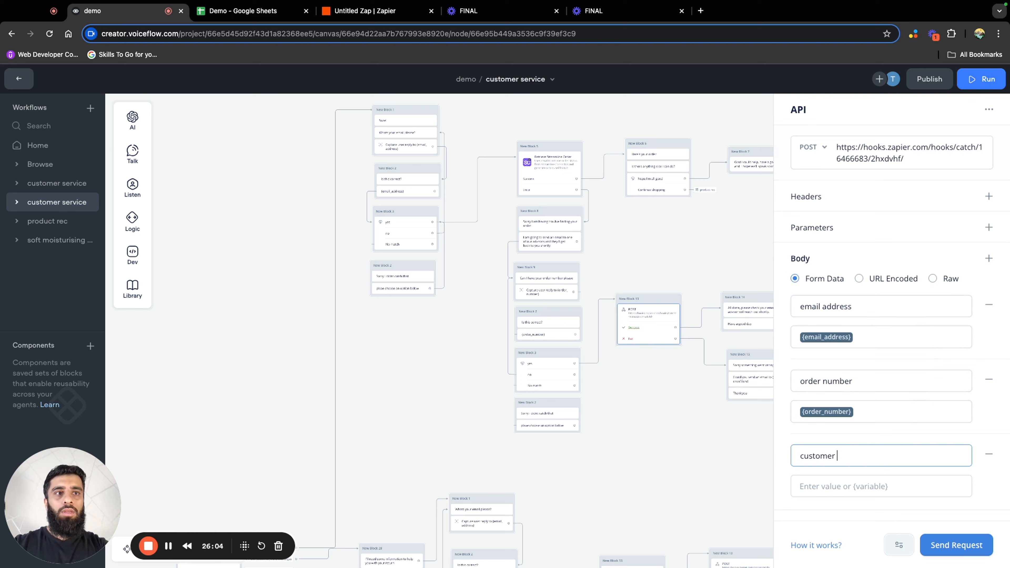
{"action": "type", "text": "sr"}
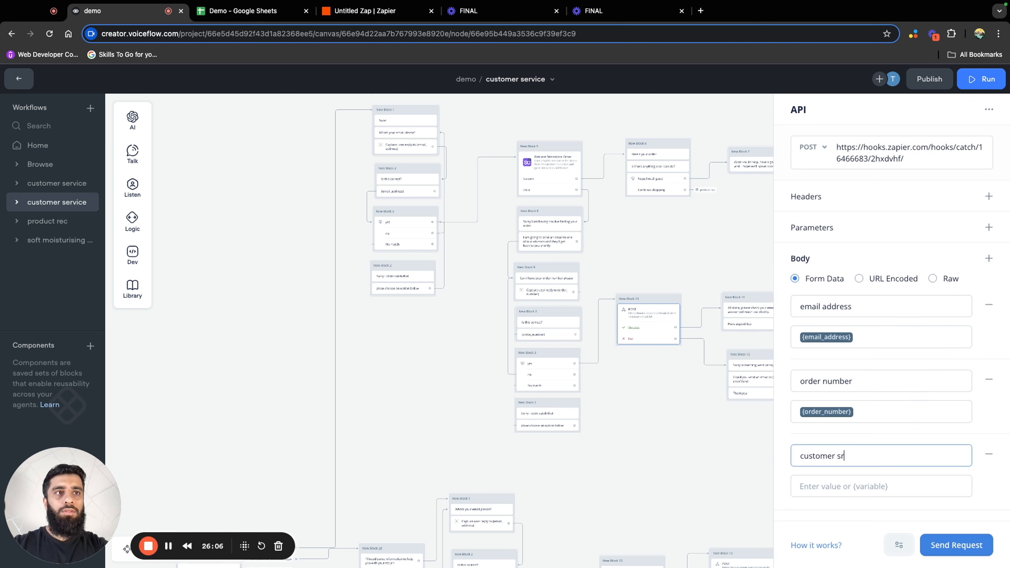
{"action": "type", "text": "ervice type"}
{"action": "left_click", "coordinate": [877, 490]}
{"action": "type", "text": "{cu"}
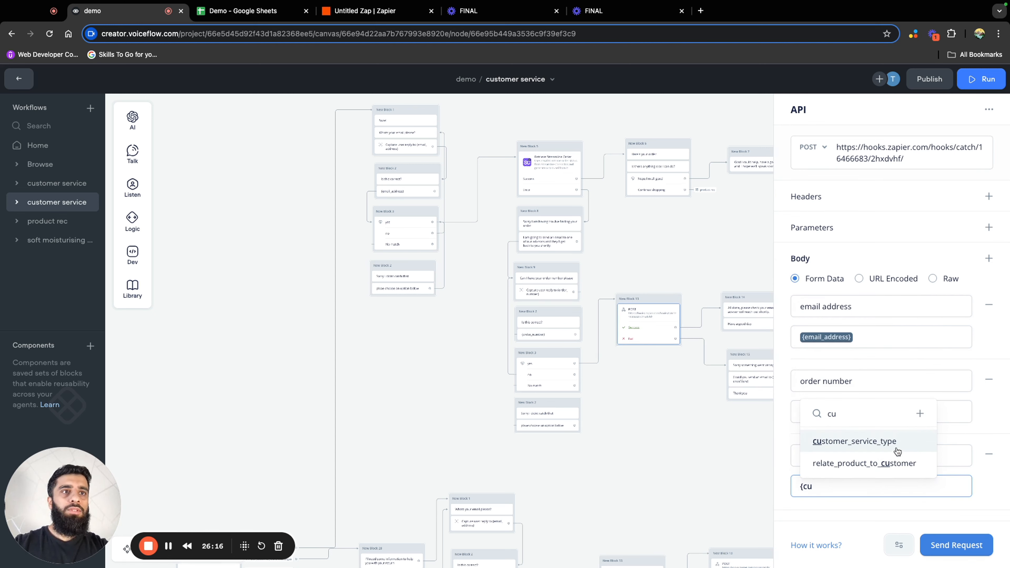
{"action": "left_click", "coordinate": [855, 441]}
{"action": "left_click", "coordinate": [692, 446]}
Send a test request from the complaints flow's POST API block with customer_service_type set to 1
{"action": "scroll", "coordinate": [676, 398], "scroll_direction": "down", "scroll_amount": 6}
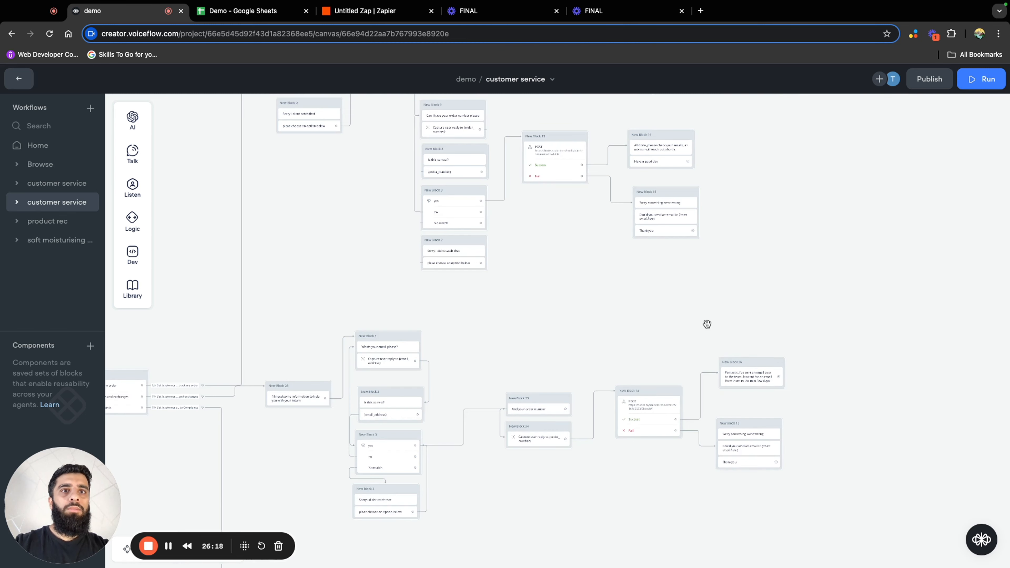
{"action": "left_click", "coordinate": [649, 331]}
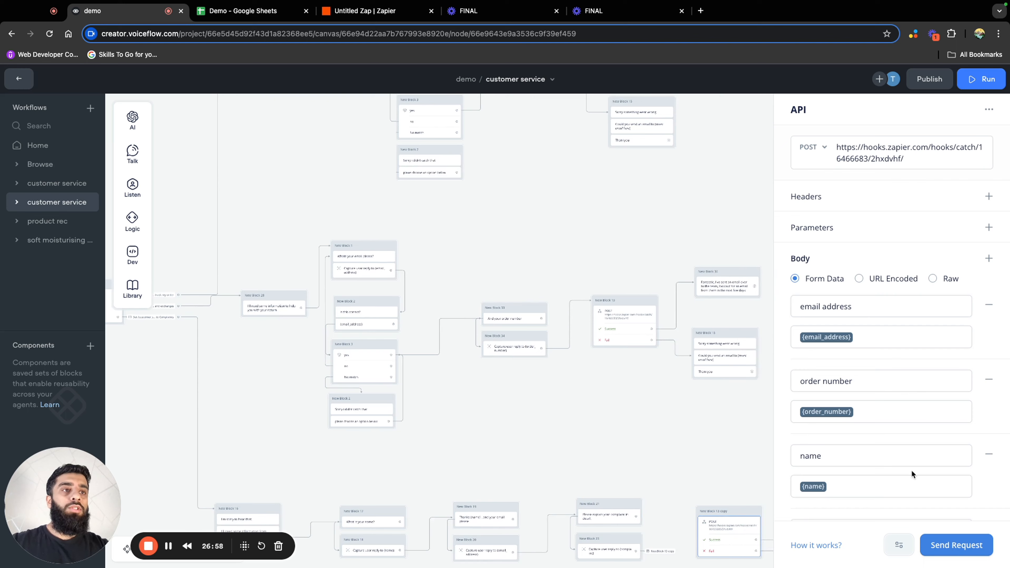
{"action": "scroll", "coordinate": [910, 476], "scroll_direction": "down", "scroll_amount": 4}
{"action": "left_click", "coordinate": [956, 544]}
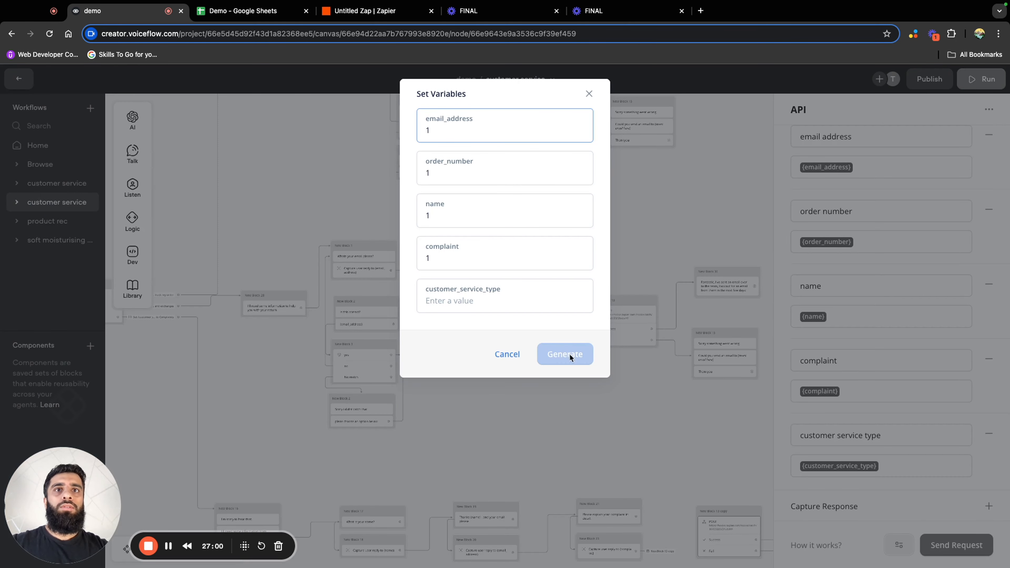
{"action": "left_click", "coordinate": [491, 305]}
{"action": "type", "text": "1"}
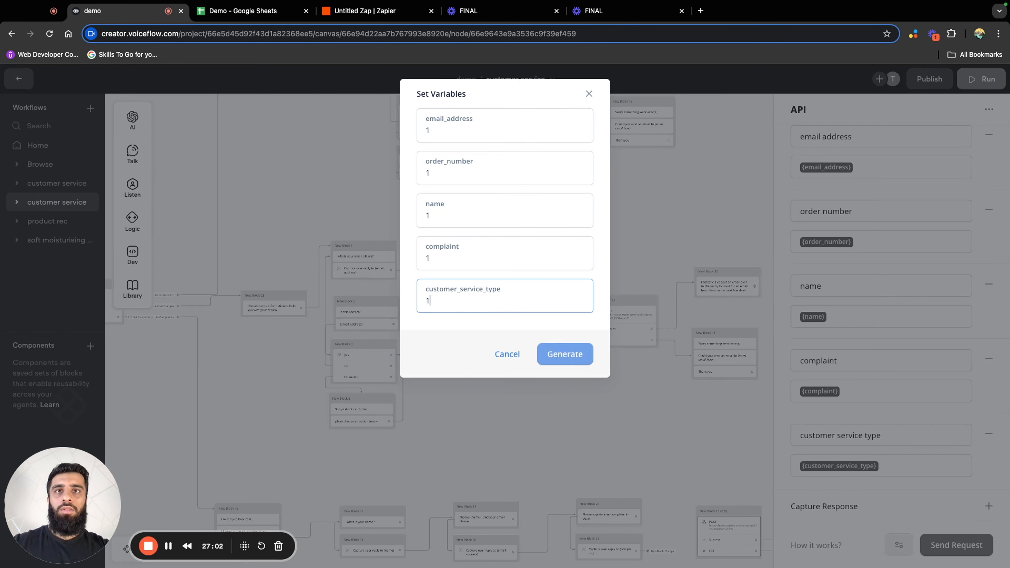
{"action": "left_click", "coordinate": [557, 356]}
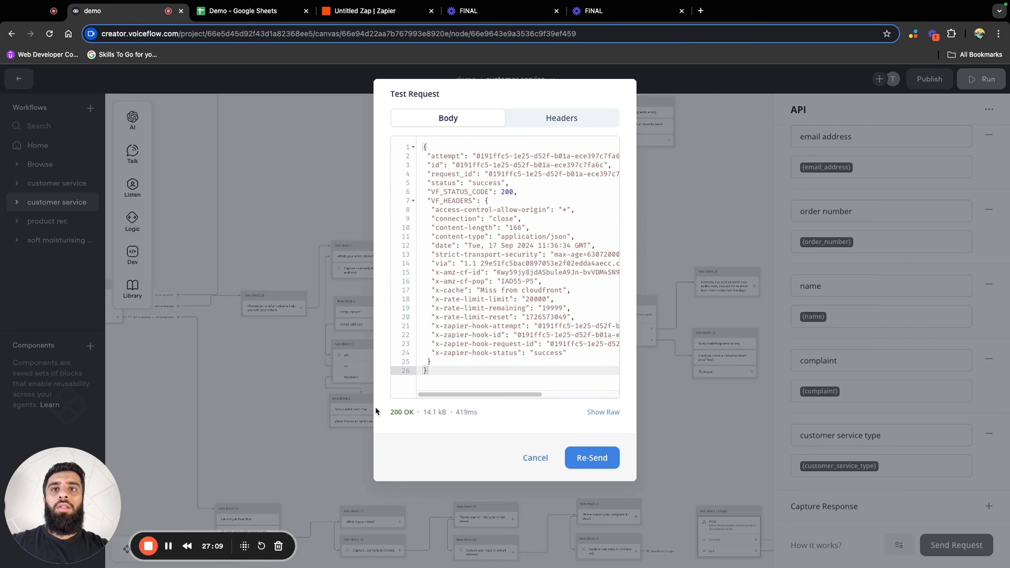
{"action": "left_click_drag", "start_coordinate": [388, 412], "coordinate": [425, 417]}
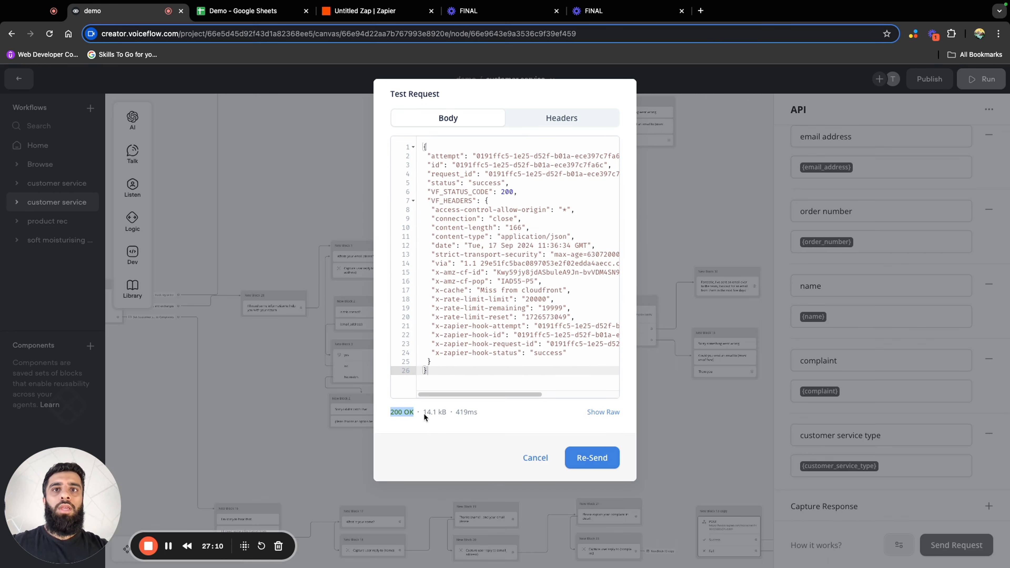
{"action": "left_click", "coordinate": [661, 458]}
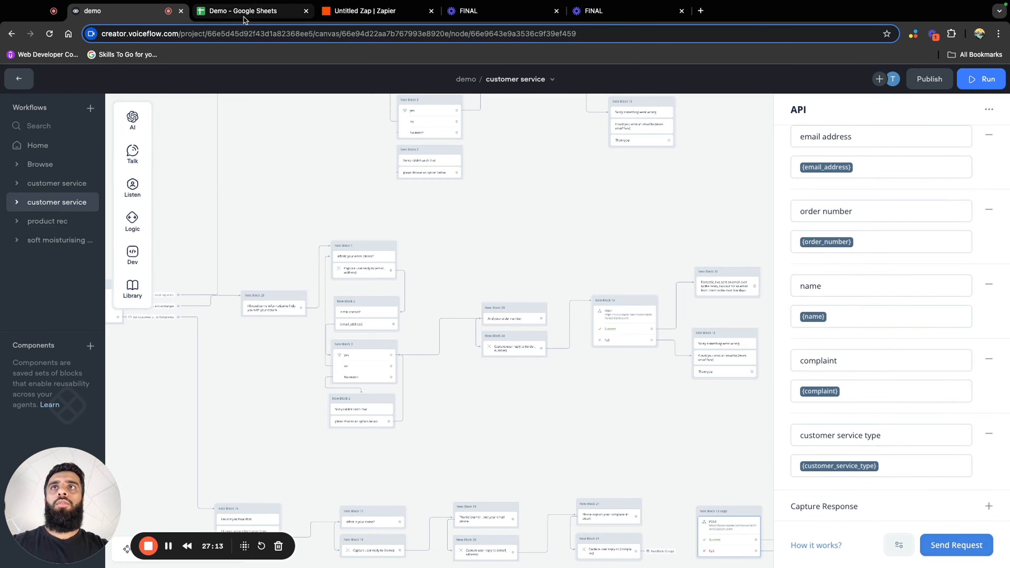
Switch to the Demo Google Sheet and enter the column header "customer service type" in cell E1
{"action": "left_click", "coordinate": [244, 16]}
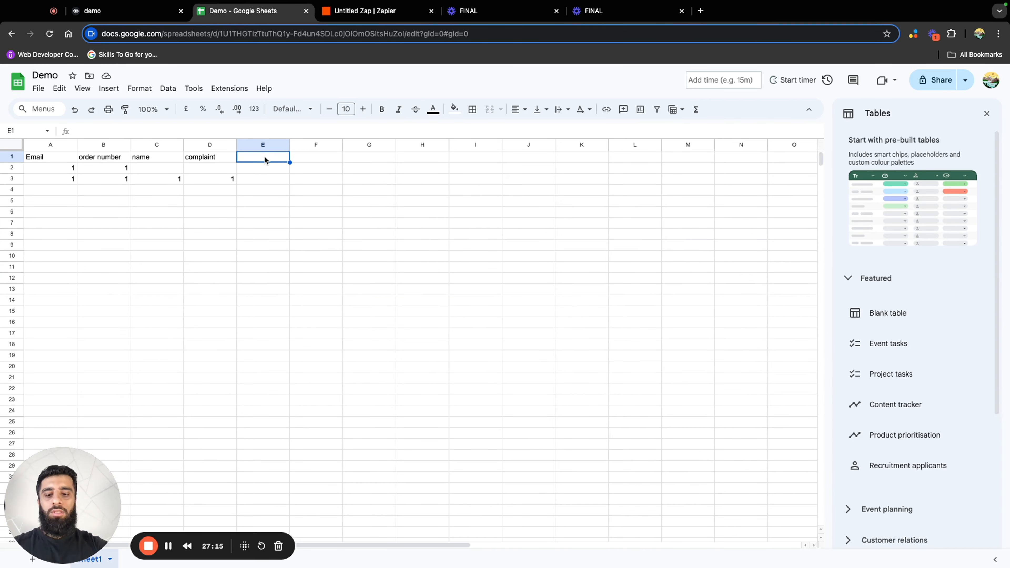
{"action": "type", "text": "customer se"}
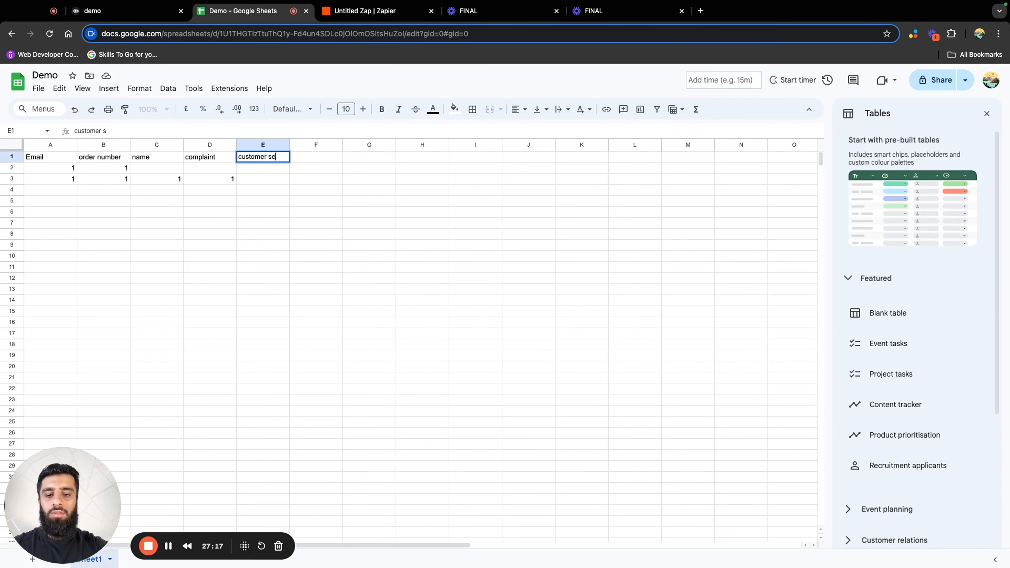
{"action": "type", "text": "rvice typ"}
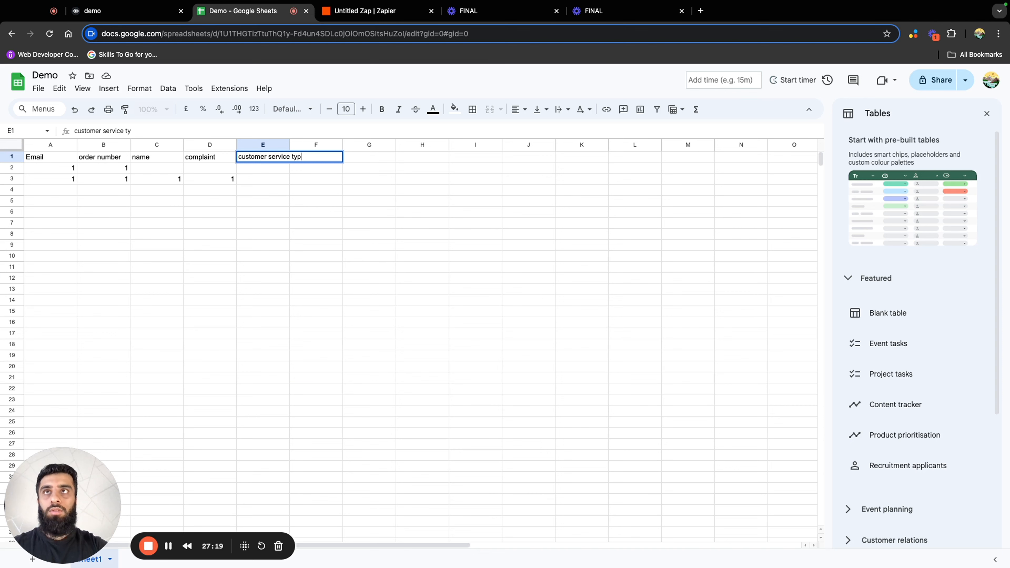
{"action": "type", "text": "e"}
{"action": "left_click", "coordinate": [345, 166]}
Switch to Zapier, find new records for the Catch Hook trigger and continue with request C
{"action": "left_click", "coordinate": [371, 10]}
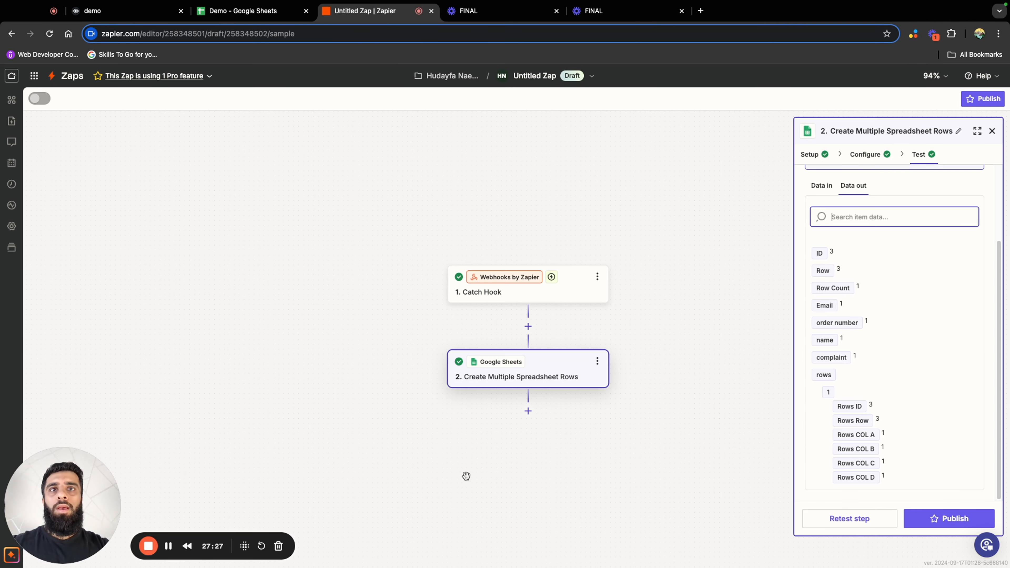
{"action": "left_click", "coordinate": [564, 301]}
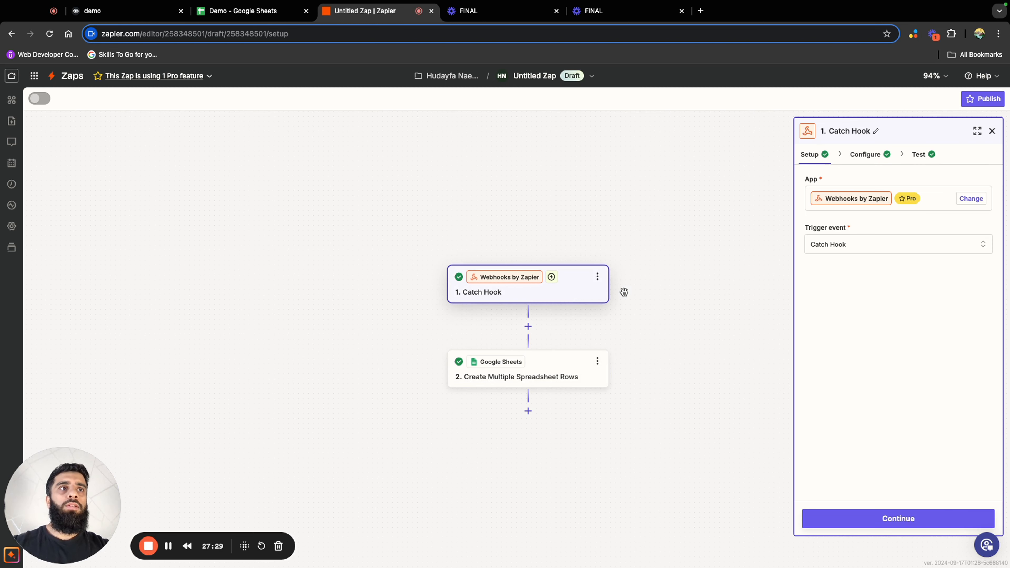
{"action": "left_click", "coordinate": [874, 529]}
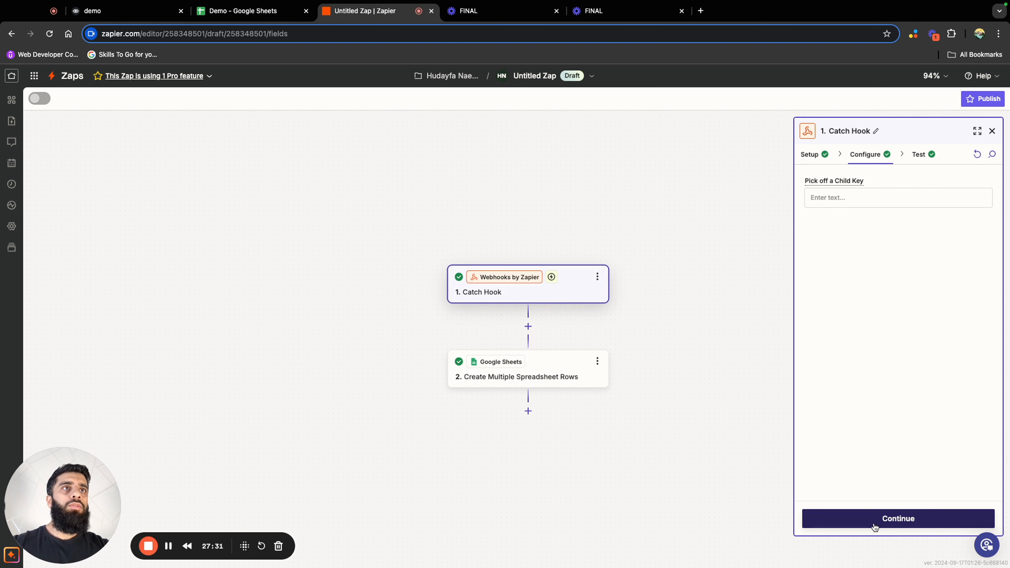
{"action": "left_click", "coordinate": [874, 526]}
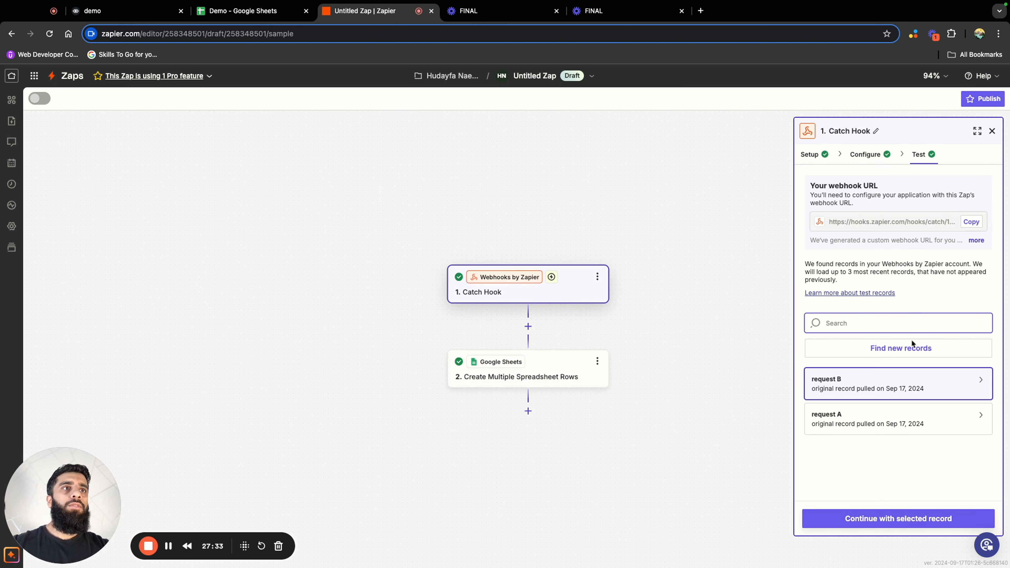
{"action": "left_click", "coordinate": [909, 353]}
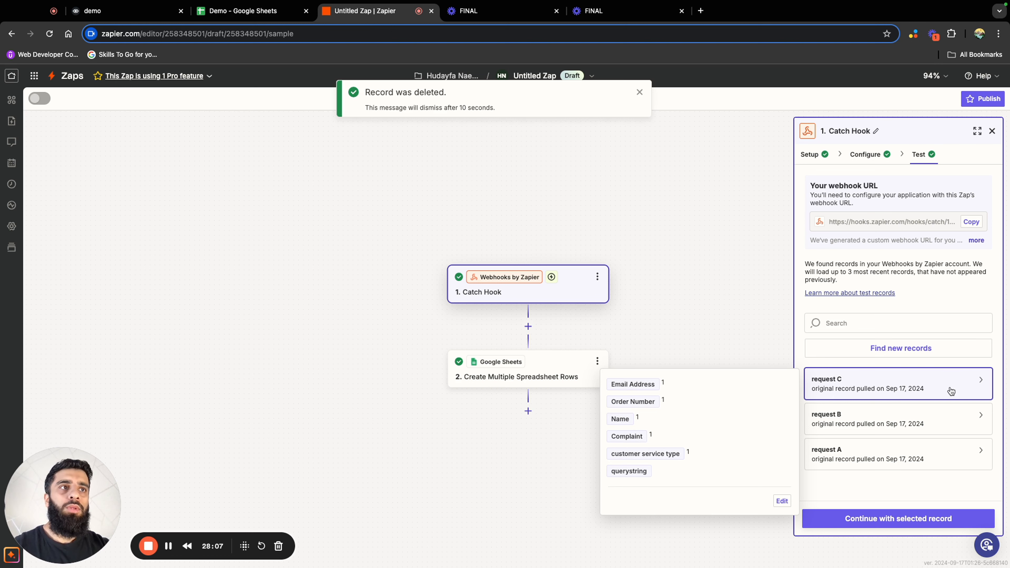
{"action": "left_click", "coordinate": [913, 522]}
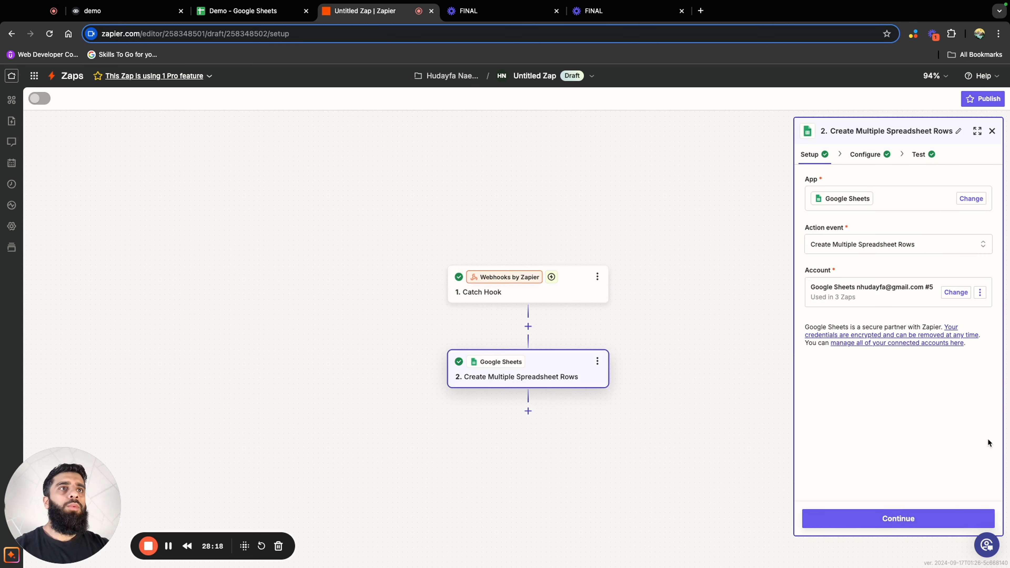
Refresh the Google Sheets action's fields and map customer service type to the Catch Hook's Customer Service Type value
{"action": "left_click", "coordinate": [899, 520]}
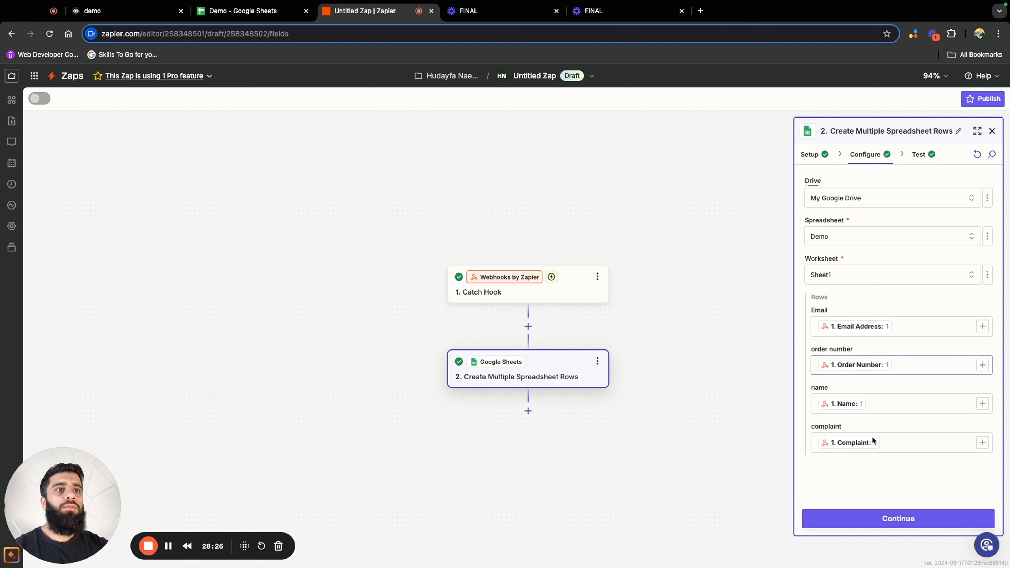
{"action": "left_click", "coordinate": [977, 155]}
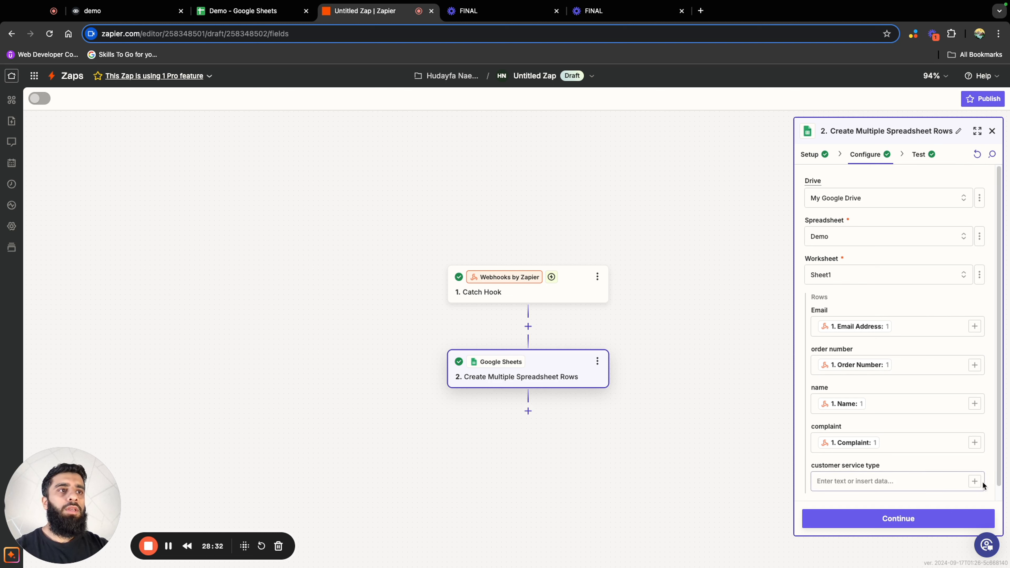
{"action": "left_click", "coordinate": [974, 481]}
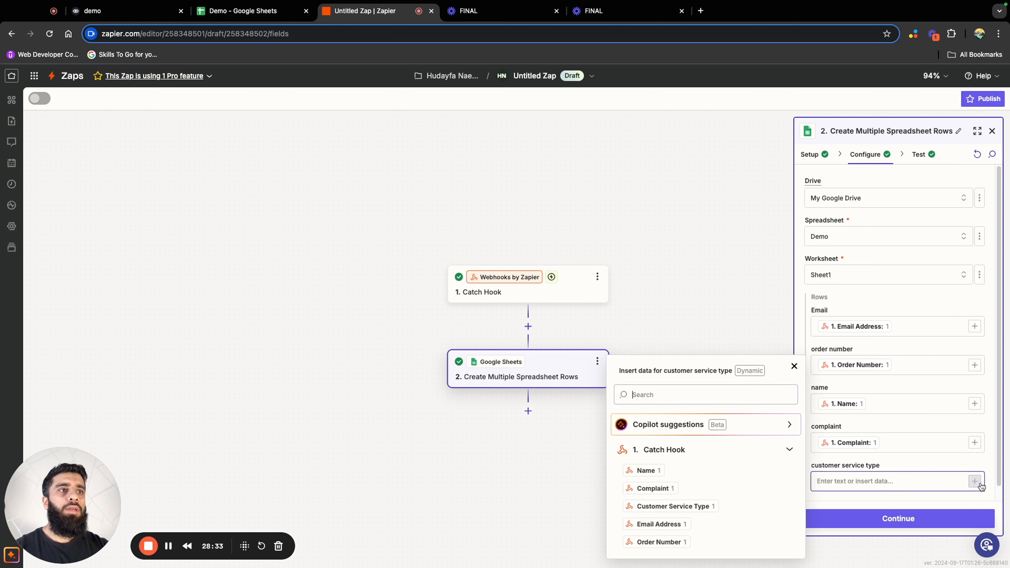
{"action": "left_click", "coordinate": [672, 507]}
Retest the Create Multiple Spreadsheet Rows step and check row 4 of the Demo Google Sheet
{"action": "left_click", "coordinate": [868, 520]}
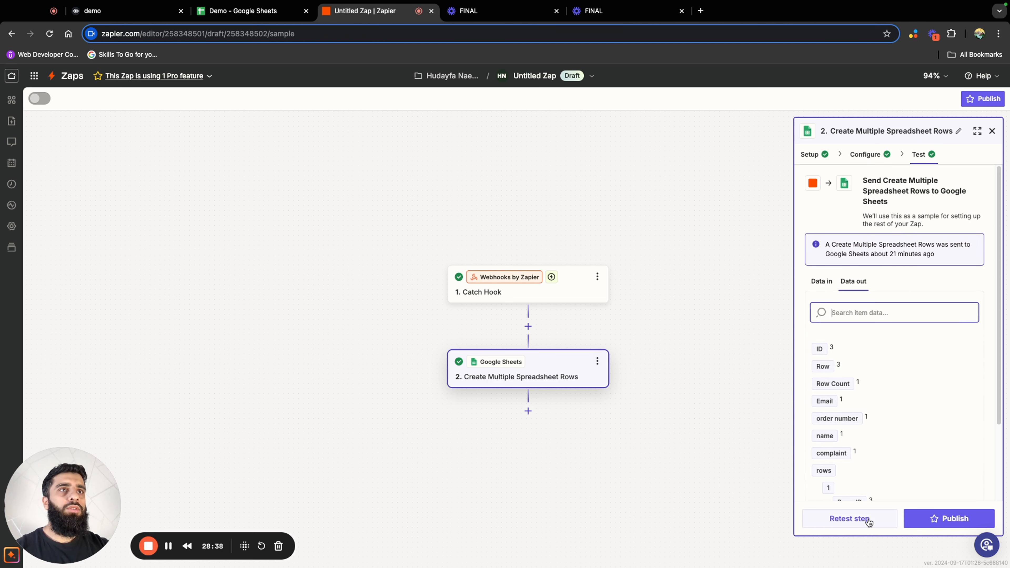
{"action": "left_click", "coordinate": [884, 517]}
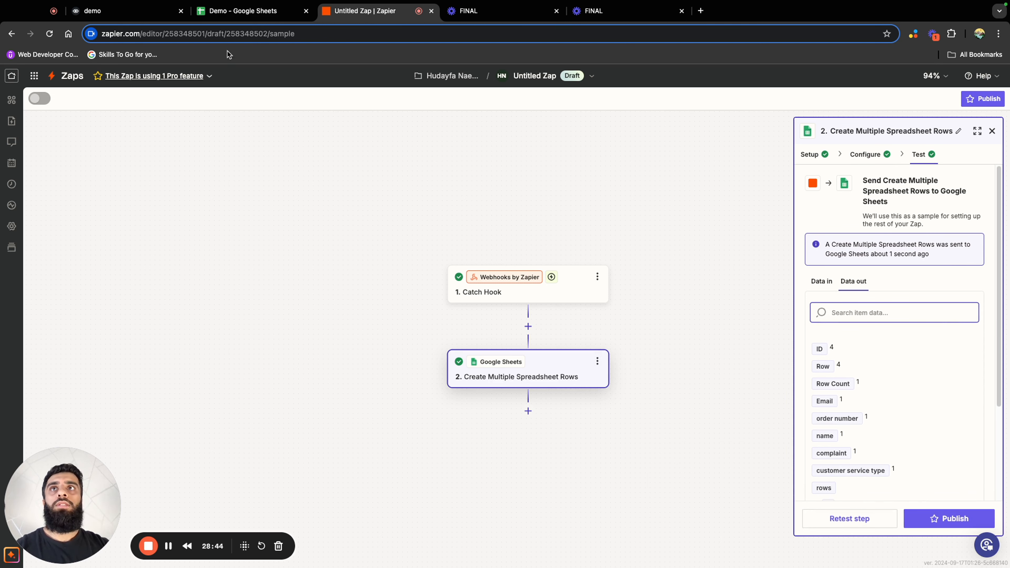
{"action": "left_click", "coordinate": [245, 18]}
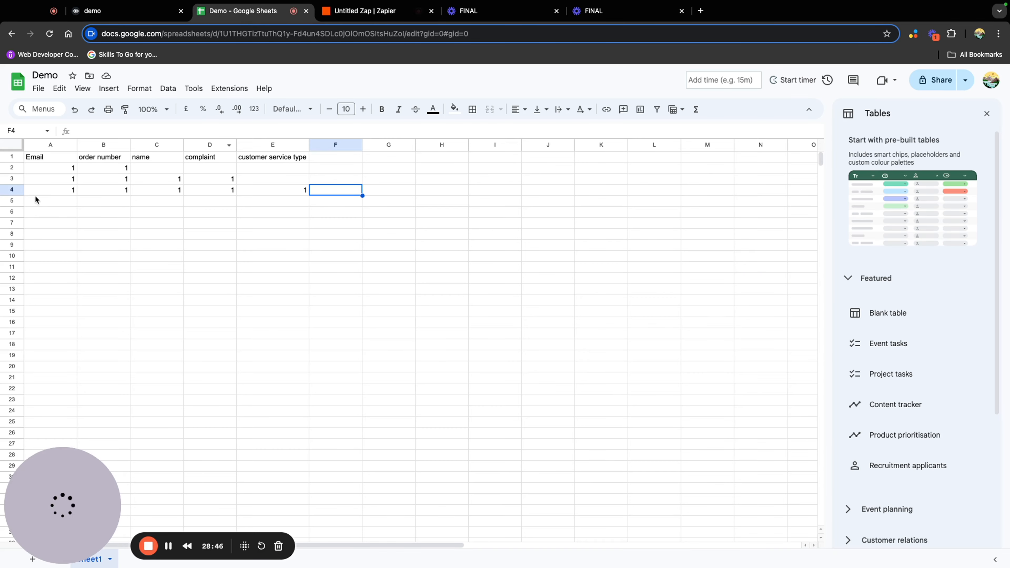
{"action": "left_click_drag", "start_coordinate": [26, 191], "coordinate": [309, 193]}
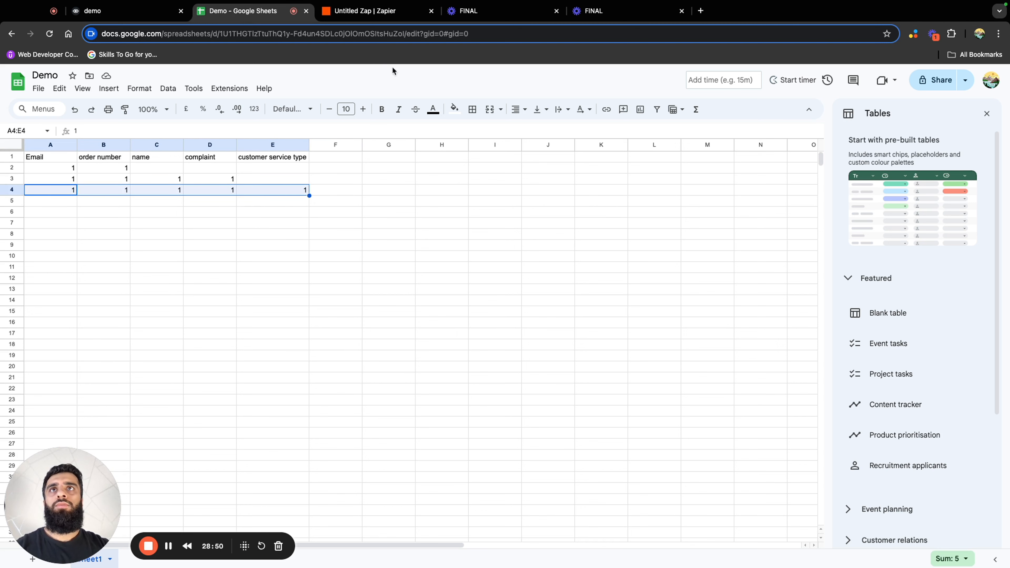
Return to Voiceflow and rename the block holding the Track my order, Returns and exchanges and Complaints buttons as "customer service"
{"action": "left_click", "coordinate": [369, 11]}
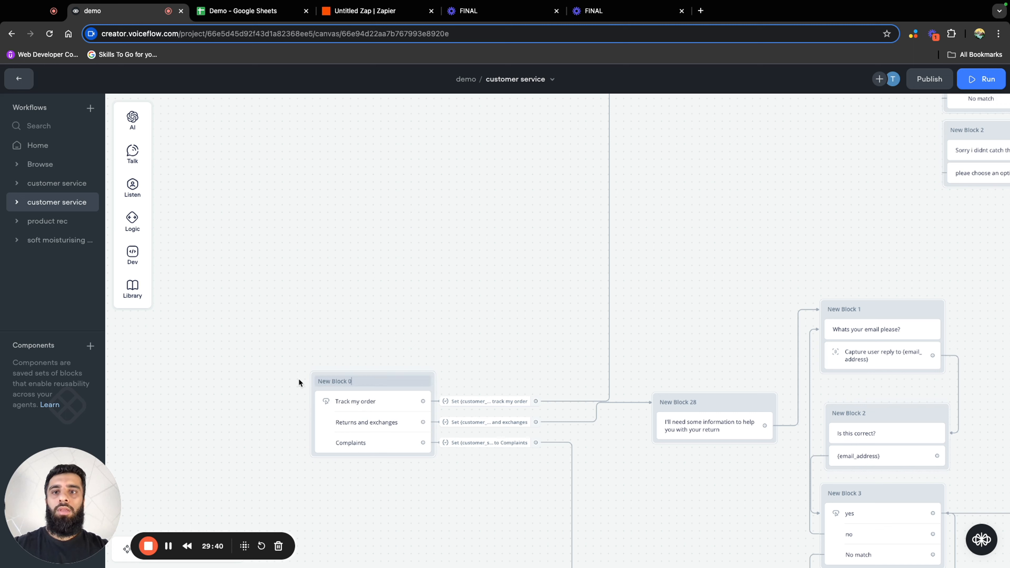
{"action": "left_click", "coordinate": [320, 378]}
{"action": "type", "text": "customer service"}
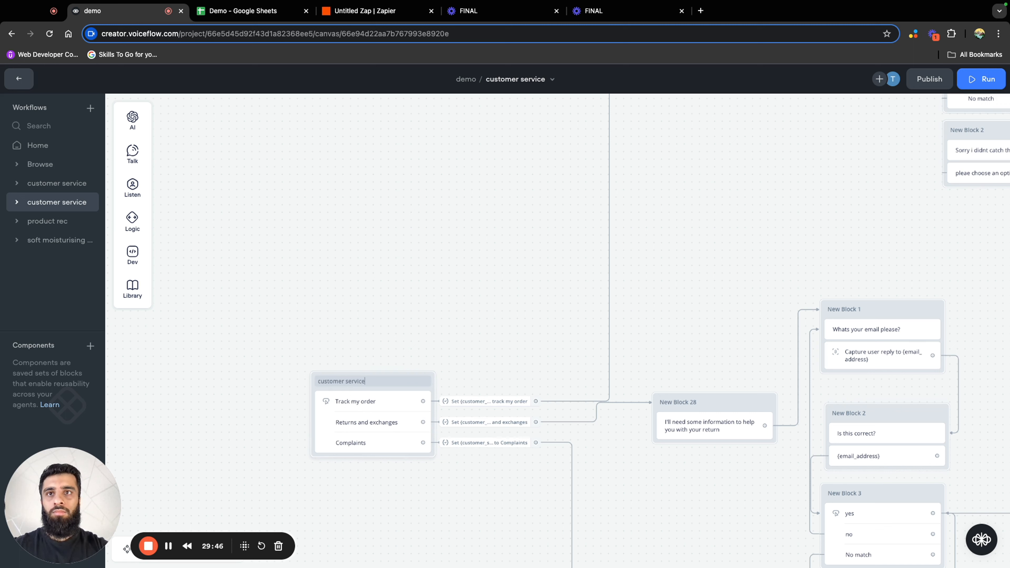
In the Home workflow, link the "Customer service" button through a Go to Block action to the second customer service workflow's "customer service" block
{"action": "left_click", "coordinate": [53, 150]}
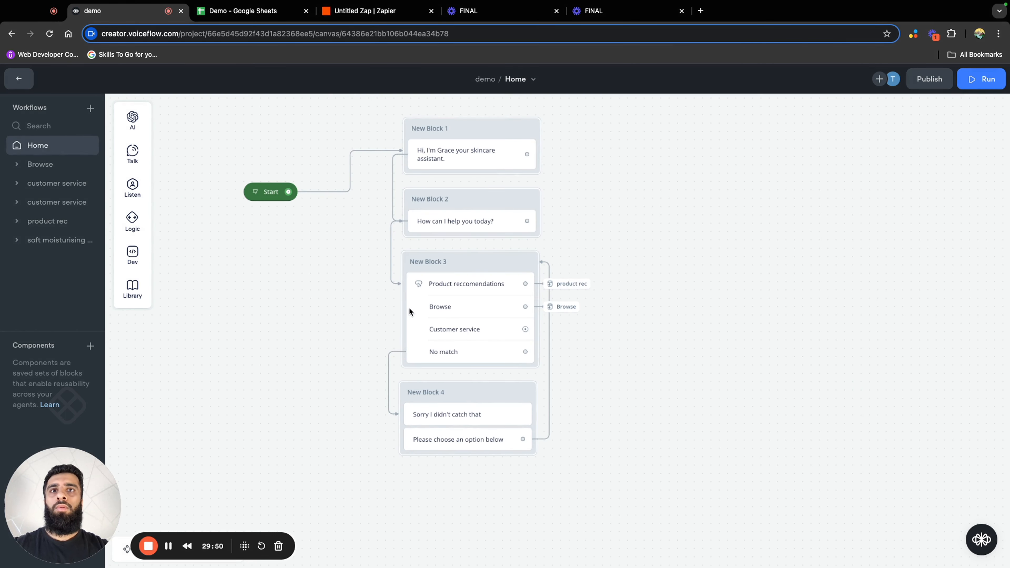
{"action": "left_click_drag", "start_coordinate": [526, 332], "coordinate": [571, 329]}
{"action": "mouse_move", "coordinate": [620, 479]}
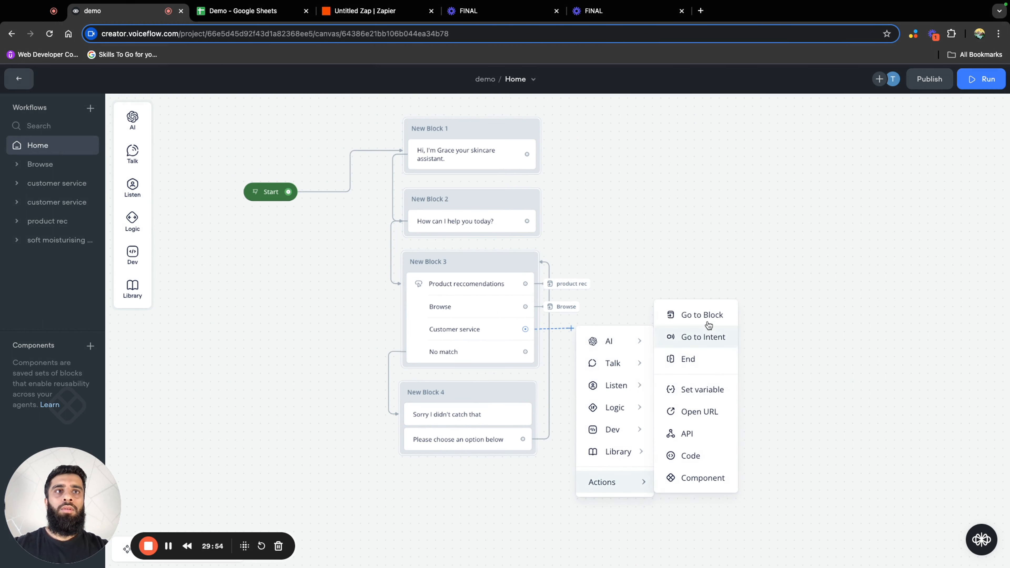
{"action": "left_click", "coordinate": [702, 315]}
{"action": "left_click", "coordinate": [892, 149]}
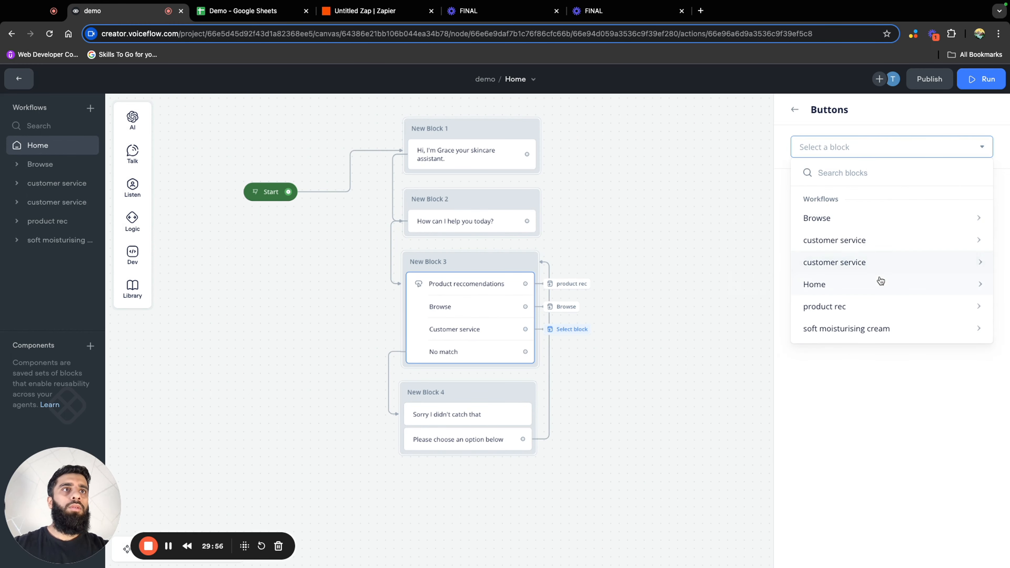
{"action": "mouse_move", "coordinate": [854, 262]}
{"action": "scroll", "coordinate": [766, 296], "scroll_direction": "down", "scroll_amount": 5}
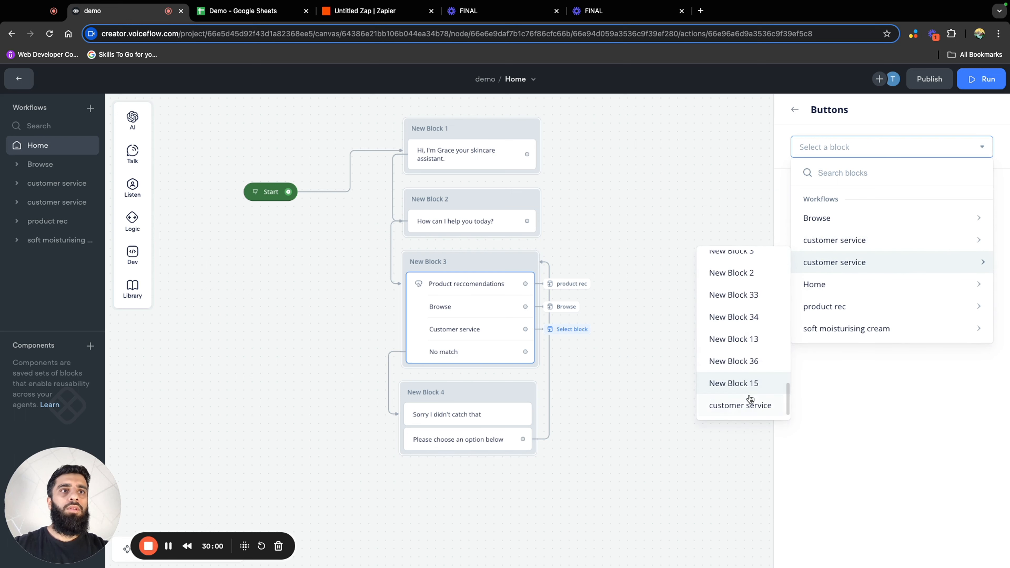
{"action": "left_click", "coordinate": [749, 405]}
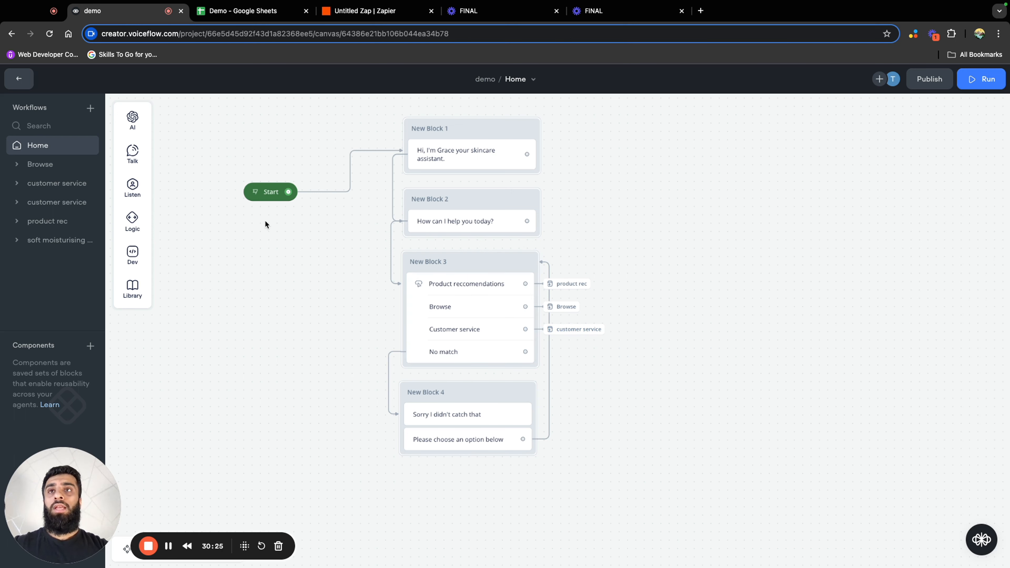
Open the assistant's shareable prototype in a new tab and start a test conversation with the Browse option
{"action": "left_click", "coordinate": [255, 192]}
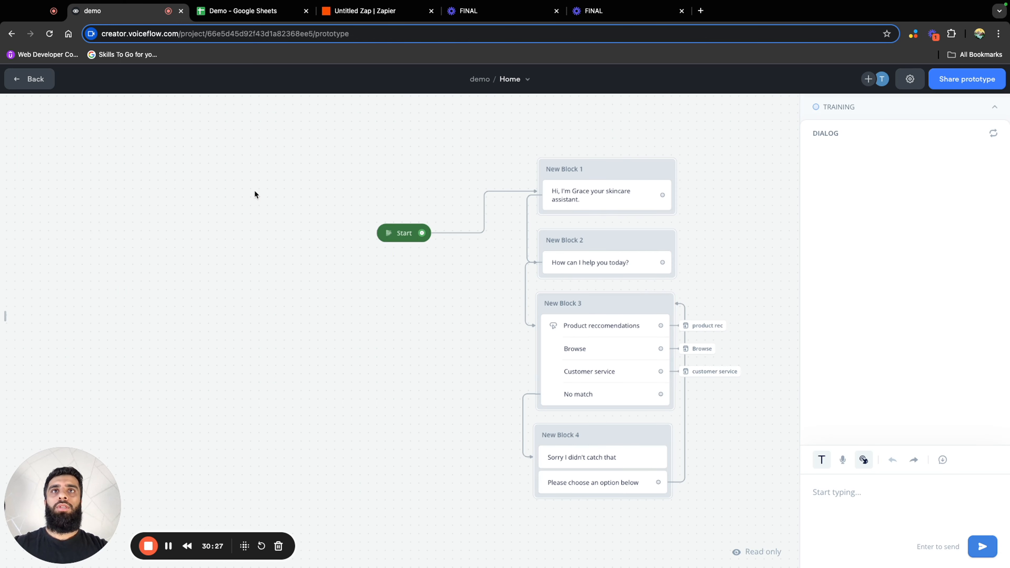
{"action": "left_click", "coordinate": [974, 80]}
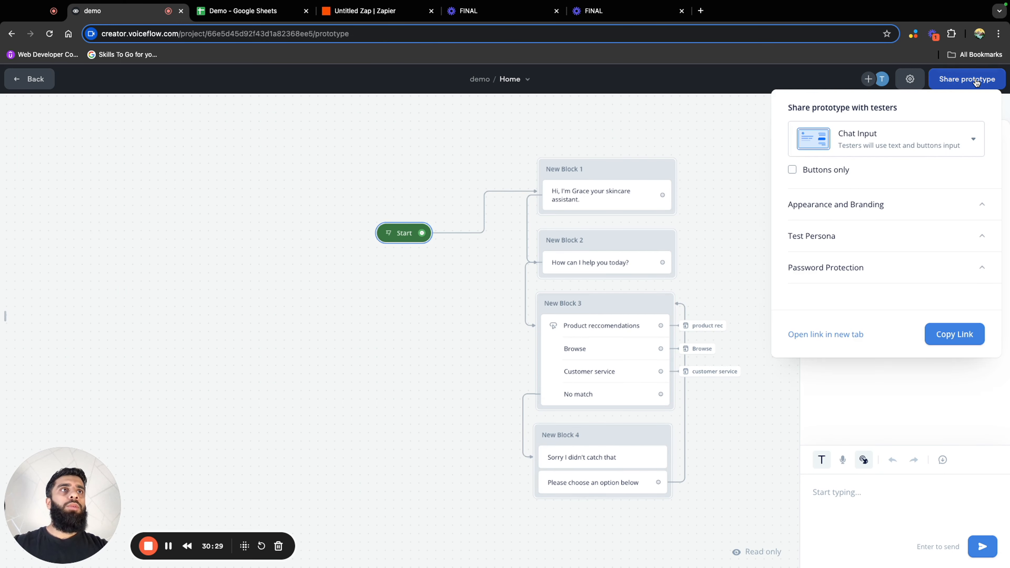
{"action": "left_click", "coordinate": [833, 336]}
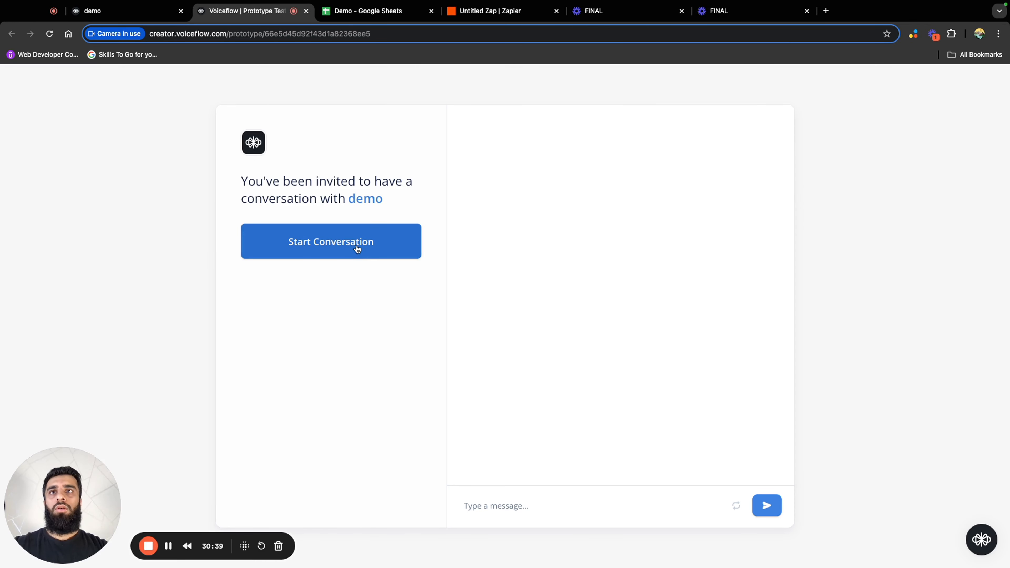
{"action": "left_click", "coordinate": [357, 248]}
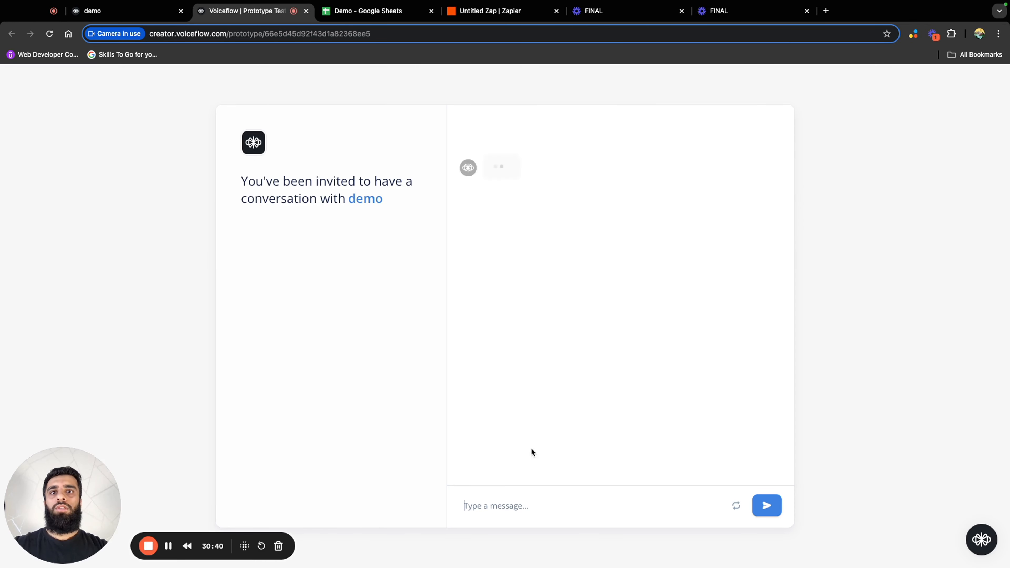
{"action": "left_click", "coordinate": [556, 506]}
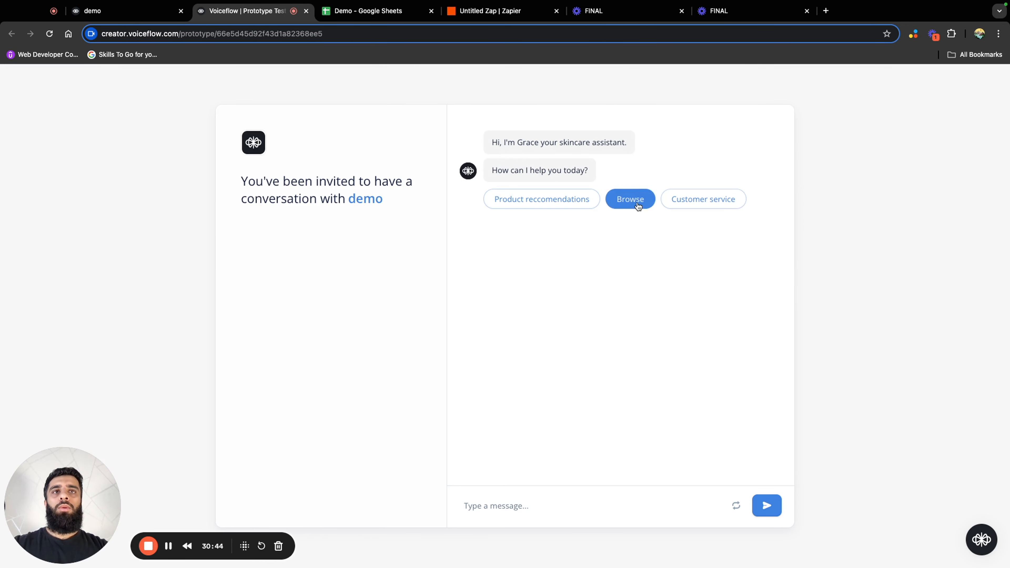
{"action": "left_click", "coordinate": [632, 202]}
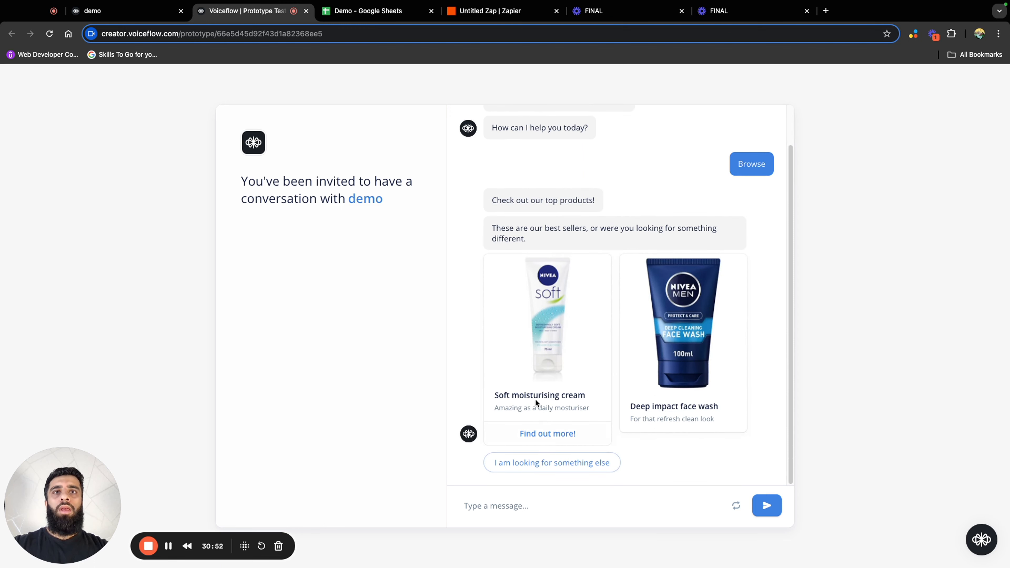
Choose "I am looking for something else" and "Help me find a product!" in the prototype, and send "i have dark spots on my back"
{"action": "left_click", "coordinate": [598, 467]}
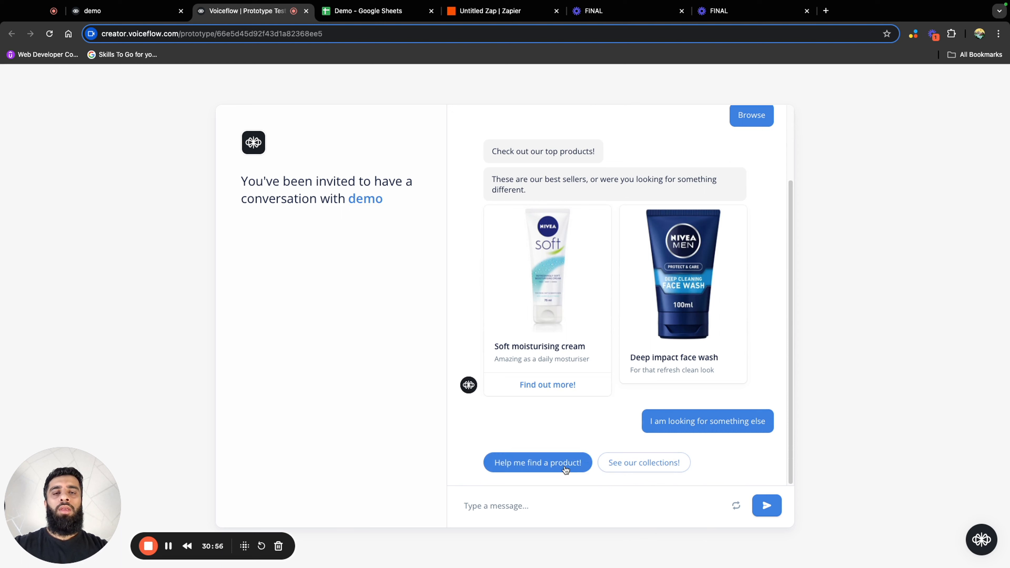
{"action": "left_click", "coordinate": [566, 471]}
{"action": "left_click", "coordinate": [571, 504]}
{"action": "type", "text": "ihave"}
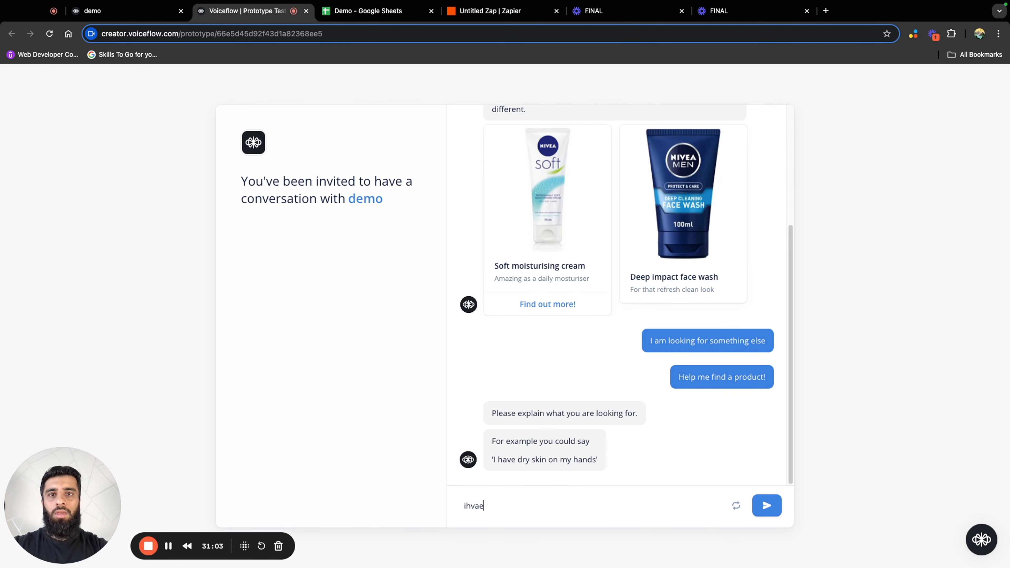
{"action": "key", "text": "BackSpace"}
{"action": "key", "text": "BackSpace"}
{"action": "key", "text": "BackSpace"}
{"action": "key", "text": "BackSpace"}
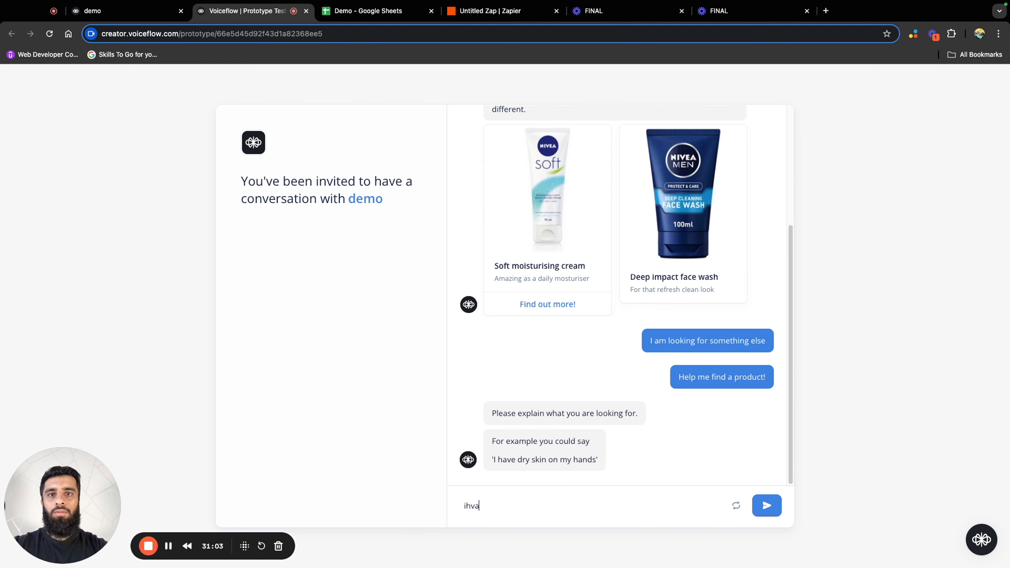
{"action": "type", "text": "have da"}
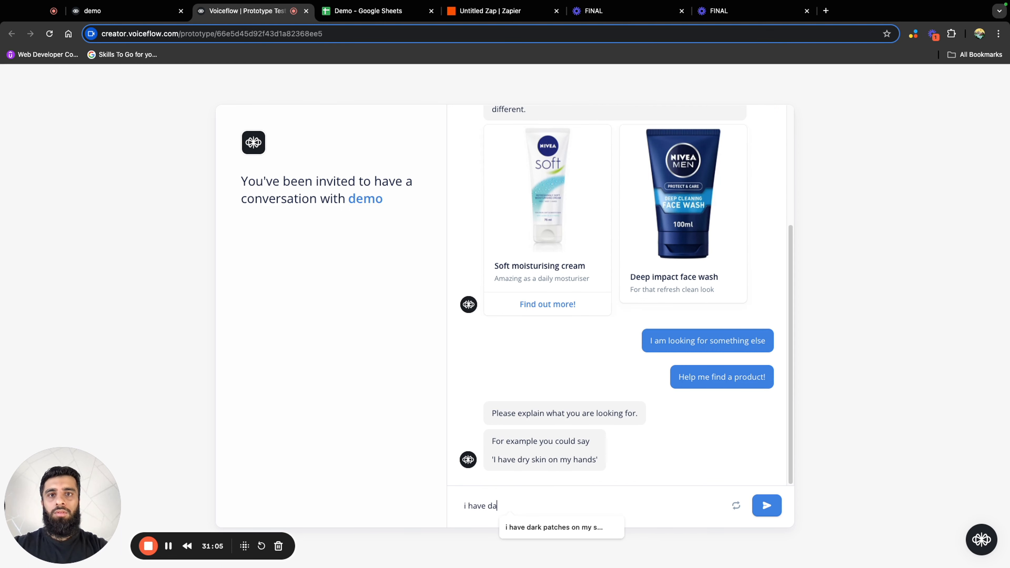
{"action": "type", "text": "rk s"}
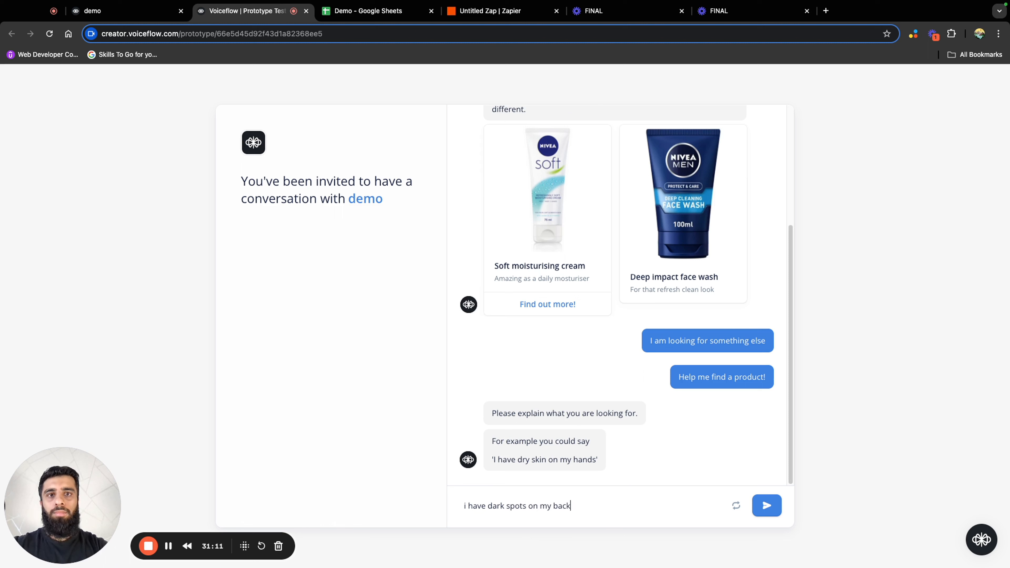
{"action": "type", "text": "pots on my back"}
{"action": "key", "text": "Return"}
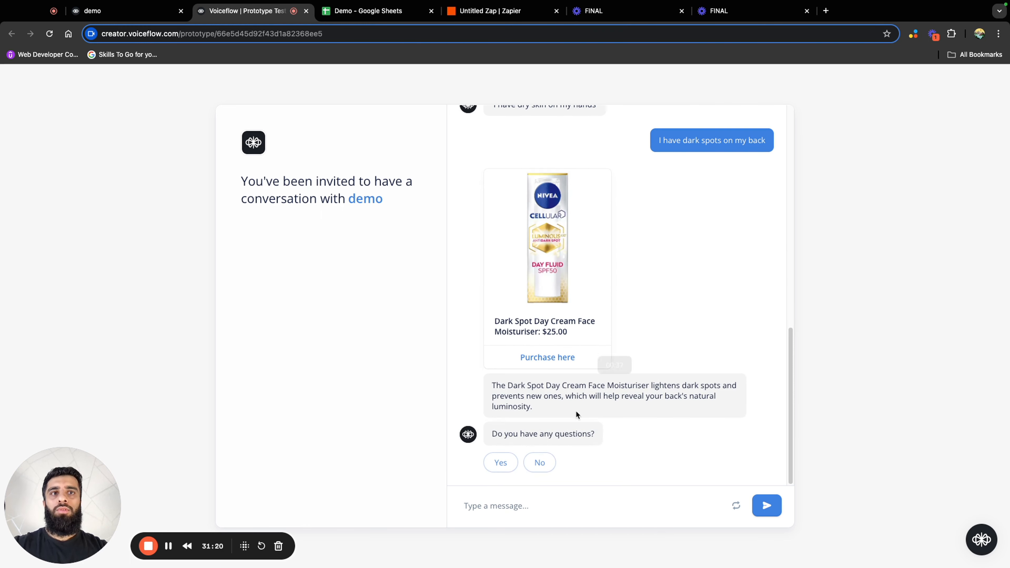
Choose Yes to having questions and ask the assistant about the recommended product, including "Is this vegan freindly?" and what it contains
{"action": "left_click", "coordinate": [500, 462]}
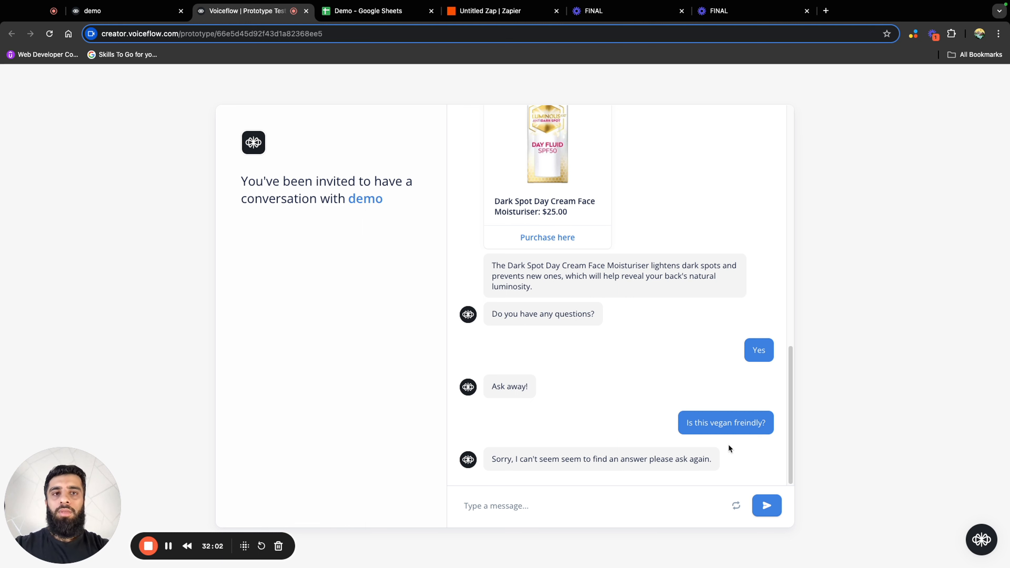
{"action": "left_click", "coordinate": [663, 509]}
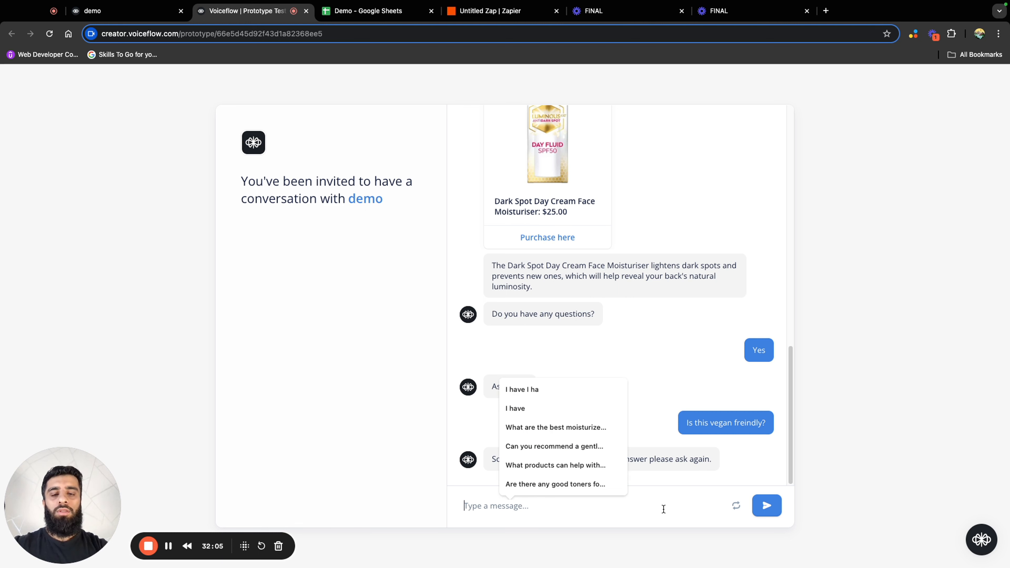
{"action": "type", "text": "does this"}
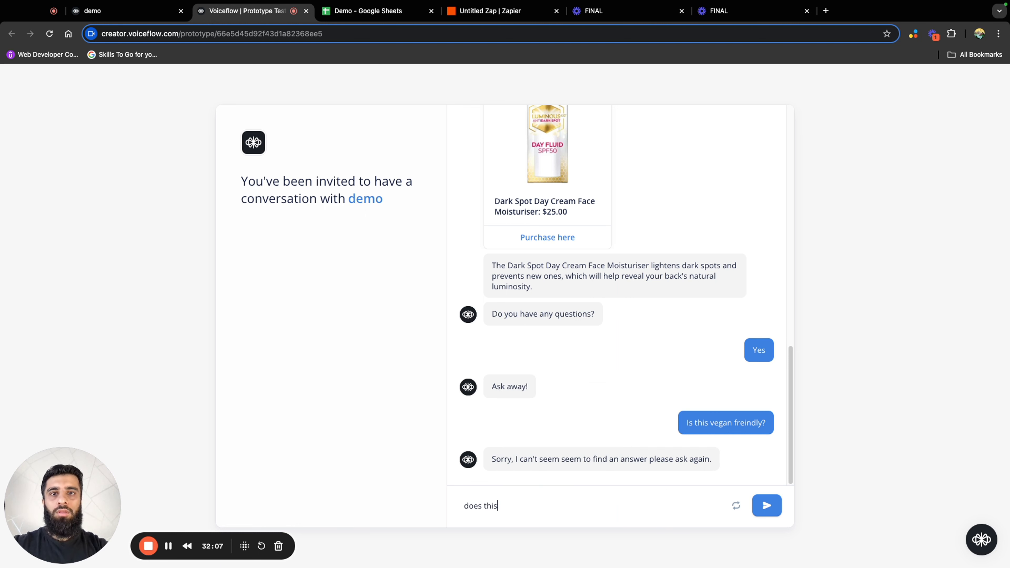
{"action": "type", "text": " ocntain al"}
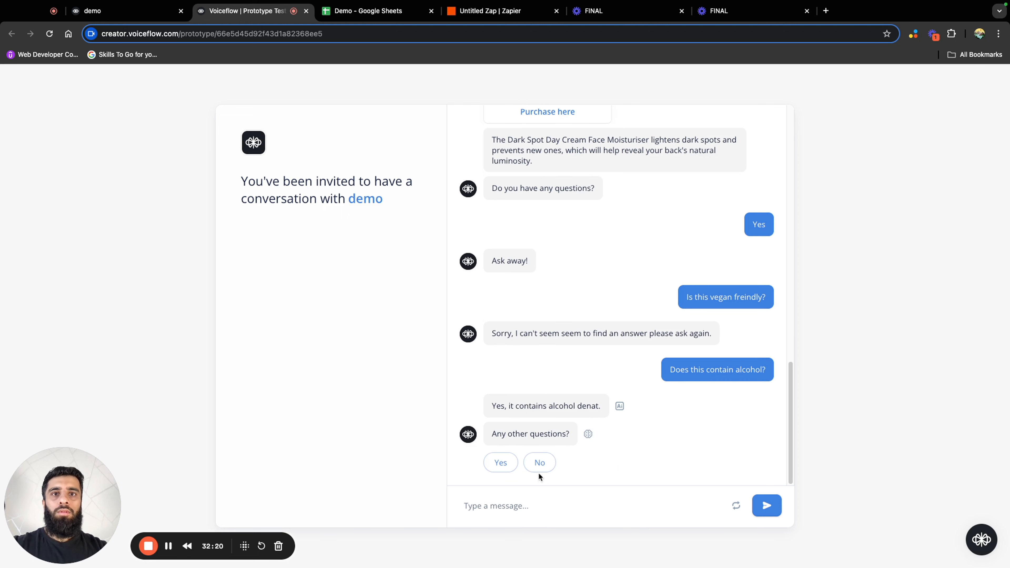
{"action": "left_click", "coordinate": [539, 465]}
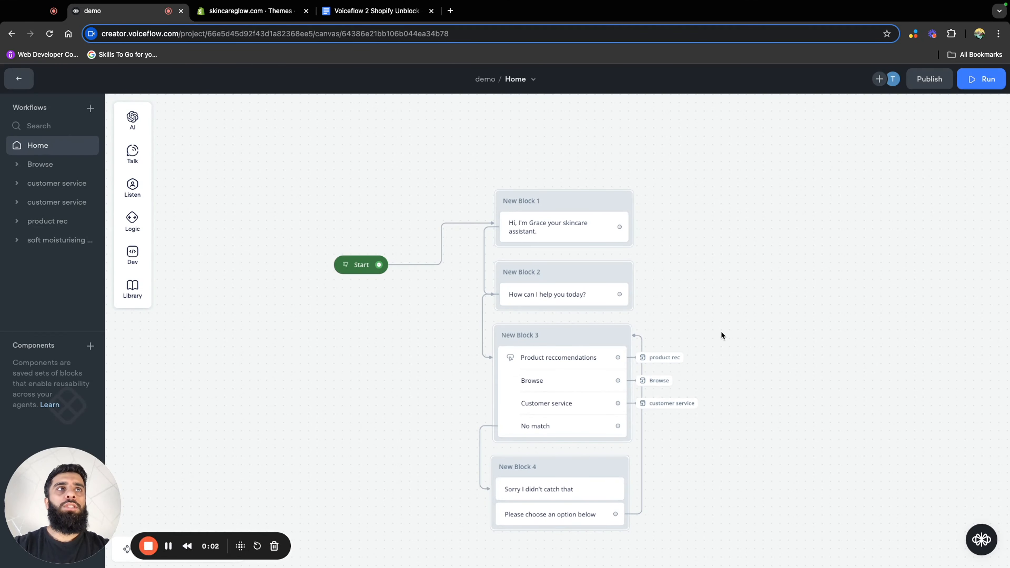
Publish the demo assistant to production without a version name and open its widget embedding settings
{"action": "left_click", "coordinate": [928, 79]}
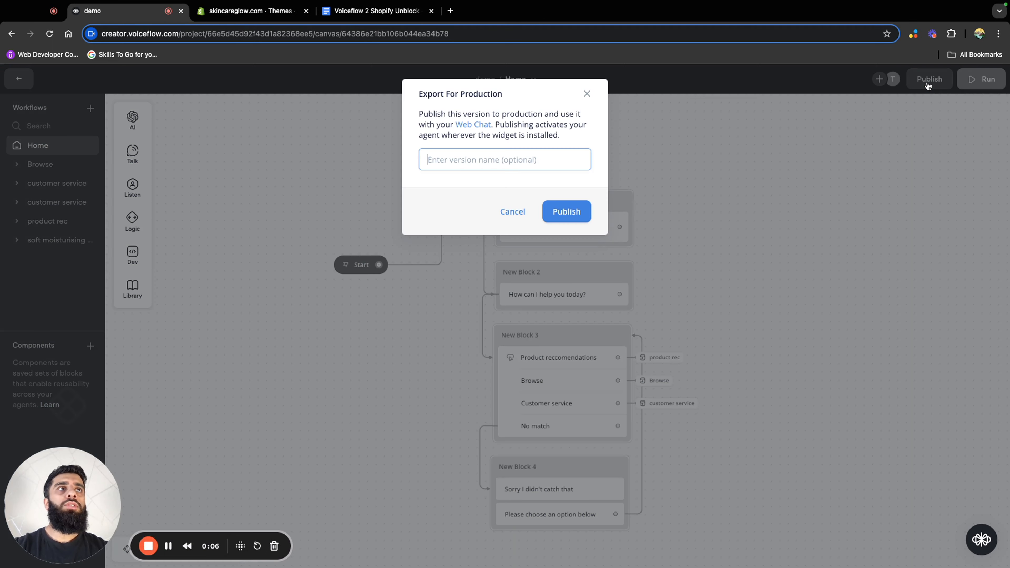
{"action": "left_click", "coordinate": [581, 208]}
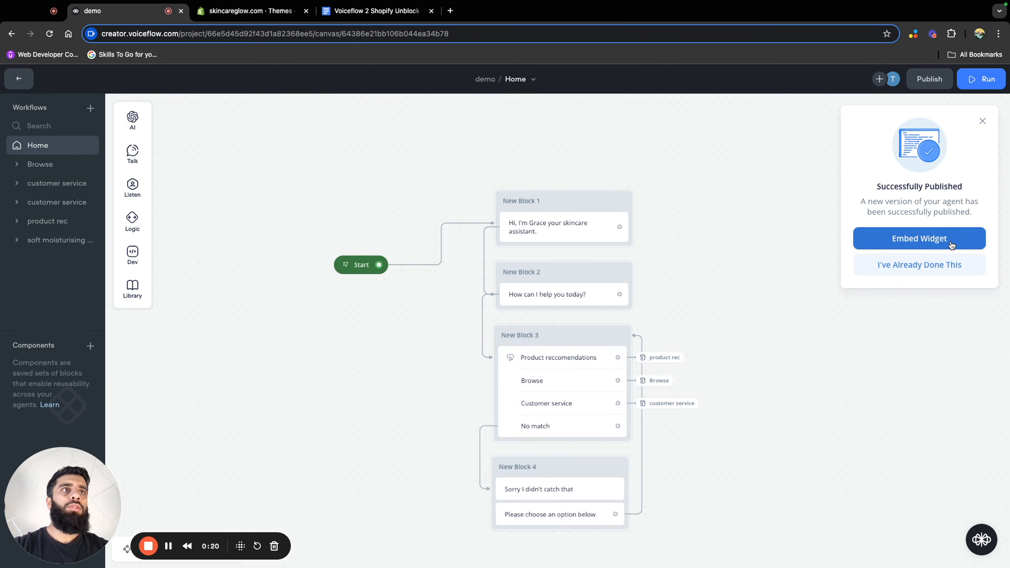
{"action": "left_click", "coordinate": [927, 240]}
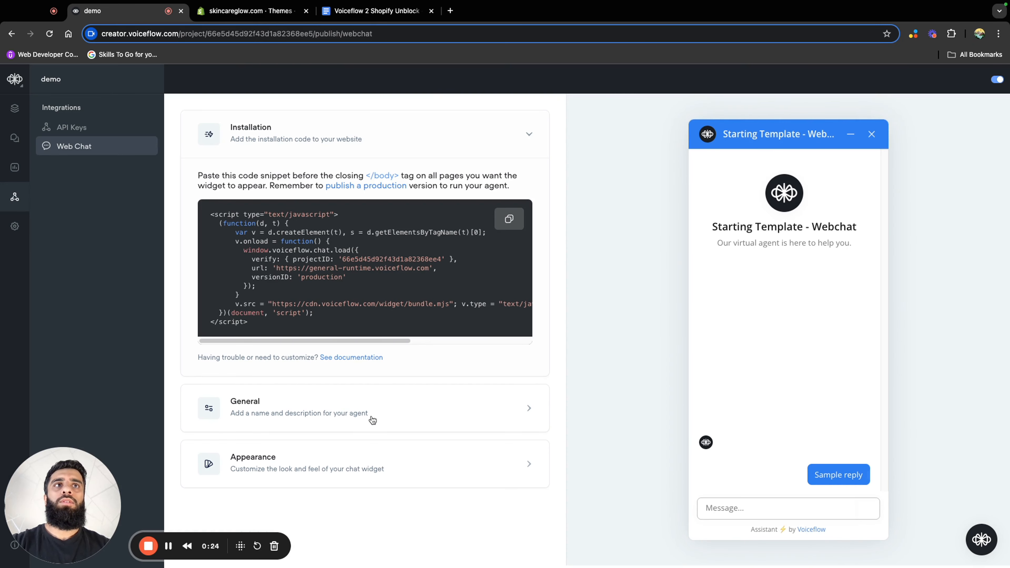
In the web chat's general settings, set the name to "Grace" and chat persistence to "Forget after tab closed or reloaded"
{"action": "left_click", "coordinate": [384, 409]}
{"action": "scroll", "coordinate": [422, 412], "scroll_direction": "down", "scroll_amount": 5}
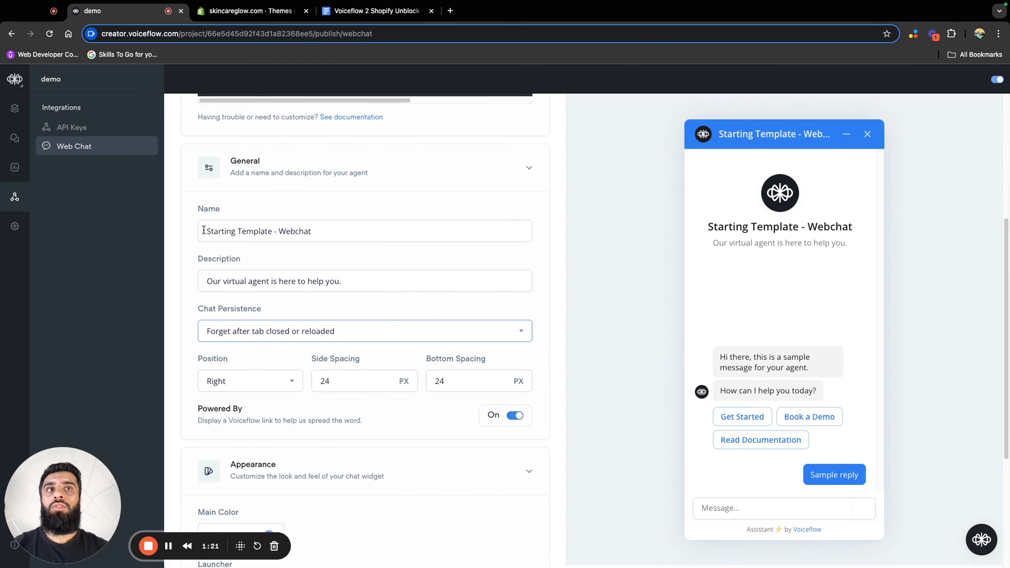
{"action": "mouse_move", "coordinate": [204, 229]}
{"action": "left_mouse_down"}
{"action": "mouse_move", "coordinate": [346, 234]}
{"action": "mouse_move", "coordinate": [186, 230]}
{"action": "left_mouse_up"}
{"action": "type", "text": "Grace"}
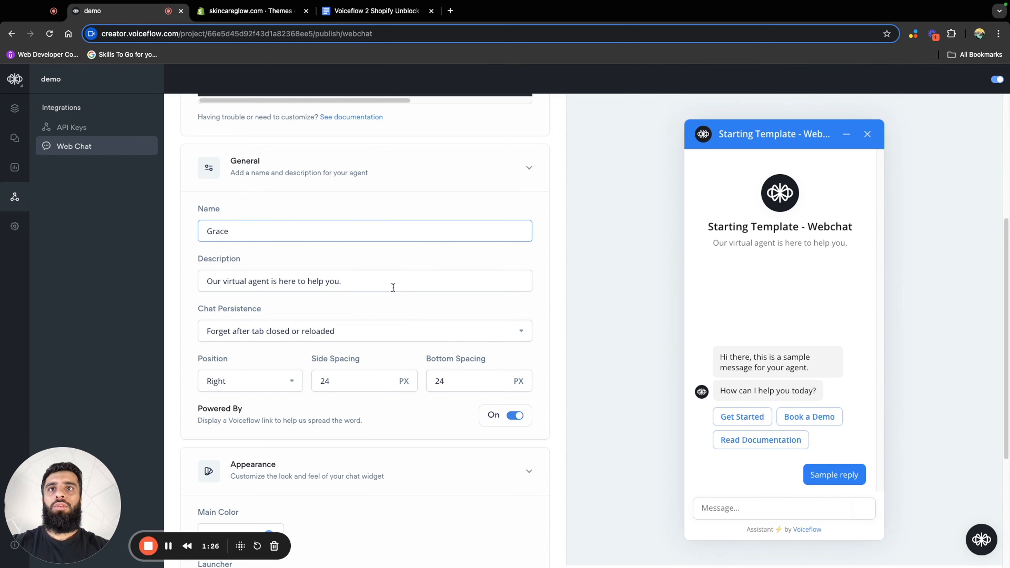
{"action": "key", "text": "Return"}
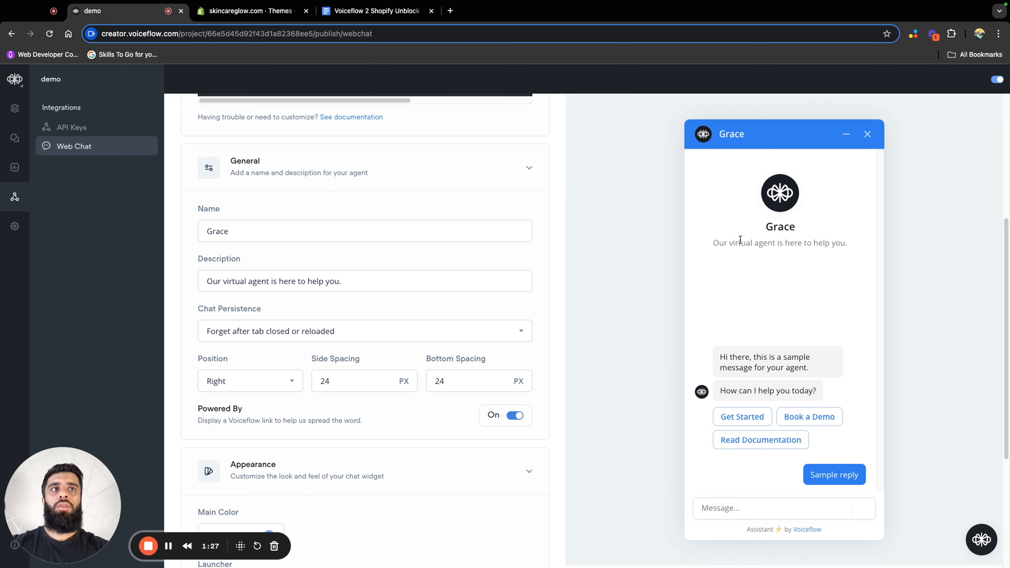
Replace the web chat's description with "How can i help?"
{"action": "triple_click", "coordinate": [432, 276]}
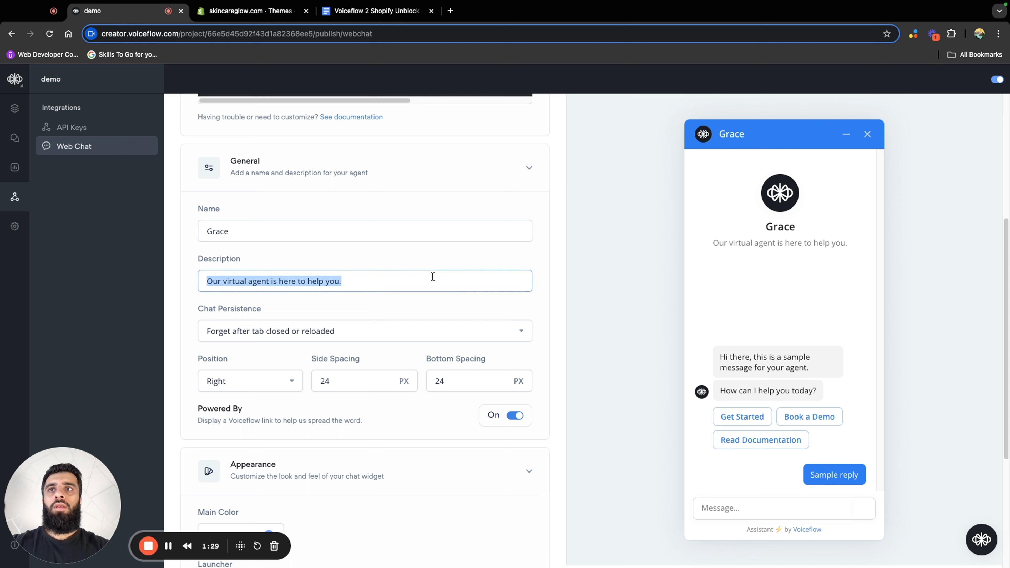
{"action": "type", "text": "h"}
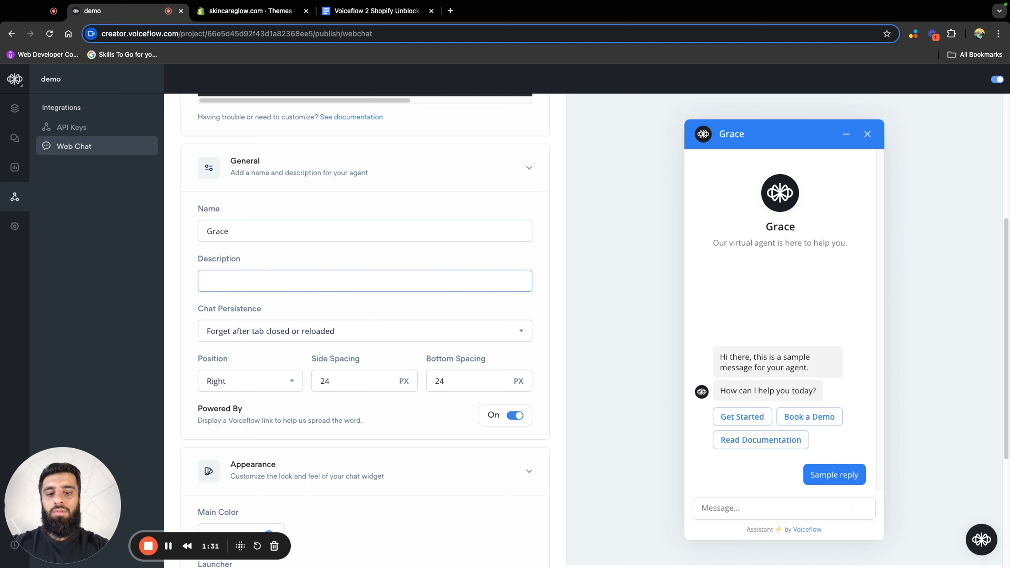
{"action": "type", "text": "How can i"}
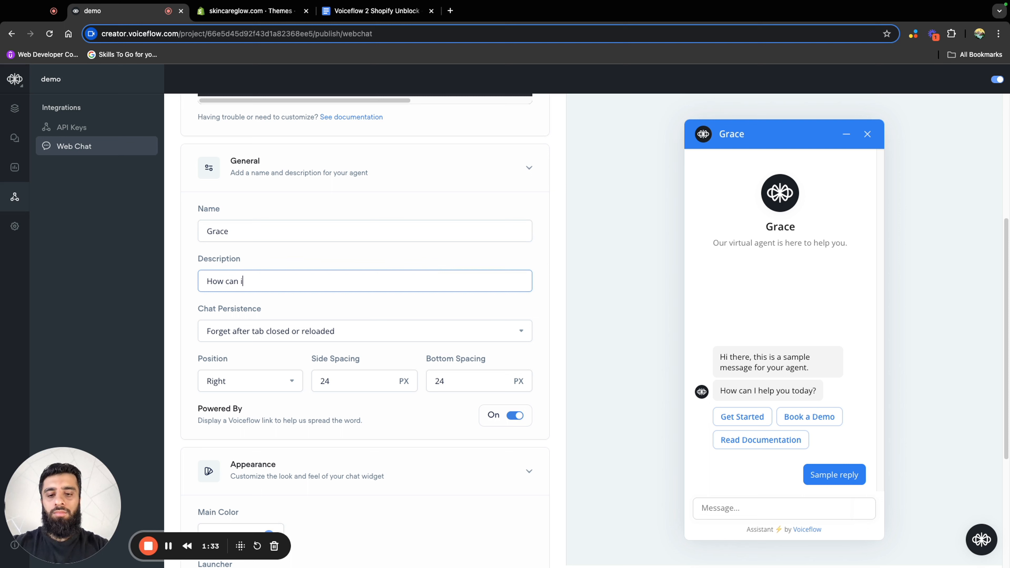
{"action": "type", "text": " help"}
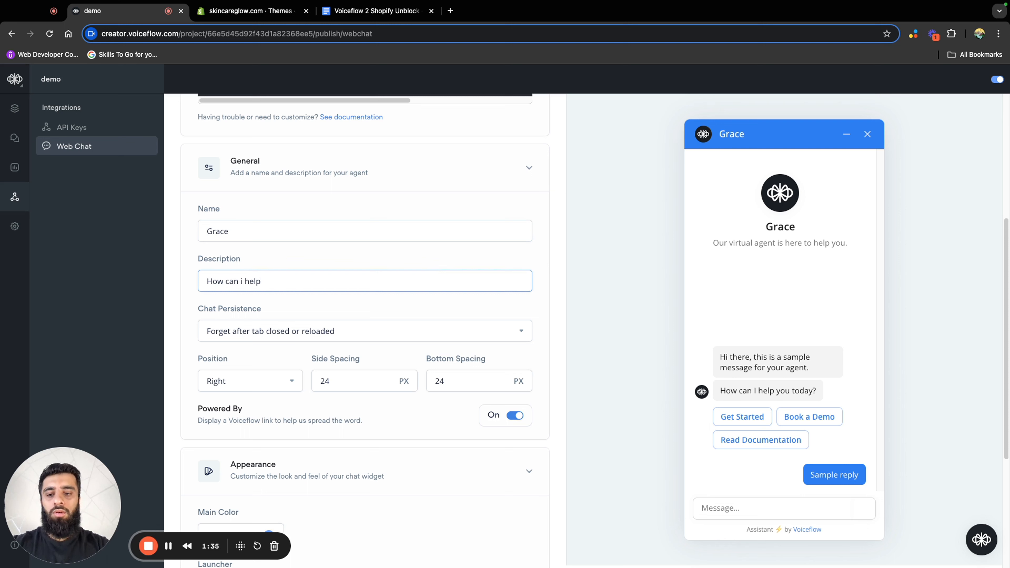
{"action": "left_click", "coordinate": [561, 272]}
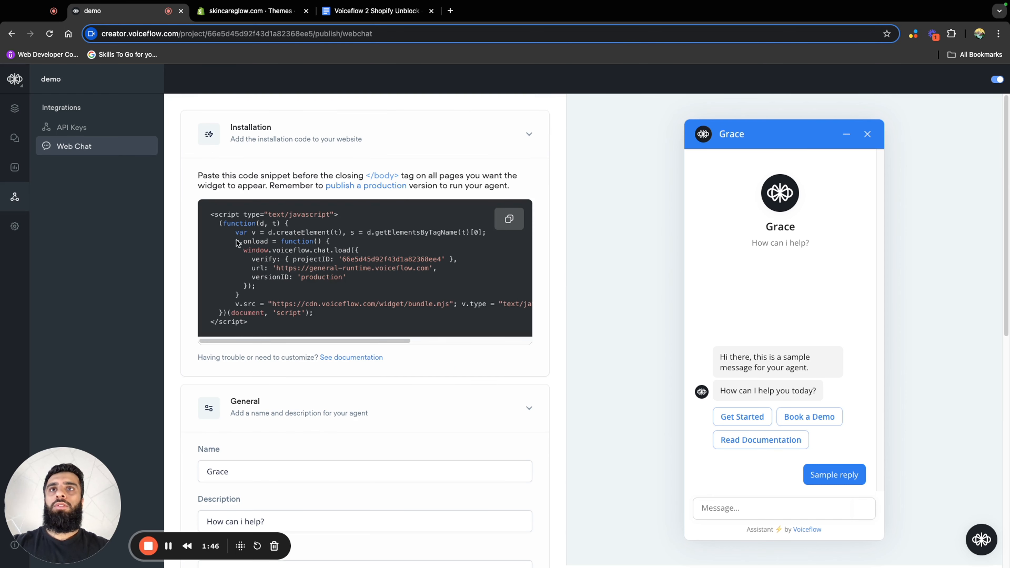
Copy the web chat installation code, switch to Shopify and open the current theme's code for editing
{"action": "left_click", "coordinate": [509, 220]}
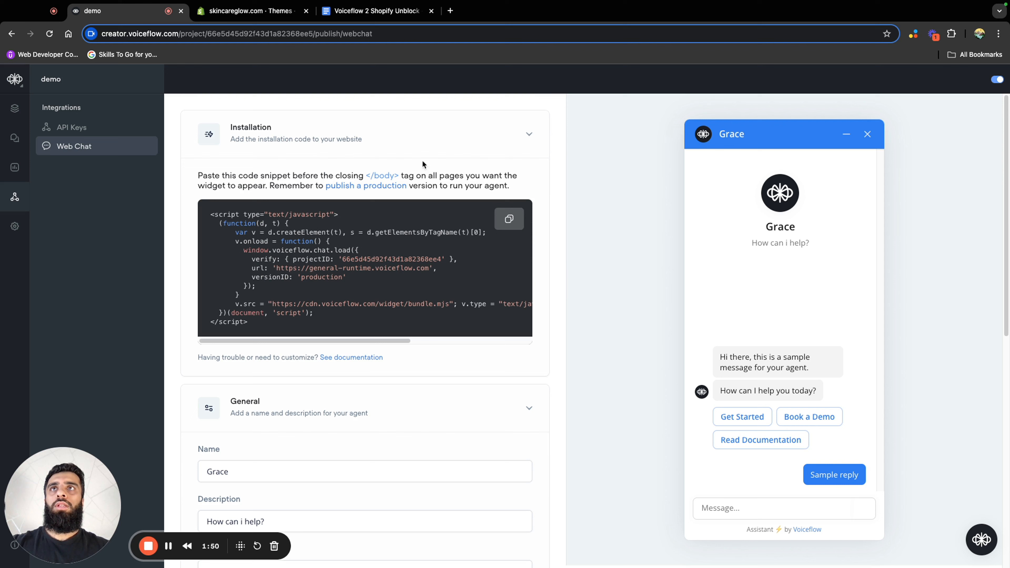
{"action": "left_click", "coordinate": [259, 12]}
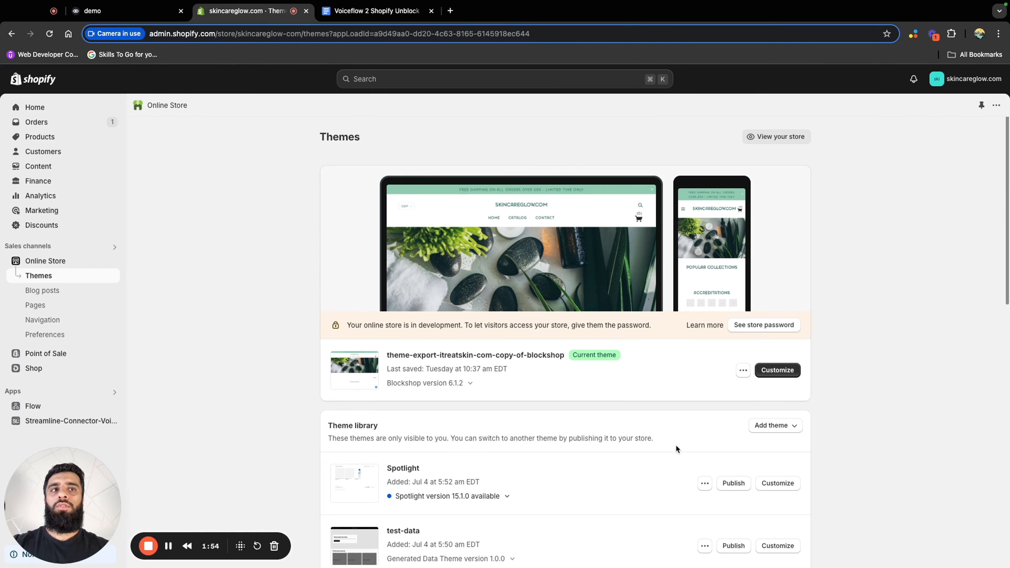
{"action": "scroll", "coordinate": [362, 381], "scroll_direction": "down", "scroll_amount": 2}
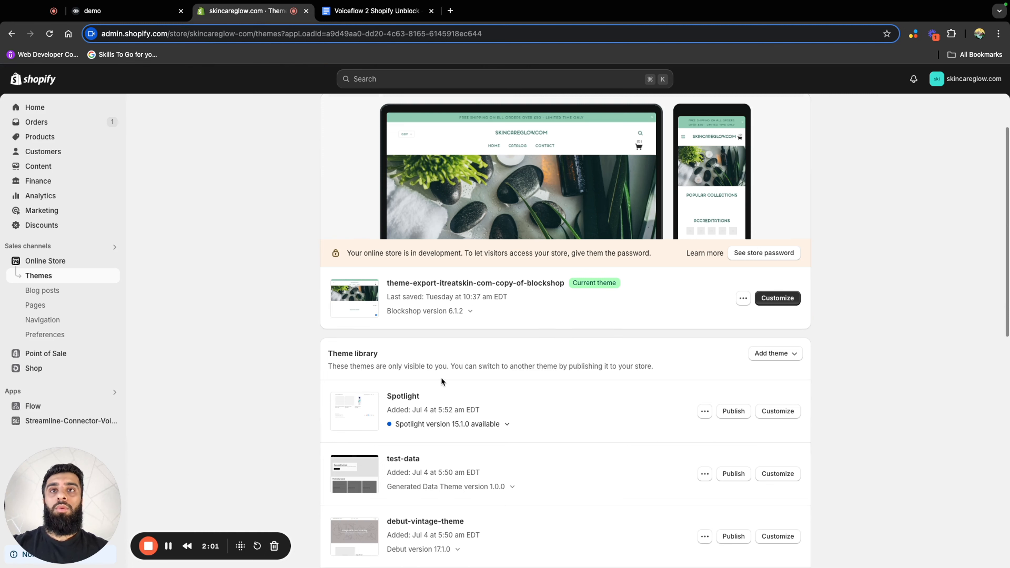
{"action": "scroll", "coordinate": [441, 381], "scroll_direction": "up", "scroll_amount": 2}
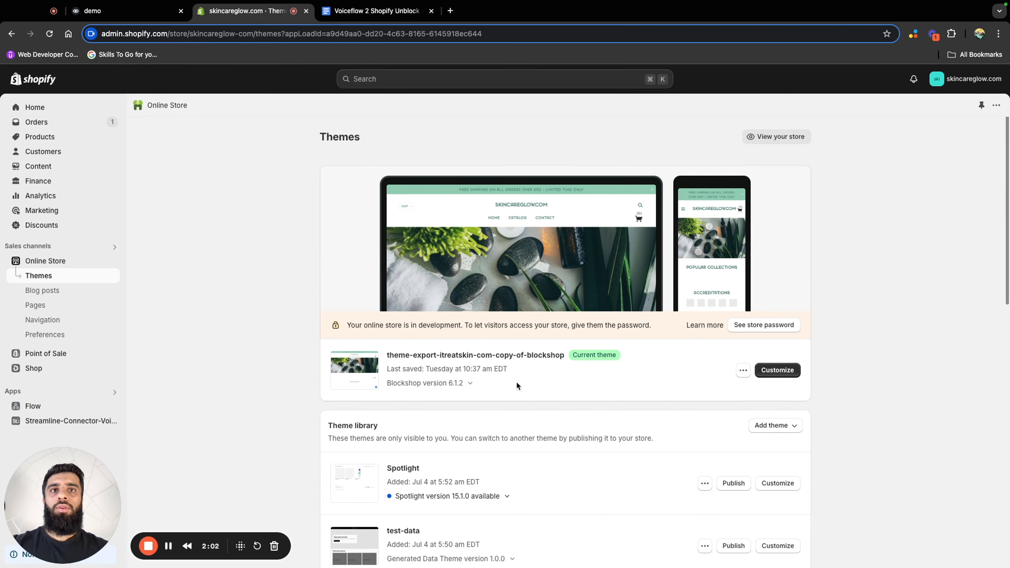
{"action": "left_click", "coordinate": [743, 373]}
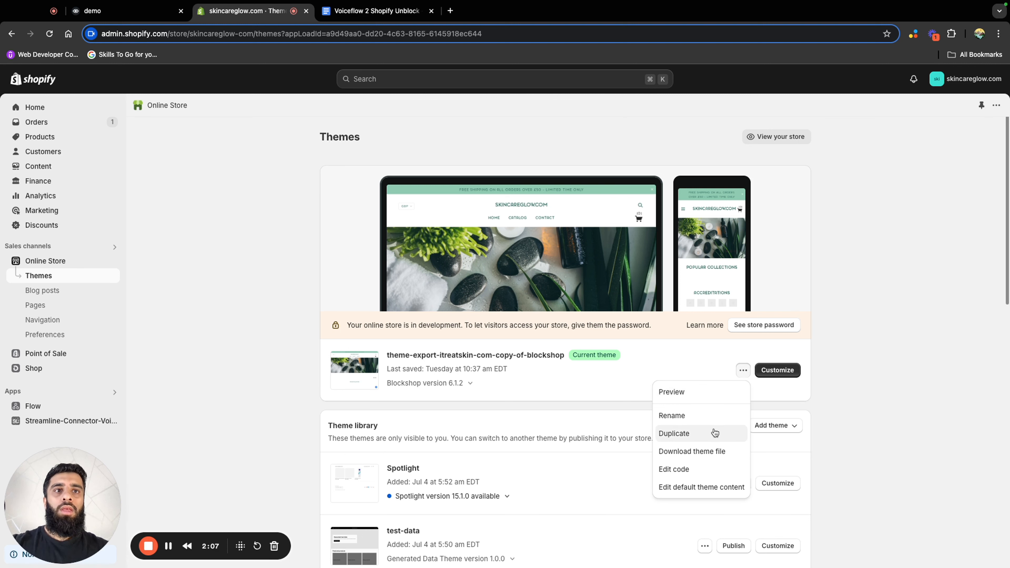
{"action": "left_click", "coordinate": [708, 471]}
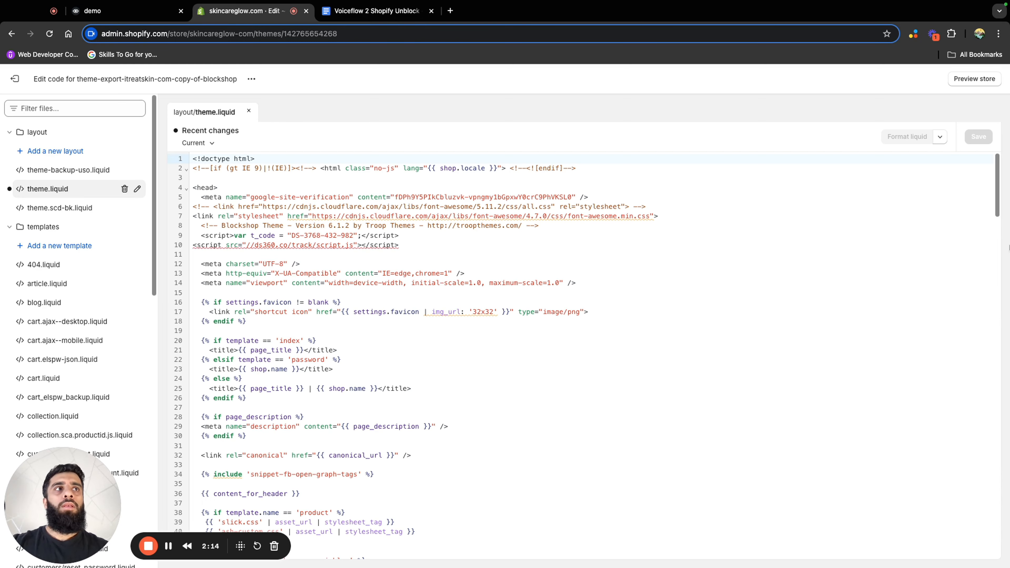
Insert the copied Voiceflow script before the closing body tag in theme.liquid and remove the existing #voiceflow-chat style block
{"action": "scroll", "coordinate": [998, 213], "scroll_direction": "down", "scroll_amount": 20}
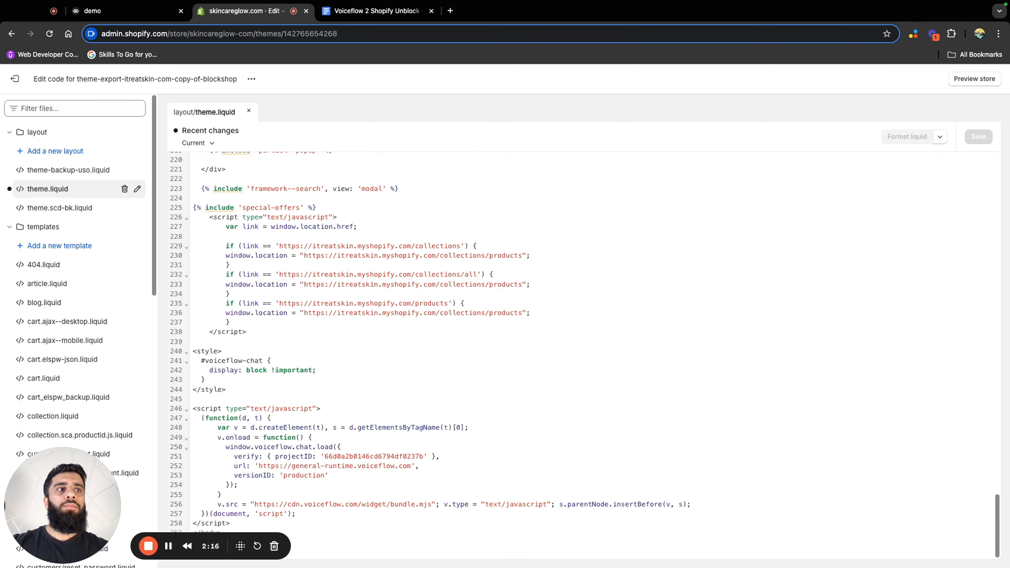
{"action": "left_click_drag", "start_coordinate": [68, 514], "coordinate": [939, 248]}
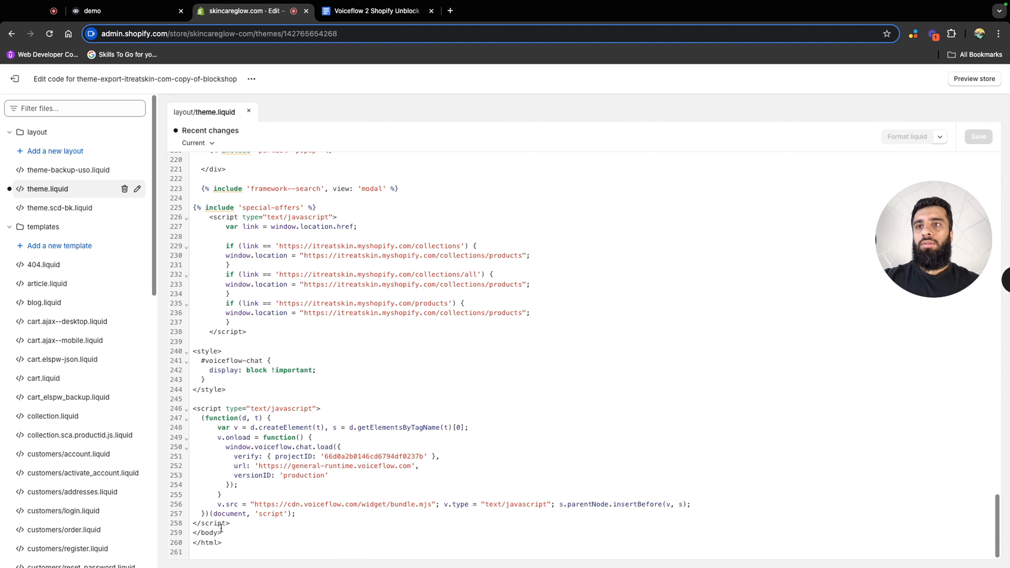
{"action": "left_click", "coordinate": [236, 524]}
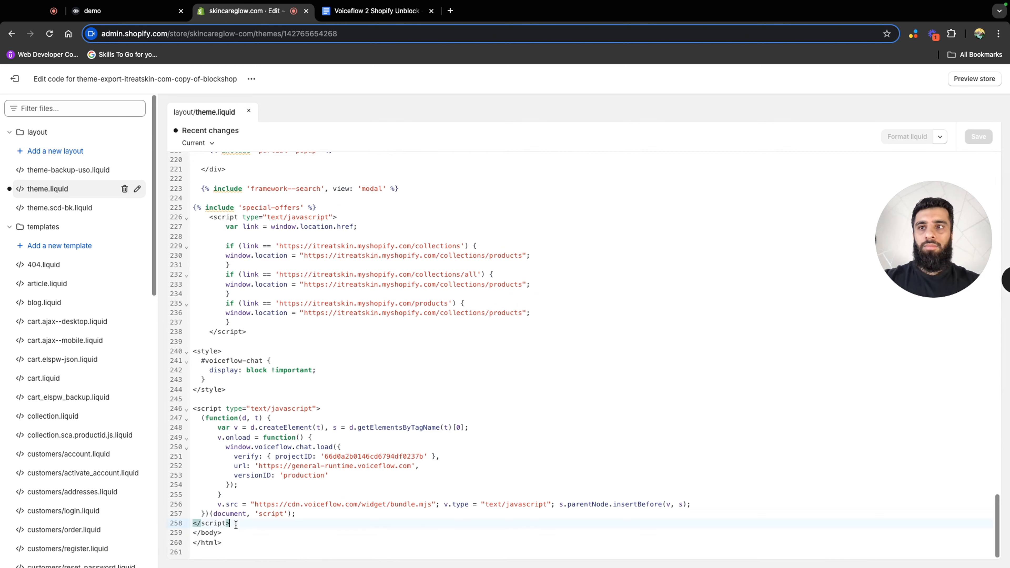
{"action": "key", "text": "Return"}
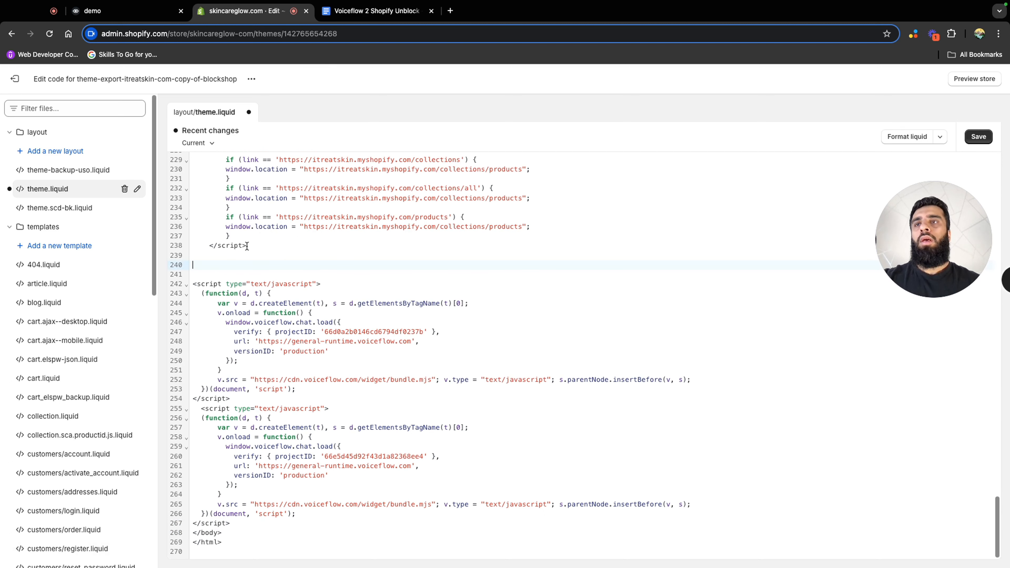
Copy the #voiceflow-chat style block from the "Voiceflow 2 Shopify Unblock" document, paste it above the Voiceflow scripts in theme.liquid and save the file
{"action": "left_click_drag", "start_coordinate": [193, 284], "coordinate": [201, 287]}
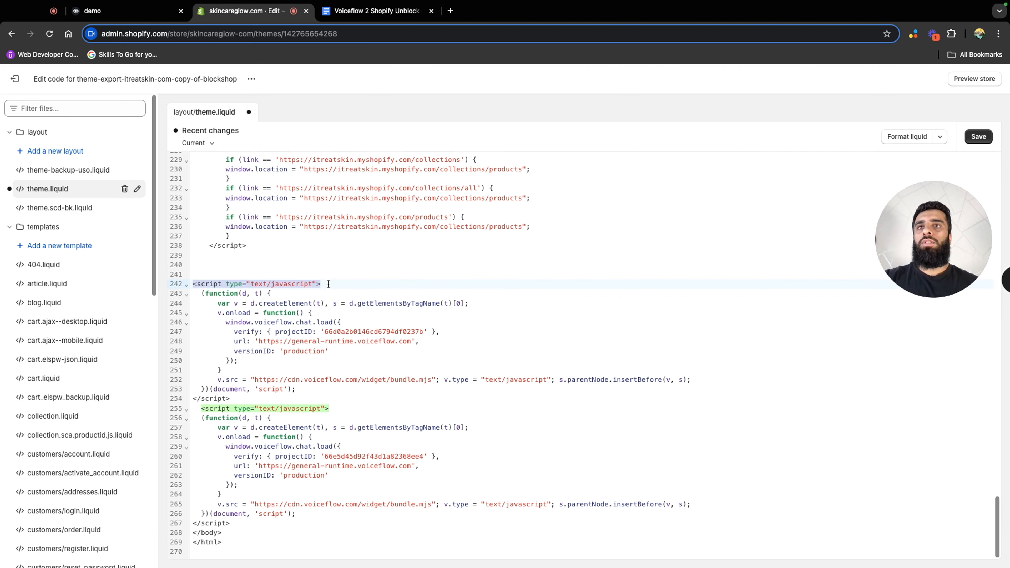
{"action": "left_click", "coordinate": [200, 266]}
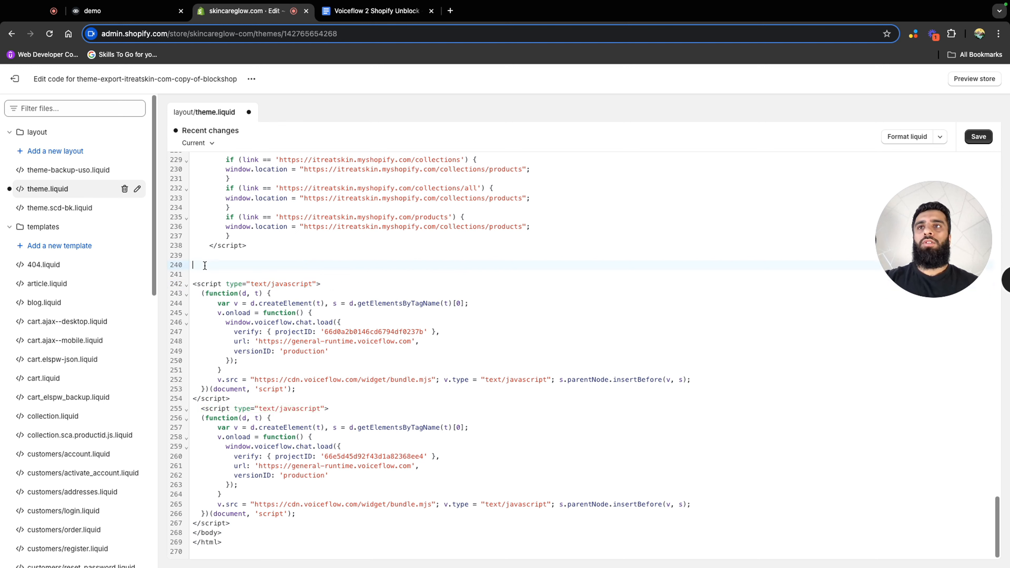
{"action": "key", "text": "ctrl+Tab"}
{"action": "key", "text": "super+a"}
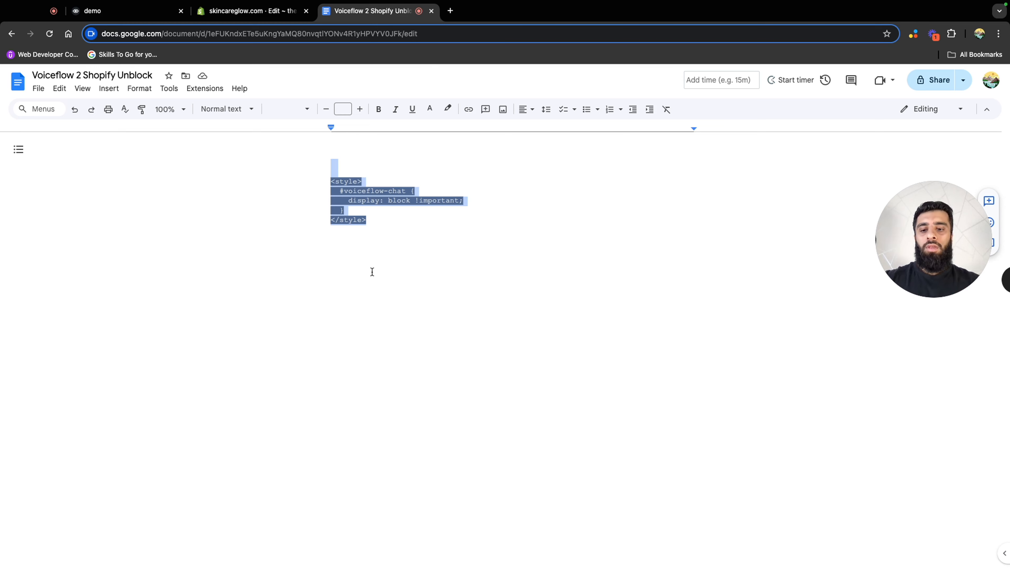
{"action": "key", "text": "ctrl+shift+Tab"}
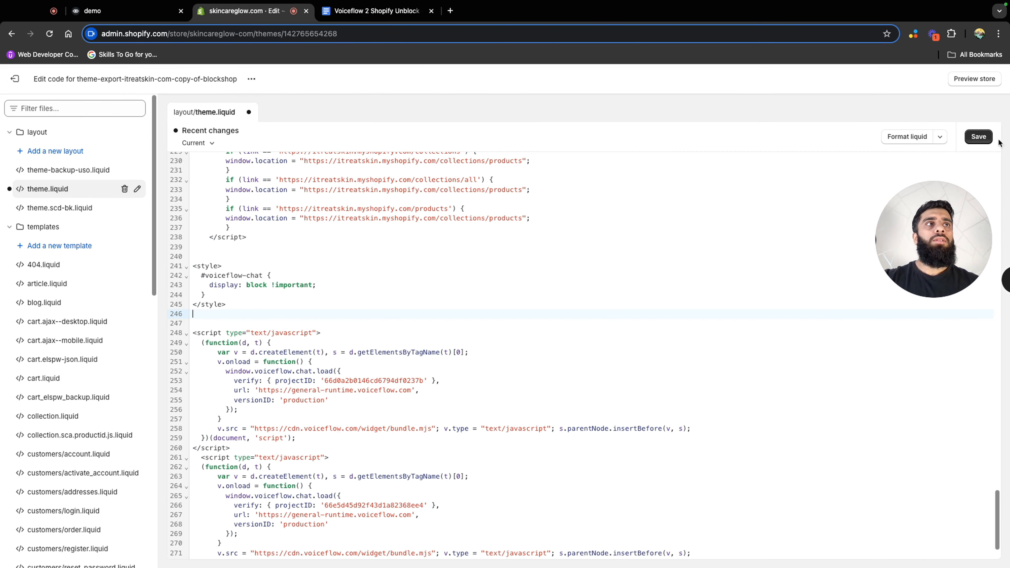
{"action": "left_click", "coordinate": [979, 137]}
{"action": "left_click_drag", "start_coordinate": [962, 252], "coordinate": [100, 519]}
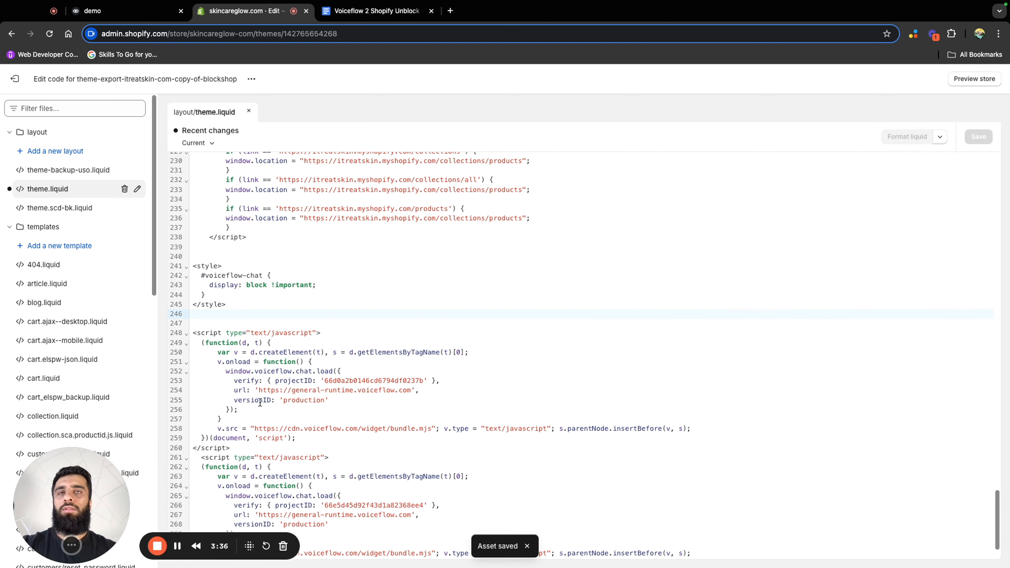
Preview the store and open the chat widget on its home page
{"action": "left_click", "coordinate": [977, 79]}
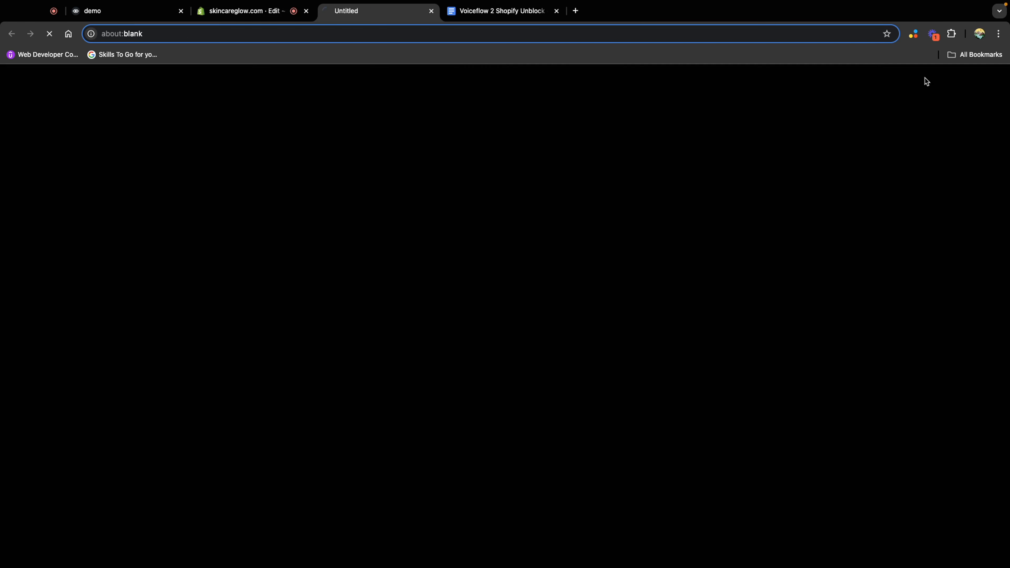
{"action": "scroll", "coordinate": [943, 447], "scroll_direction": "down", "scroll_amount": 5}
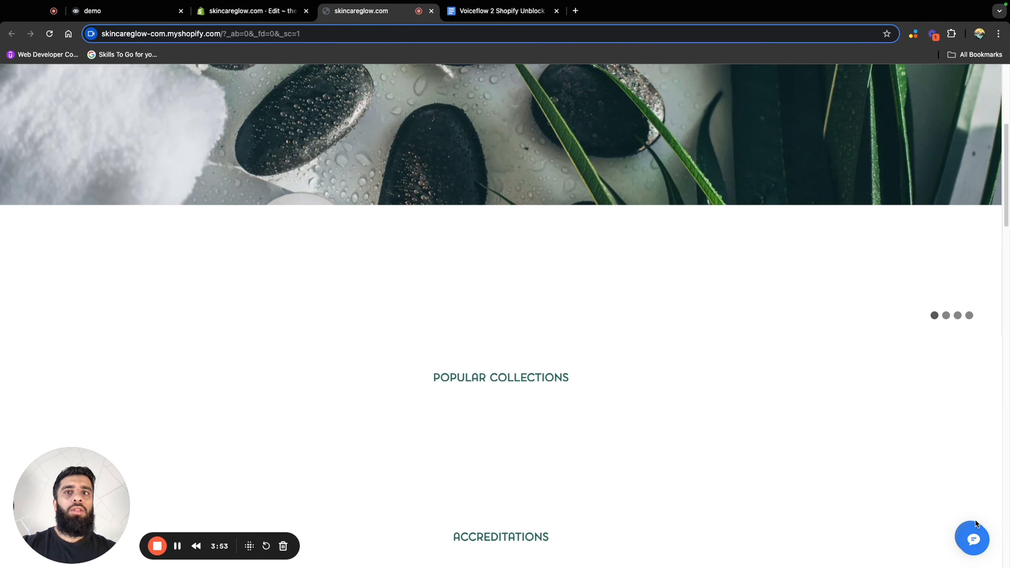
{"action": "left_click", "coordinate": [974, 529]}
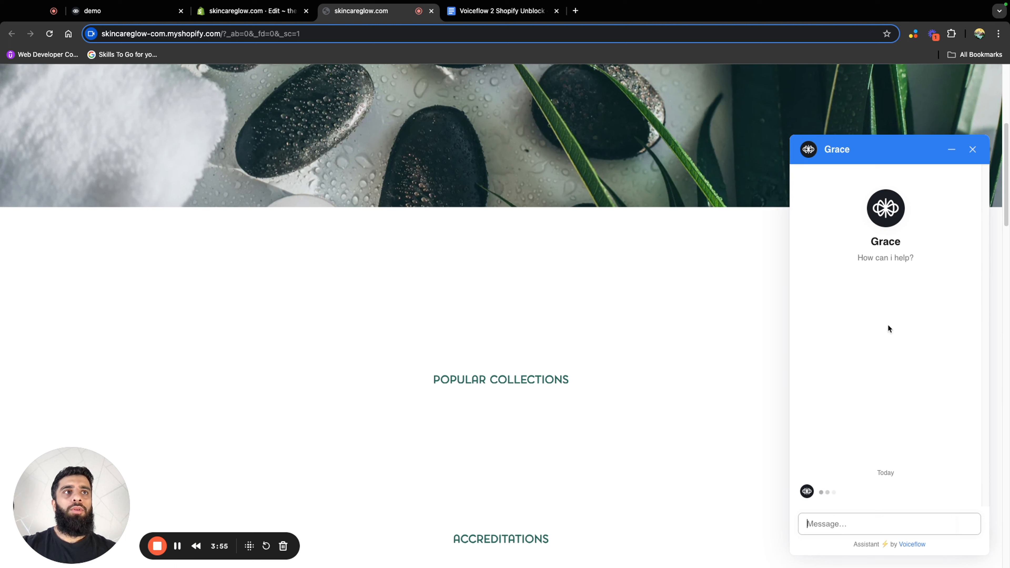